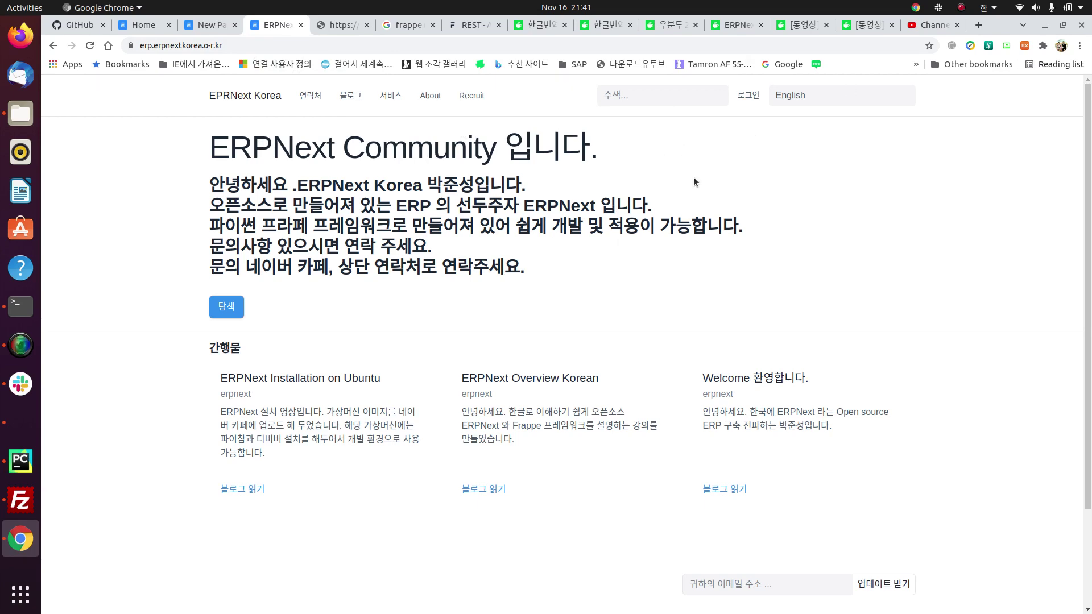
Step: Close the older Korean translation 1.0 post, keep the 1.1 post, and return to ERPNext Home
click(535, 29)
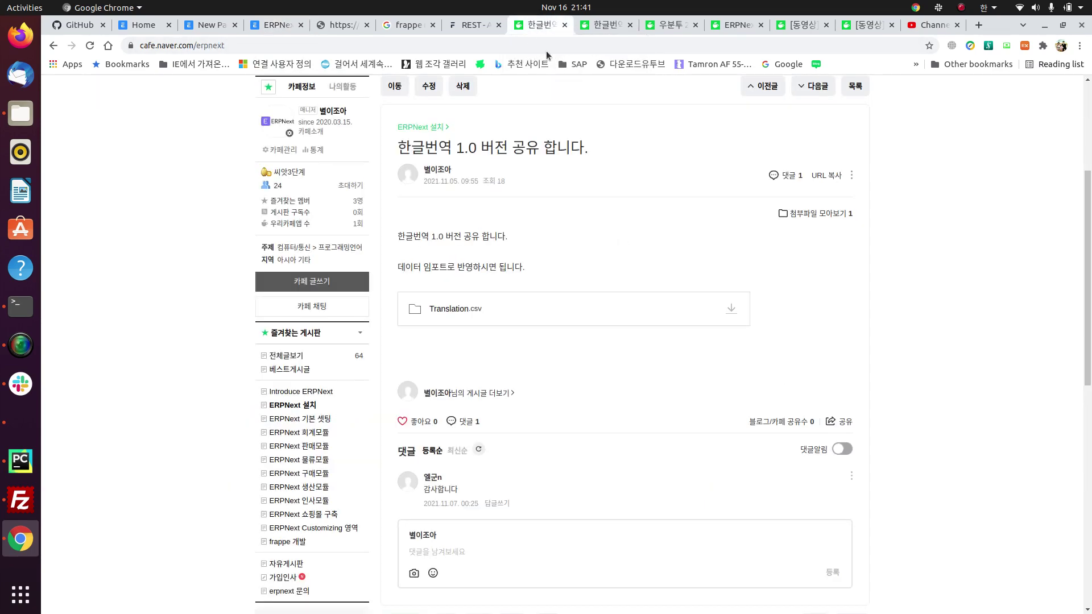
key(ctrl+Tab)
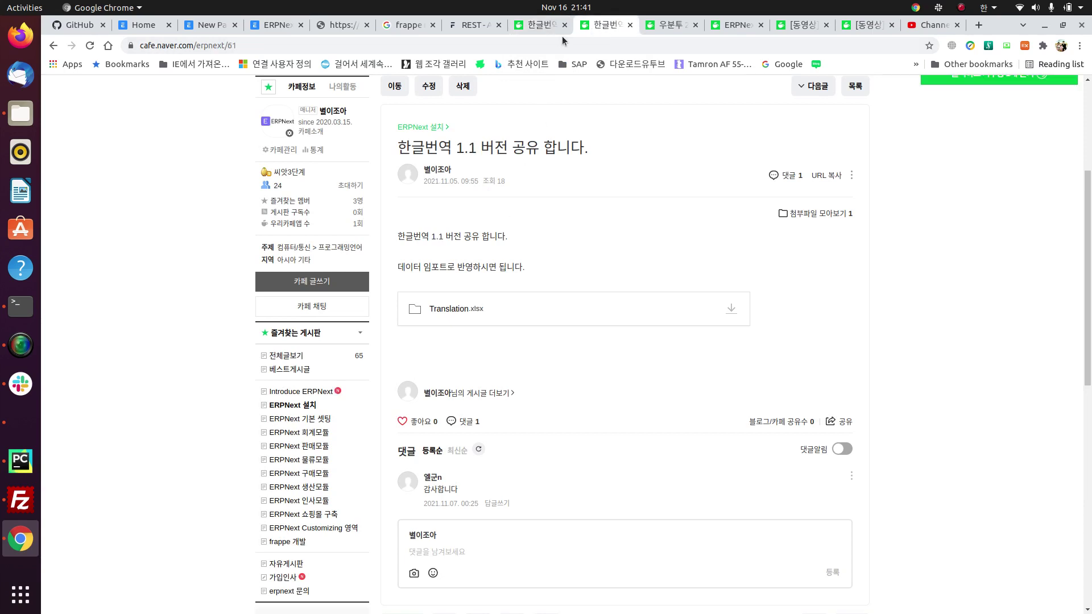
click(564, 25)
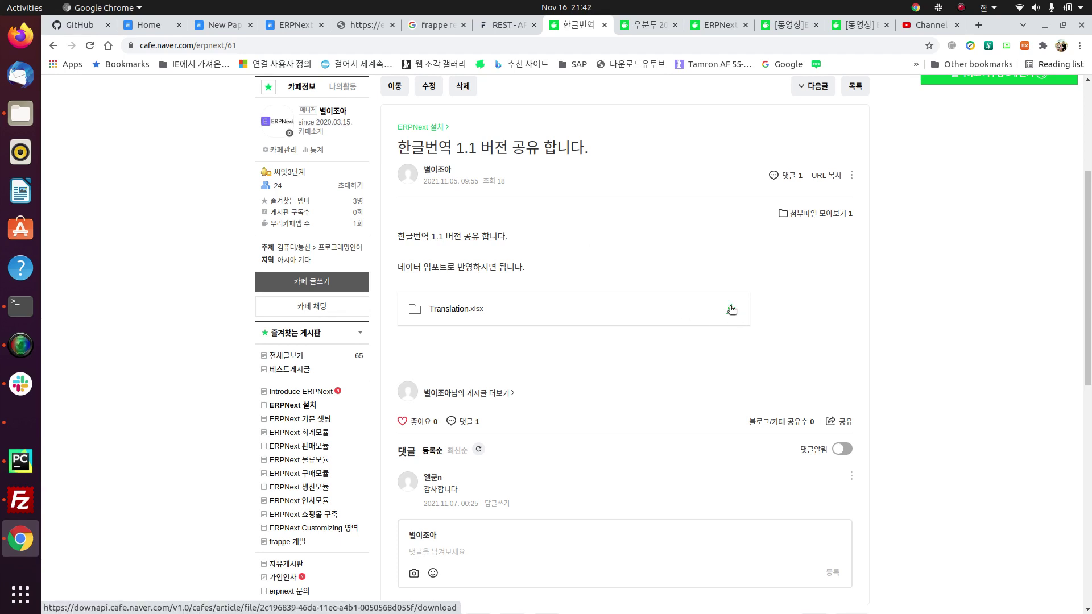
click(162, 25)
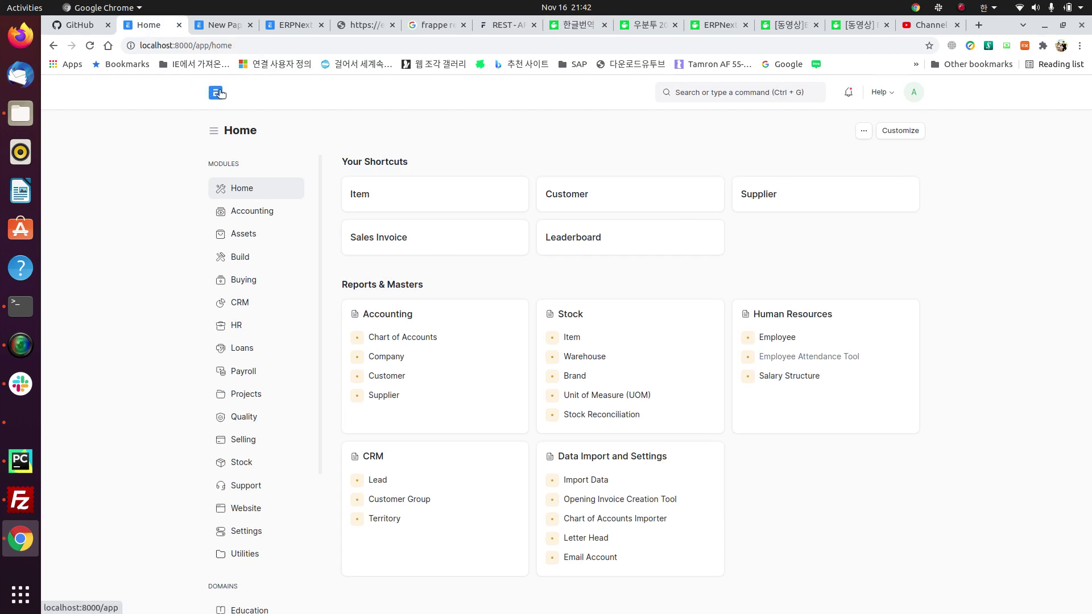
Step: Search 'data impor' in the awesome bar and open the Data Import list
click(744, 91)
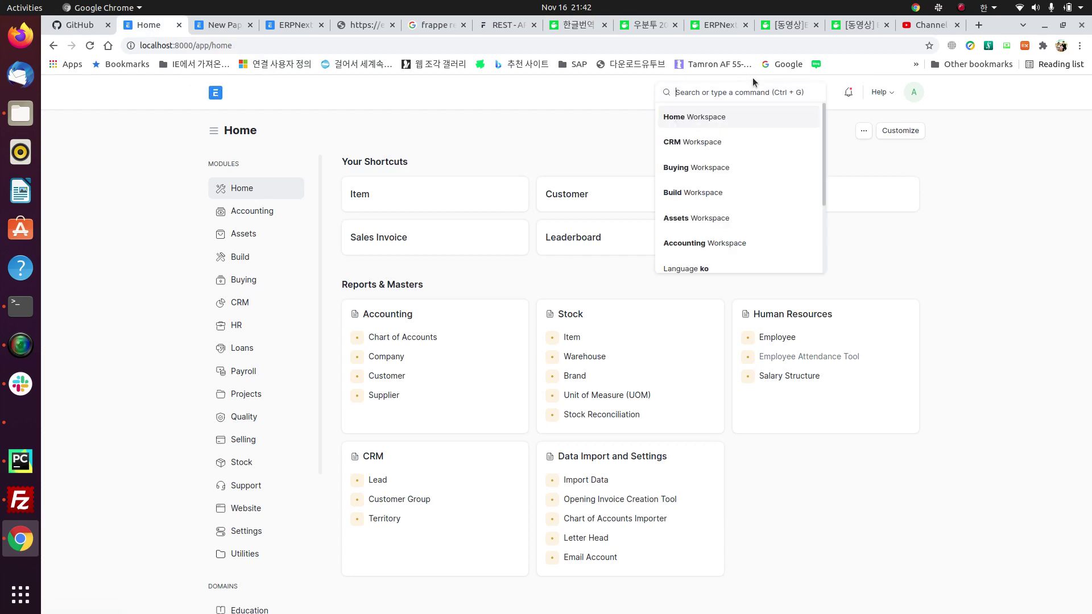
text(ㅇ)
key(BackSpace)
key(super+space)
text(data impor)
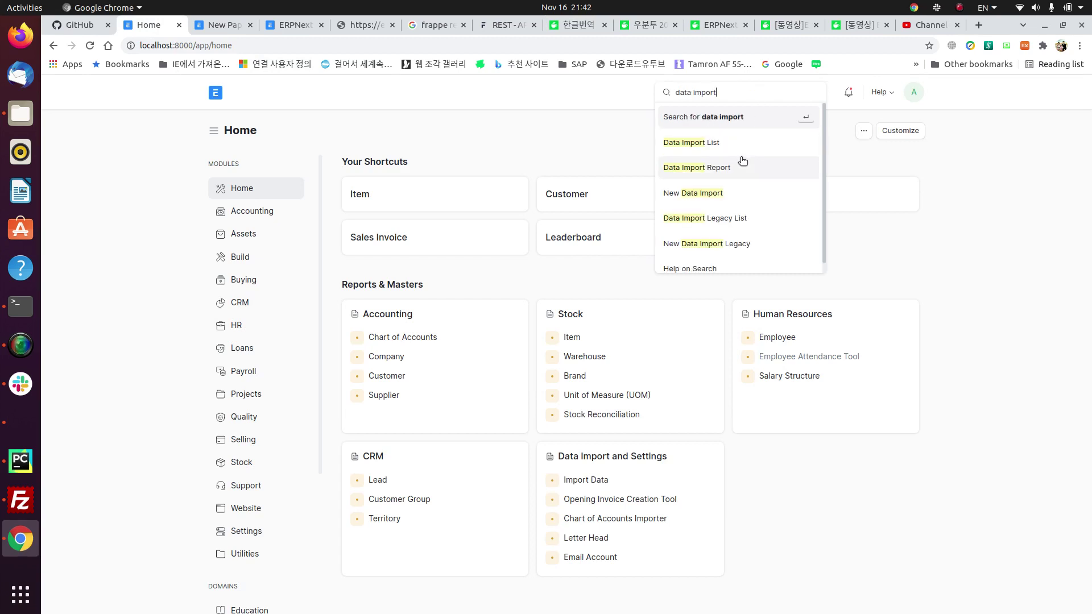
click(727, 146)
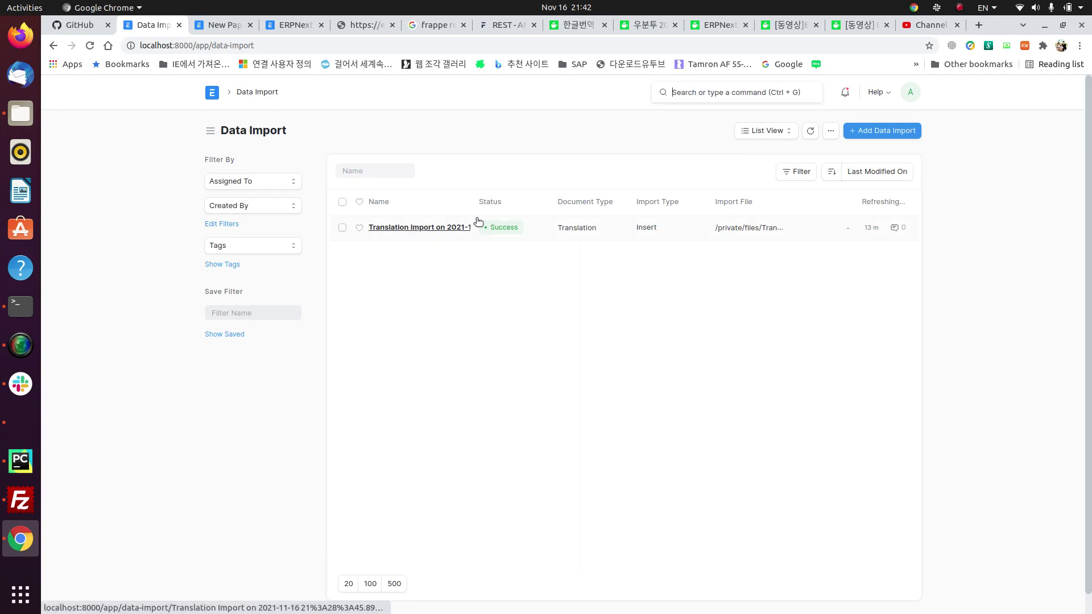
Step: Create a Data Import for Translation with import type Update Existing Records and save it
click(873, 134)
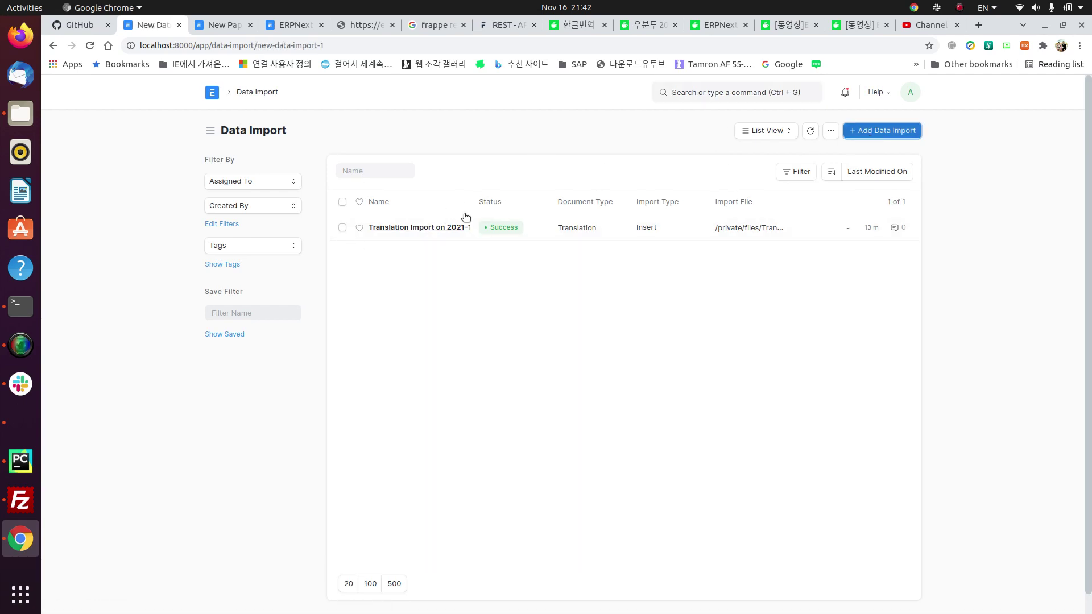
click(324, 188)
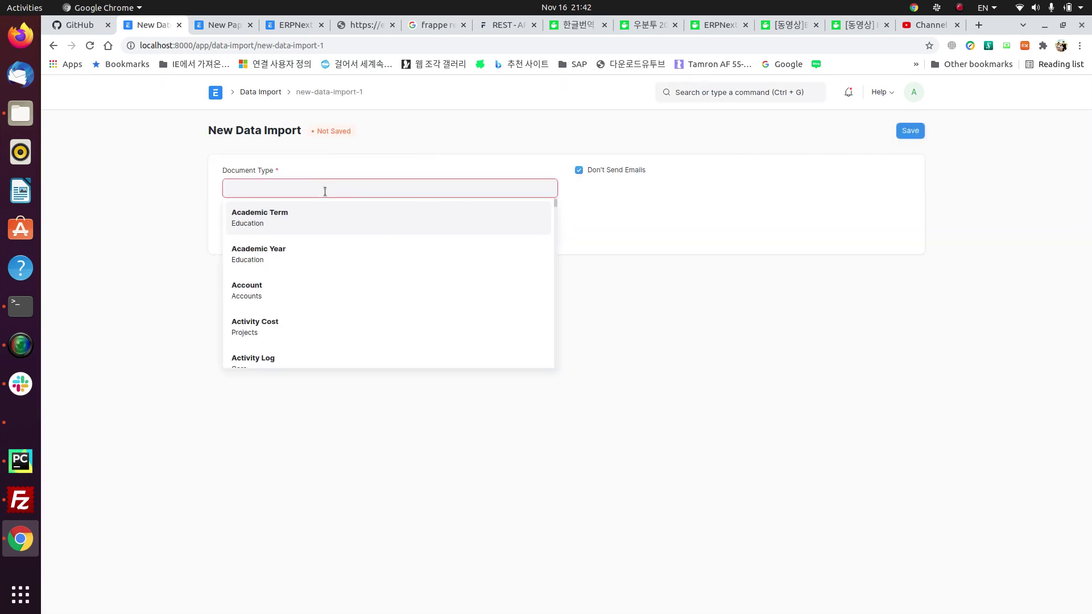
text(tran)
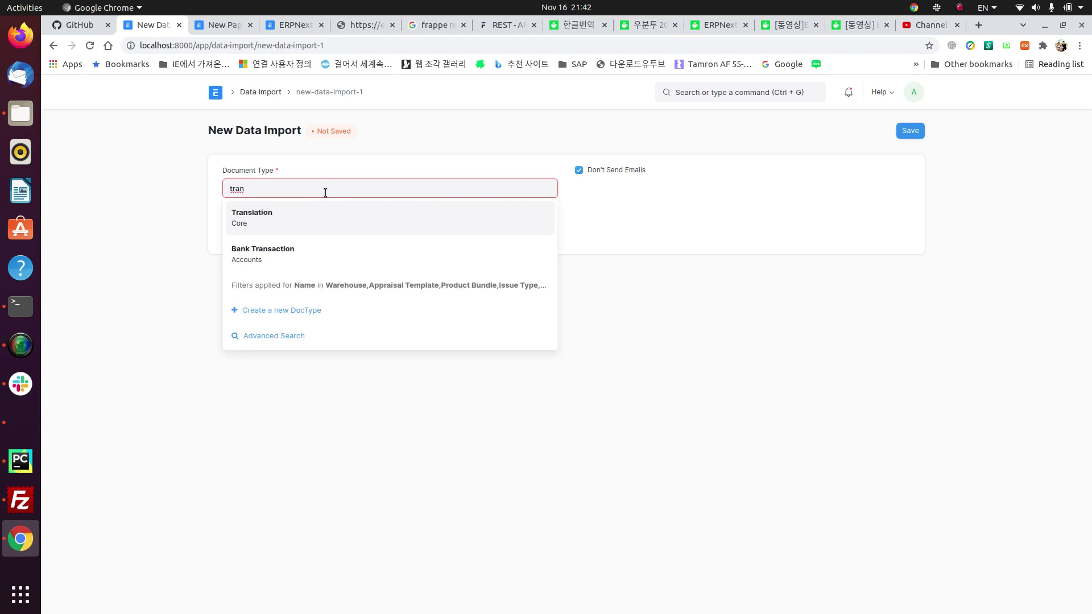
click(279, 217)
click(260, 228)
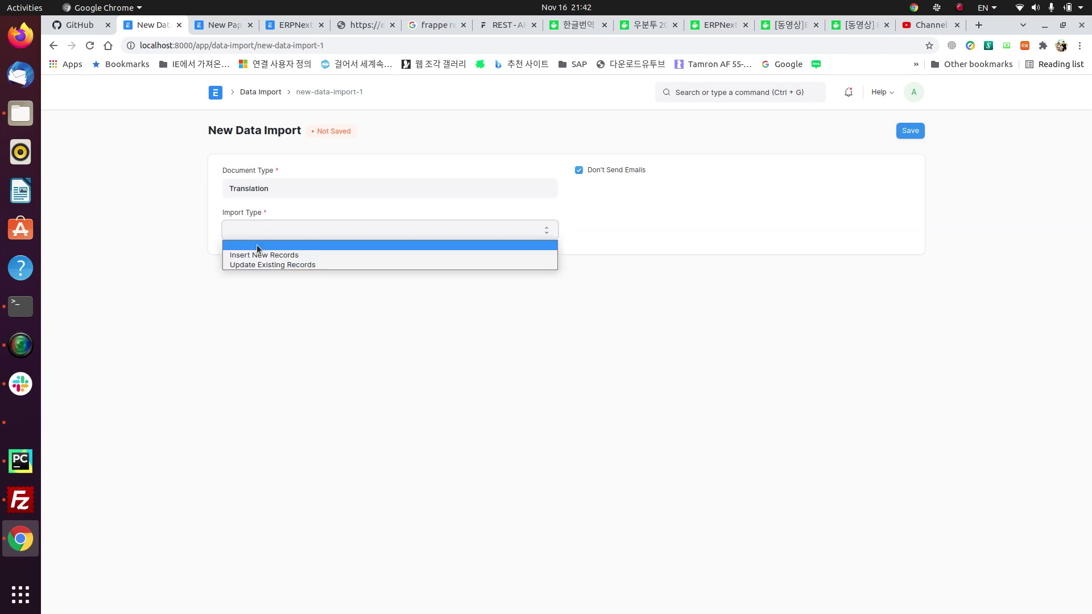
click(319, 264)
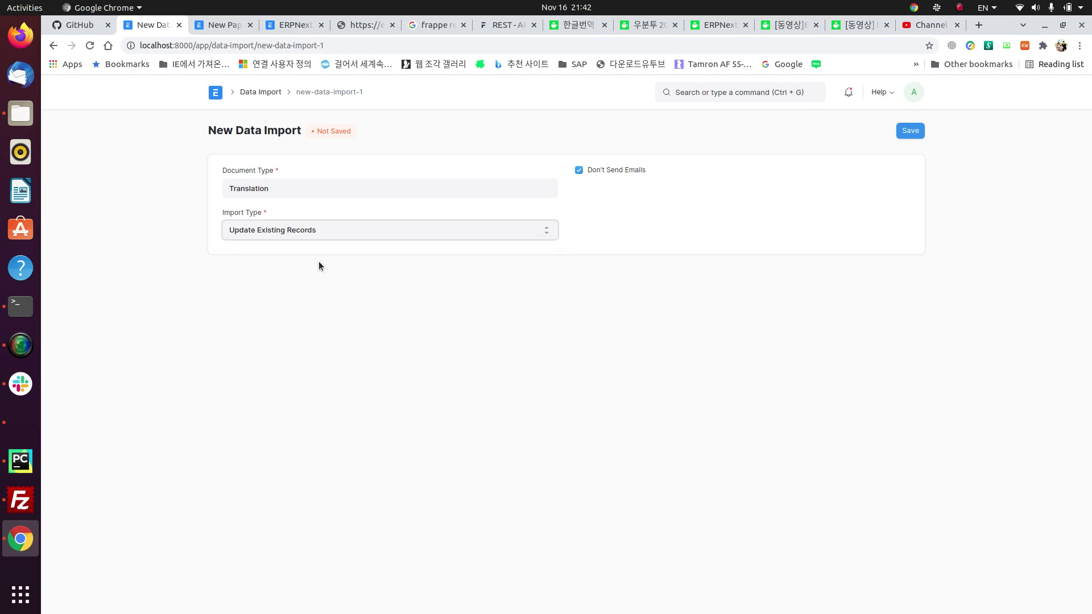
click(917, 132)
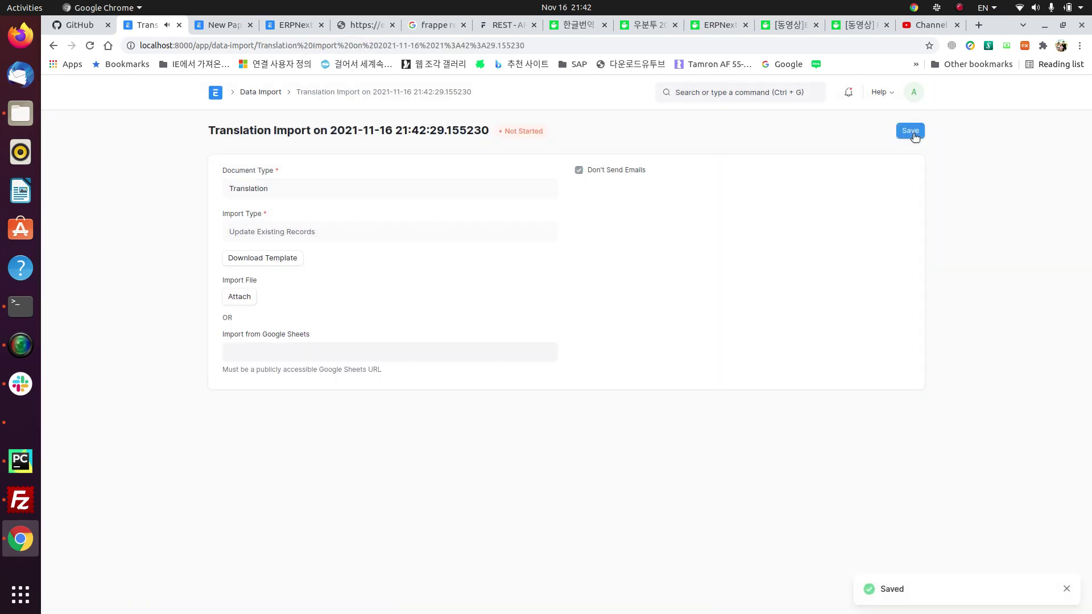
Step: Attach Translation.xlsx from the downloads folder as the import file
click(244, 297)
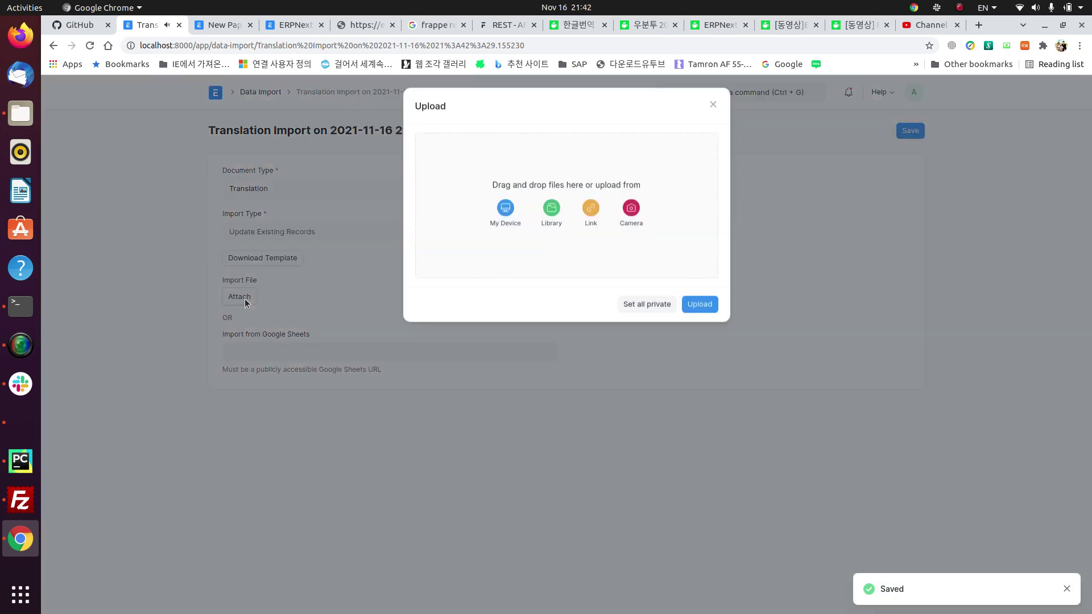
click(21, 114)
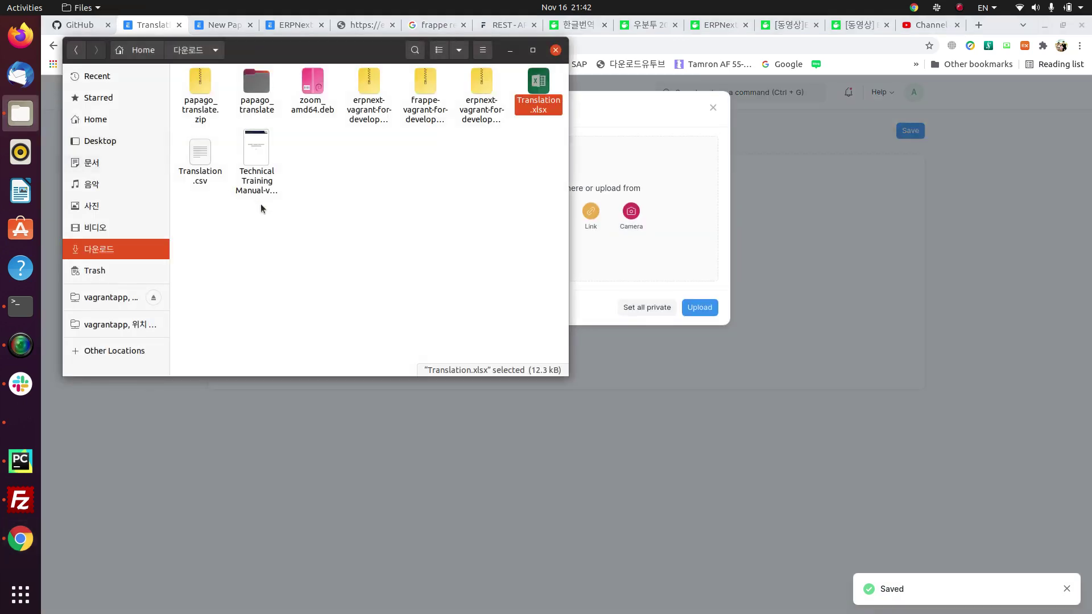
drag(538, 85, 629, 249)
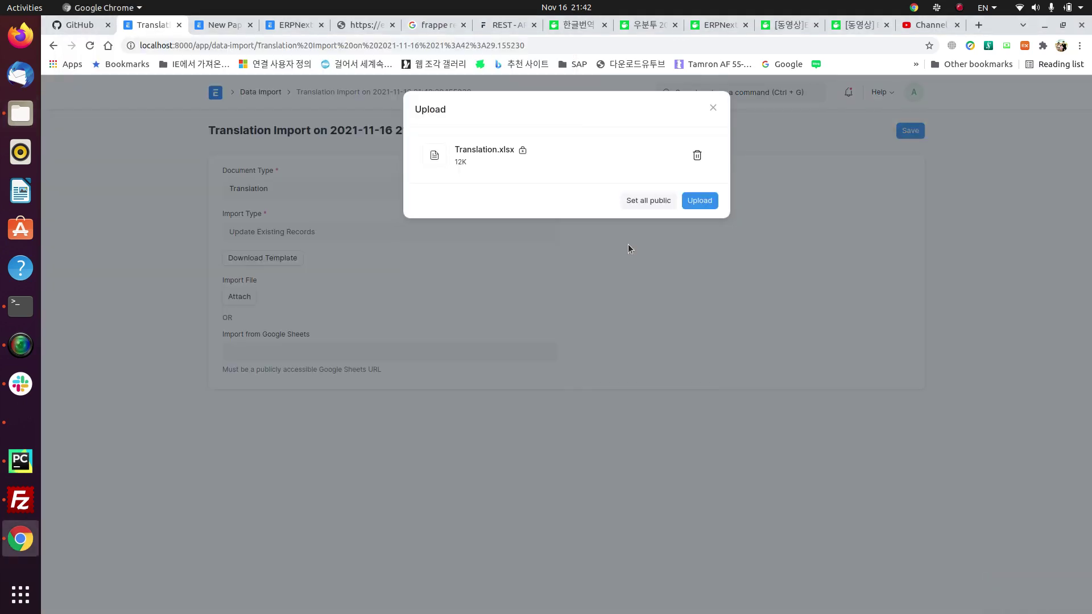
click(700, 208)
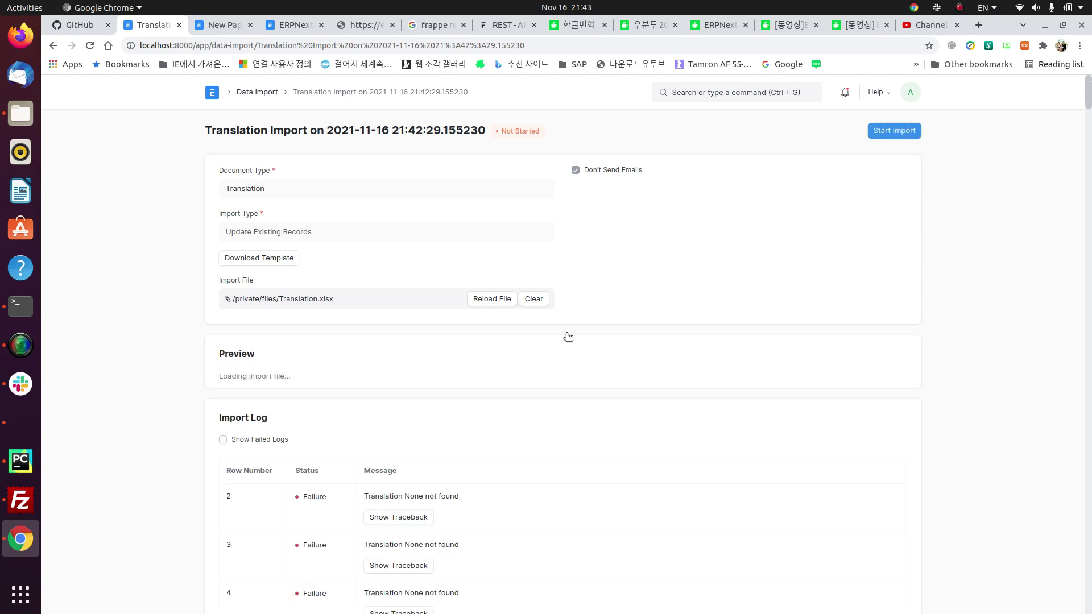
Step: Review the import warnings, then return to the Data Import list
scroll(489, 398, down, 3)
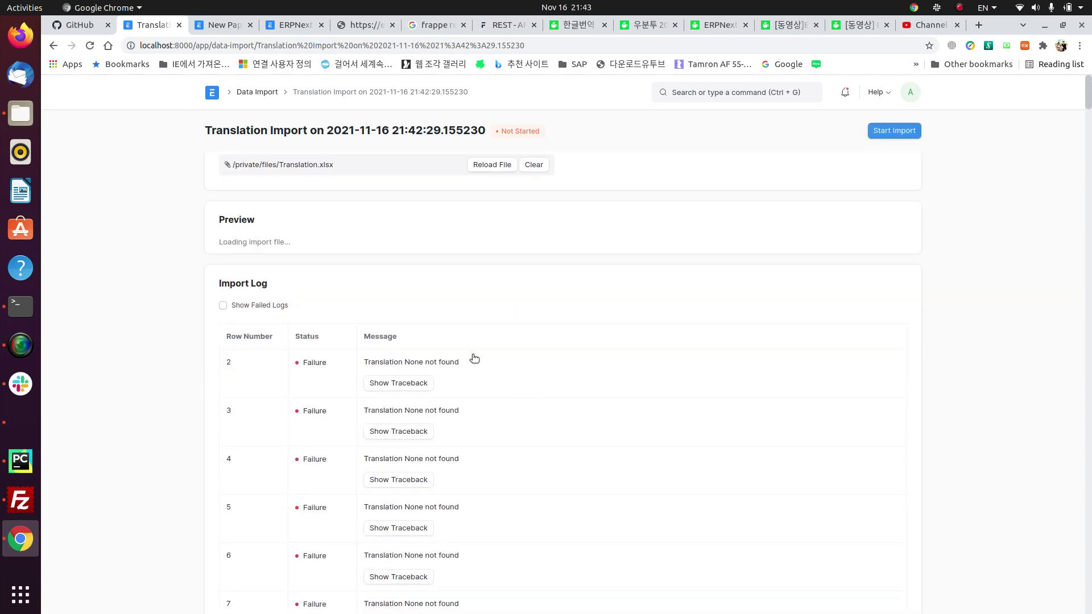
scroll(471, 359, down, 4)
scroll(398, 296, up, 8)
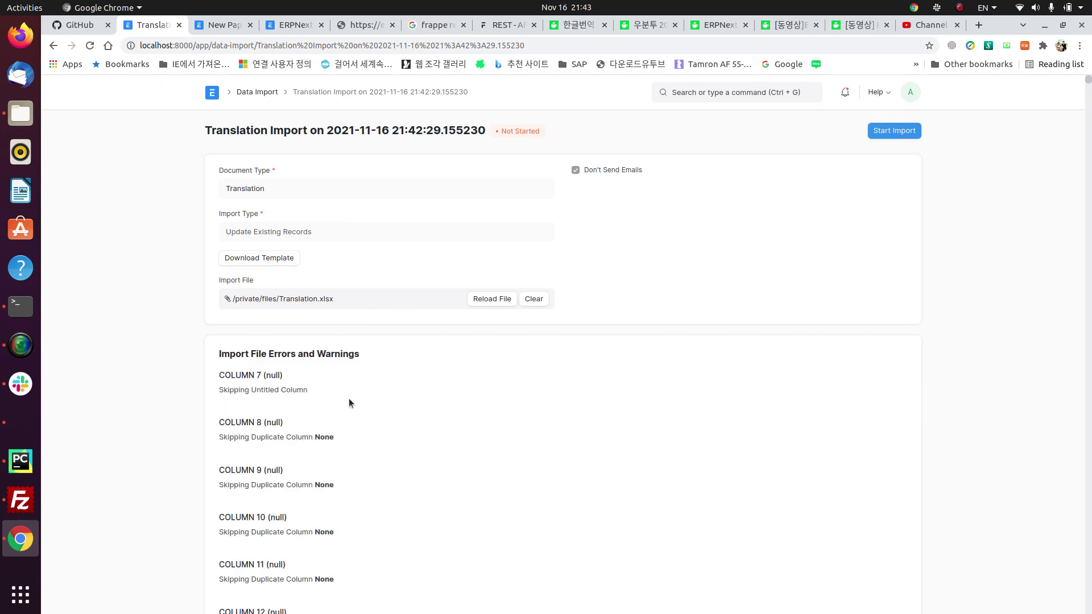
scroll(350, 392, down, 5)
scroll(351, 380, up, 5)
click(259, 93)
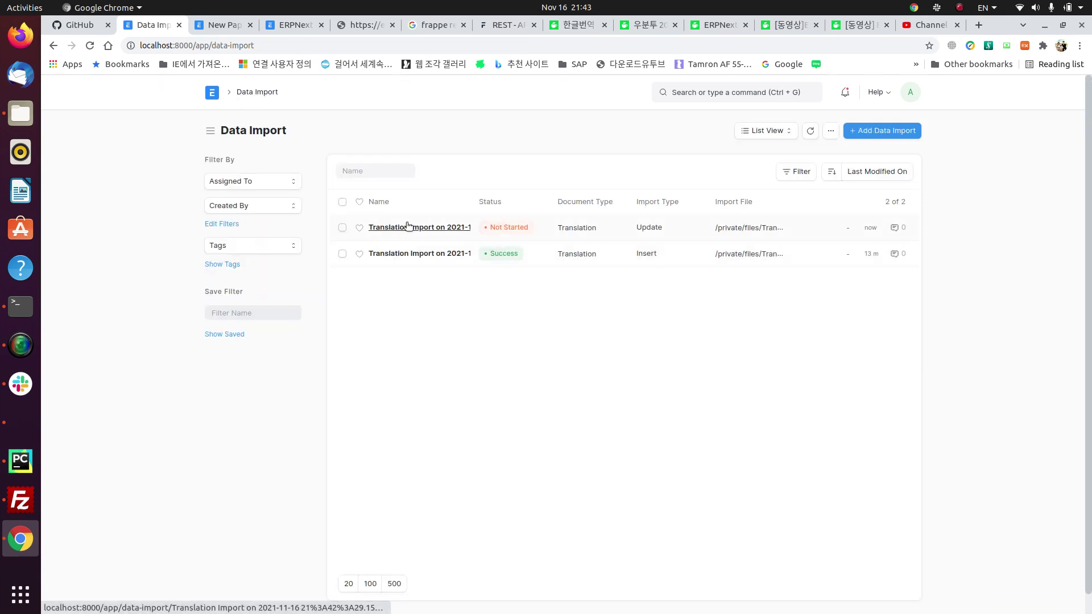
Step: Change the Administrator's language to ko in My Settings, save, and reload Home in Korean
click(212, 93)
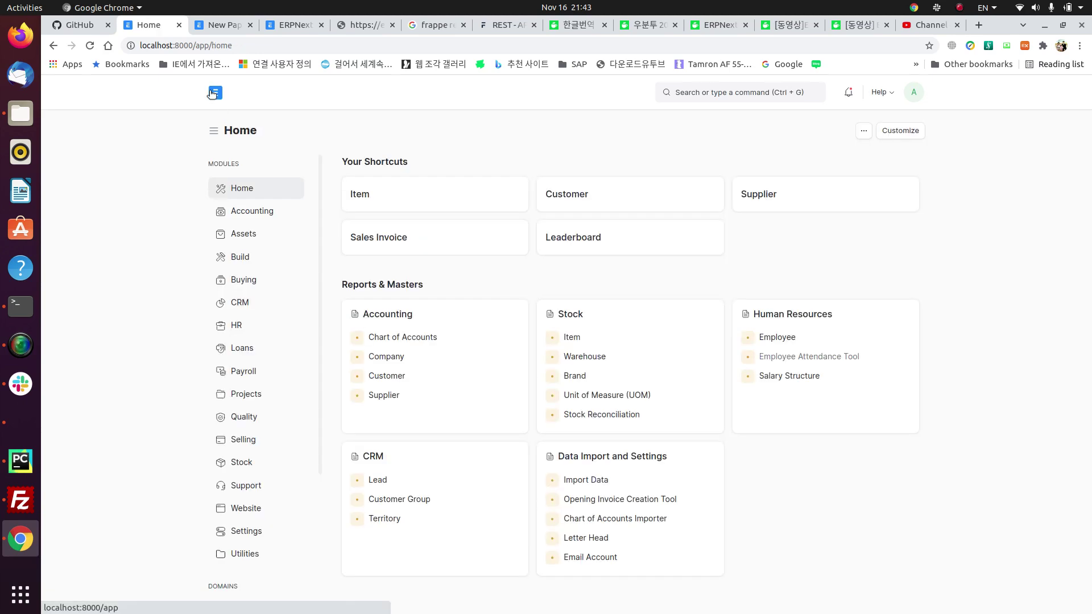
click(913, 94)
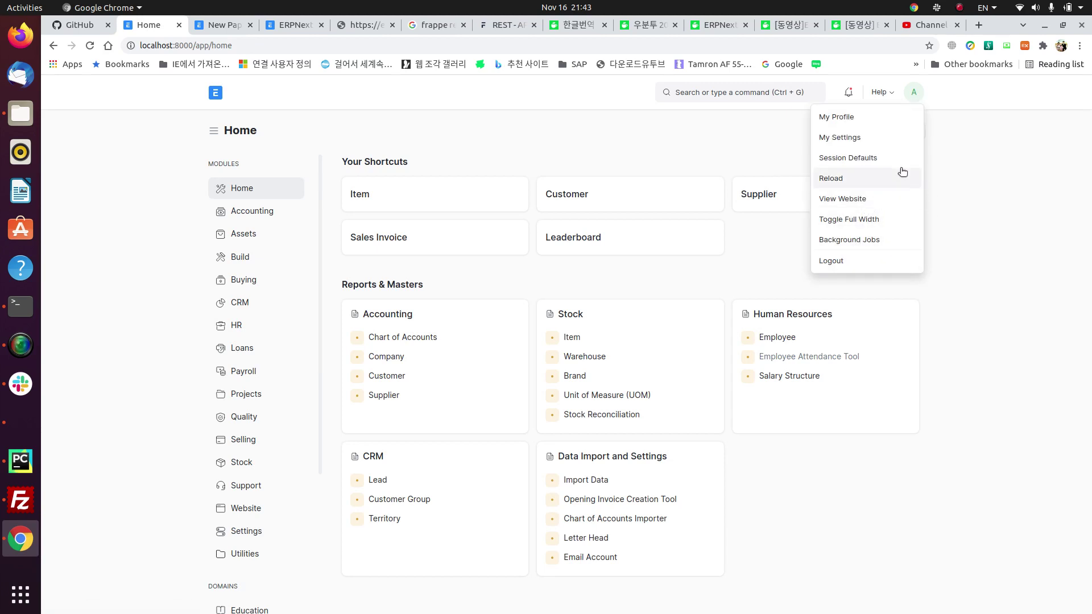
click(863, 137)
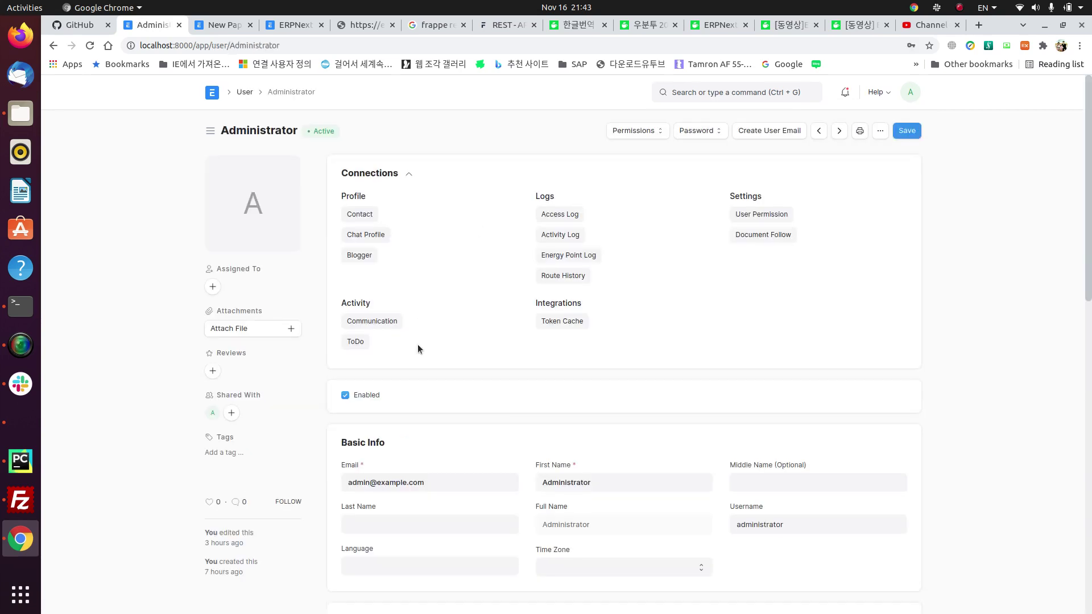
scroll(418, 345, down, 5)
click(443, 348)
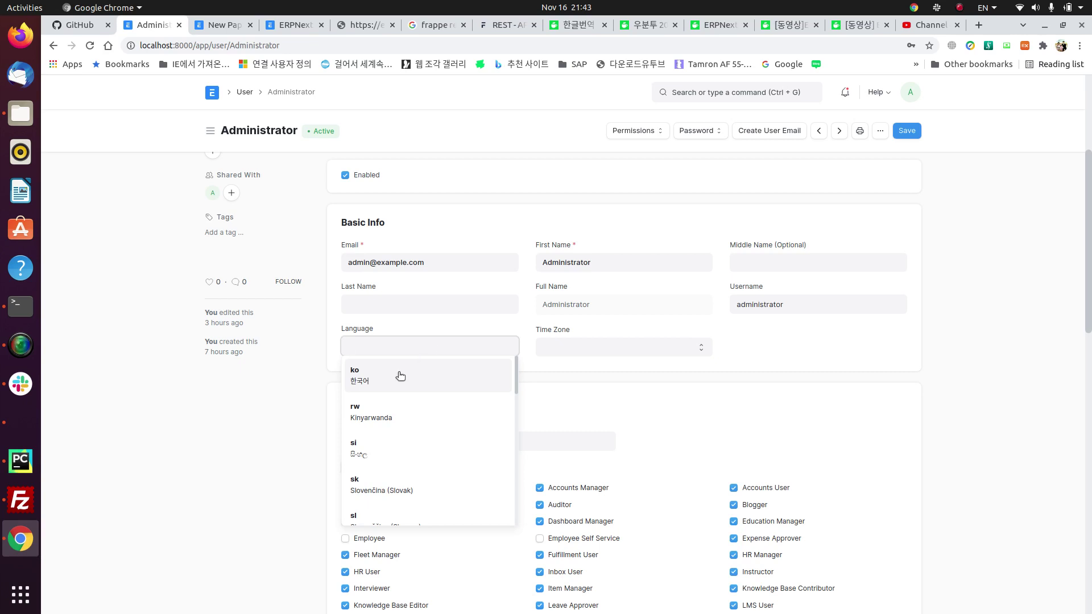
click(397, 375)
click(905, 136)
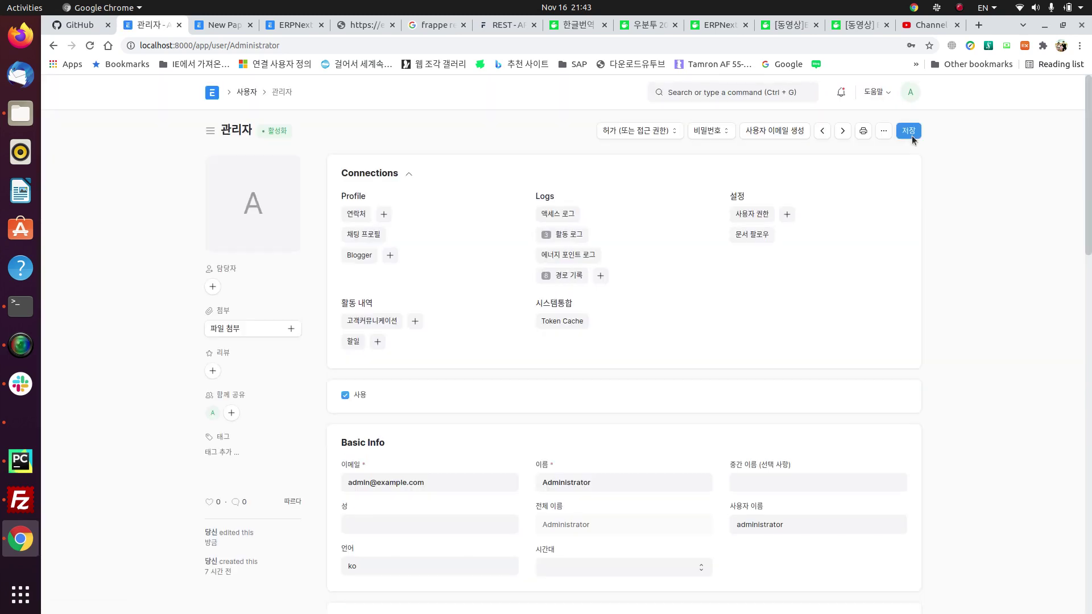
click(207, 91)
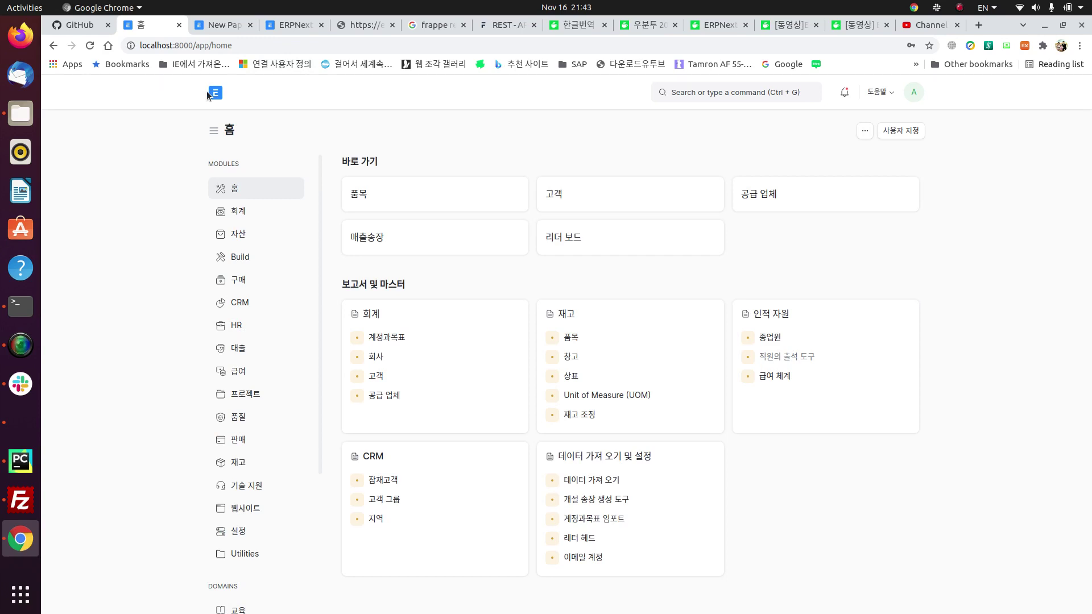
click(266, 211)
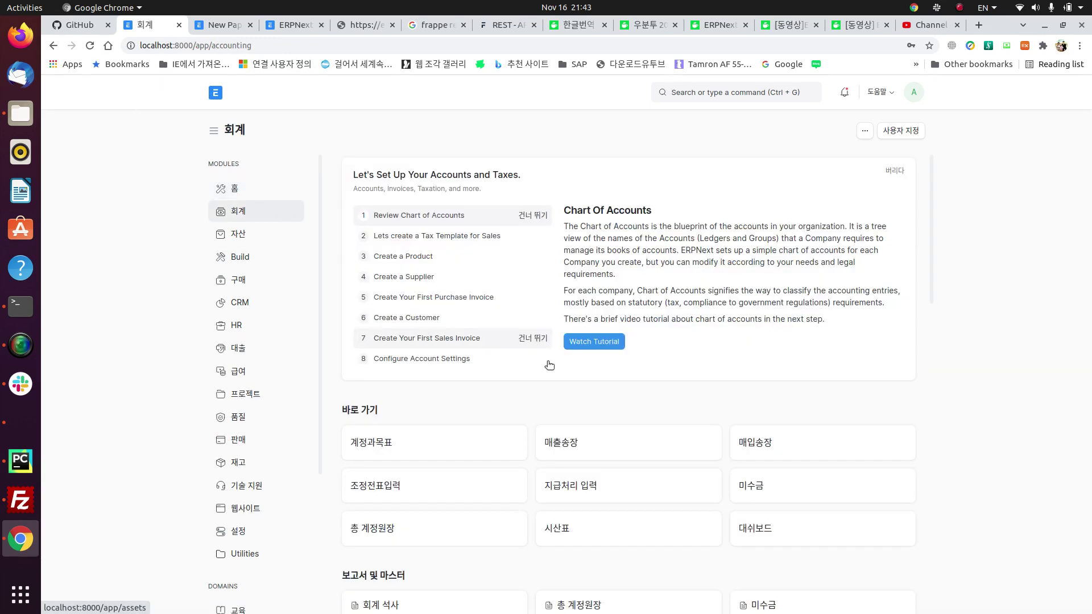
scroll(454, 494, down, 4)
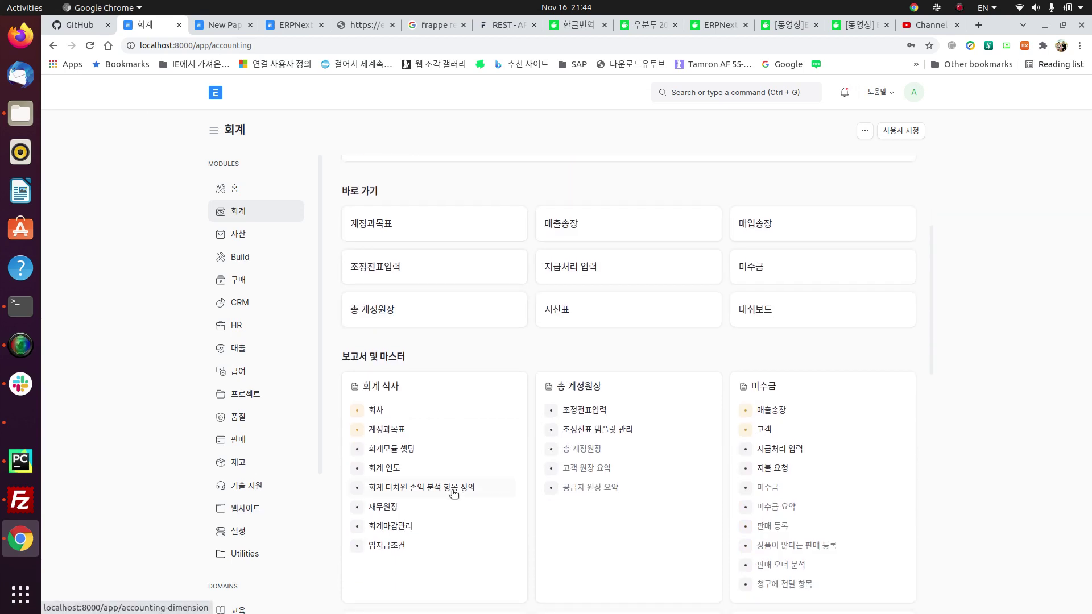
click(374, 410)
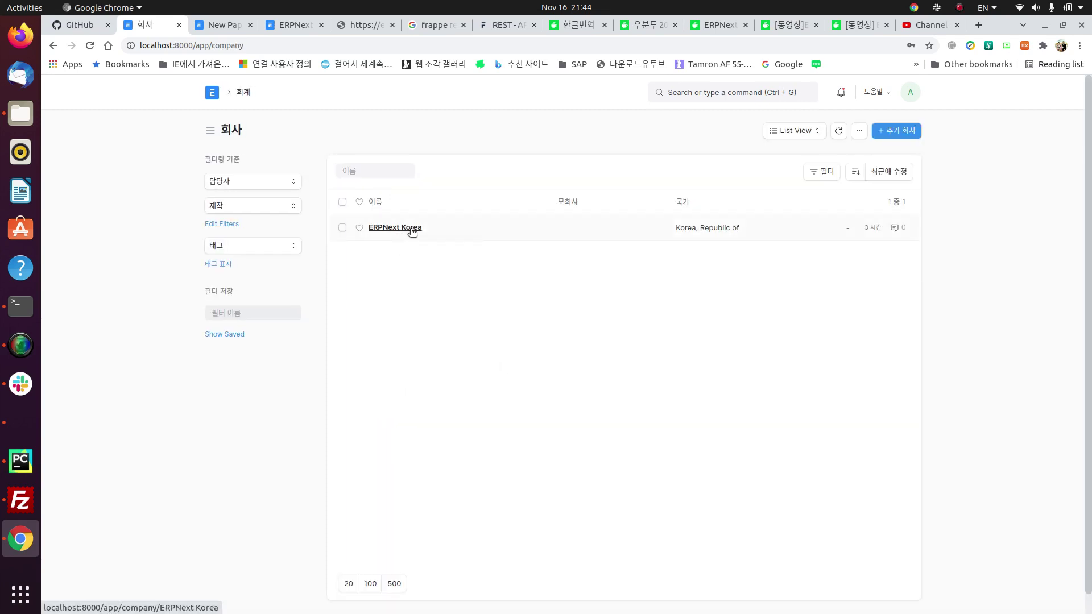
click(412, 229)
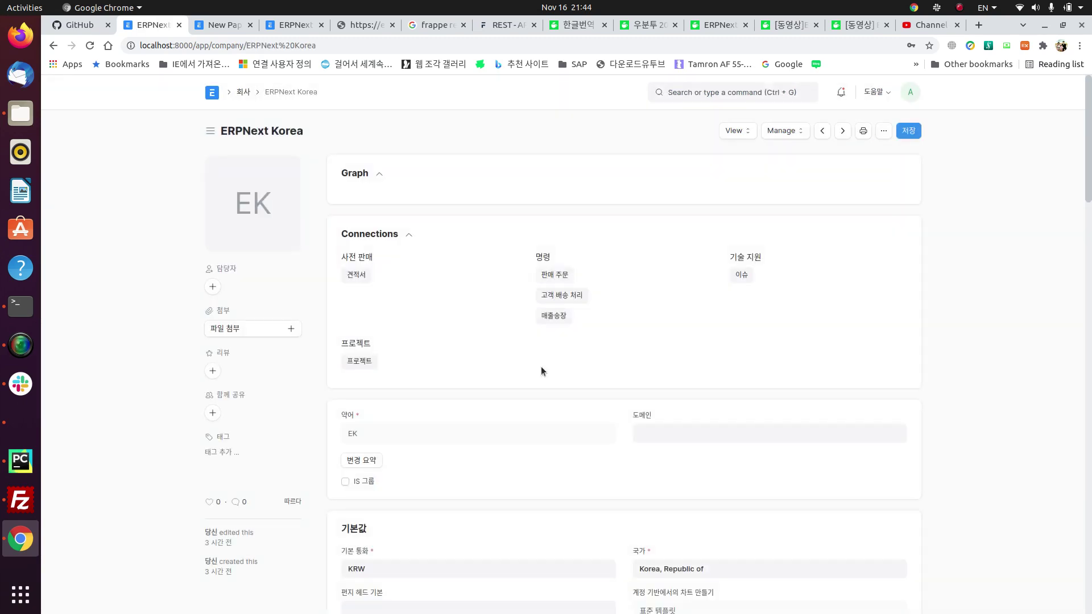
scroll(541, 371, down, 4)
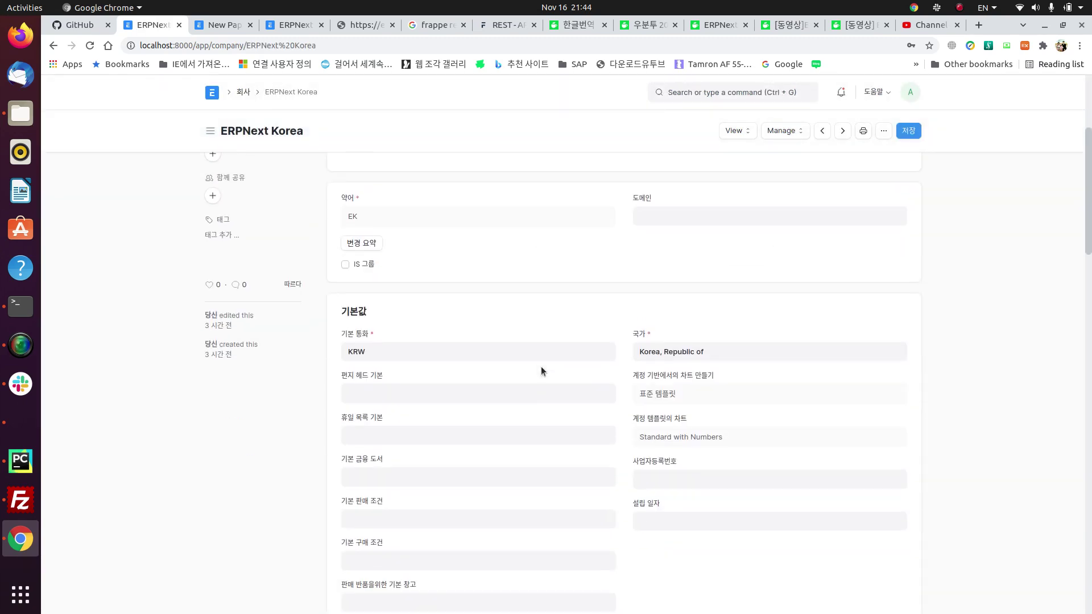
scroll(542, 371, up, 1)
click(686, 251)
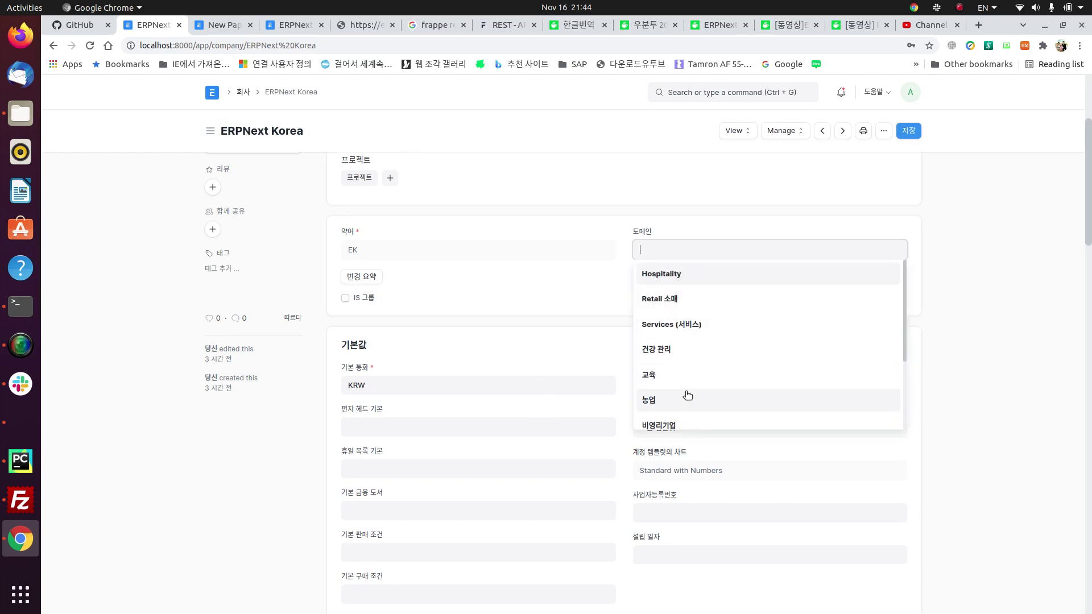
click(747, 227)
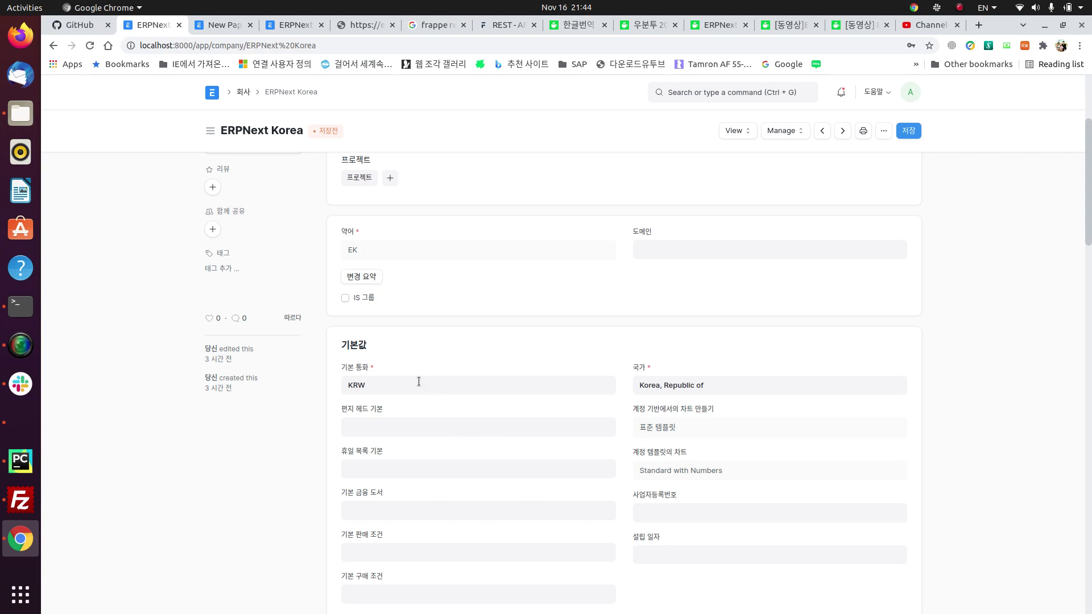
scroll(419, 382, down, 2)
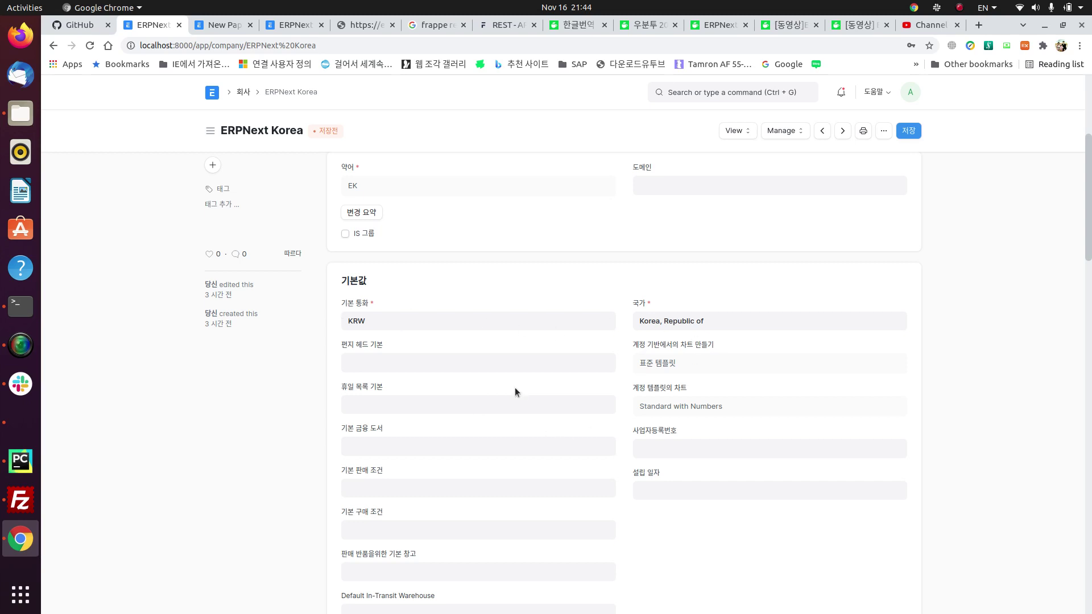
click(361, 363)
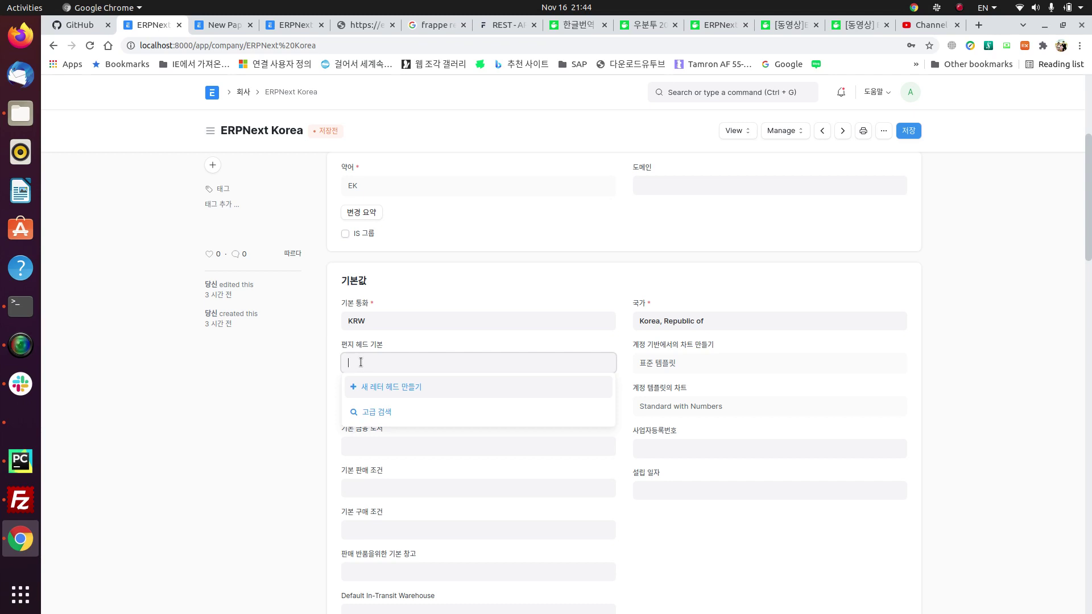
click(580, 283)
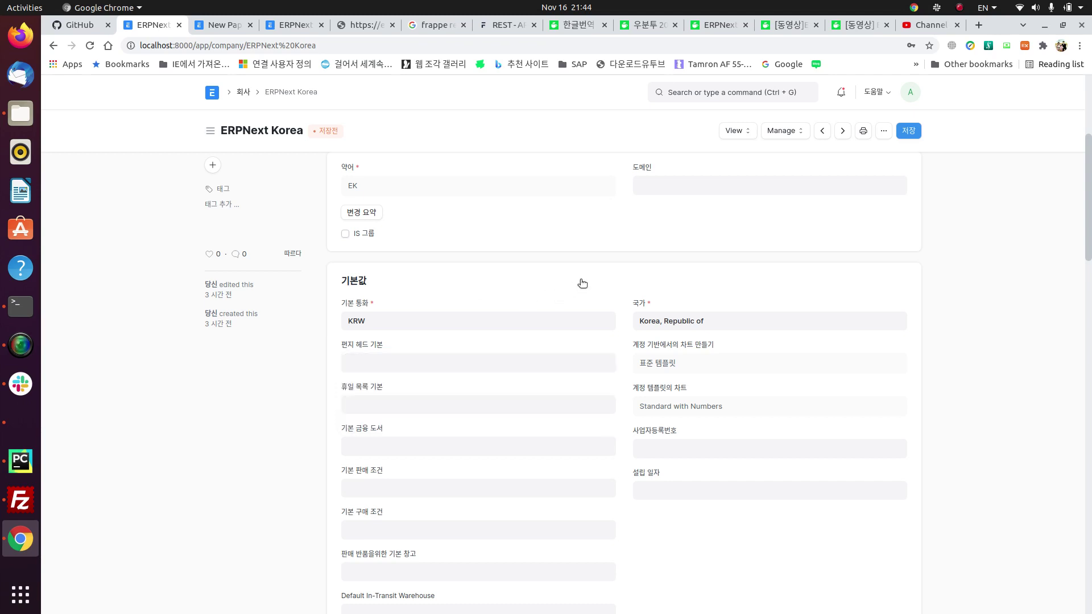
scroll(537, 463, down, 1)
click(410, 378)
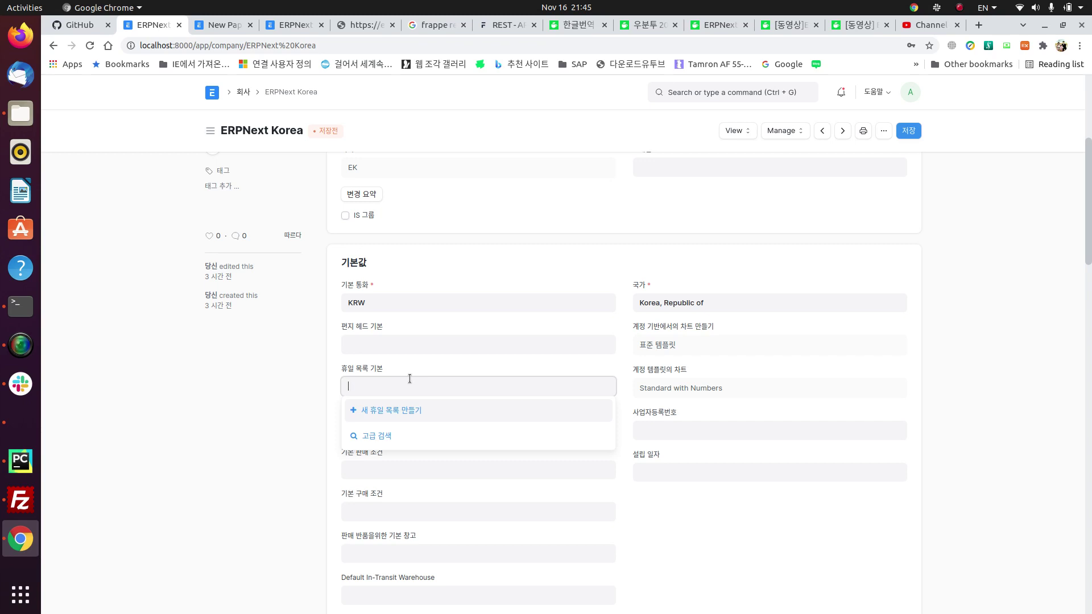
click(946, 398)
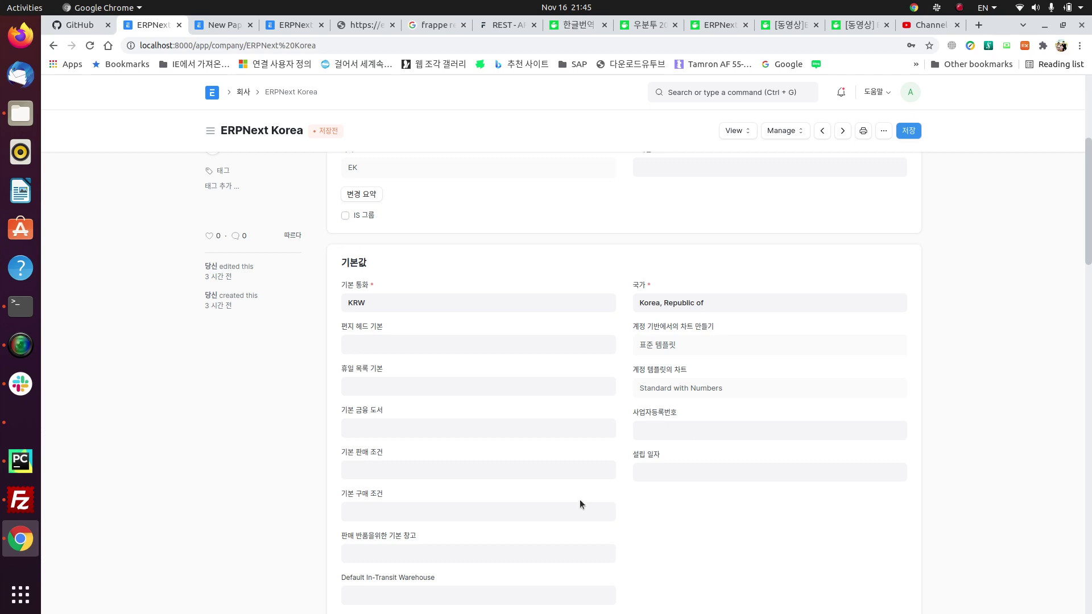
click(447, 434)
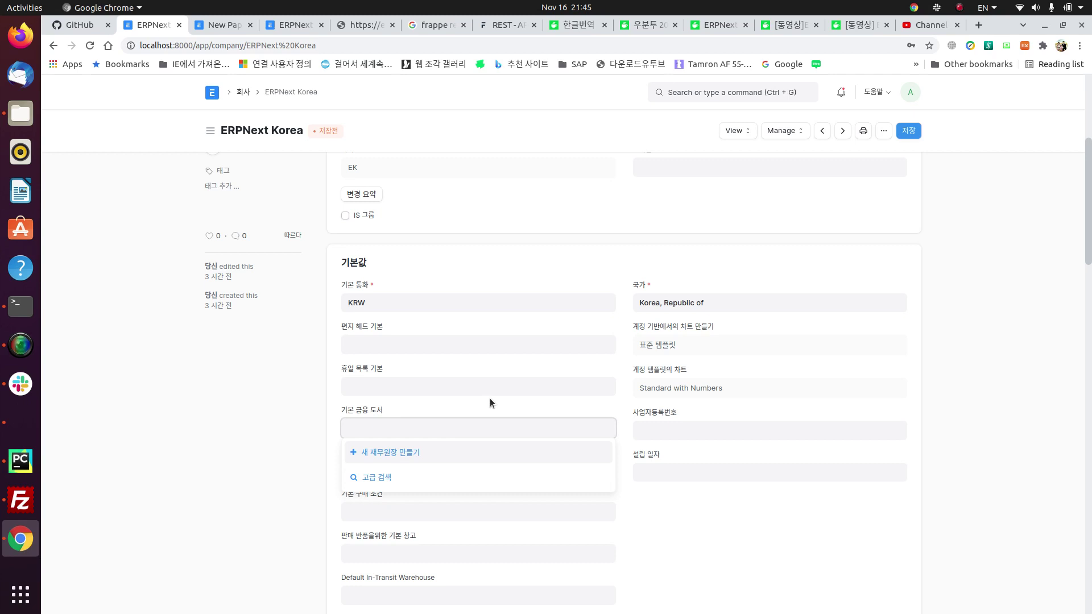
click(303, 439)
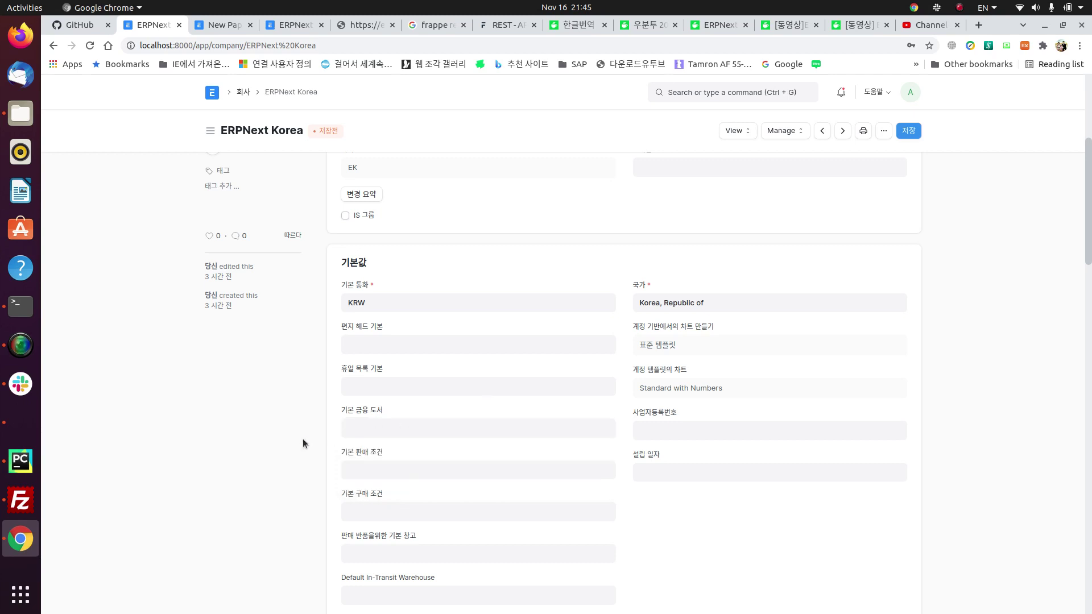
click(396, 422)
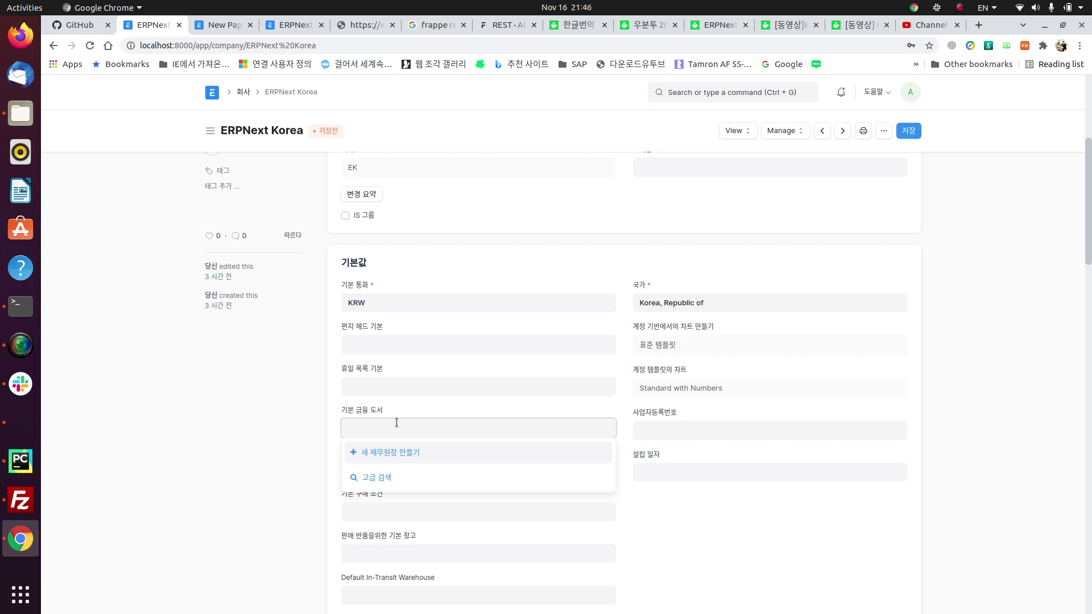
click(298, 434)
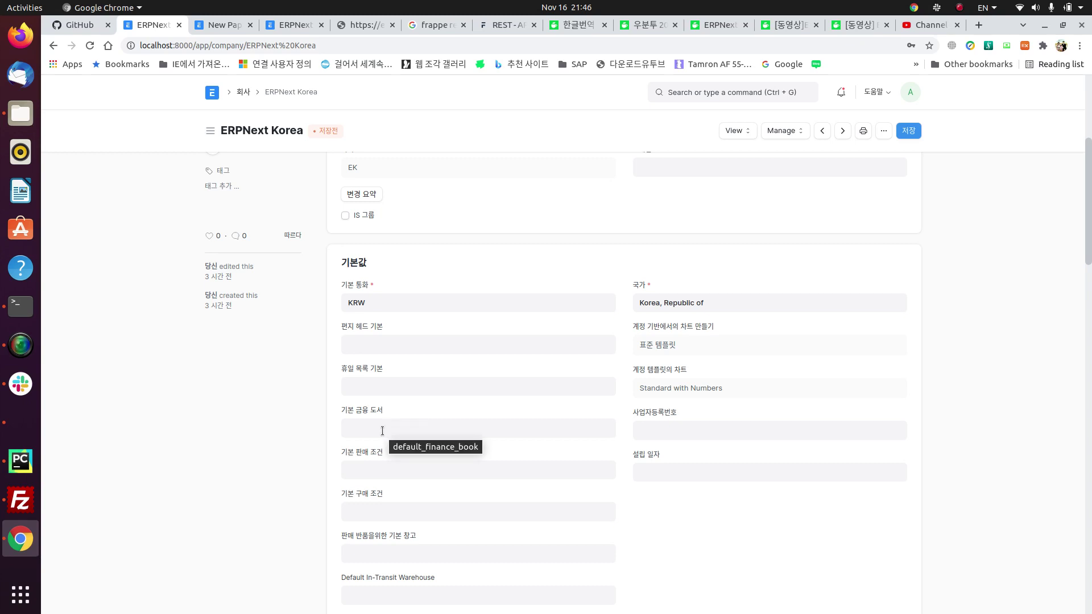
click(667, 432)
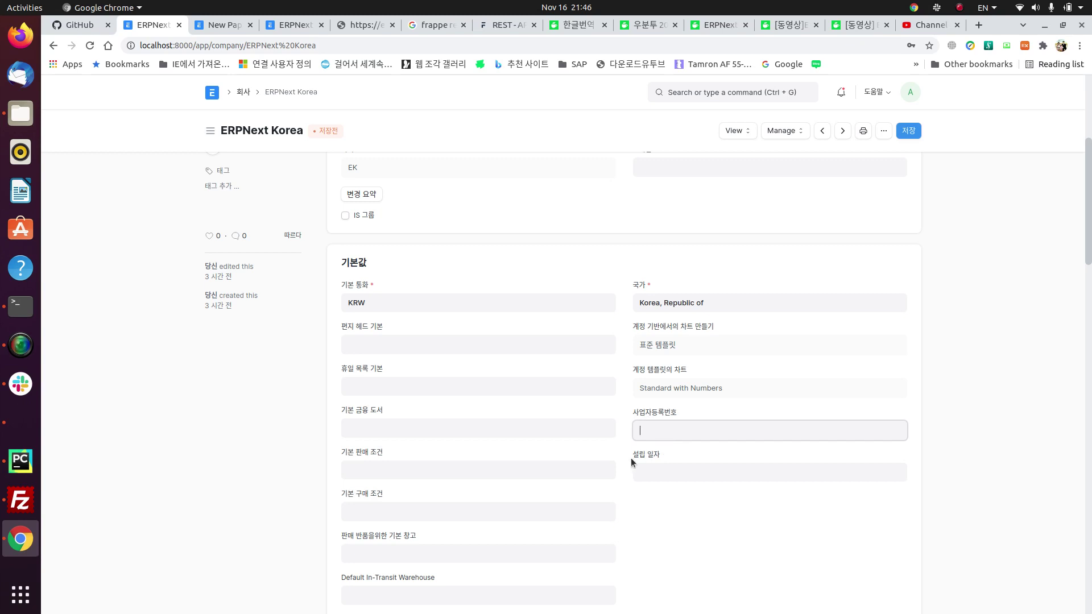
scroll(567, 529, down, 3)
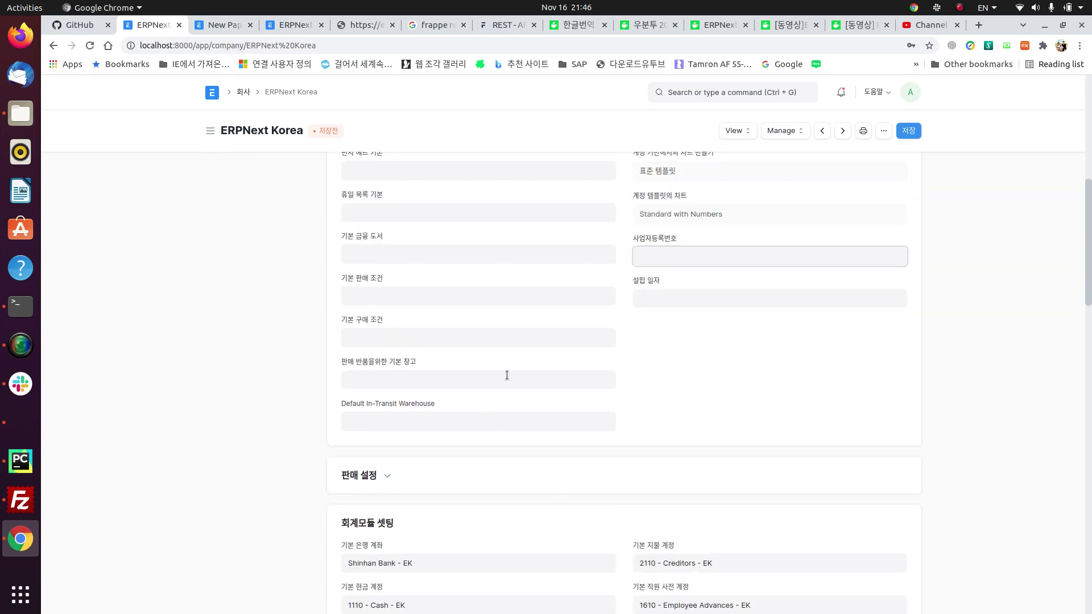
click(407, 299)
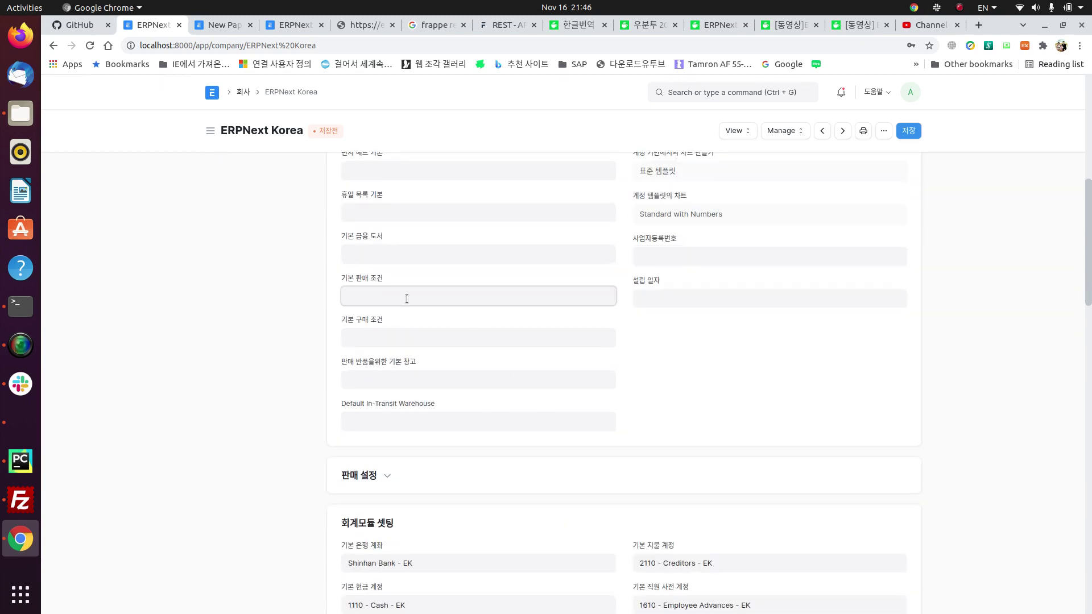
click(682, 328)
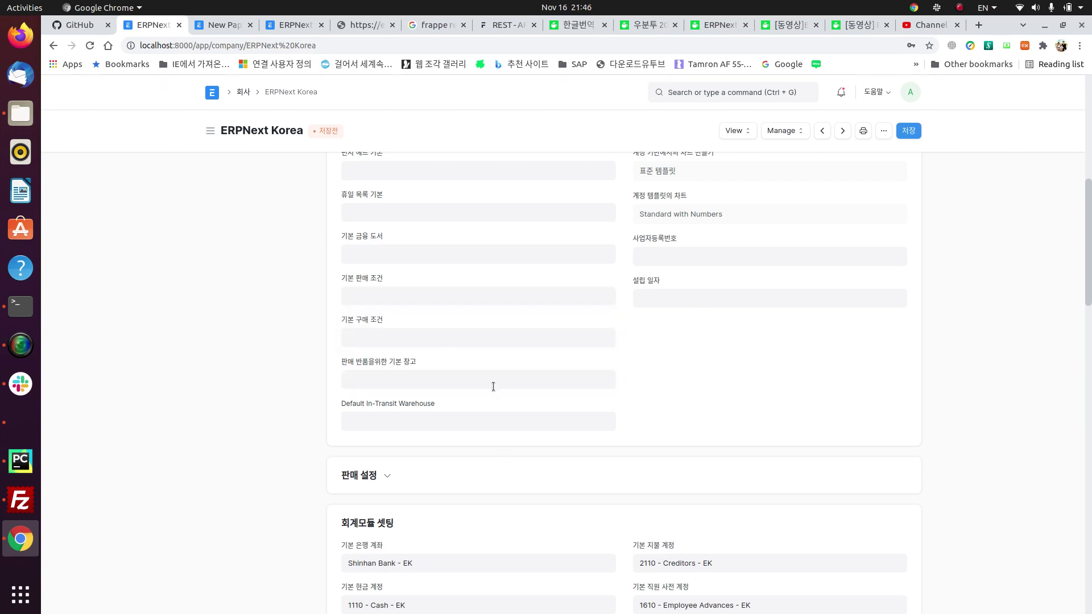
scroll(493, 385, down, 5)
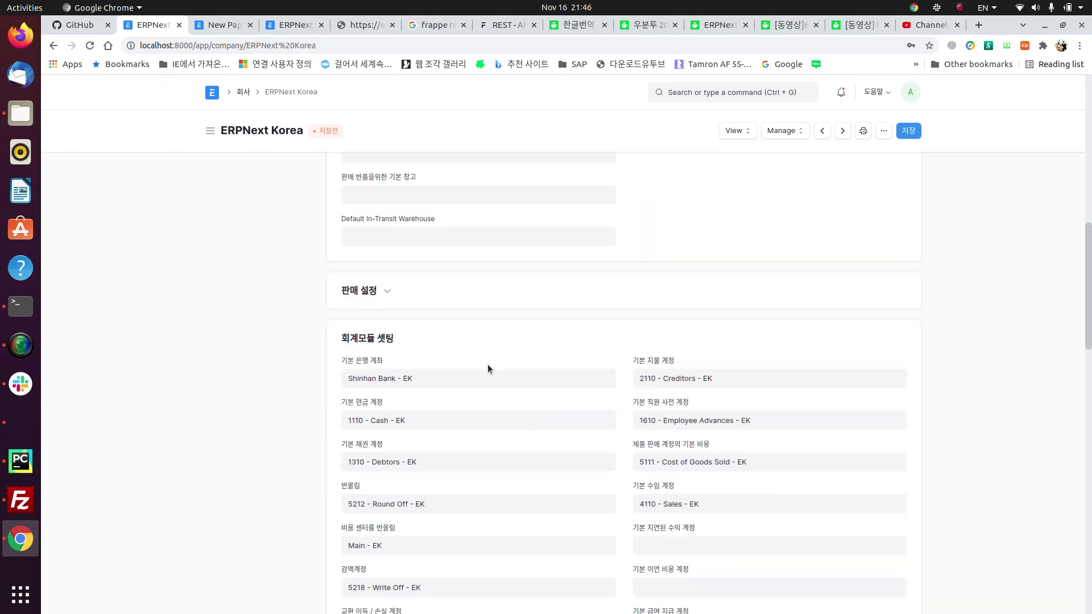
Step: Expand the 판매 설정 section to show the 0.00 monthly sales target and total sales
click(362, 294)
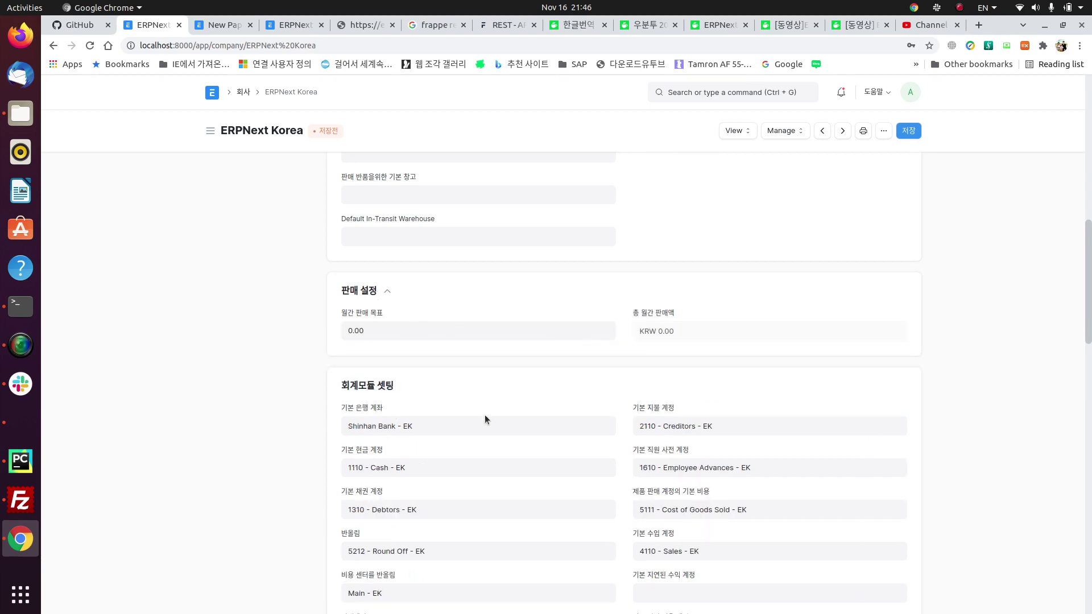
scroll(484, 420, down, 3)
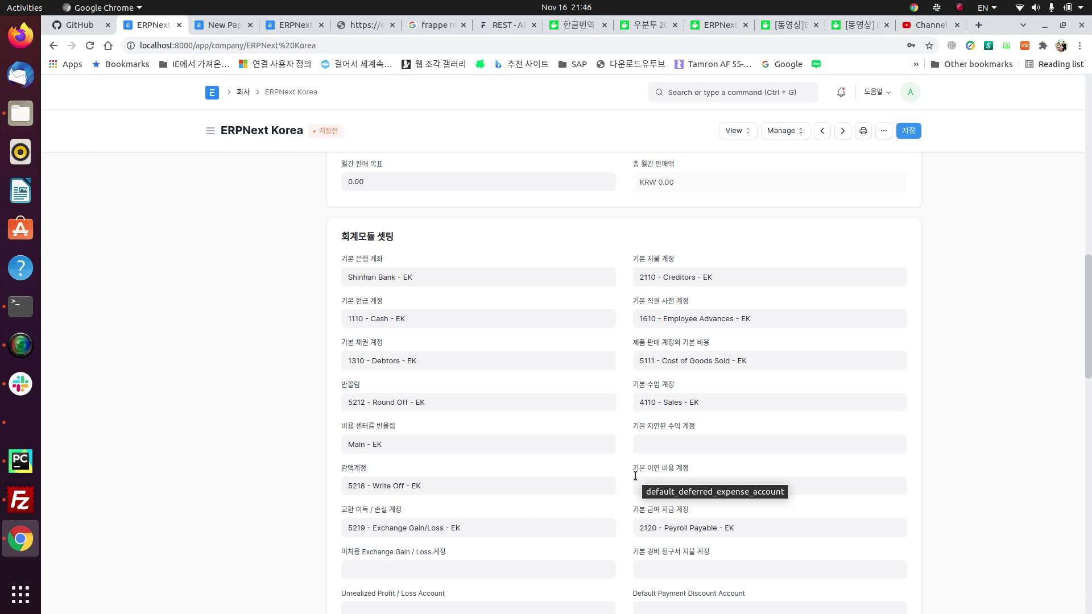
Step: Open the chart of accounts (계정과목표) from the Accounting workspace
click(211, 23)
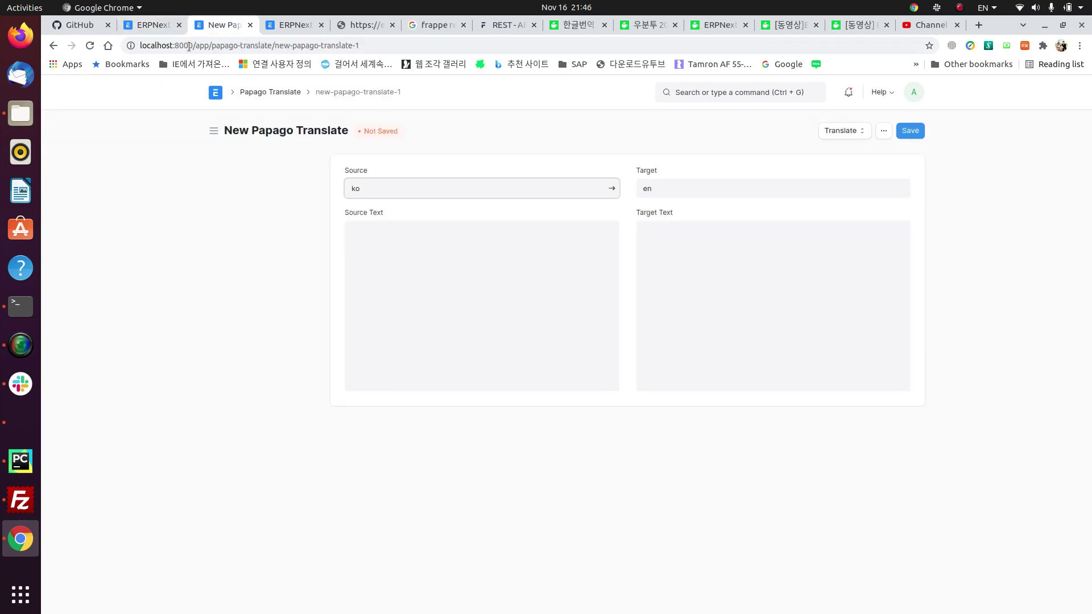
click(215, 92)
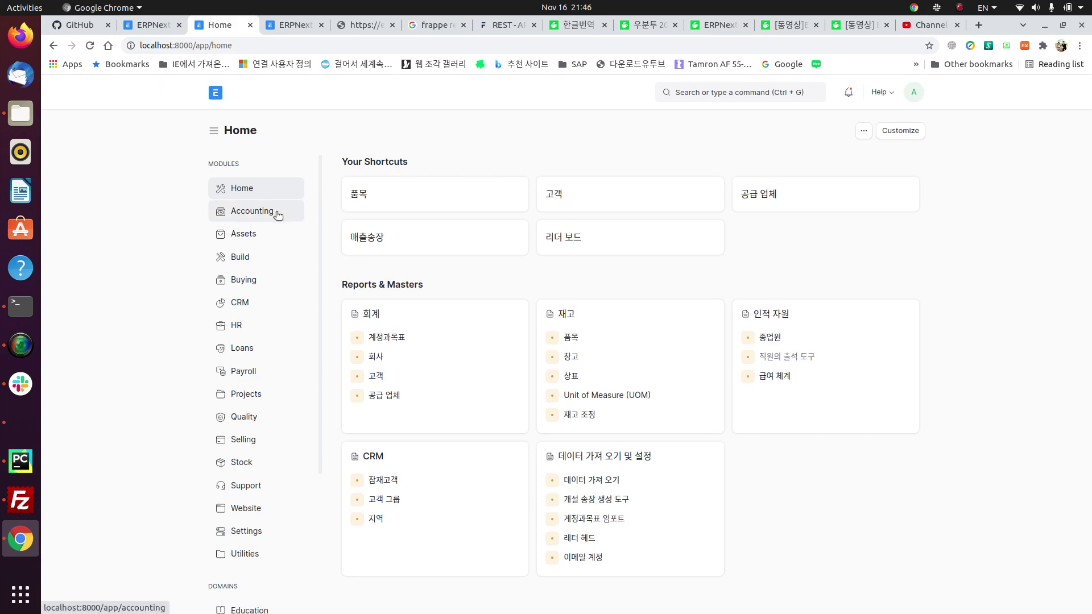
click(278, 215)
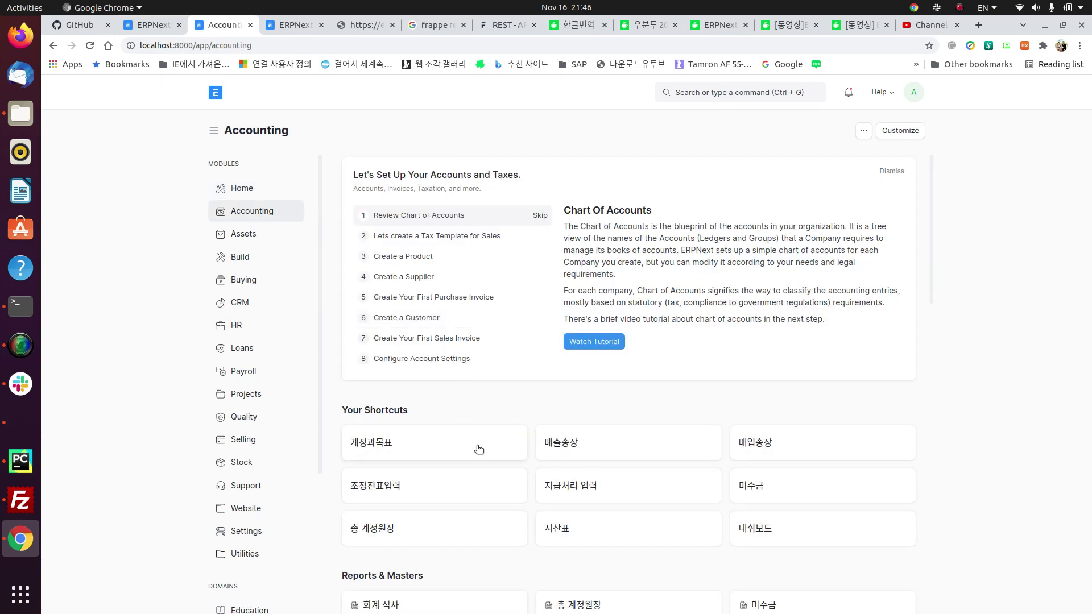
click(396, 442)
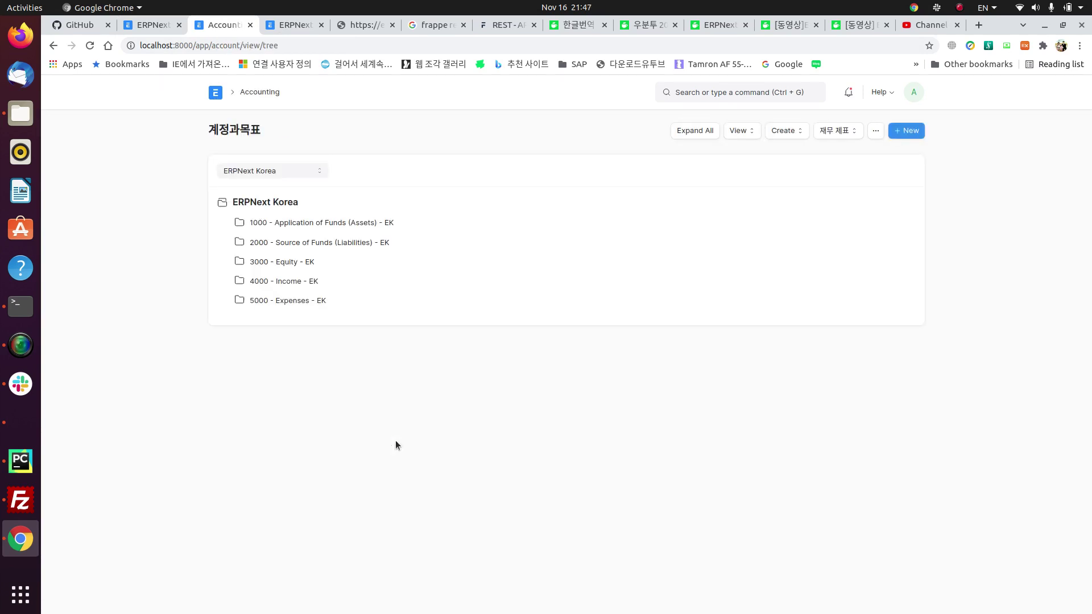
Step: Expand Liabilities, Current Liabilities, Accounts Payable and Stock Liabilities in the account tree
double_click(296, 225)
click(273, 239)
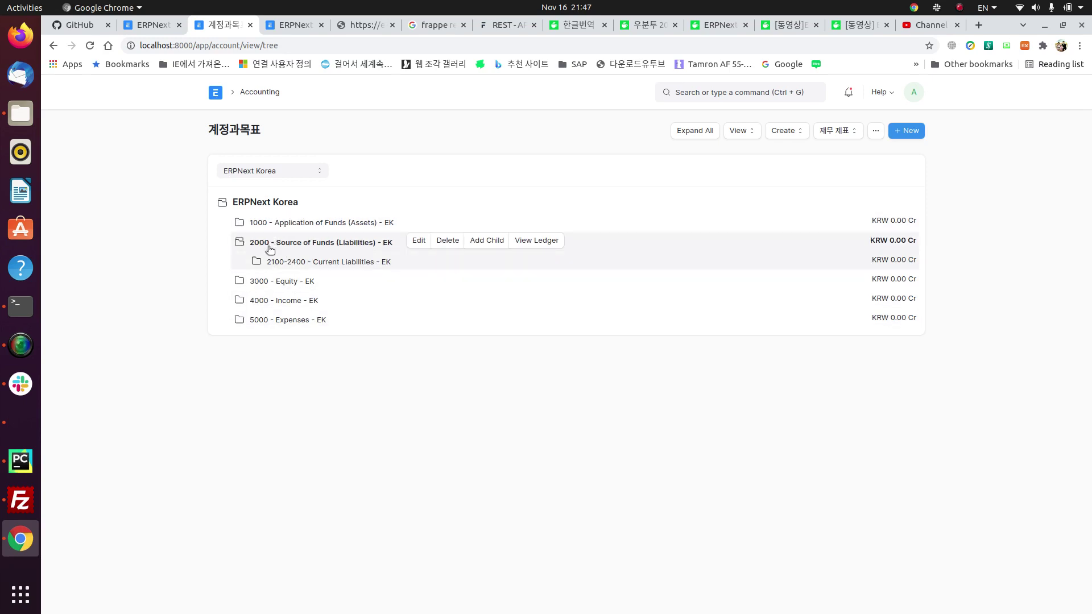
click(301, 265)
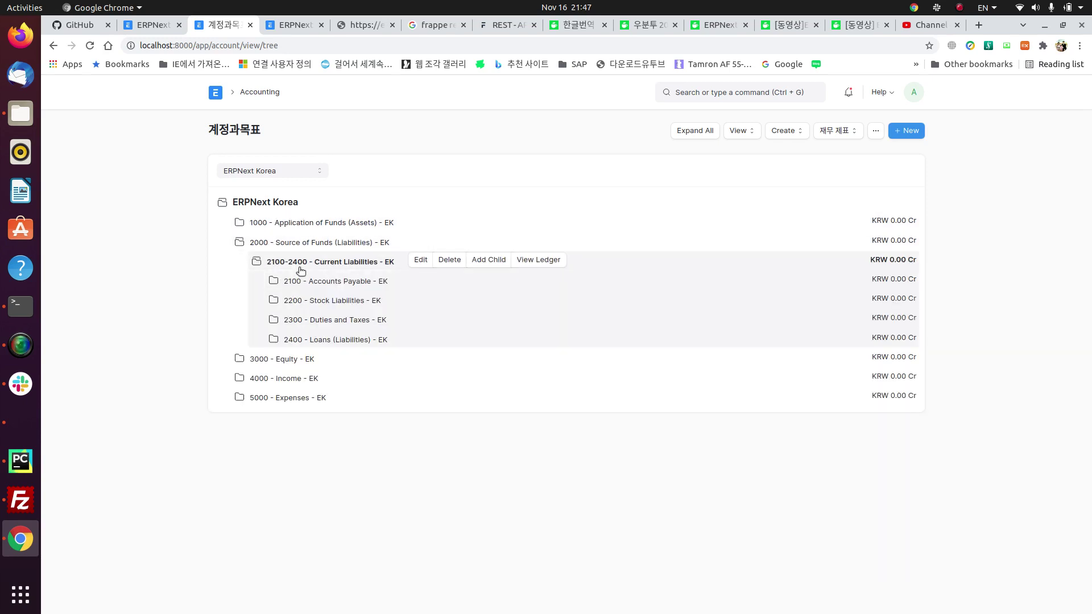
click(317, 291)
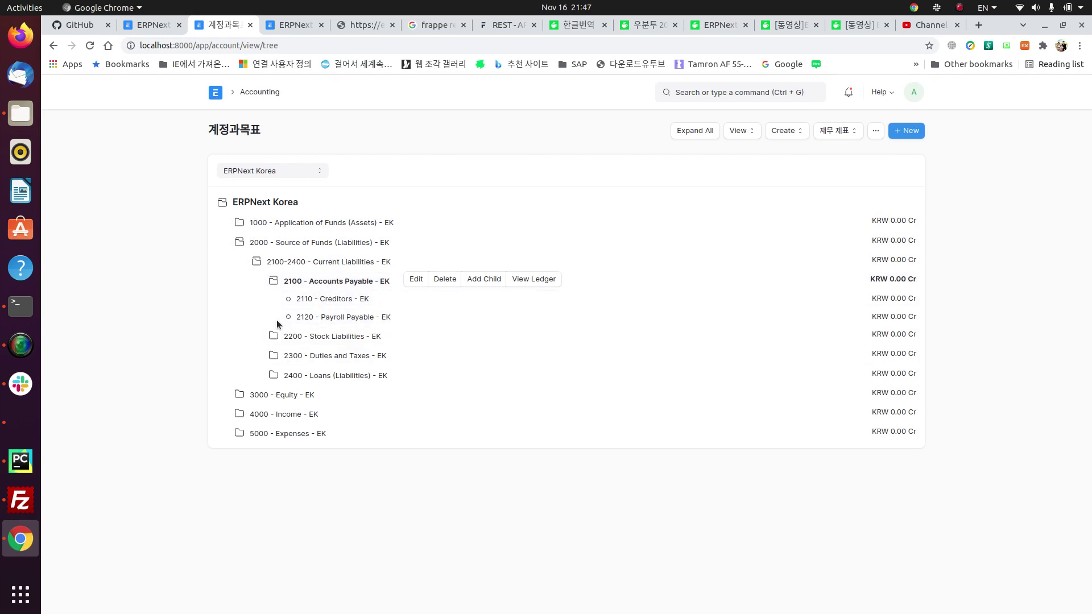
click(273, 337)
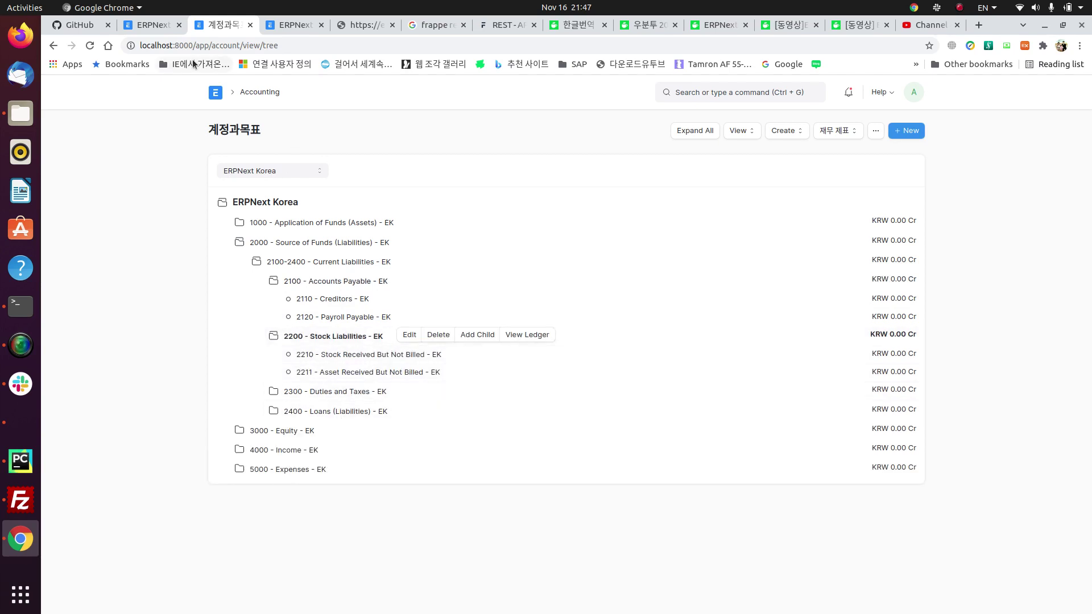
Step: Glance at the company form tab, then return to the Accounting workspace
click(152, 28)
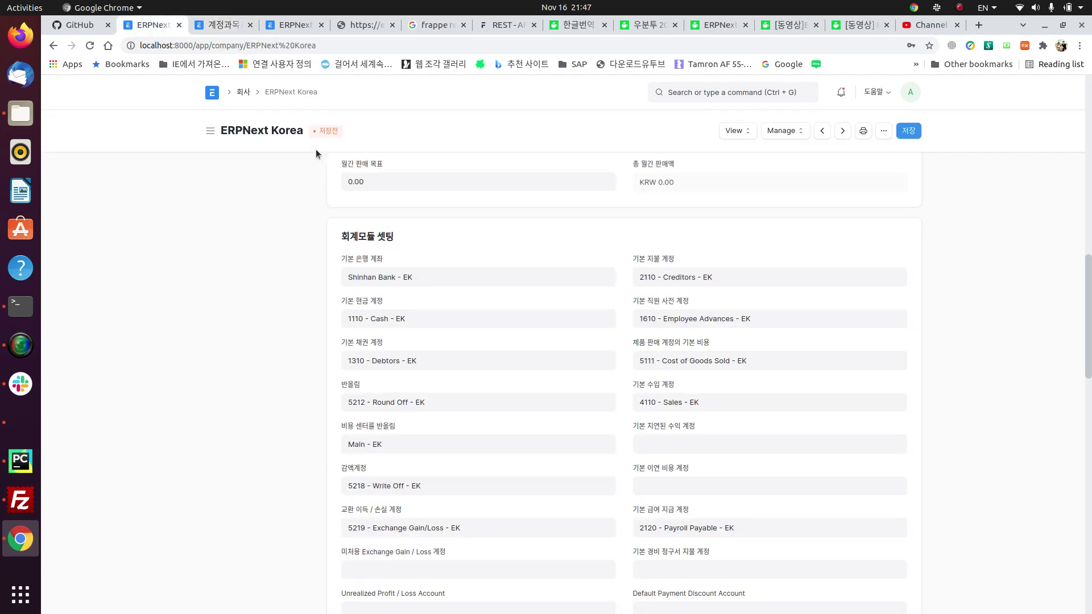
click(226, 26)
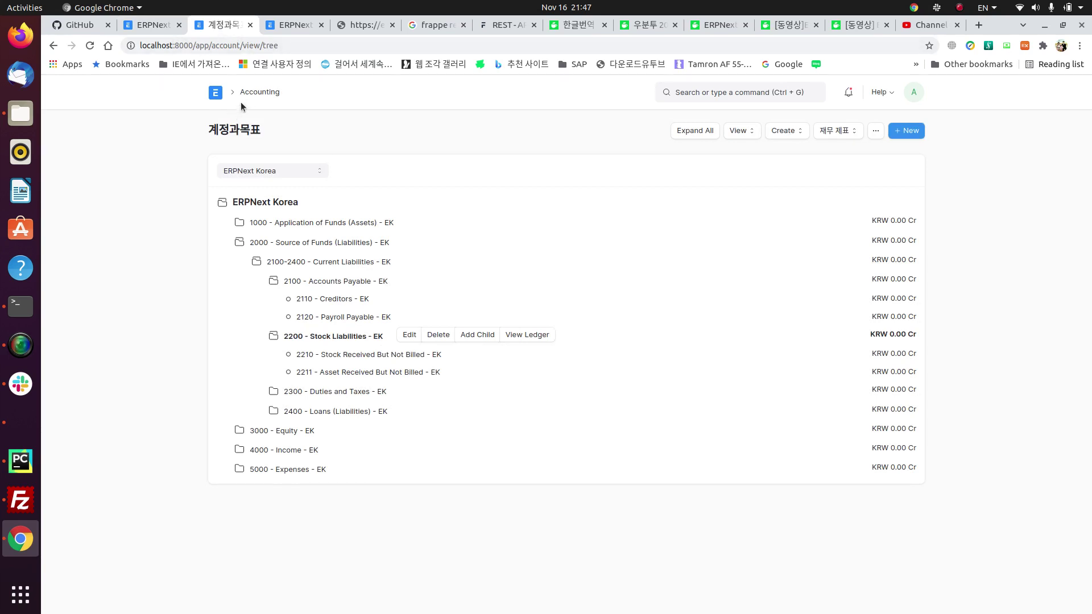
click(253, 92)
scroll(476, 464, down, 5)
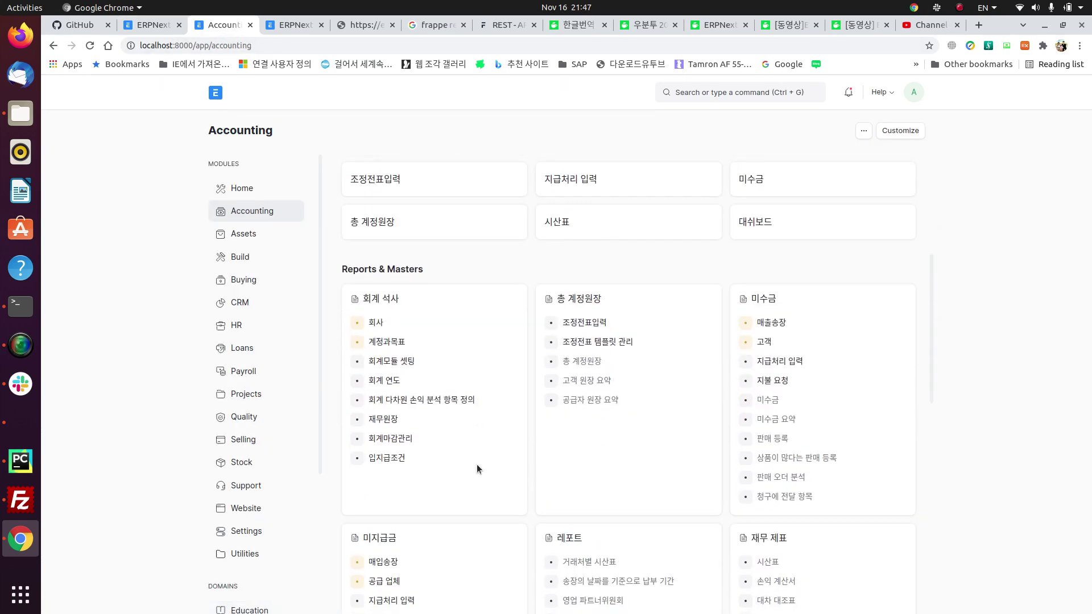
scroll(702, 544, down, 5)
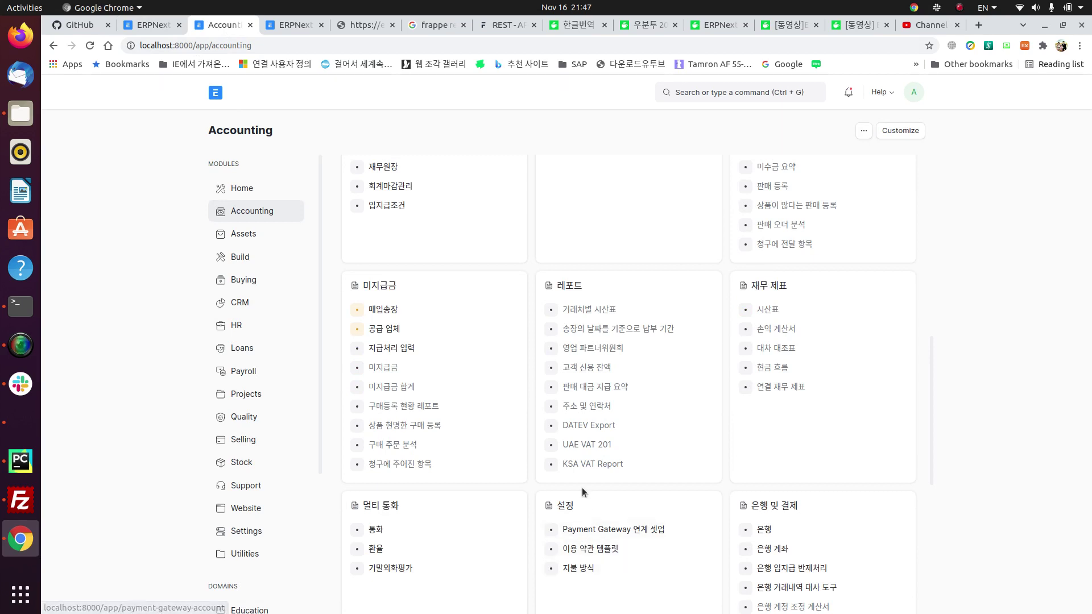
scroll(582, 489, down, 3)
scroll(582, 487, down, 4)
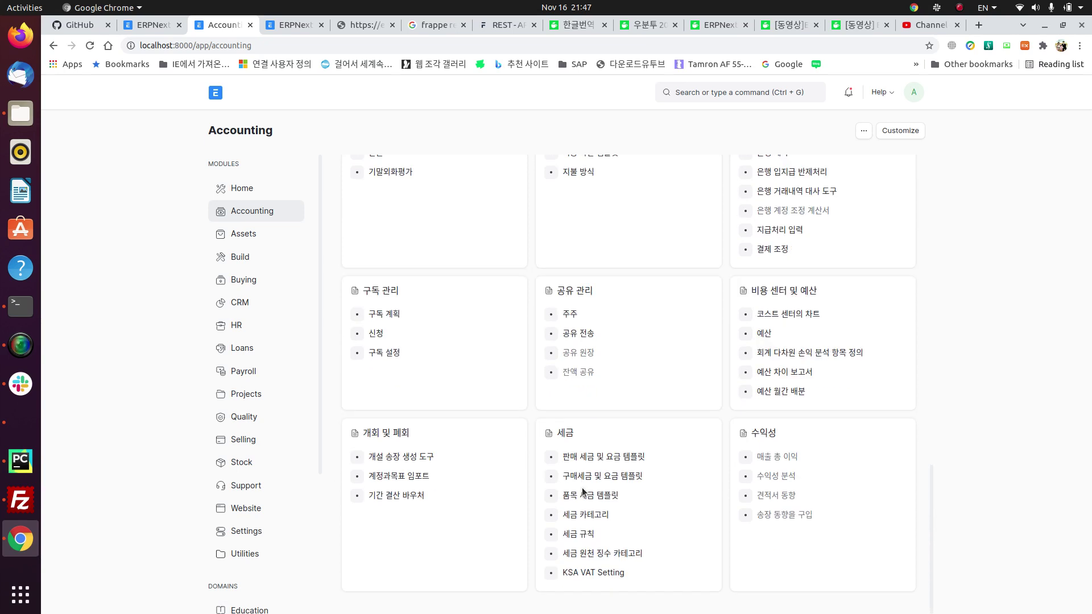
click(392, 477)
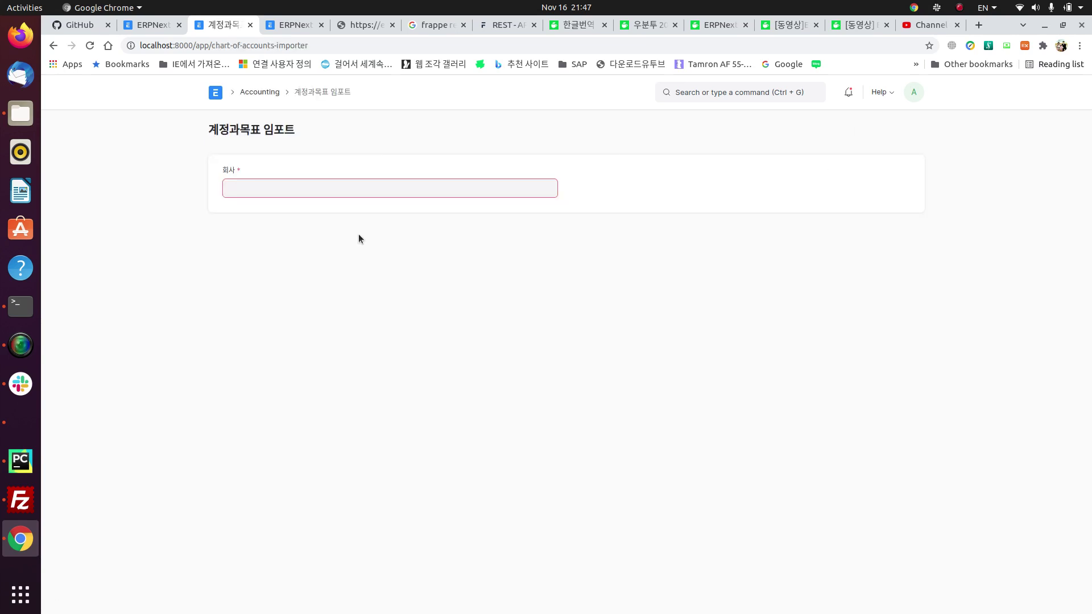
click(298, 188)
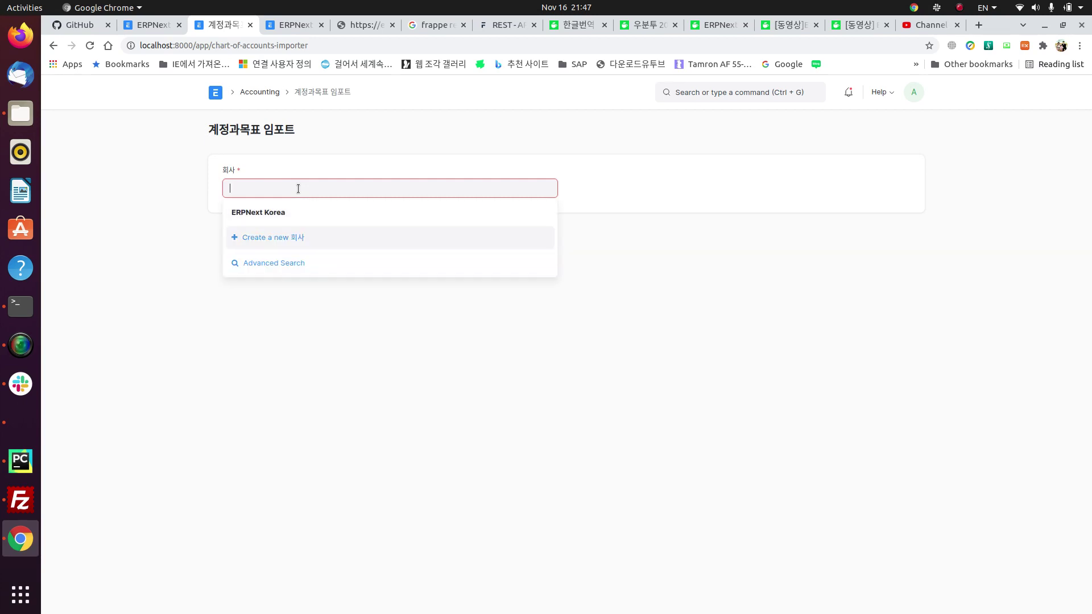
click(270, 216)
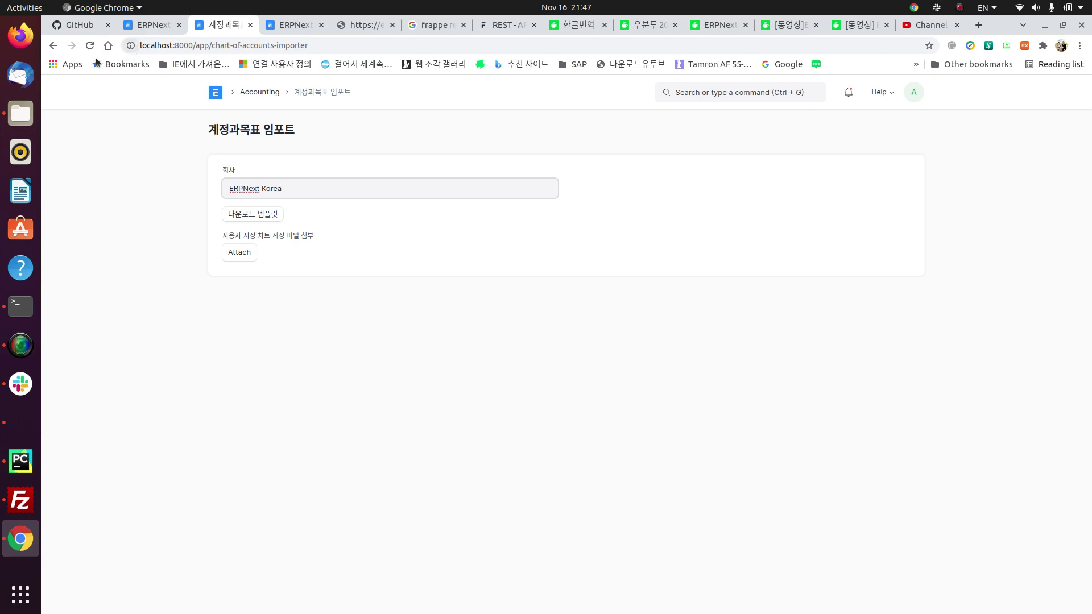
click(53, 46)
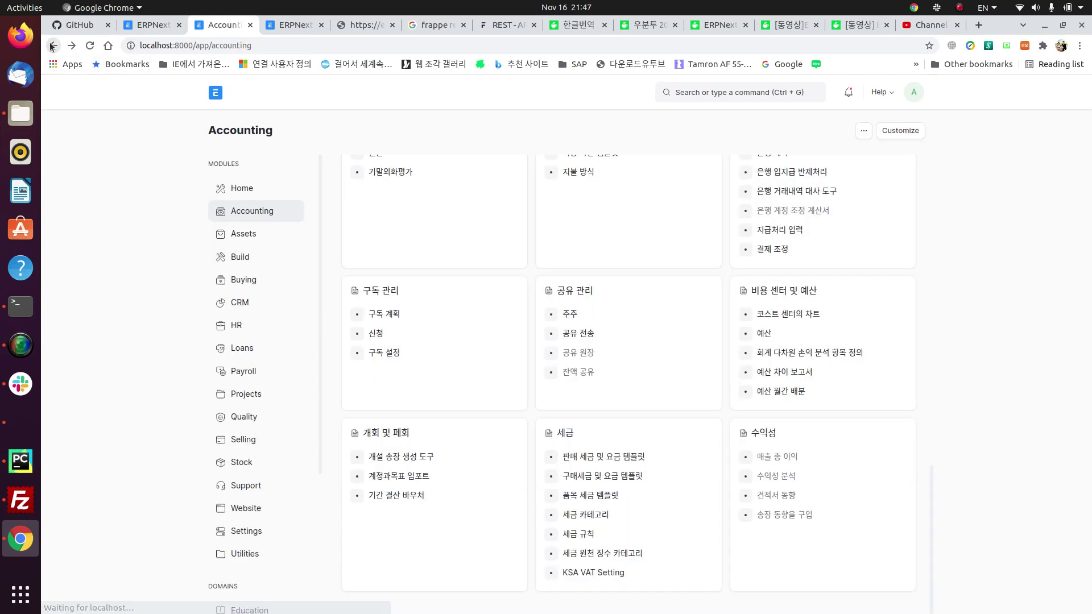
Step: Open ERPNext Korea from the 회사 company list under 회계 석사
scroll(515, 435, up, 5)
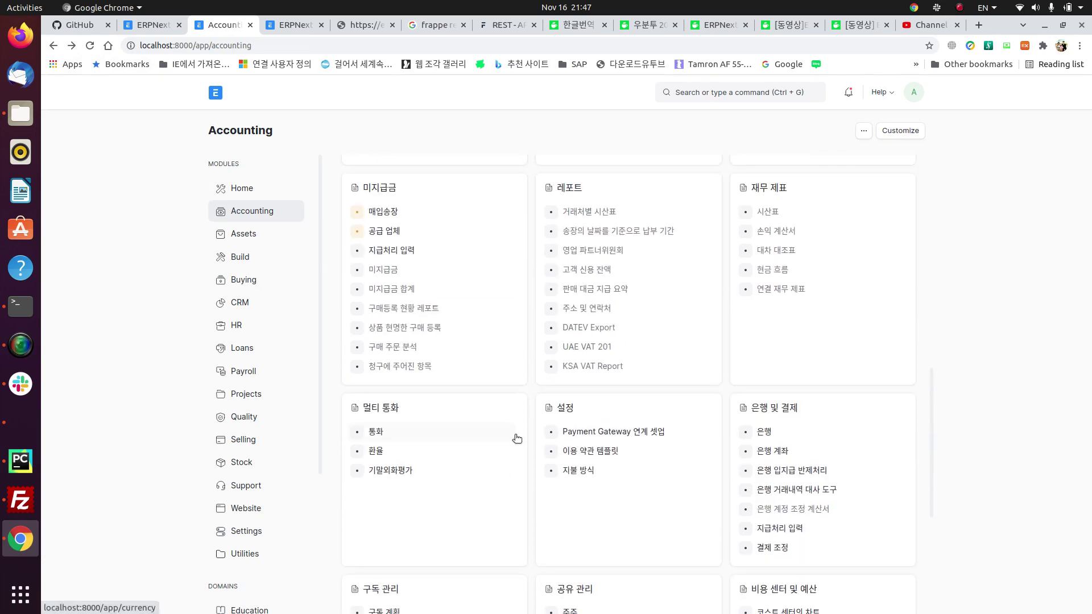
scroll(517, 438, up, 5)
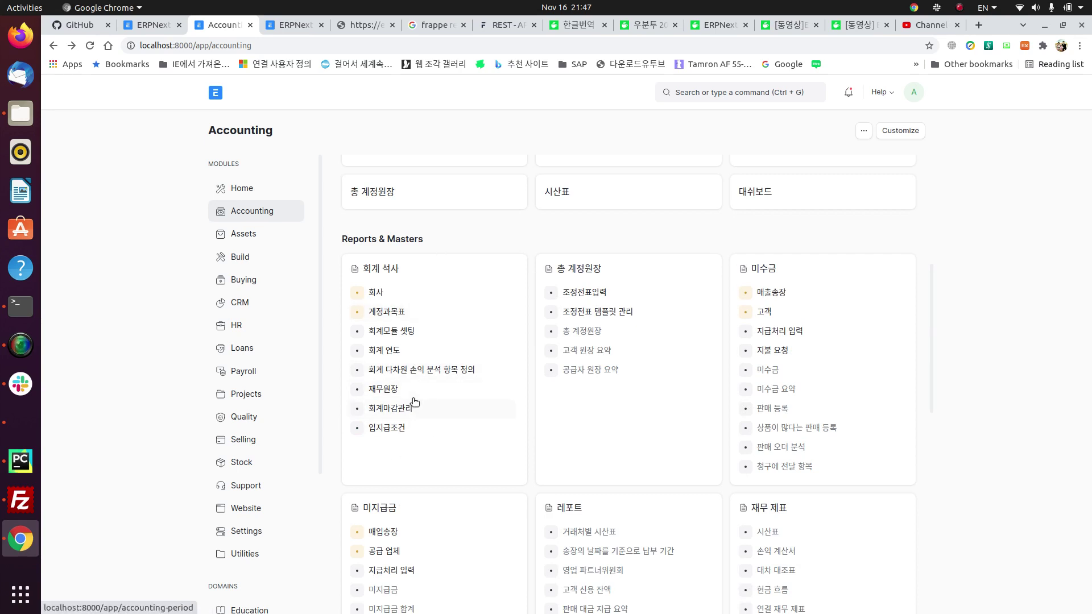
click(373, 293)
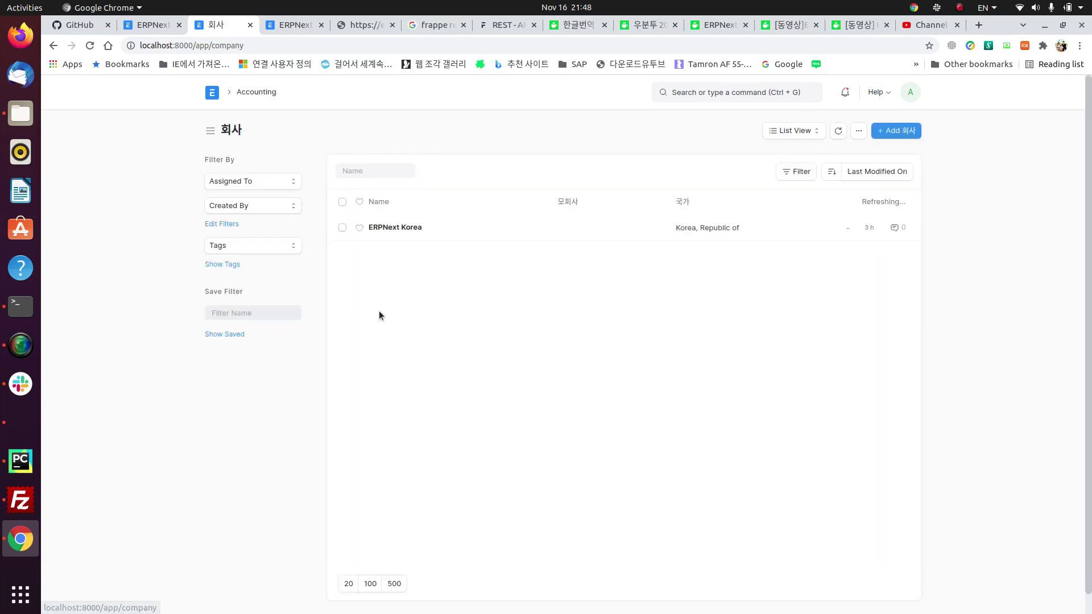
click(381, 229)
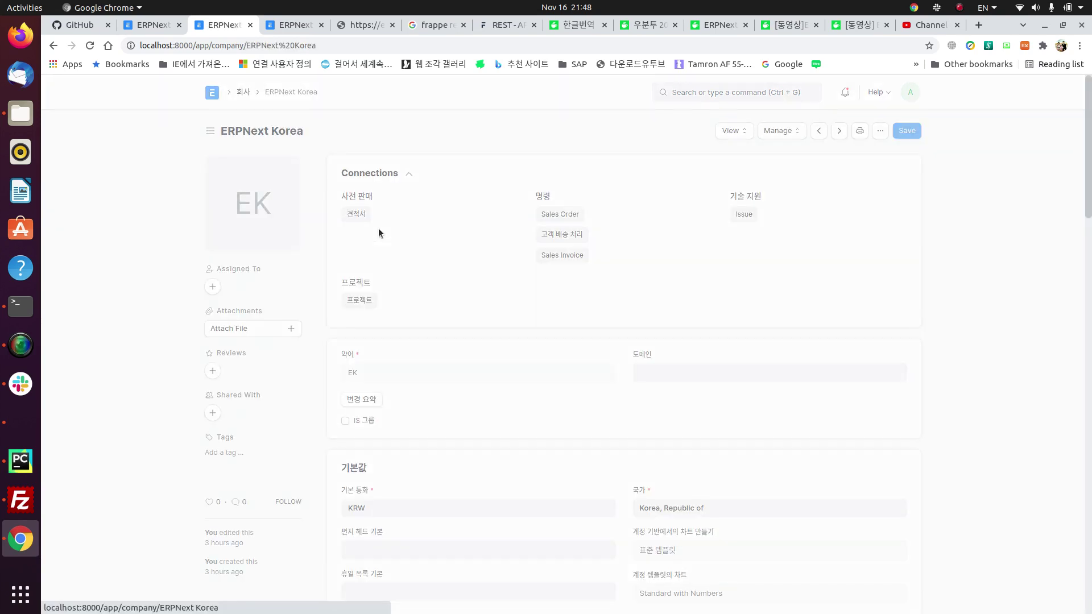
click(231, 91)
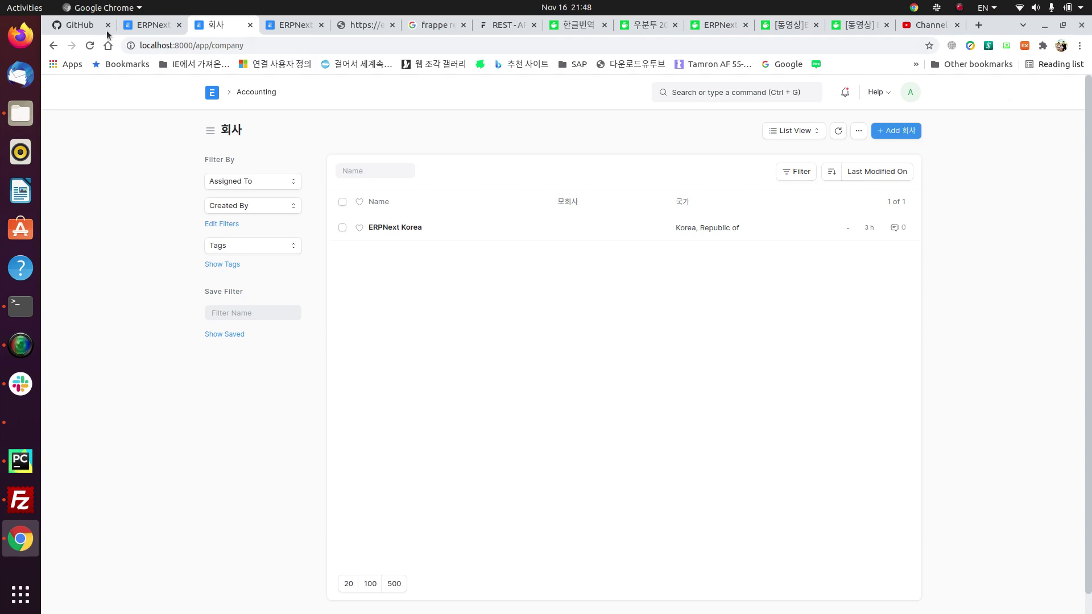
click(383, 228)
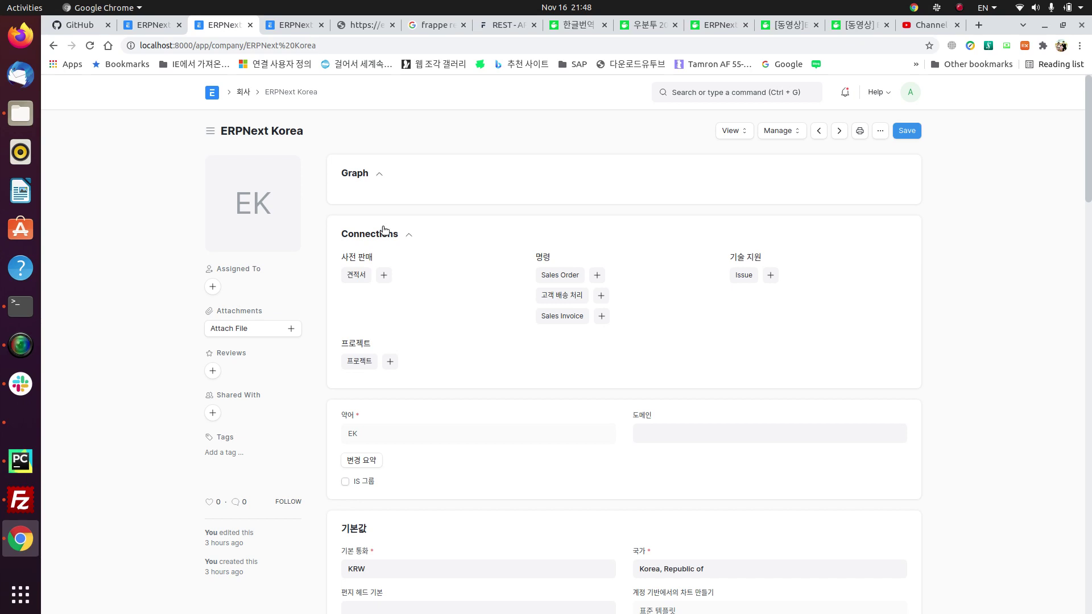
Step: Scroll through the company's stock defaults and expand the Fixed Asset Defaults section
scroll(432, 424, down, 6)
scroll(432, 424, down, 5)
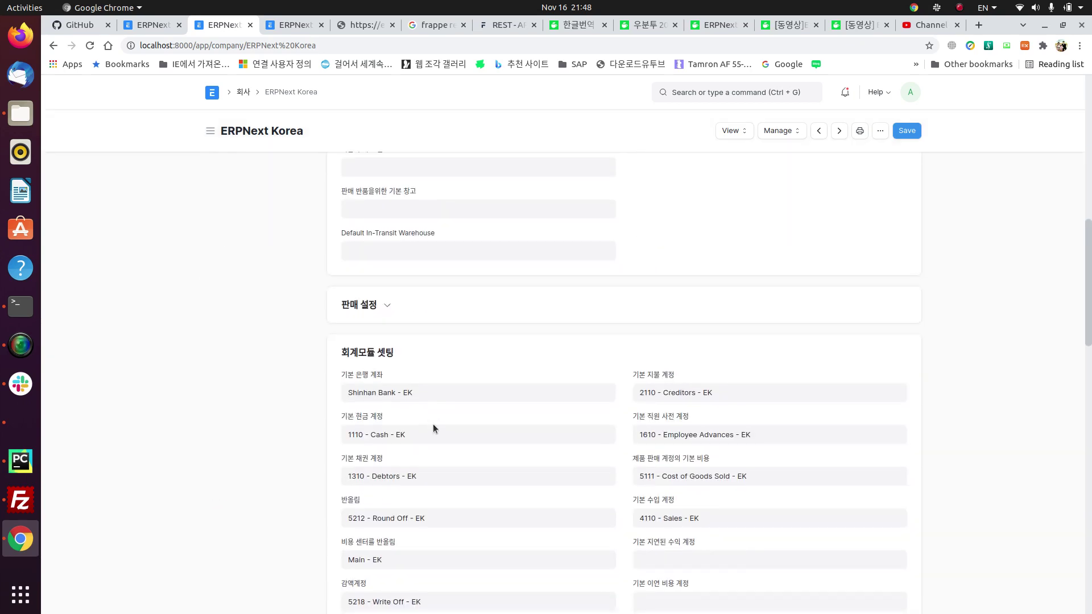
scroll(432, 427, up, 3)
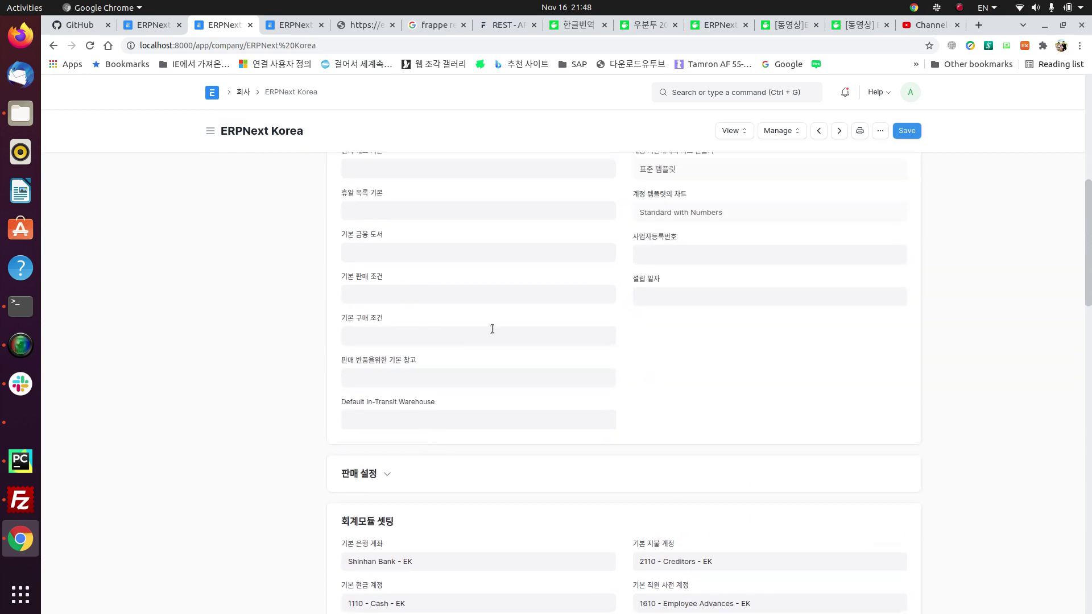
scroll(510, 446, down, 11)
scroll(510, 449, up, 6)
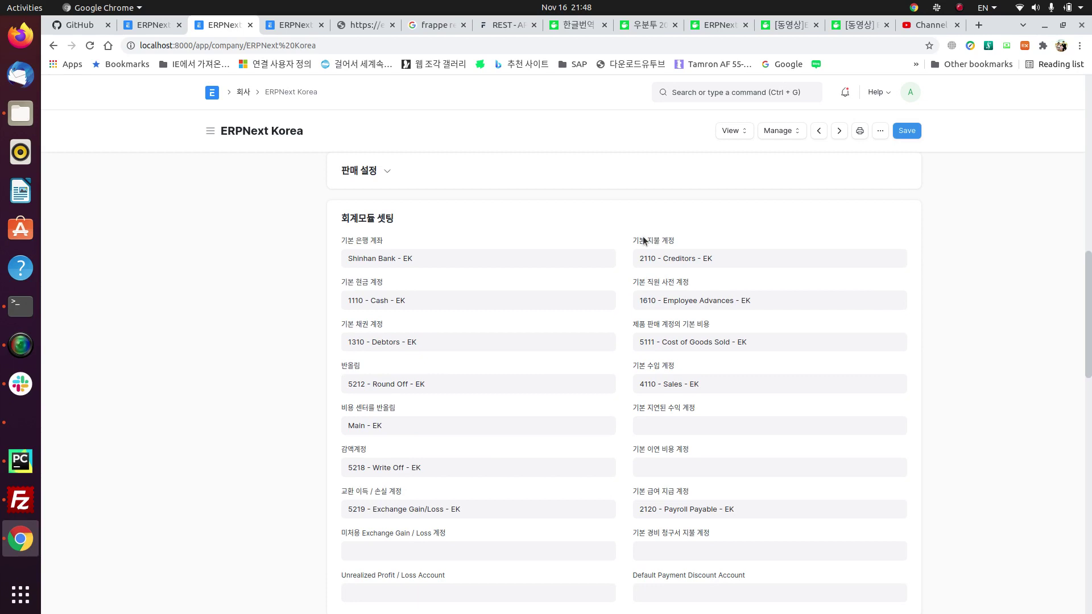
scroll(478, 387, down, 1)
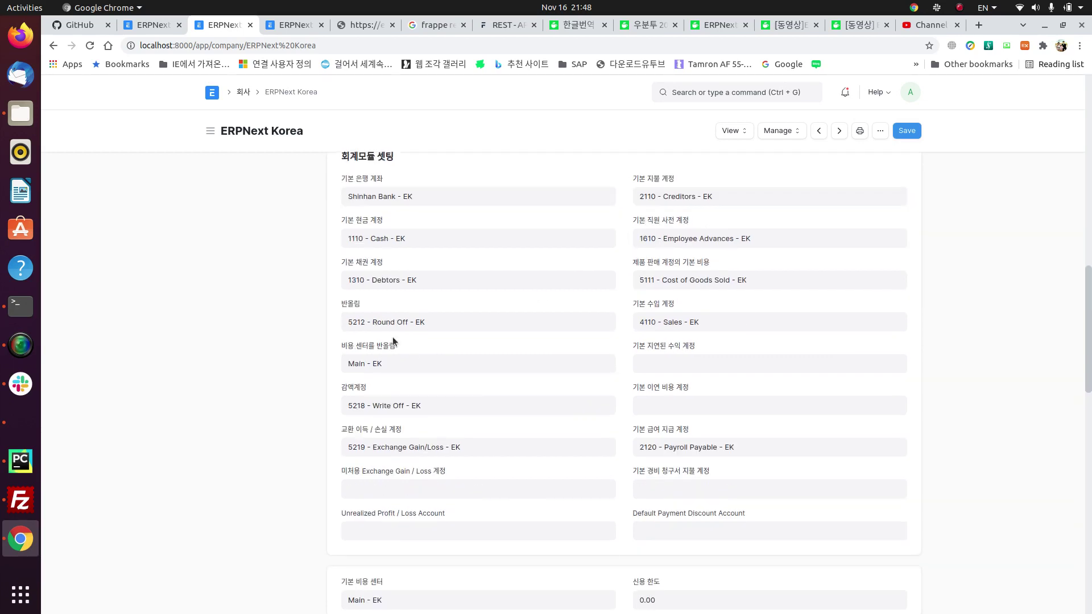
scroll(547, 439, down, 10)
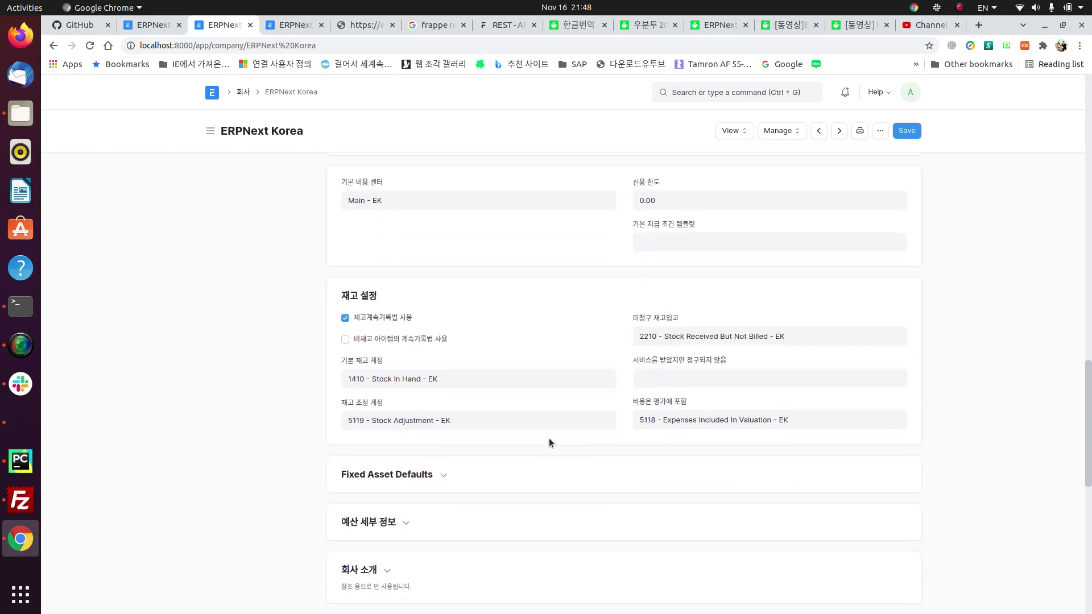
click(404, 474)
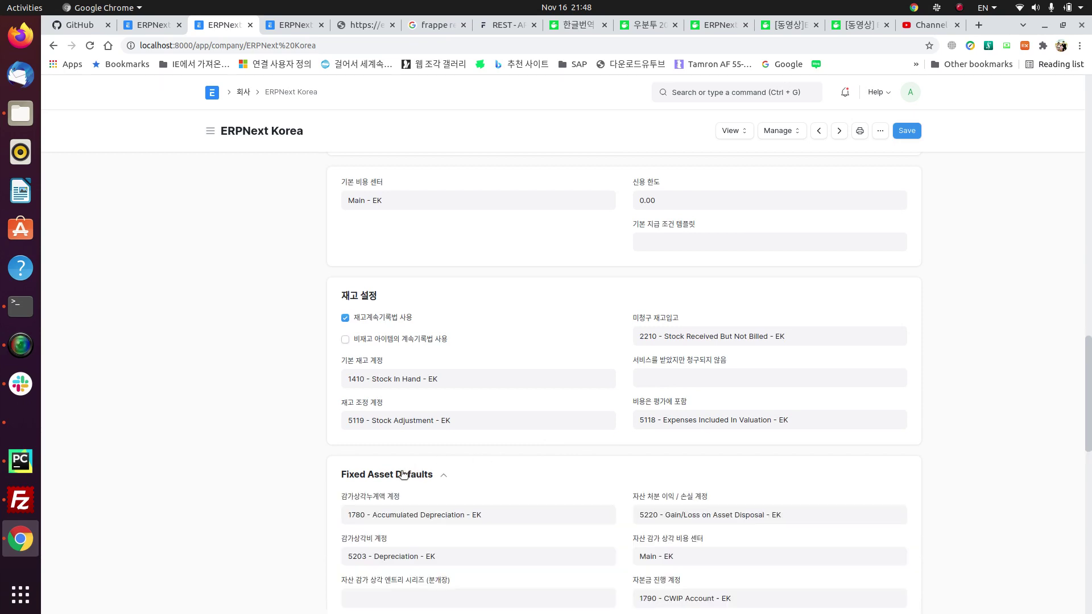
scroll(403, 475, down, 6)
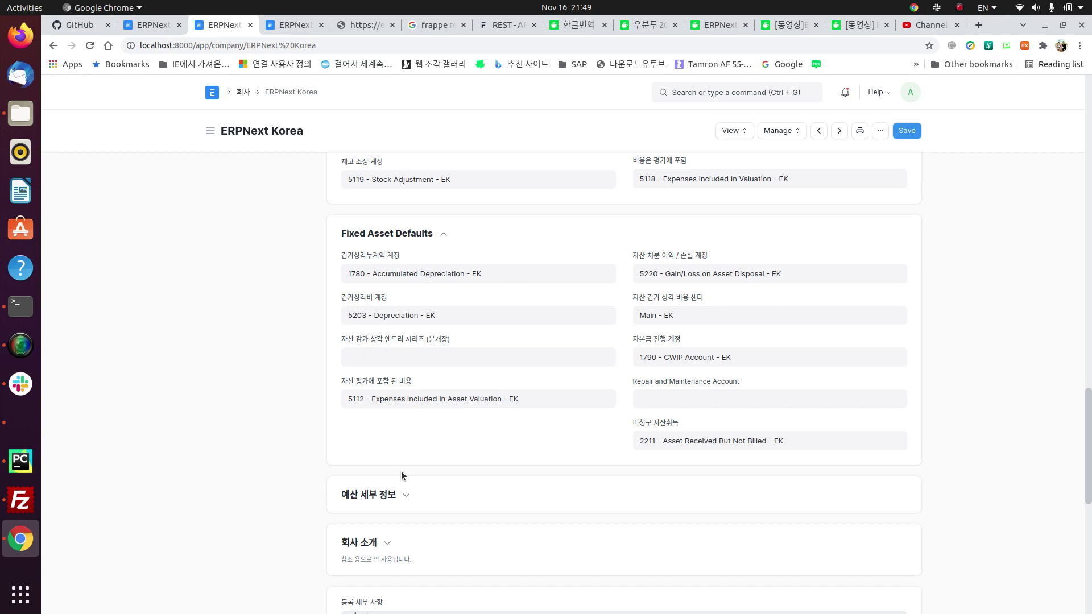
Step: Expand the 예산 세부 정보 budget details section and review it
click(370, 494)
scroll(367, 501, down, 5)
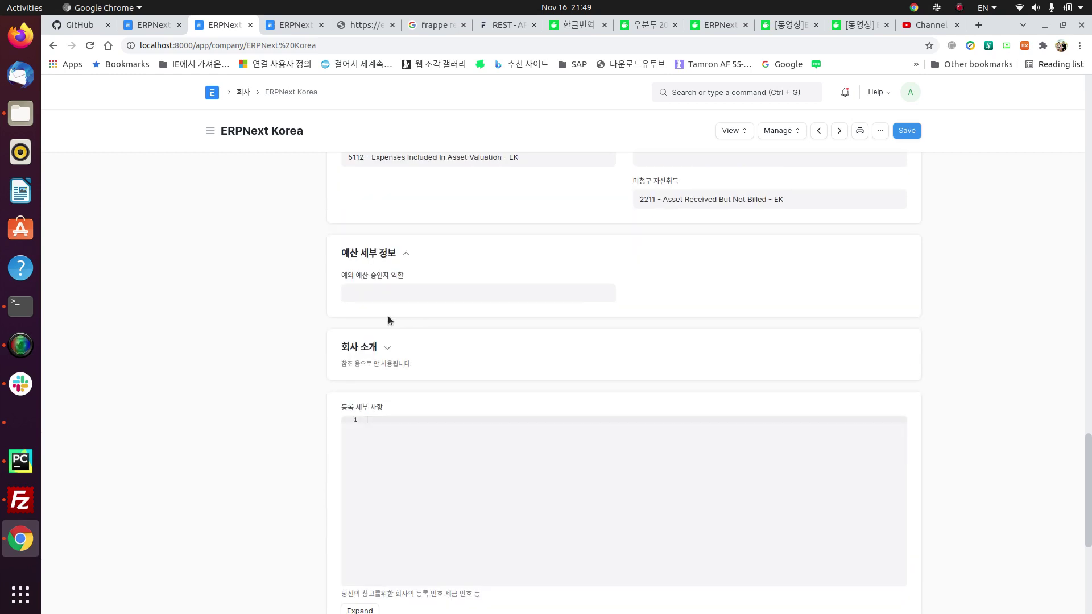
scroll(376, 282, up, 1)
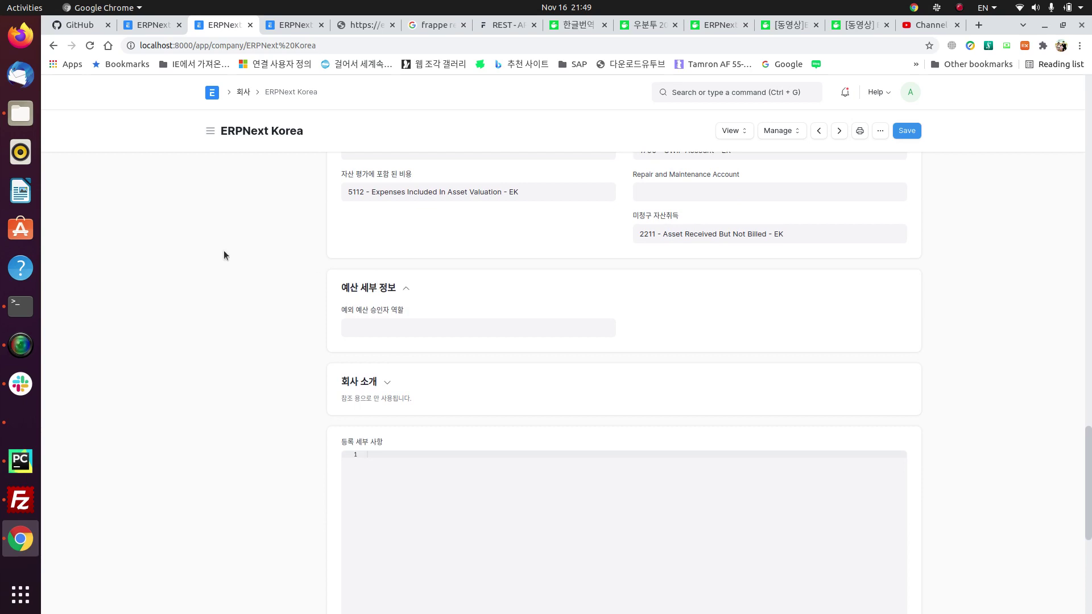
click(21, 345)
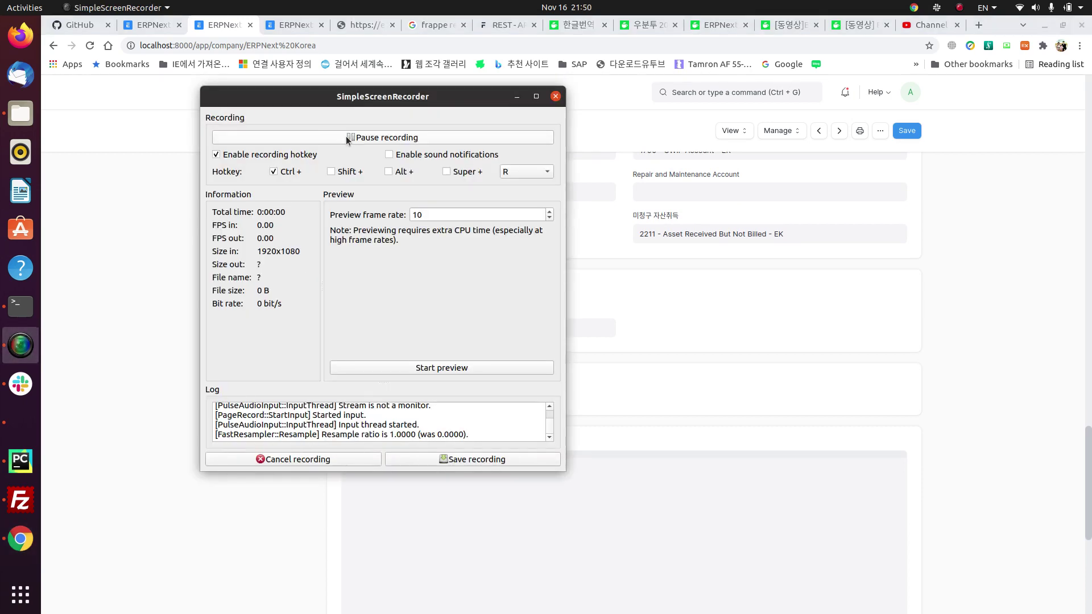
click(146, 239)
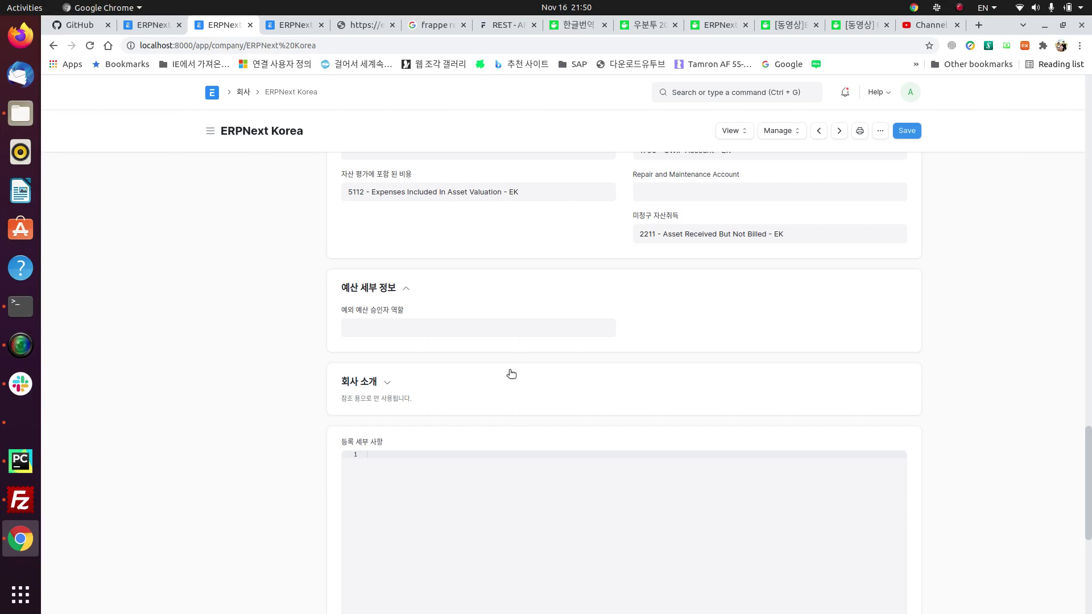
scroll(511, 374, down, 3)
scroll(504, 393, up, 2)
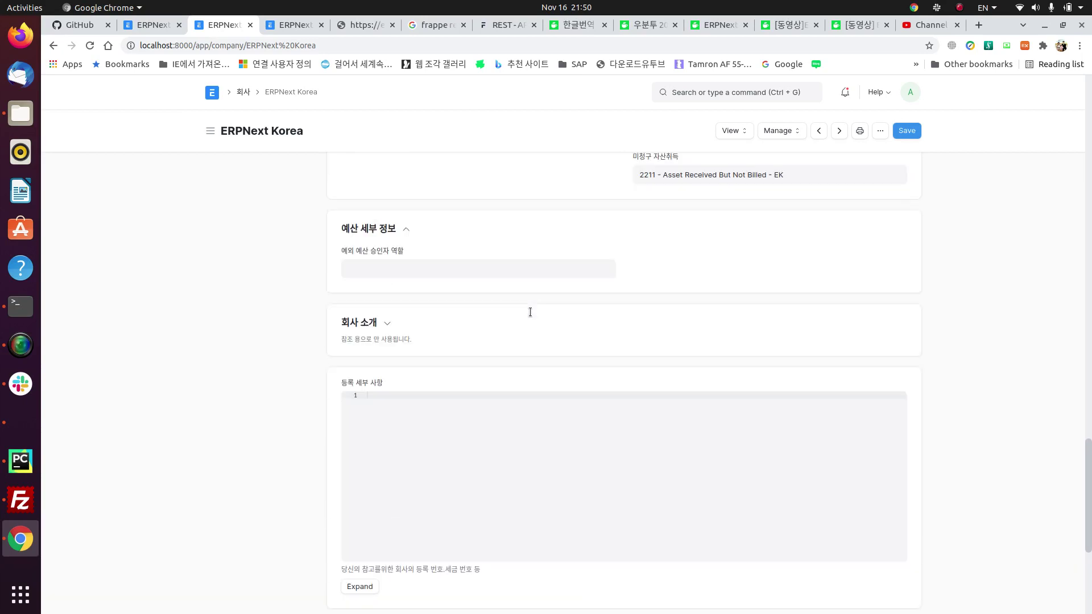
Step: Expand the 회사 소개 company introduction section, then return to the Home workspace
click(385, 340)
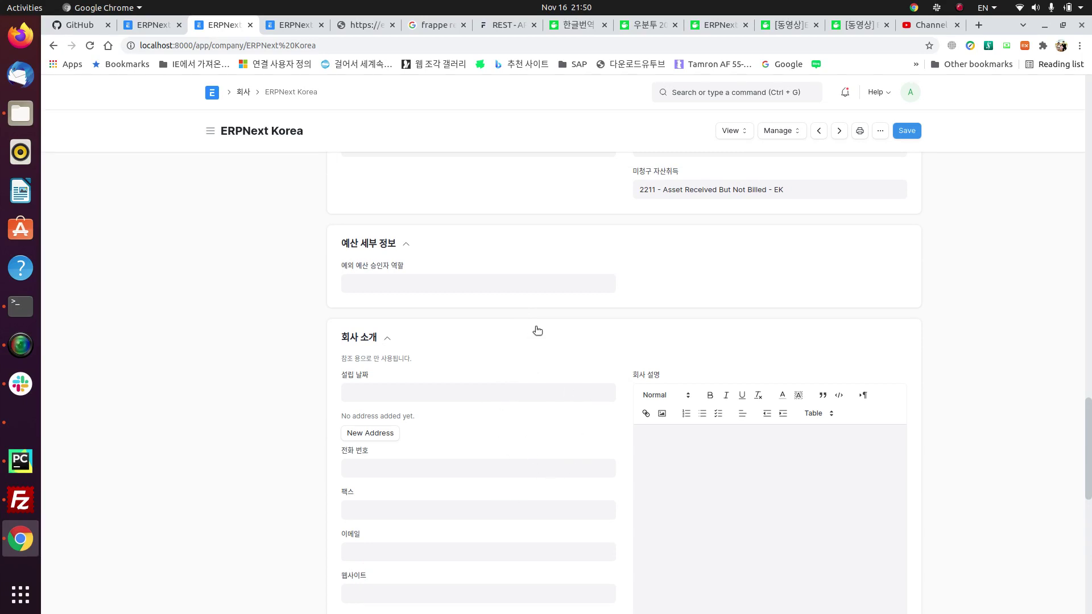
scroll(537, 330, down, 4)
scroll(536, 330, up, 10)
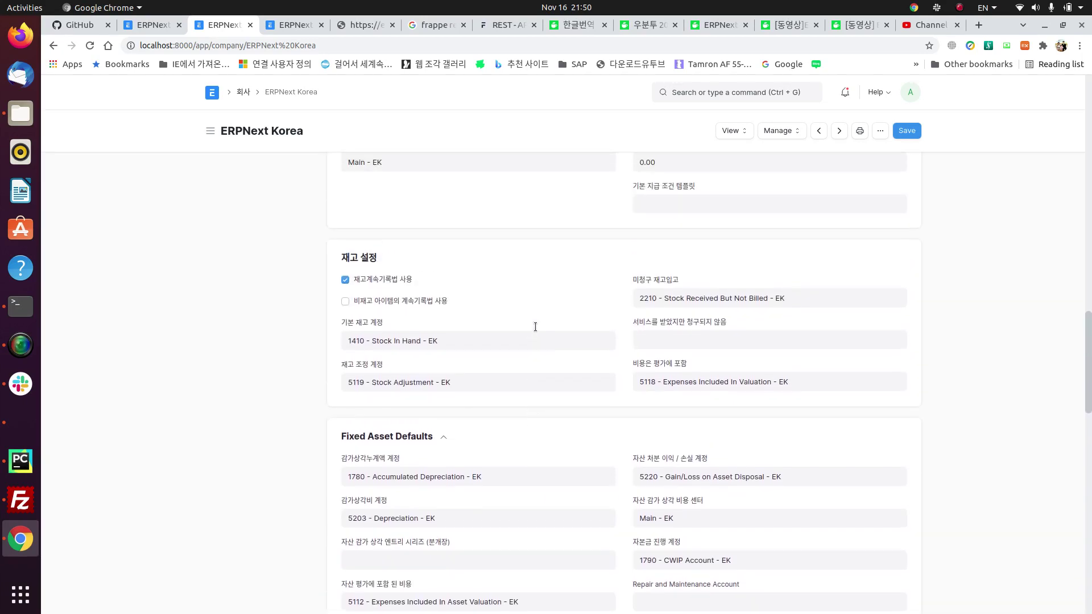
click(215, 96)
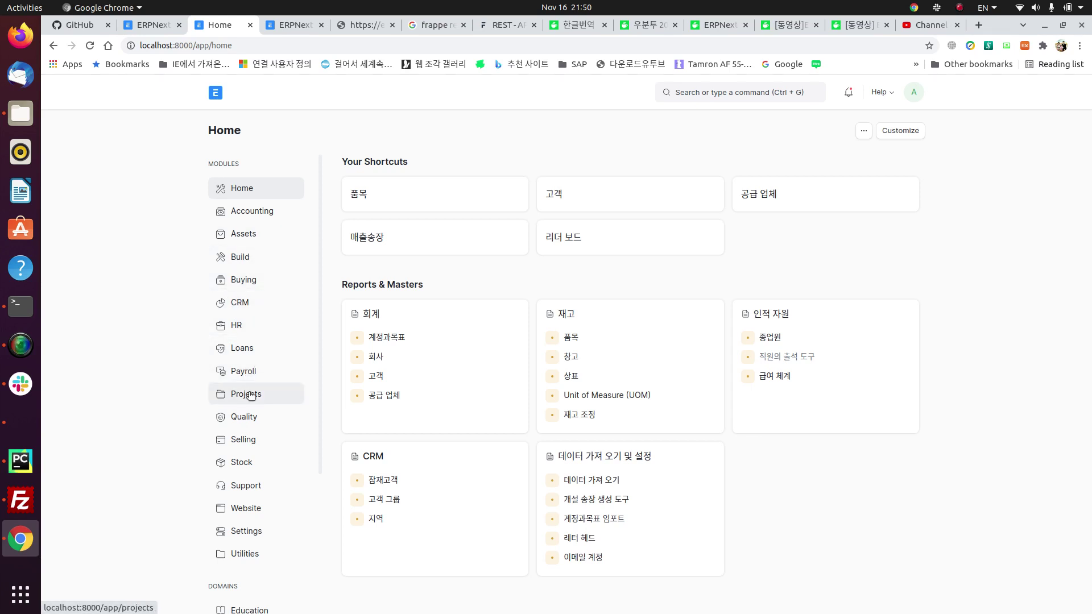
Step: Open Selling Settings from the Selling workspace
click(244, 438)
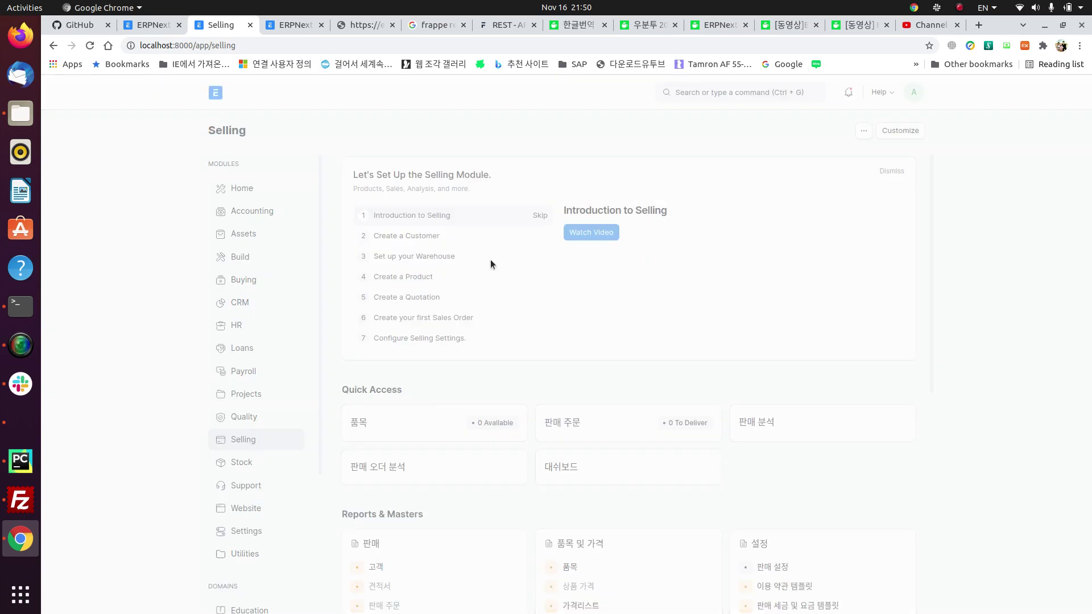
scroll(612, 393, down, 4)
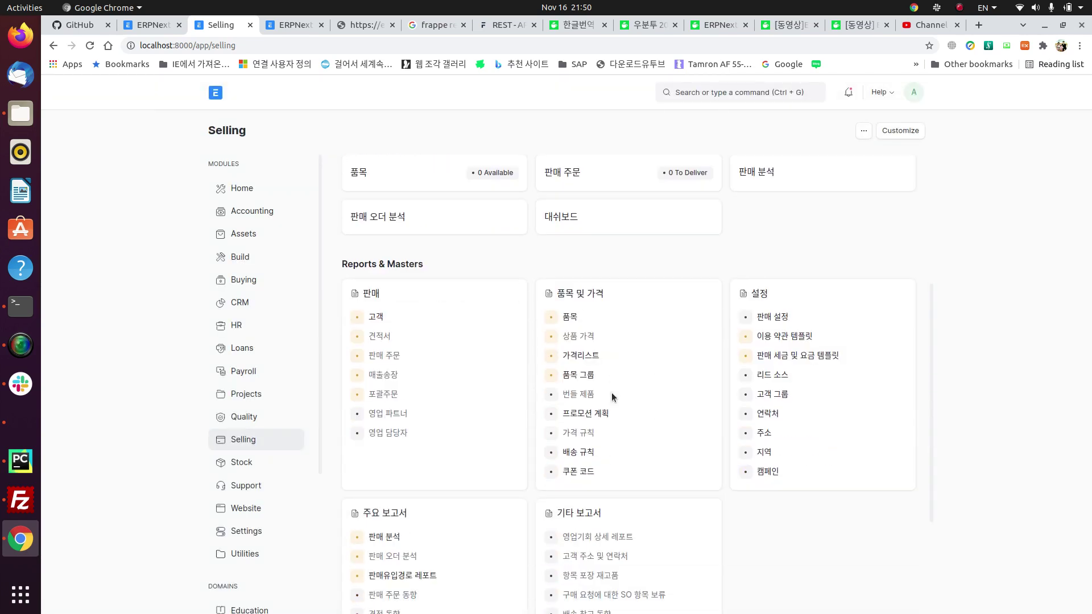
click(772, 319)
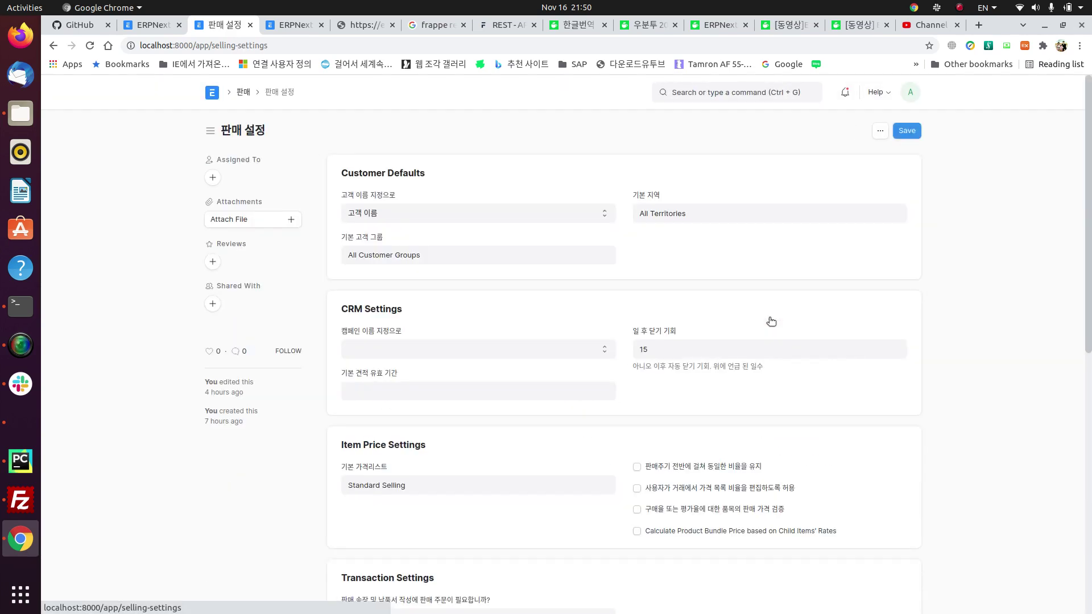
Step: Set customer naming to naming series, save, check the default territory, and return to Selling
click(554, 211)
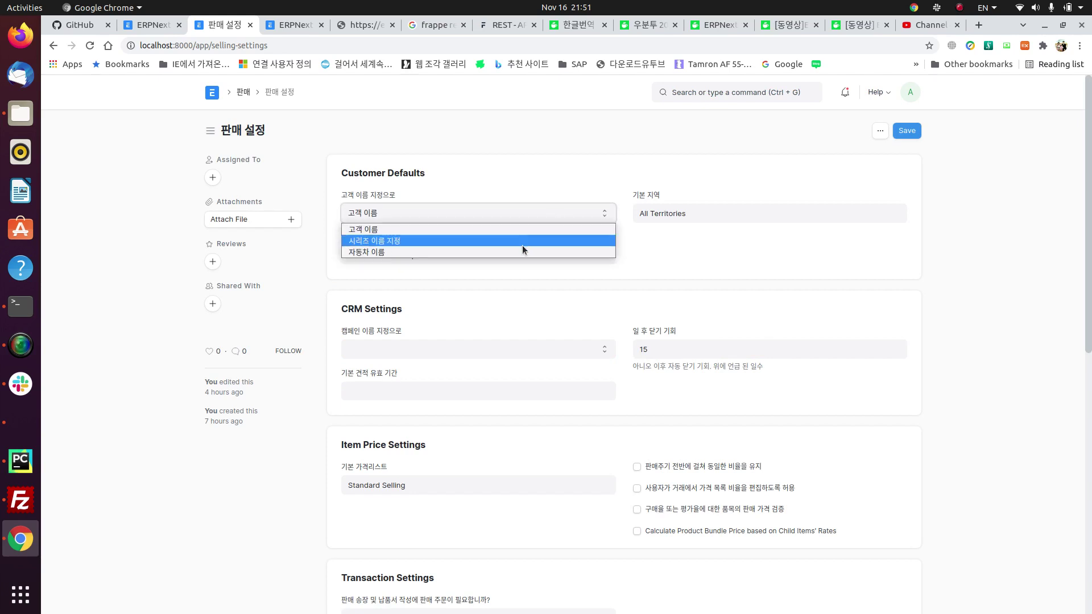
click(462, 240)
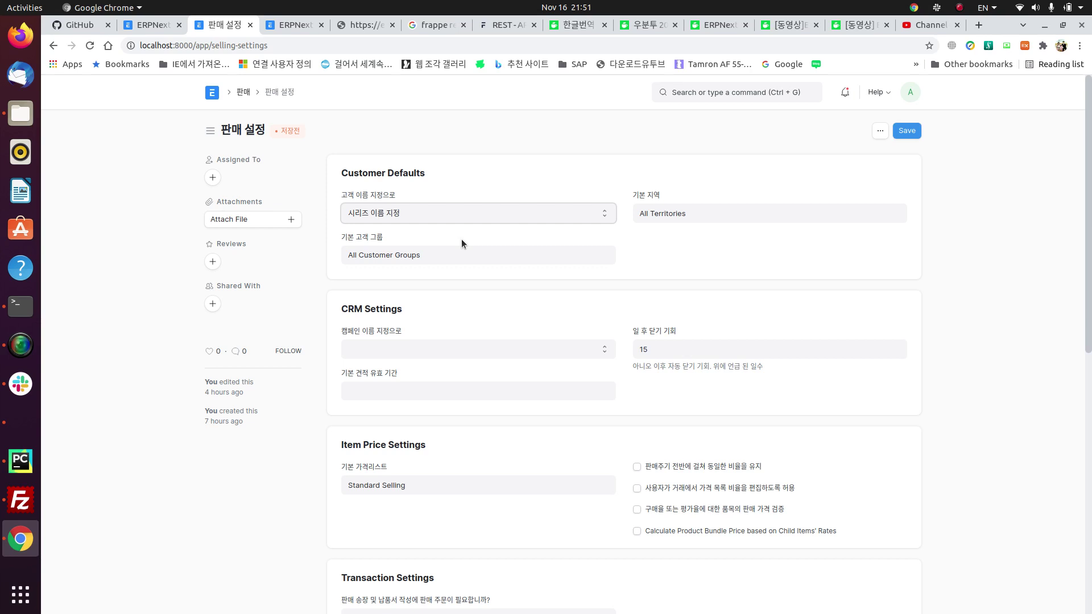
key(ctrl+s)
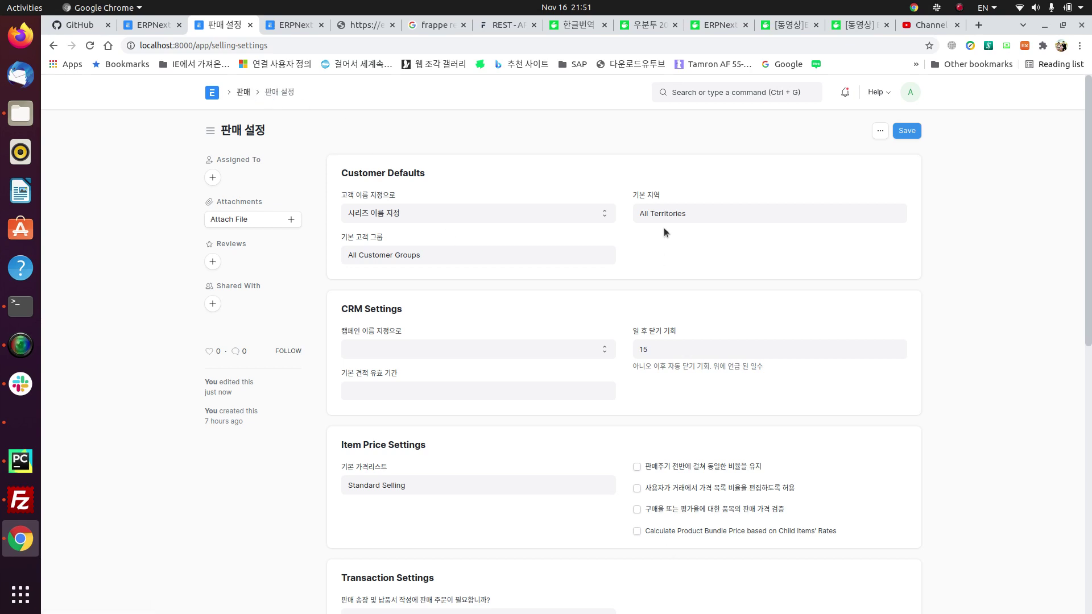
click(762, 221)
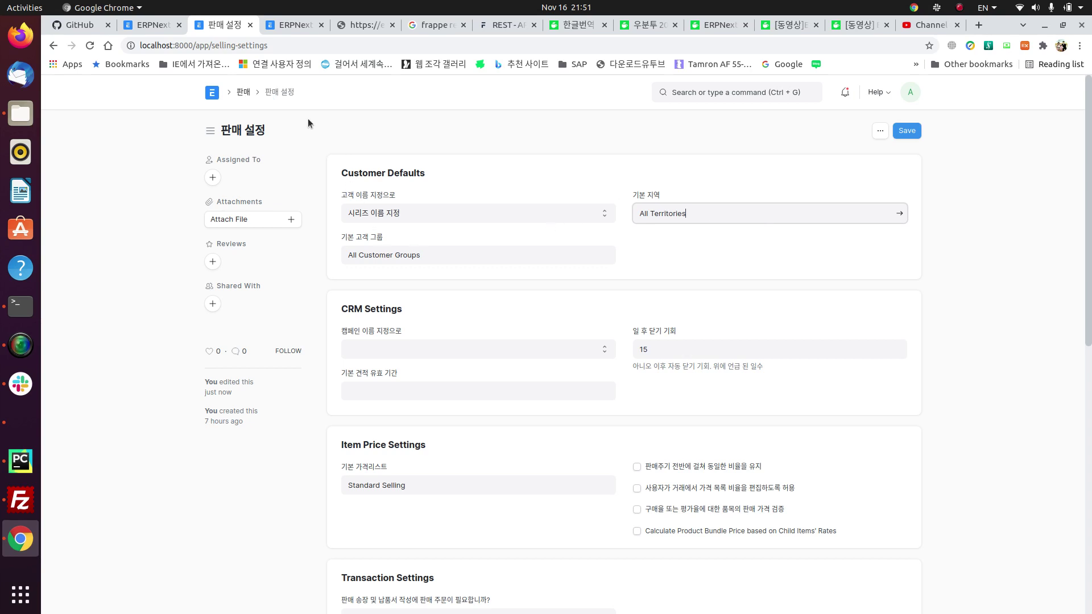
click(244, 94)
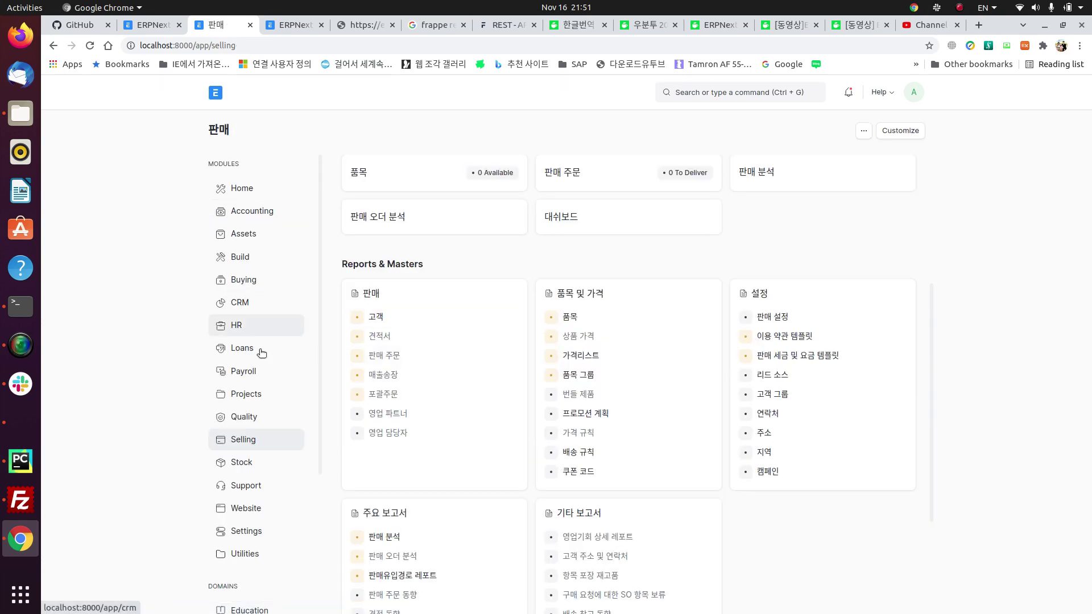
Step: In Buying Settings, set 공급 업체 이름 지정으로 to 시리즈 이름 지정 and save
click(256, 285)
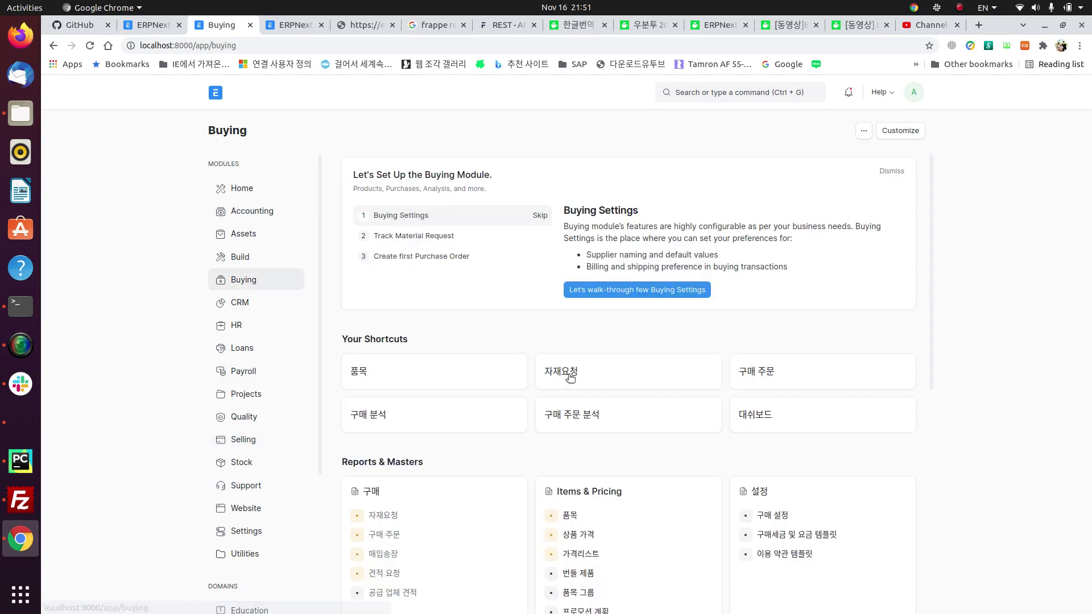
click(773, 517)
click(438, 183)
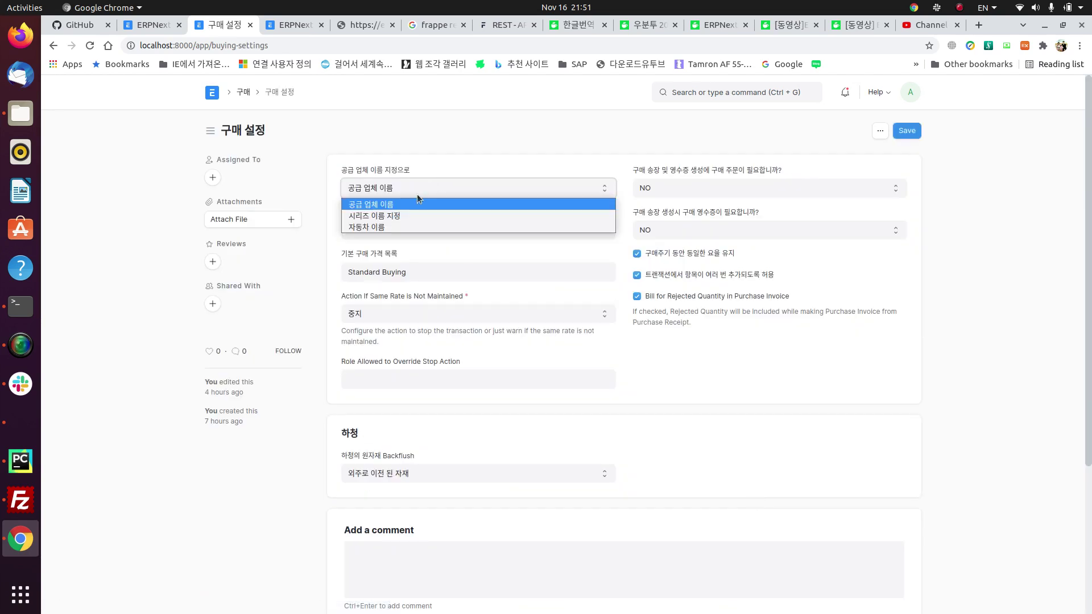
click(394, 214)
key(ctrl+s)
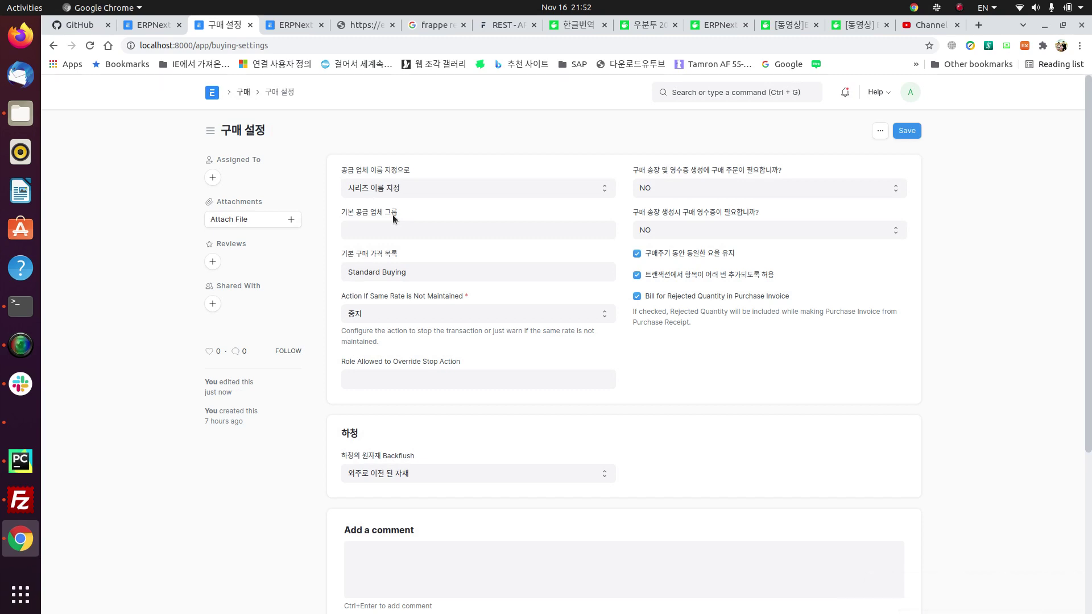
Step: Keep purchase orders not required, review the settings, and return to the Buying workspace
click(708, 188)
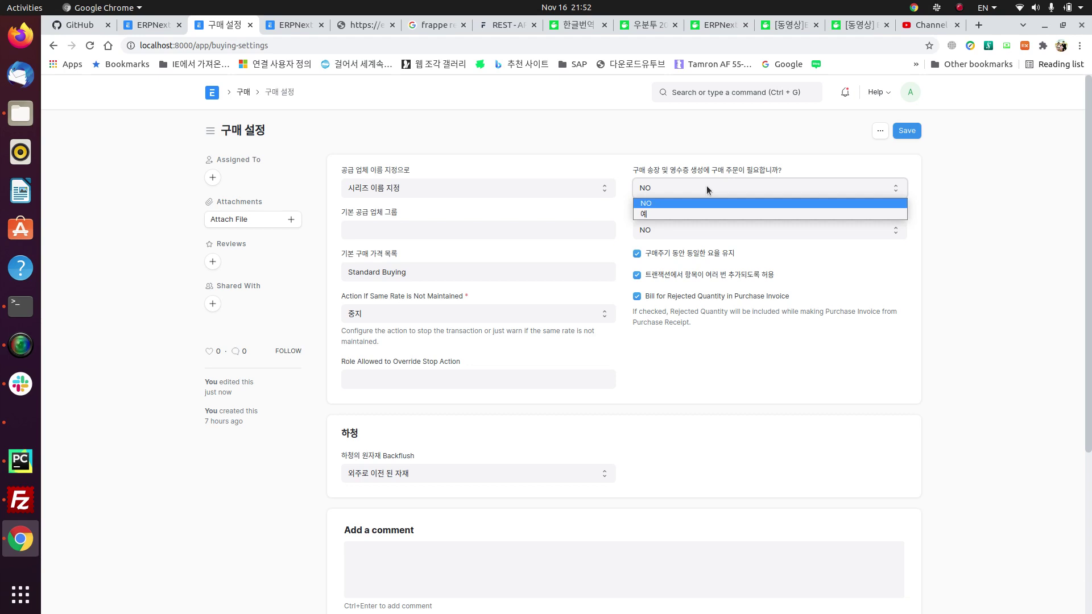
click(750, 172)
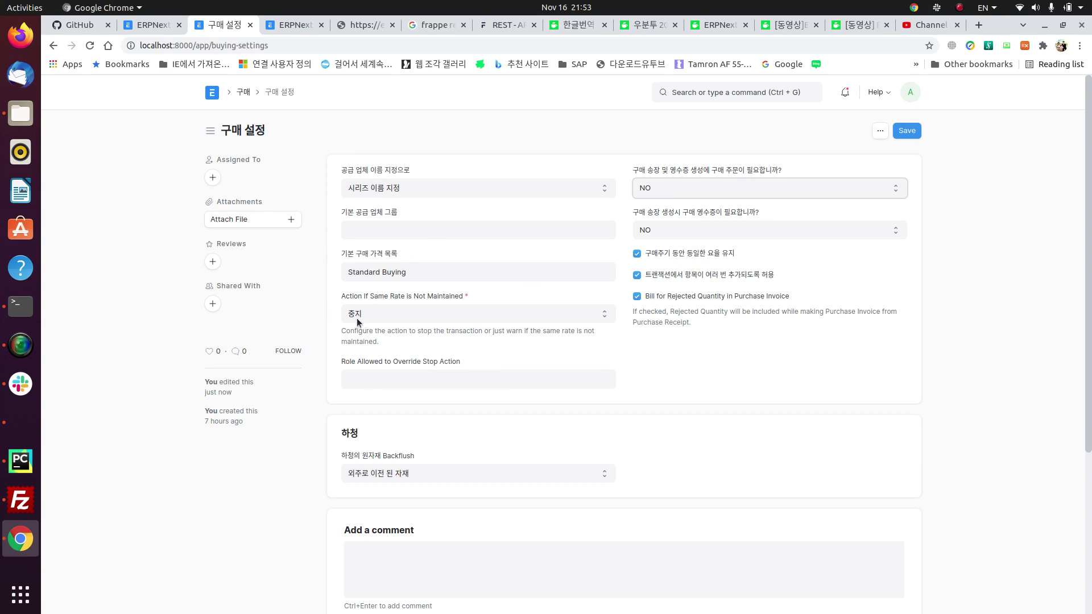
scroll(340, 249, down, 1)
scroll(340, 244, down, 5)
scroll(340, 244, up, 6)
click(244, 94)
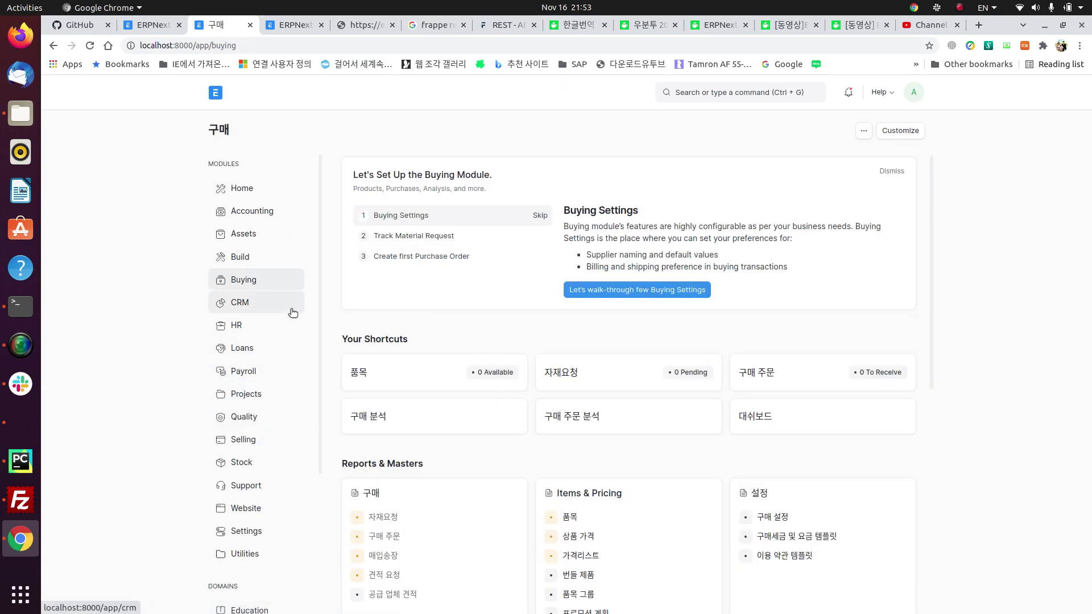
Step: Open Stock Settings from the settings card of the Stock workspace
click(244, 462)
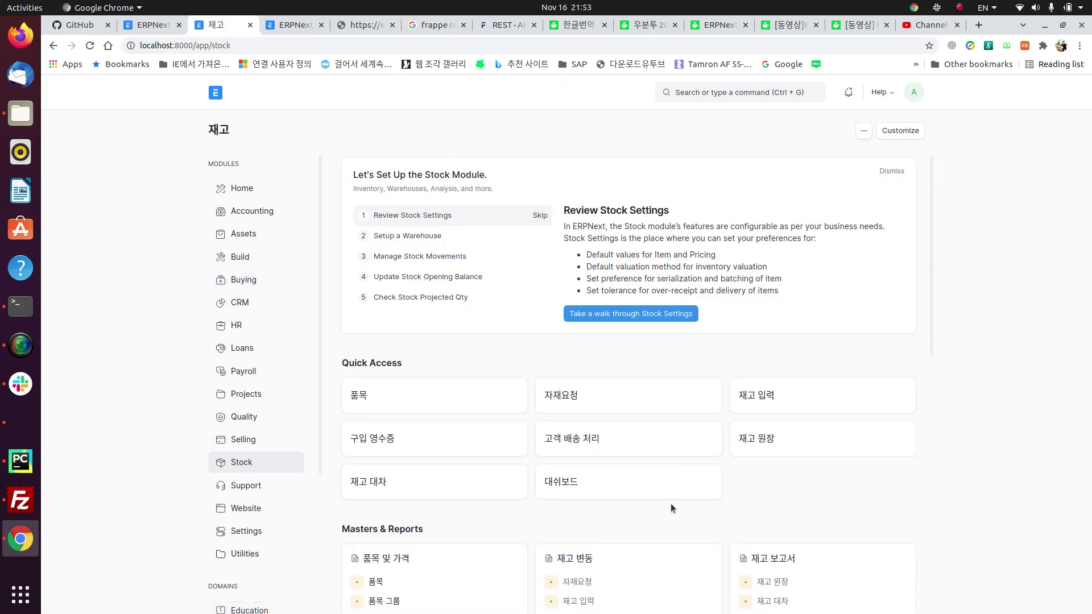
scroll(672, 505, down, 3)
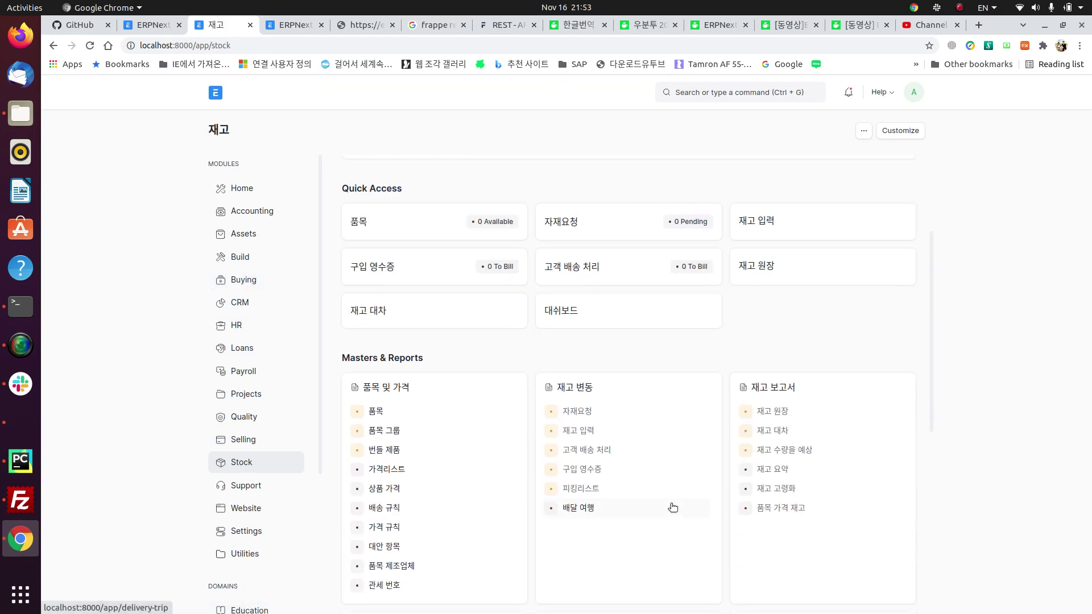
scroll(673, 508, down, 4)
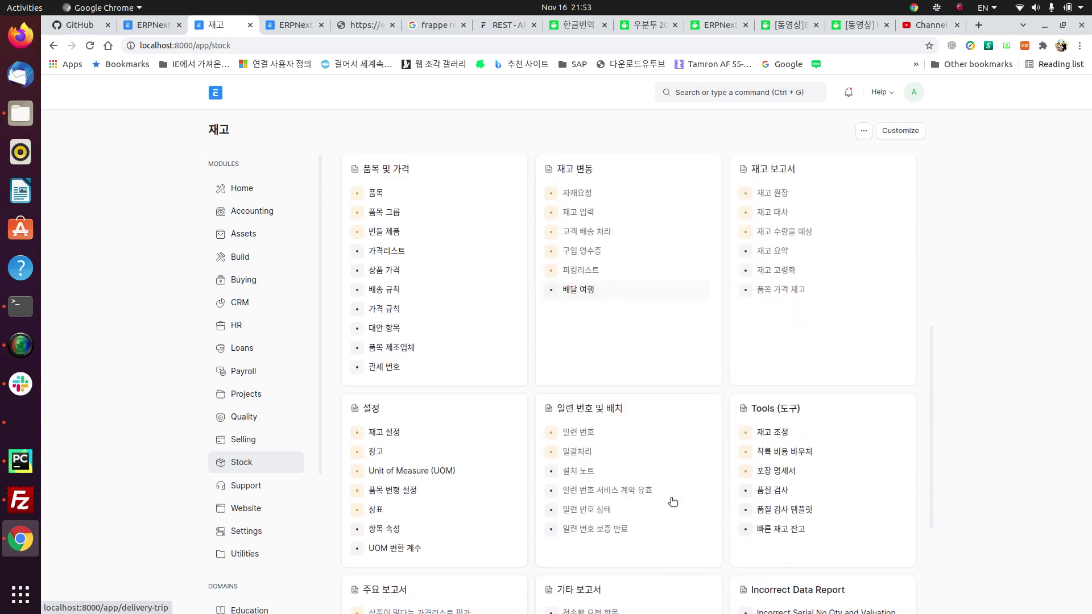
click(384, 433)
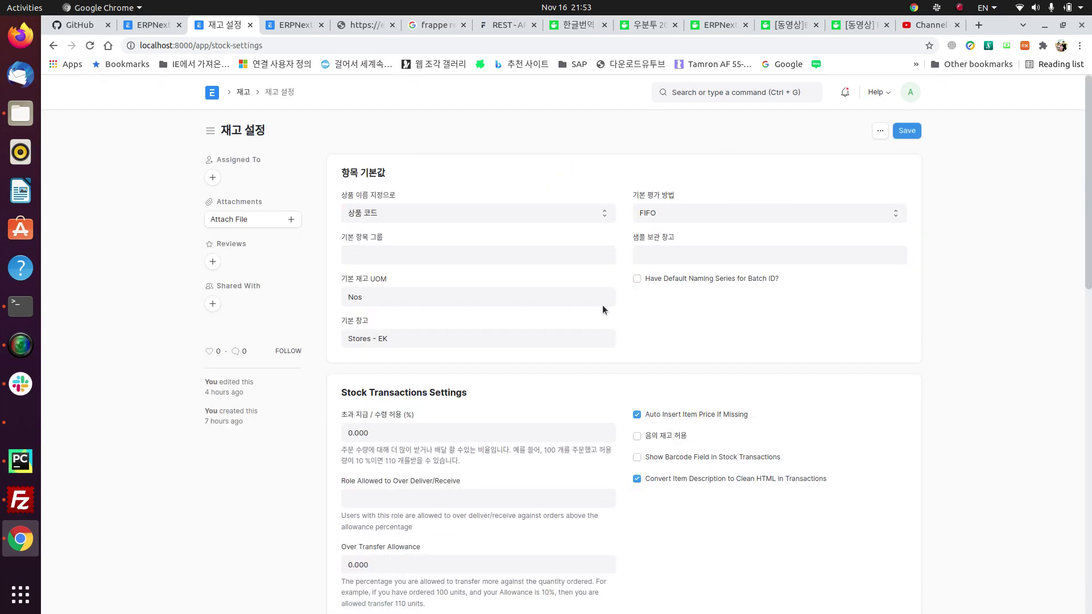
Step: Keep FIFO as the default valuation method and item-code naming, then check the default warehouse
click(688, 212)
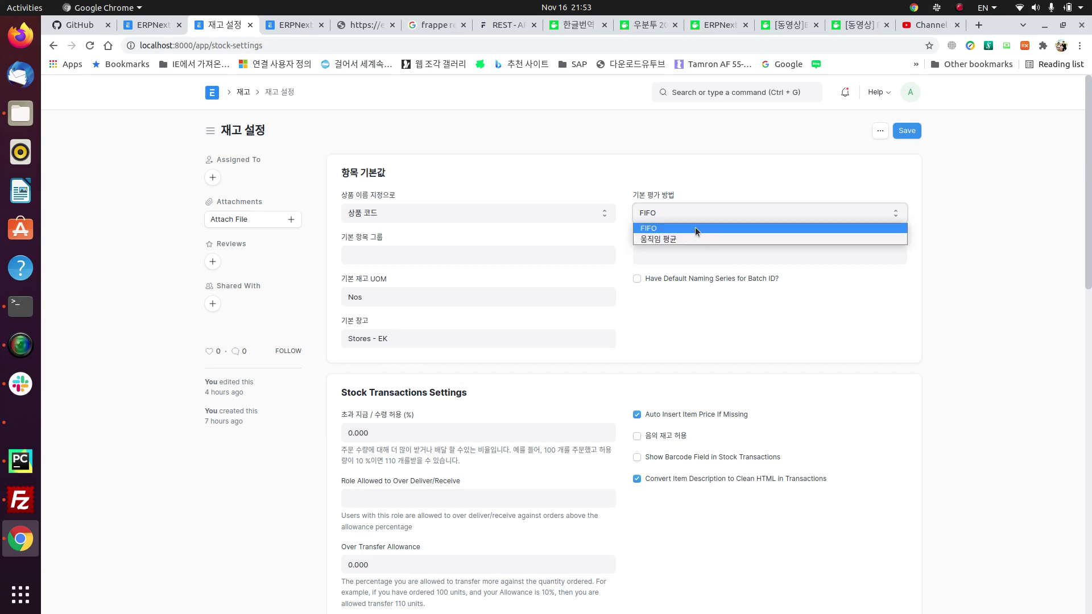
click(695, 228)
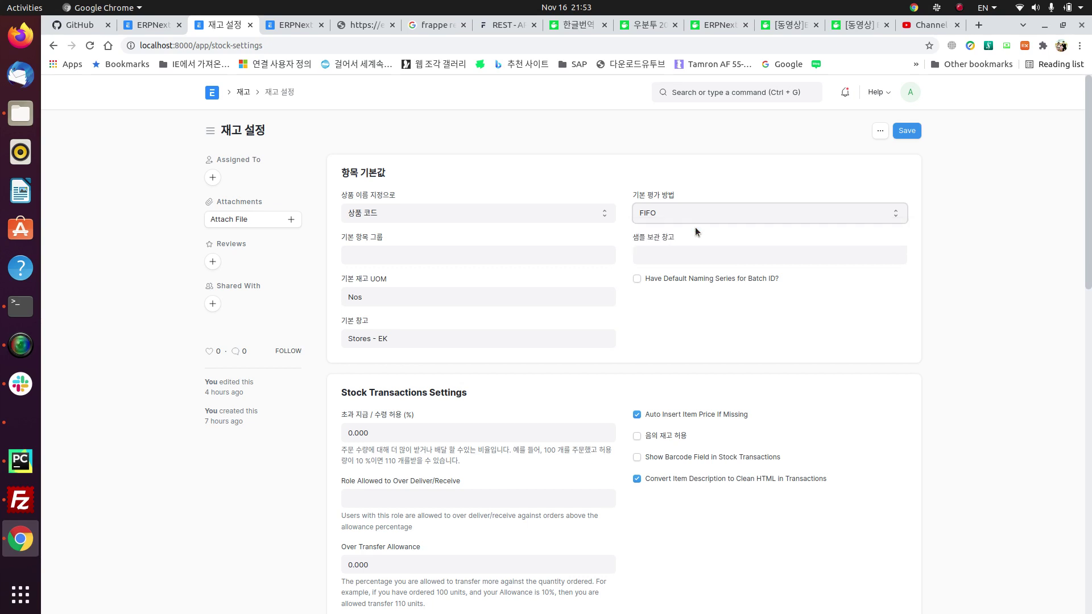
click(673, 213)
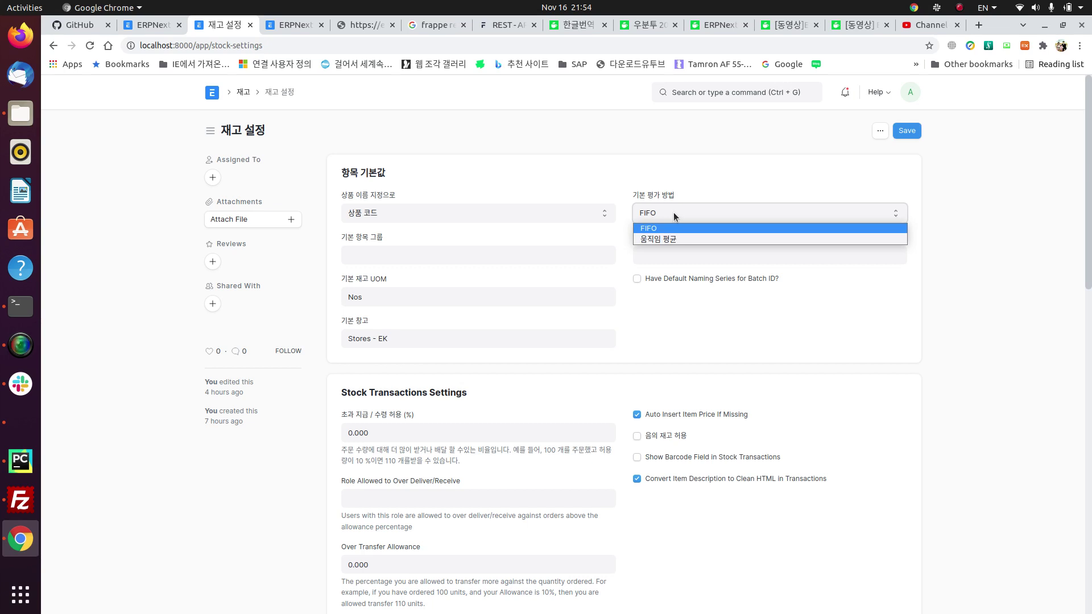
click(695, 176)
click(513, 210)
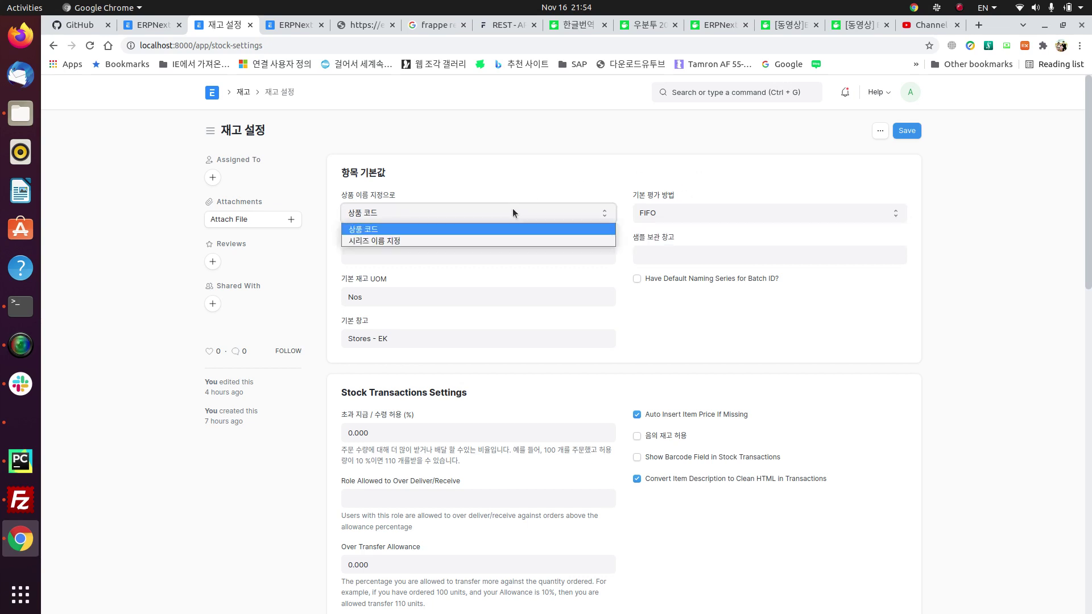
click(566, 187)
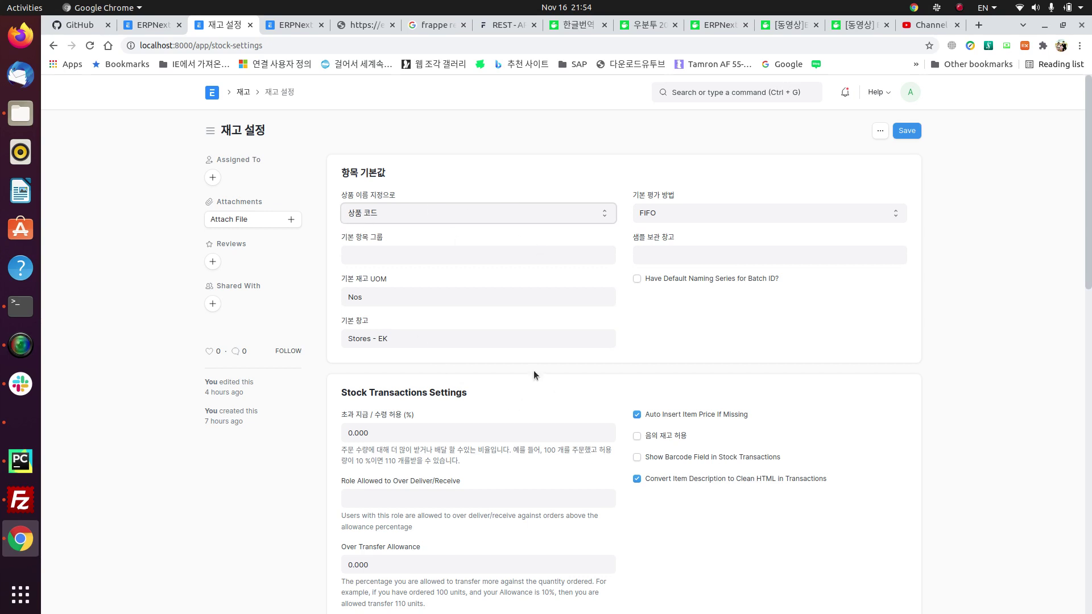
click(471, 341)
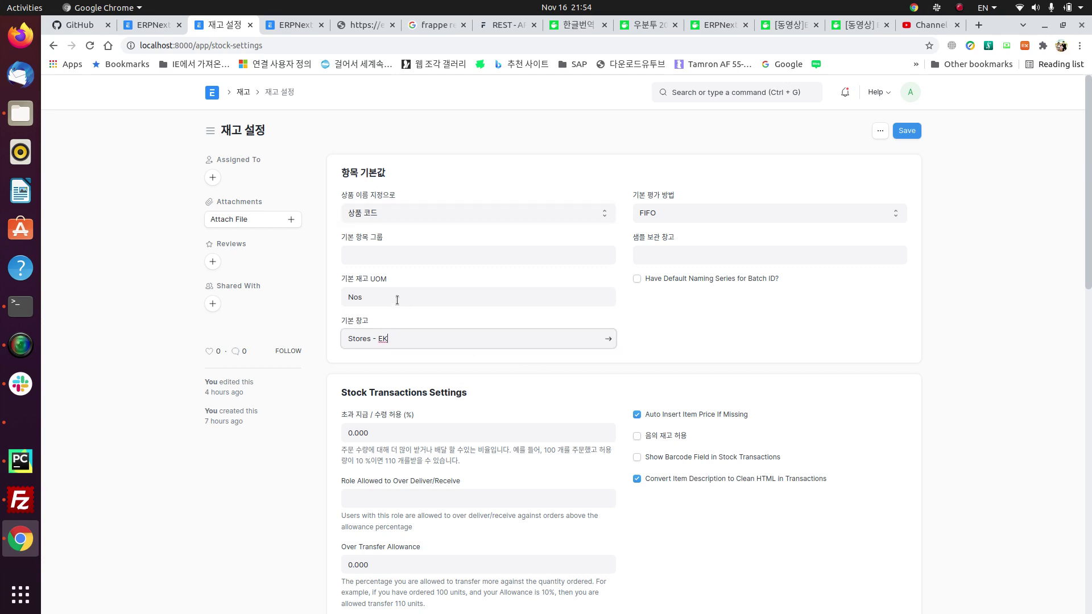
Step: Clear the Nos default stock UOM without saving, then go back to the Stock workspace via the breadcrumb
click(375, 296)
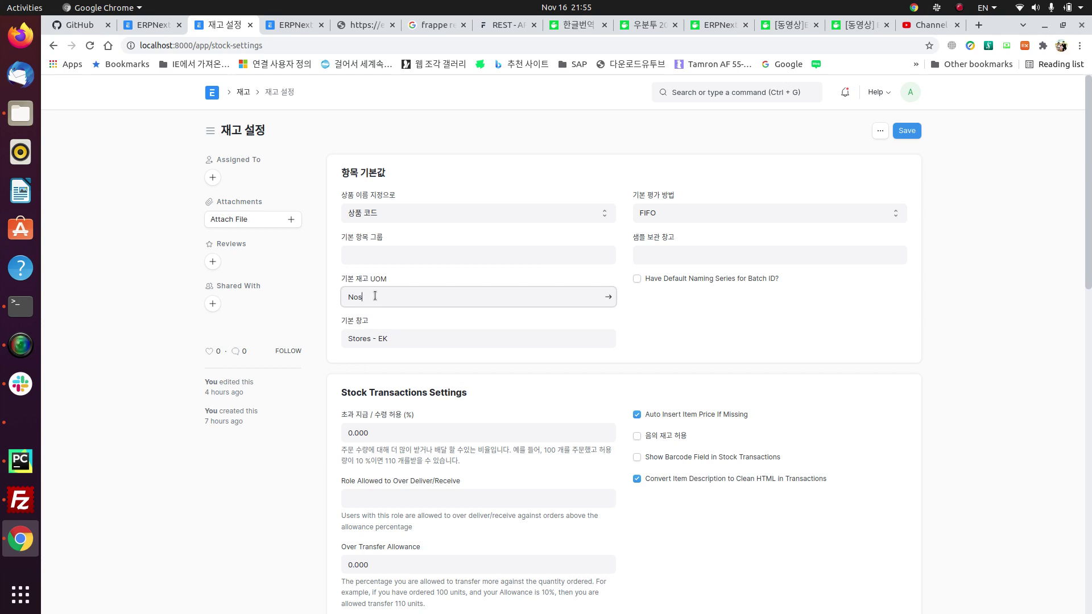
key(BackSpace)
key(BackSpace)
text(k)
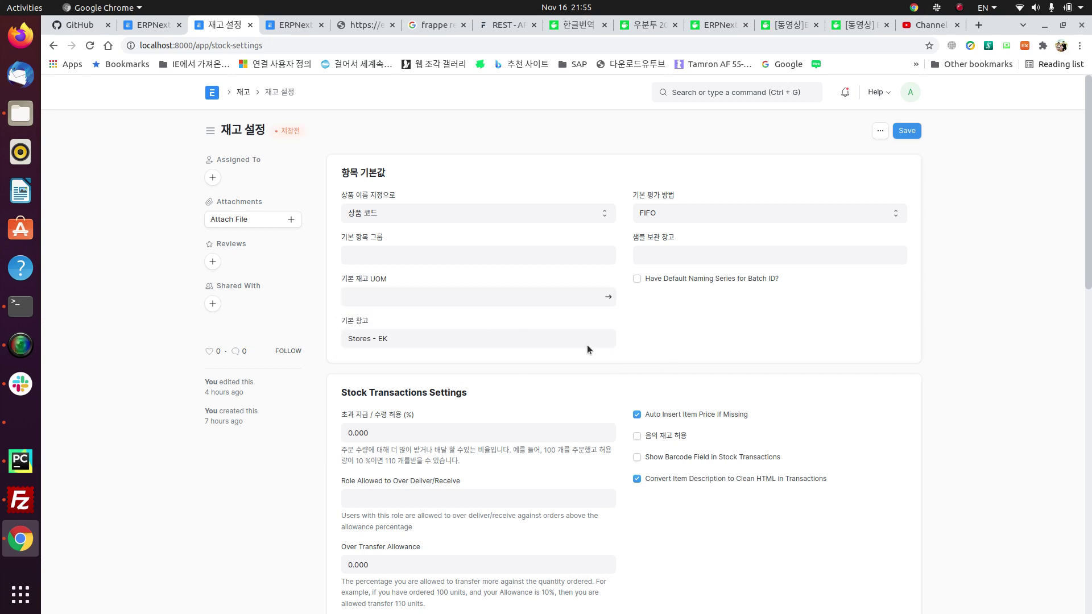
click(480, 304)
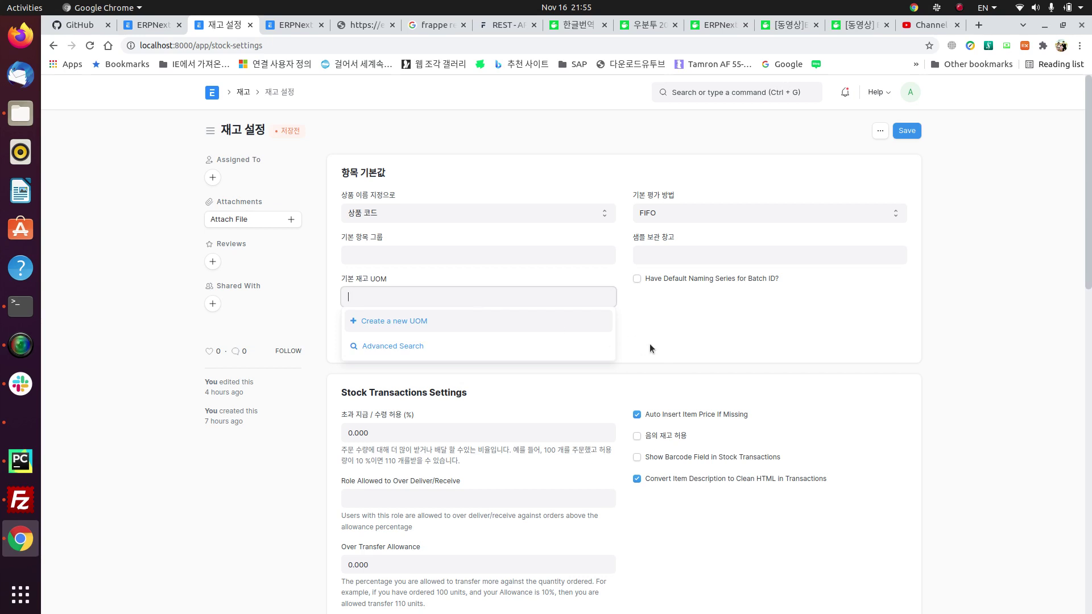
click(243, 93)
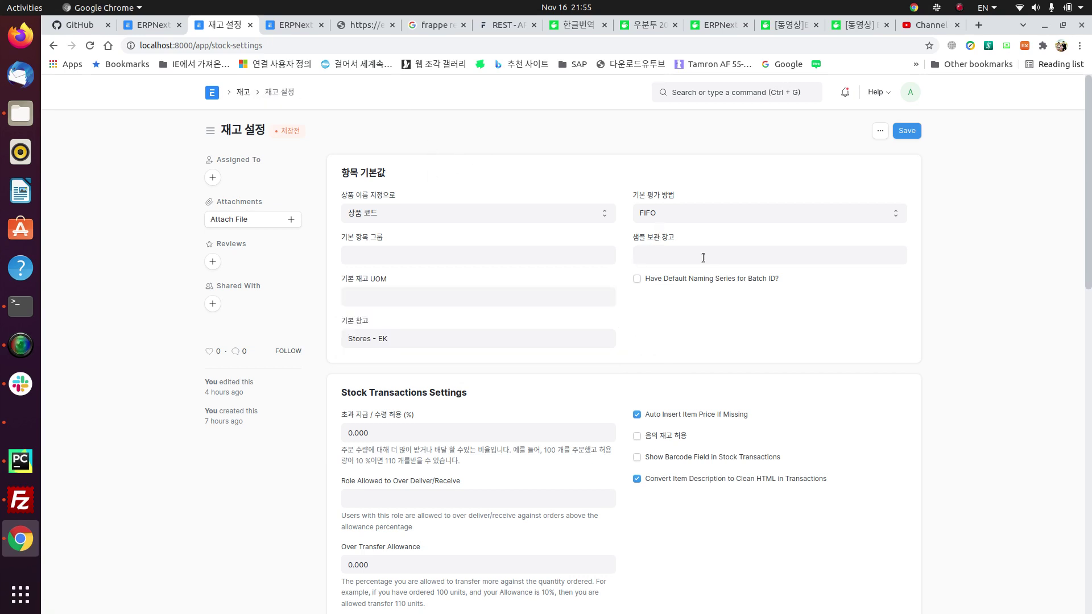
click(242, 92)
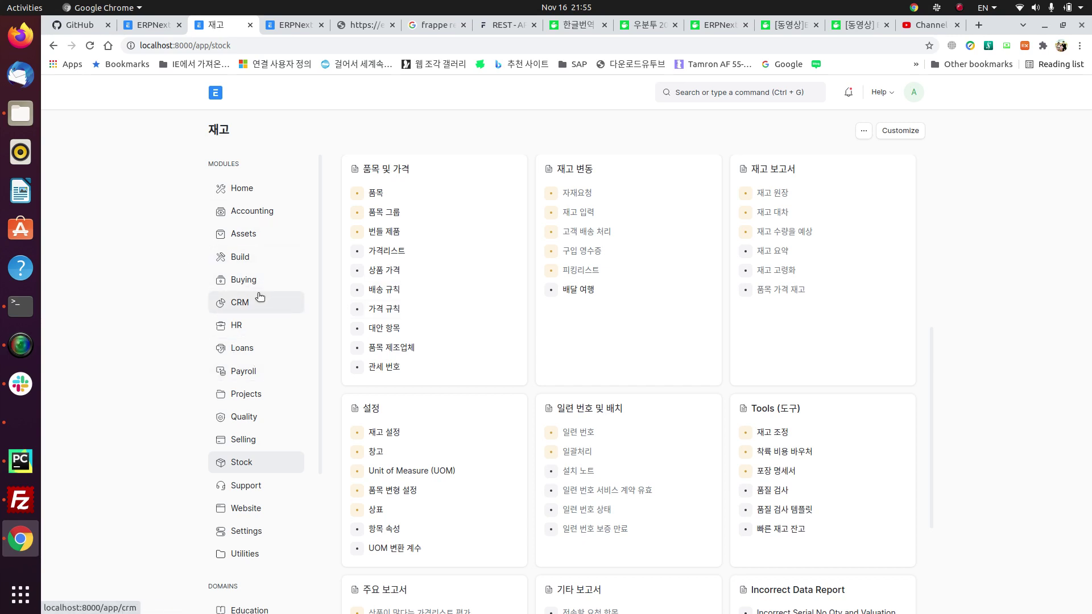
Step: Start a new lead from the CRM workspace's lead list
click(242, 303)
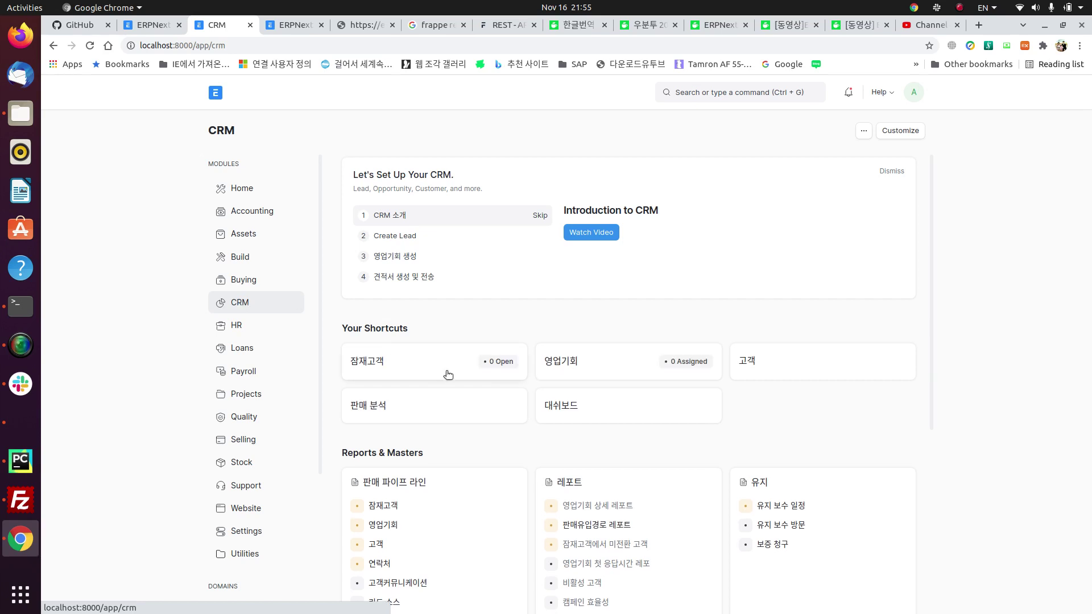
scroll(446, 372, down, 4)
scroll(446, 371, up, 4)
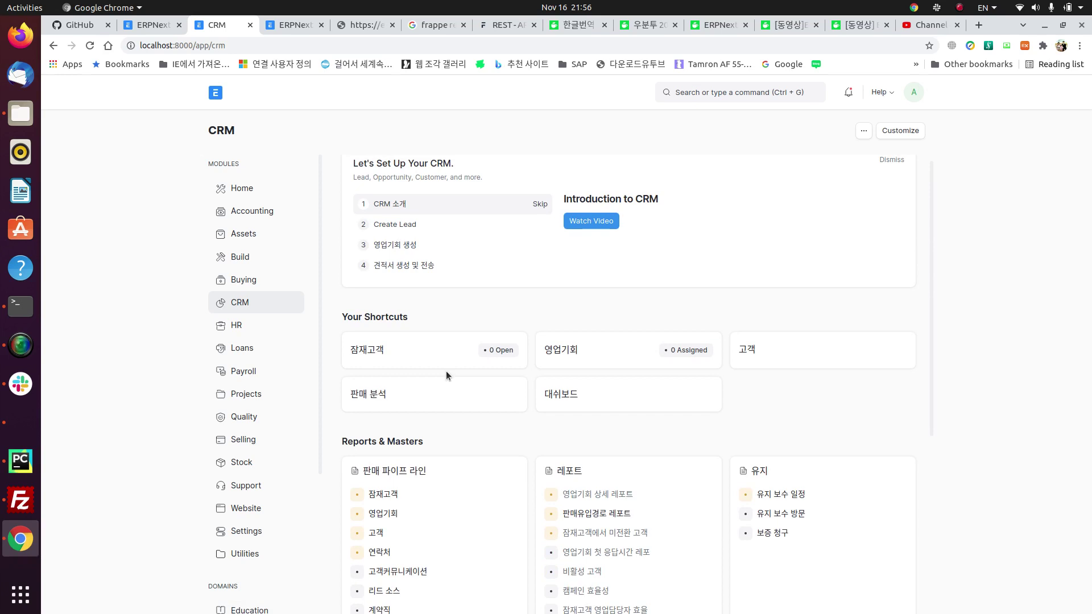
click(376, 495)
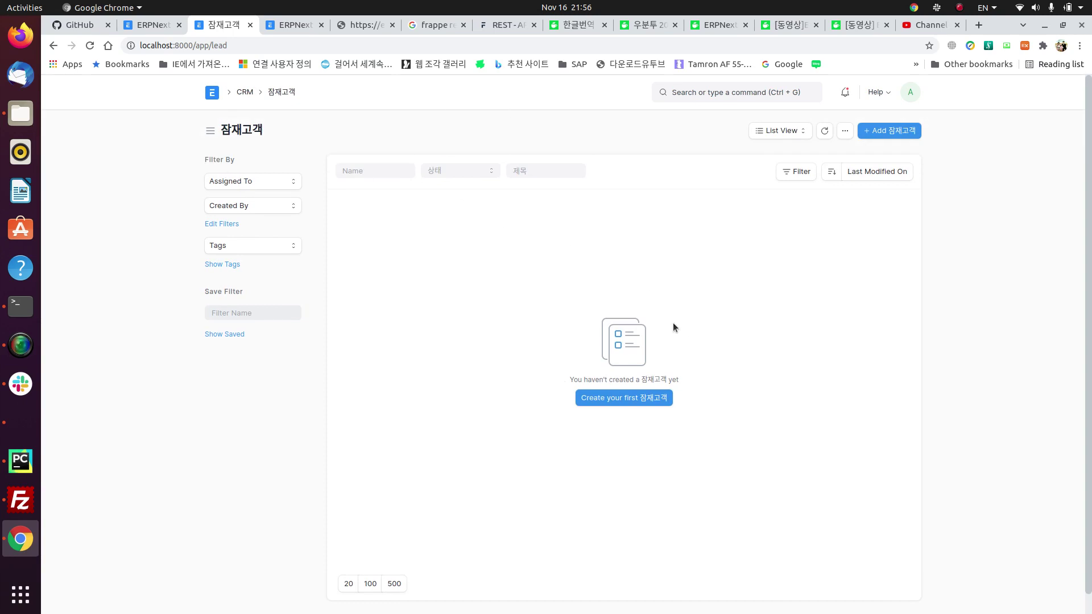
click(907, 130)
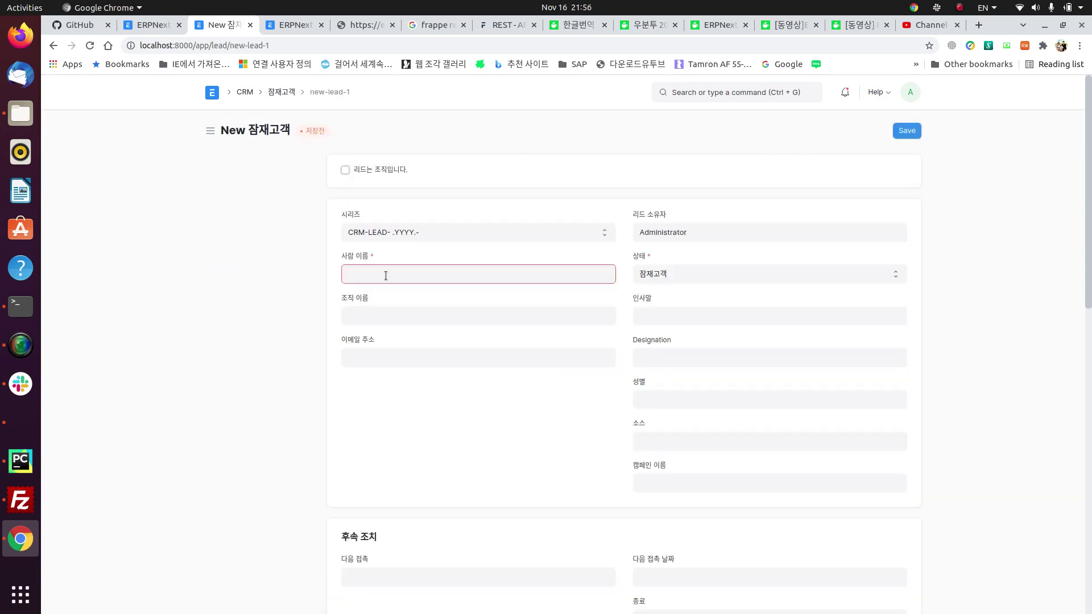
Step: Mark the lead as an organisation and enter 삼성전자 as its organization name
click(391, 273)
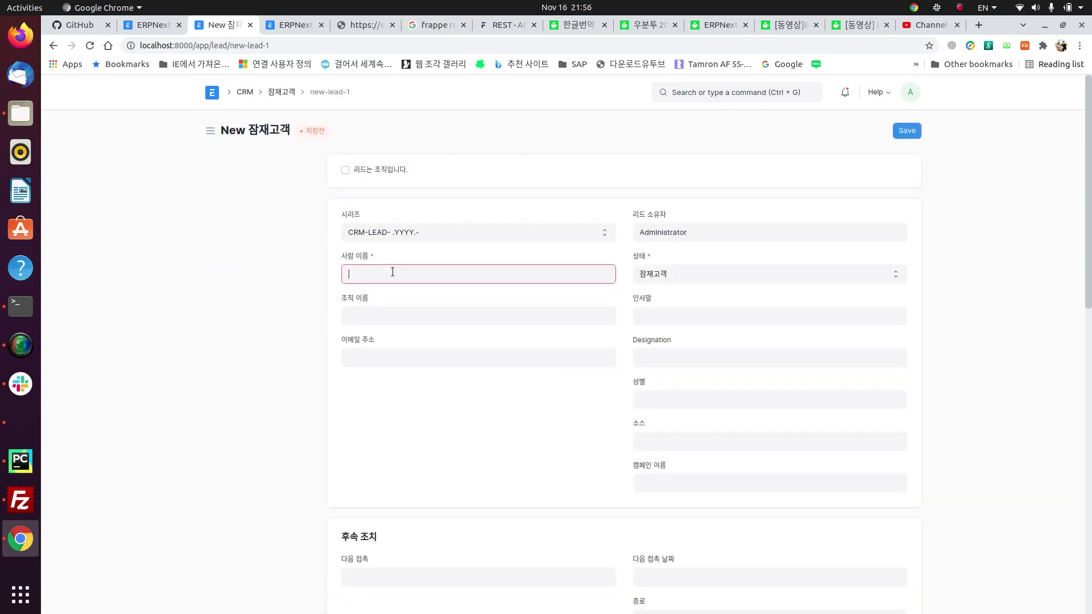
click(345, 170)
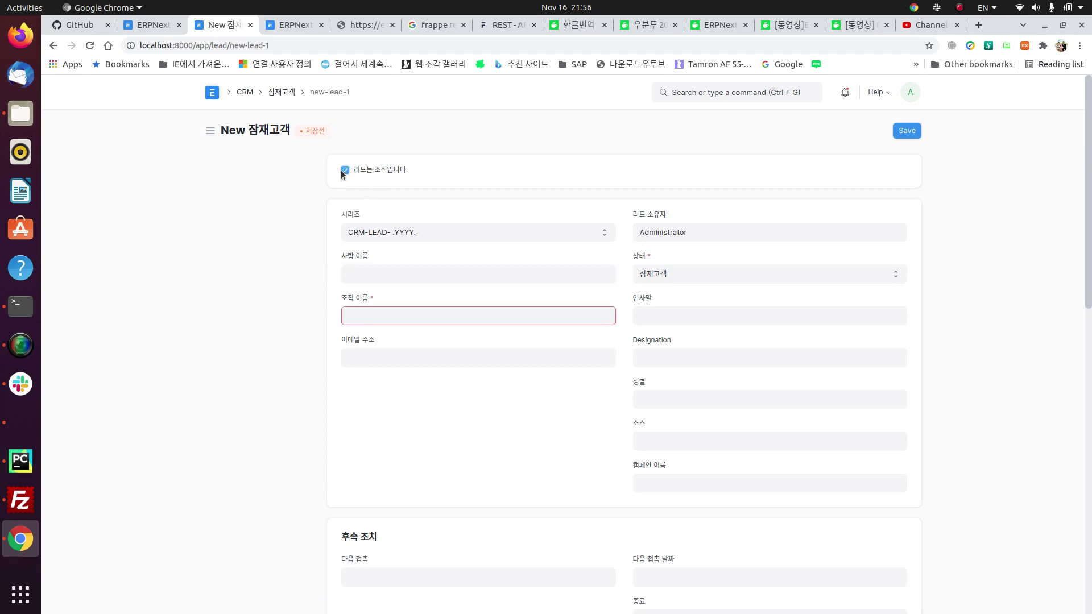
click(355, 271)
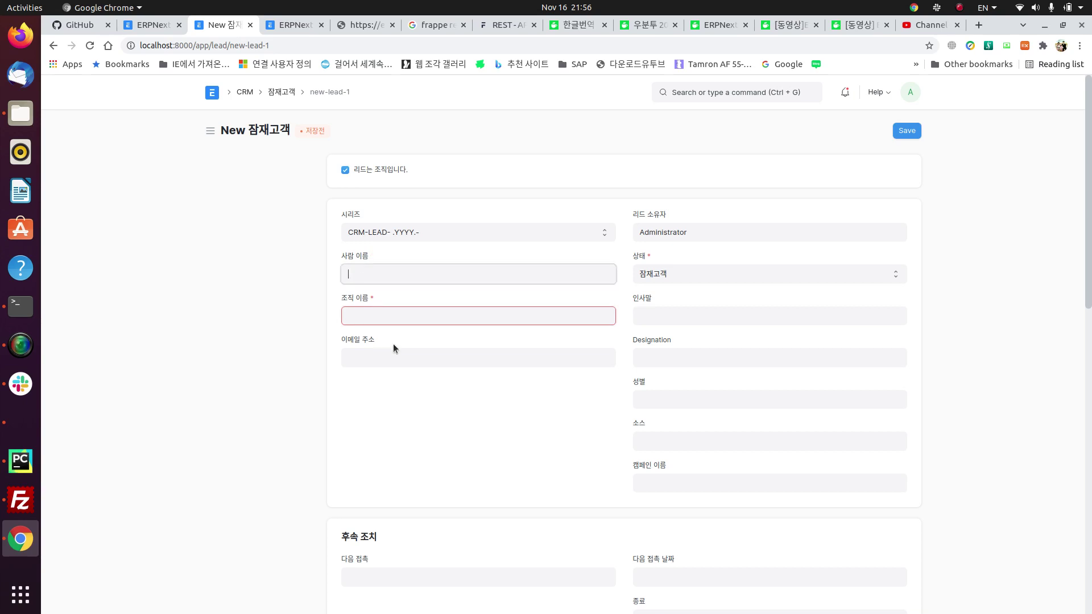
click(383, 315)
text(Sd)
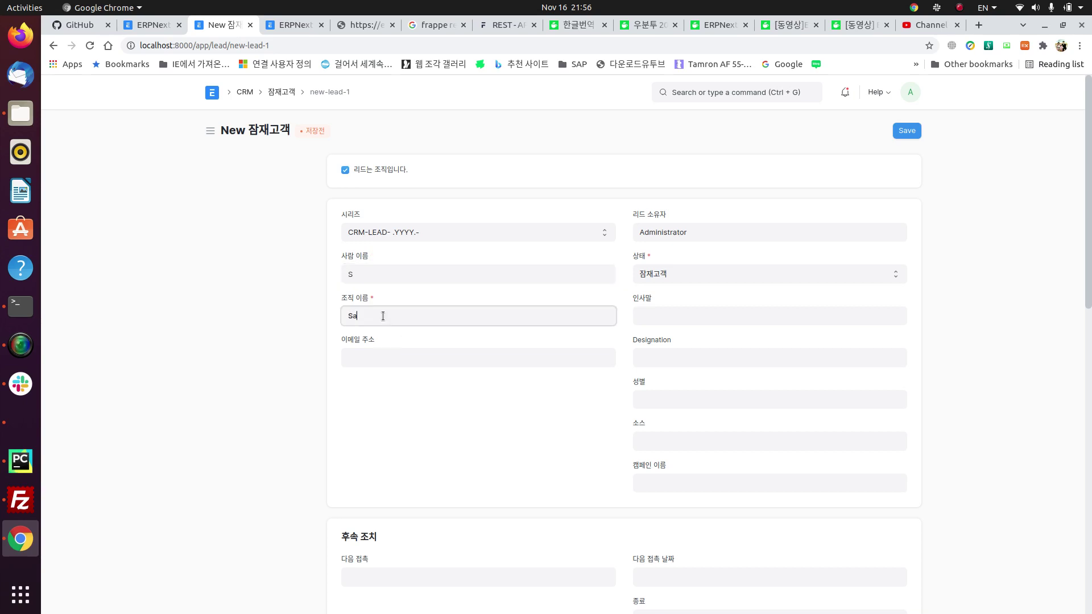
key(BackSpace)
key(BackSpace)
key(super+space)
text(삼성전재)
click(433, 398)
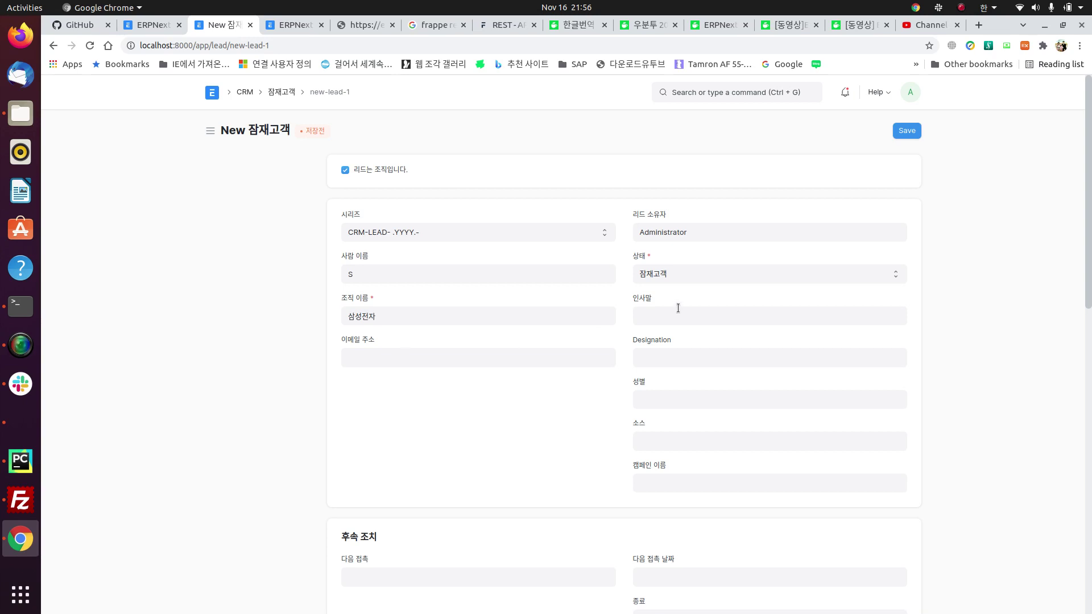
Step: Leave the lead status at 잠재고객 and the Designation field empty
click(735, 275)
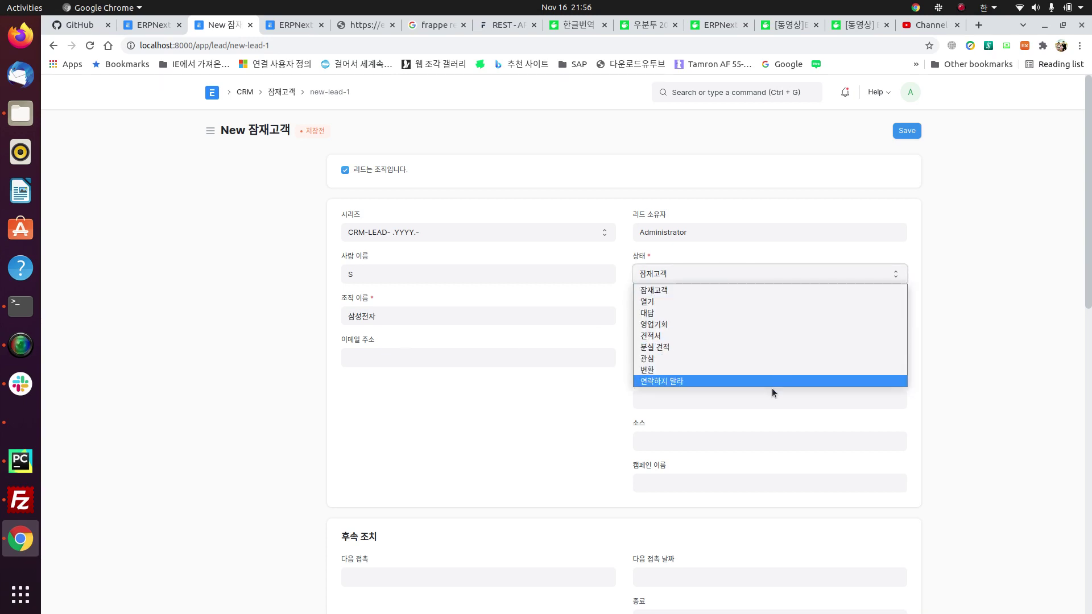
click(739, 286)
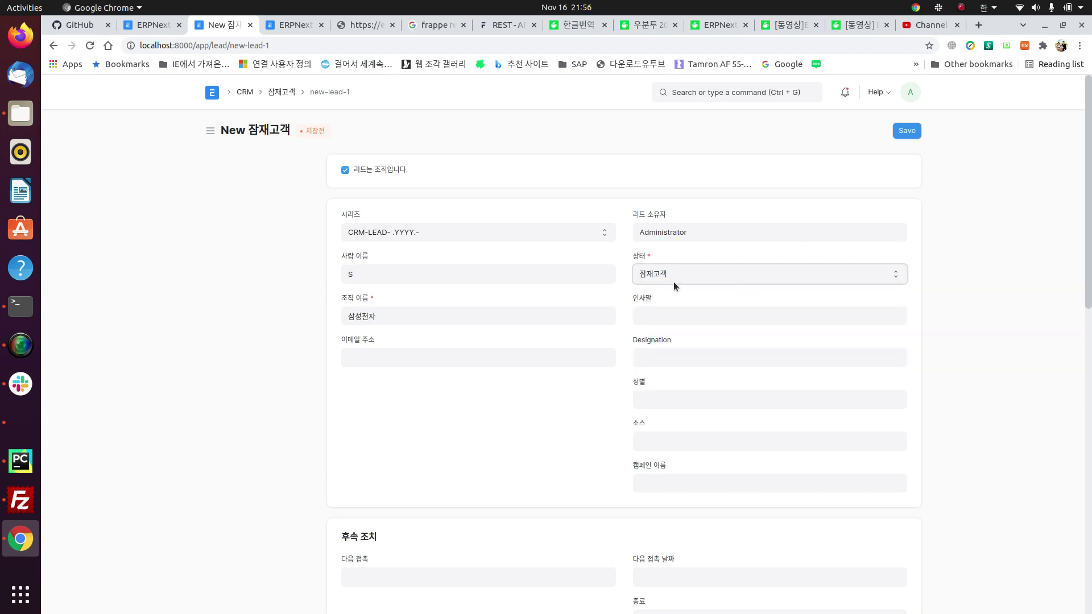
scroll(660, 296, down, 3)
click(662, 255)
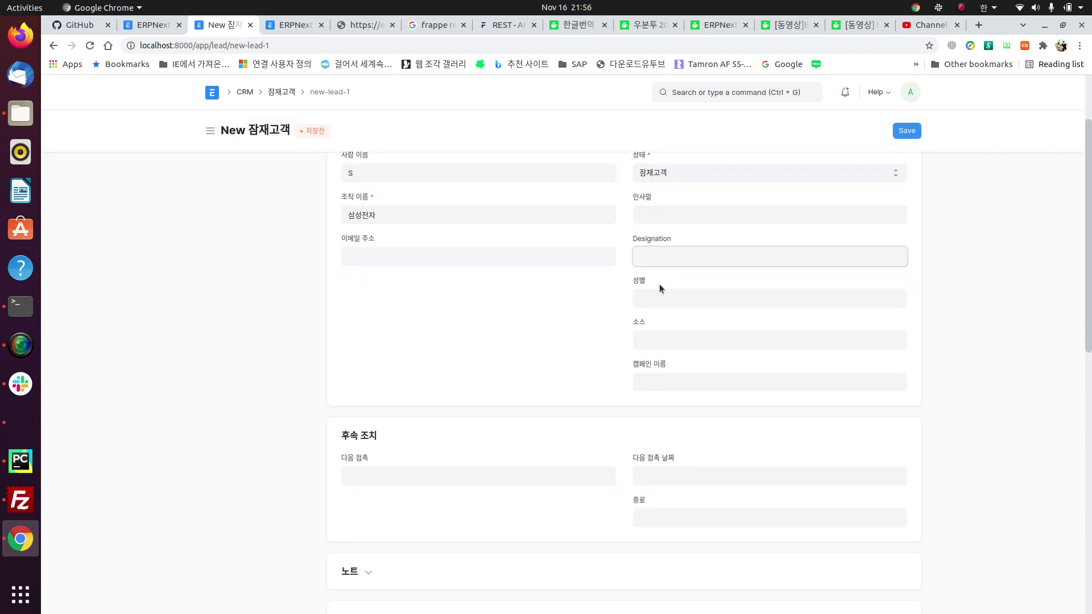
scroll(582, 395, down, 2)
click(531, 429)
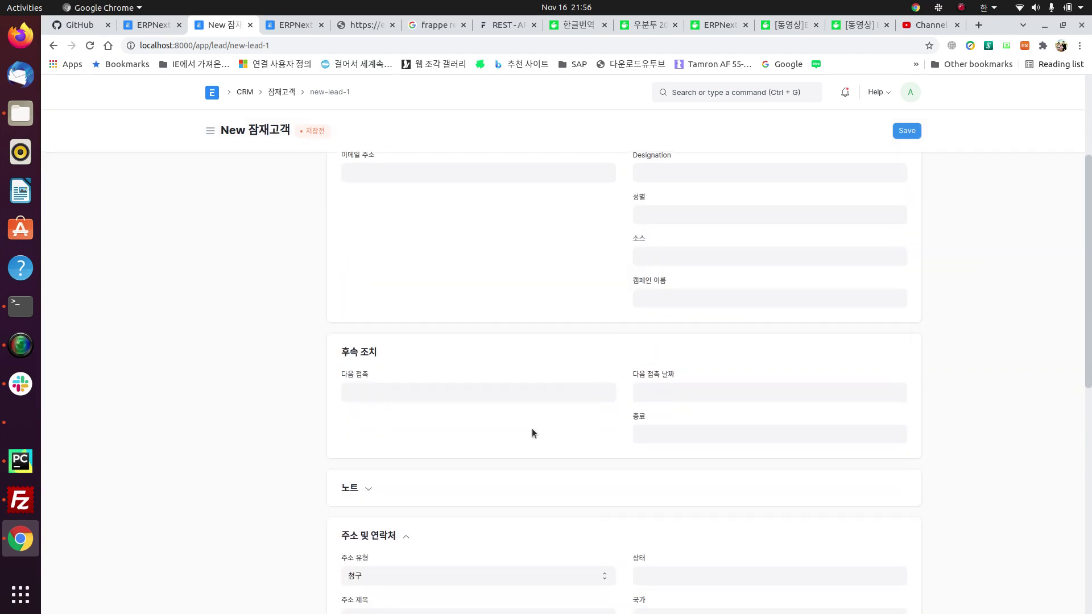
Step: Pick Advertisement as the lead source, then clear it to view all source options
click(683, 256)
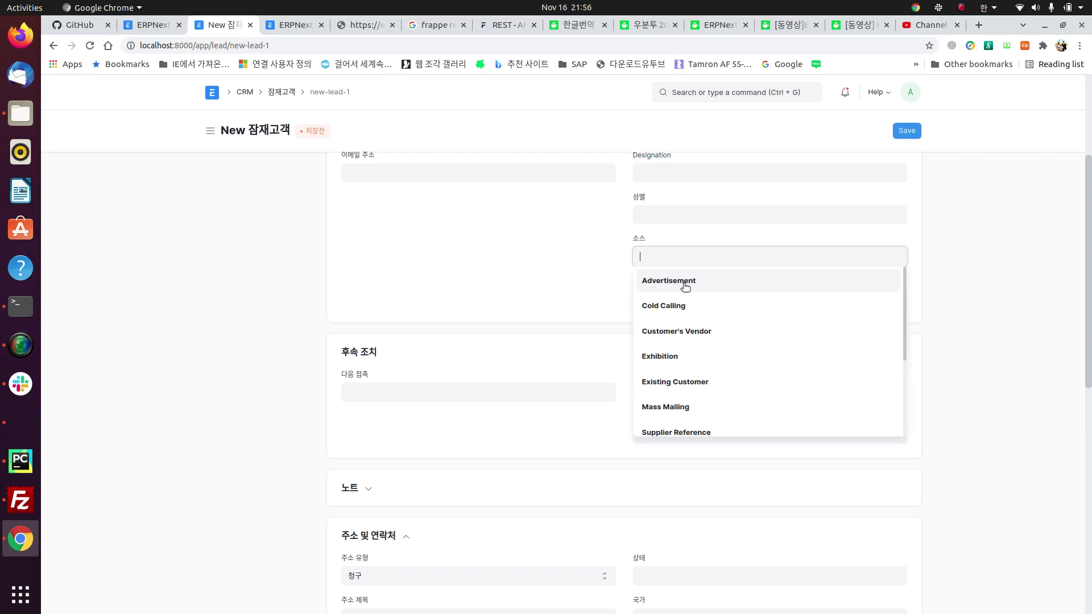
click(683, 281)
click(666, 293)
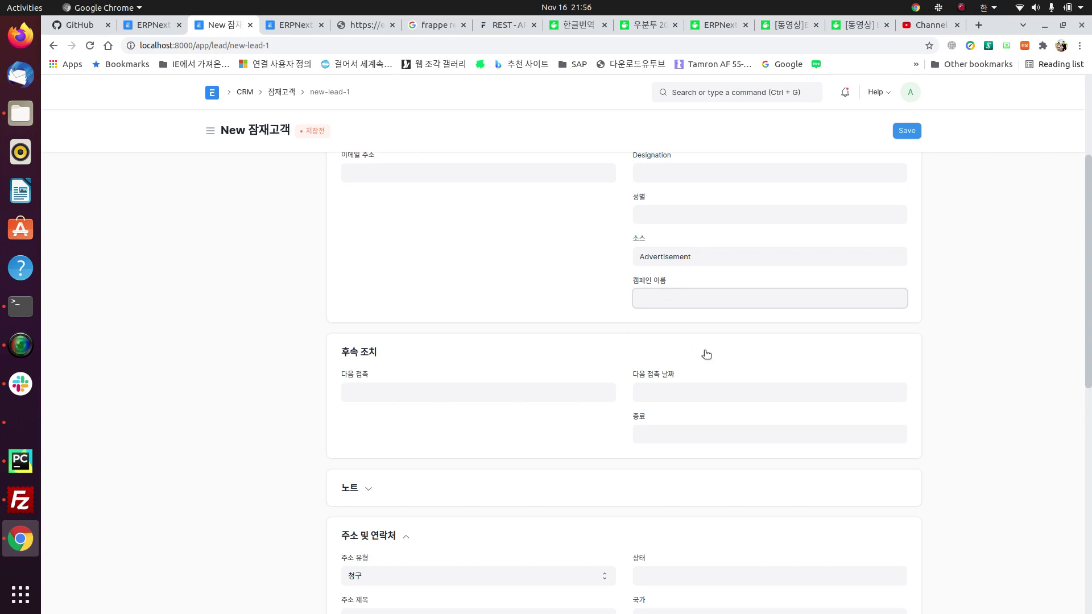
double_click(725, 257)
key(BackSpace)
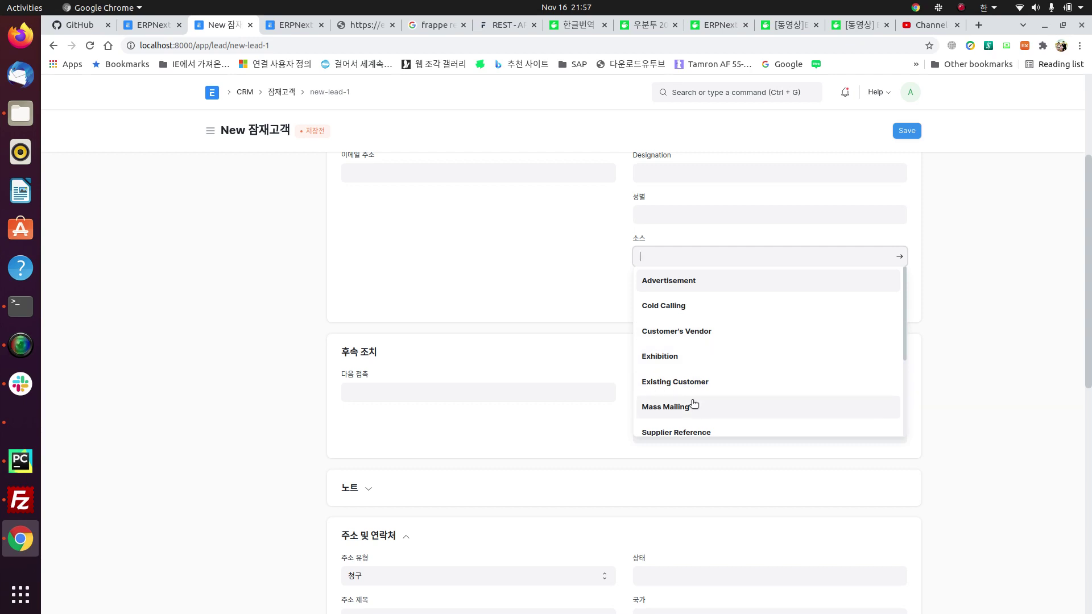
Step: Set the lead's source to Advertisement
scroll(716, 384, down, 1)
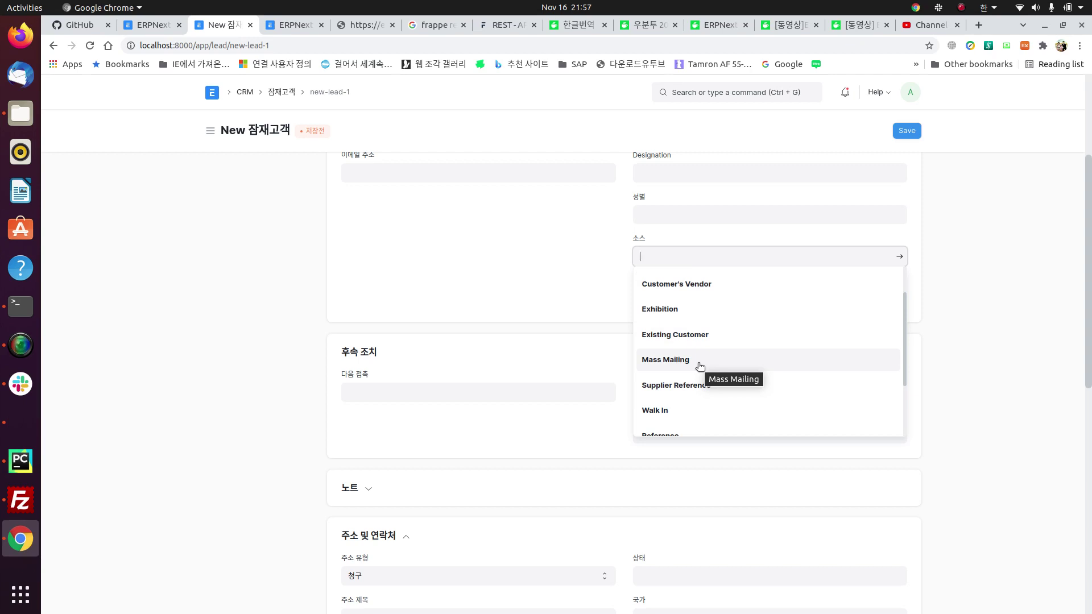
scroll(700, 366, down, 2)
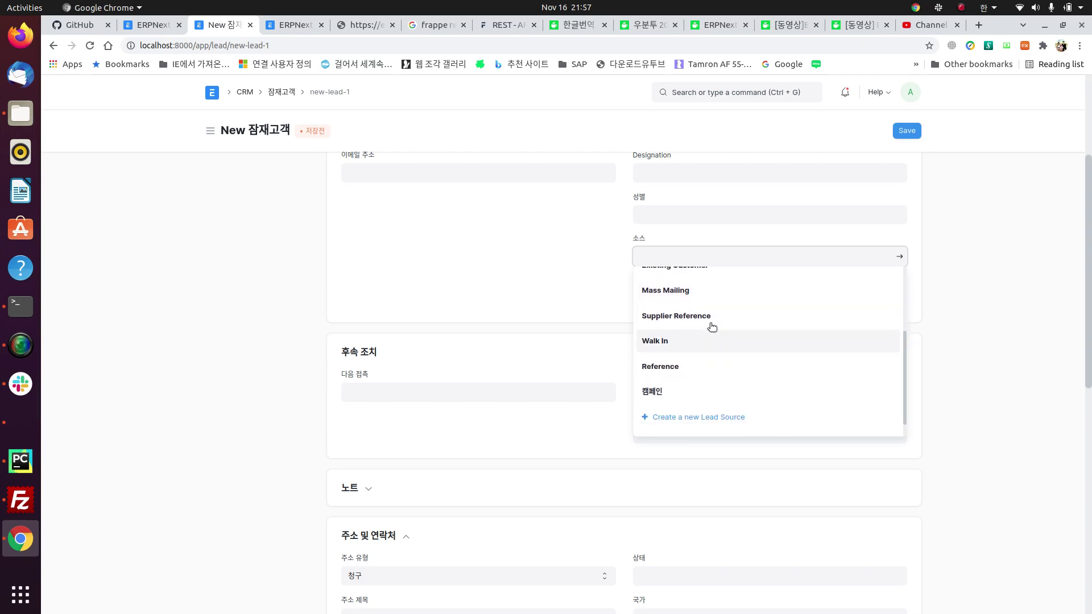
scroll(711, 310, up, 4)
click(677, 281)
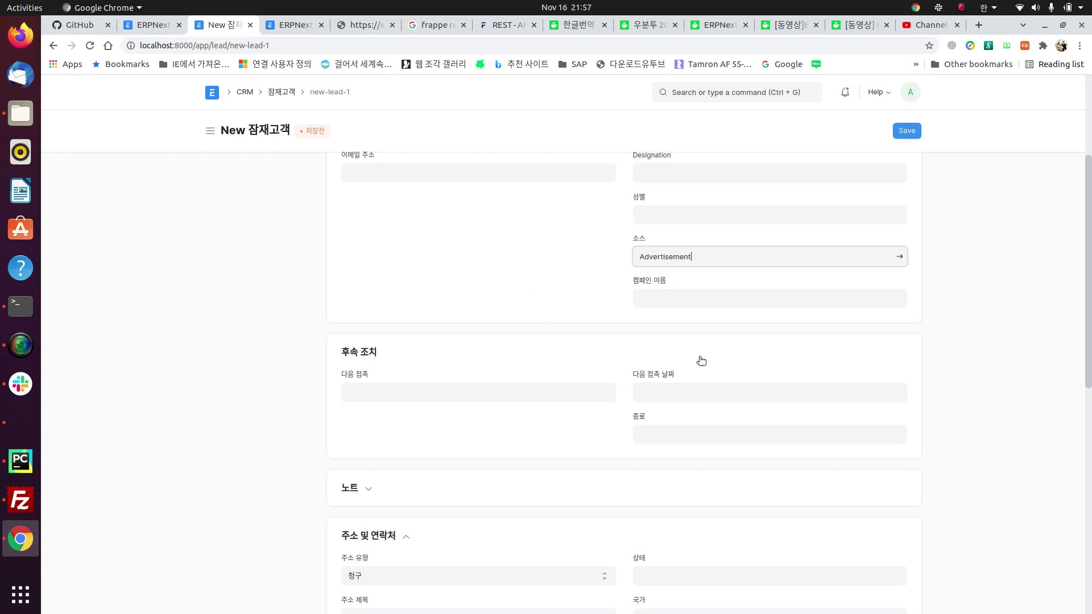
Step: Pick 17-11-2021 as the next contact date, giving an end date of 18-11-2021
click(564, 392)
click(673, 392)
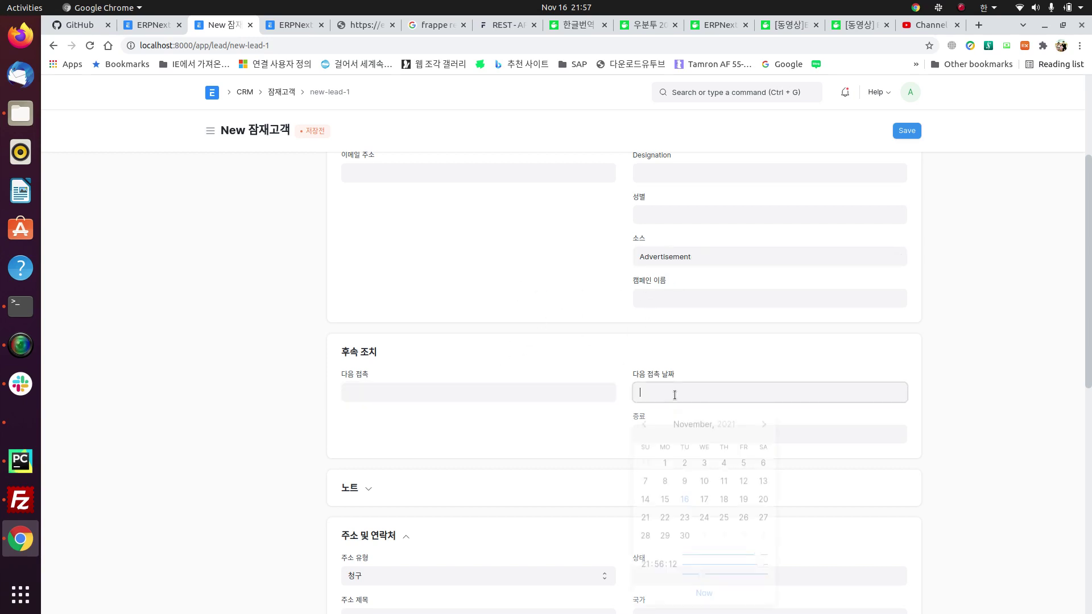
click(704, 497)
scroll(606, 473, down, 2)
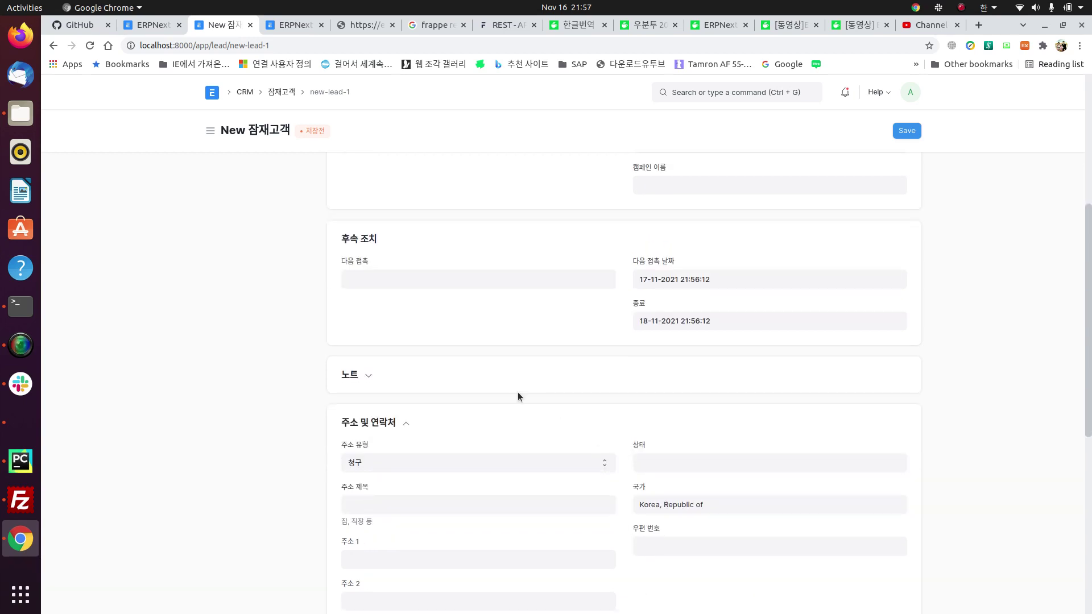
scroll(442, 450, down, 2)
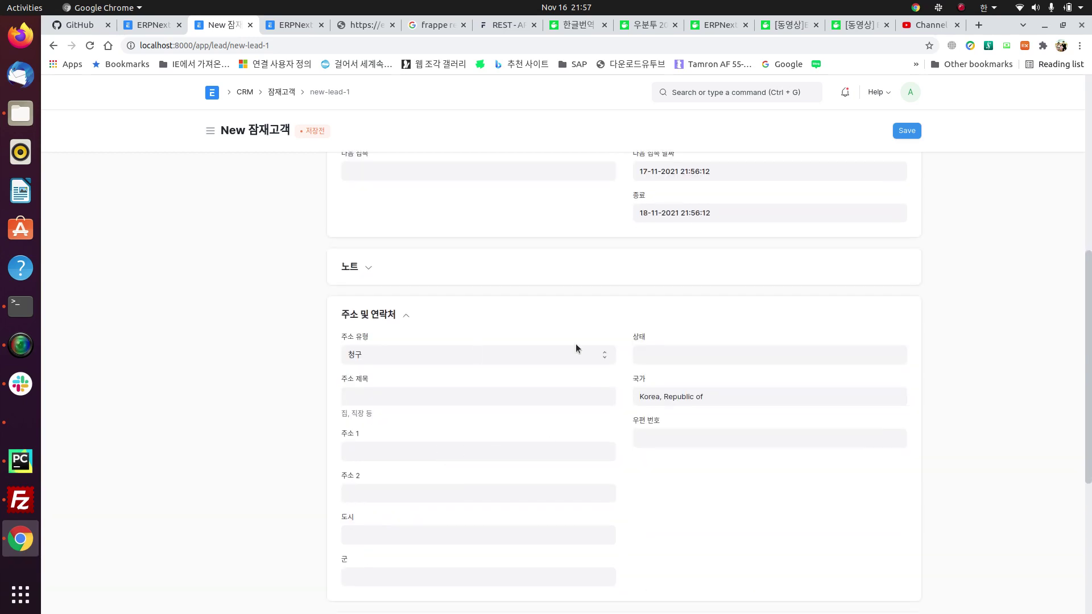
scroll(552, 542, down, 5)
scroll(650, 359, up, 12)
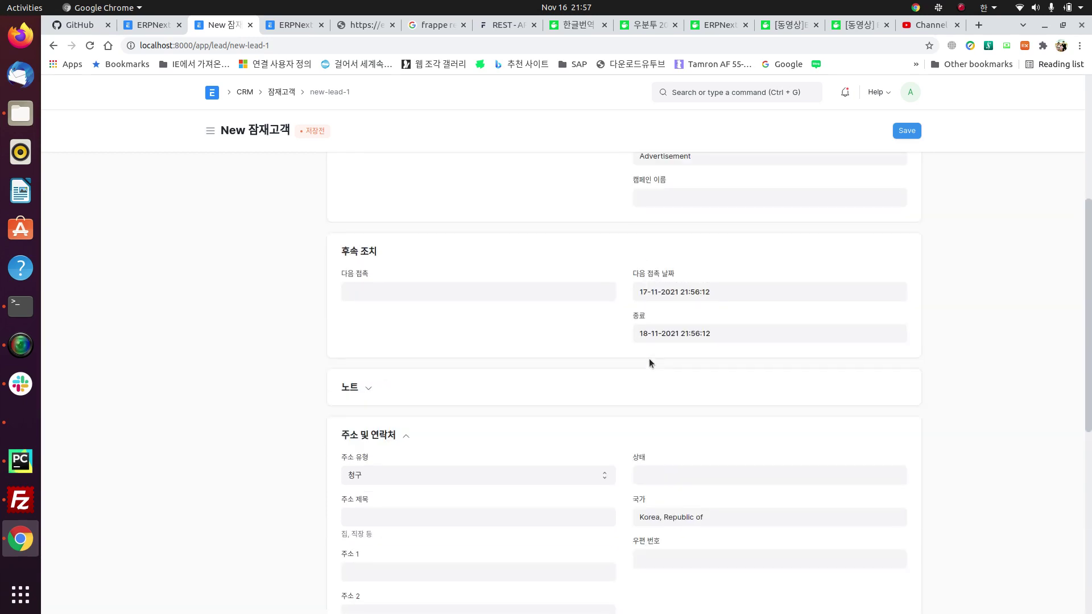
Step: Save the 삼성전자 lead and create a linked quotation from the 견적서 entry under Connections
click(913, 137)
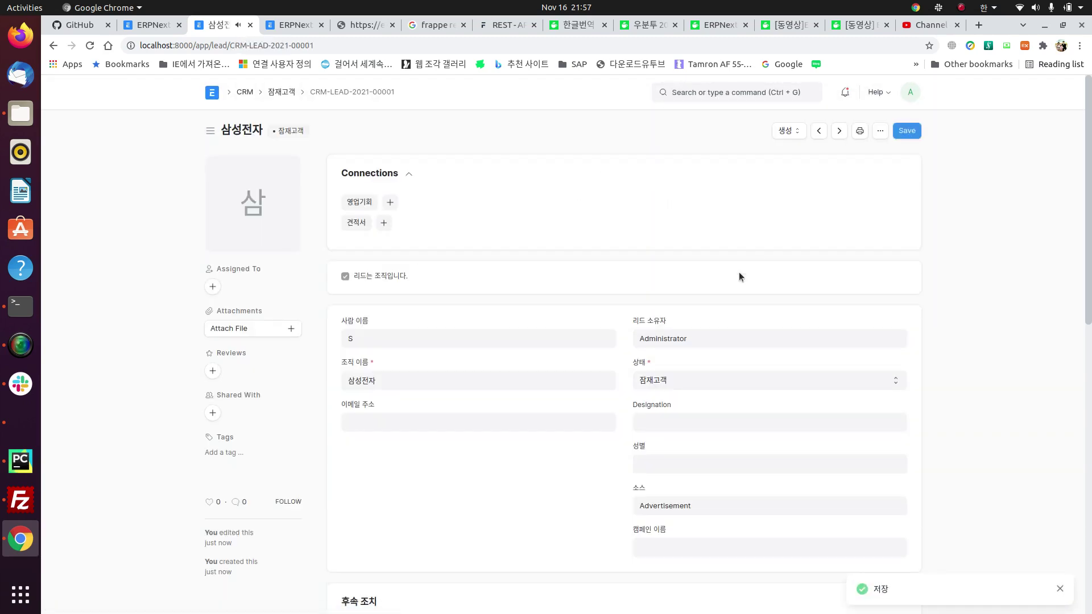
click(804, 132)
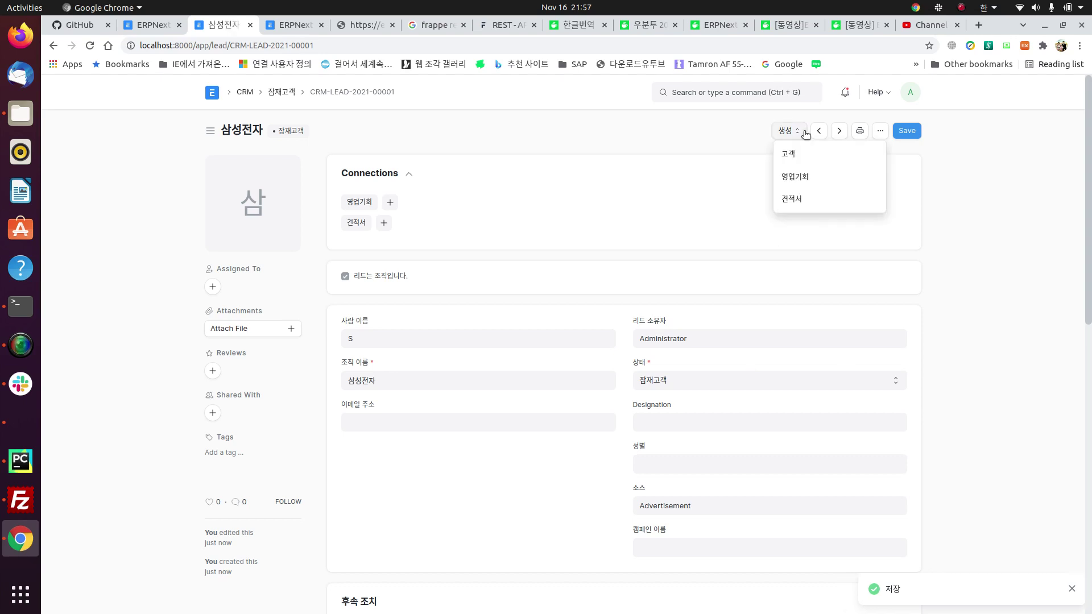
click(657, 203)
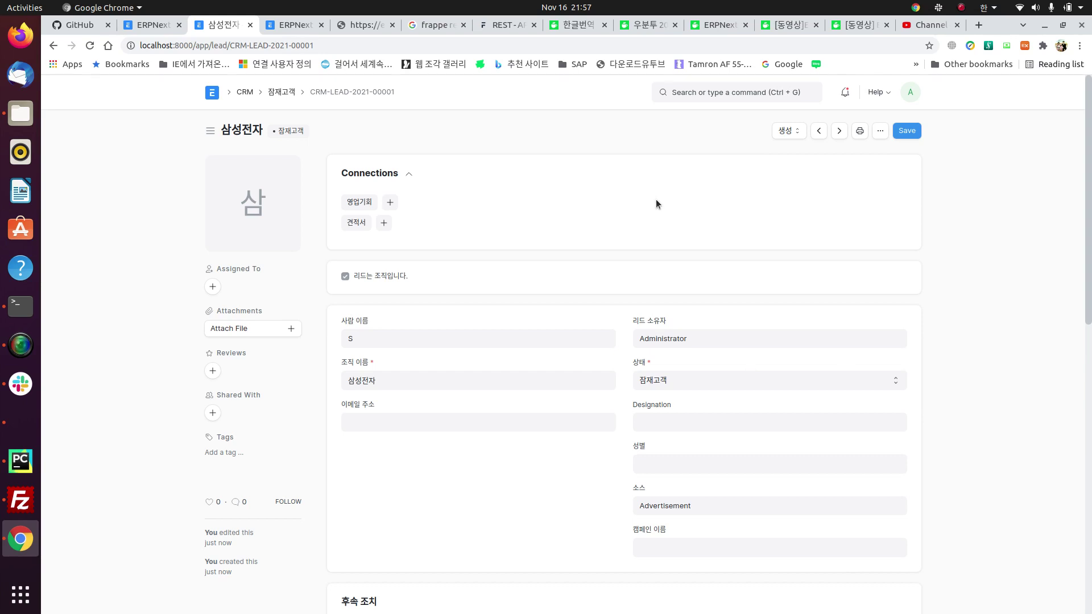
click(383, 223)
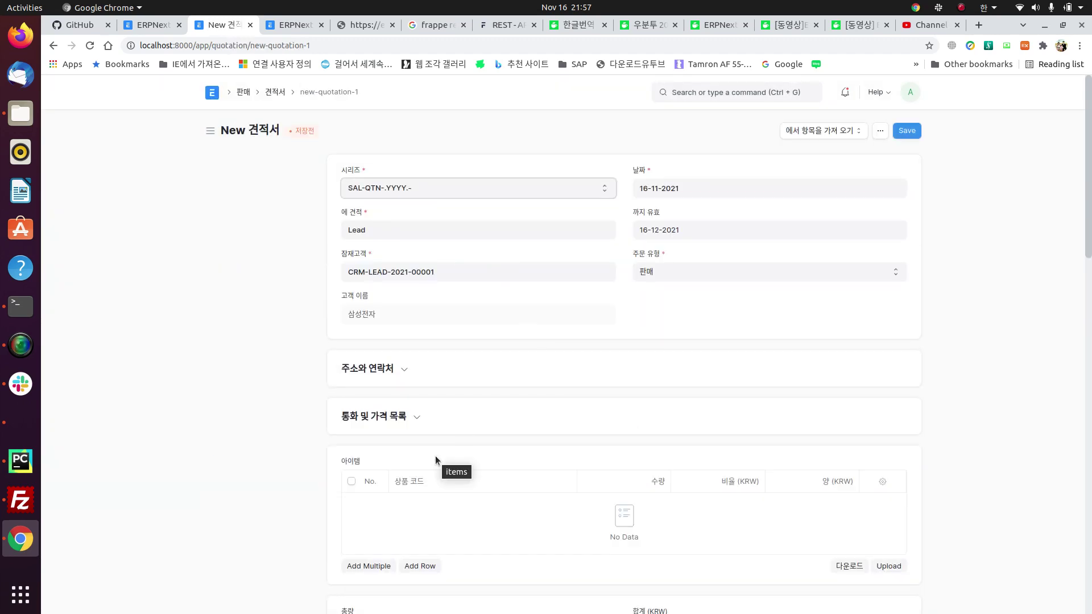
Step: Add a first item row to the quotation and choose to create a new 품목 for its item code
scroll(436, 458, down, 4)
scroll(451, 327, up, 3)
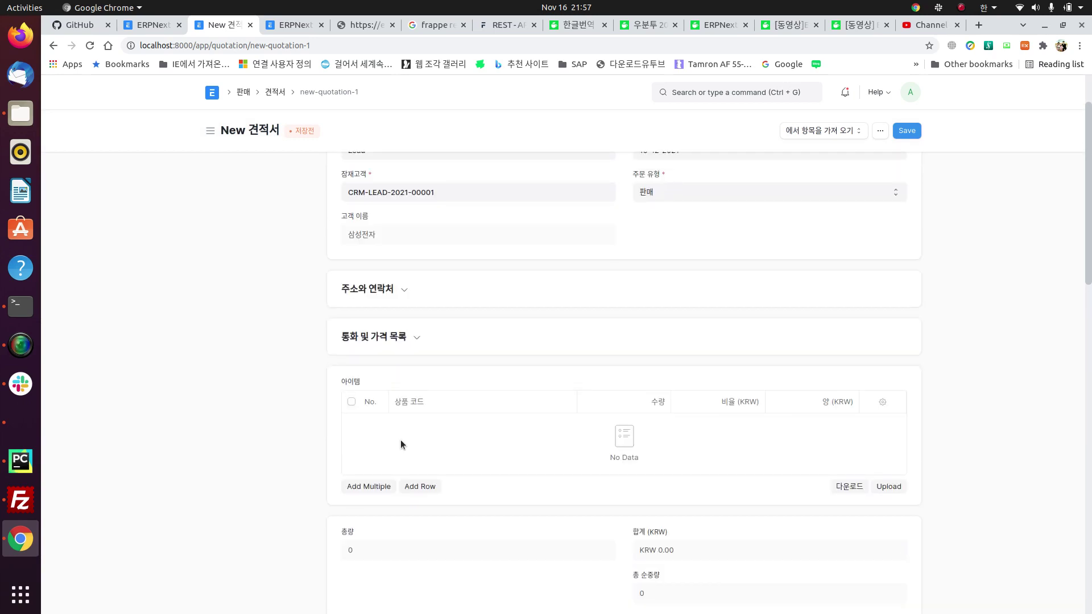
scroll(419, 489, down, 1)
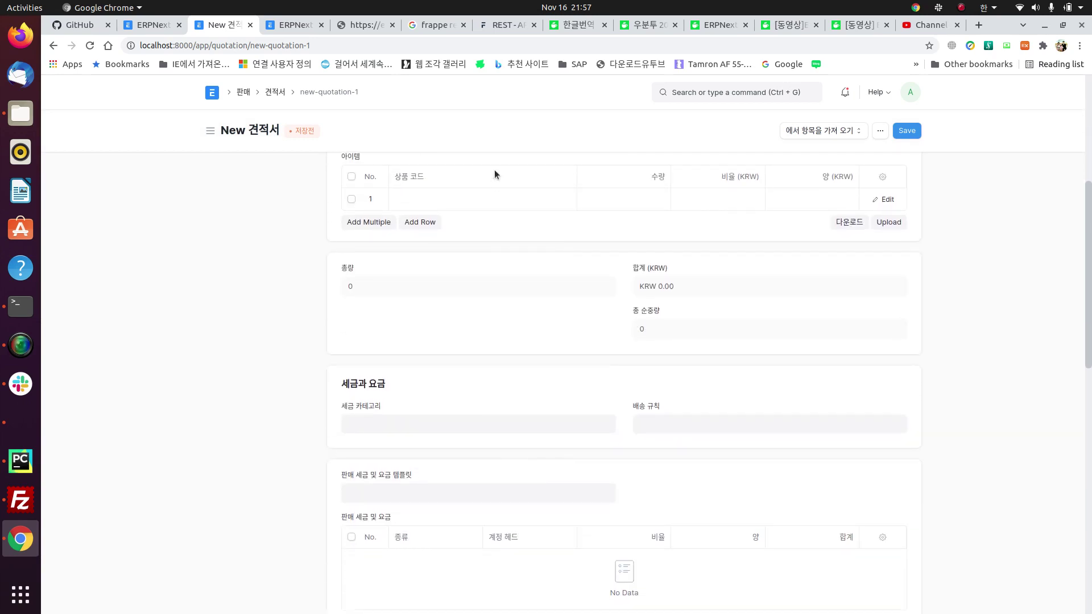
click(424, 196)
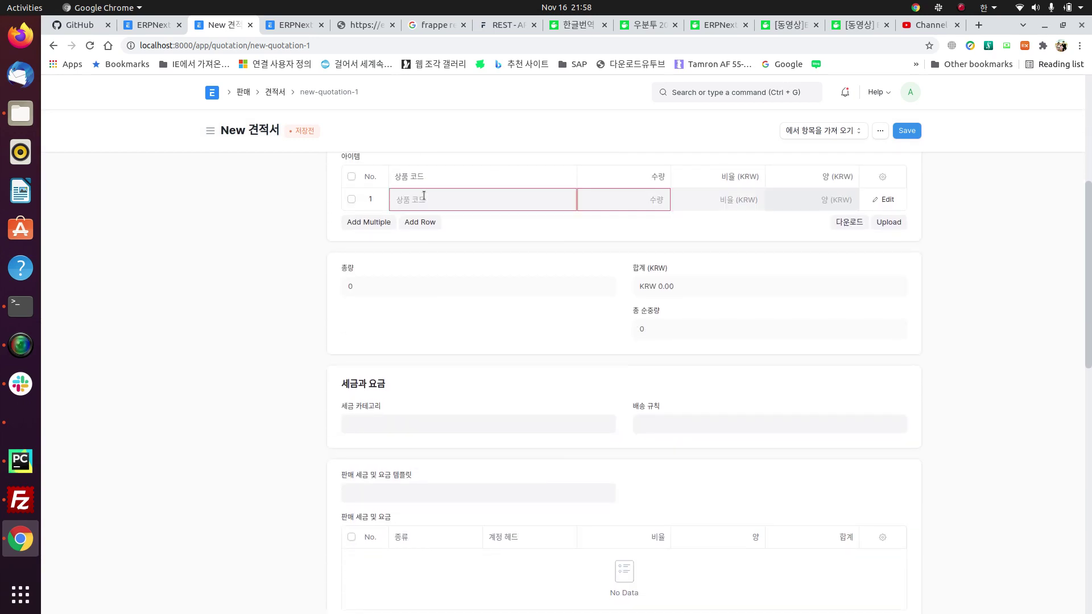
click(514, 208)
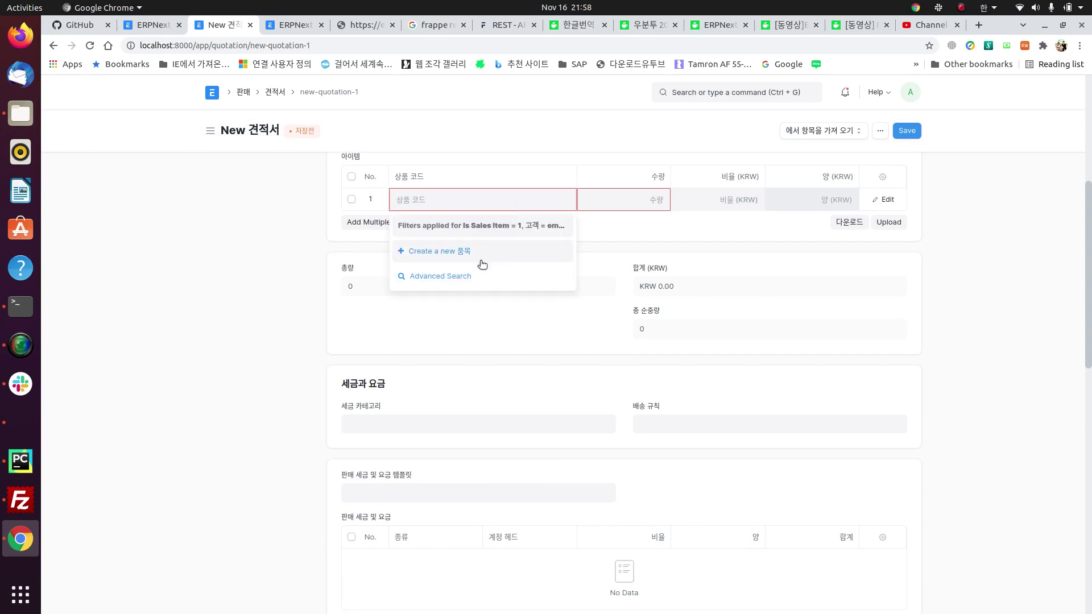
click(464, 260)
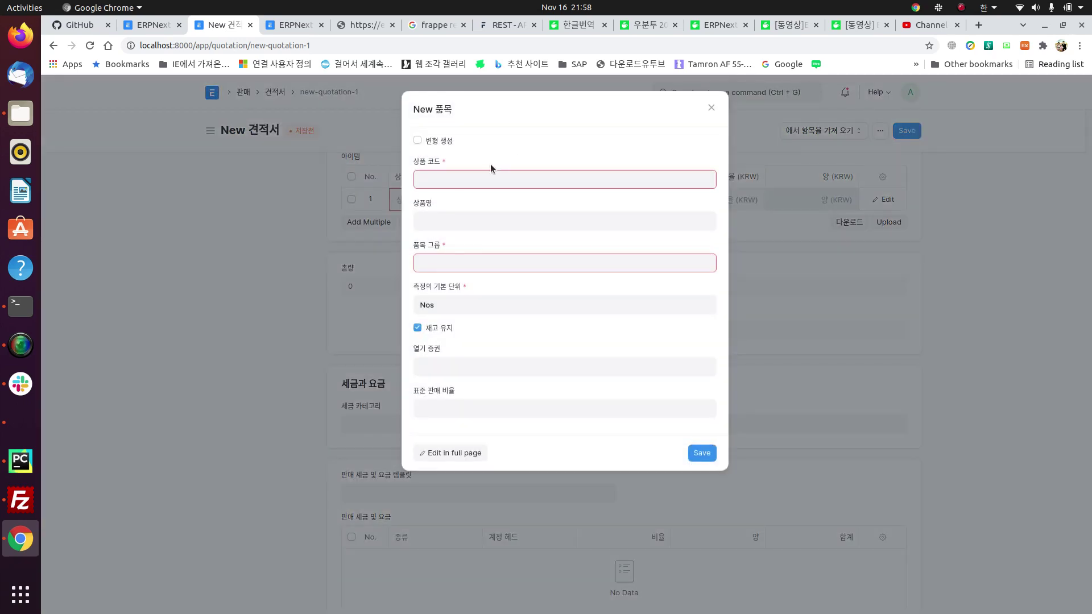
Step: Enter item code 100001, name 카메라모듈 and item group Products for the new item
text(100001)
click(432, 214)
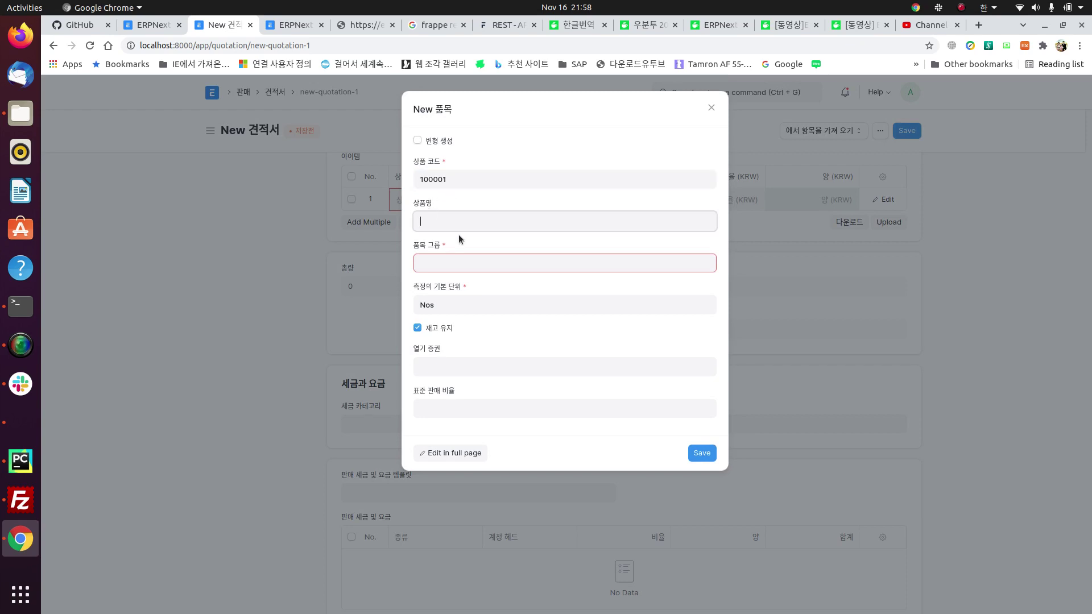
text(카메라몸)
text(듈)
click(480, 262)
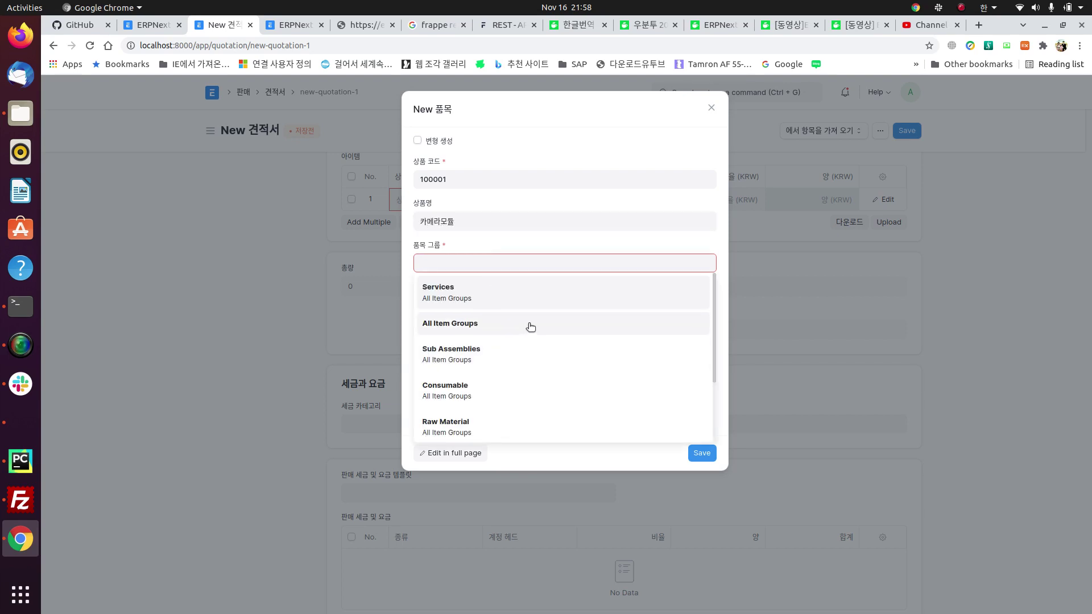
scroll(512, 359, down, 2)
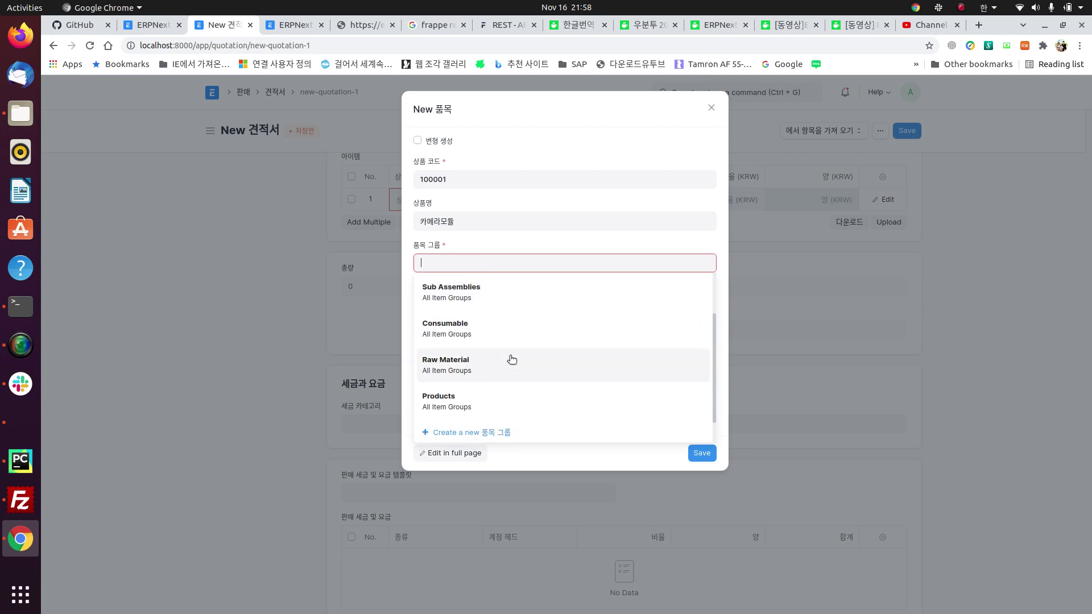
click(488, 400)
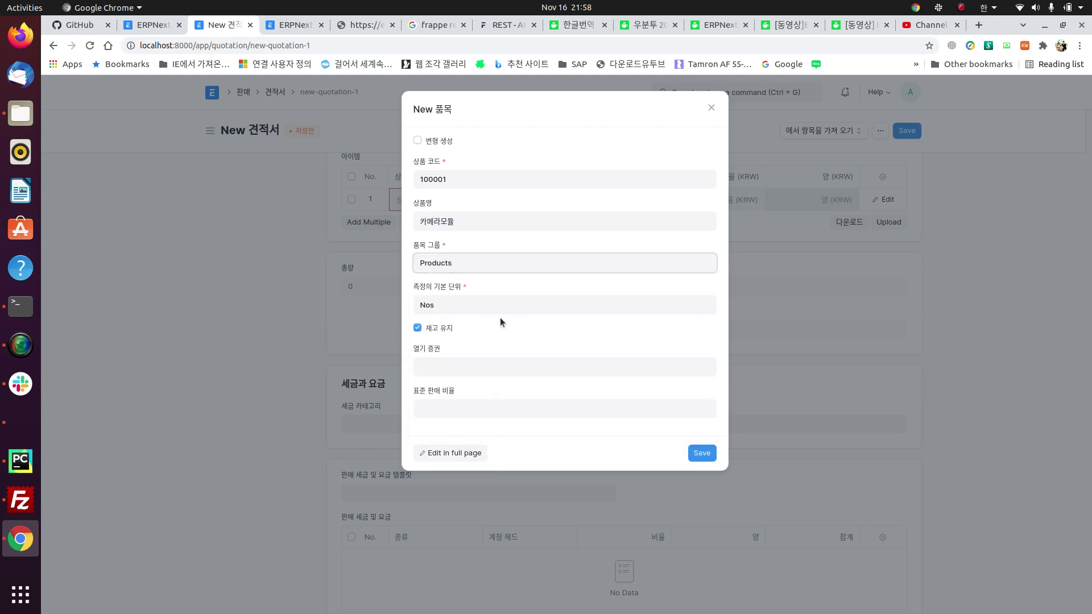
Step: Replace the Nos unit with a newly created EA unit of measure and save the item
double_click(461, 306)
key(BackSpace)
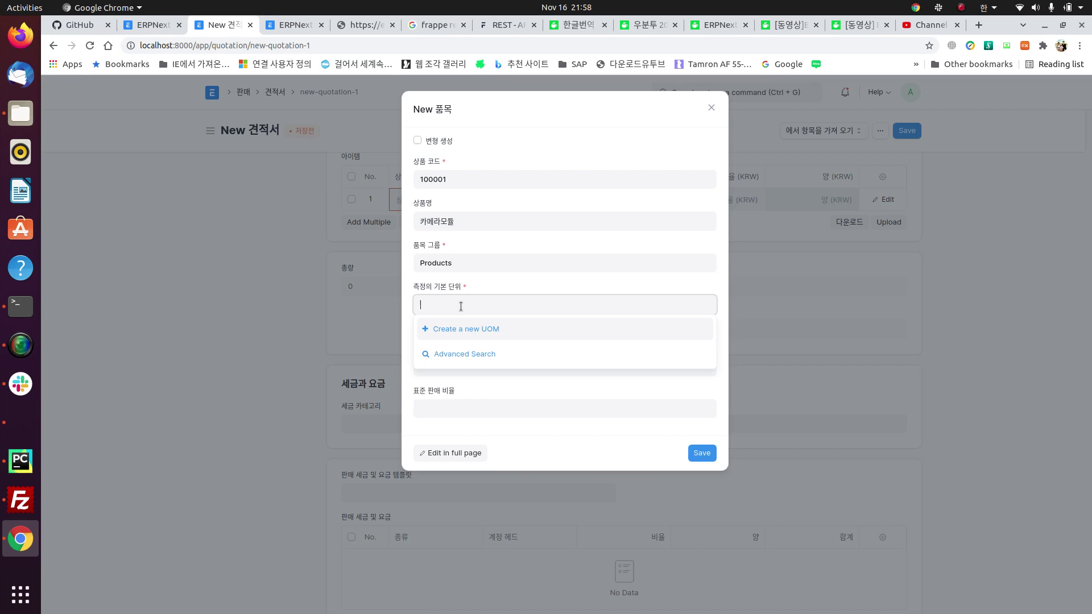
click(503, 330)
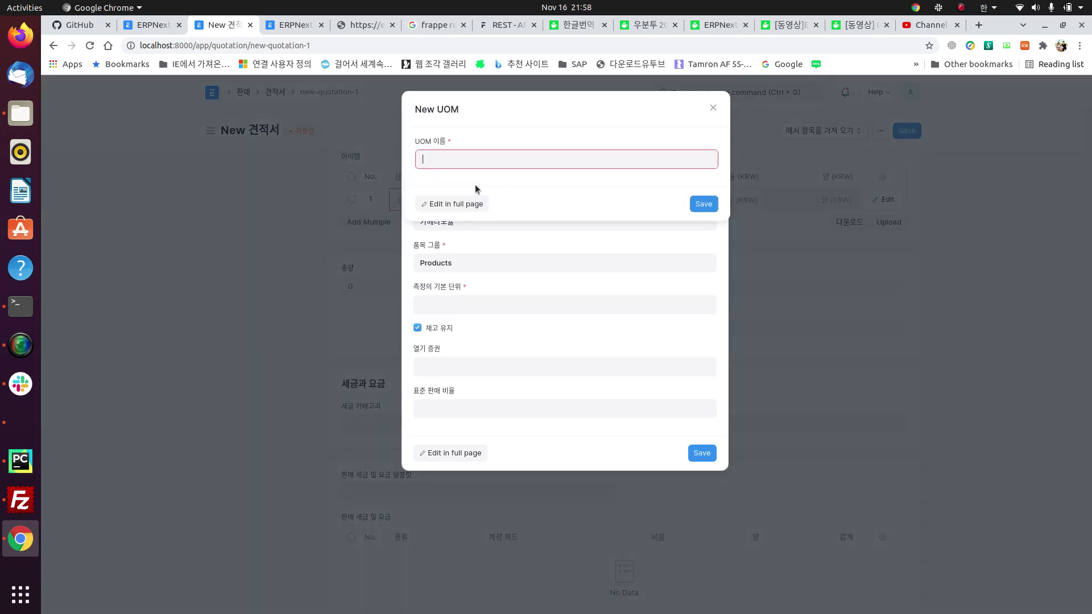
text(ㄷ)
key(BackSpace)
key(super+space)
text(EA)
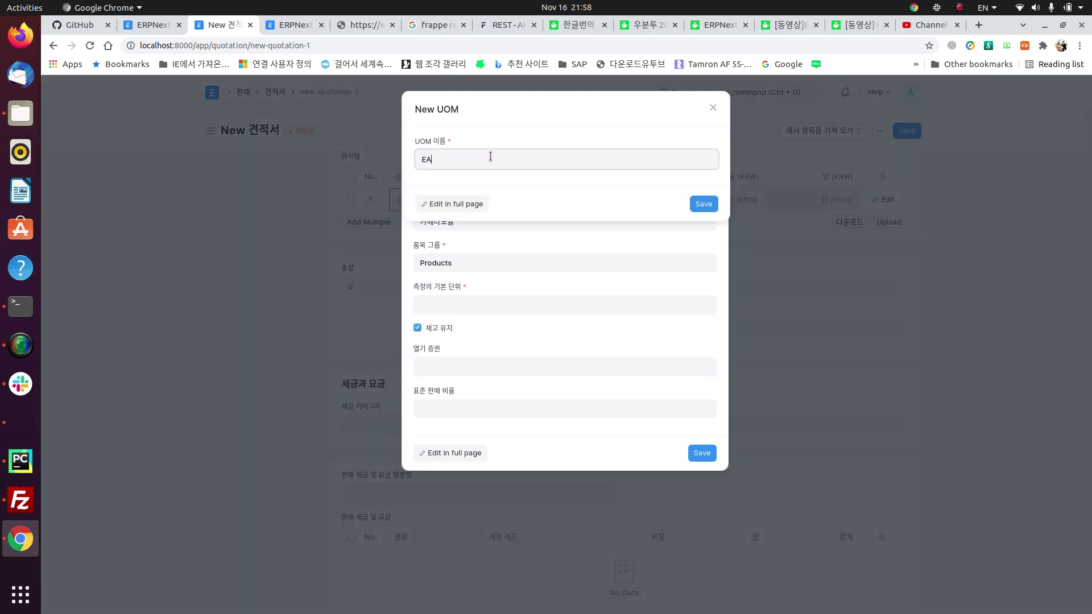
click(703, 205)
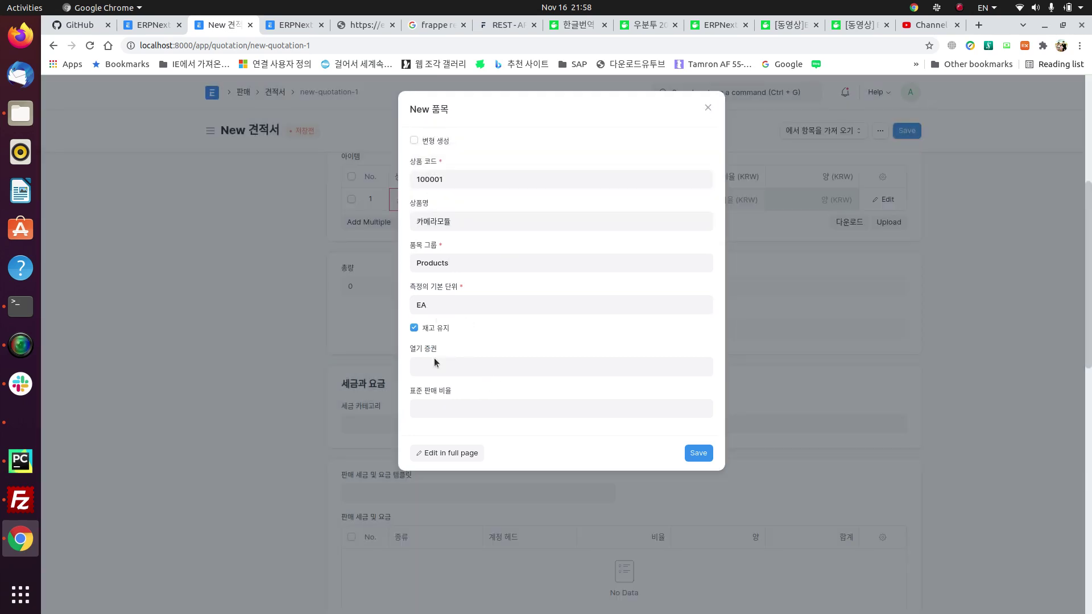
click(699, 454)
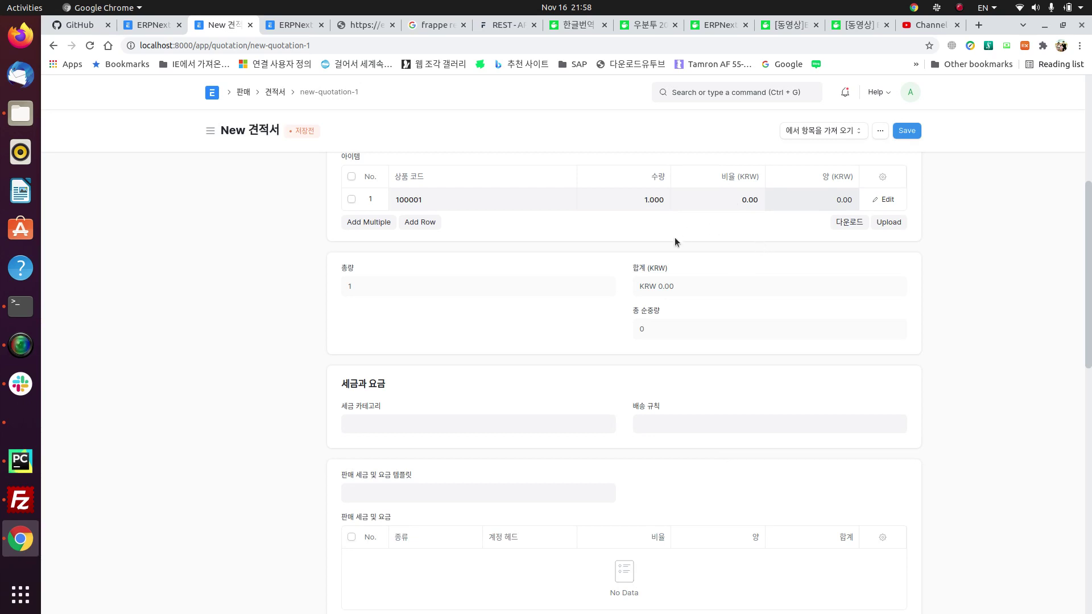
Step: Give item 100001 a rate of 10,000 KRW and quantity 10
scroll(675, 242, up, 5)
click(739, 463)
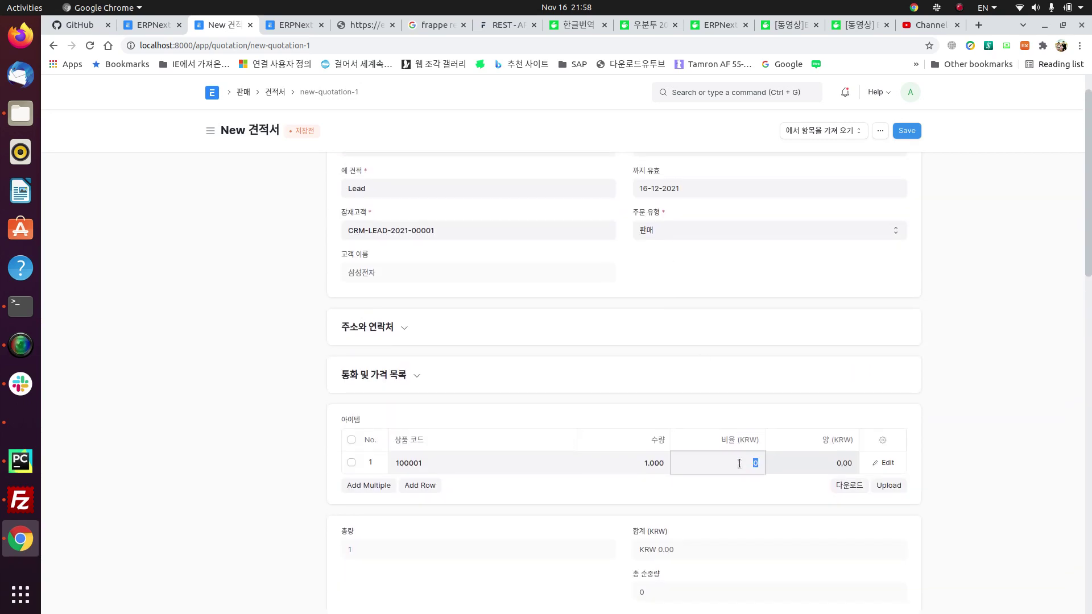
text(1000)
click(722, 522)
scroll(715, 520, down, 1)
click(659, 420)
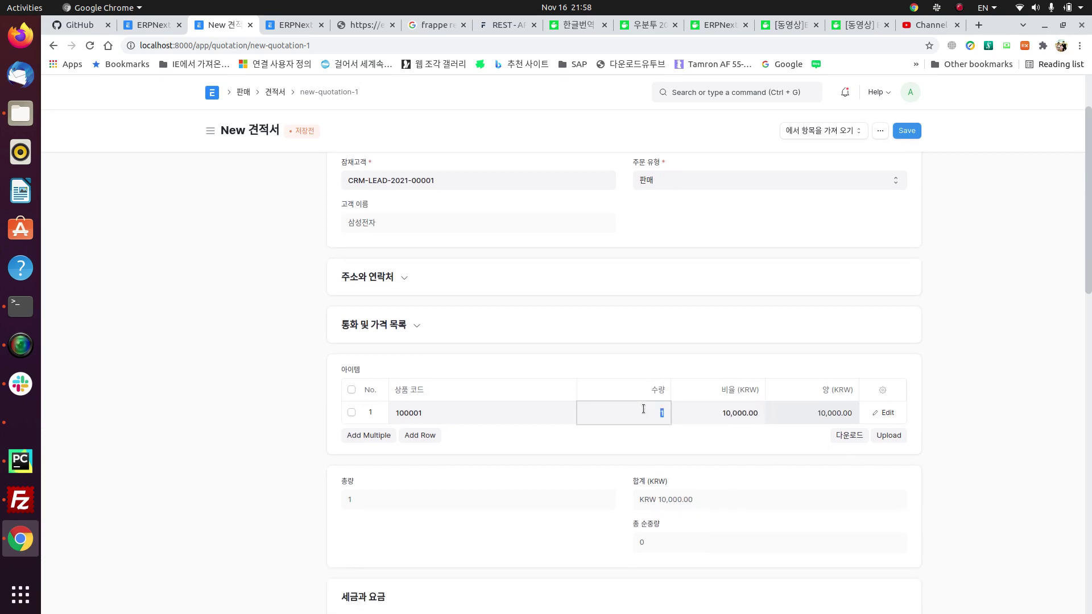
text(10)
Step: Look through the tax category and shipping rule fields without setting them
scroll(721, 466, down, 5)
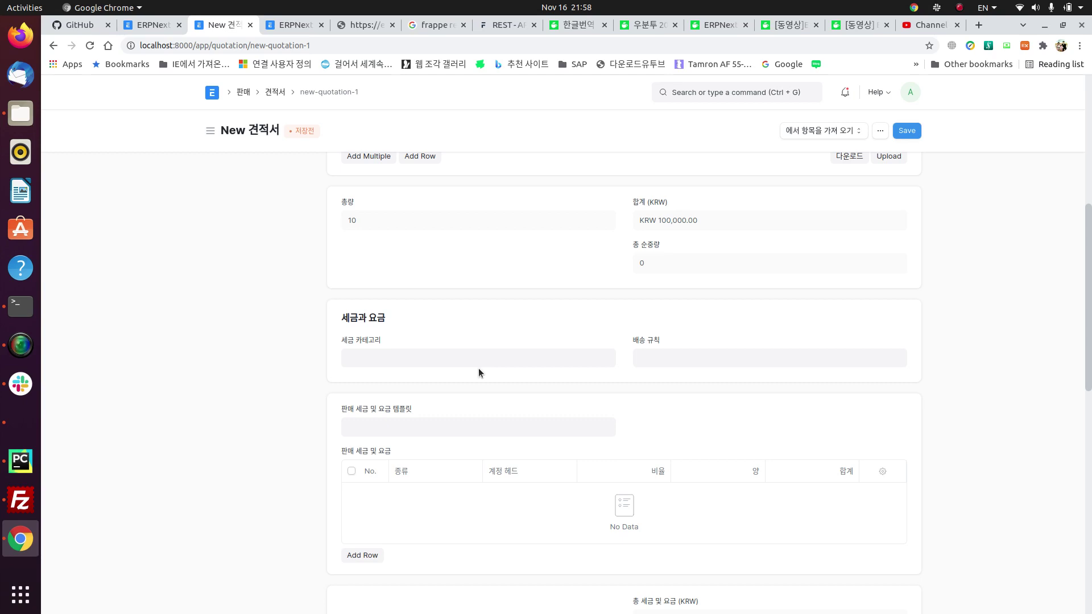
scroll(495, 364, down, 2)
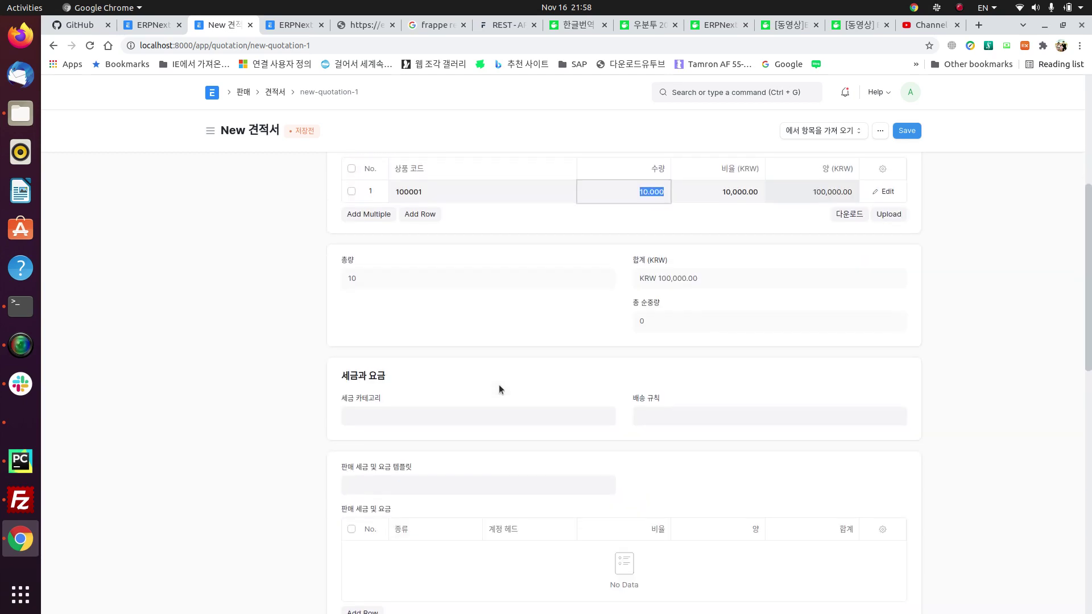
click(420, 411)
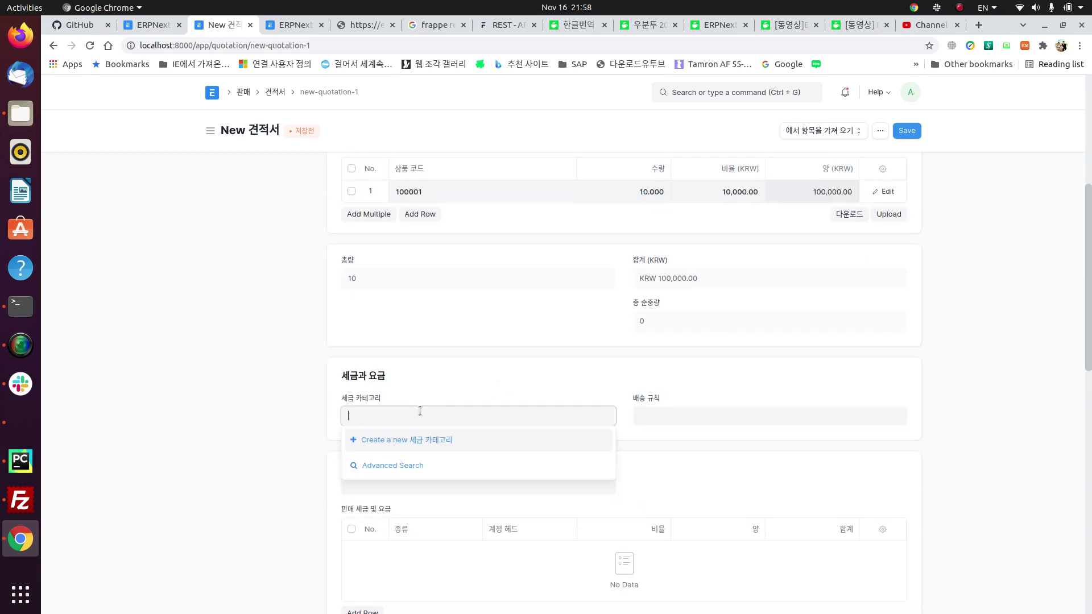
click(556, 390)
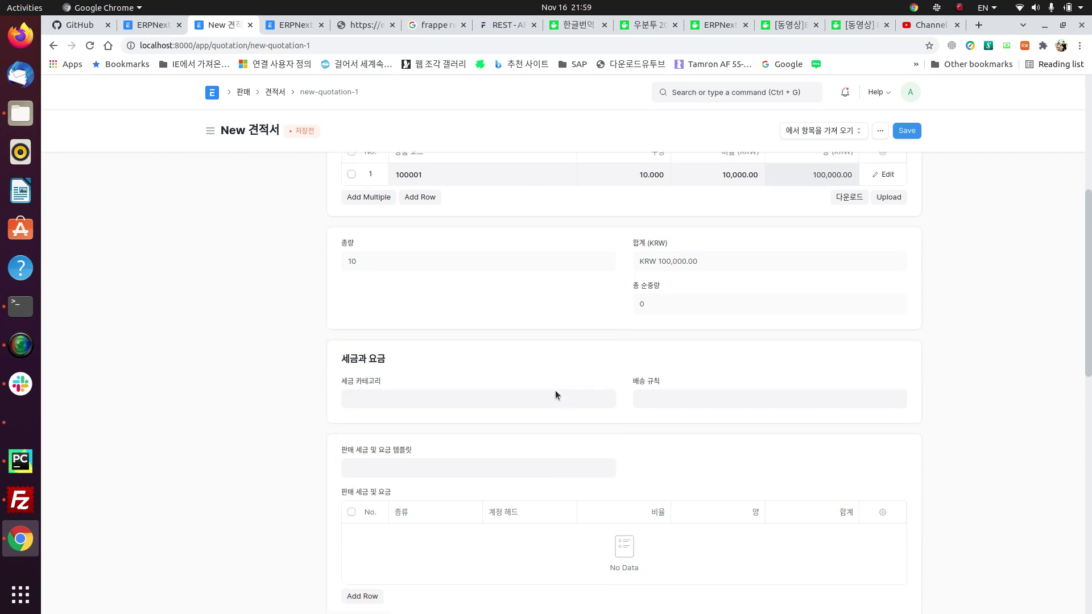
click(656, 387)
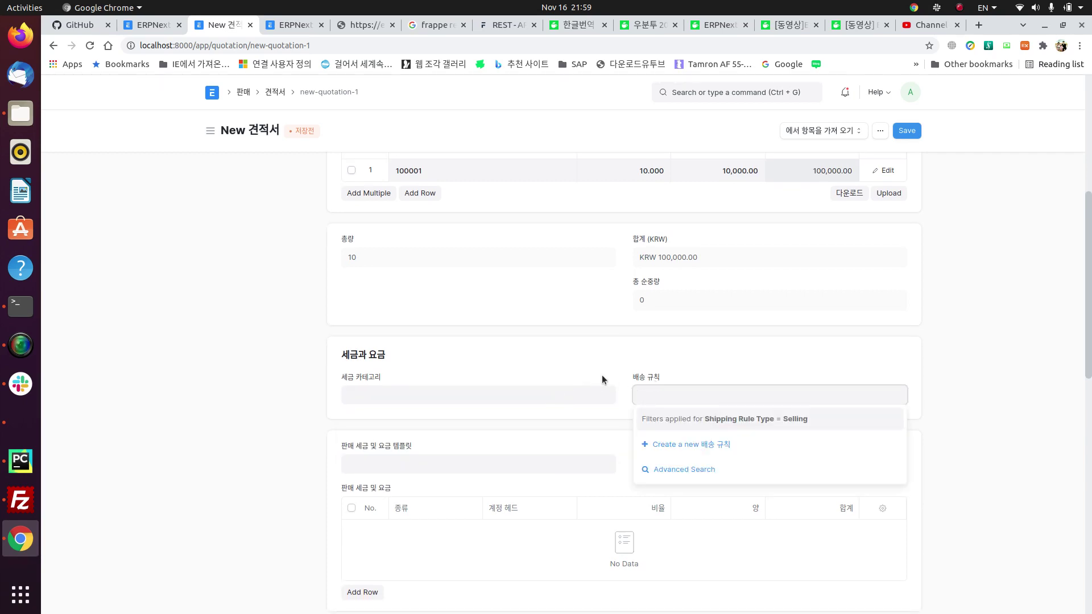
Step: Choose to create a new sales taxes and charges template for the quotation
click(579, 373)
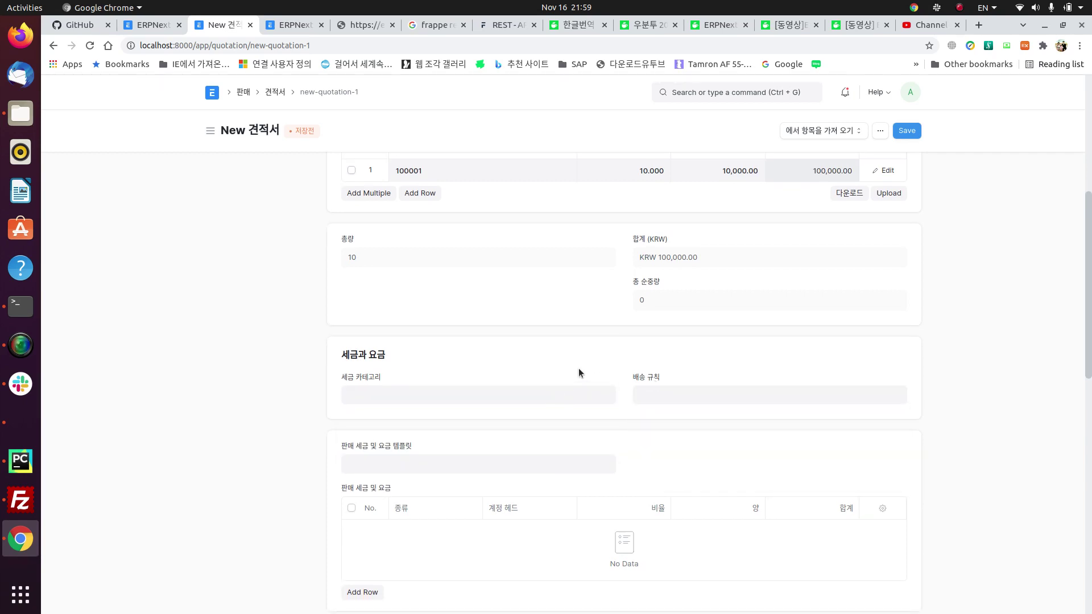
click(398, 451)
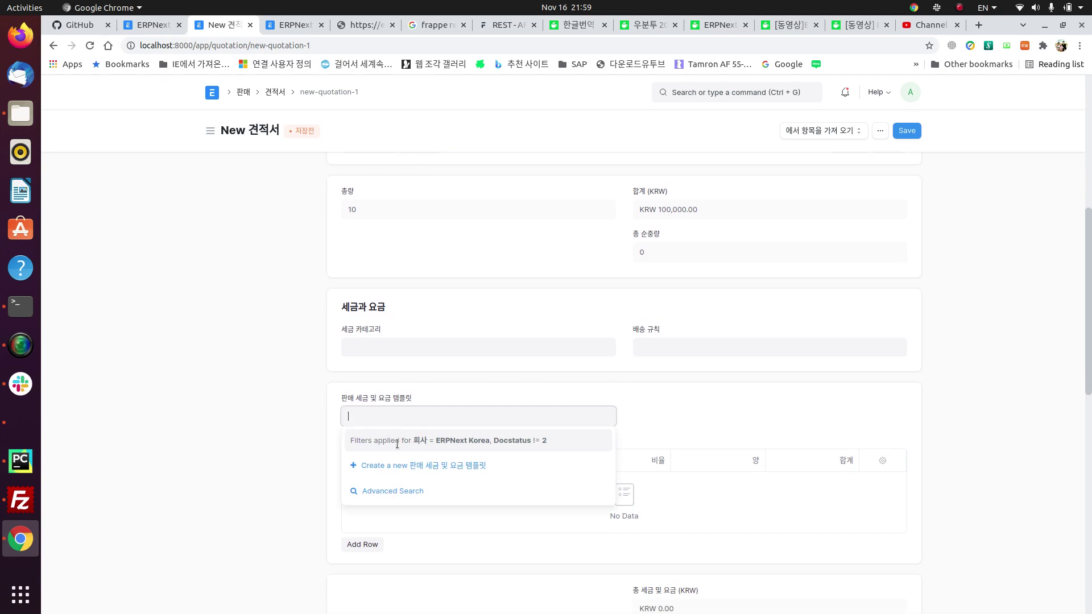
click(423, 470)
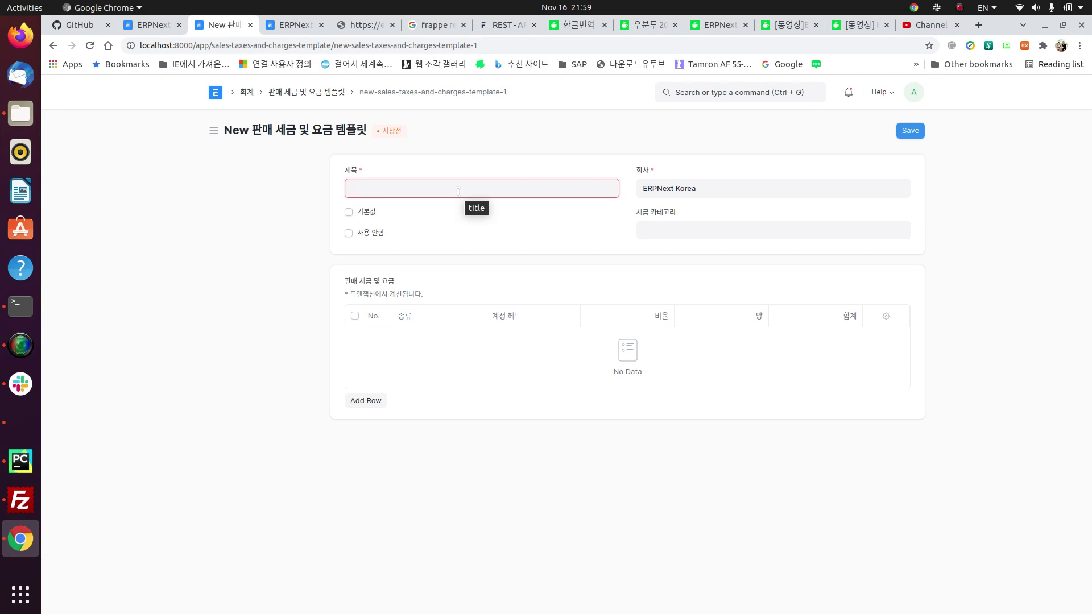
Step: Title the template 매출부가세 10% and add a first tax row
text(Sales Tax)
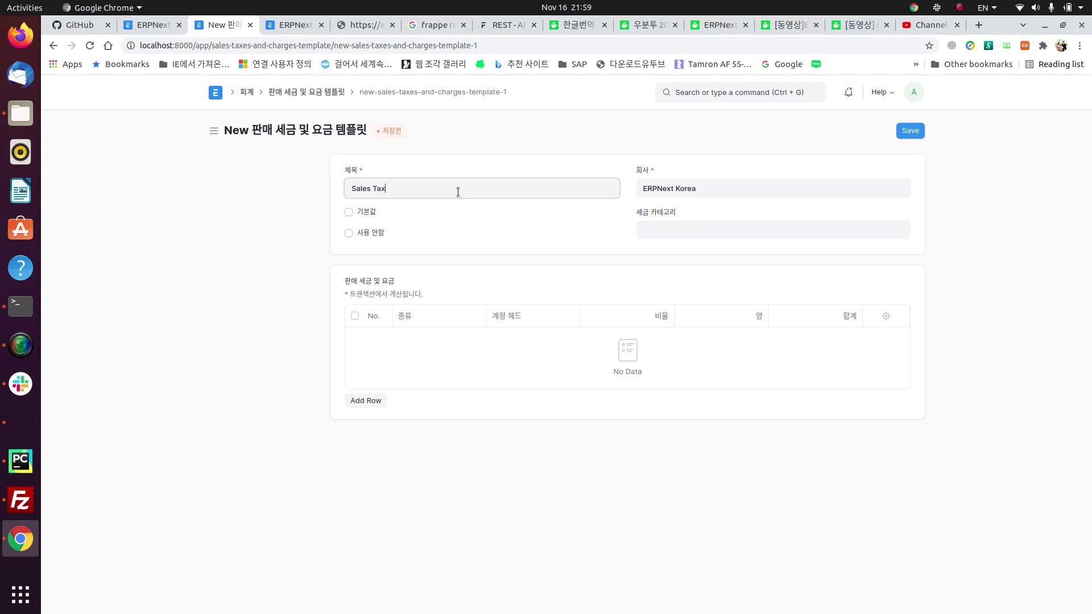
key(BackSpace)
key(BackSpace)
key(BackSpace)
key(BackSpace)
key(BackSpace)
key(super+space)
text(부갓)
text(세)
key(BackSpace)
key(BackSpace)
key(BackSpace)
key(BackSpace)
text(매출부가세 10%)
click(383, 398)
click(424, 343)
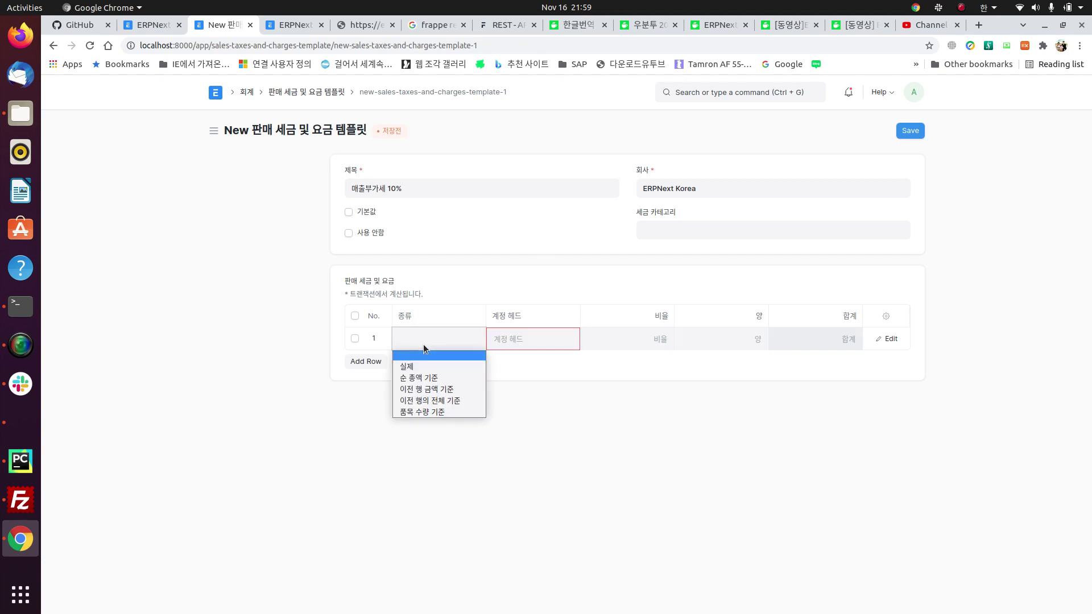
Step: Set row 1's charge type to 순 총액 기준 with a rate of 10
click(464, 380)
click(642, 346)
text(10)
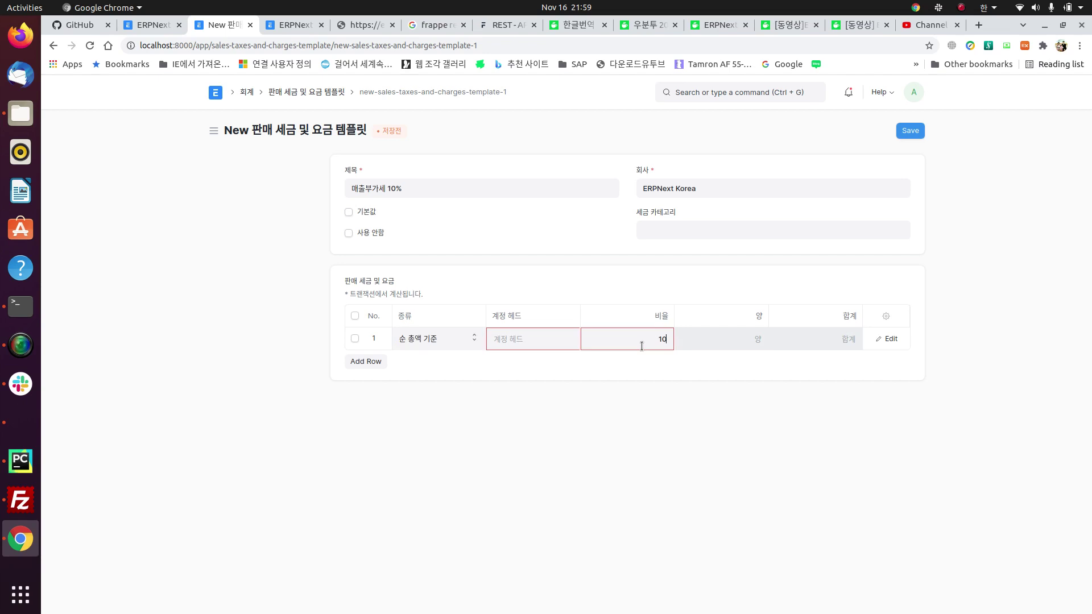
key(shift+Tab)
Step: Search the account head field with 'tax' and 'vat', leaving it empty
click(537, 341)
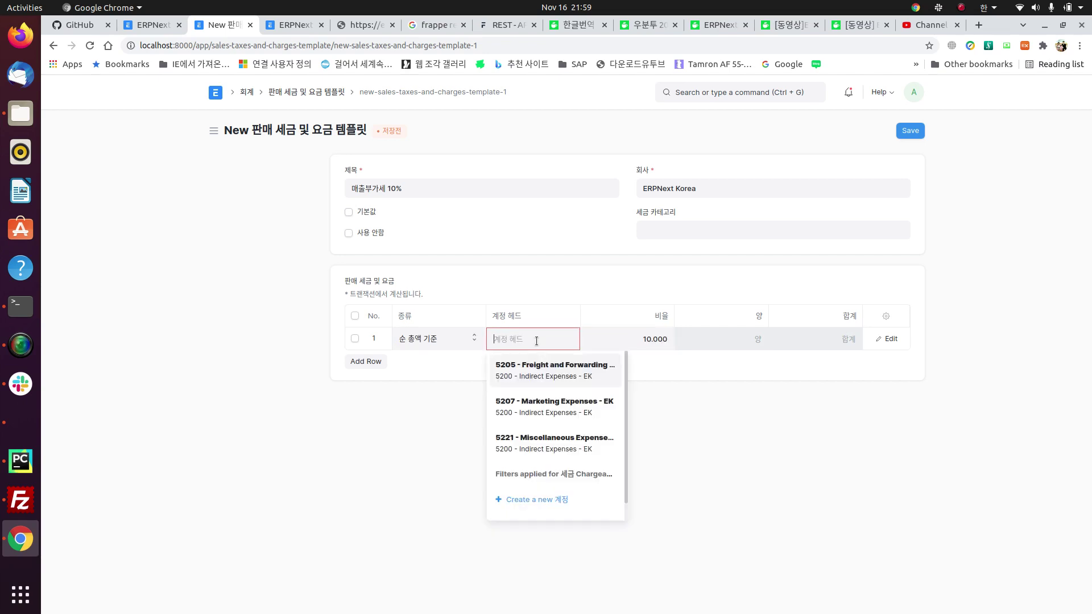
key(super+space)
text(tax)
key(BackSpace)
key(BackSpace)
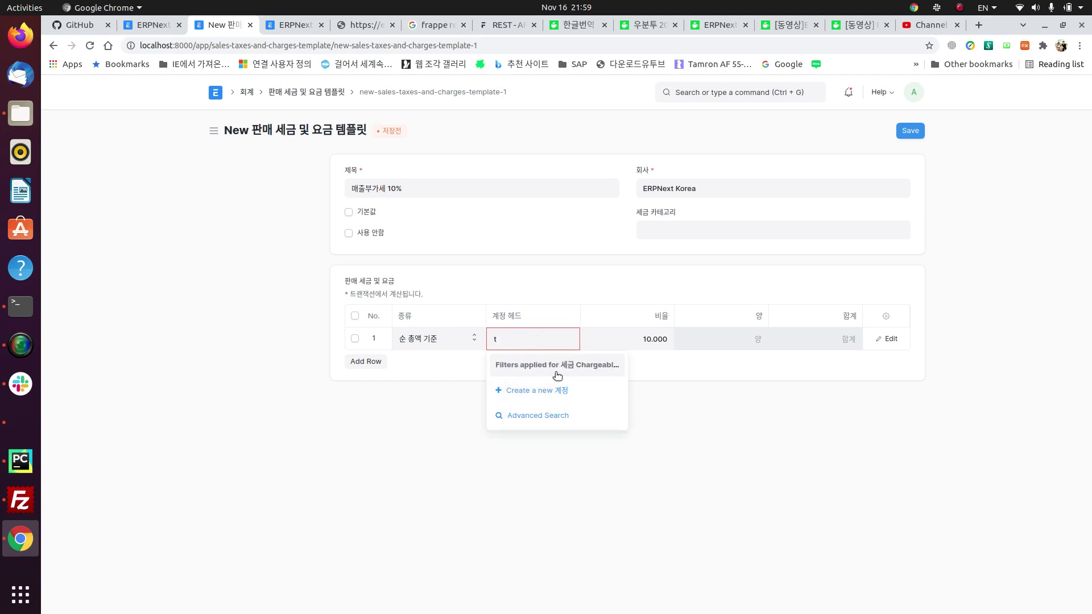
key(BackSpace)
text(va)
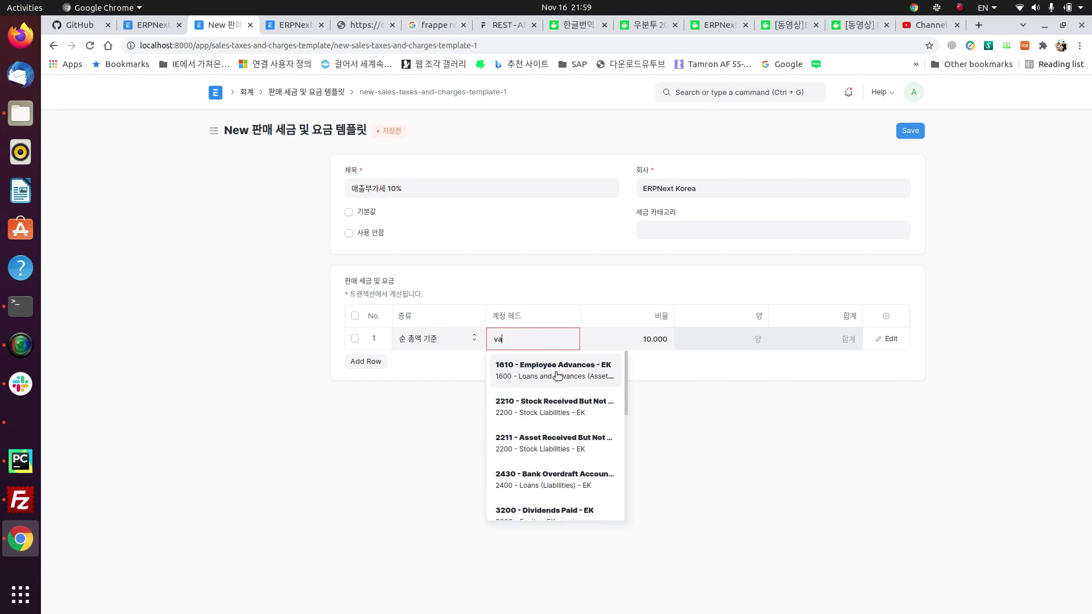
text(t)
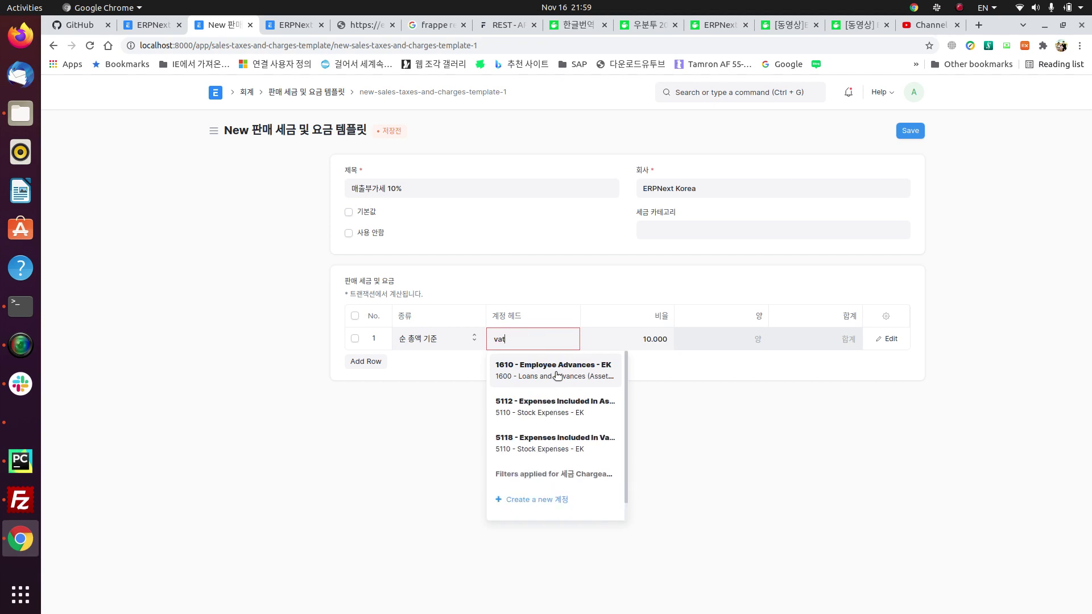
key(BackSpace)
key(BackSpace)
key(BackSpace)
text(T)
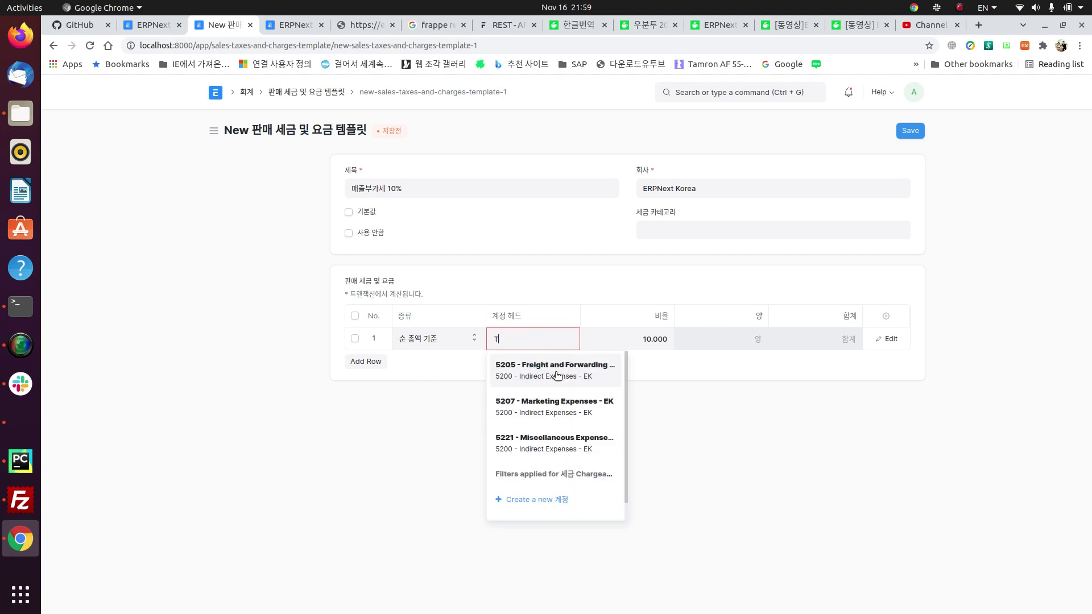
text(ax)
key(BackSpace)
key(BackSpace)
key(BackSpace)
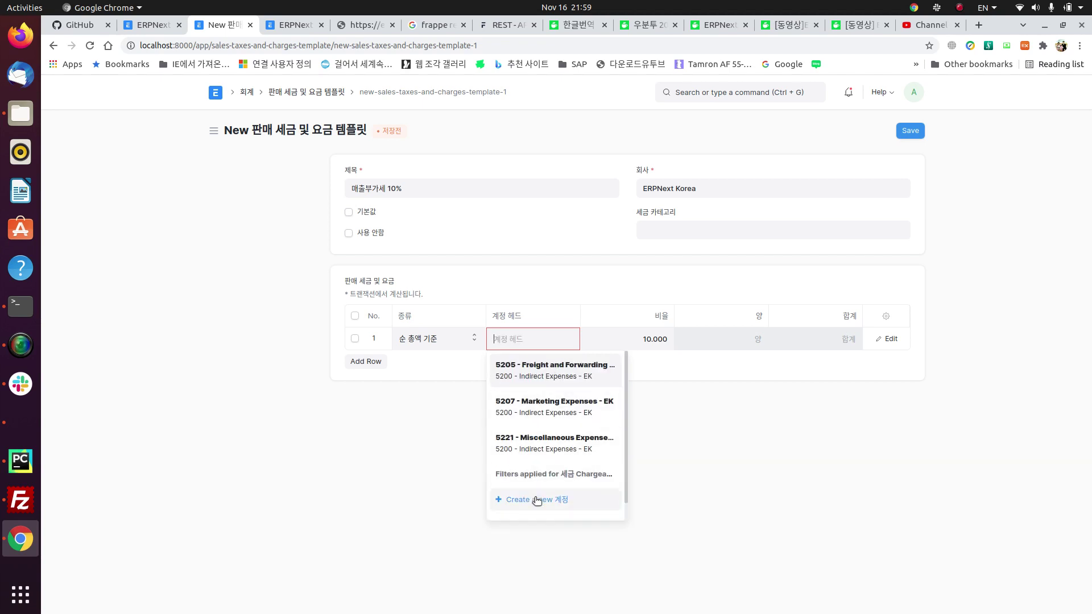
Step: Start a new account named 매출 부가세 under parent 2300 - Duties and Taxes - EK
click(537, 500)
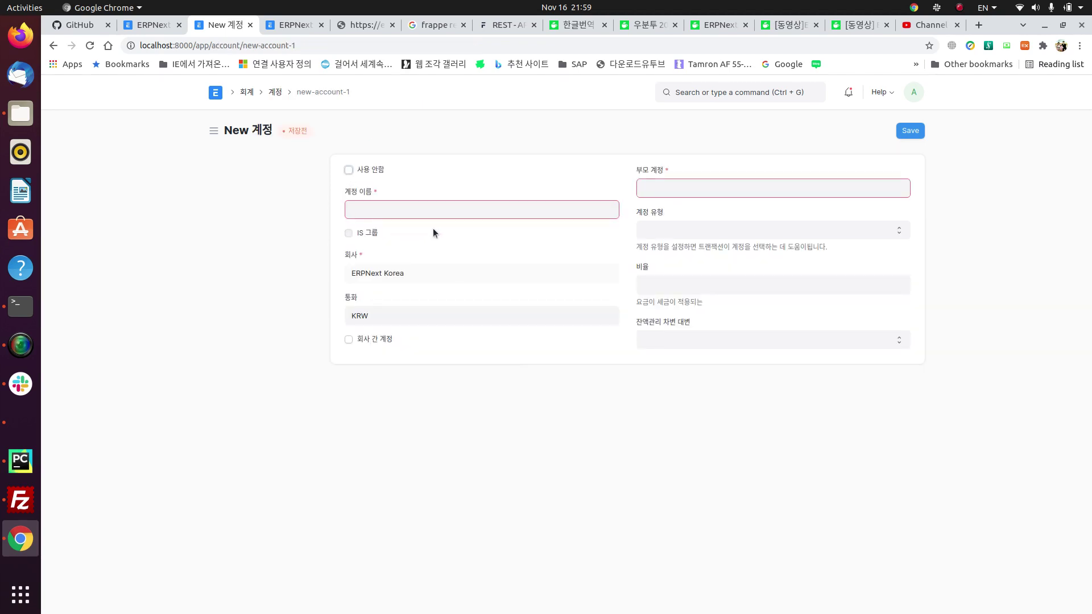
click(682, 185)
scroll(716, 288, down, 5)
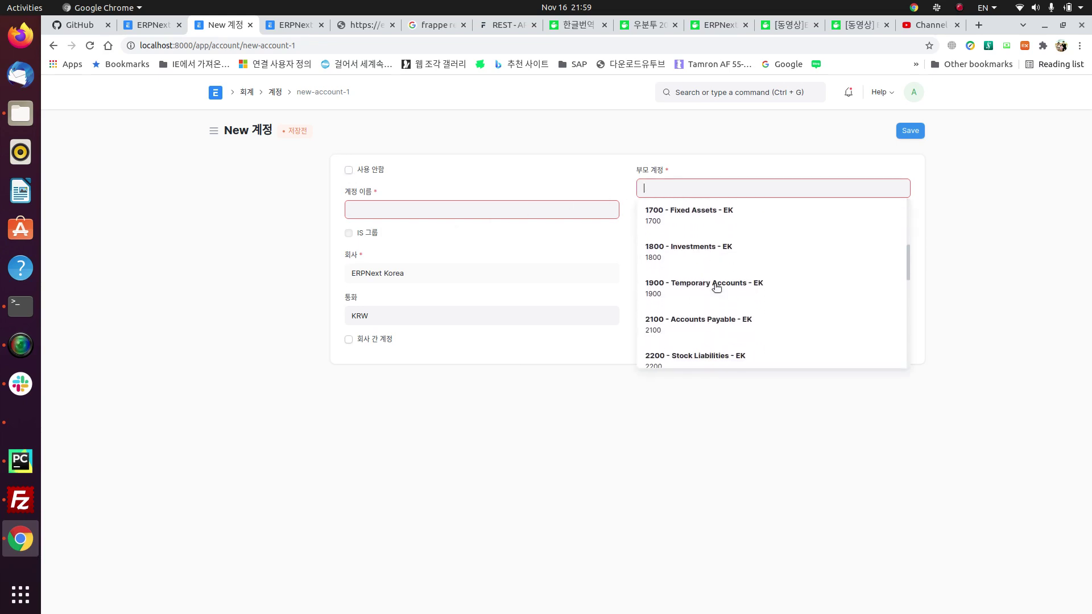
scroll(717, 287, down, 5)
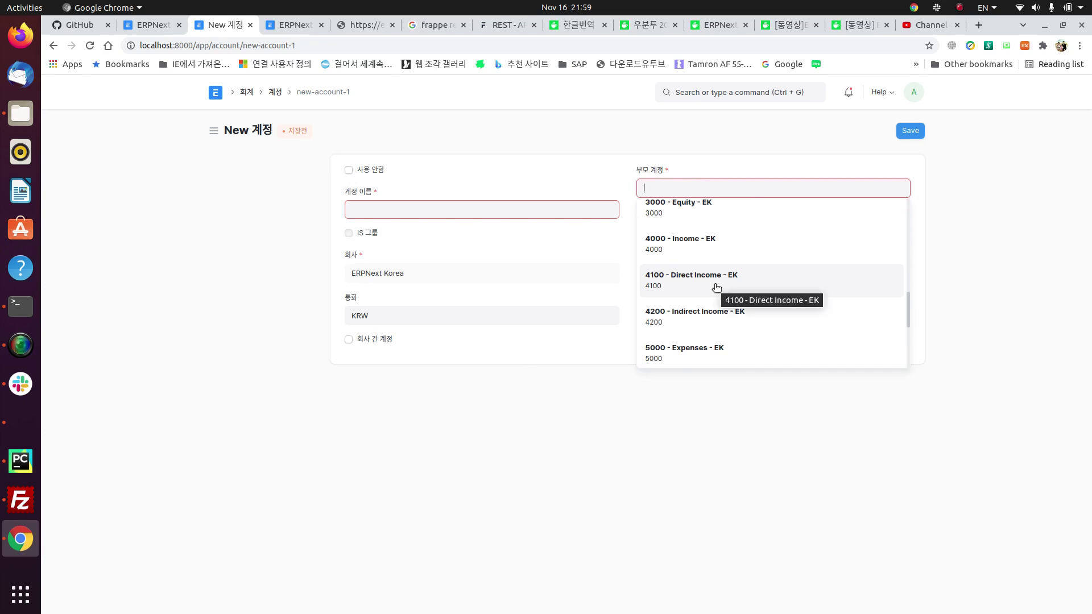
scroll(717, 288, down, 2)
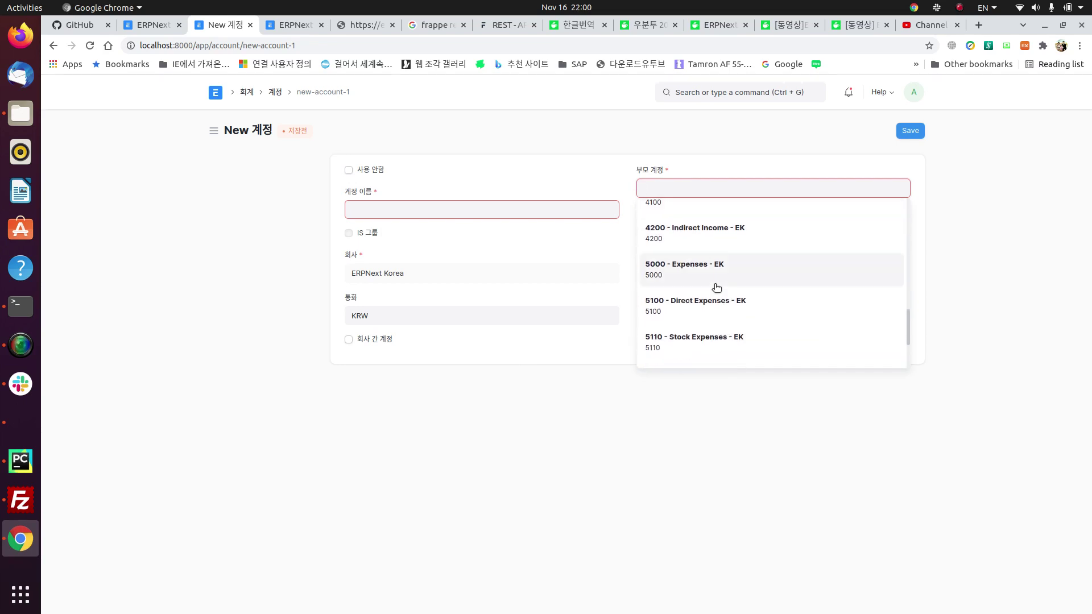
scroll(716, 287, up, 3)
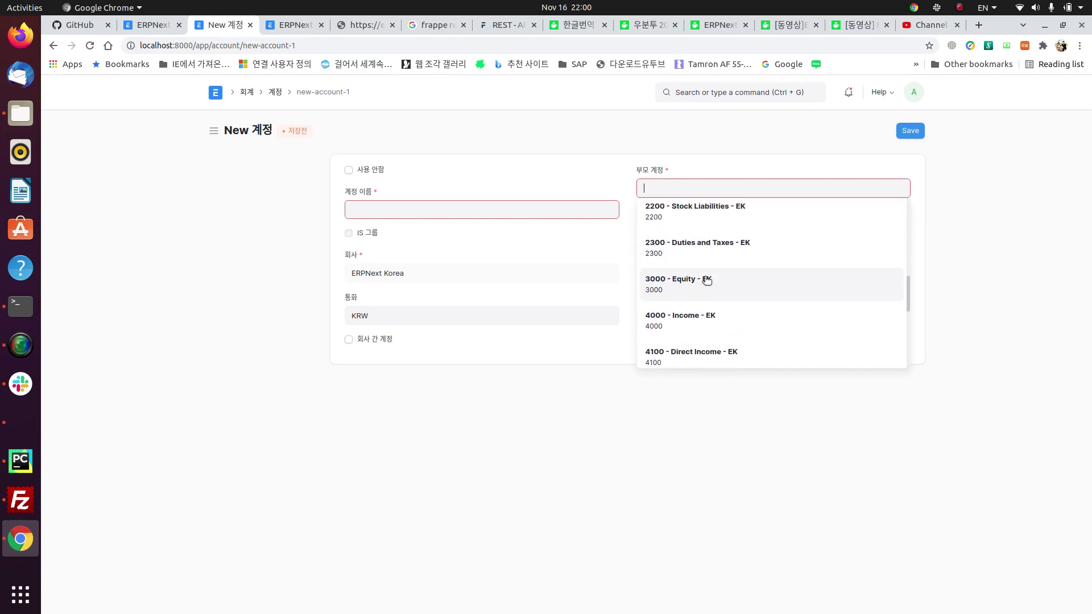
scroll(707, 277, up, 1)
click(723, 290)
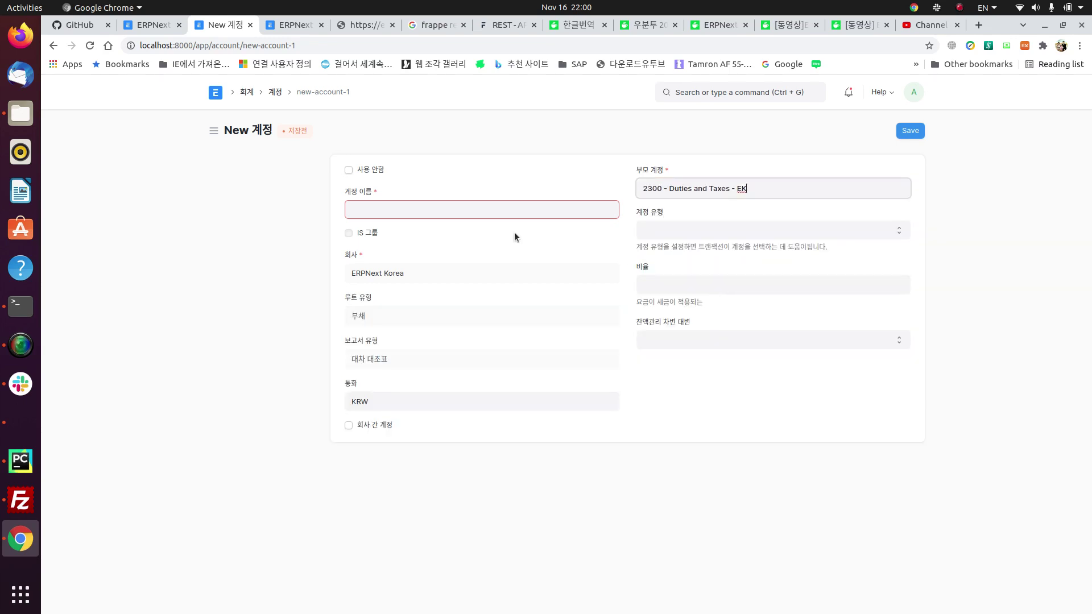
click(423, 214)
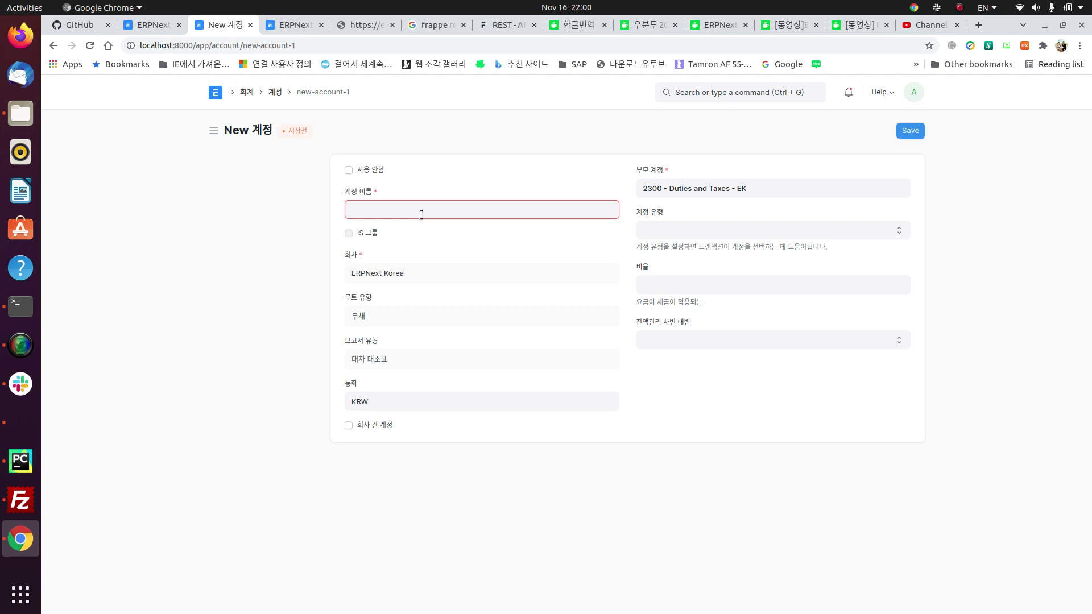
text(Sale)
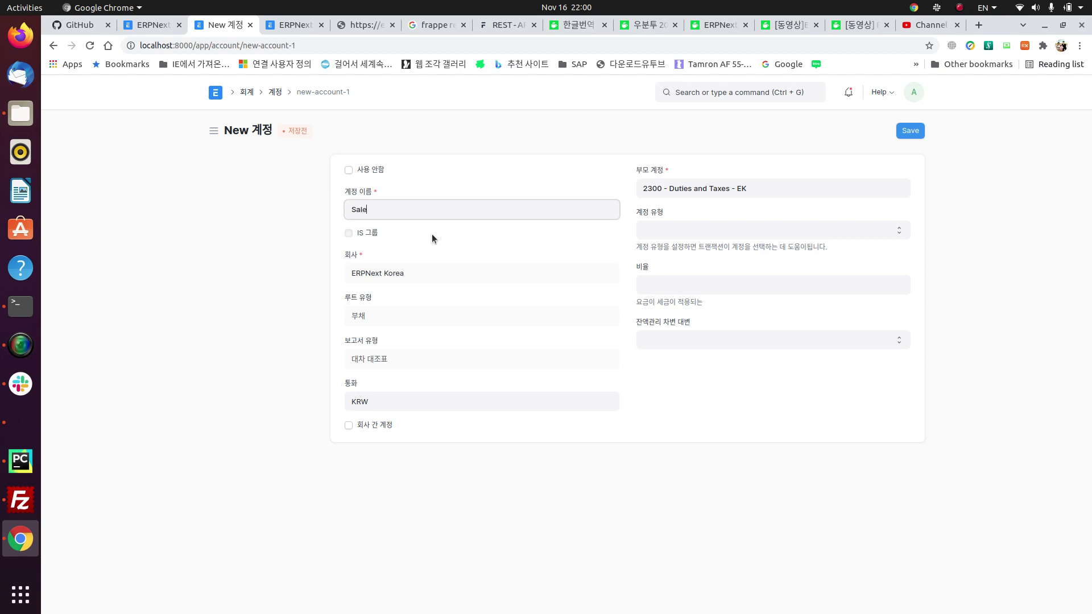
key(BackSpace)
key(BackSpace)
key(BackSpace)
key(BackSpace)
key(Hangul)
text(매출 ㅂㅜ가세)
Step: Make it a 세금-type account with a rate of 10 and save it
click(710, 230)
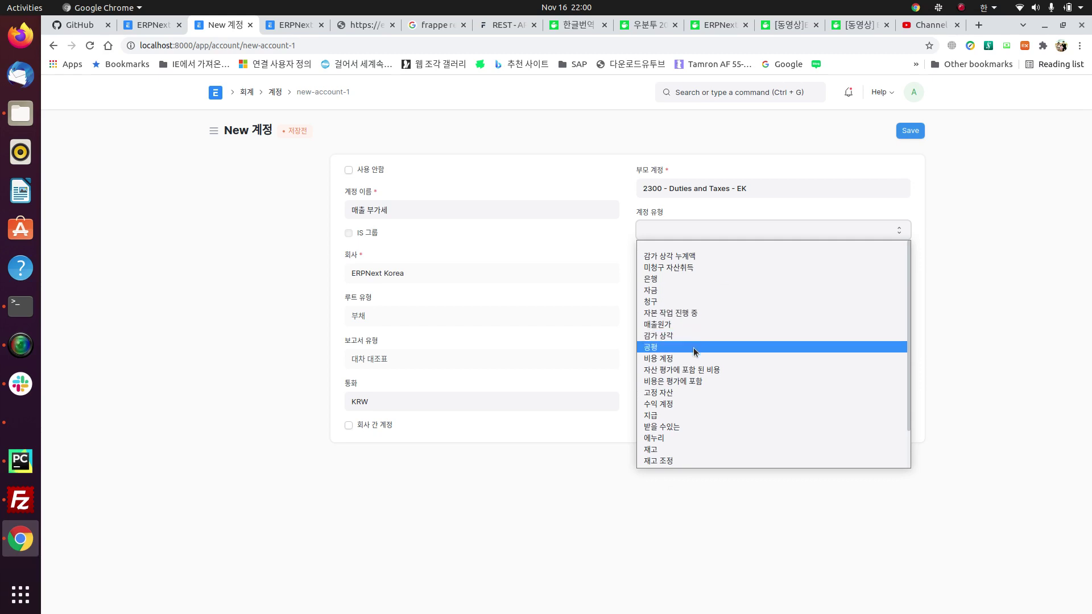
scroll(695, 400, down, 1)
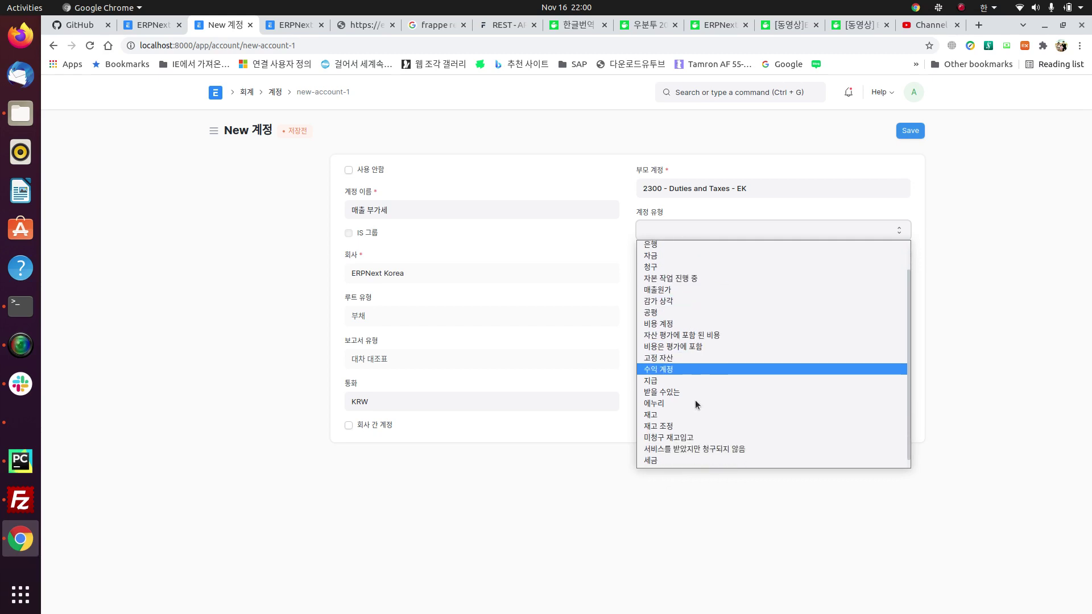
click(664, 458)
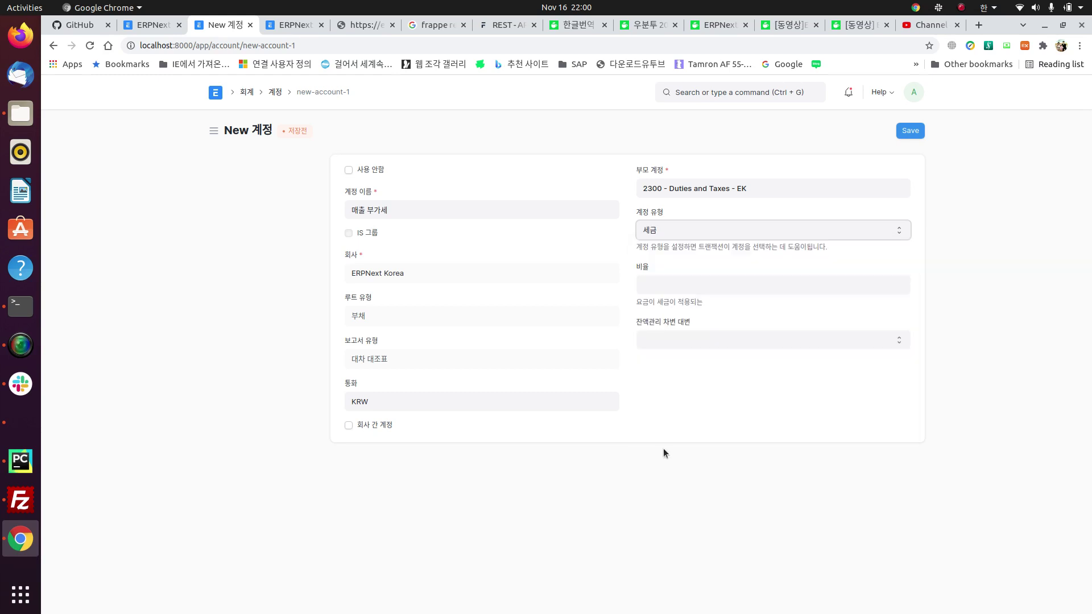
click(684, 287)
text(10)
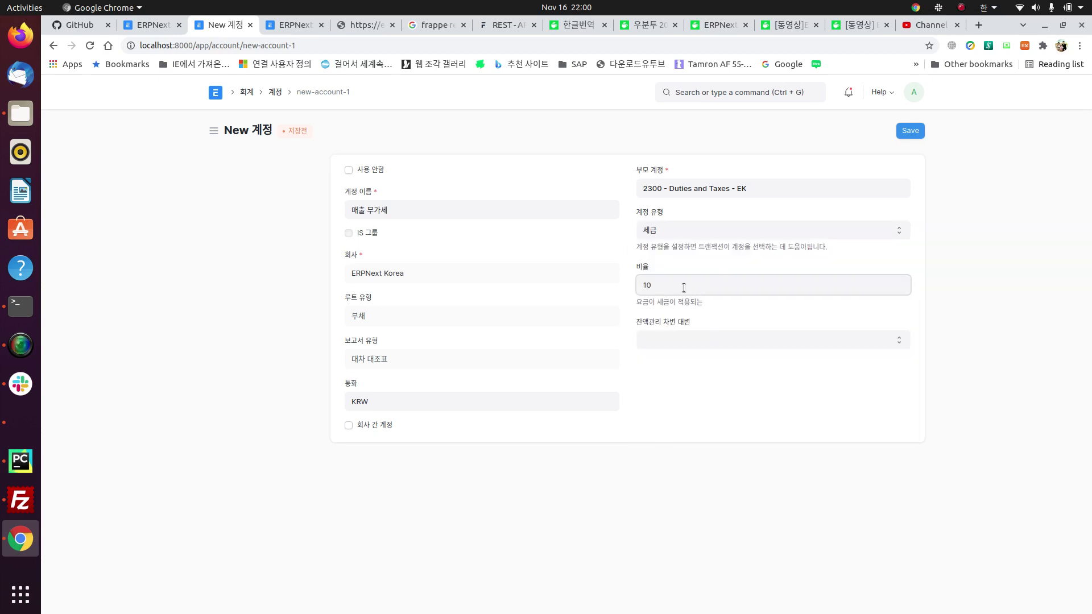
click(692, 419)
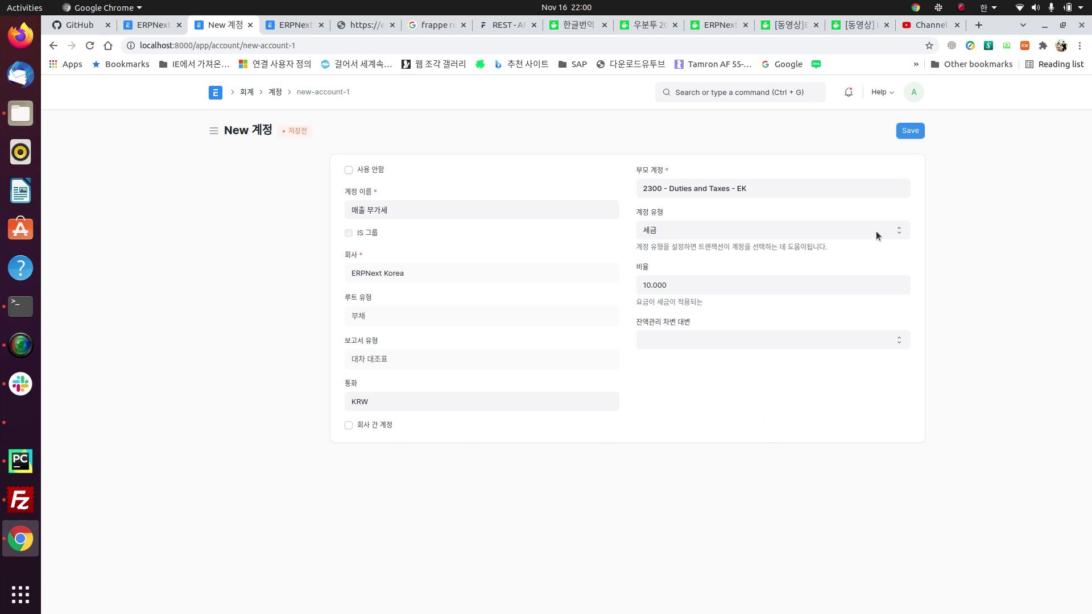
click(917, 132)
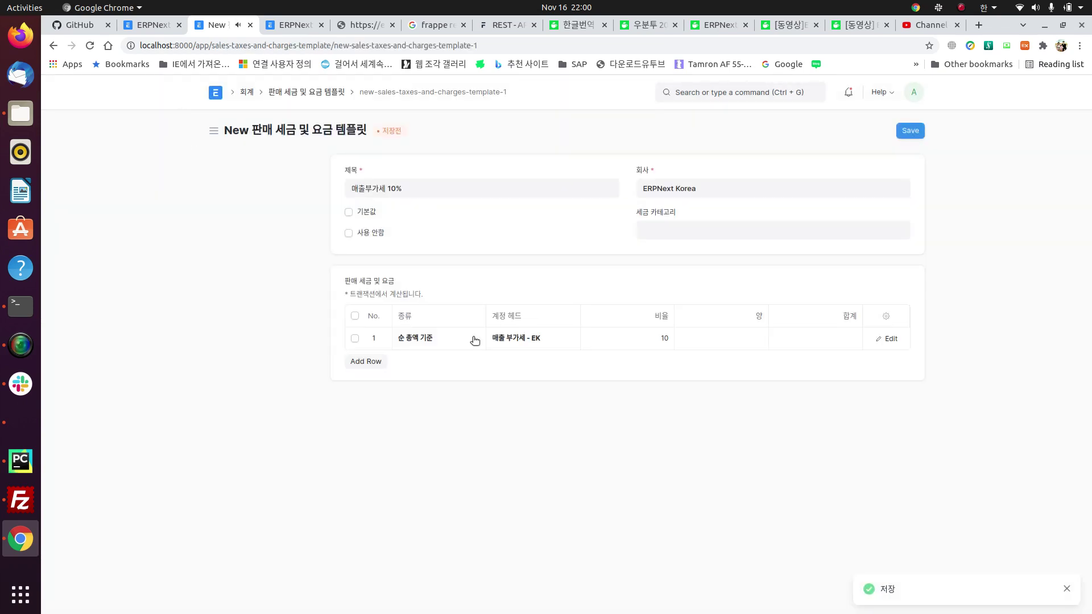
Step: Open the linked 매출 부가세 - EK account and copy the parent number 2300
click(568, 340)
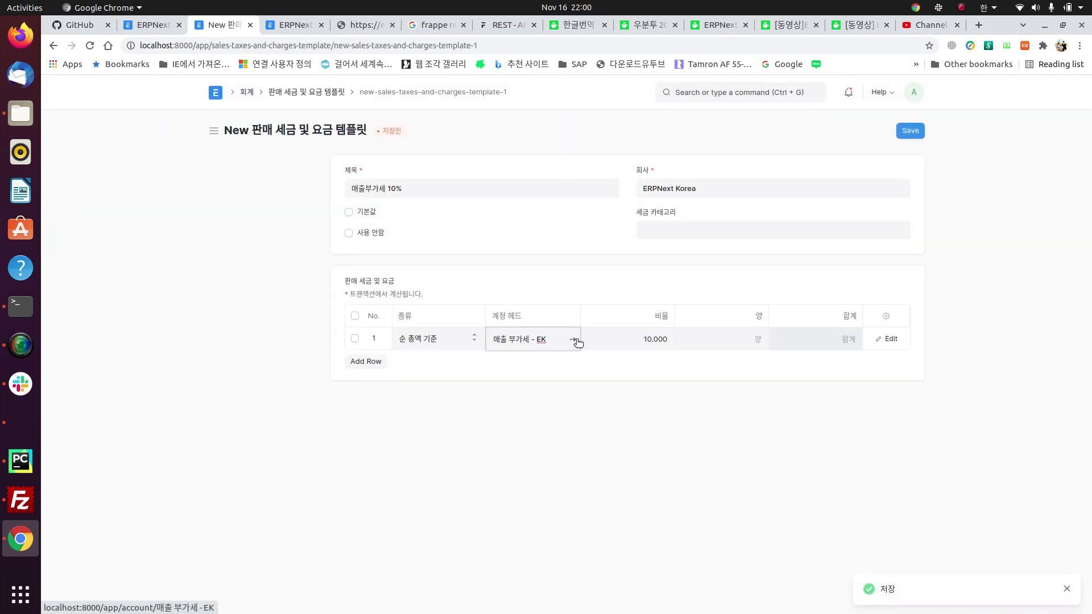
click(575, 341)
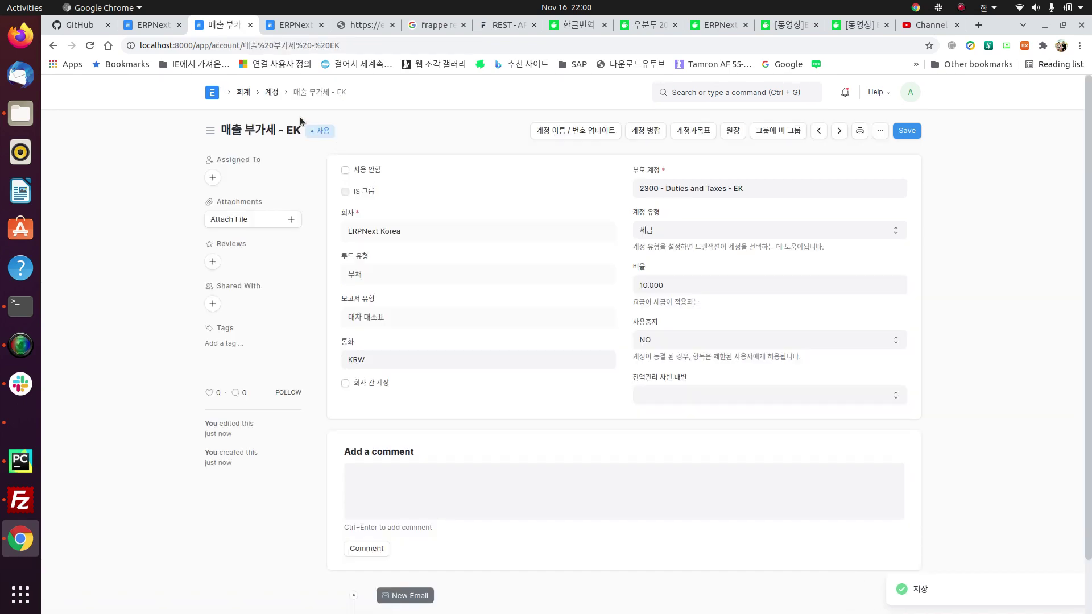
click(581, 130)
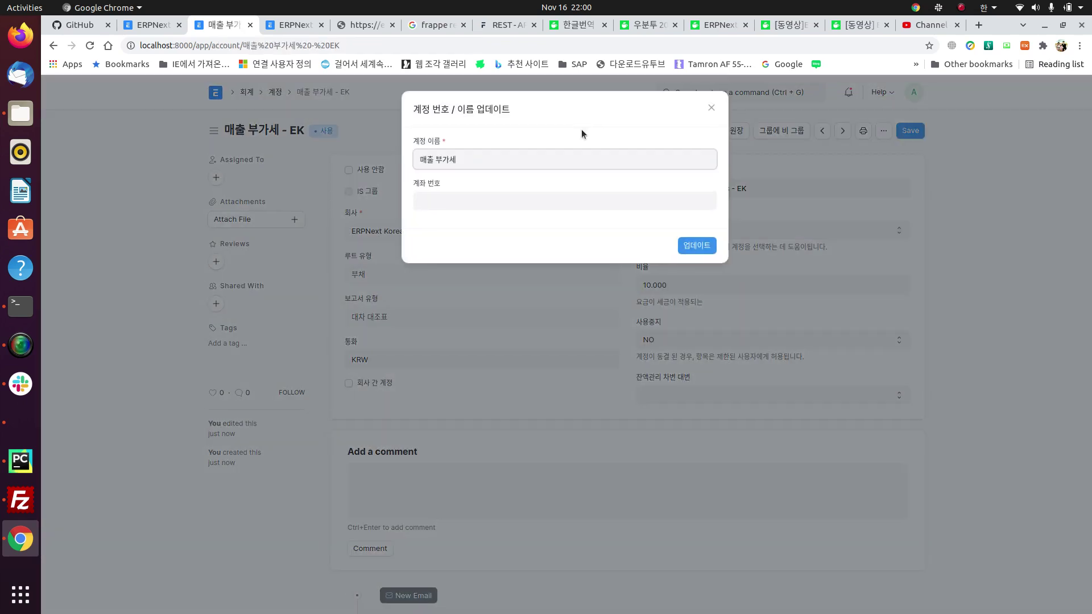
key(Escape)
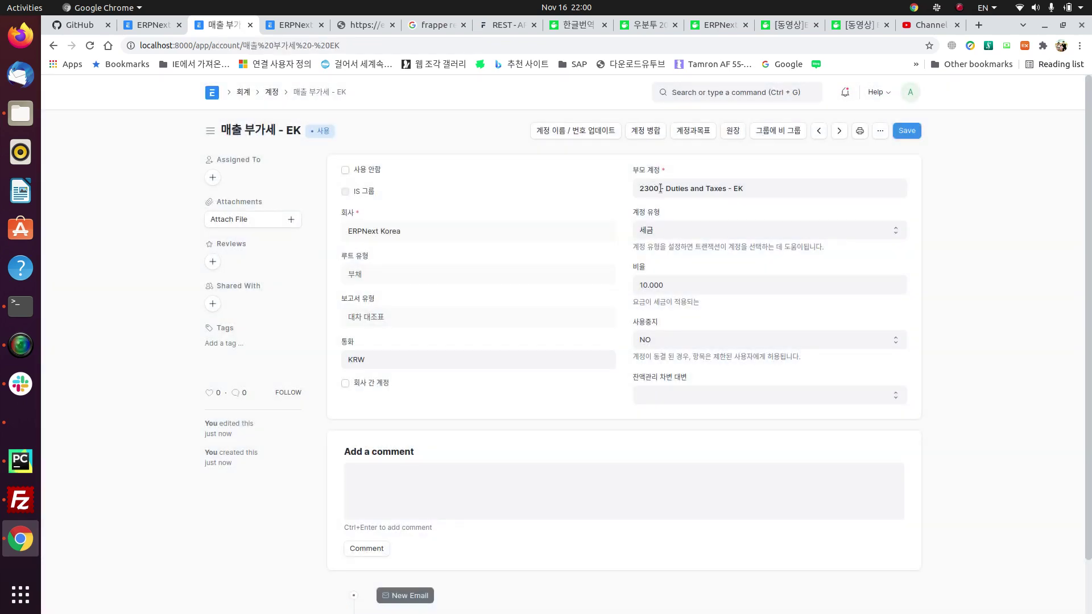
double_click(653, 189)
key(ctrl+c)
Step: Renumber the account to 2399 so it becomes 2399 - 매출 부가세 - EK, and save
click(577, 130)
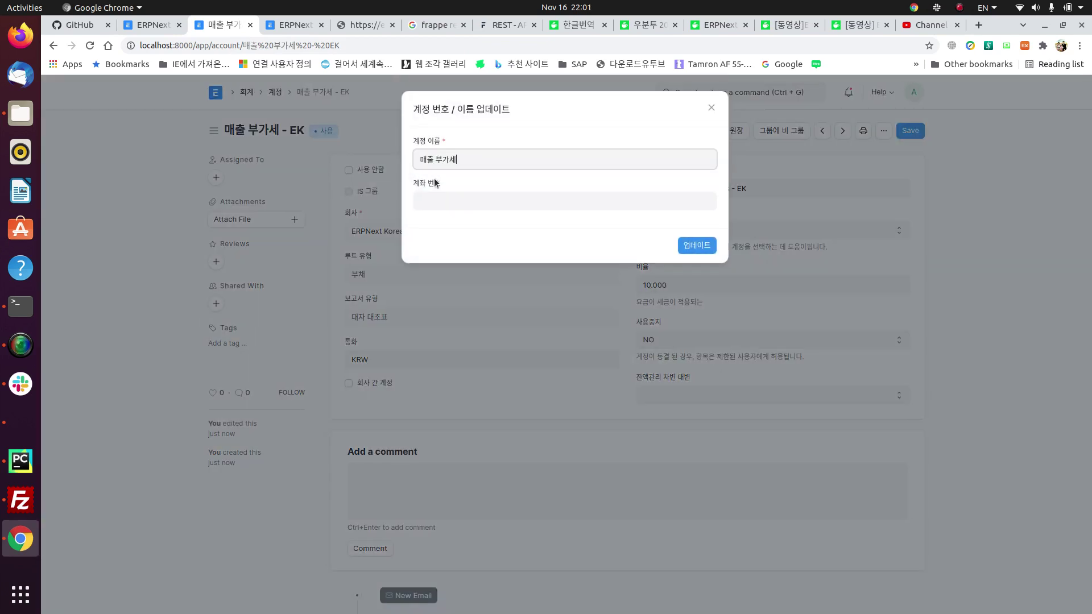
click(510, 196)
key(ctrl+v)
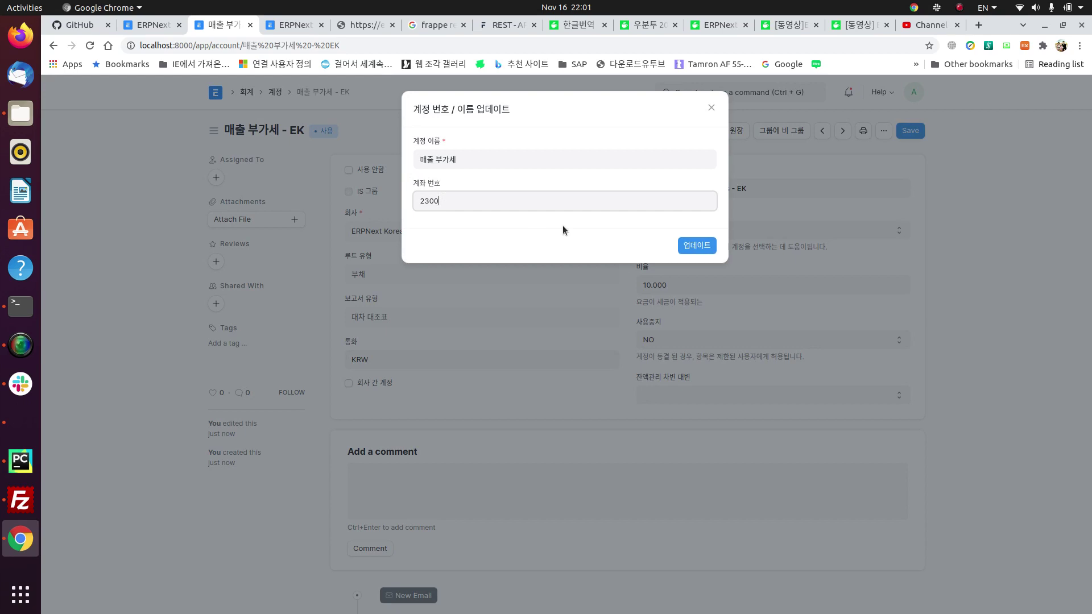
key(BackSpace)
key(BackSpace)
text(11)
text(99)
click(697, 247)
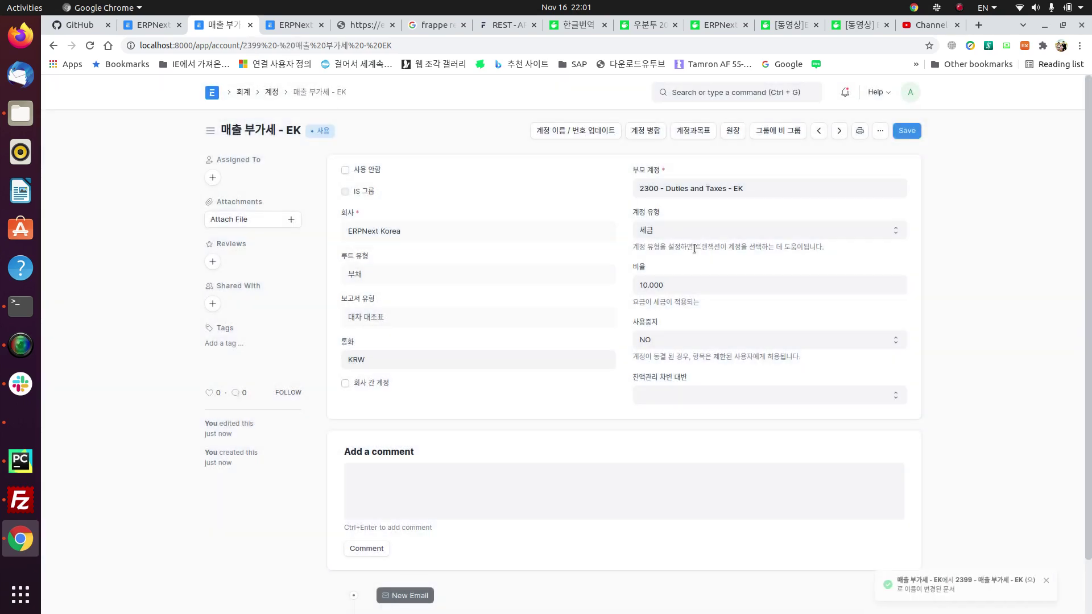
click(912, 131)
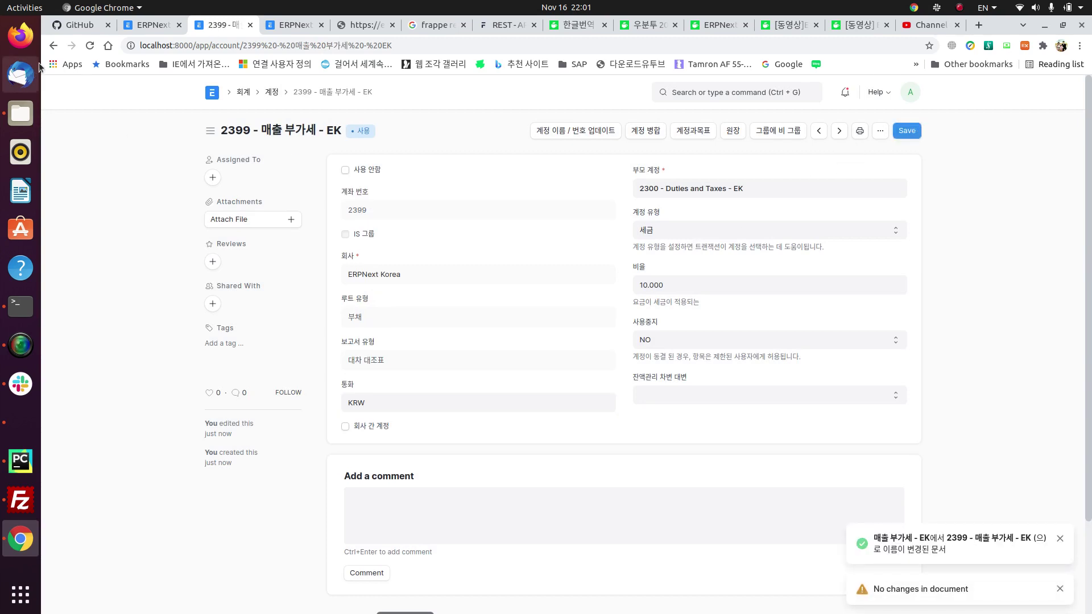
click(53, 46)
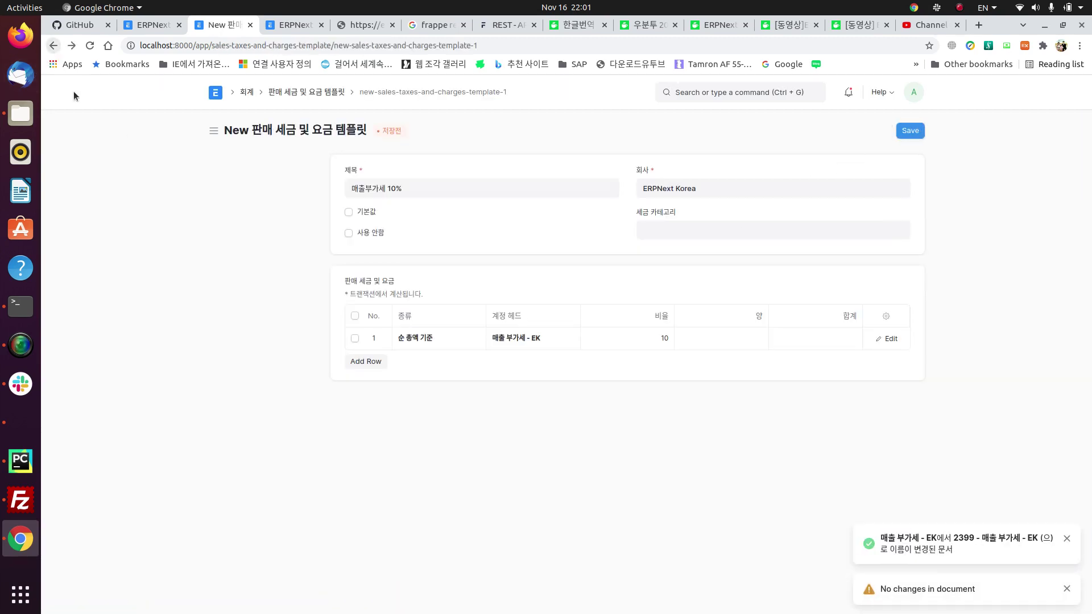
Step: Set the tax row's account head to 2399 - 매출 부가세 - EK, mark the template default, and save
click(562, 342)
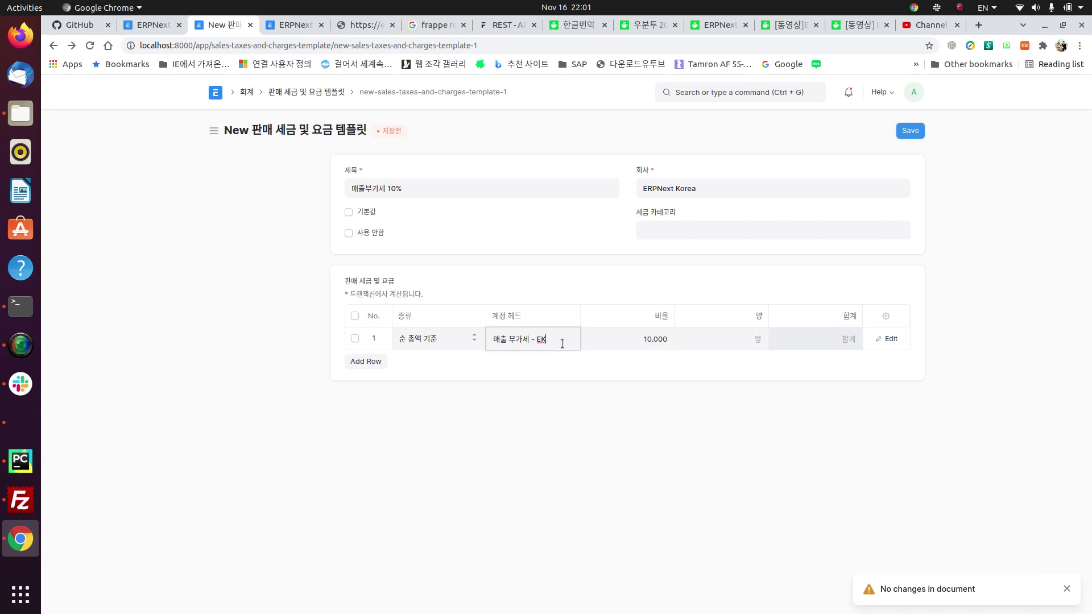
key(BackSpace)
key(BackSpace)
key(BackSpace)
key(BackSpace)
key(BackSpace)
key(BackSpace)
key(BackSpace)
key(BackSpace)
key(BackSpace)
key(BackSpace)
key(BackSpace)
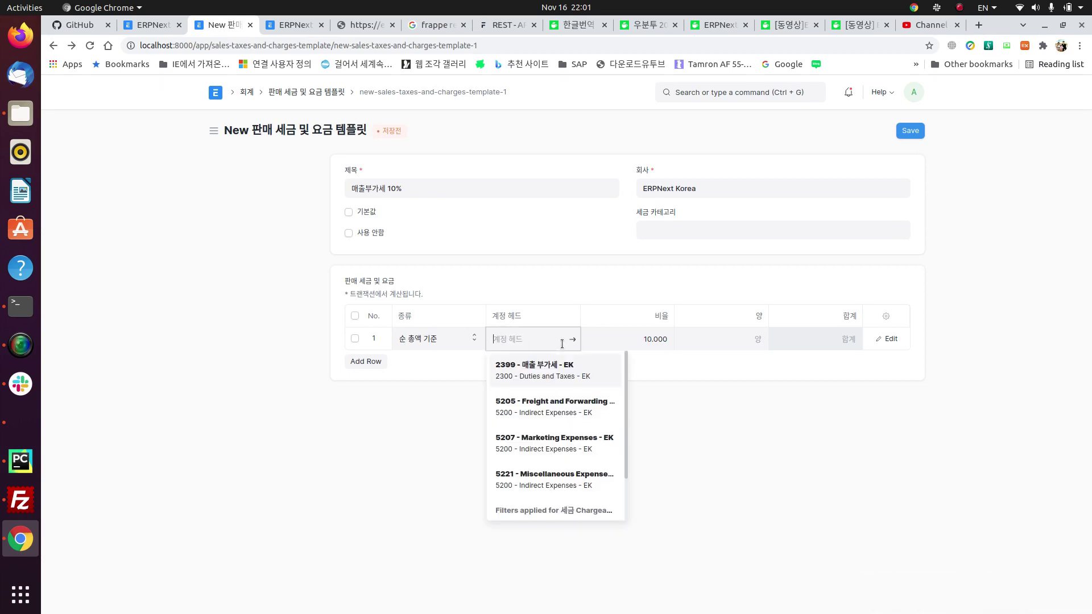
click(569, 365)
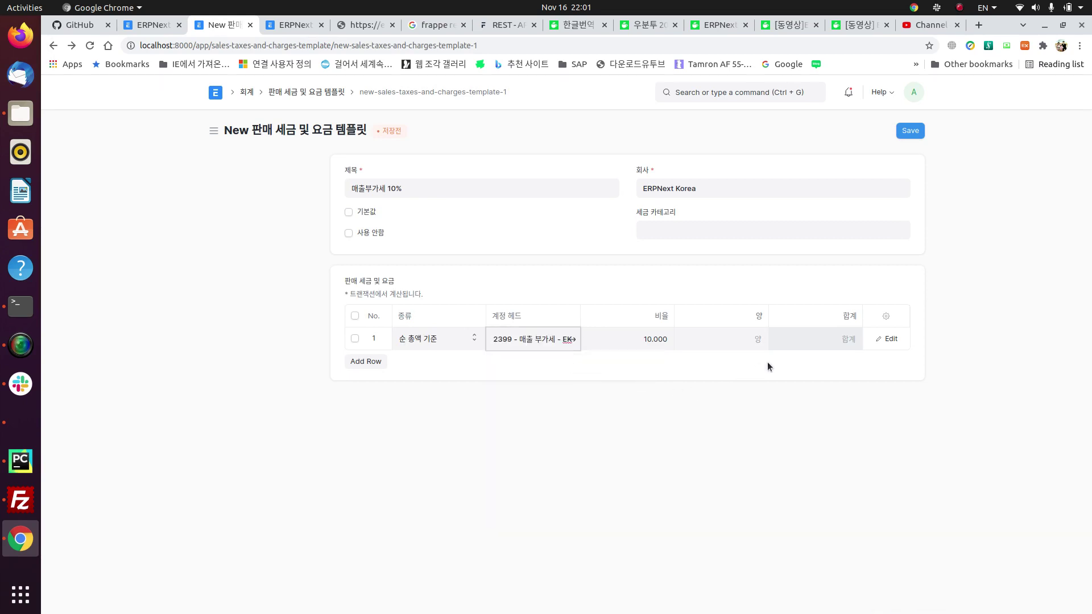
click(349, 212)
click(915, 130)
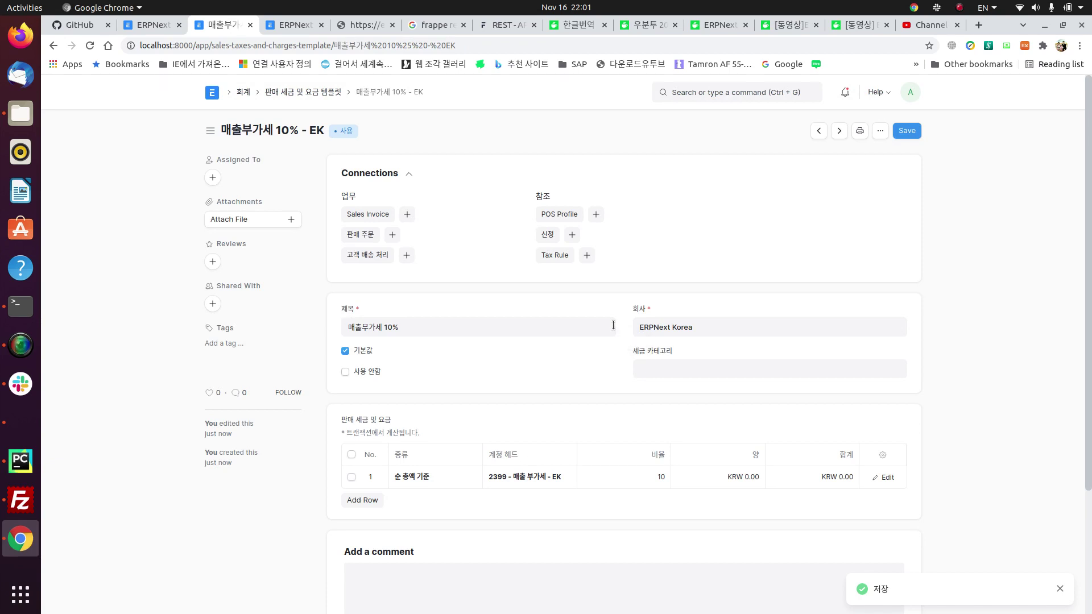
click(910, 132)
right_click(54, 47)
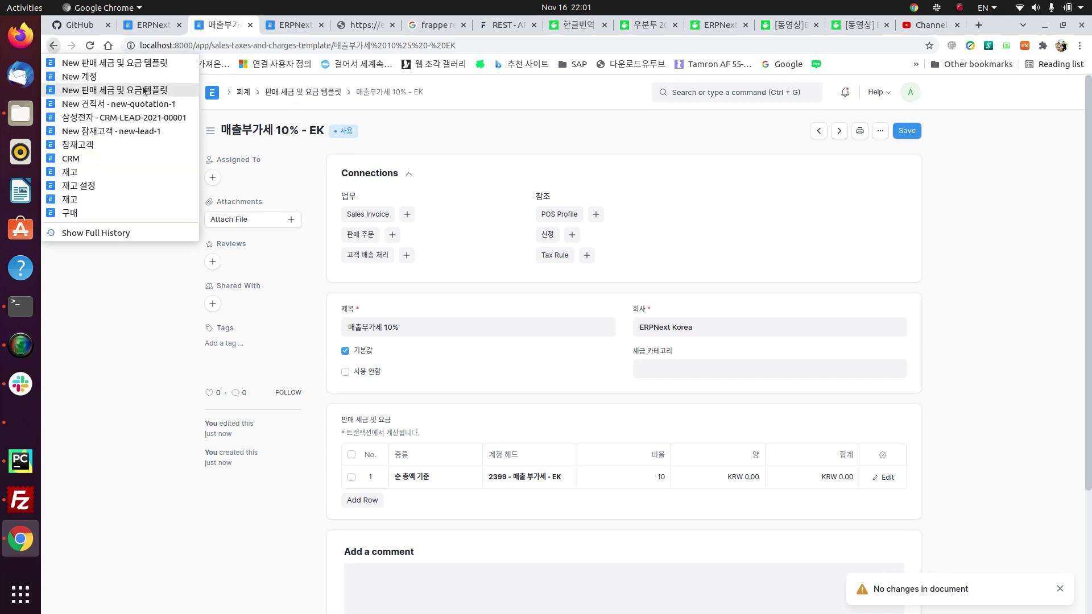
click(138, 104)
Step: Apply the 매출부가세 10% - EK sales tax template, bringing the quotation total to KRW 110,000
scroll(487, 337, up, 4)
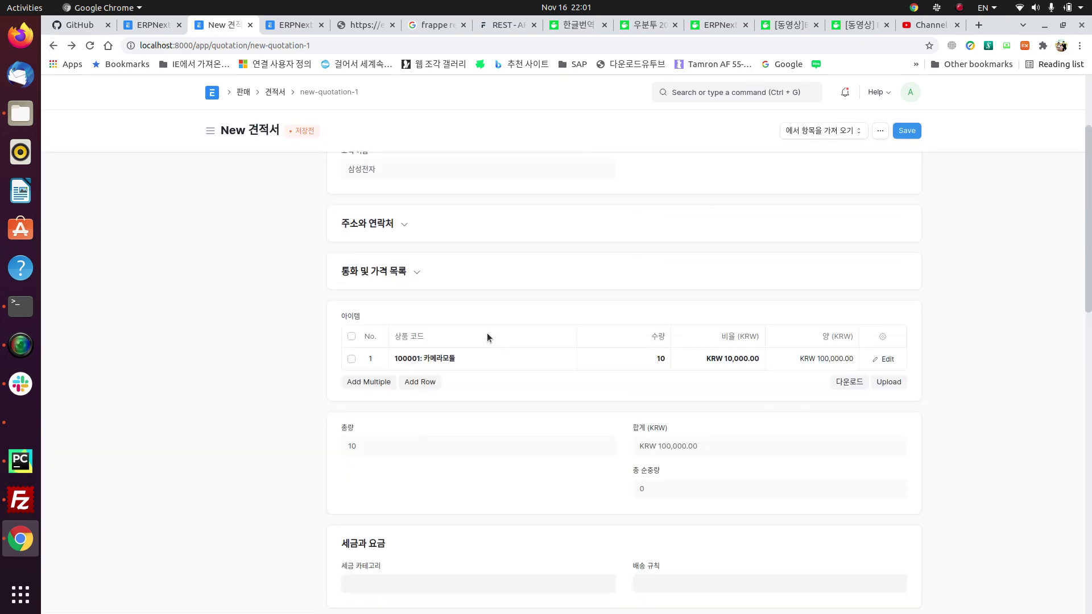
scroll(487, 335, down, 5)
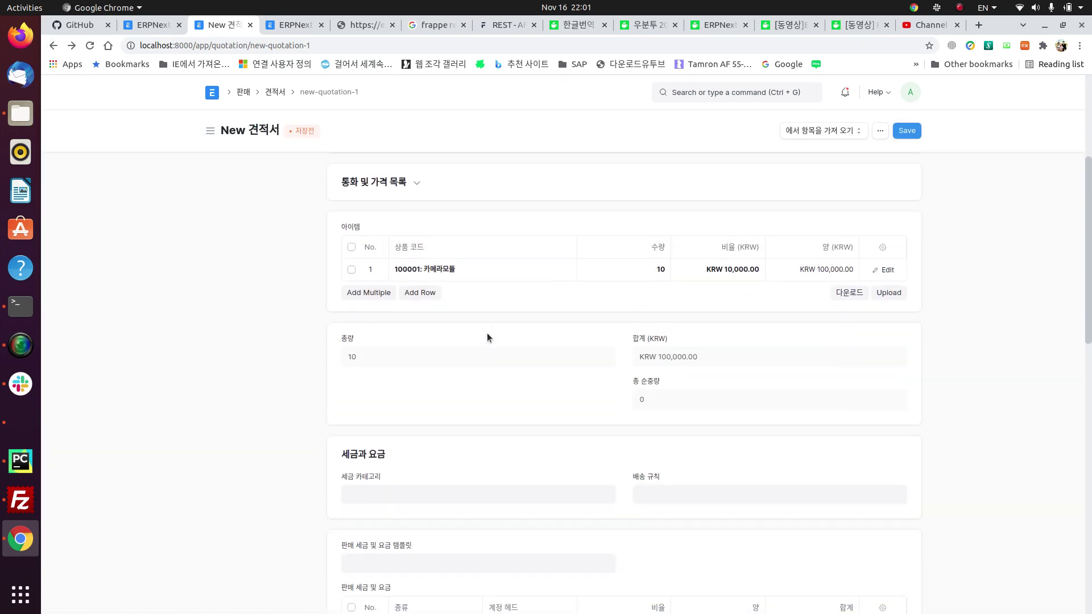
click(442, 376)
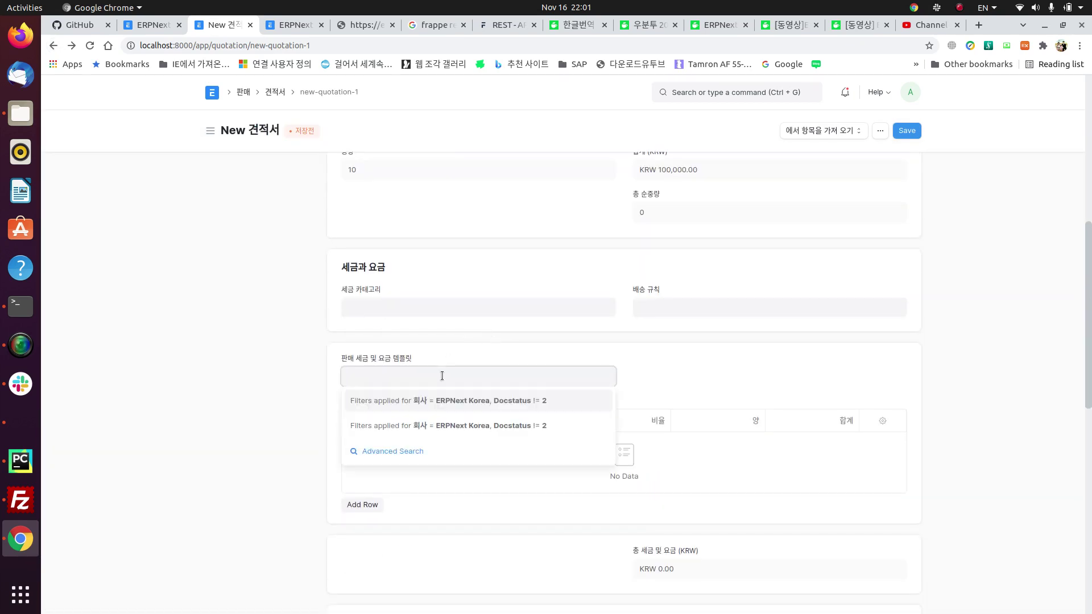
key(Return)
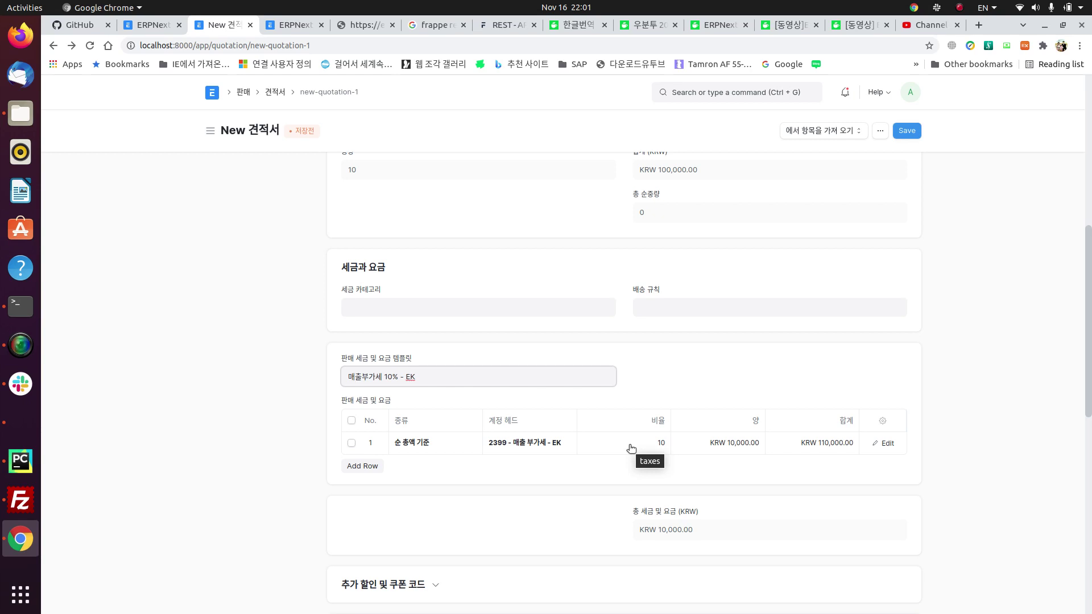
Step: Start a new payment terms template from the quotation's 지불 조건 템플릿 field
scroll(610, 530, down, 5)
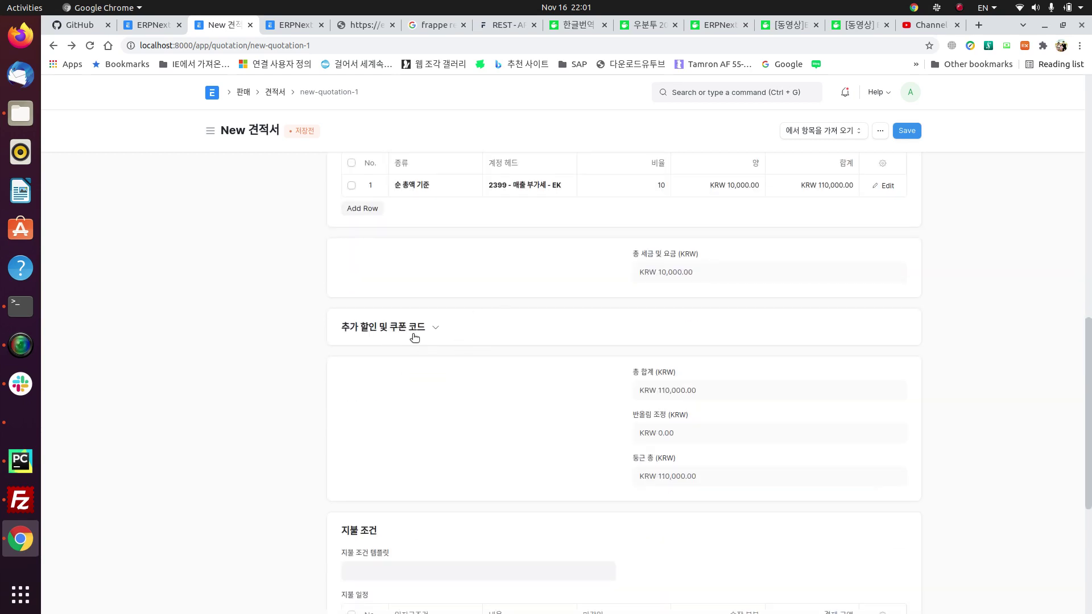
click(438, 328)
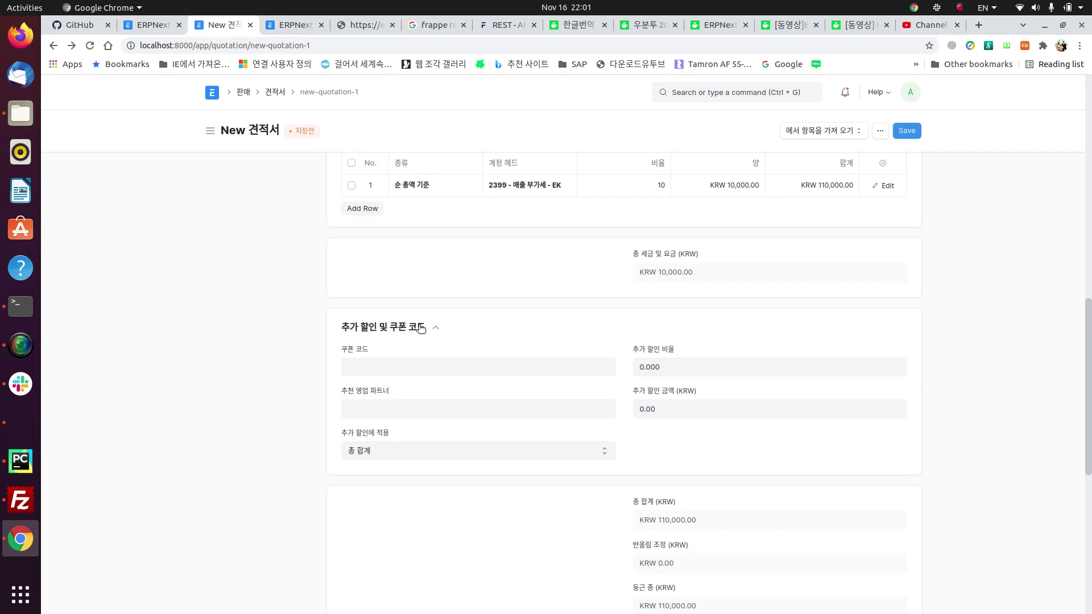
click(439, 328)
scroll(542, 399, down, 4)
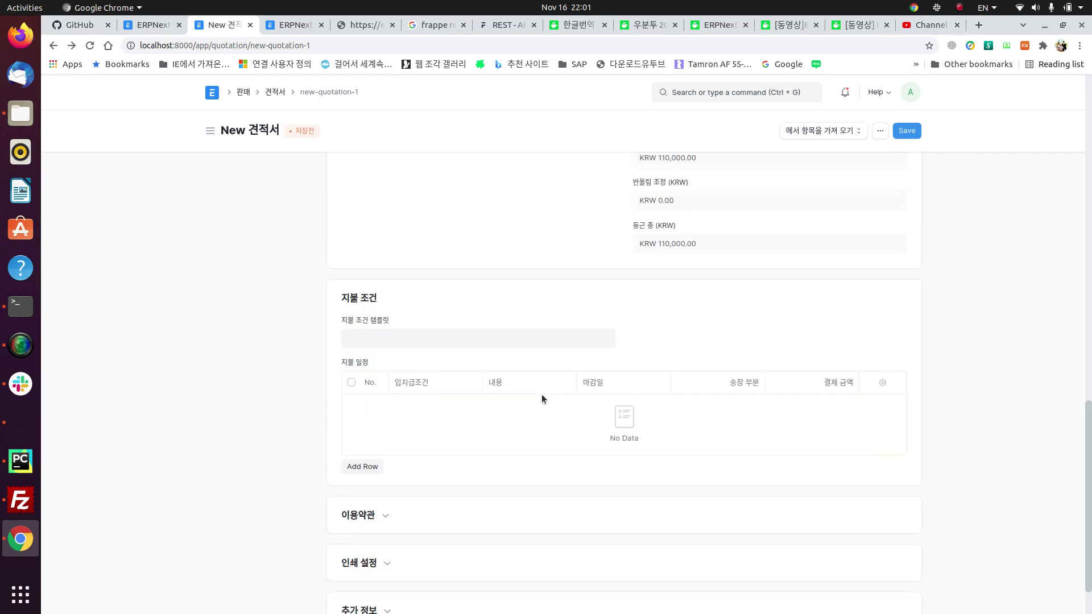
click(438, 338)
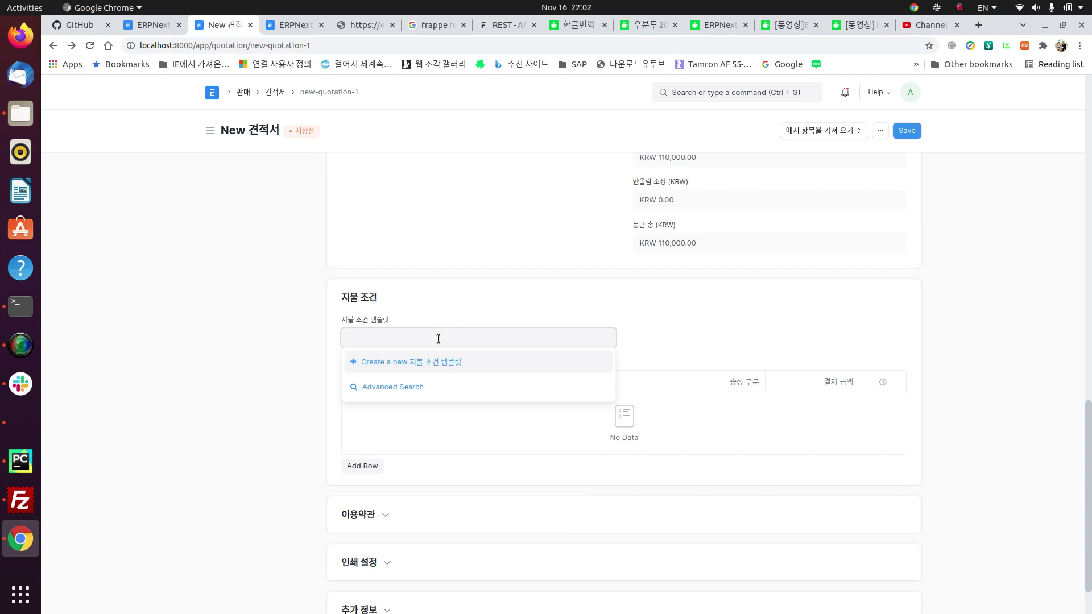
click(417, 365)
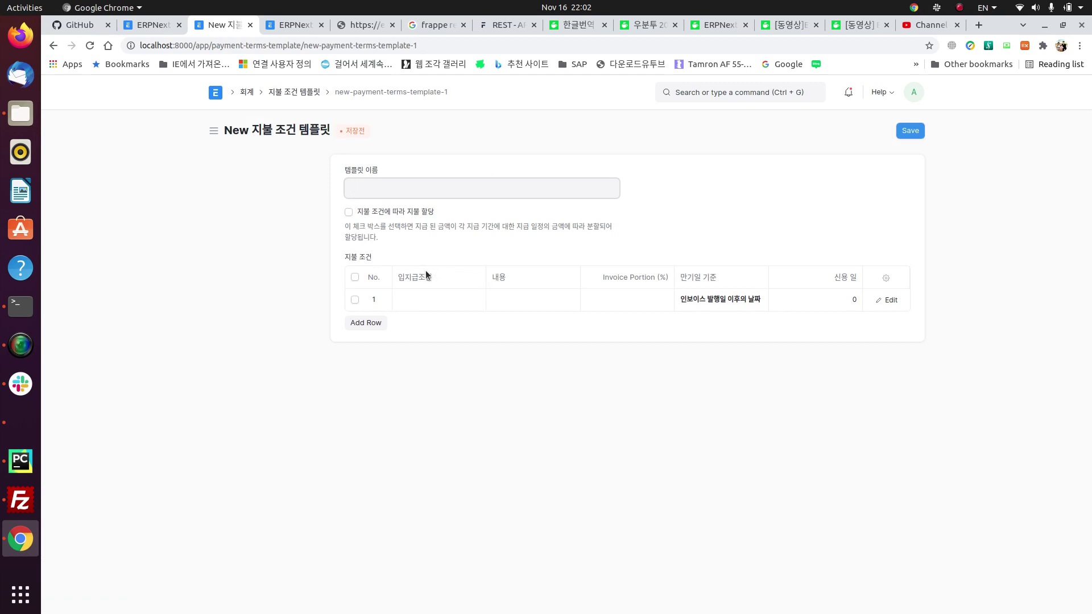
Step: Name the payment terms template 세금계산서 기준 60일
text(p)
key(BackSpace)
key(super+space)
text(ㅔ)
key(BackSpace)
text(세)
key(BackSpace)
key(BackSpace)
text(ㅇ)
key(BackSpace)
text(세금계산서 ㄱ)
text(기준 )
text(60 일)
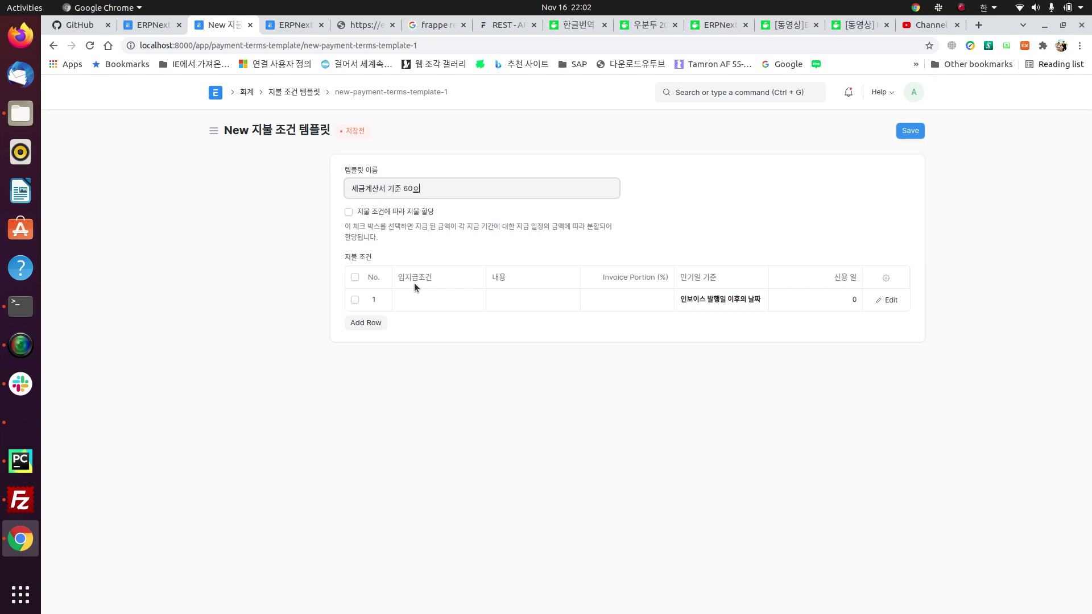
Step: Add three payment term rows with invoice portions 30, 30 and 40
click(449, 295)
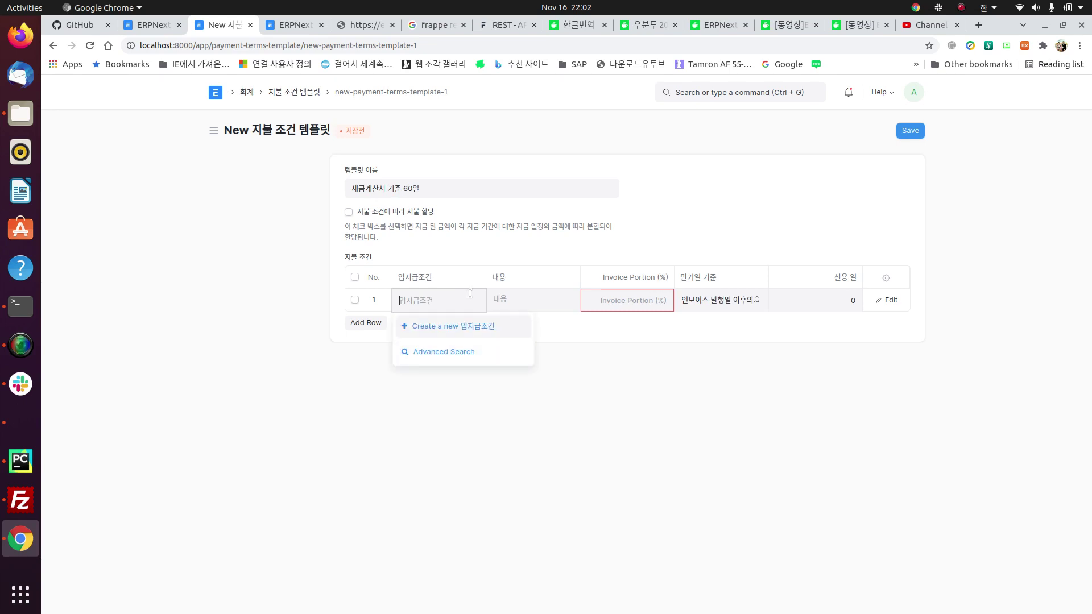
click(608, 293)
text(100)
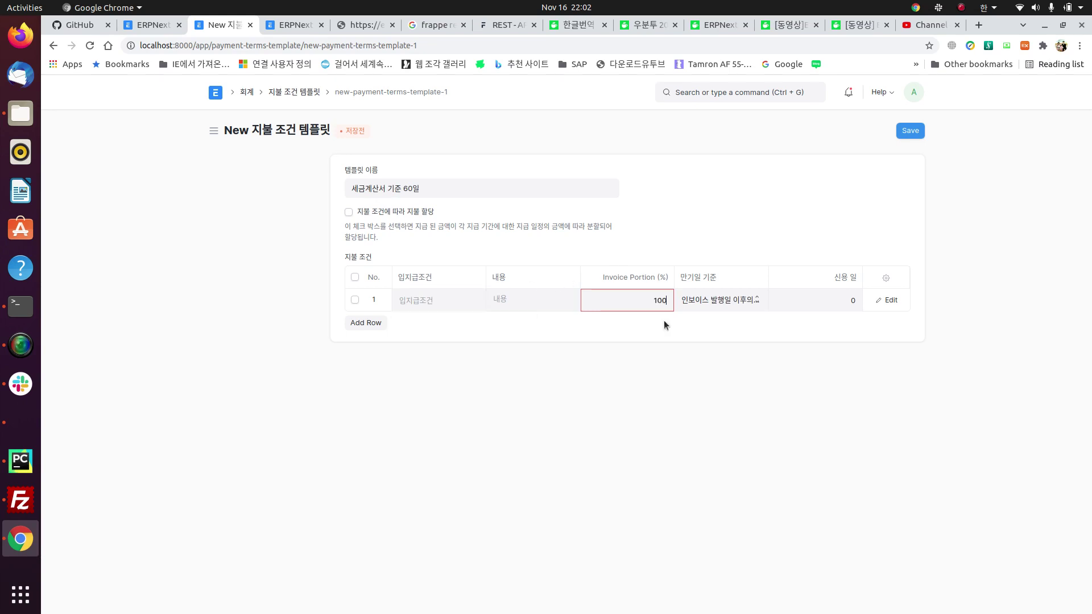
key(BackSpace)
key(BackSpace)
key(BackSpace)
text(30)
click(365, 322)
click(641, 317)
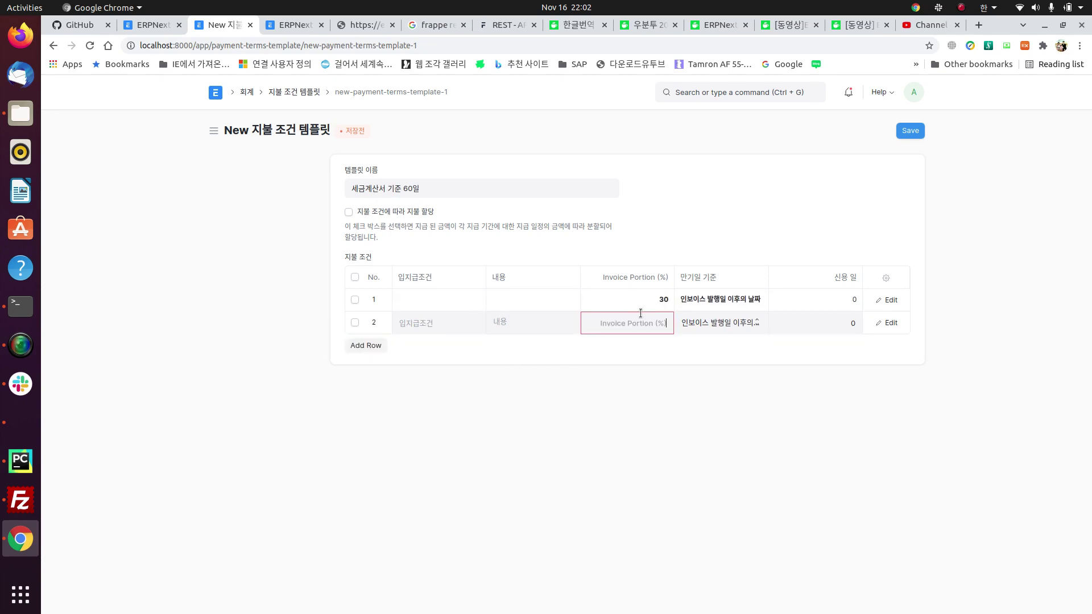
text(30)
click(366, 348)
click(629, 349)
text(40)
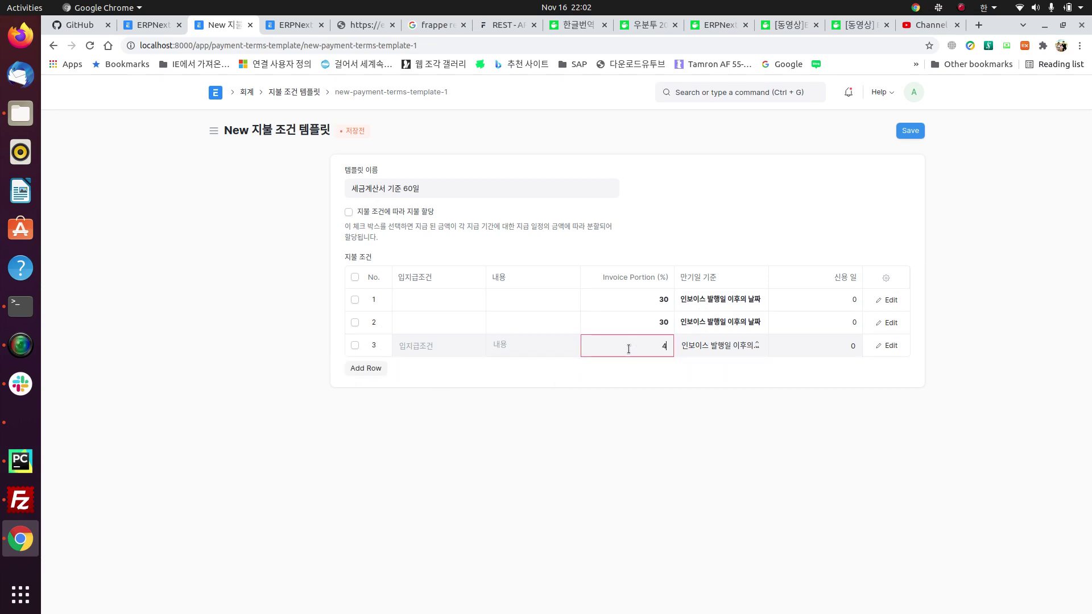
Step: Set the rows' credit days to 30, 90 and 120, keeping the invoice-date due-date basis
click(829, 300)
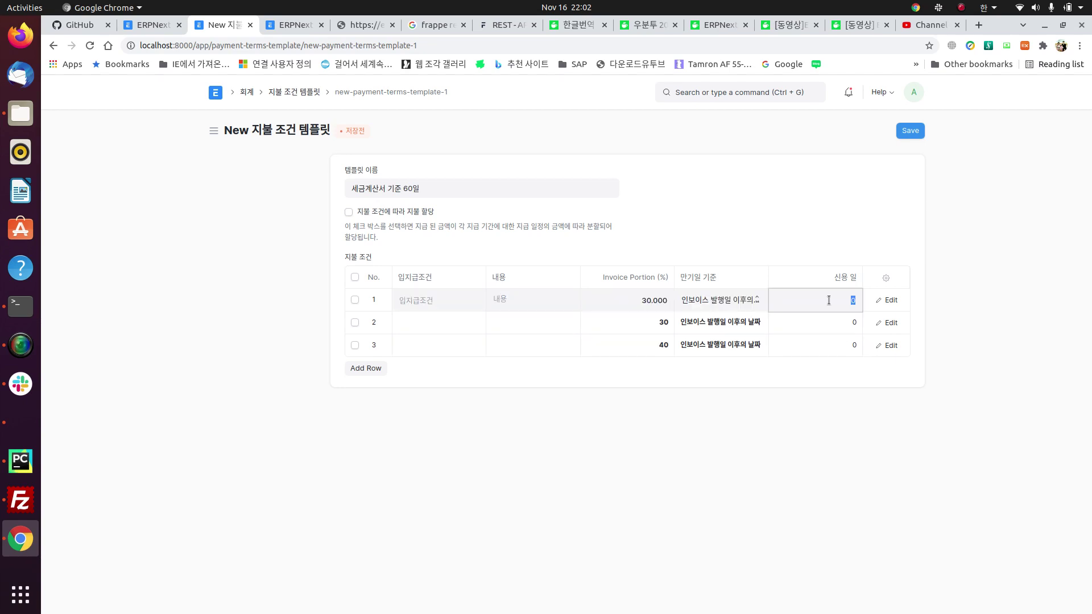
text(30)
click(836, 326)
text(90)
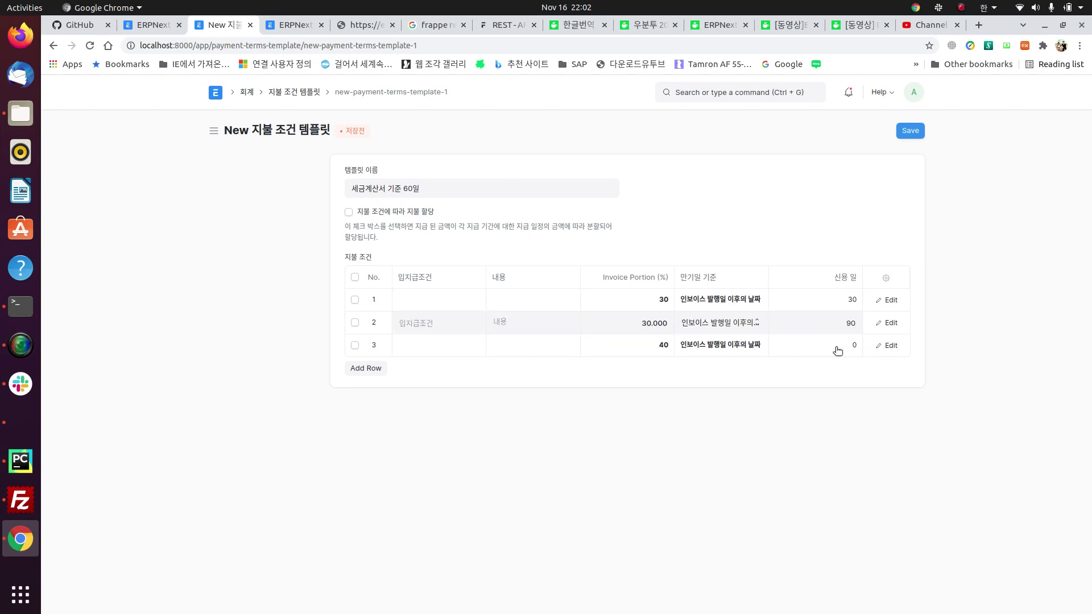
click(836, 347)
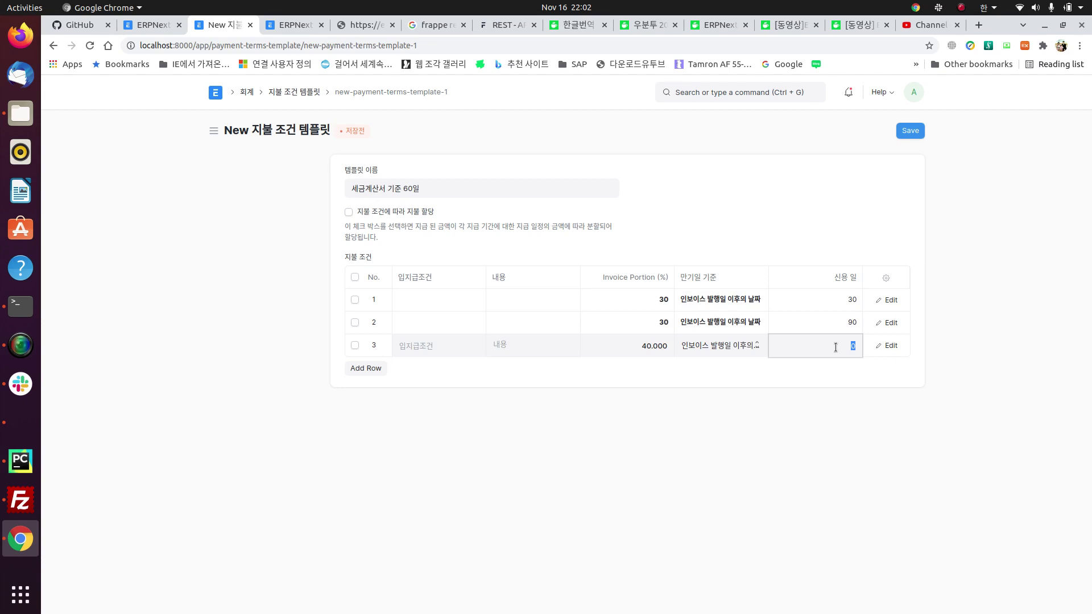
text(120)
click(536, 298)
click(442, 305)
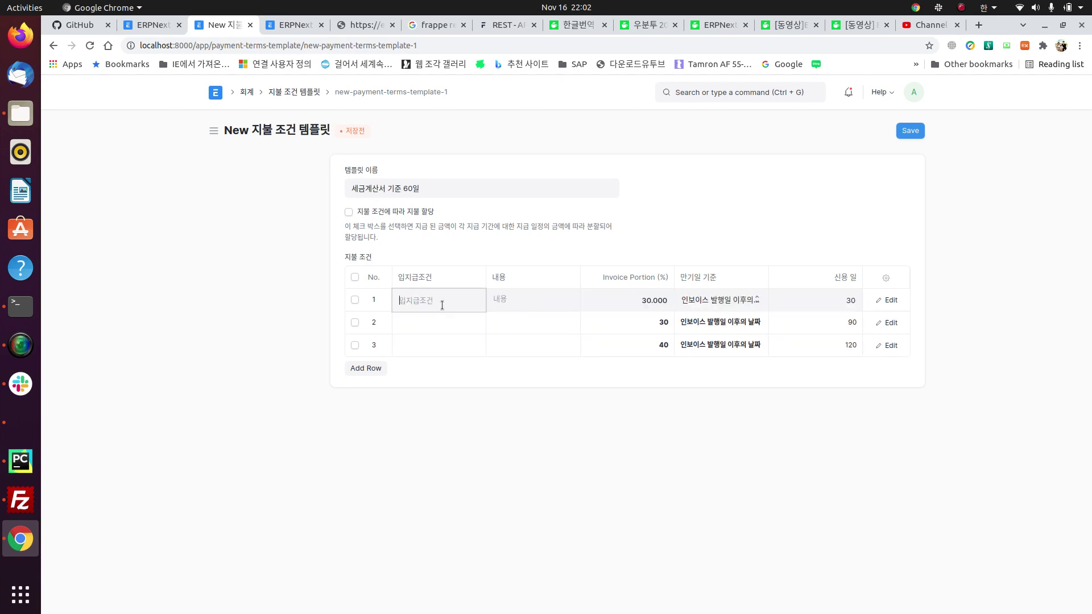
click(508, 303)
click(740, 302)
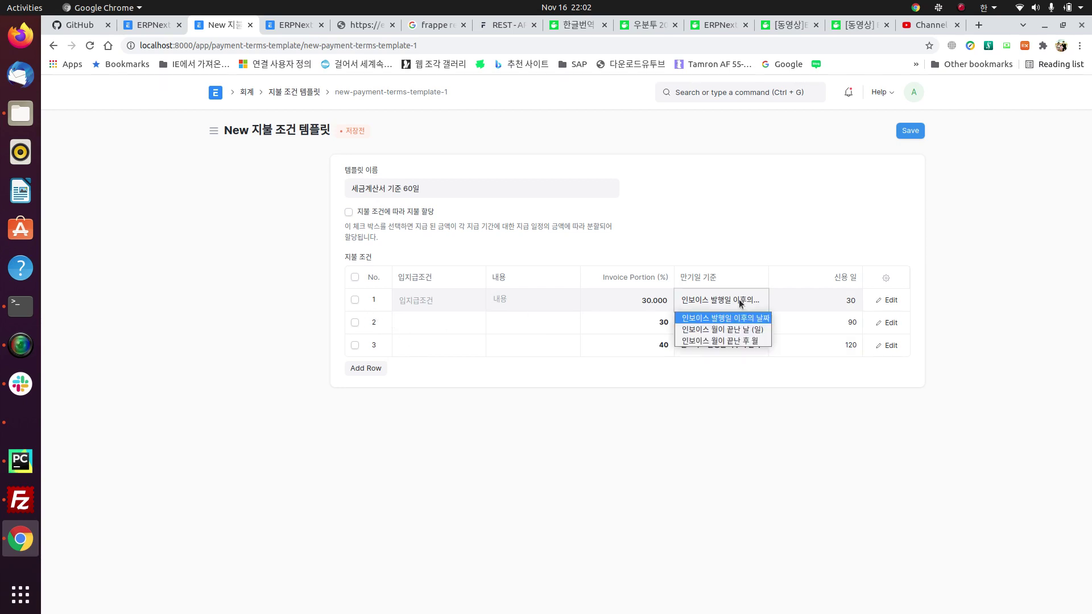
click(739, 299)
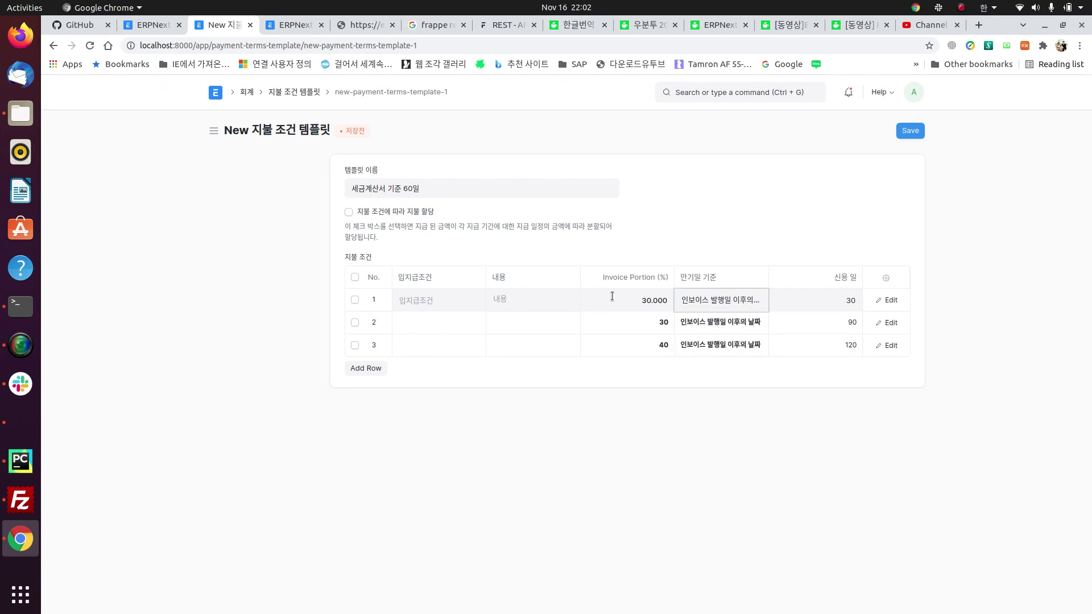
click(431, 307)
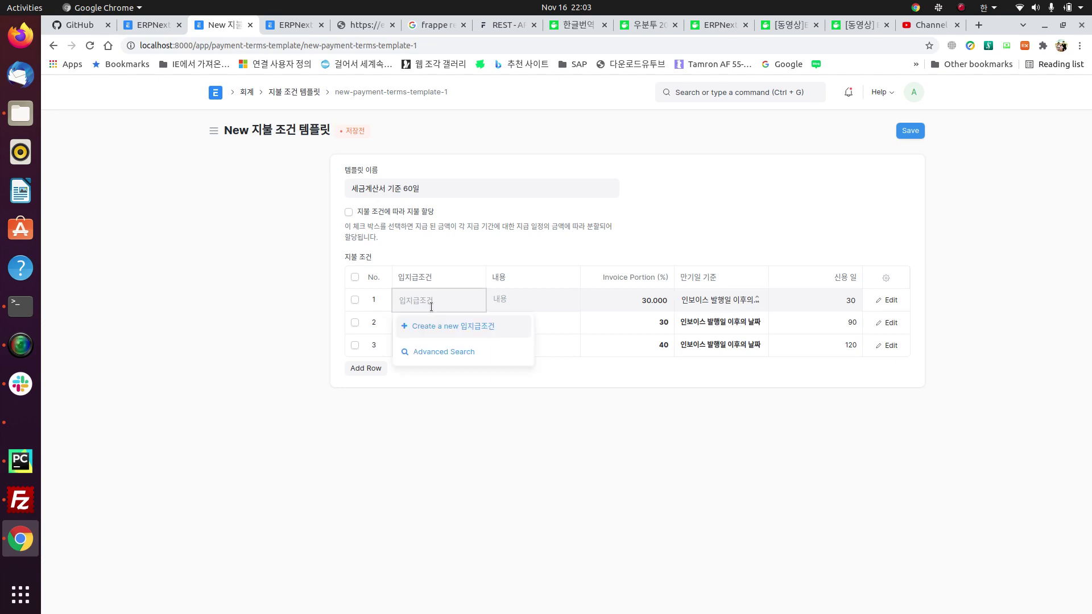
Step: Delete payment term rows 2 and 3 and set row 1's invoice portion to 100
click(354, 323)
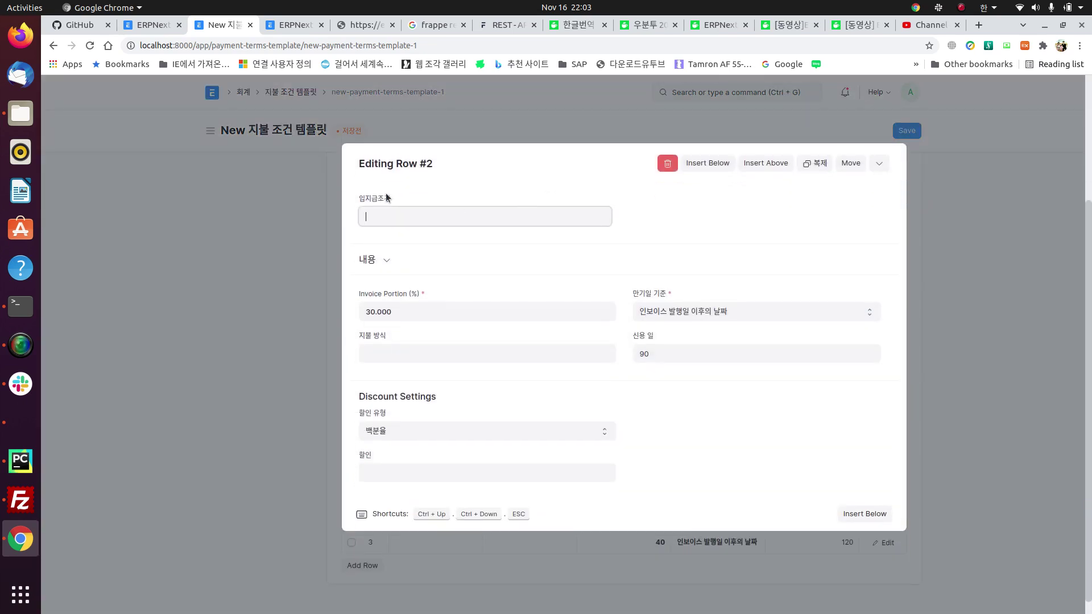
key(Escape)
click(355, 323)
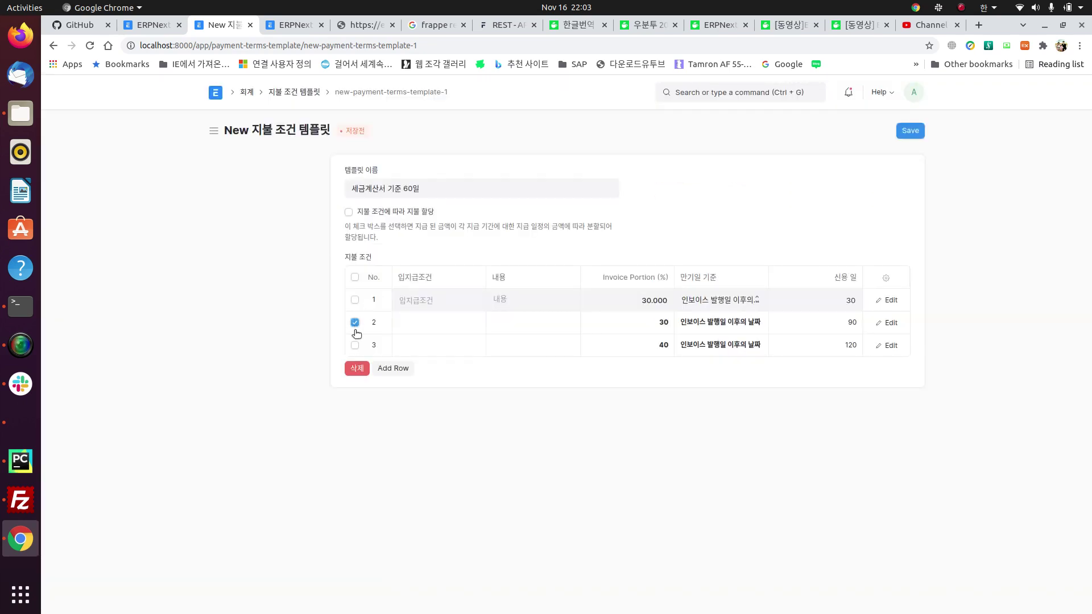
click(355, 346)
click(357, 369)
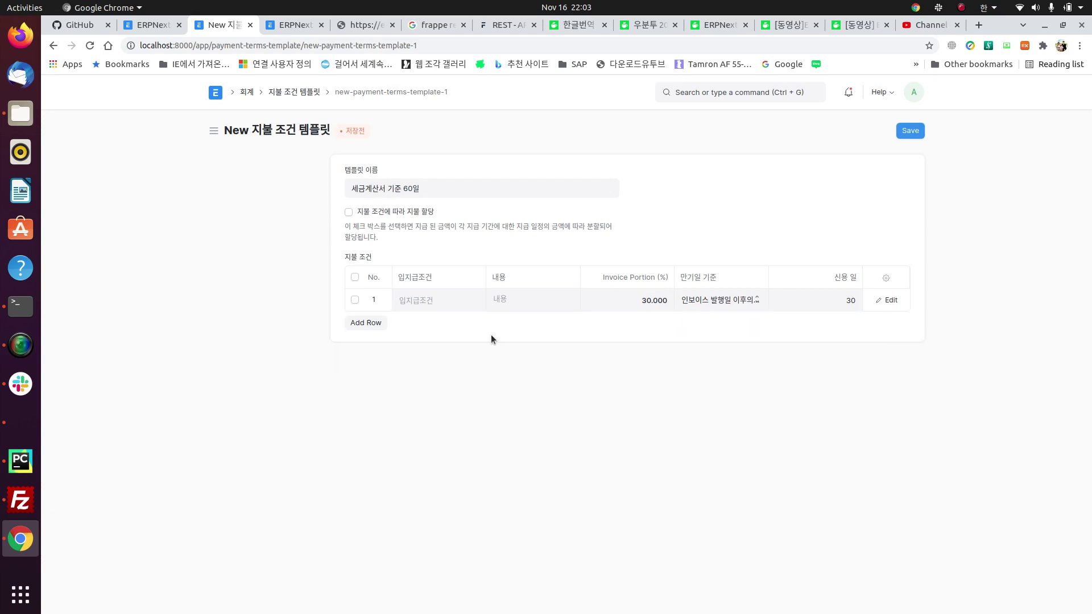
click(635, 306)
text(100)
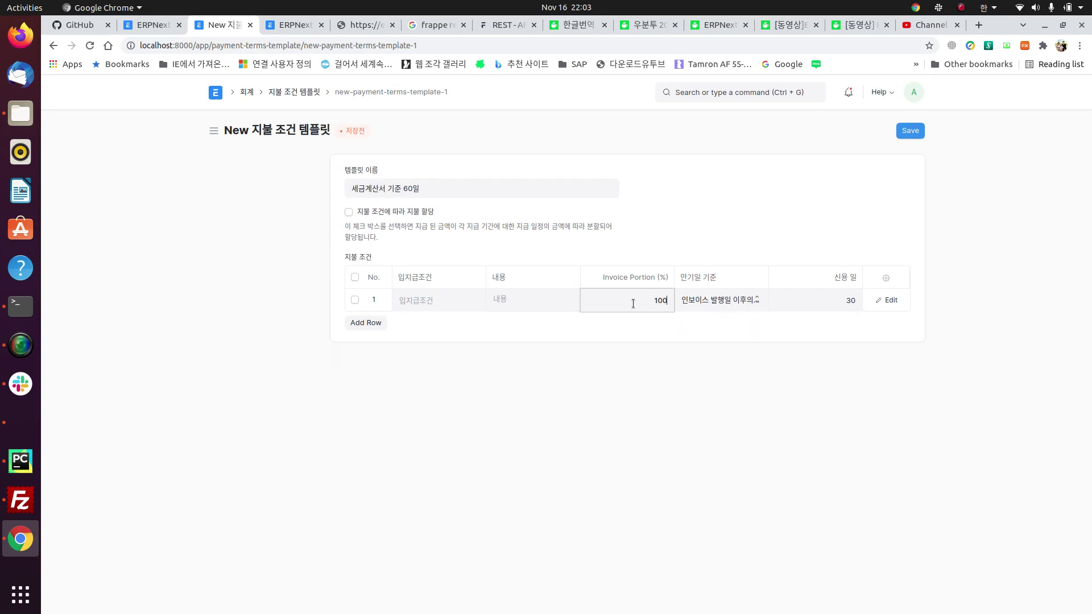
Step: Create payment term 세금계산서 60 for row 1 with 100% portion and 60 credit days
click(455, 303)
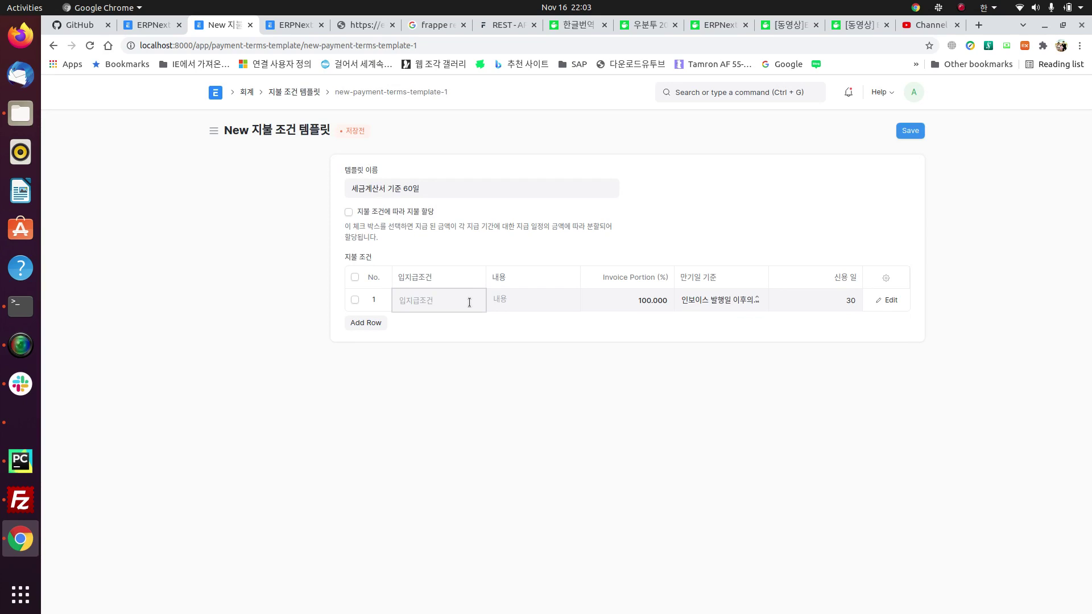
click(478, 331)
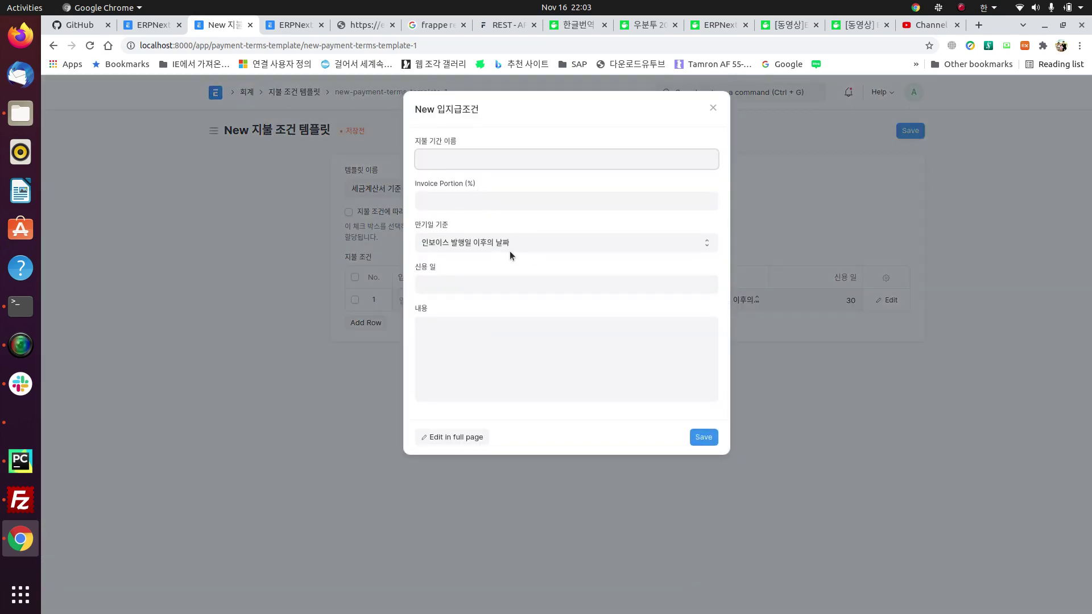
click(506, 199)
text(100)
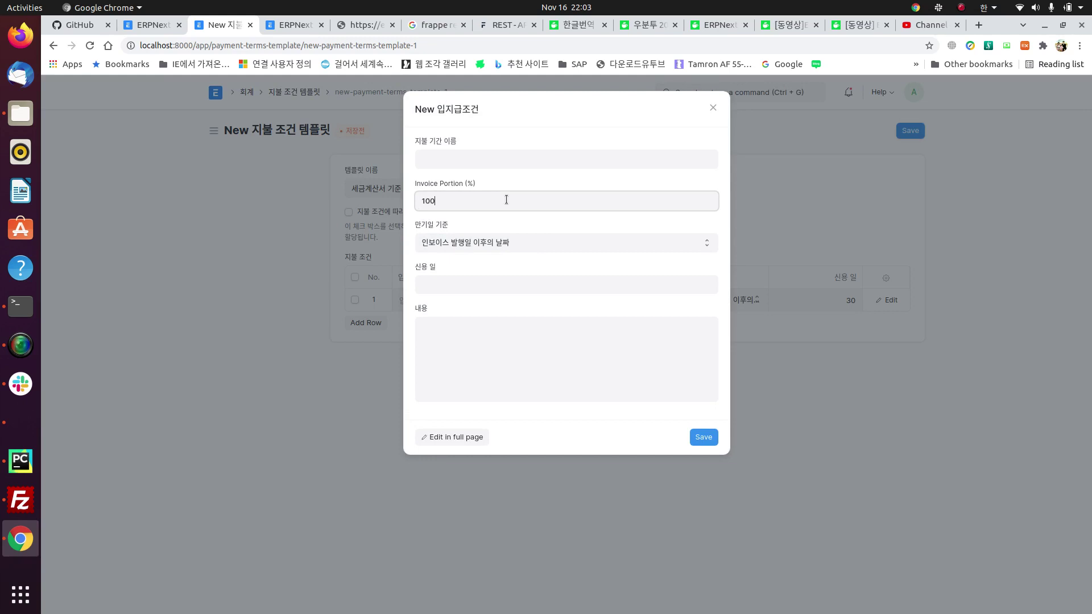
click(479, 164)
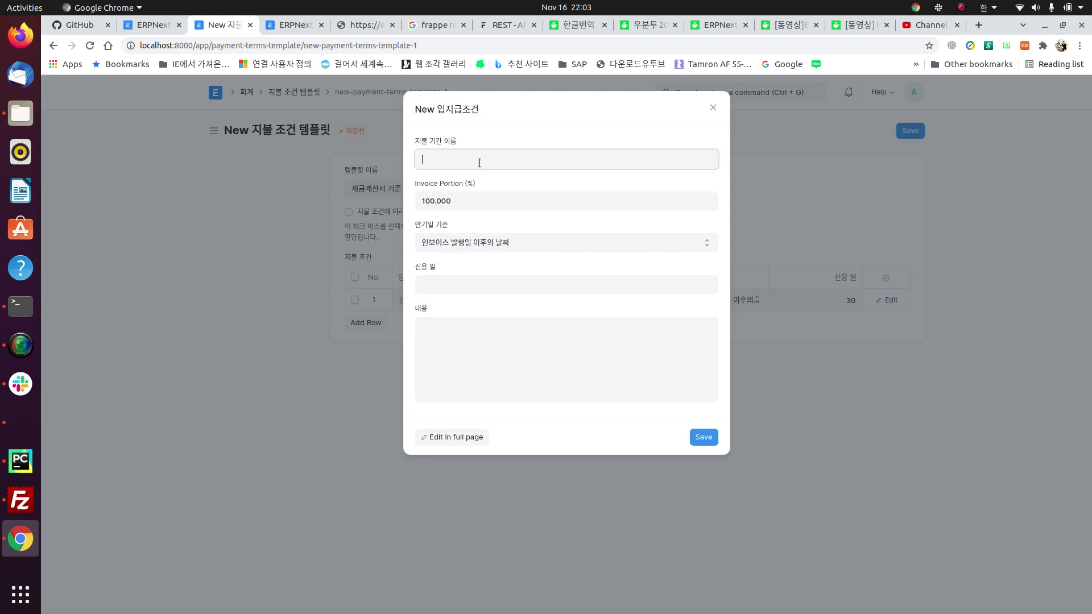
text(세금계사)
text(서 )
text(60)
click(445, 283)
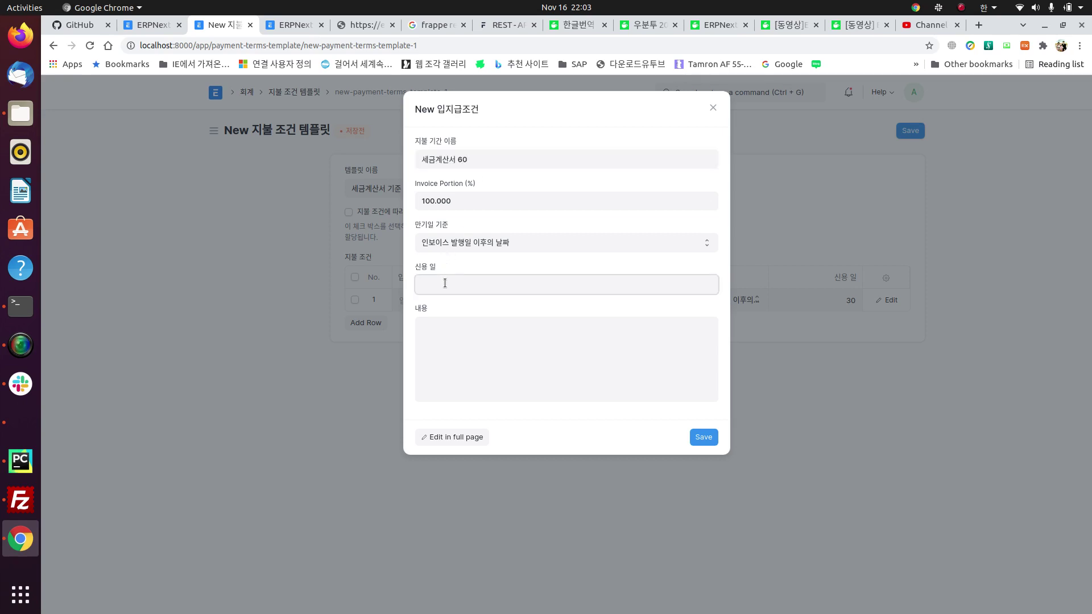
text(60)
click(704, 439)
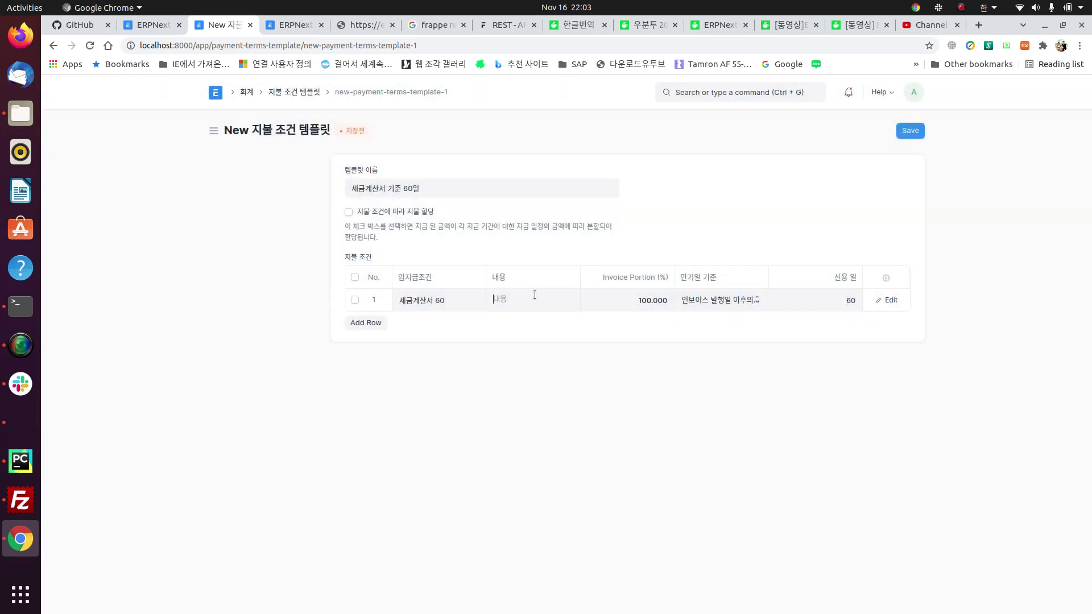
Step: Save the 세금계산서 기준 60일 payment terms template
click(916, 129)
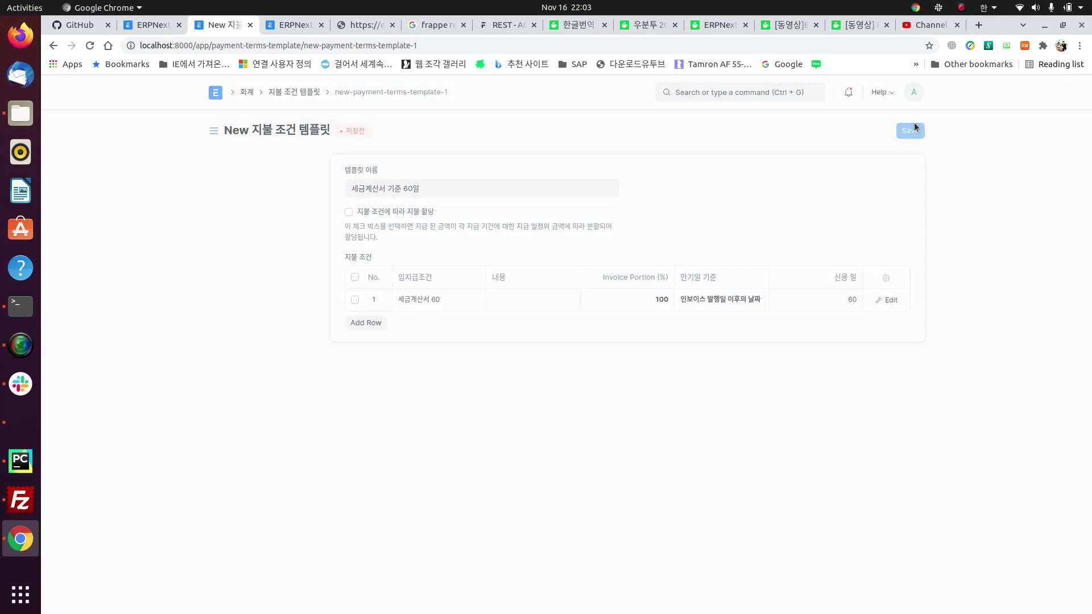
scroll(528, 316, down, 3)
scroll(528, 317, up, 3)
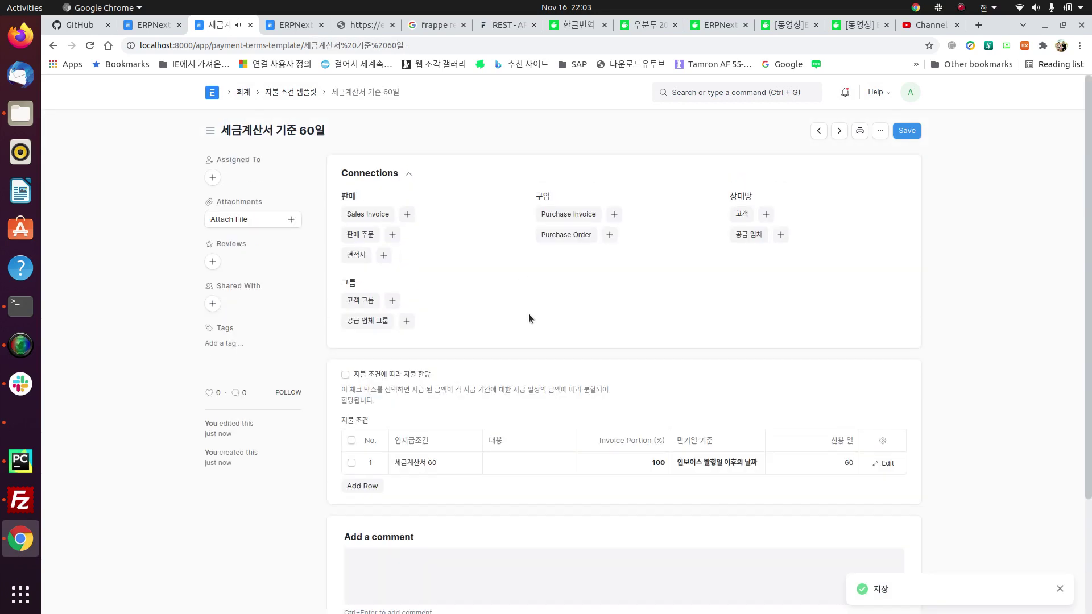
click(913, 134)
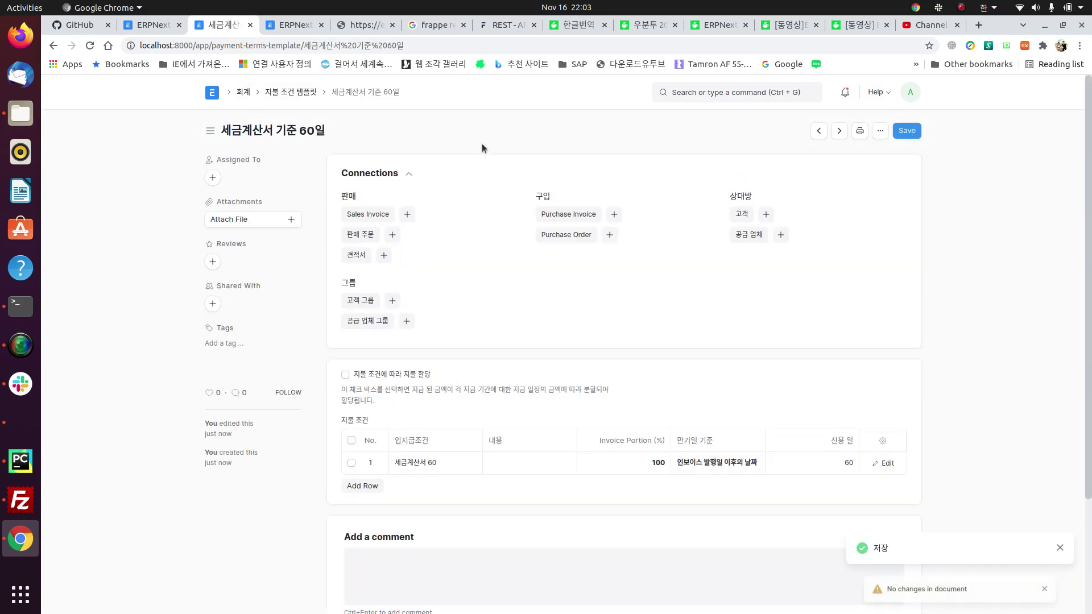
right_click(55, 47)
Step: Select 세금계산서 기준 60일 as the quotation's payment terms, scheduling KRW 110,000.00 for 15-01-2022
click(83, 80)
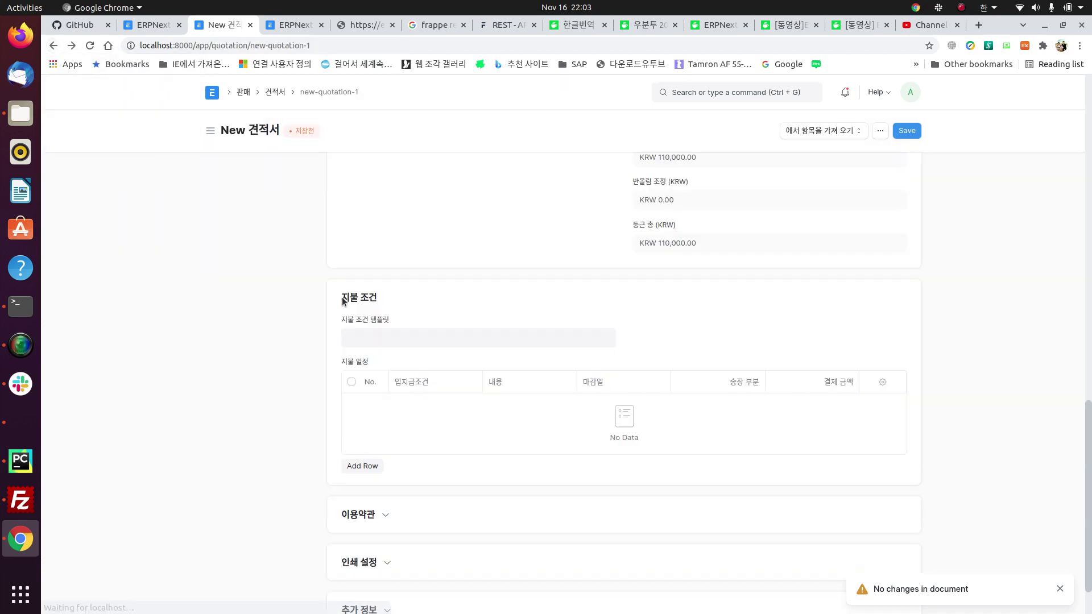
click(465, 337)
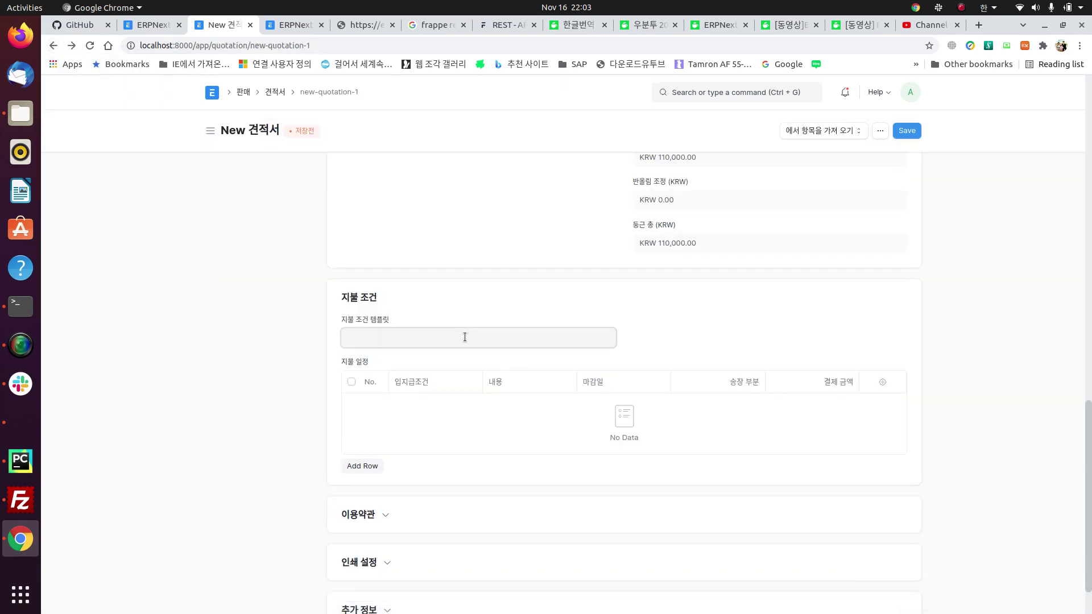
key(Up)
key(Return)
scroll(728, 349, up, 6)
scroll(729, 343, up, 10)
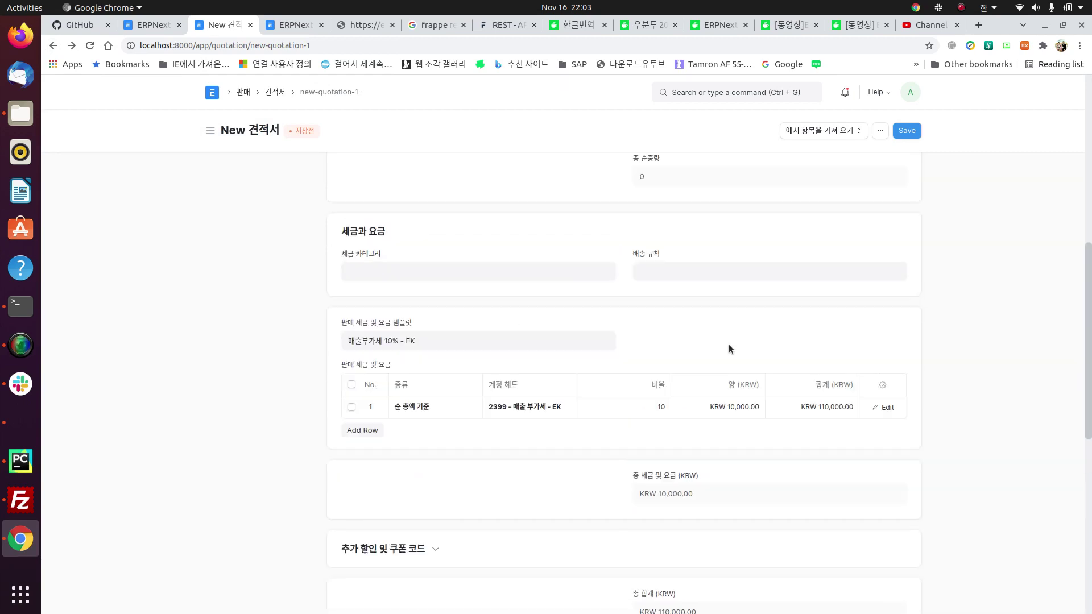
scroll(729, 344, down, 4)
scroll(729, 348, down, 13)
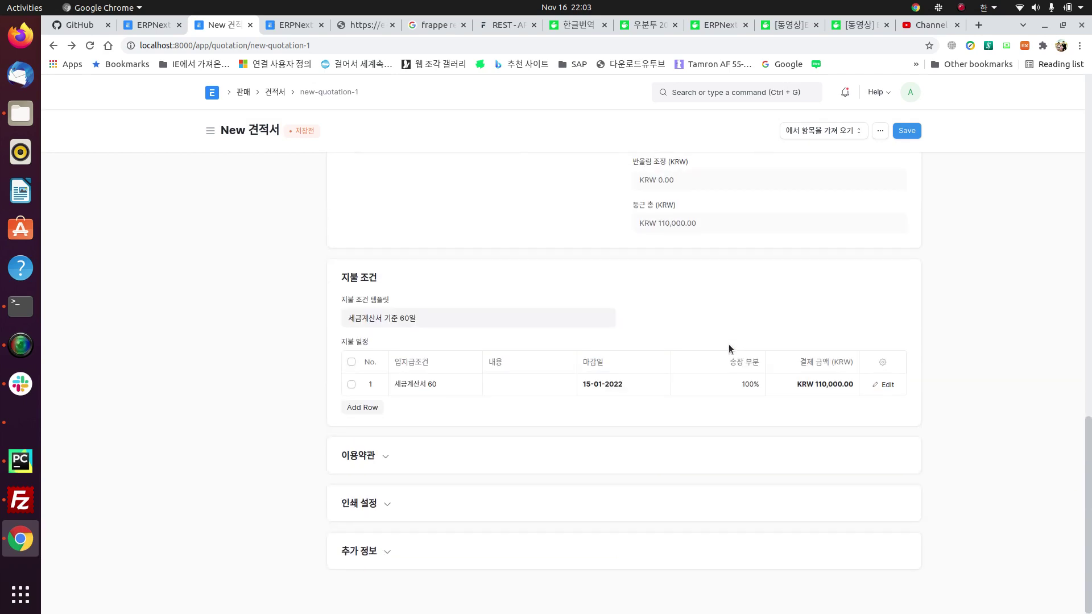
Step: Expand the 이용약관 terms and conditions section, then collapse it again
click(359, 456)
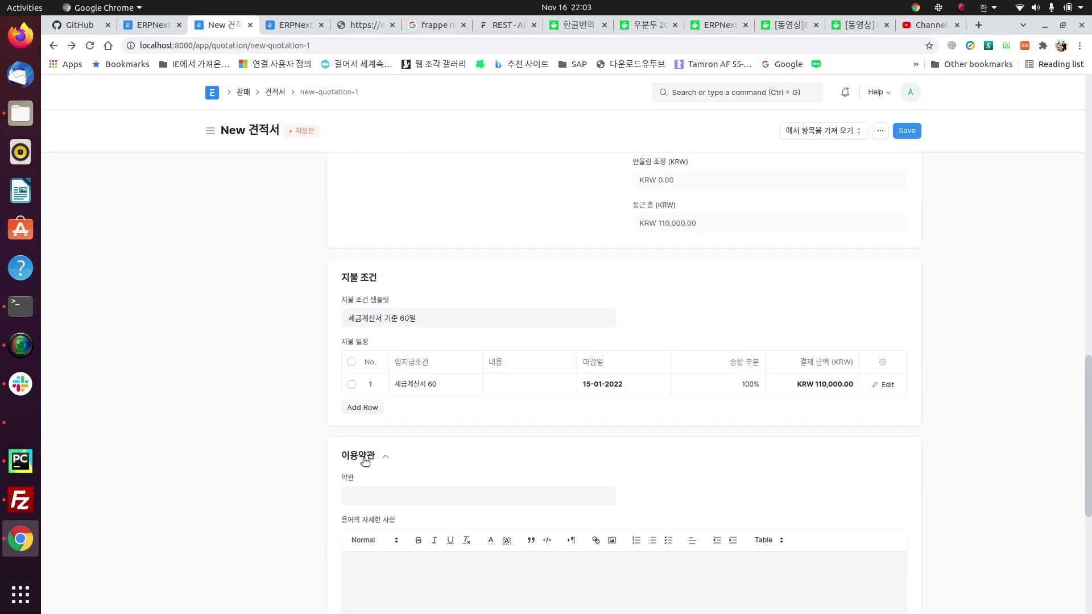
scroll(467, 472, down, 2)
click(398, 414)
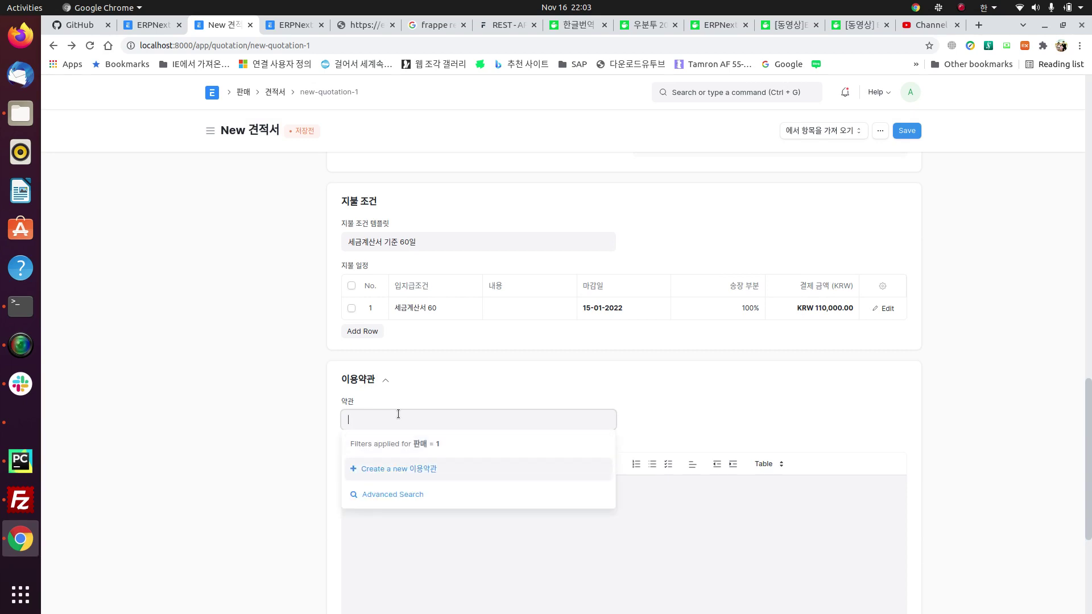
click(389, 381)
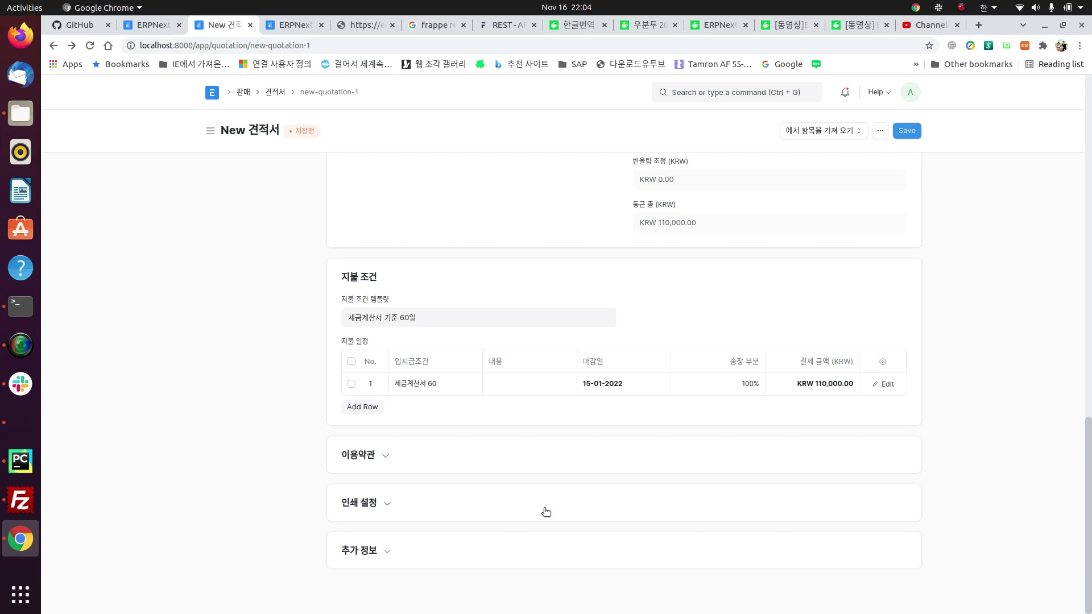
Step: Check the Print Settings letterhead field, then save the quotation as draft SAL-QTN-2021-00001
click(387, 503)
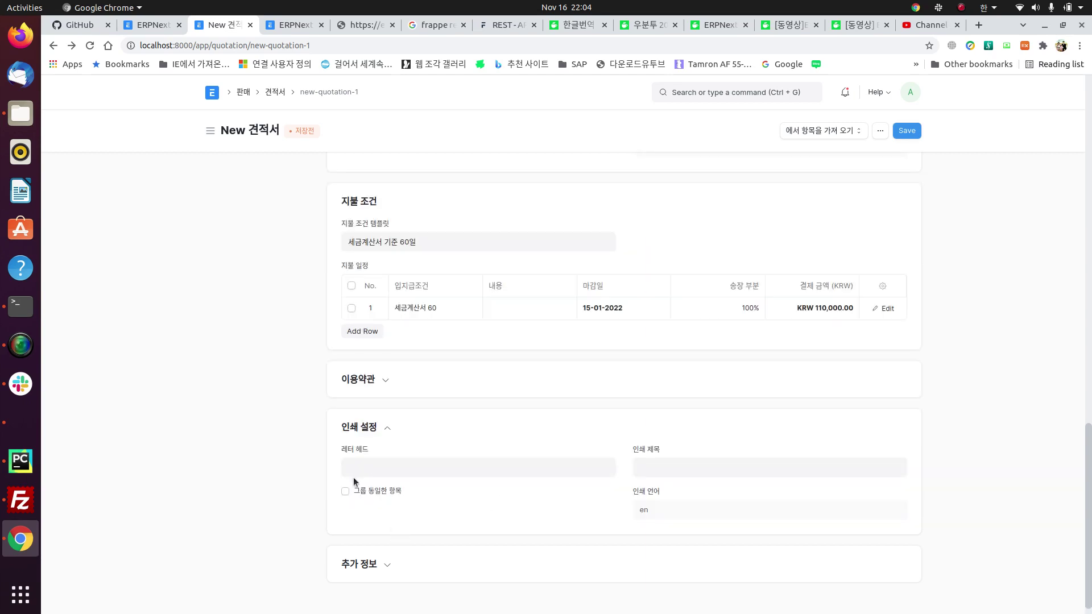
click(402, 471)
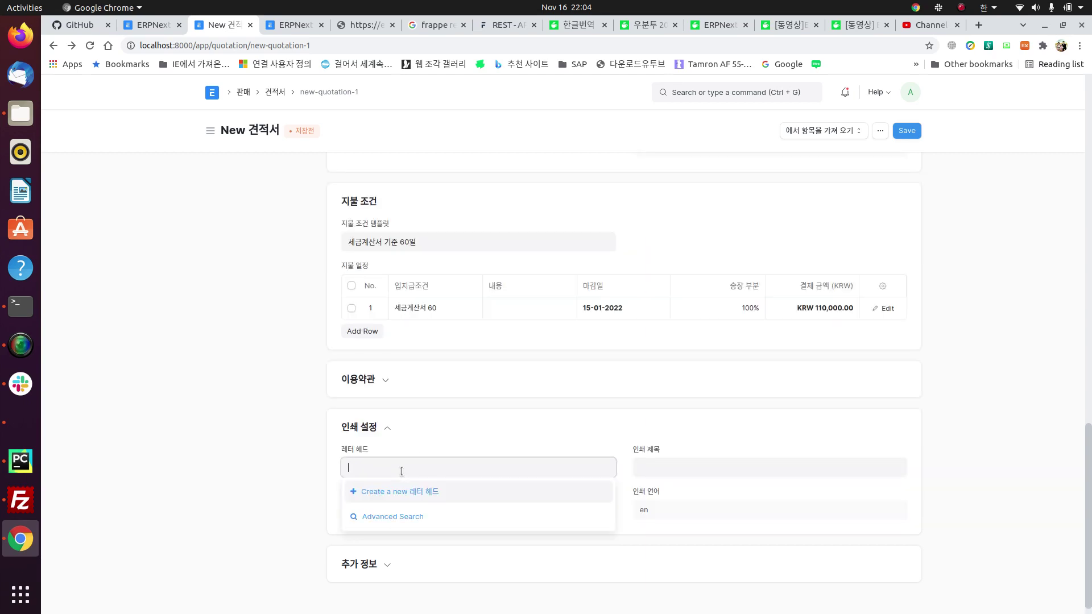
click(389, 432)
scroll(605, 428, up, 10)
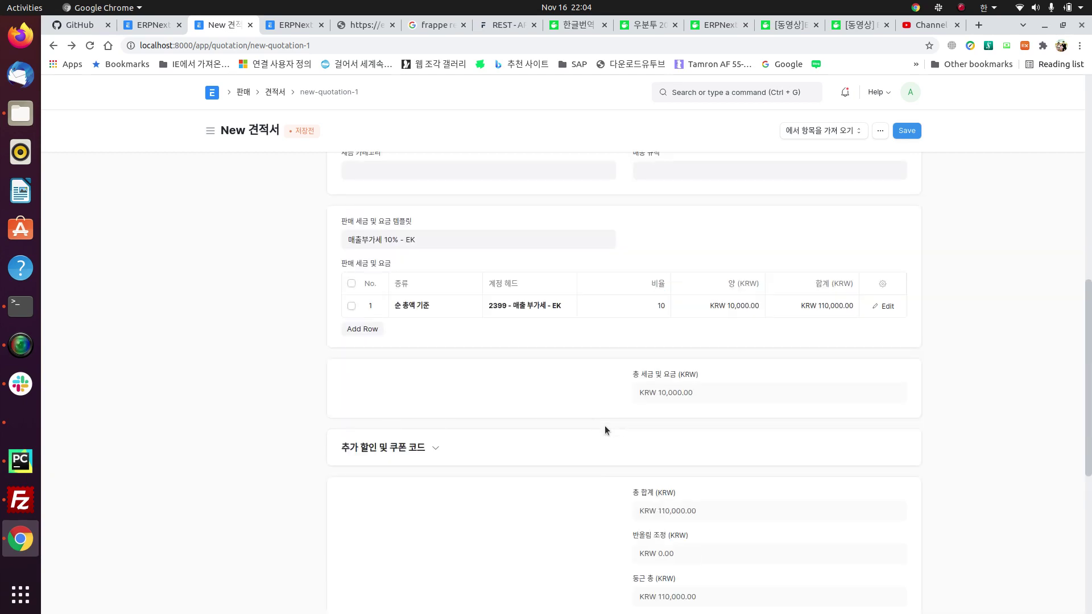
click(909, 131)
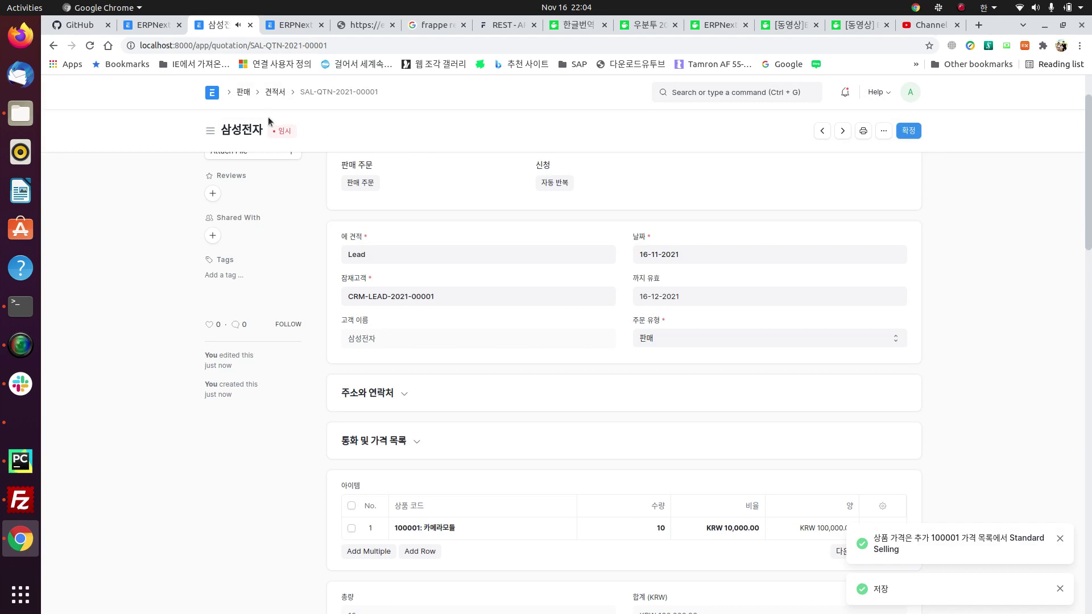
Step: Open the quotation's print preview, try the PDF download, and inspect the wkhtmltopdf error traceback
click(863, 132)
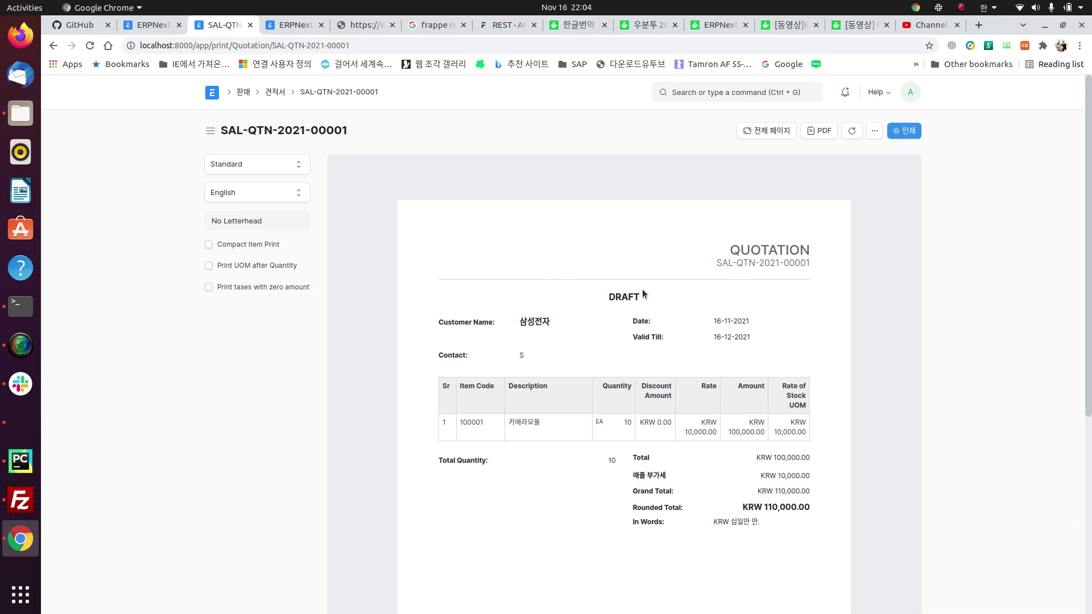
click(821, 132)
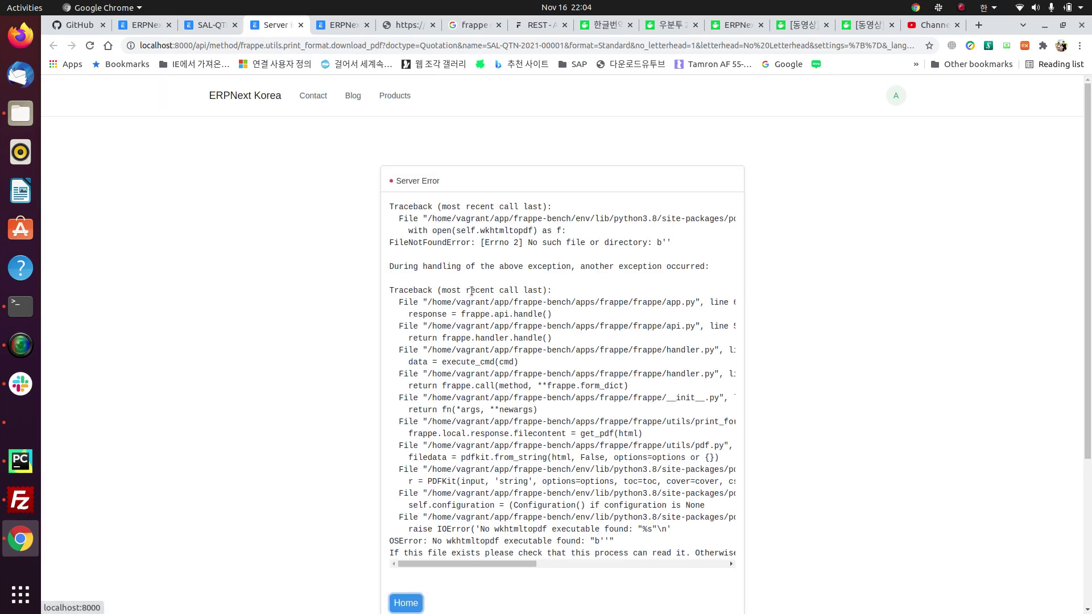
double_click(503, 231)
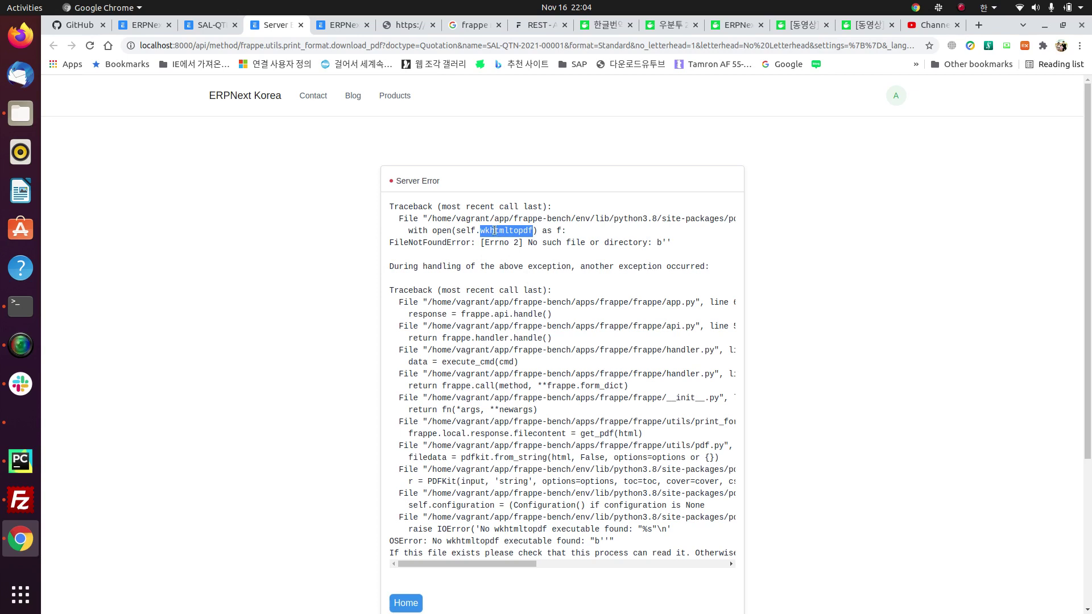
click(499, 231)
triple_click(498, 231)
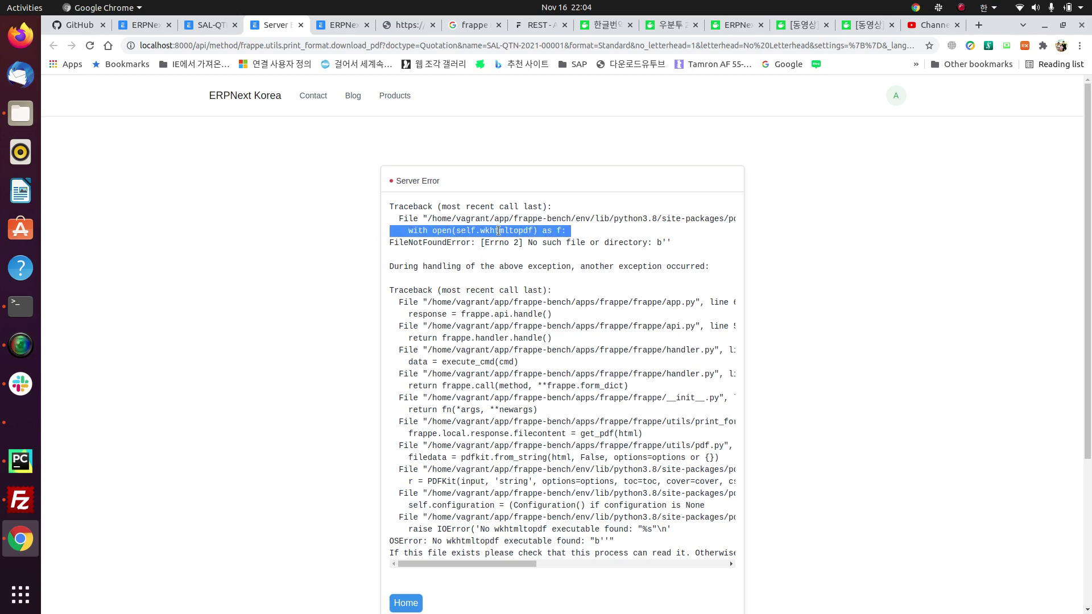
triple_click(499, 230)
triple_click(499, 230)
triple_click(499, 230)
click(499, 231)
triple_click(490, 209)
click(491, 210)
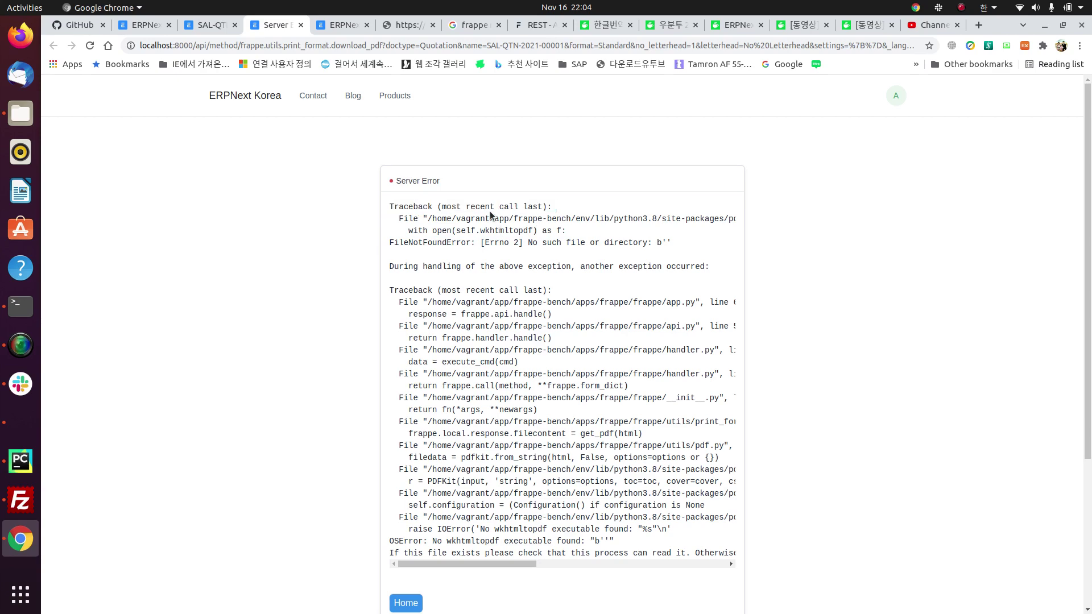
triple_click(493, 223)
click(300, 25)
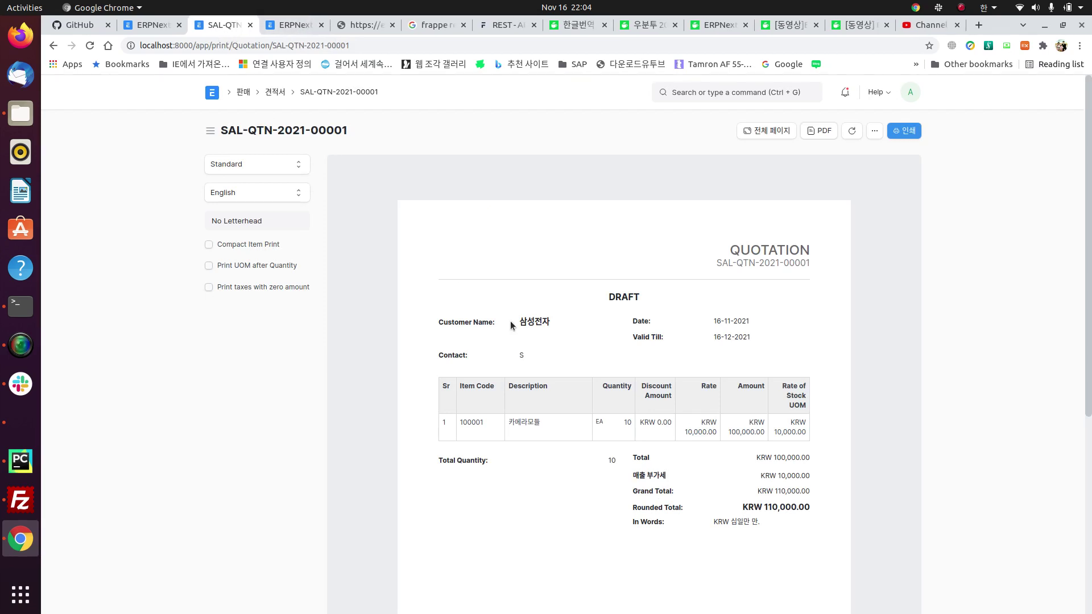
Step: Try printing and the full-page print view, then return to the quotation list
click(902, 131)
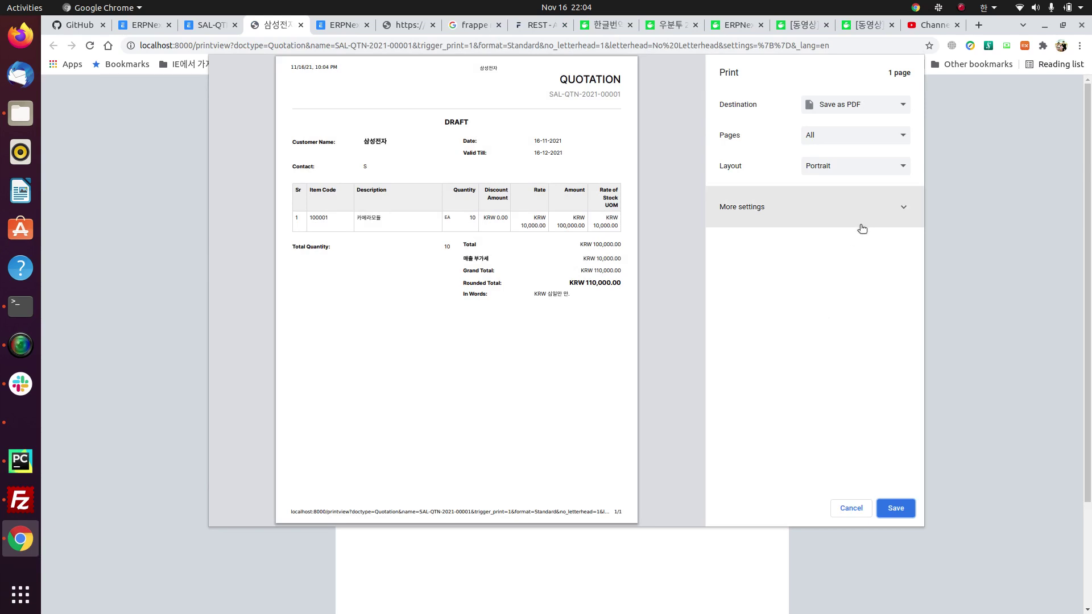
click(851, 509)
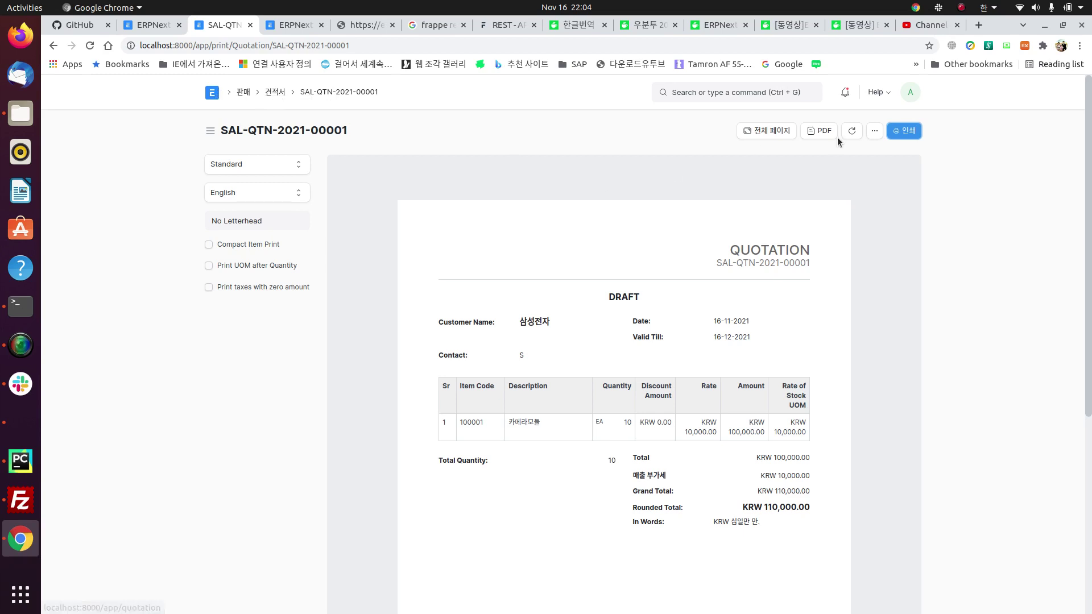
click(879, 130)
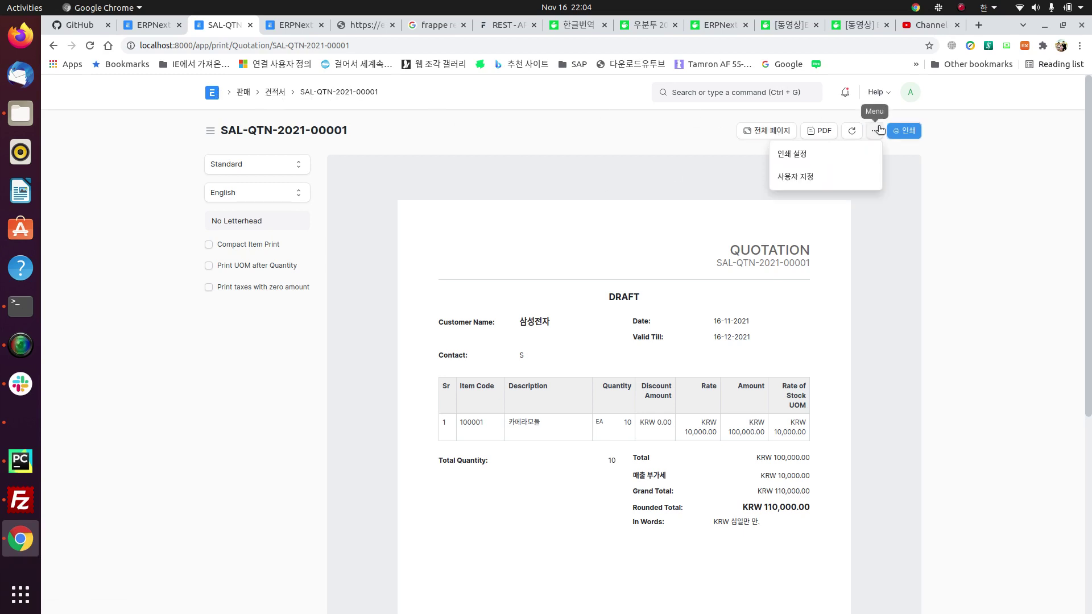
click(613, 128)
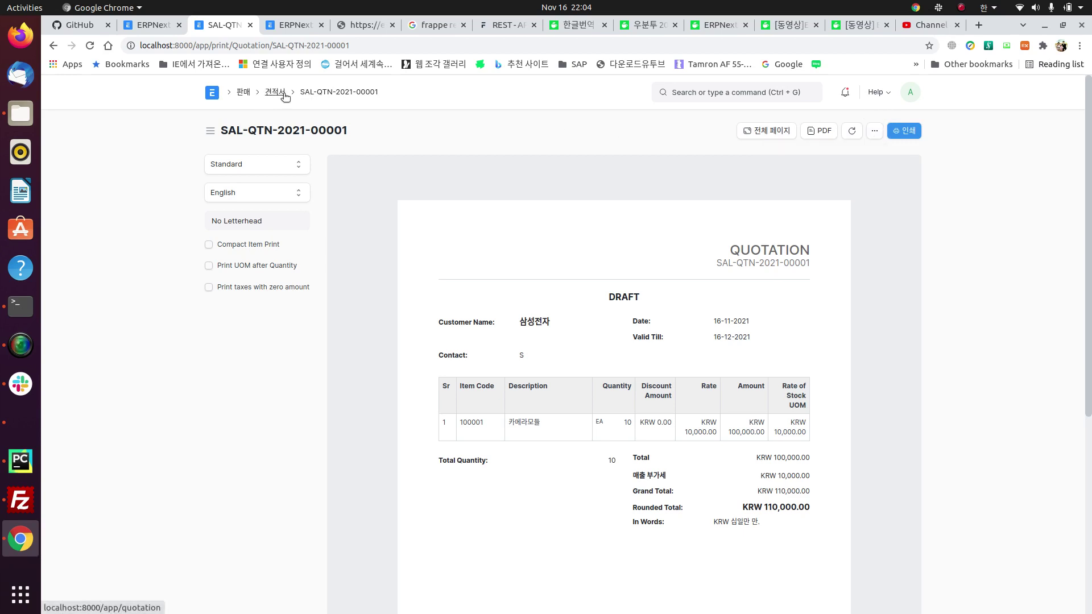
click(905, 134)
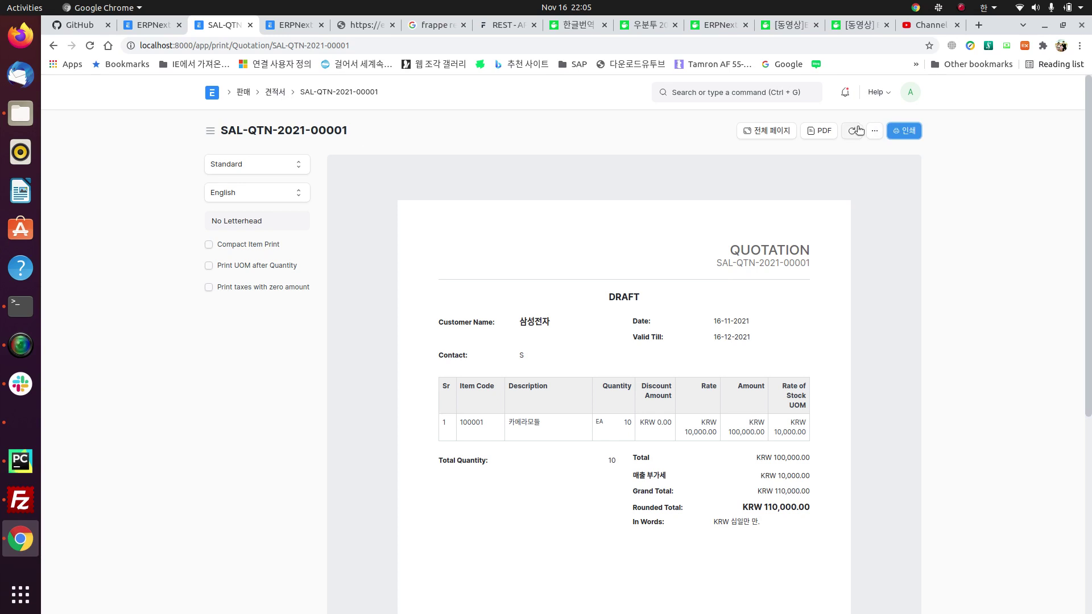
click(763, 131)
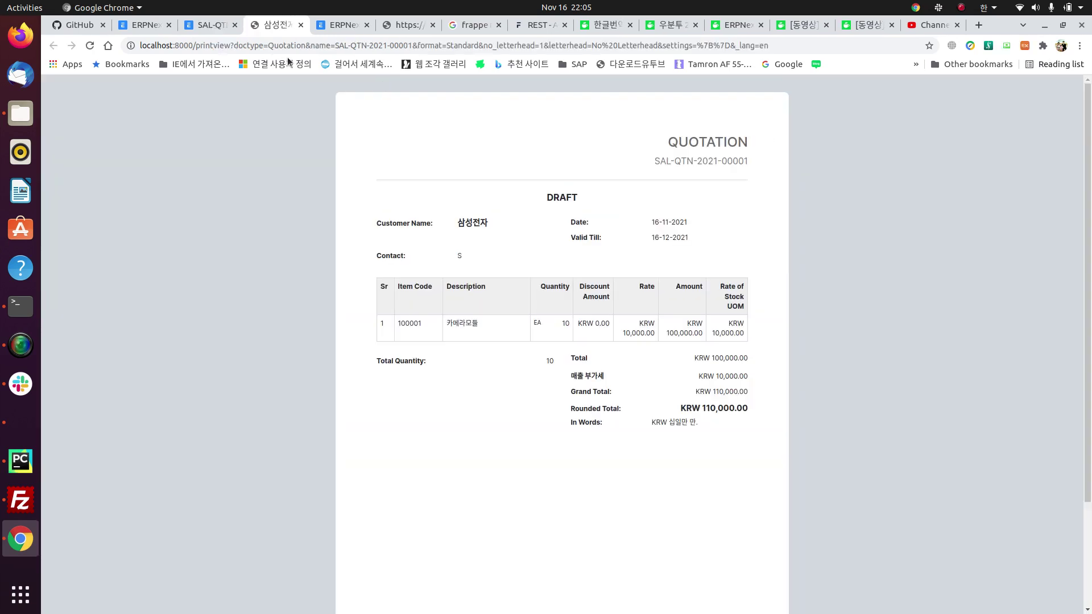
click(301, 25)
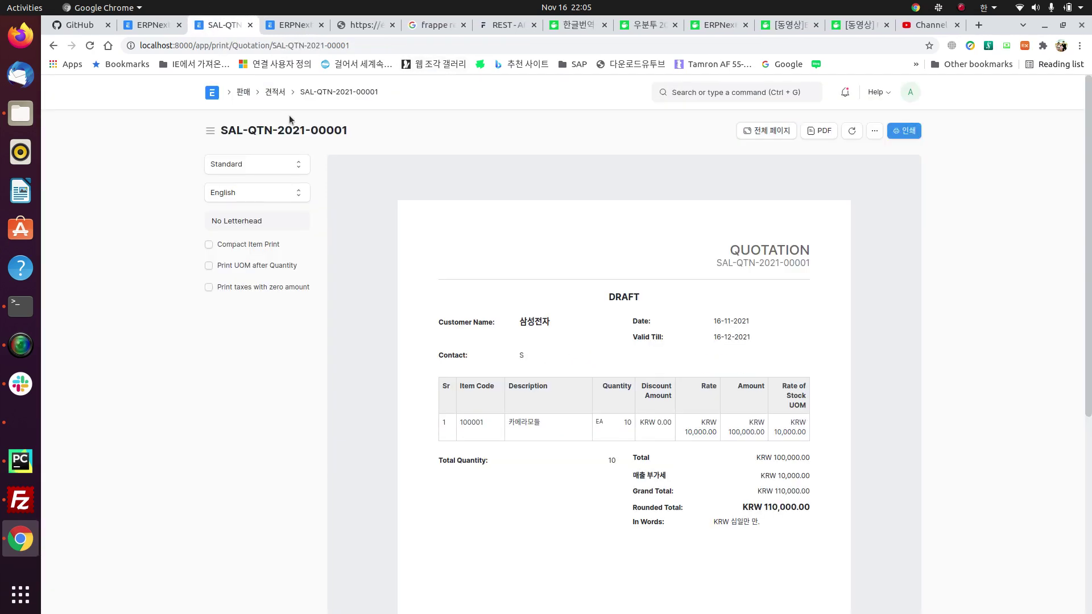
click(276, 92)
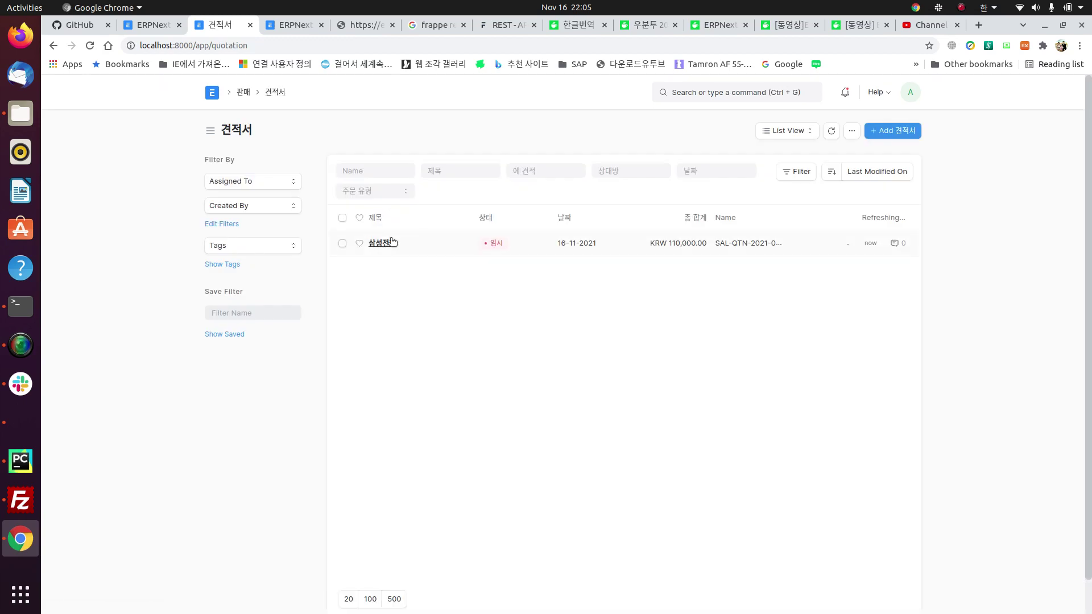
Step: Open the 삼성전자 quotation and submit it, confirming with Yes
click(391, 239)
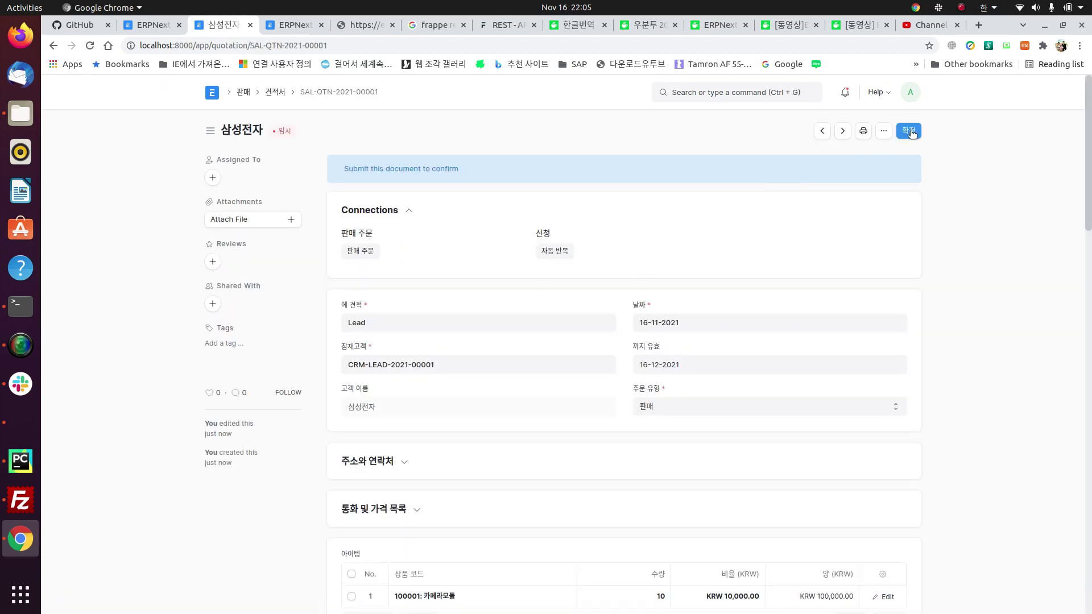
click(910, 131)
click(709, 178)
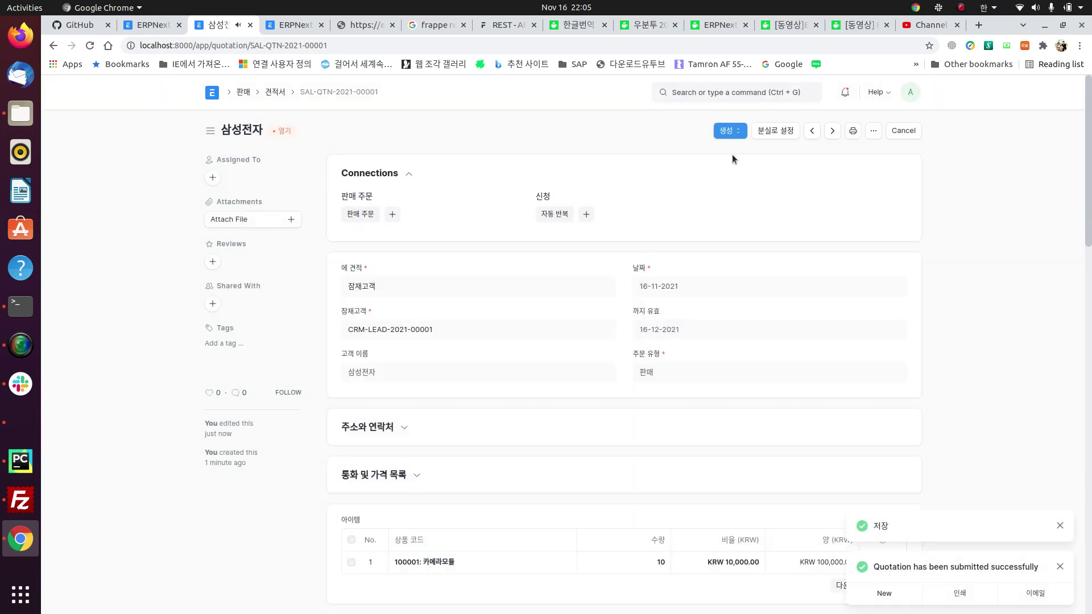
Step: Draft an email to a recipient address with message 'dsaf', then close it unsent
click(877, 134)
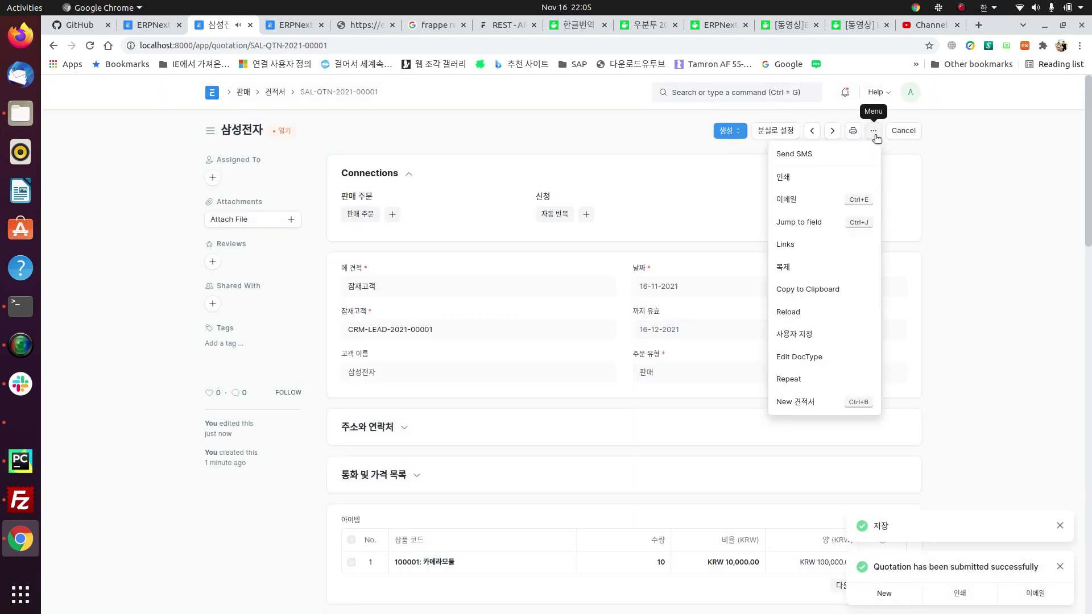
click(817, 205)
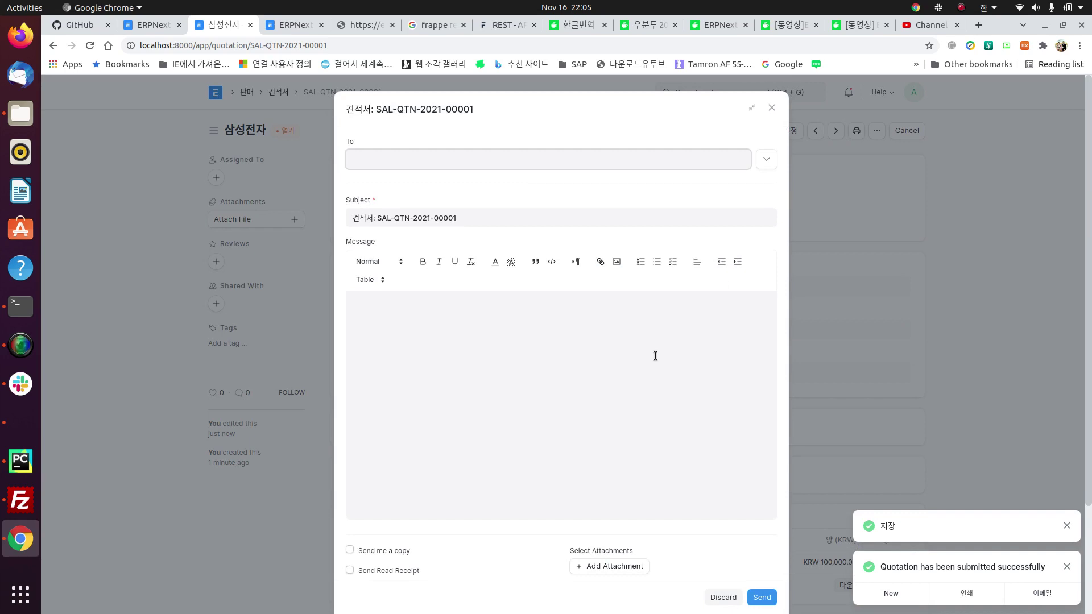
click(533, 338)
click(449, 164)
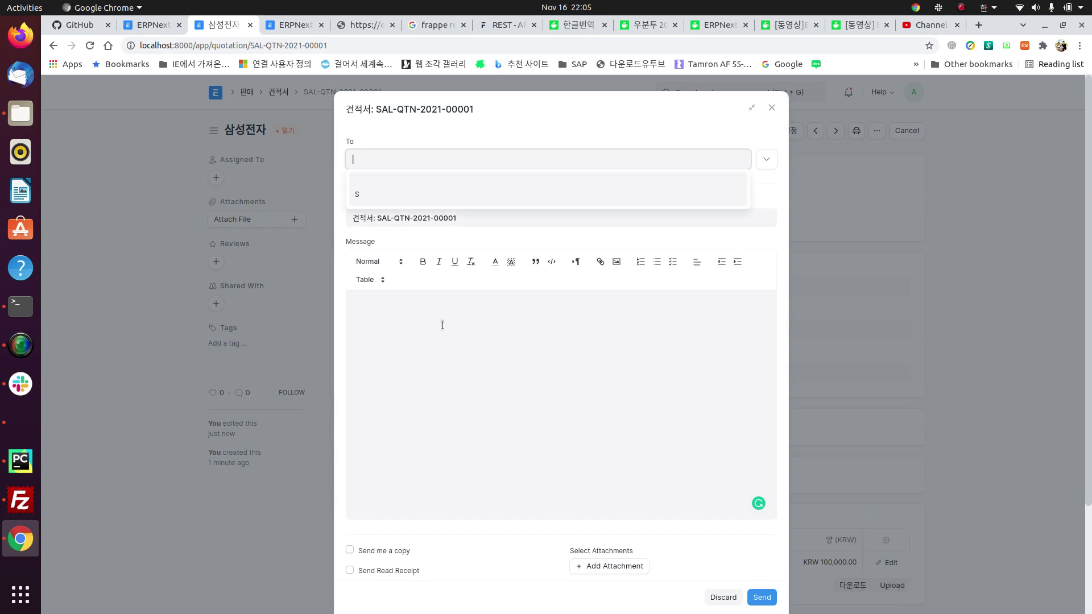
key(super+space)
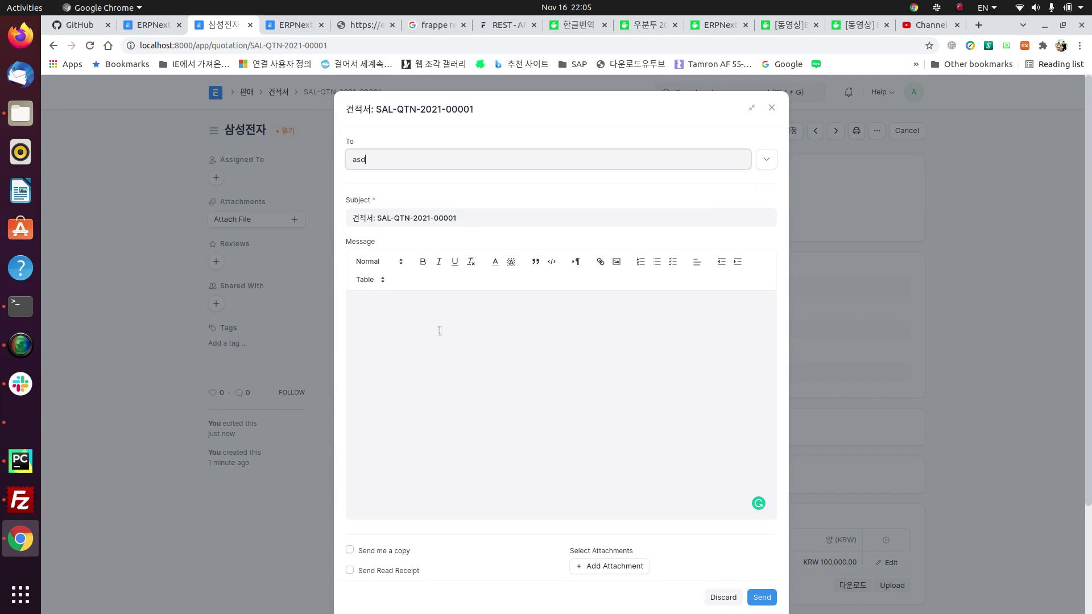
click(443, 364)
text(dsaf)
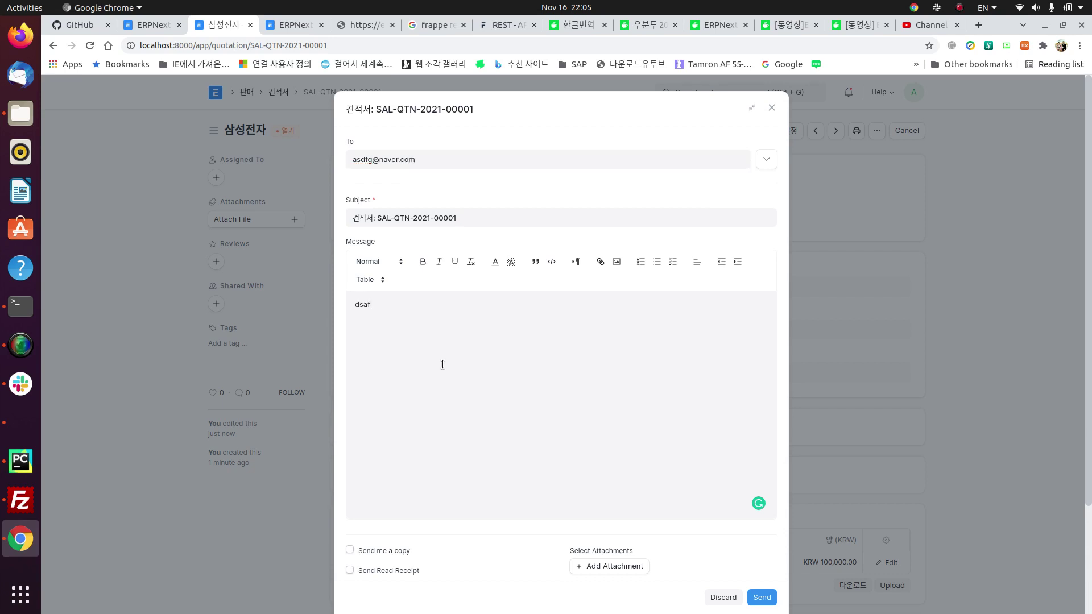
scroll(464, 520, down, 3)
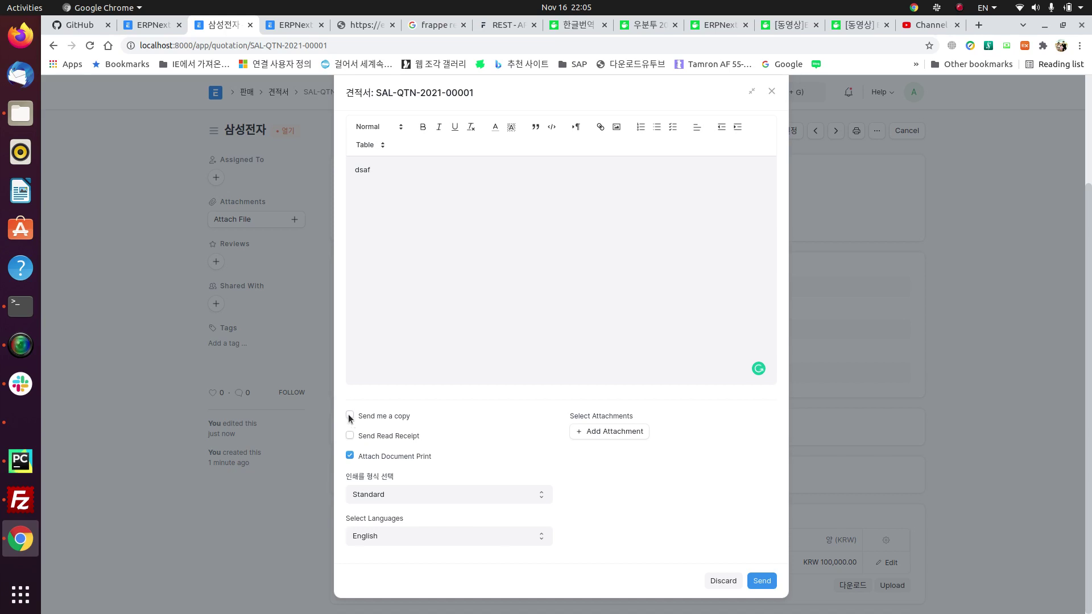
click(589, 431)
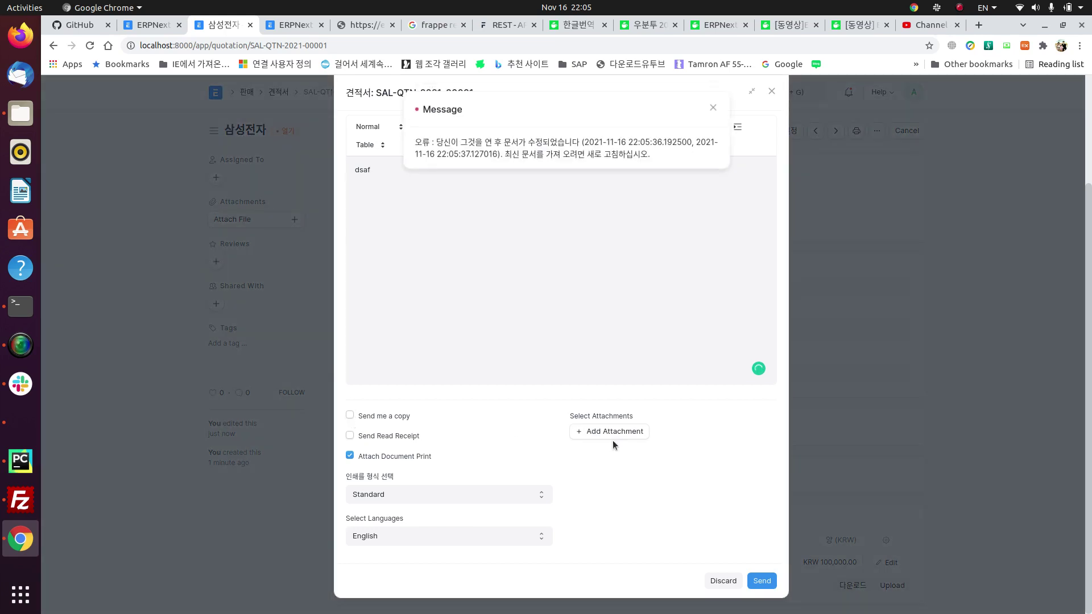
click(713, 108)
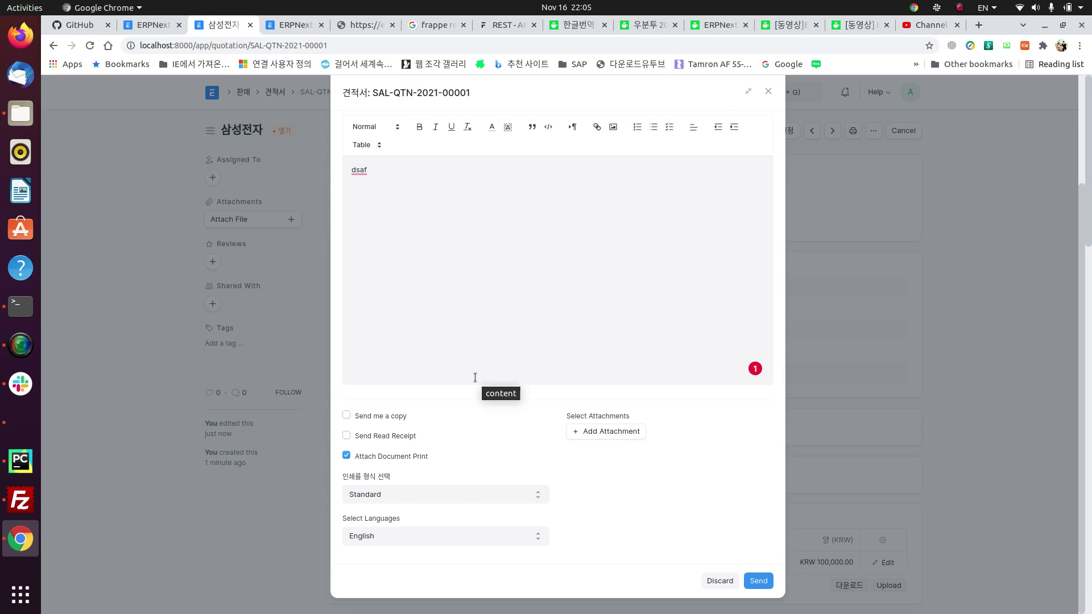
scroll(534, 464, up, 4)
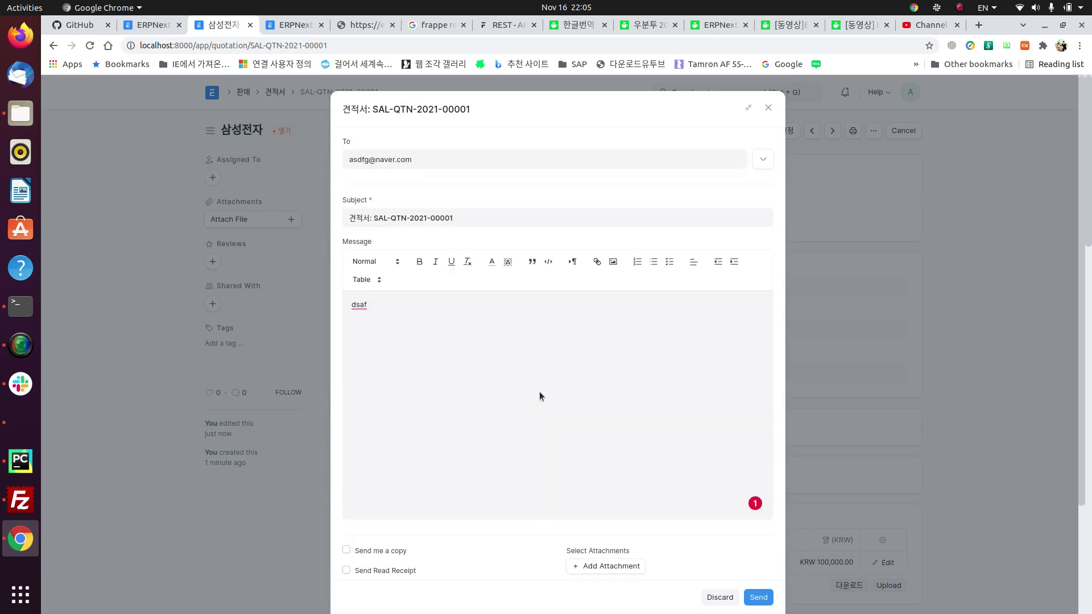
click(769, 109)
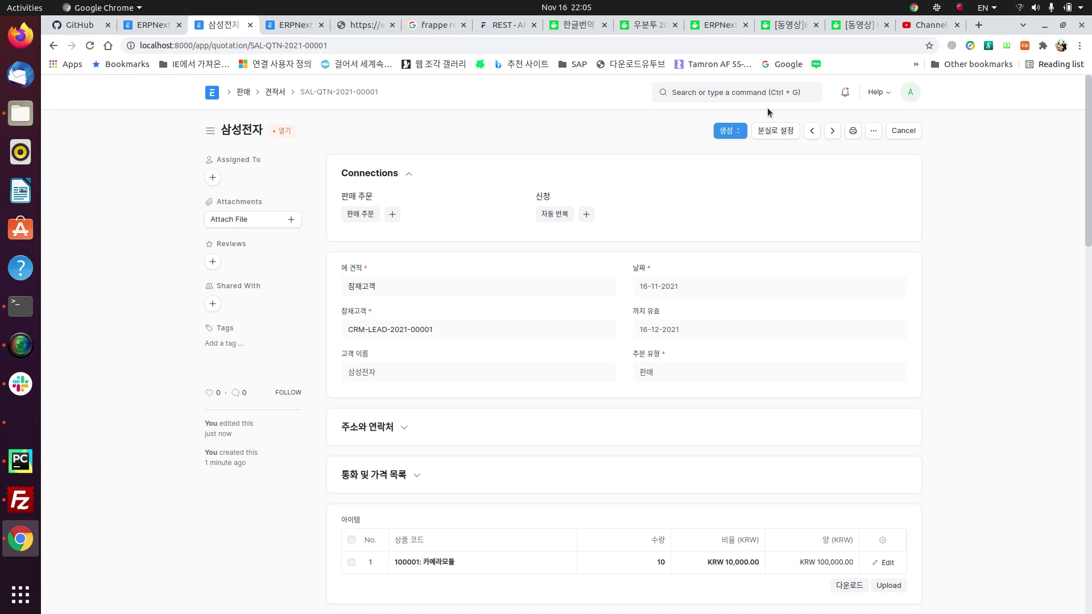
Step: Browse the quotation list, print preview and linked lead, then go to the 판매 workspace
click(54, 46)
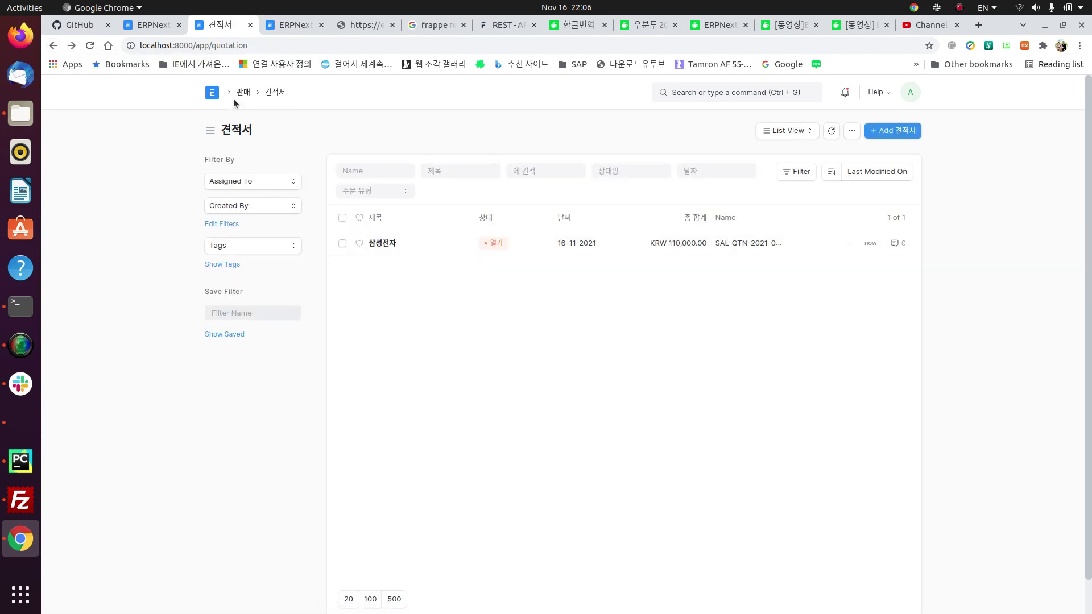
click(51, 46)
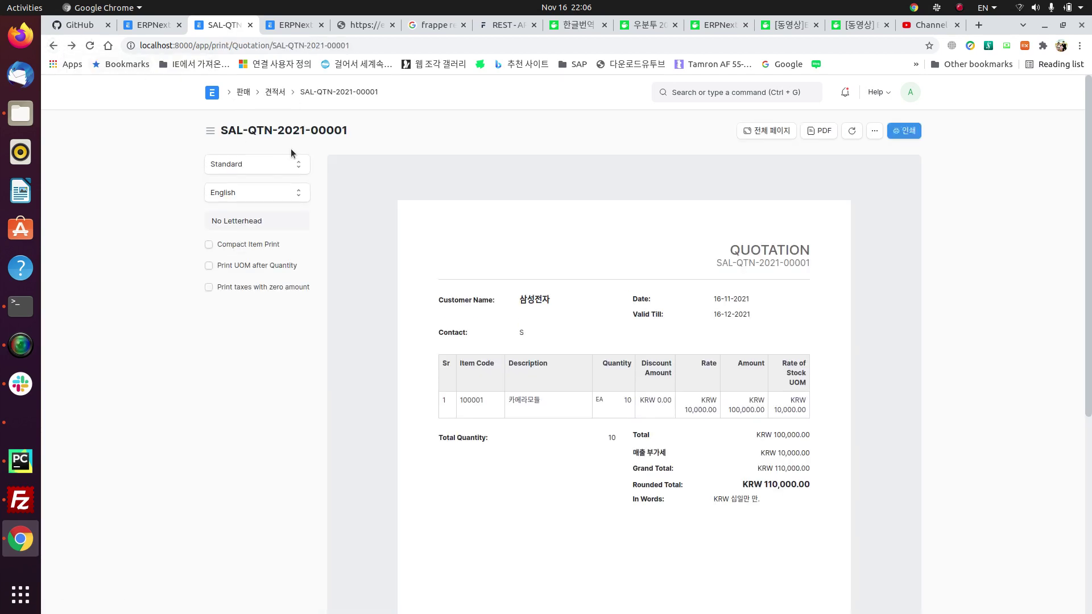
click(277, 93)
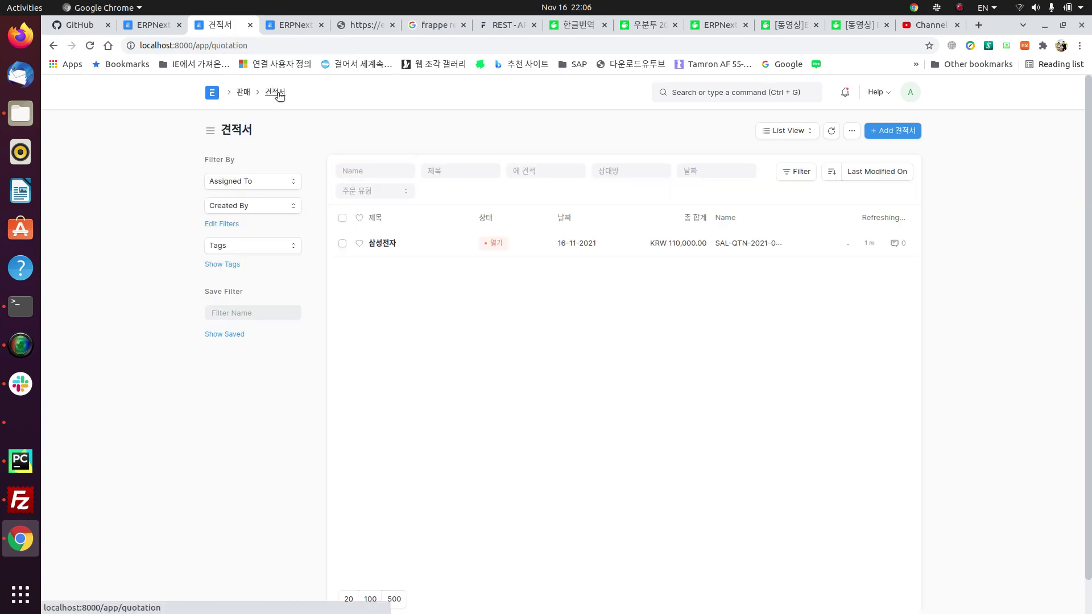
click(381, 243)
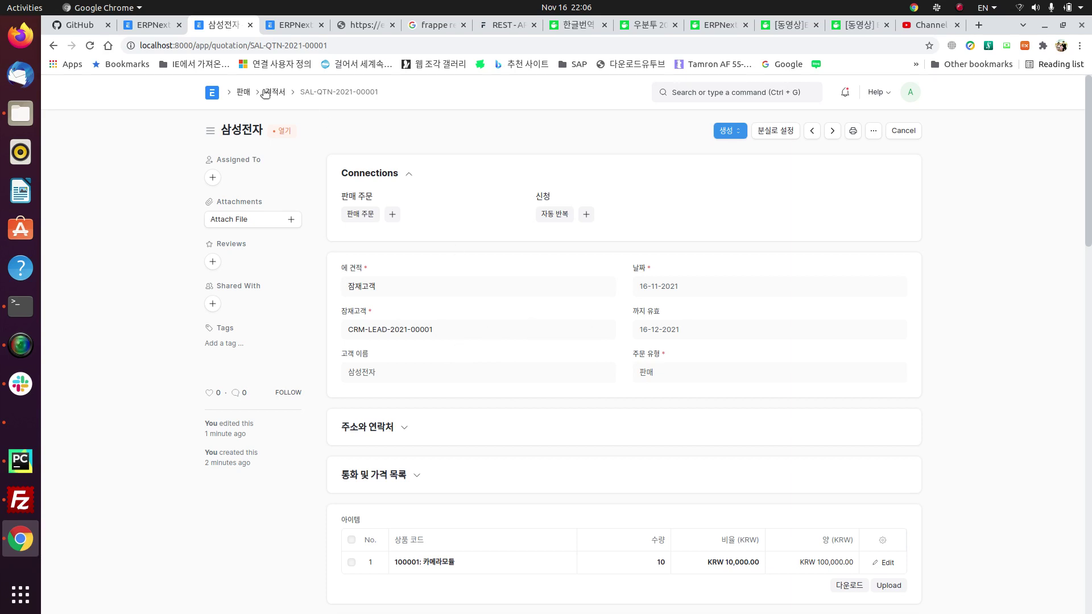
click(358, 287)
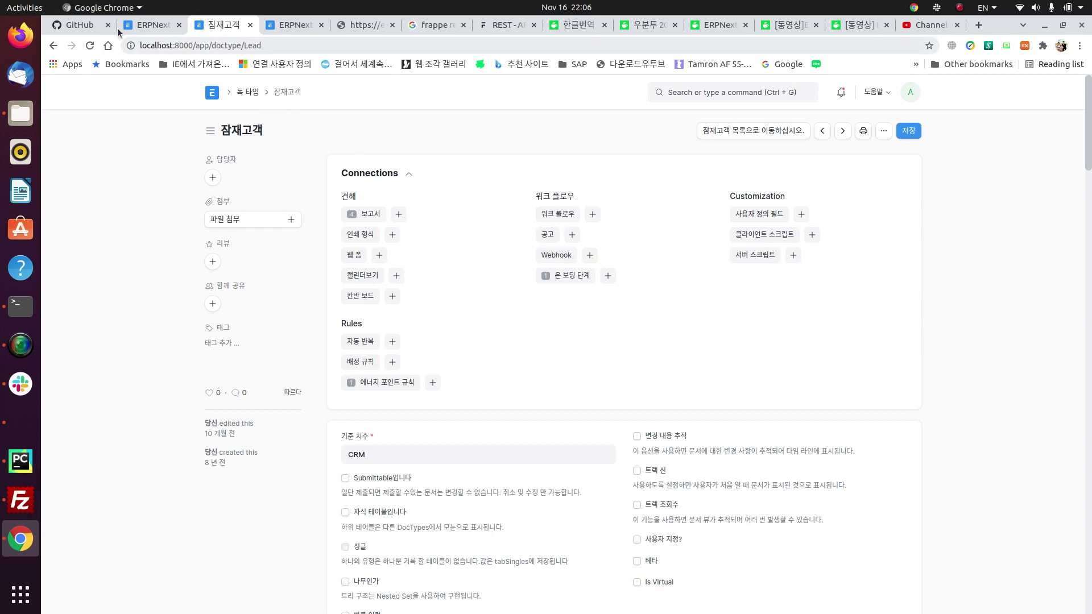
click(52, 45)
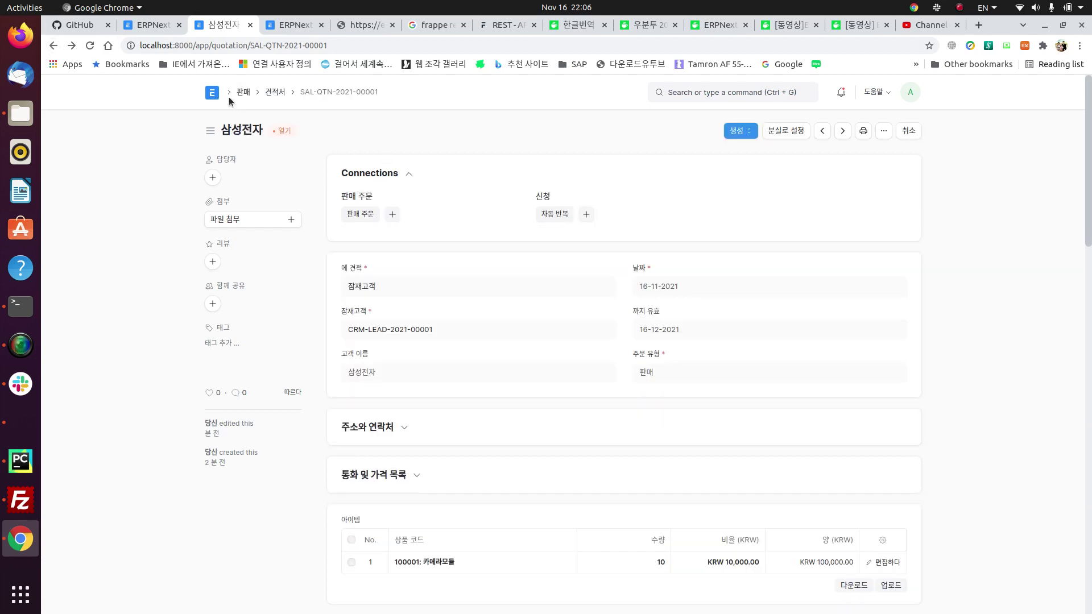
click(242, 94)
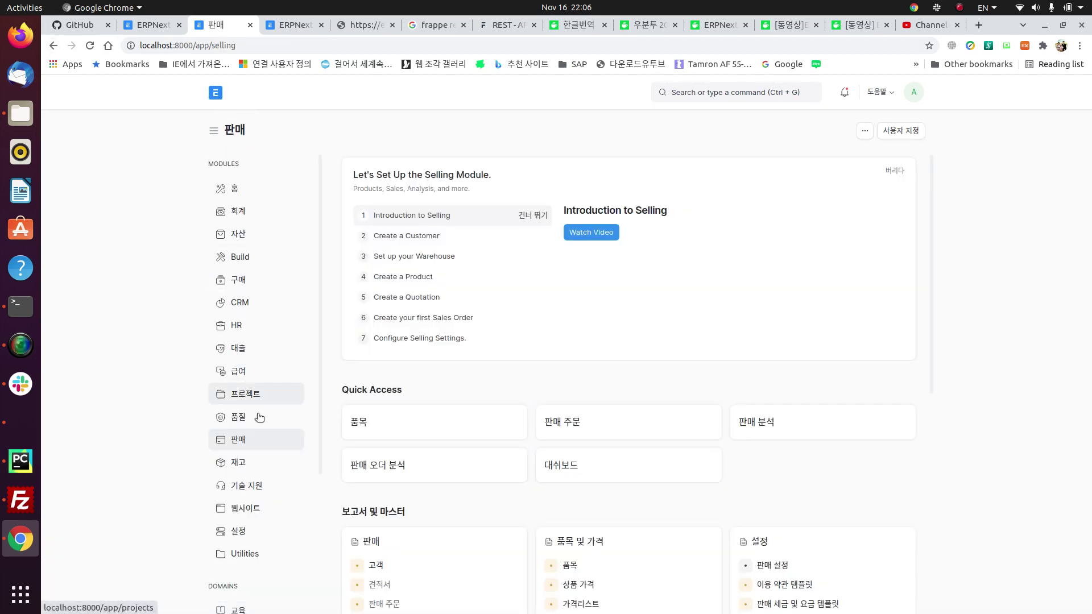
Step: From the CRM lead list with status filter cleared, create a customer from lead 삼성전자
click(238, 302)
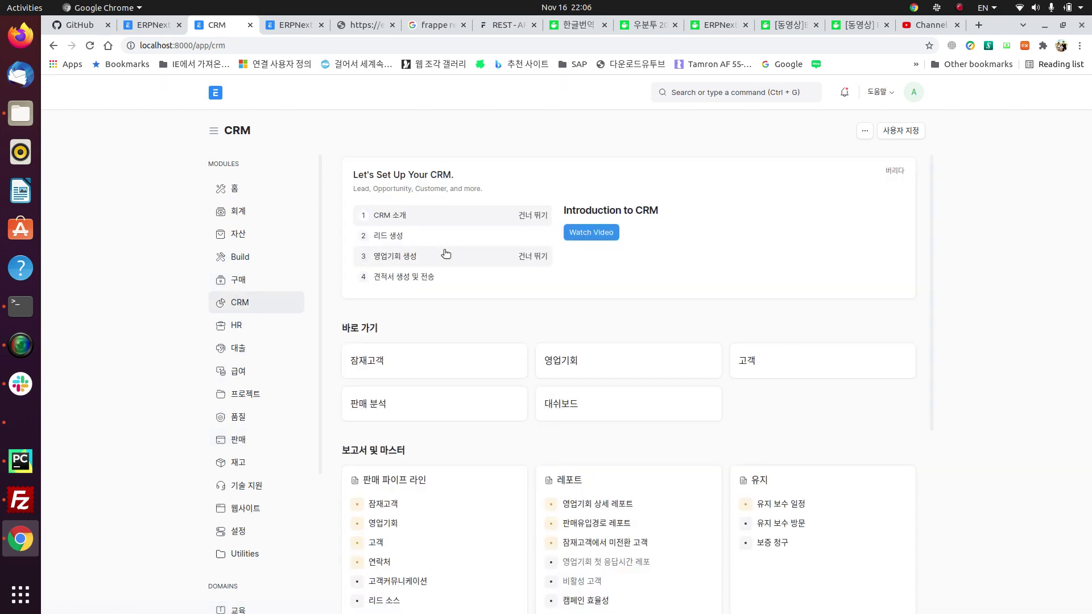
click(368, 360)
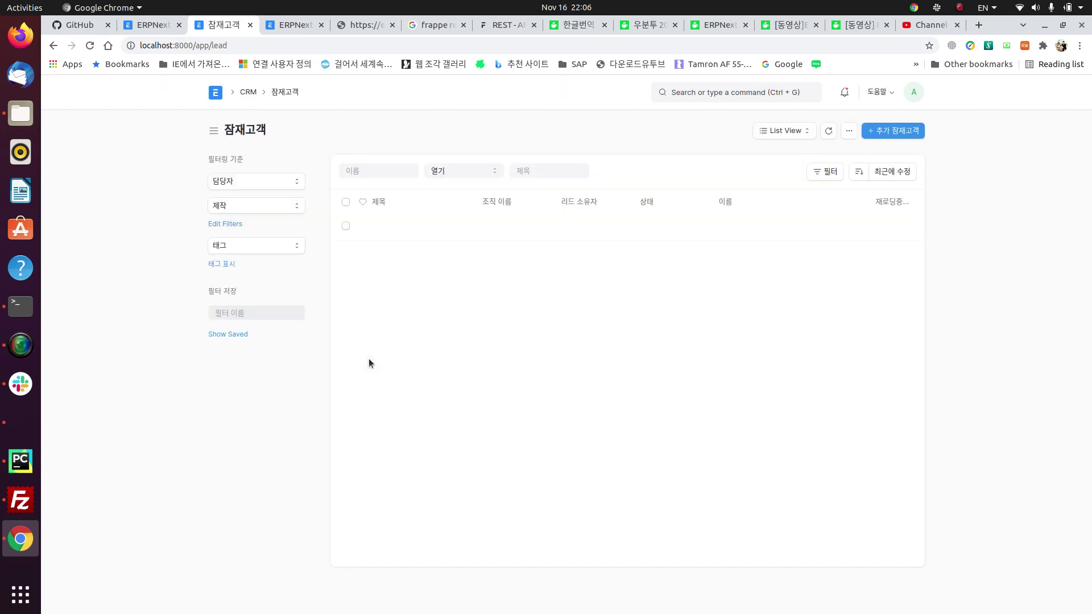
click(463, 167)
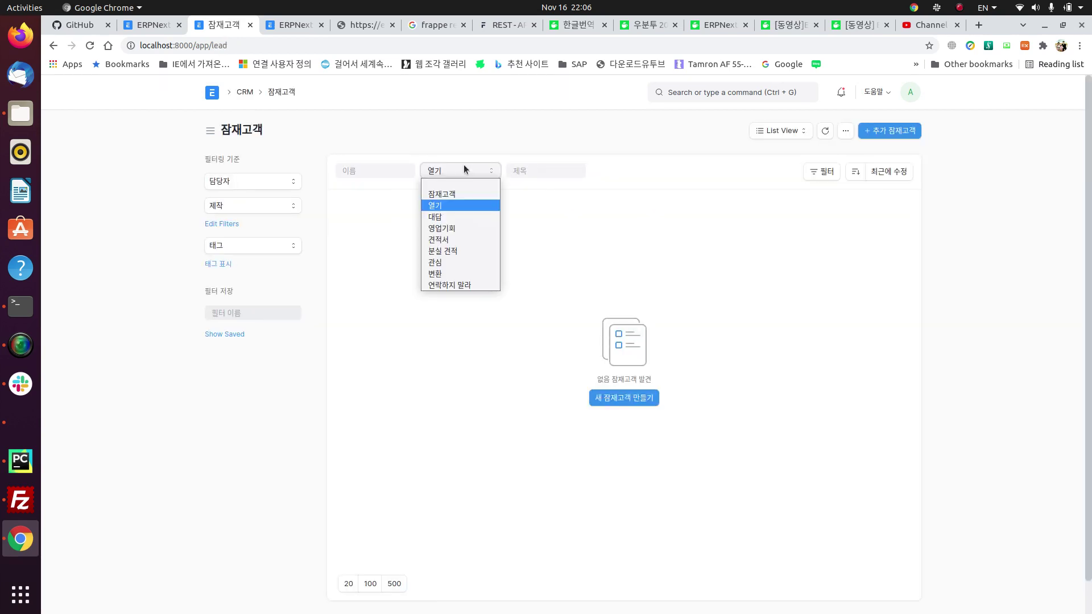
click(458, 185)
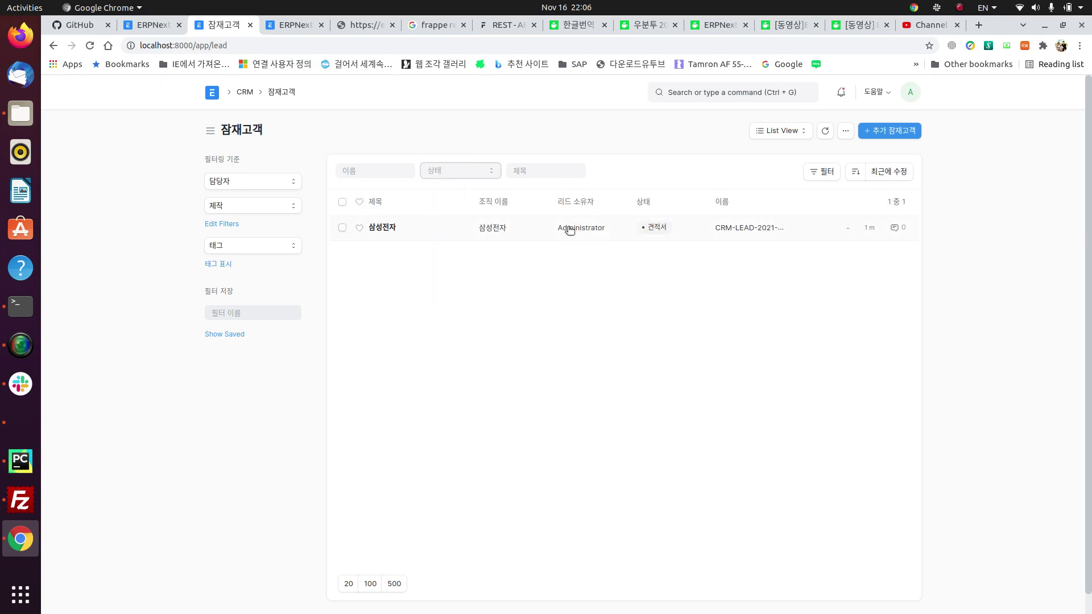
click(392, 230)
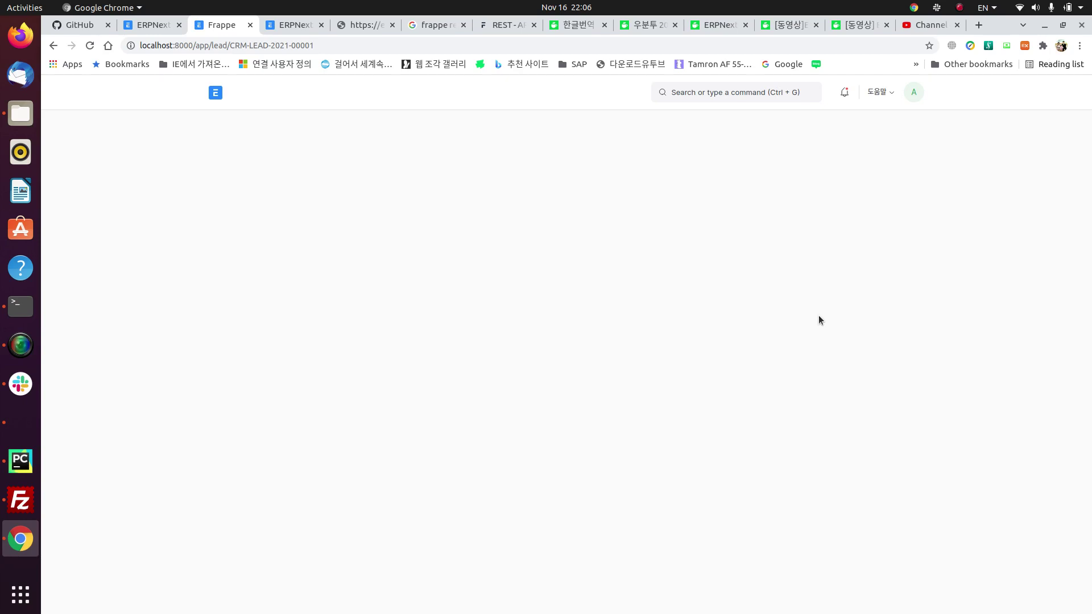
click(794, 128)
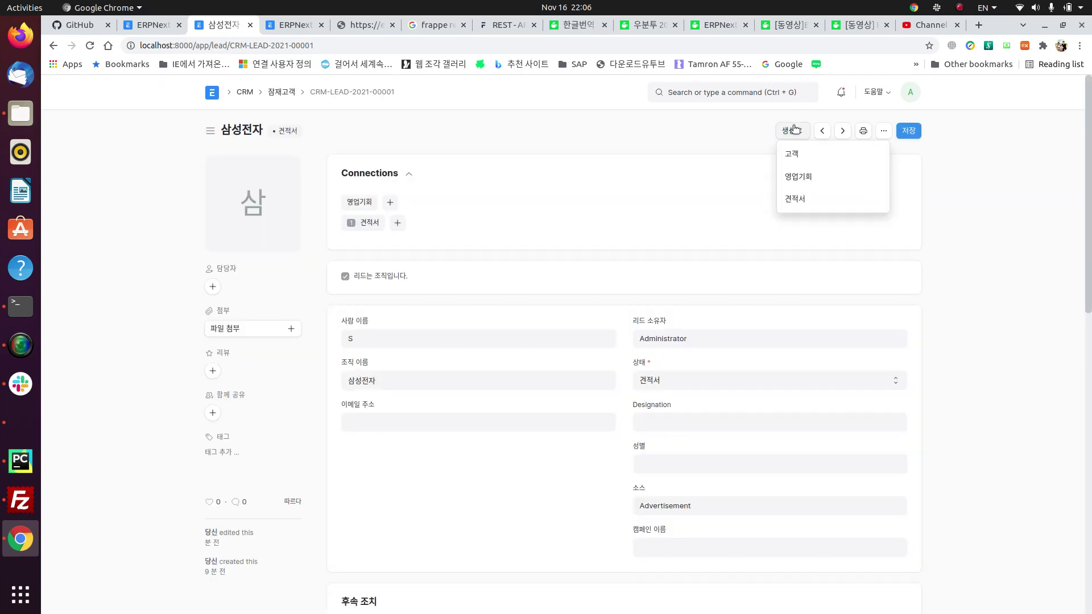
click(816, 159)
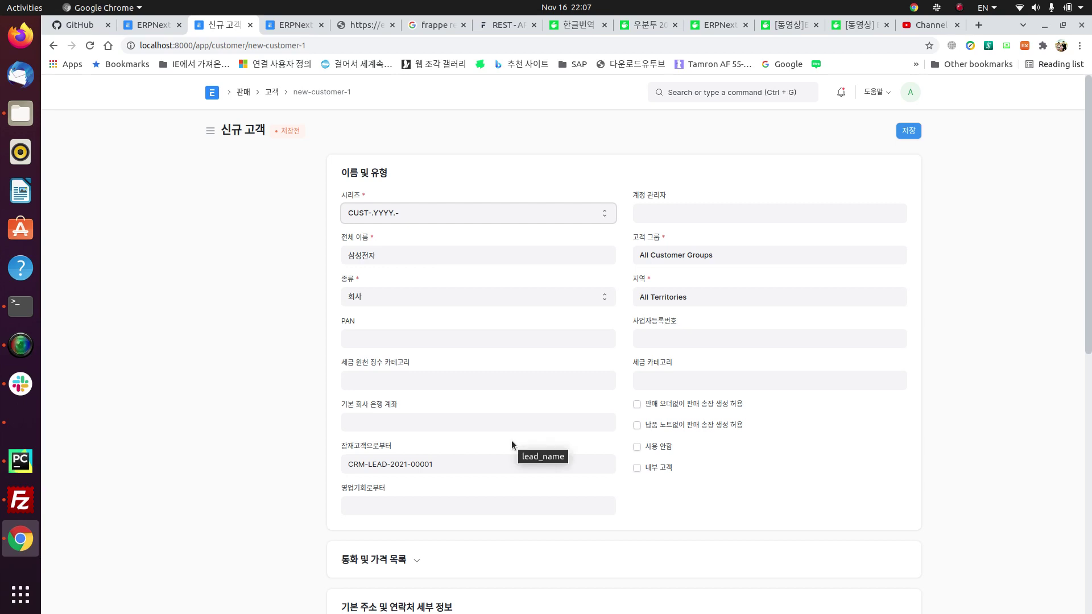
scroll(477, 432, down, 1)
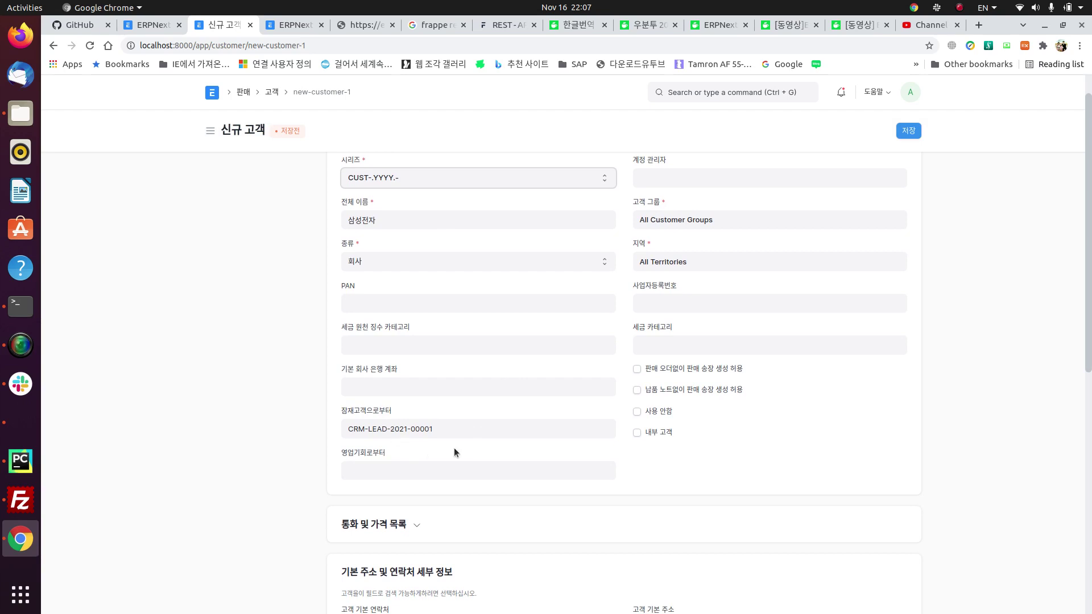
click(506, 429)
click(664, 474)
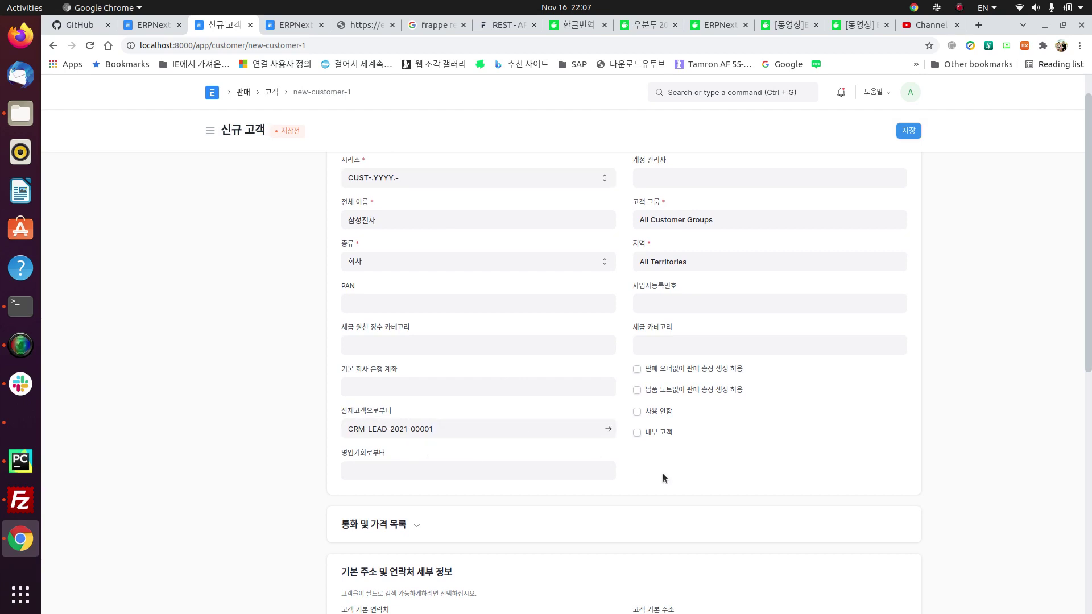
scroll(664, 474, down, 3)
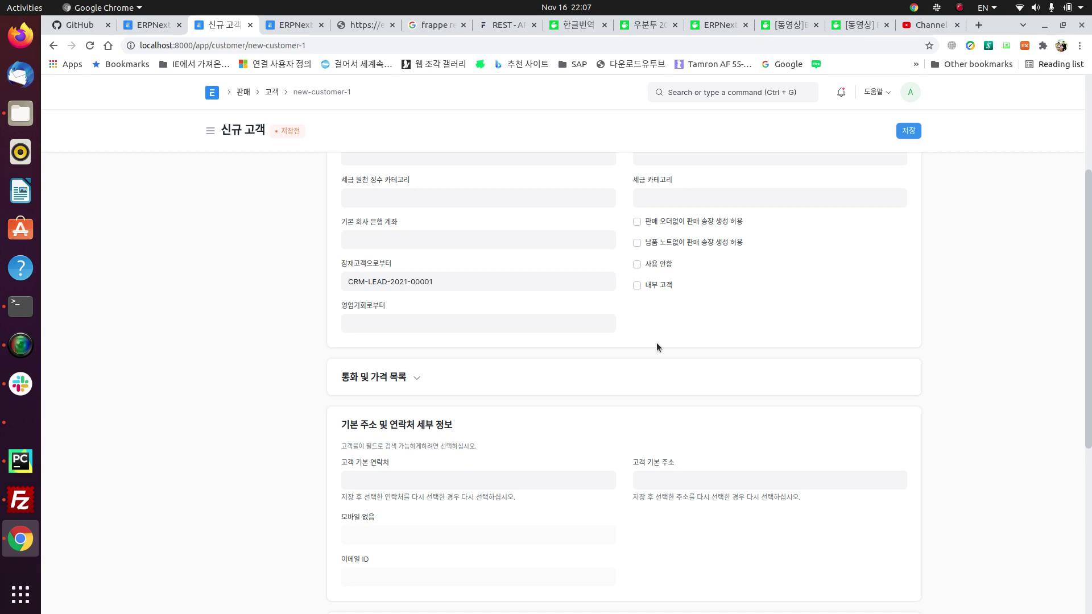
scroll(520, 305, up, 3)
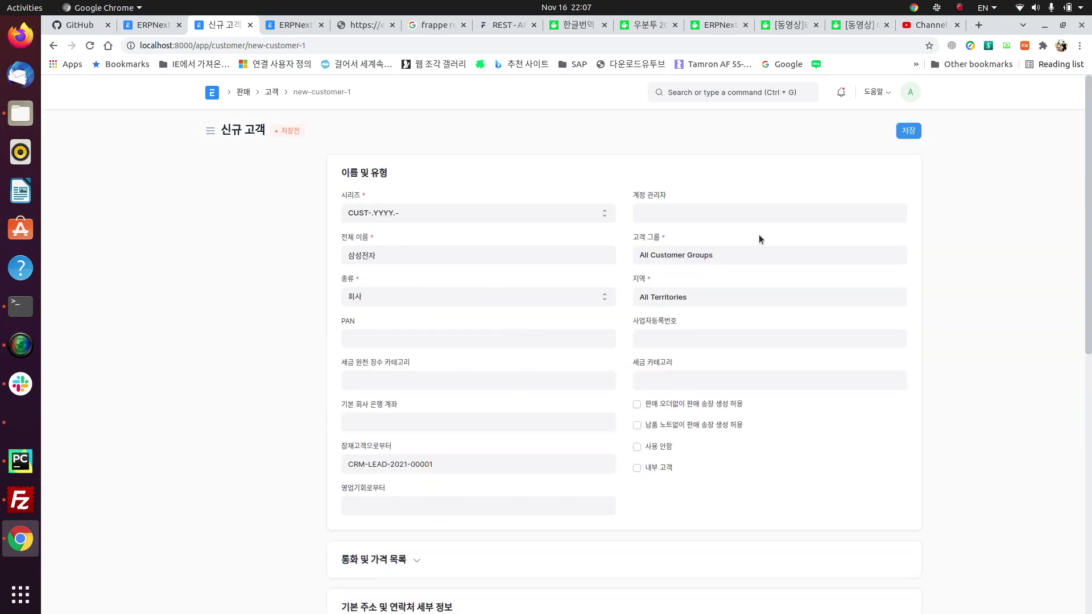
scroll(649, 362, down, 3)
scroll(650, 361, down, 6)
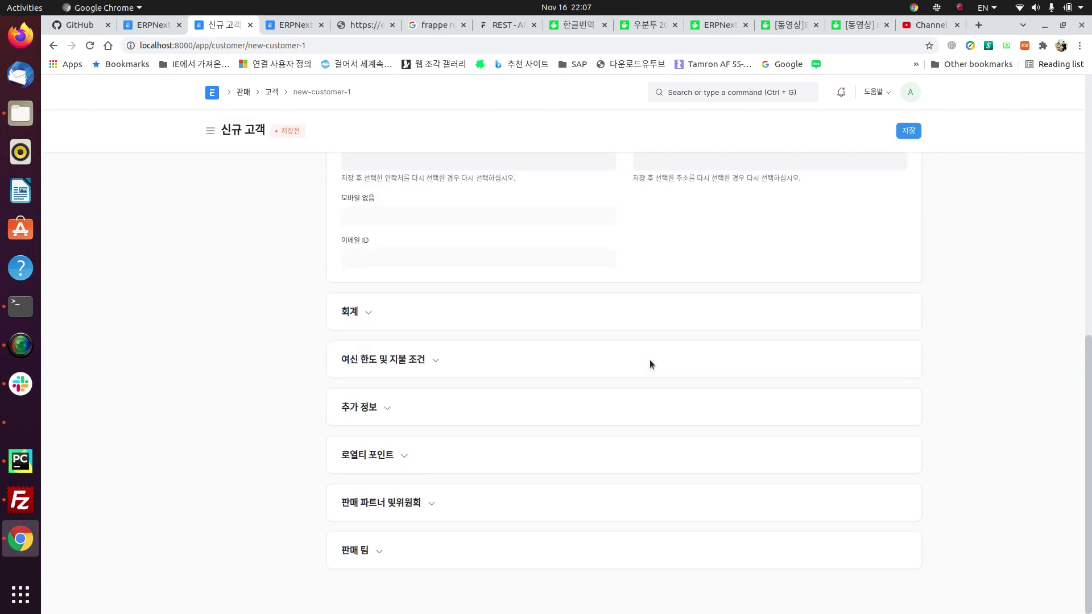
Step: Expand the 회계 and 여신 한도 및 지불 조건 sections to review the empty payment terms and credit limit
click(356, 320)
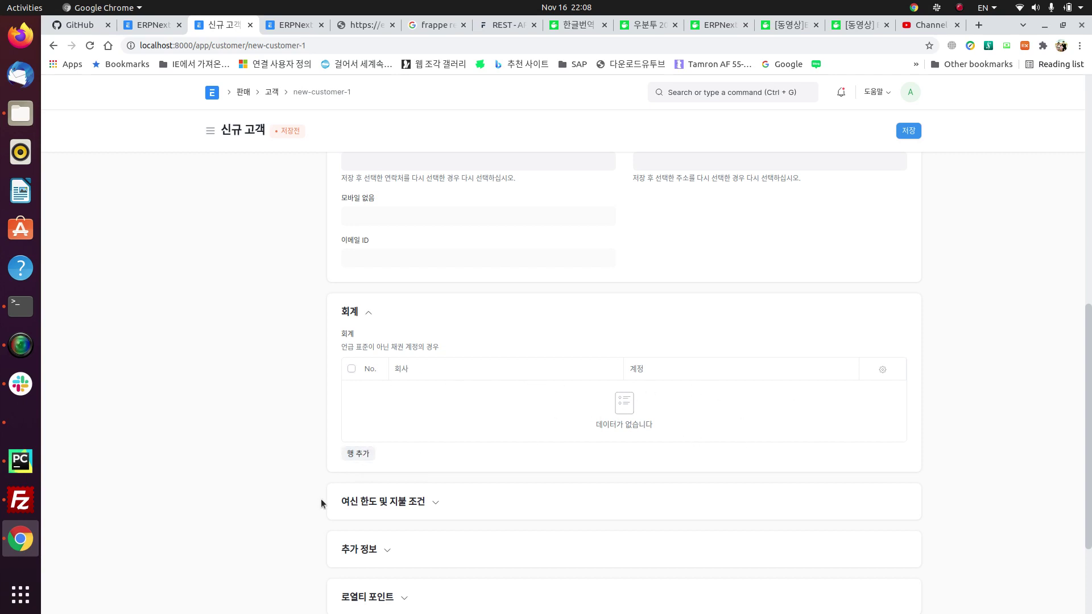
click(379, 503)
scroll(380, 509, down, 5)
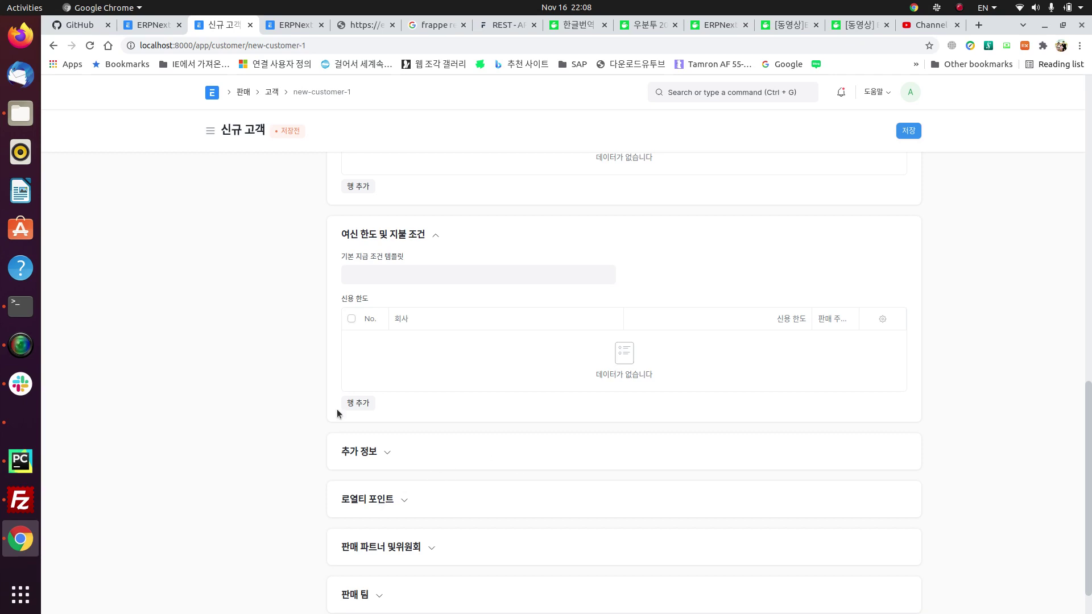
scroll(534, 336, down, 1)
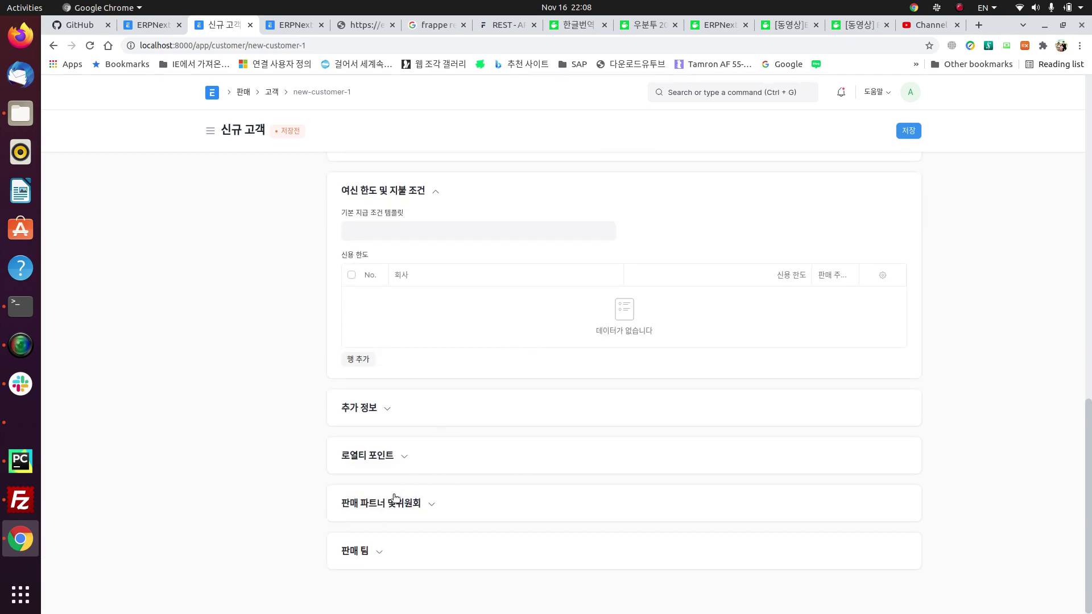
Step: Leave sales partner and sales team empty and save customer 삼성전자 as CUST-2021-00001
click(380, 515)
scroll(380, 516, down, 2)
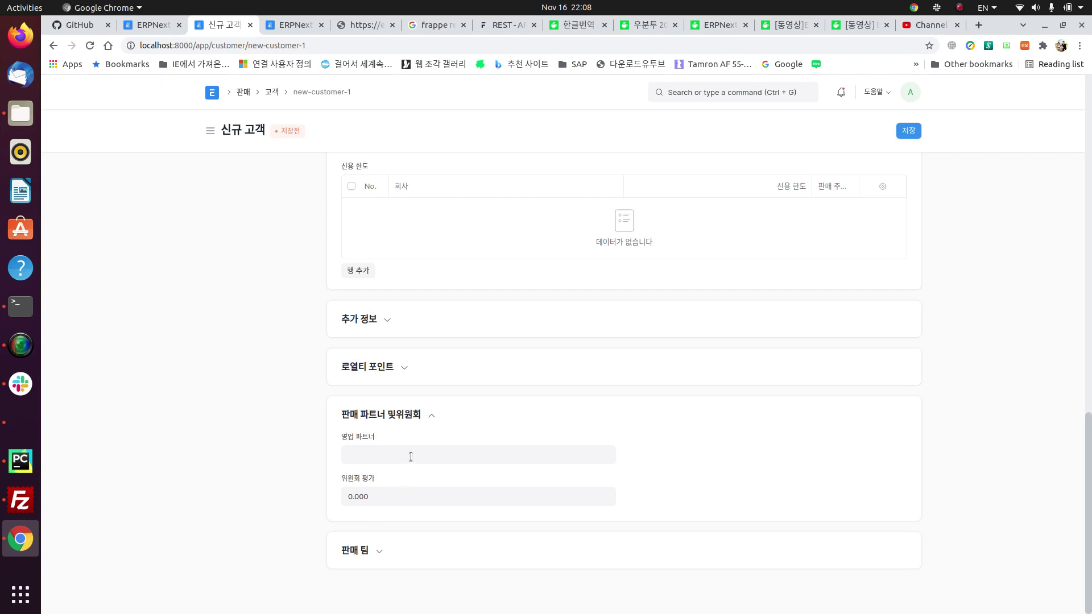
click(390, 461)
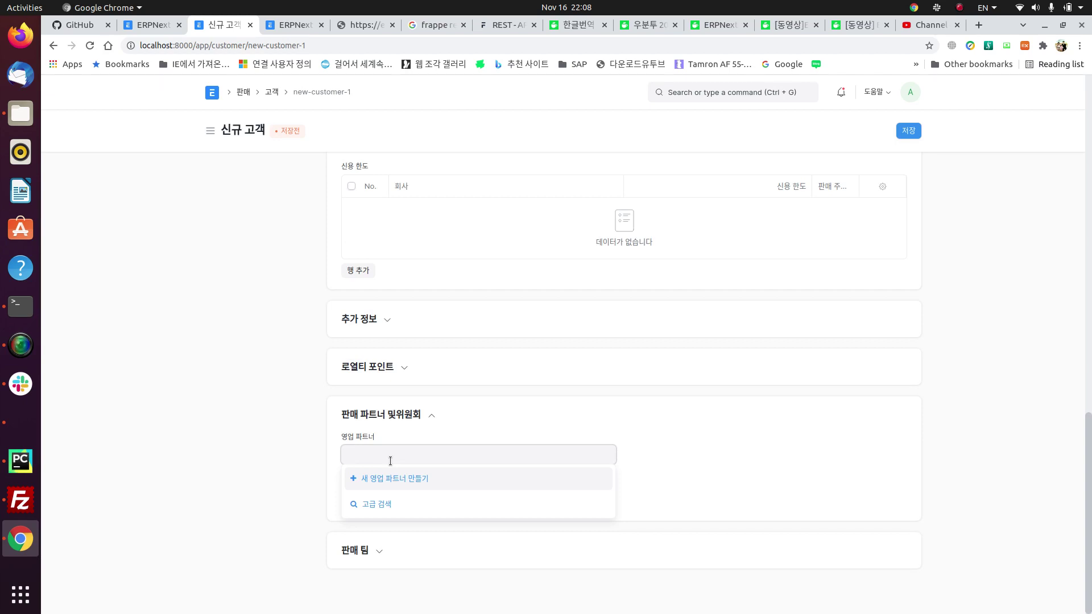
click(289, 463)
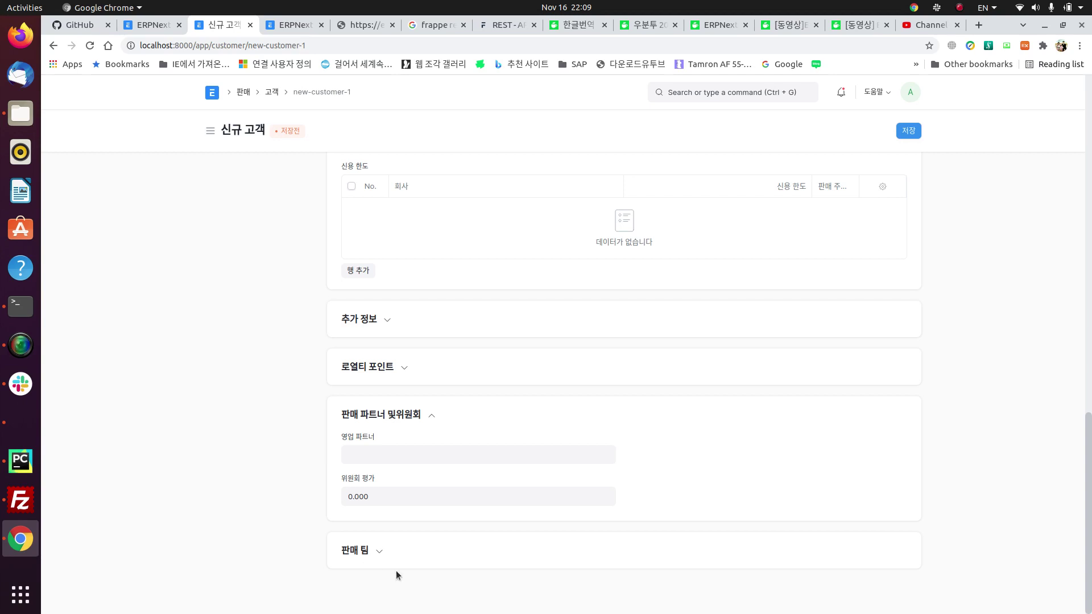
click(372, 557)
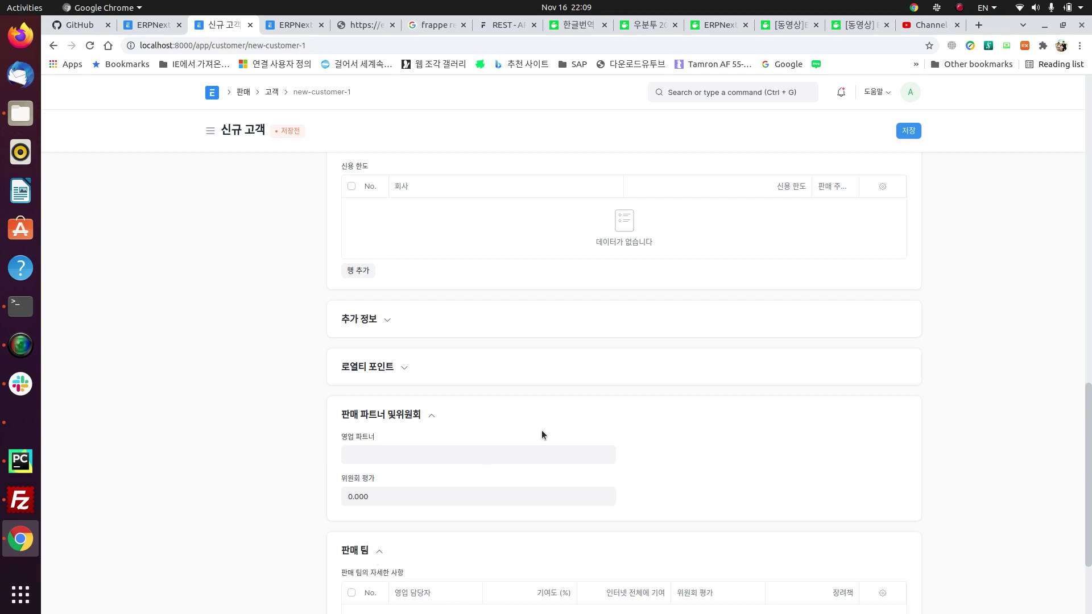
scroll(484, 436, down, 3)
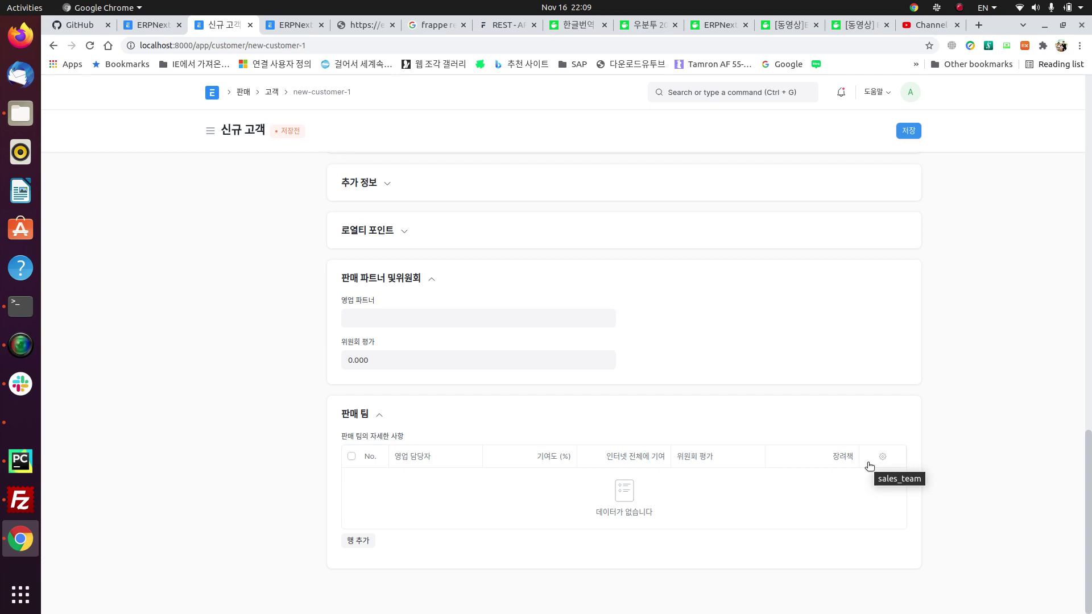
scroll(844, 329, up, 10)
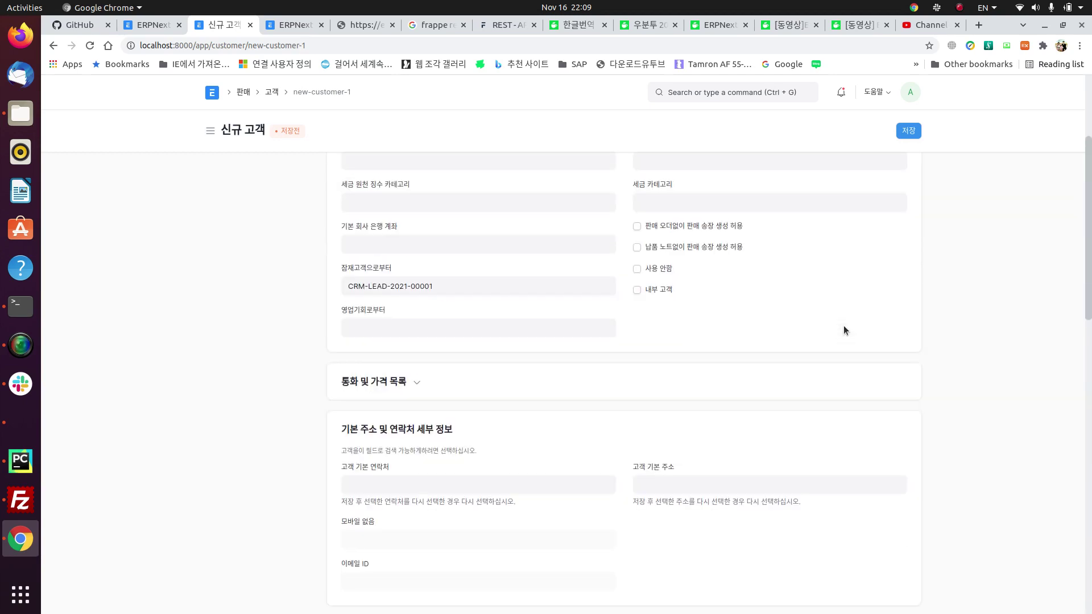
scroll(845, 329, up, 3)
click(906, 135)
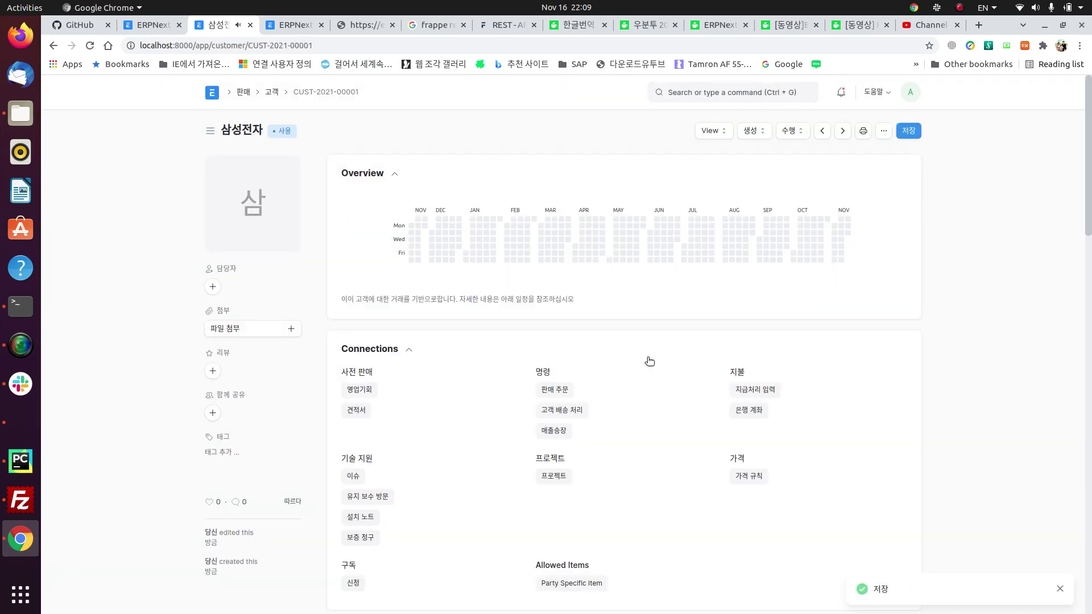
scroll(650, 362, down, 8)
scroll(647, 357, down, 2)
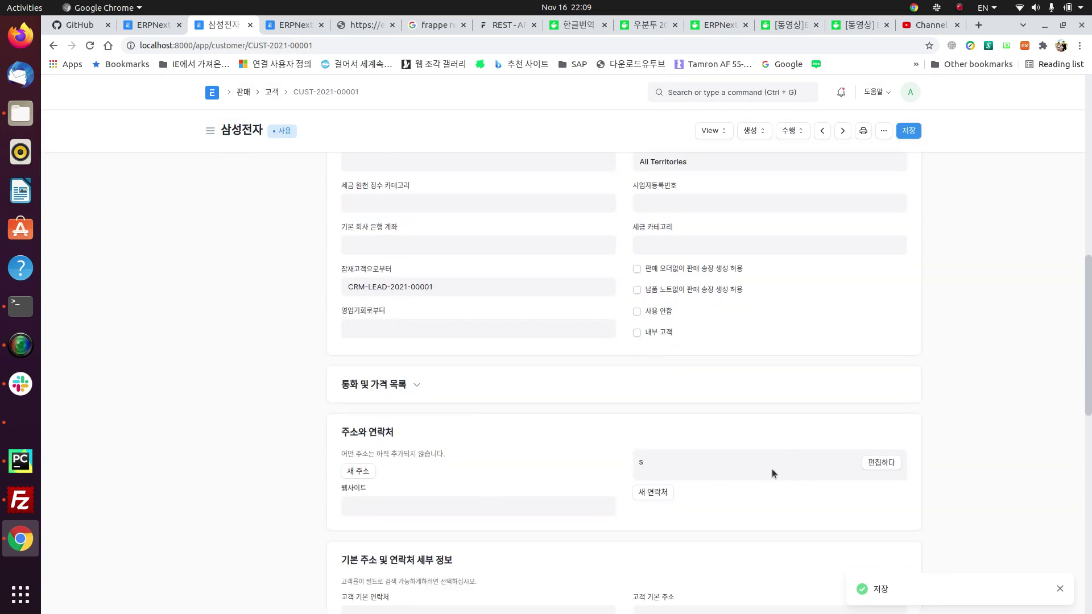
scroll(584, 520, up, 8)
scroll(619, 336, up, 4)
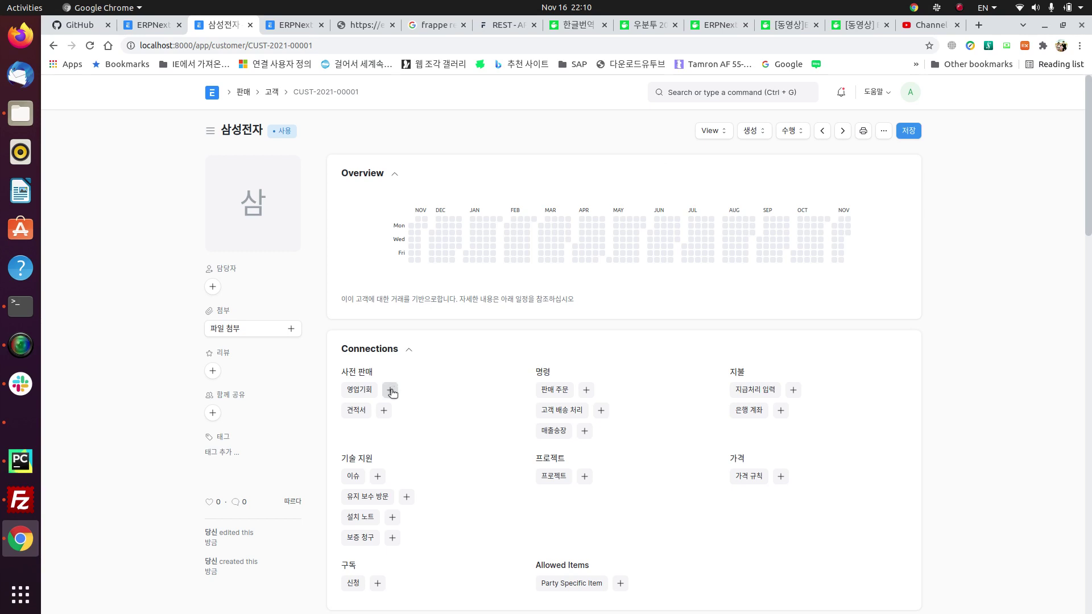
click(390, 390)
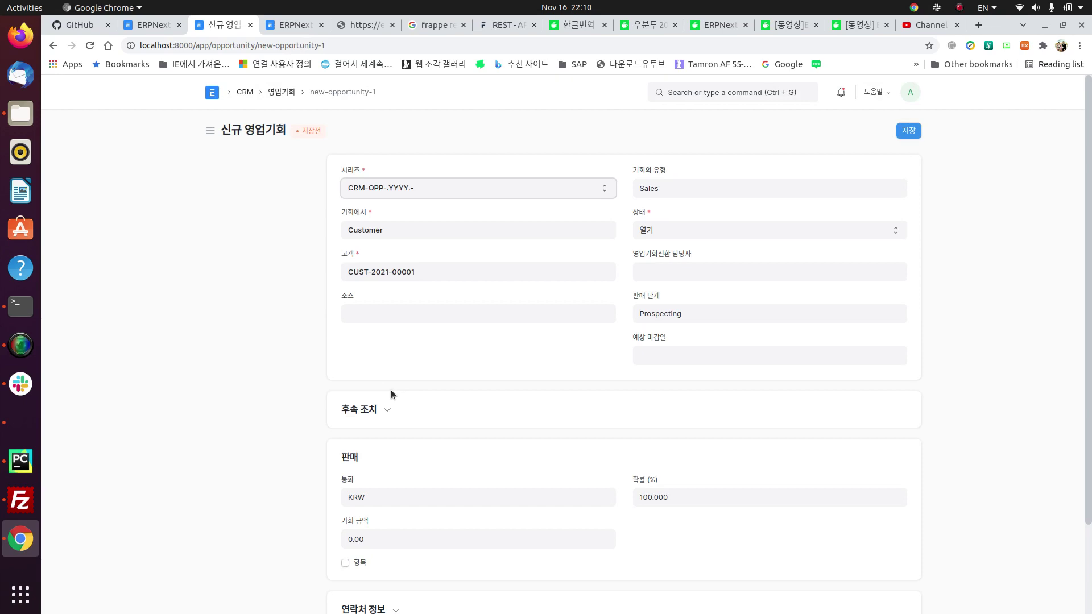
click(53, 46)
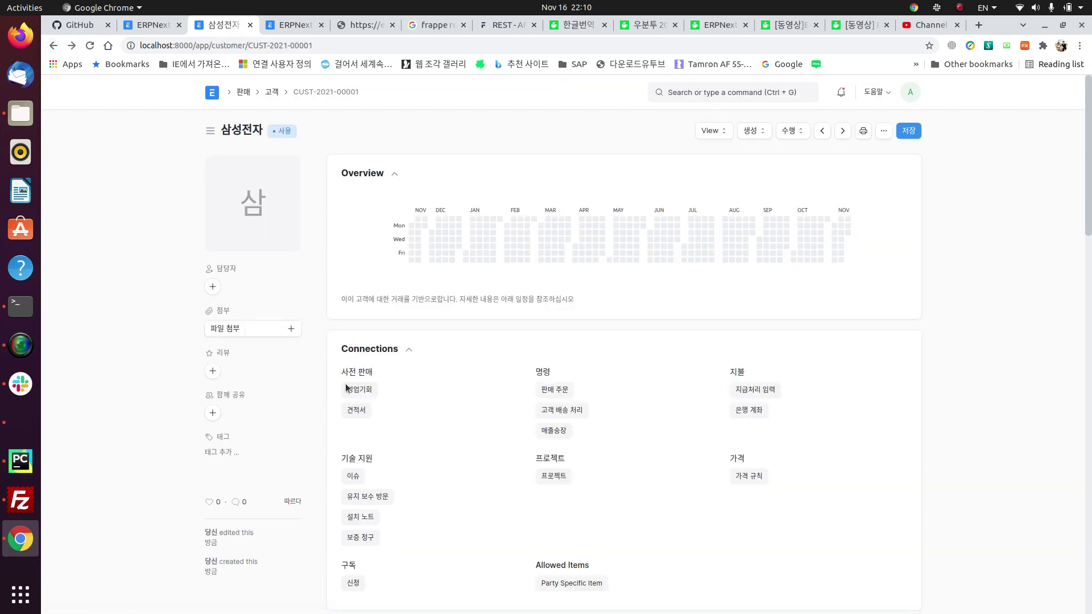
Step: Create a new 삼성전자 quotation and add 10 units of item 100001 through the multi-item picker
click(389, 415)
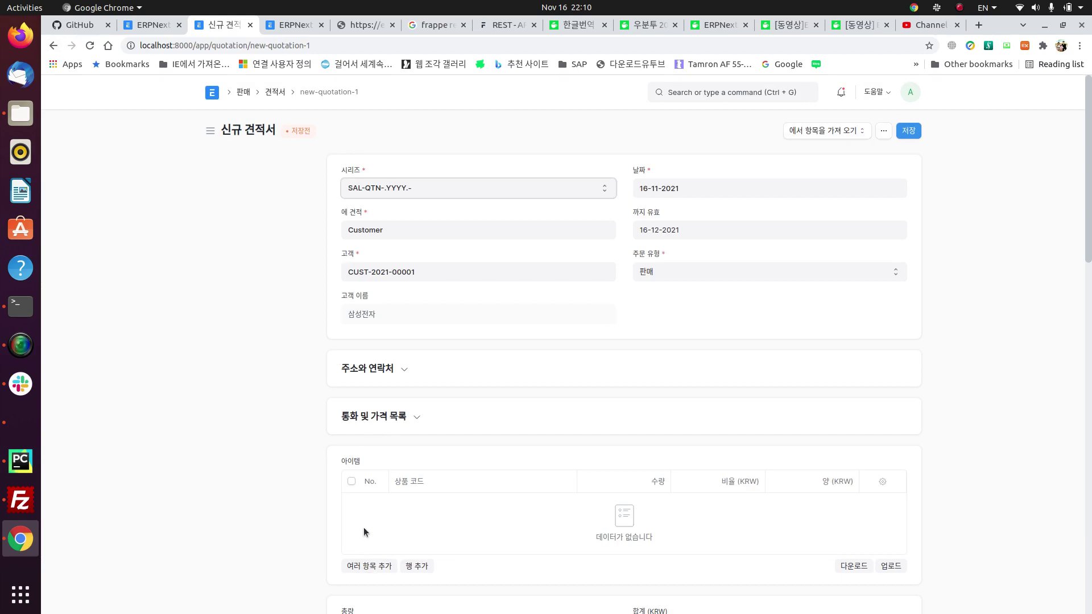
scroll(448, 524, down, 3)
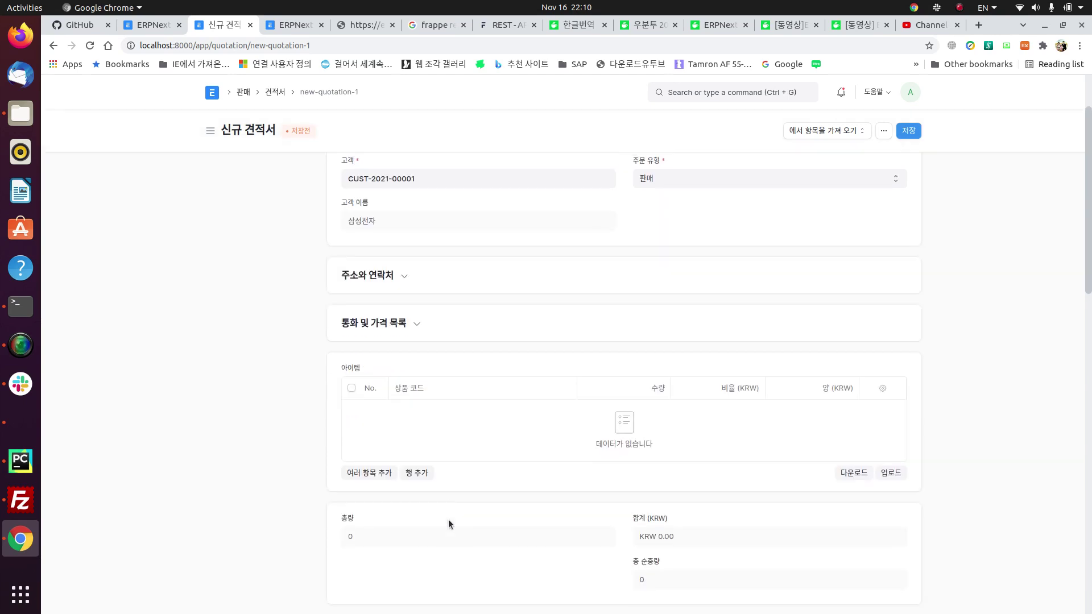
click(387, 473)
scroll(388, 468, down, 4)
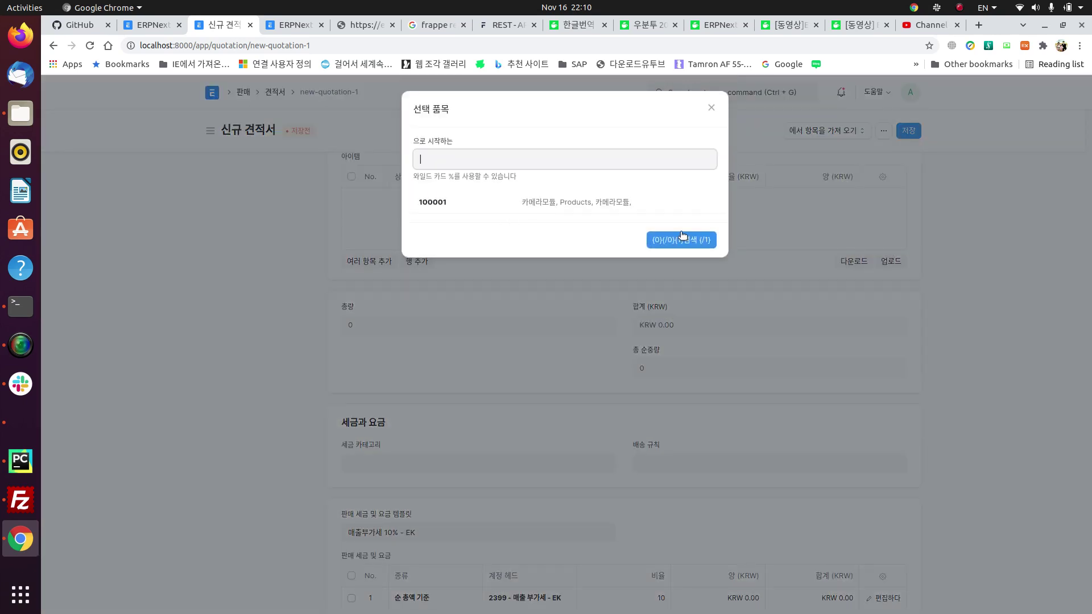
click(431, 201)
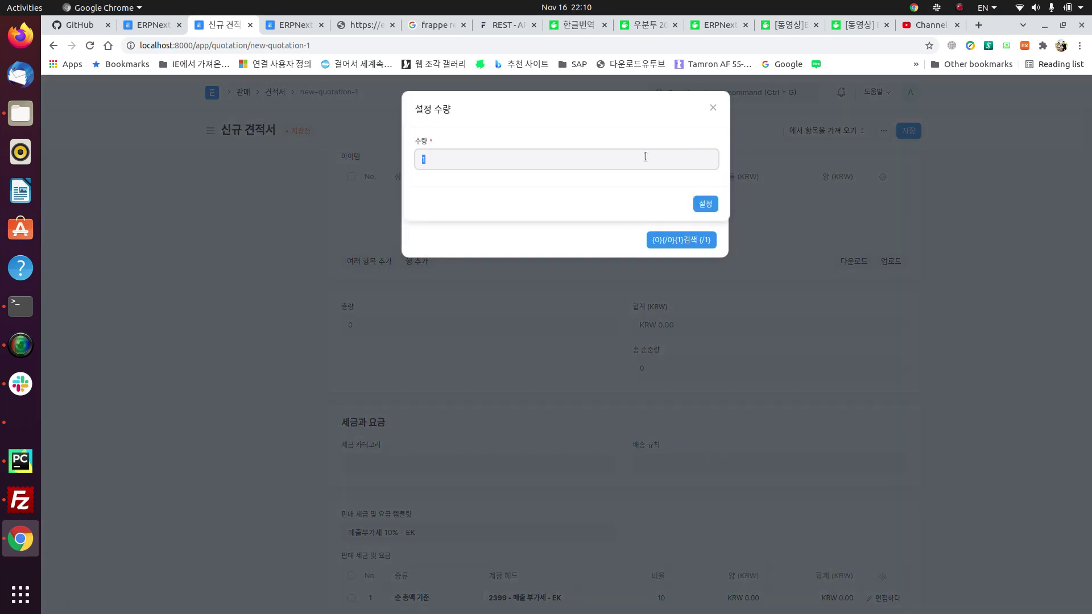
text(10)
key(Return)
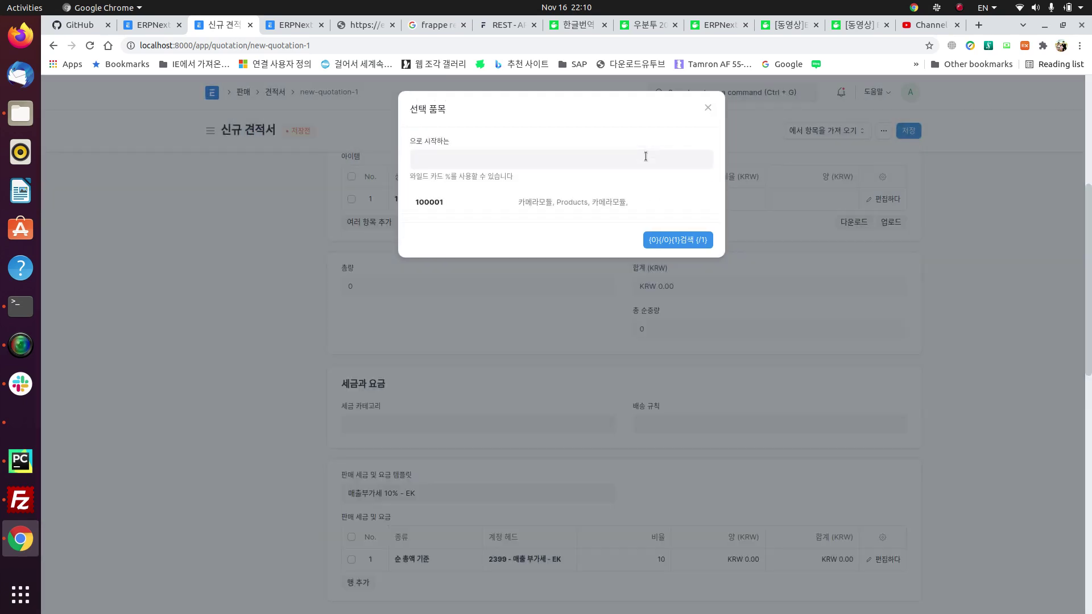
click(711, 104)
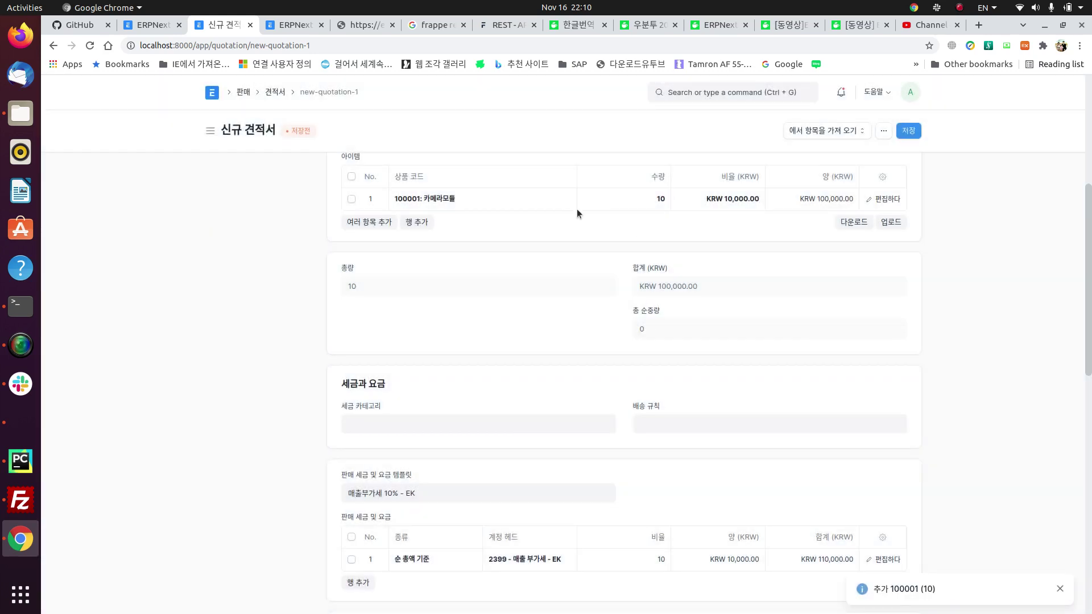
scroll(578, 215, up, 3)
scroll(567, 367, down, 3)
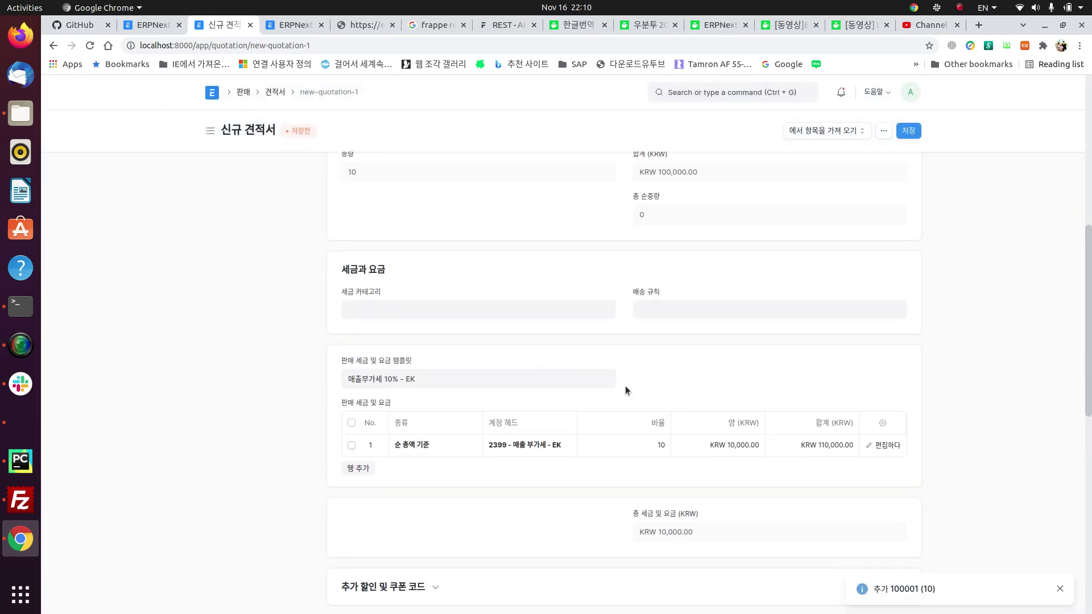
scroll(570, 409, down, 1)
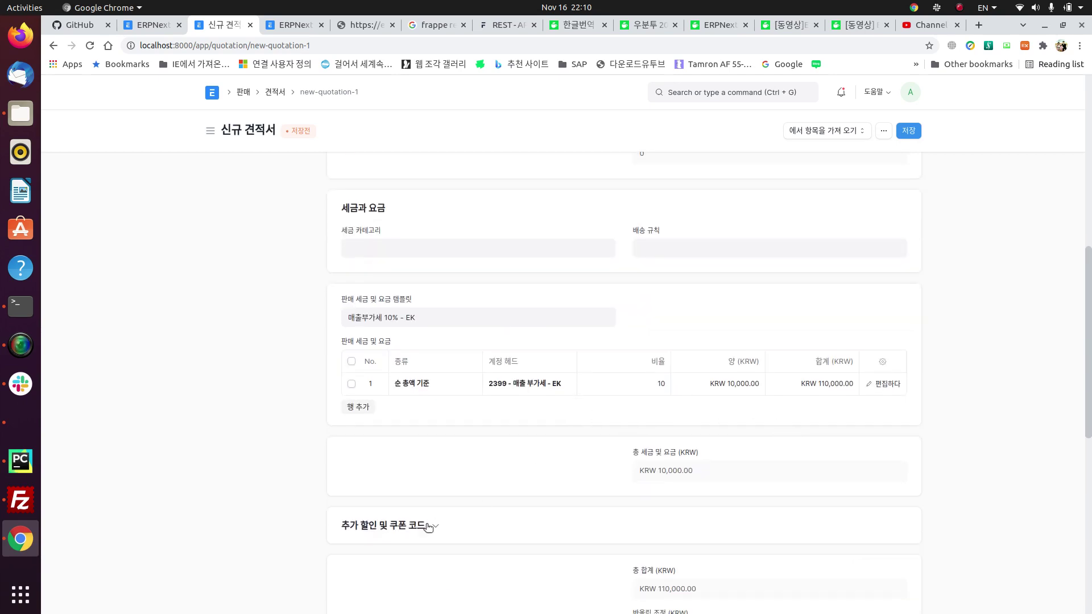
Step: Apply a KRW 1,000 additional discount, bringing the total to KRW 109,000
click(402, 529)
scroll(405, 533, down, 4)
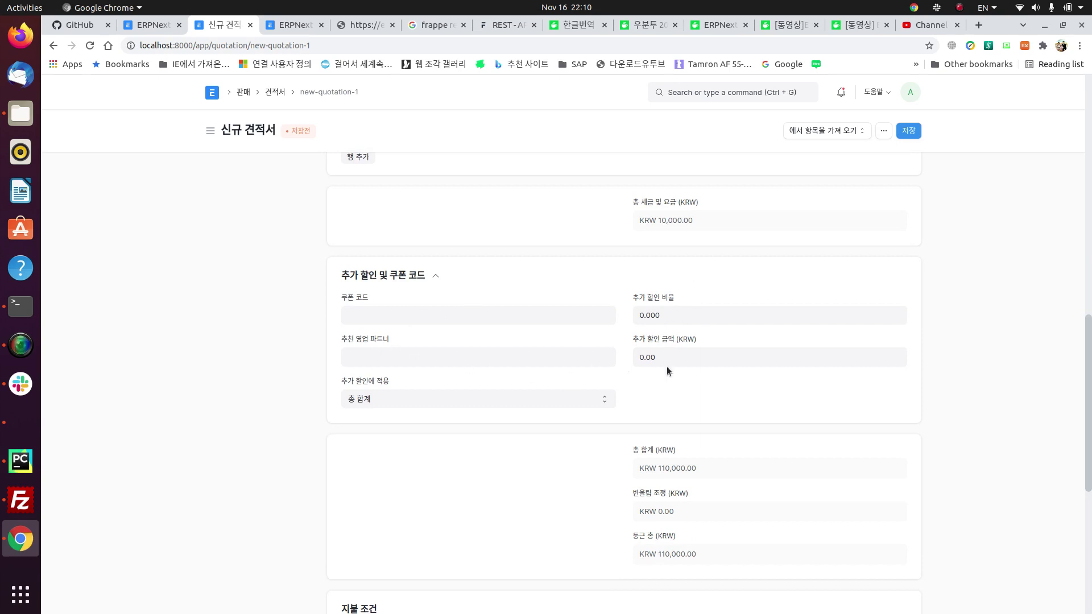
click(674, 352)
text(1000)
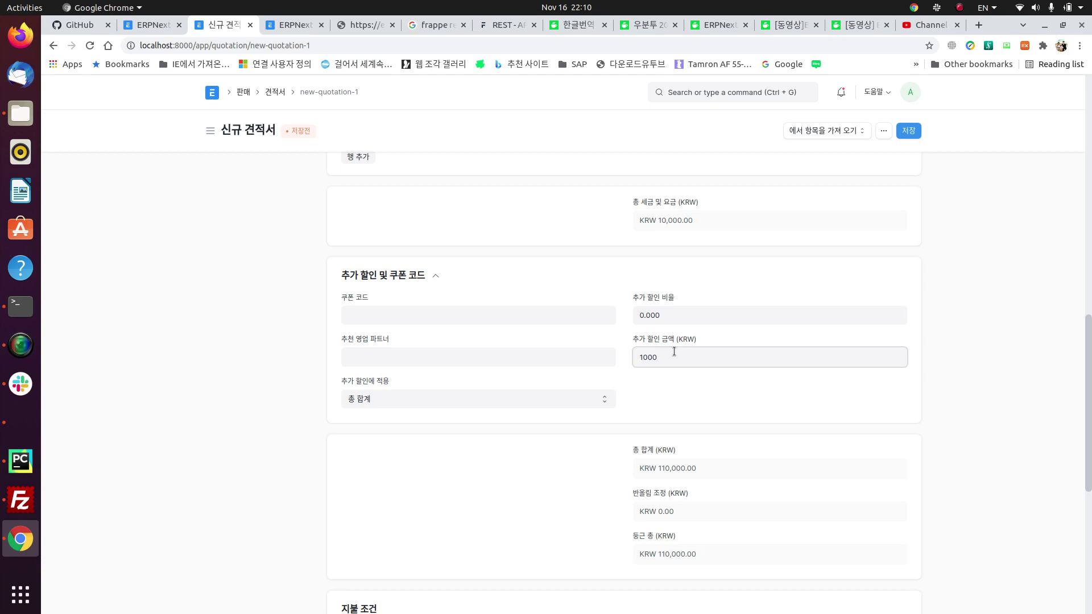
scroll(718, 435, up, 1)
click(752, 449)
scroll(752, 448, up, 3)
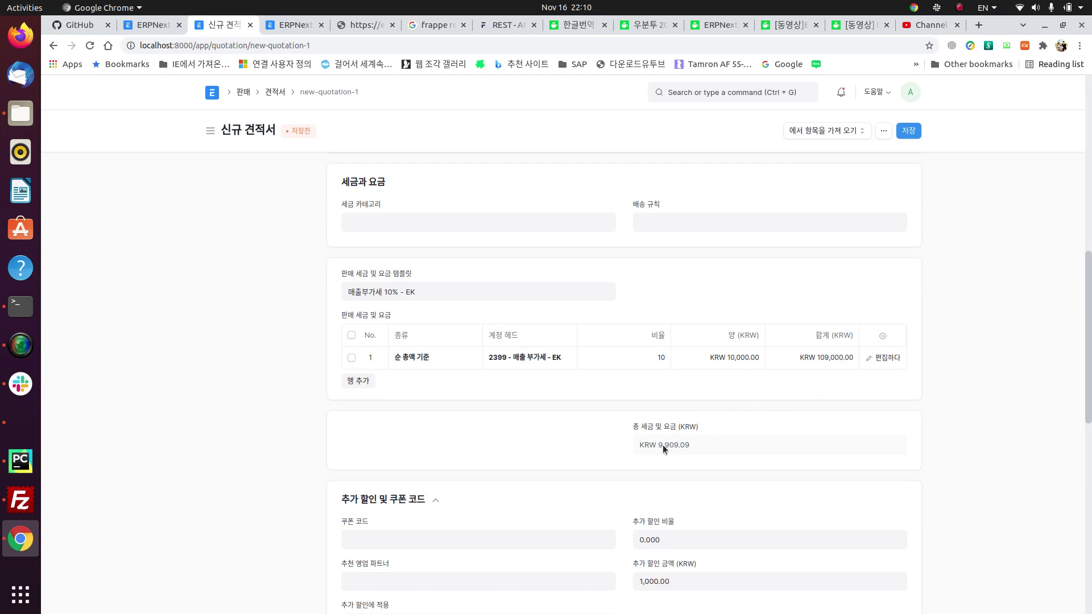
Step: Set the payment terms template to 세금계산서 기준 60일, due 15-01-2022
scroll(726, 442, down, 7)
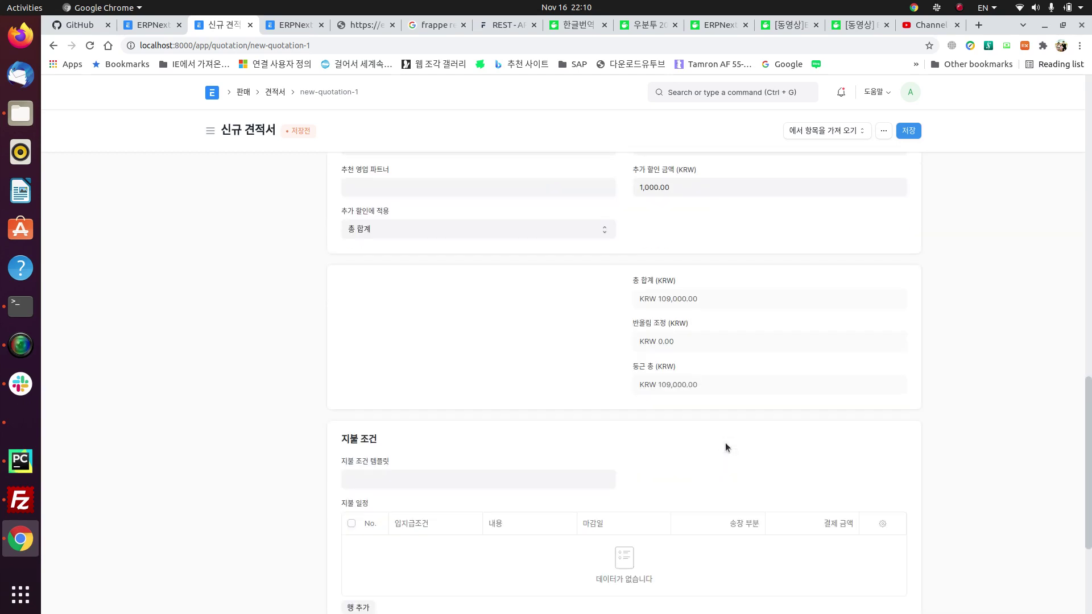
scroll(725, 442, down, 2)
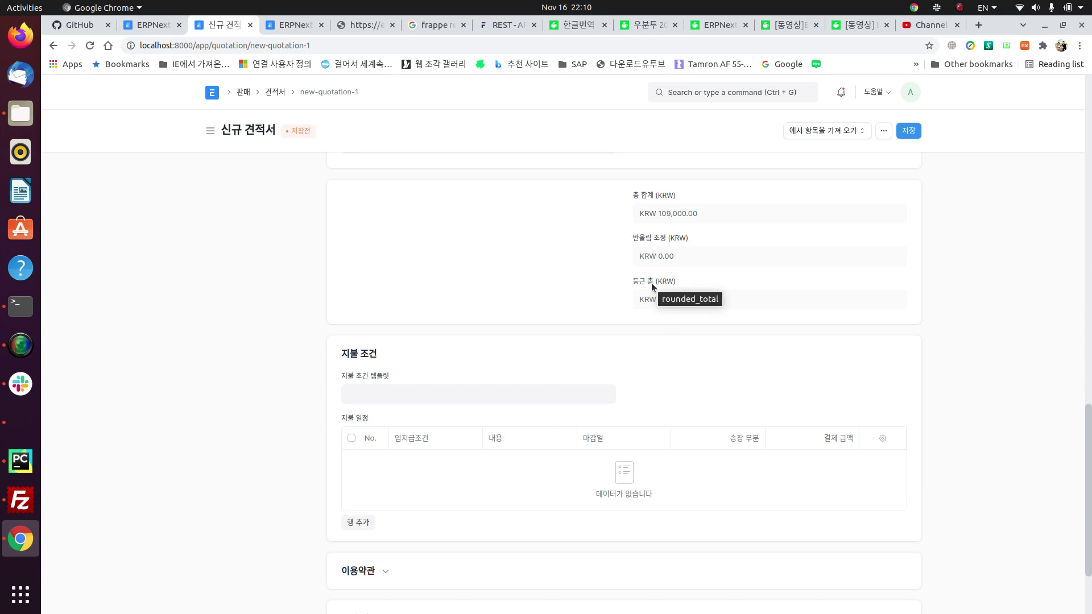
click(401, 400)
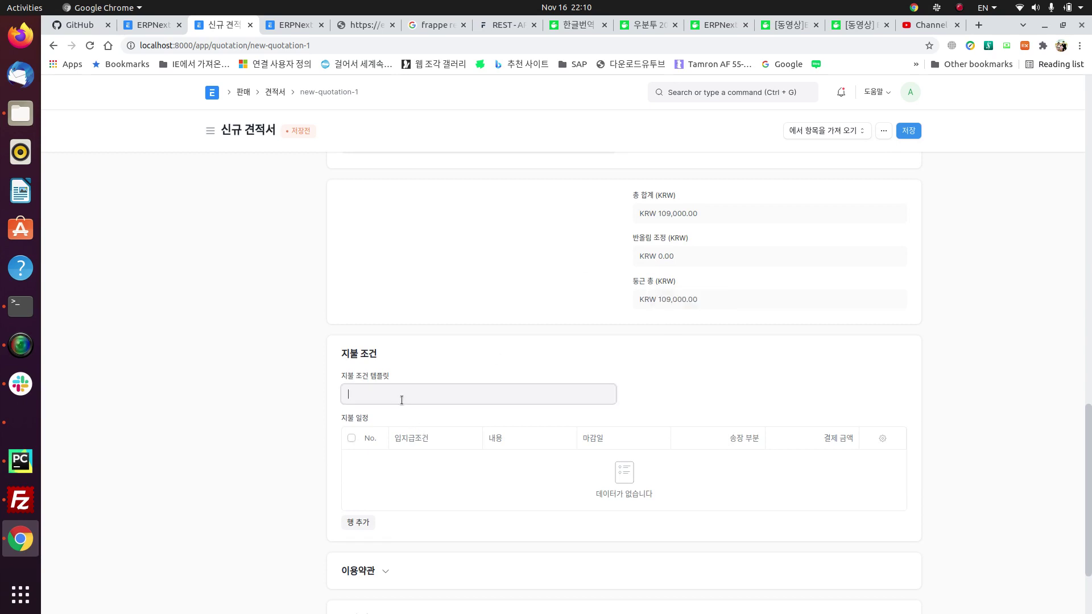
click(421, 418)
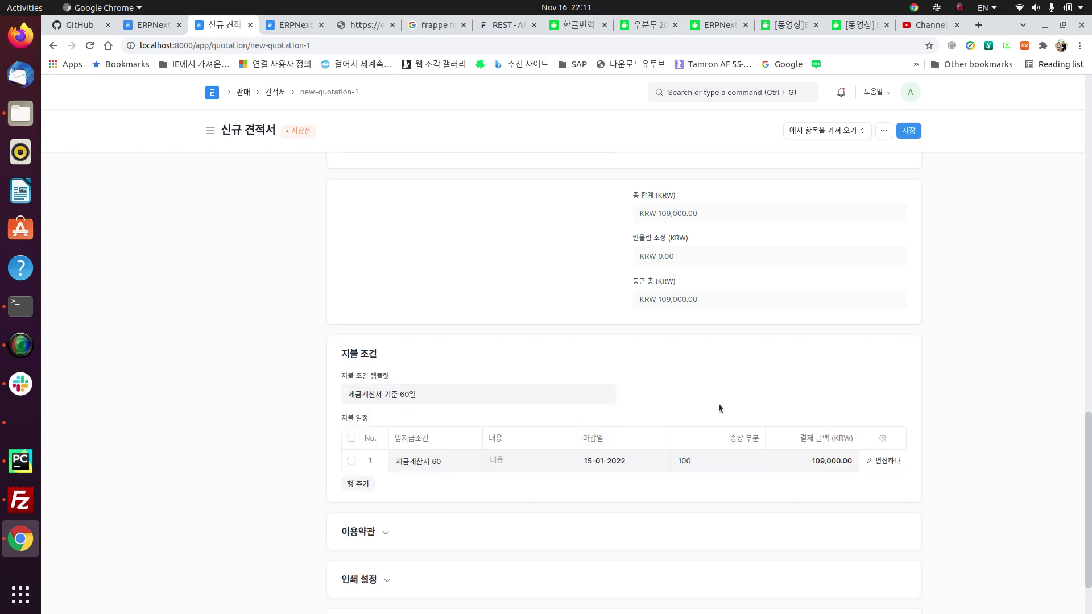
Step: Save the quotation as SAL-QTN-2021-00002 and submit it, confirming with 예
click(908, 135)
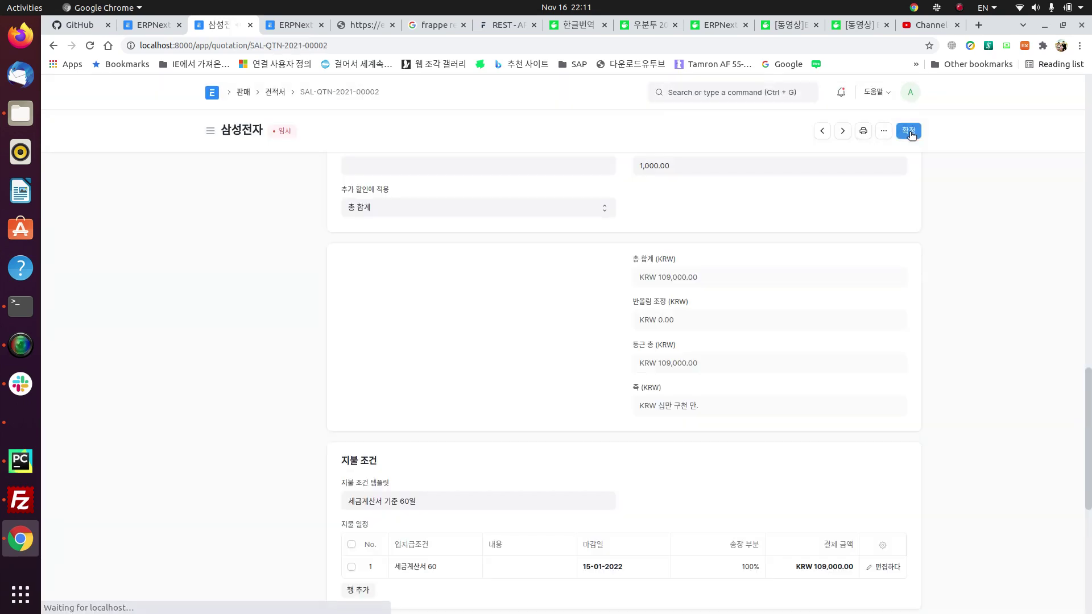
click(909, 132)
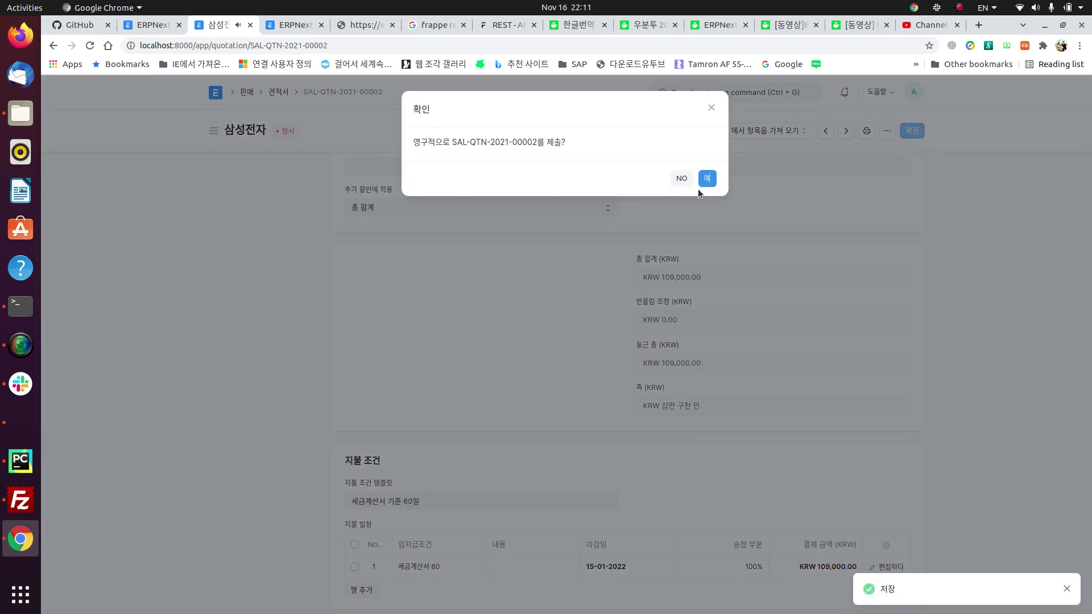
click(708, 178)
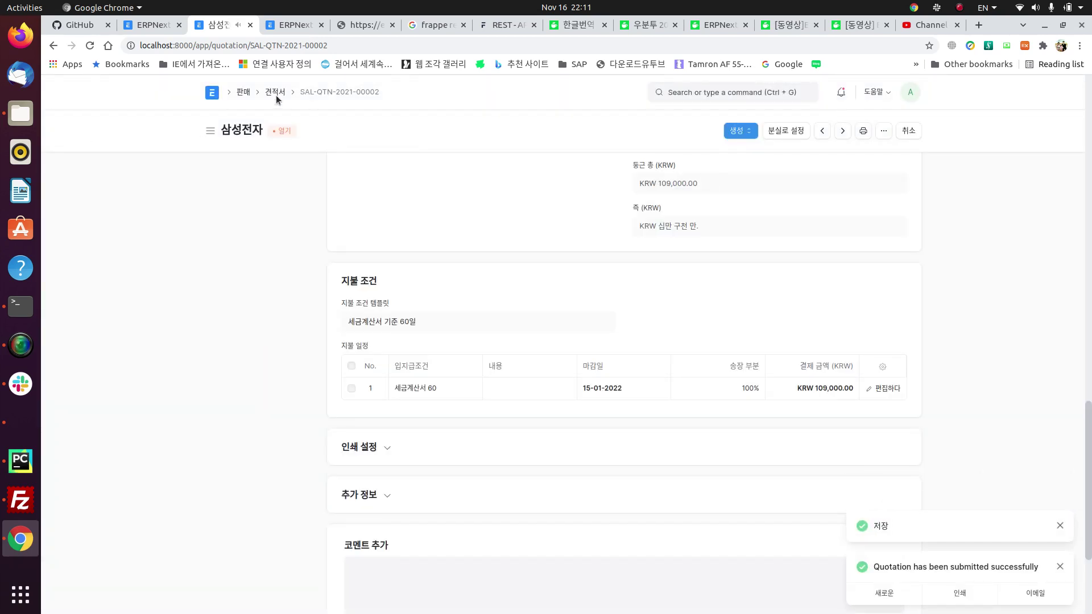
scroll(389, 193, up, 10)
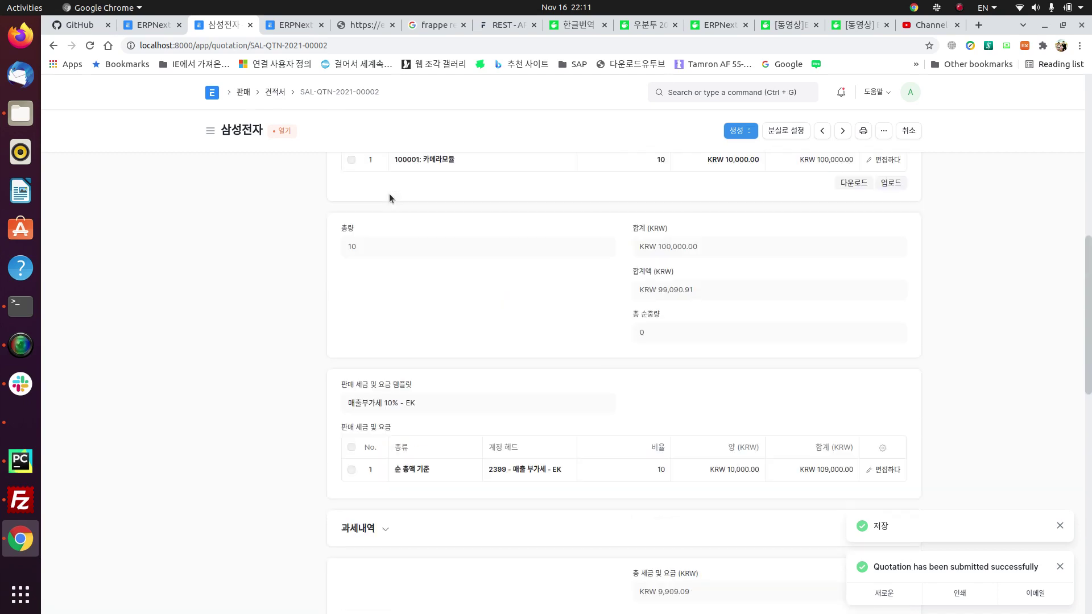
scroll(389, 193, up, 7)
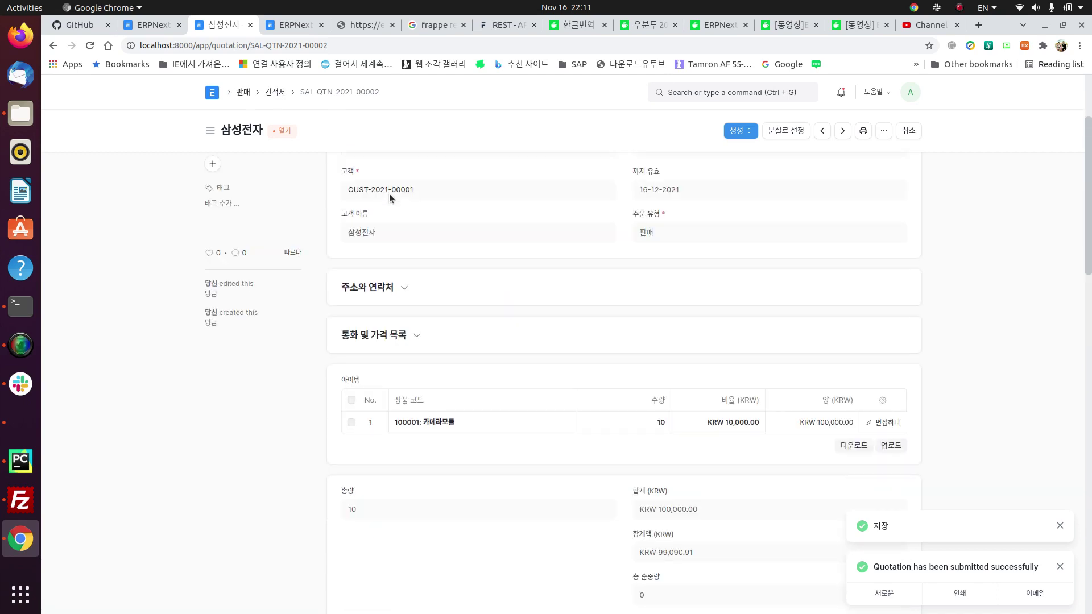
Step: Inspect quotation SAL-QTN-2021-00001, cancel marking it lost, then open SAL-QTN-2021-00002
click(275, 92)
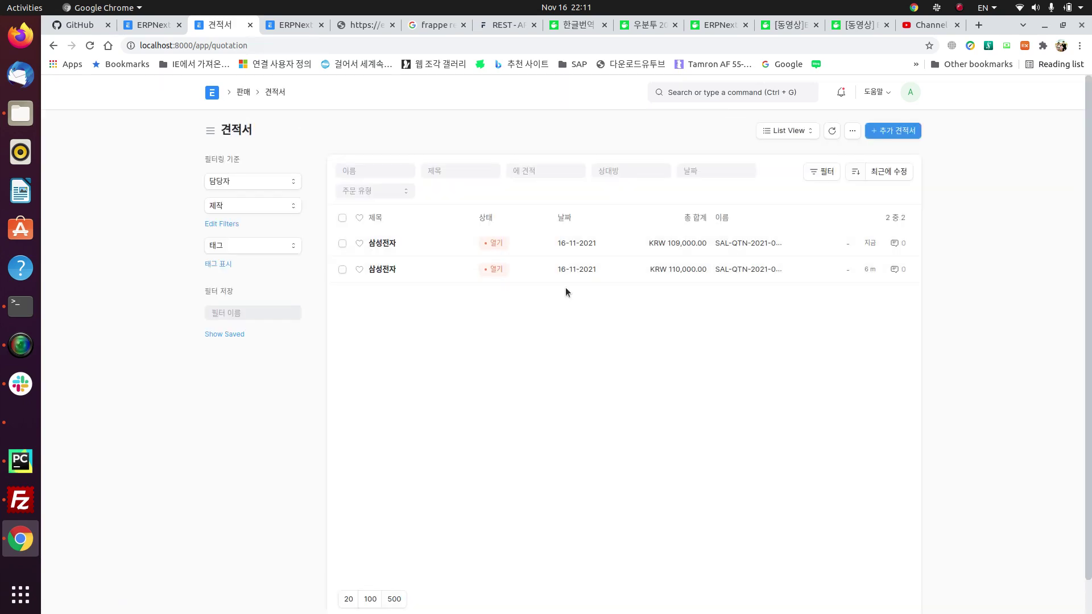
click(377, 270)
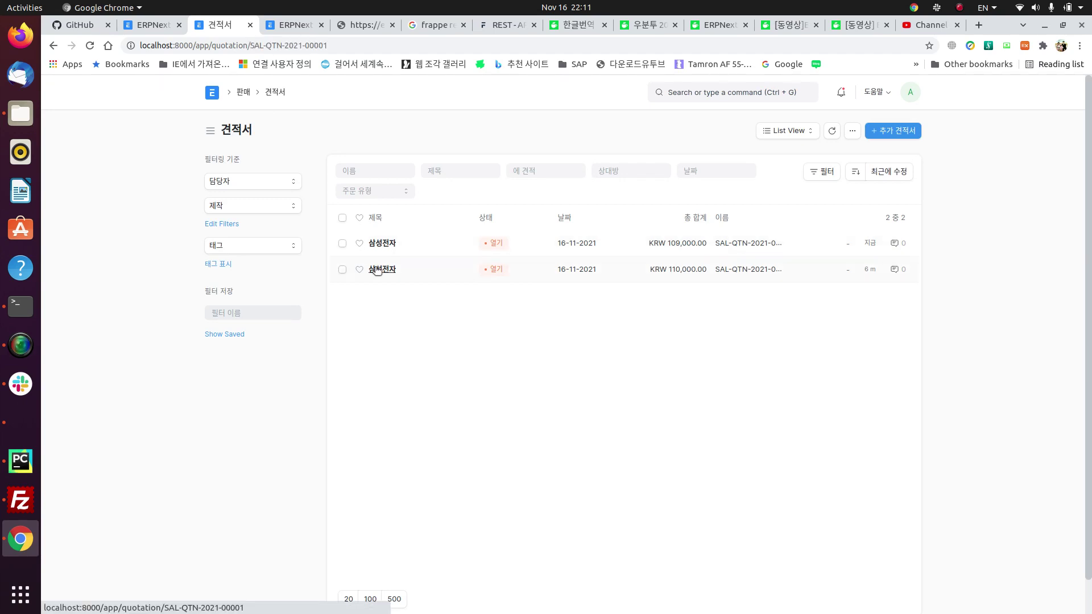
click(785, 131)
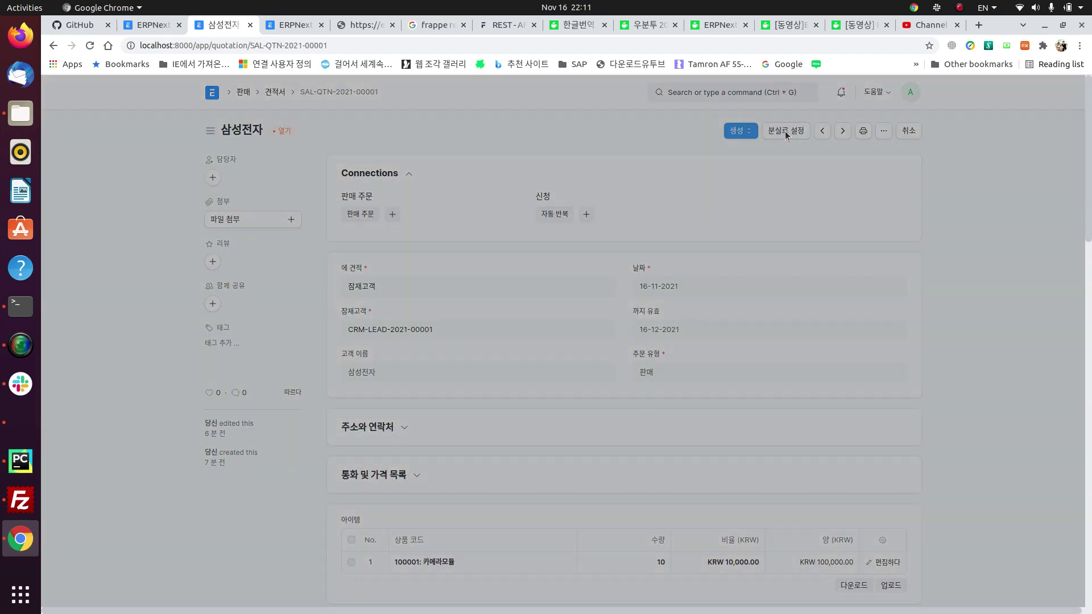
click(464, 159)
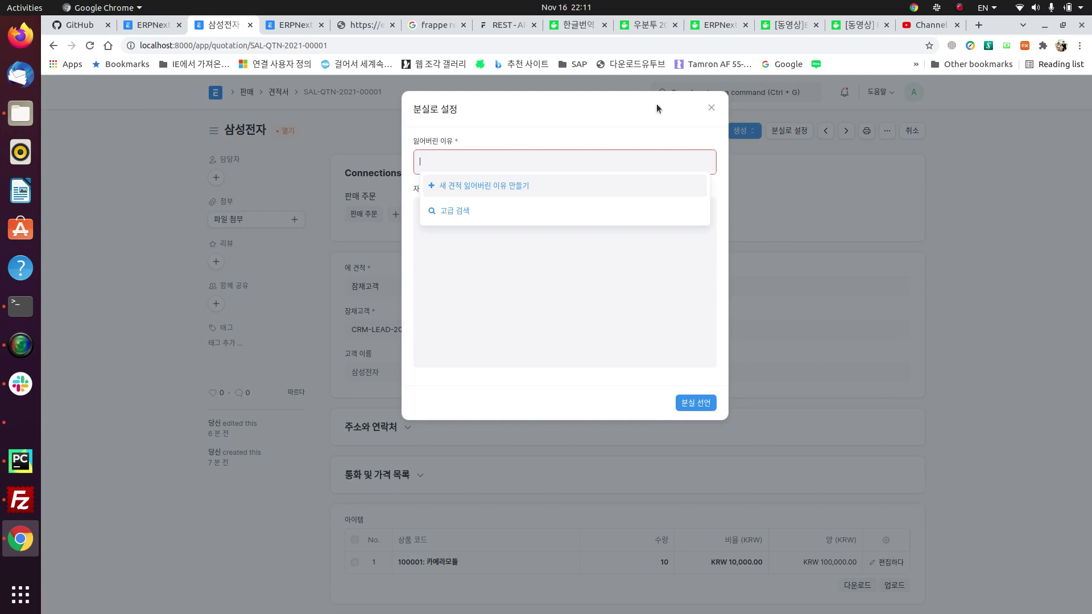
key(Escape)
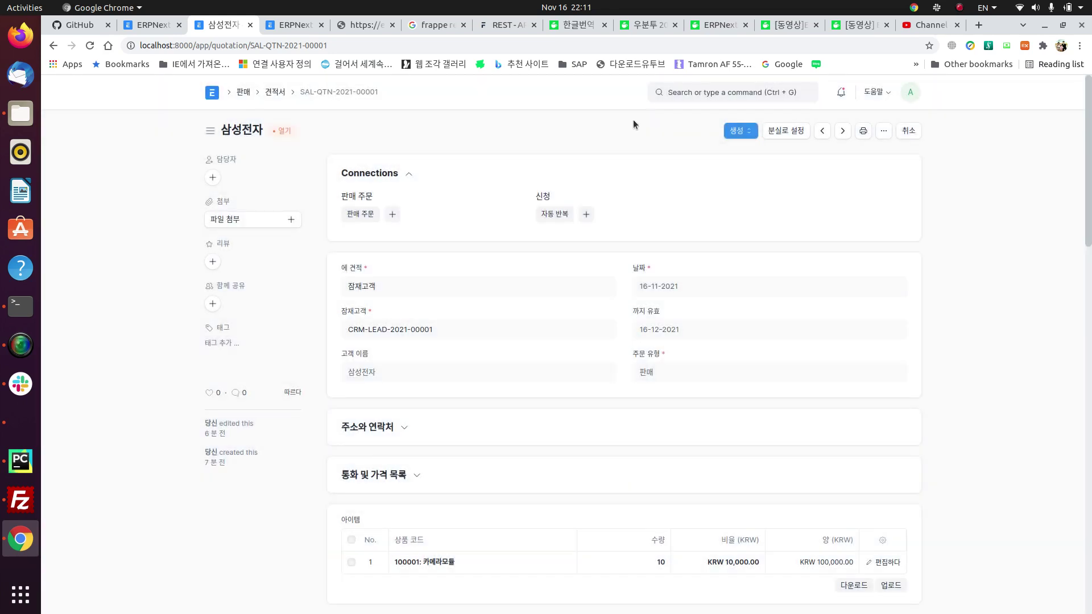
click(272, 95)
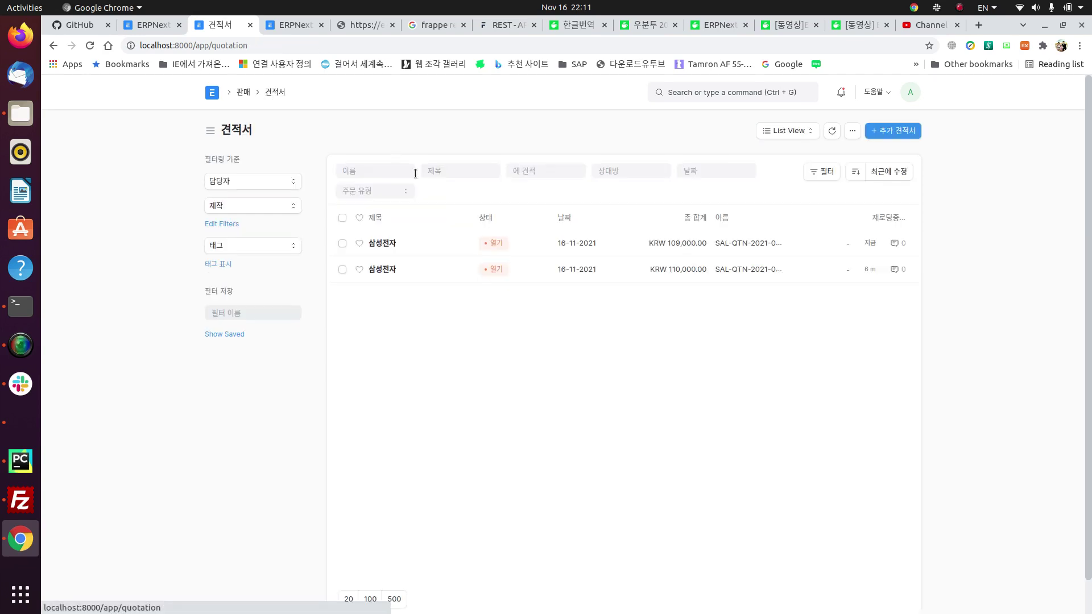
click(379, 244)
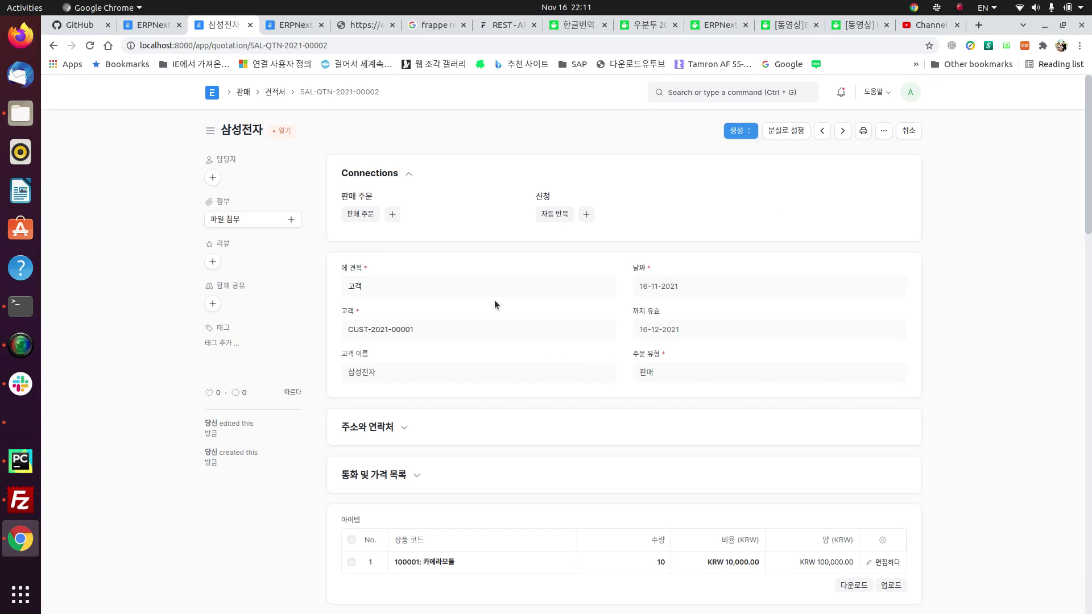
Step: Create a sales order from the quotation with delivery date 19-11-2021
click(392, 215)
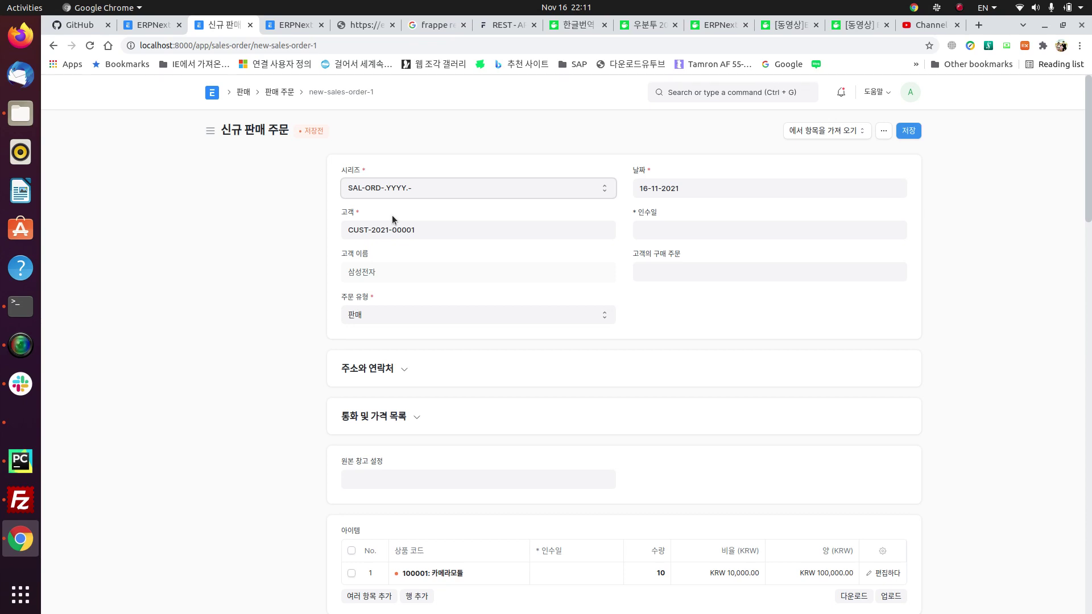
click(670, 228)
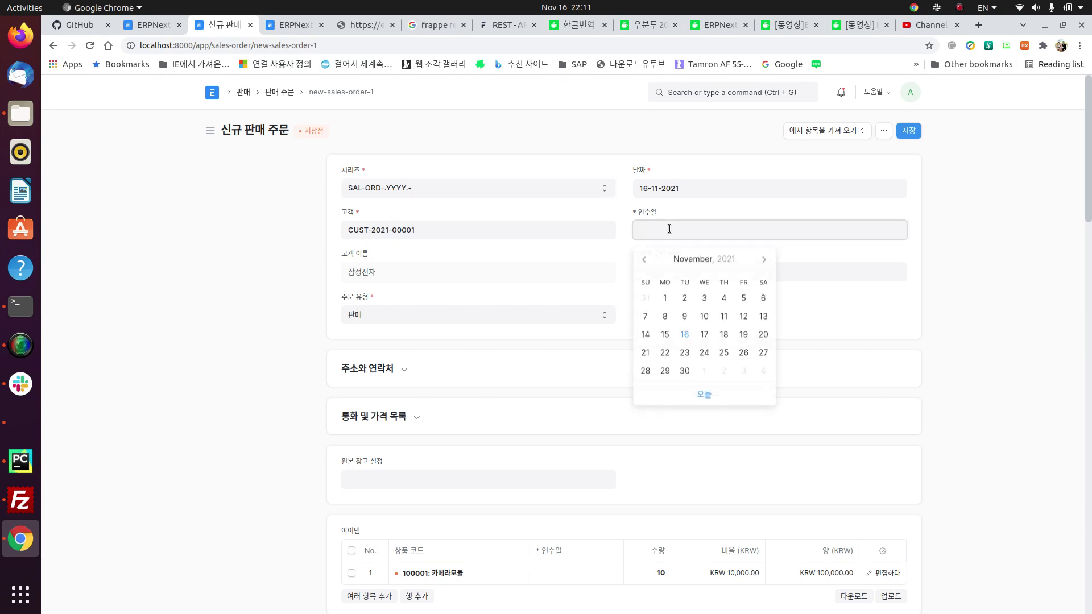
click(752, 339)
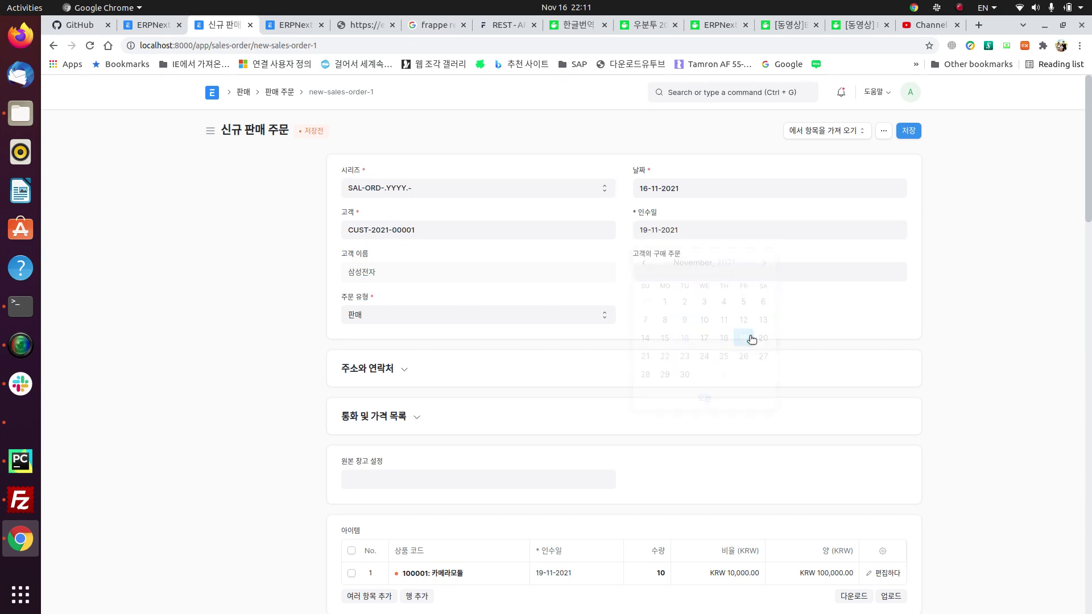
scroll(575, 466, down, 3)
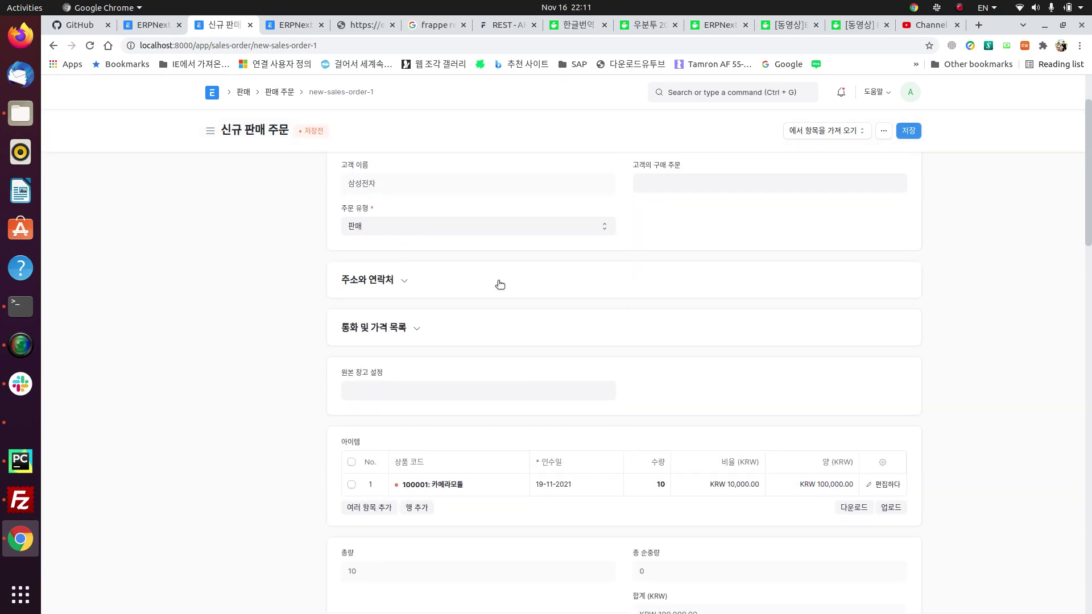
scroll(499, 283, up, 3)
Step: Review the address and contact section, leaving the shipping address unselected
click(398, 365)
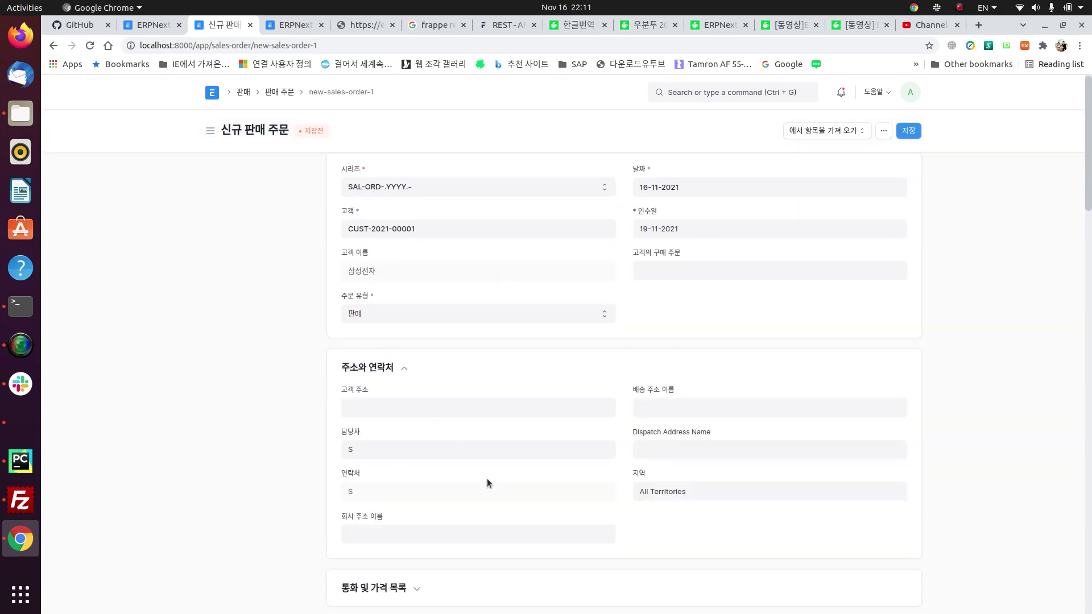
click(667, 406)
click(724, 388)
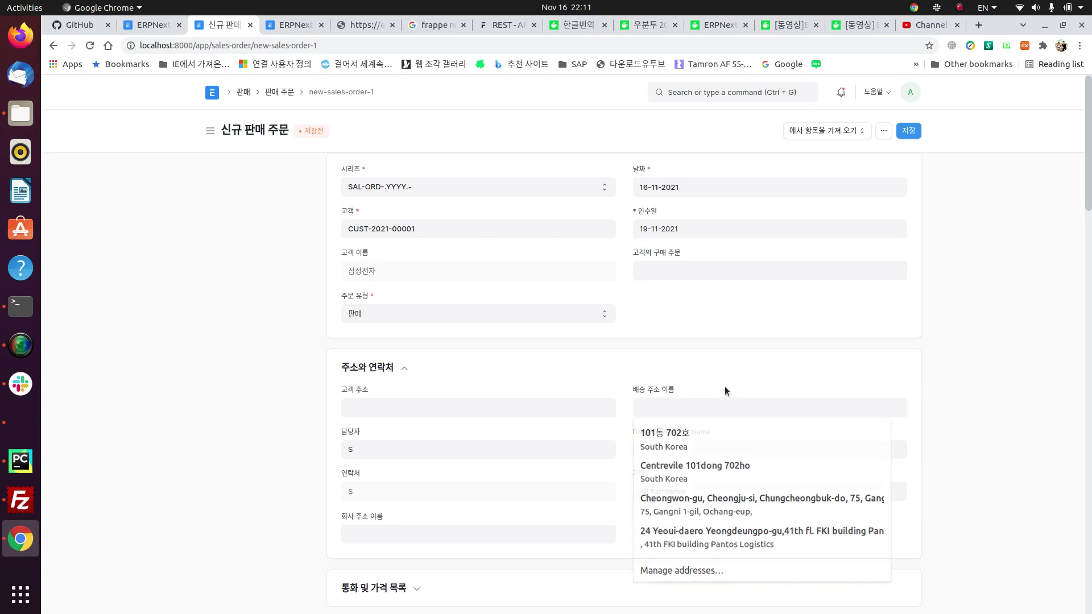
click(705, 414)
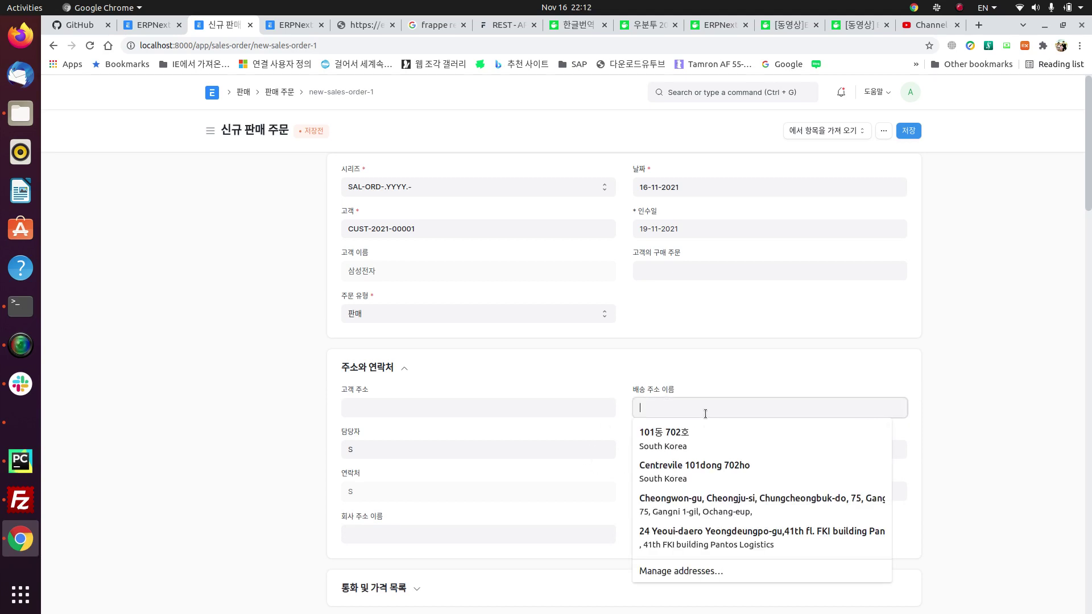
click(761, 349)
click(427, 402)
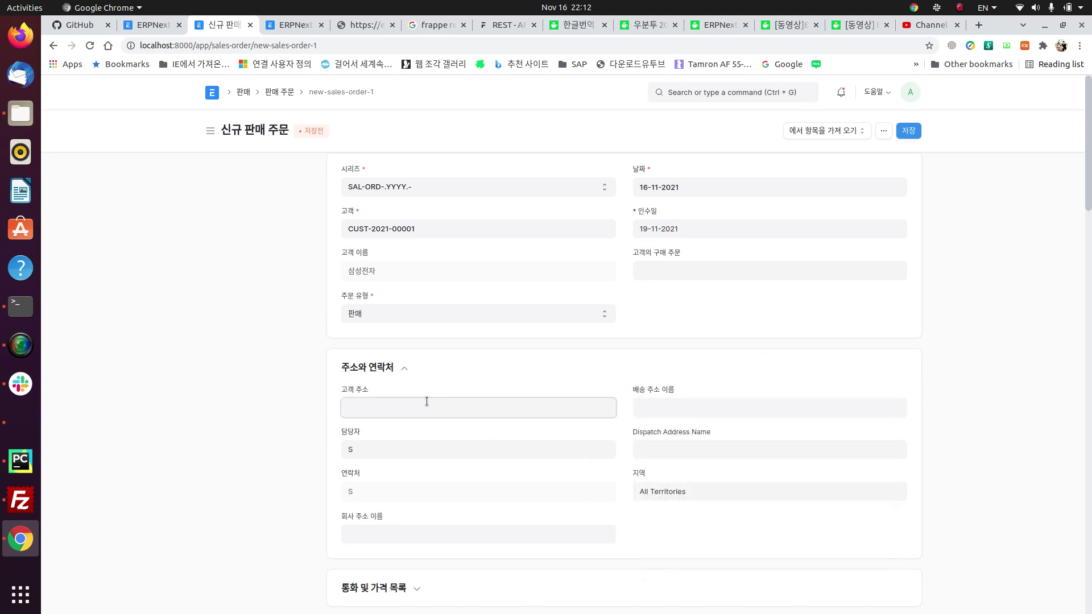
click(506, 372)
click(491, 372)
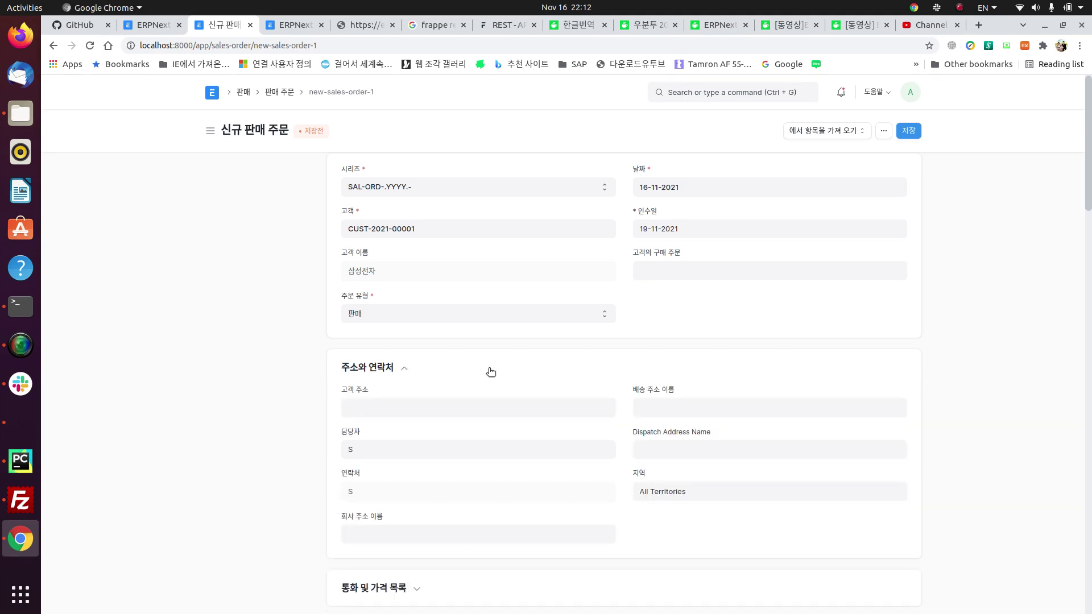
scroll(490, 373, down, 5)
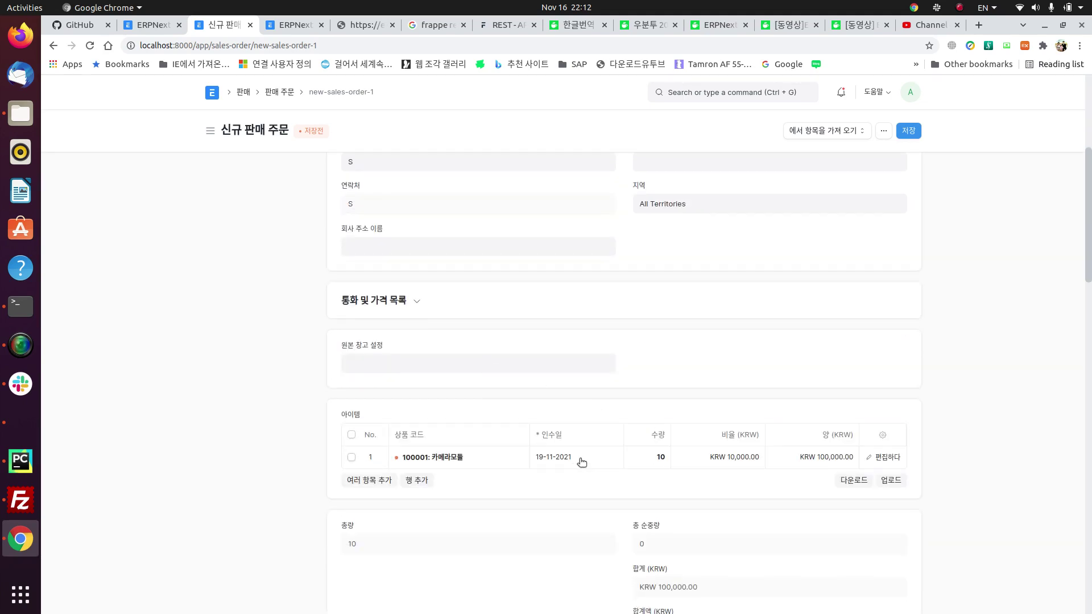
scroll(768, 462, down, 1)
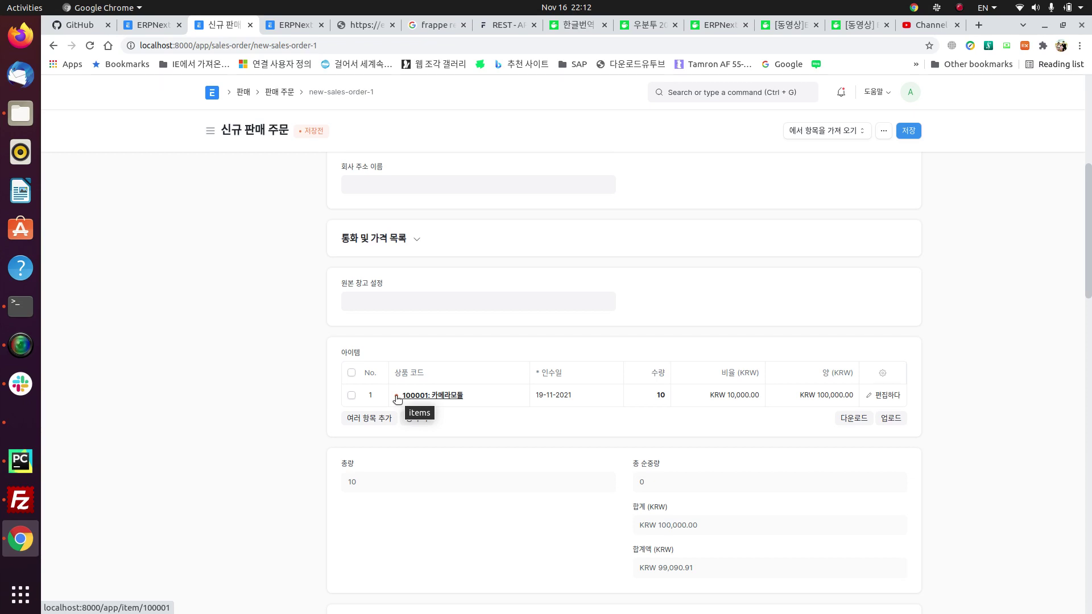
Step: Step away to the Selling and home workspaces, then return to the unsaved sales order
click(242, 95)
click(215, 92)
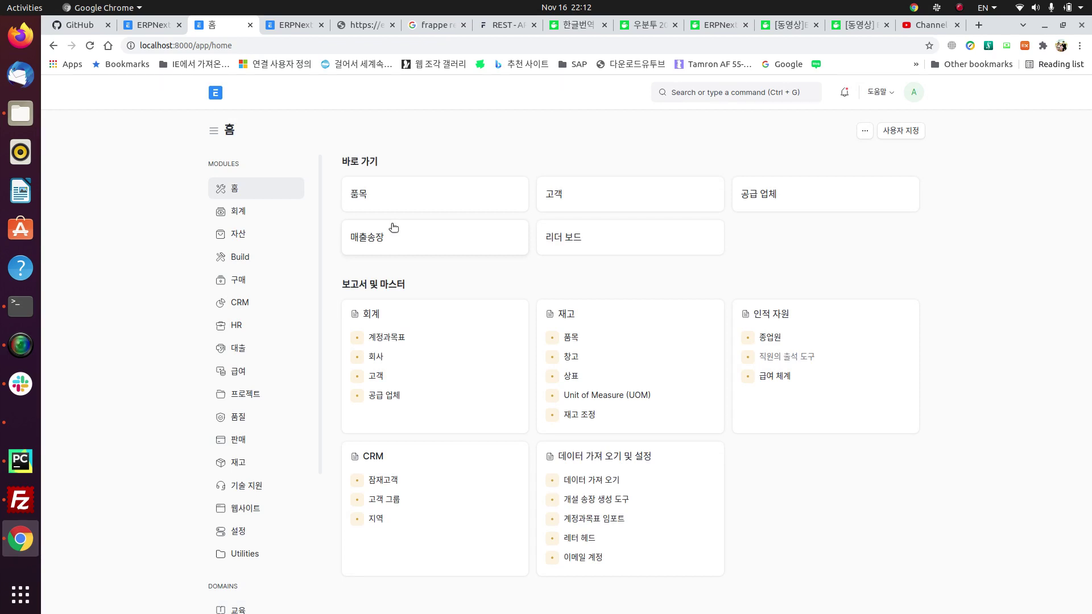
click(53, 46)
click(52, 45)
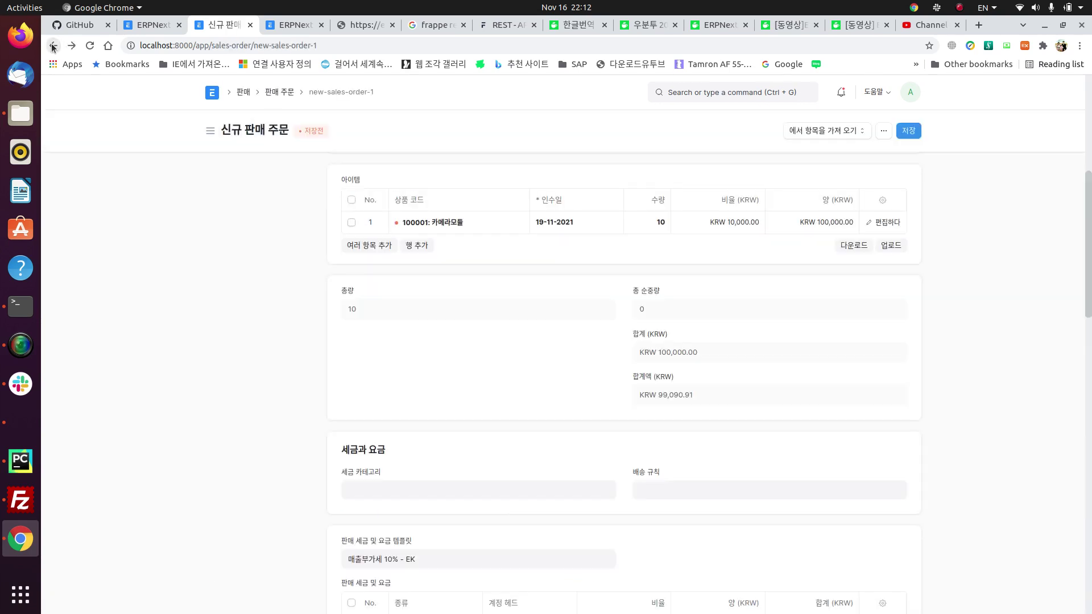
scroll(750, 342, down, 4)
scroll(751, 335, down, 5)
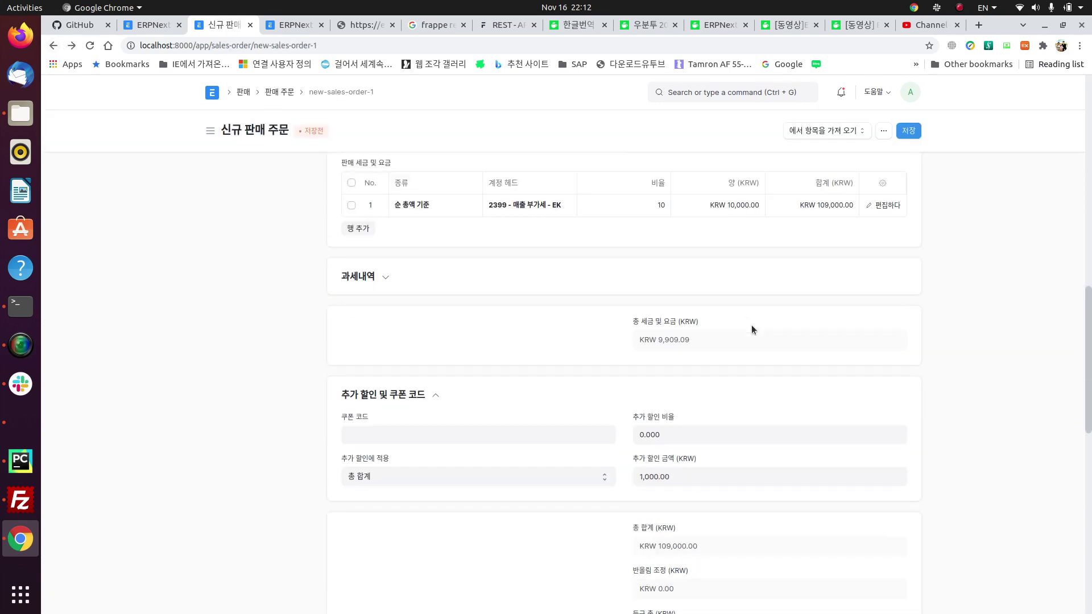
scroll(752, 326, down, 1)
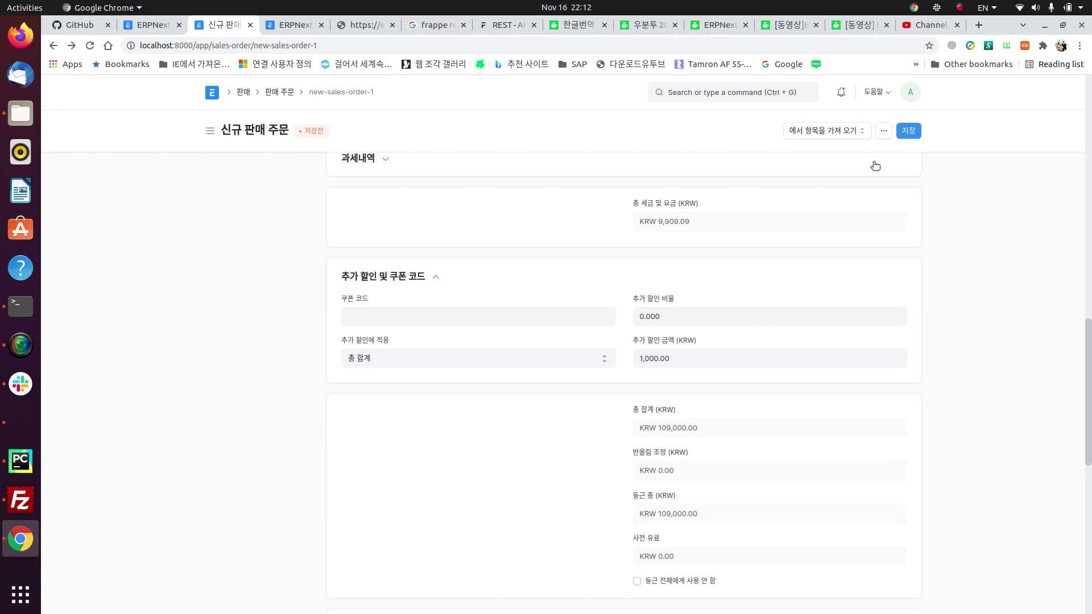
Step: Save and submit the sales order as SAL-ORD-2021-00001, totalling KRW 109,000
click(910, 132)
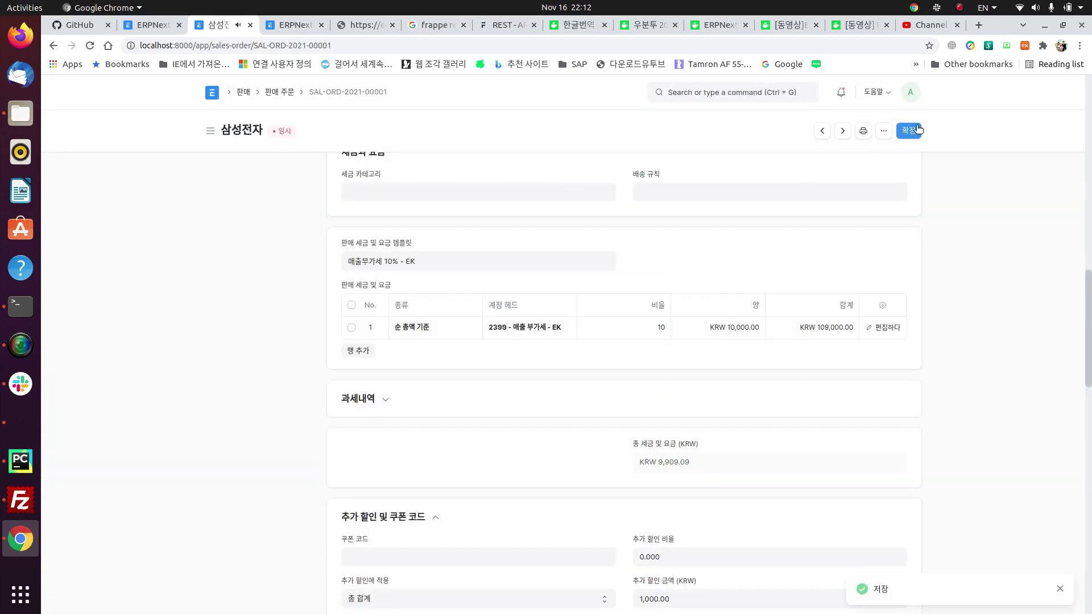
click(909, 131)
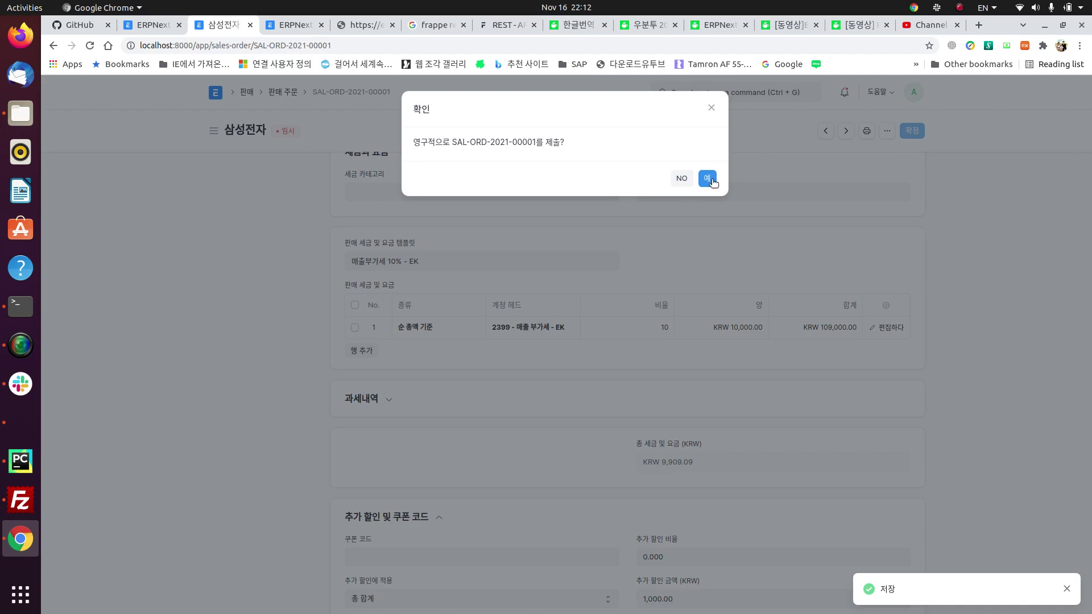
click(710, 178)
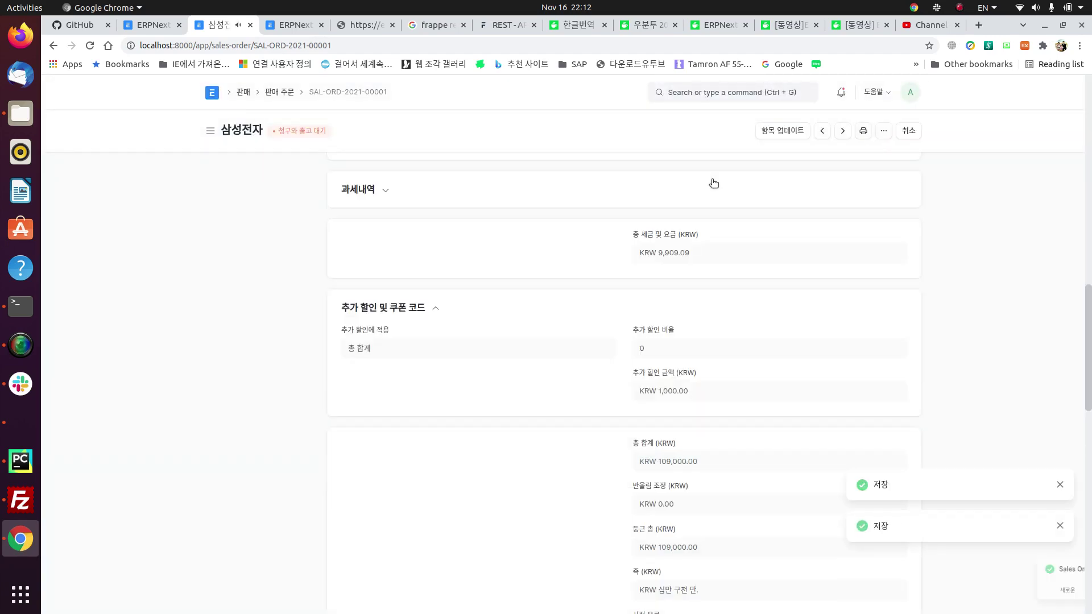
scroll(704, 358, up, 15)
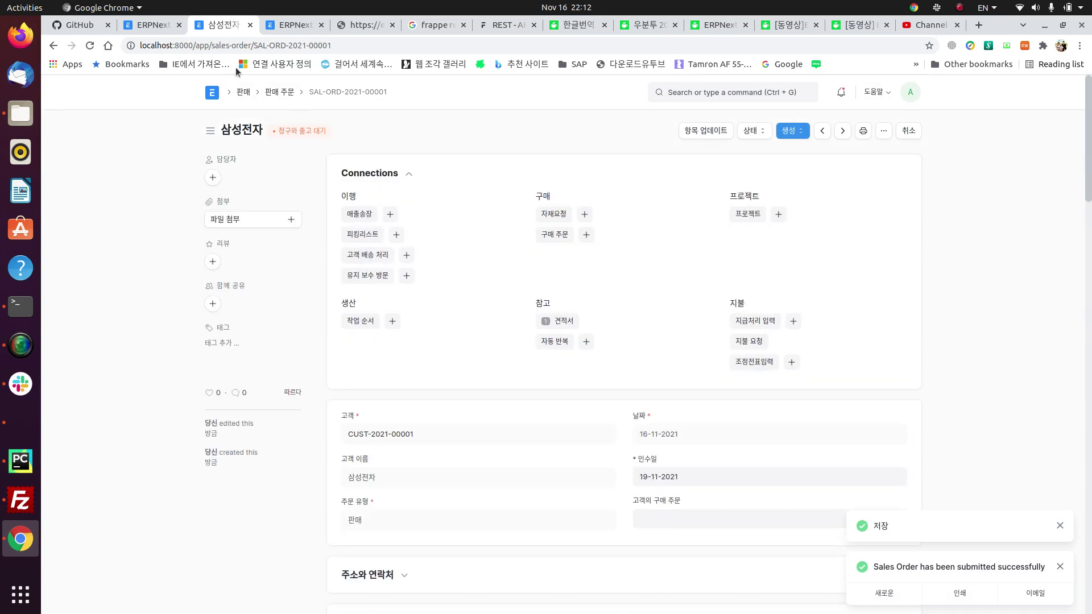
Step: Look over the Selling settings (판매 설정) from the Selling workspace
click(243, 92)
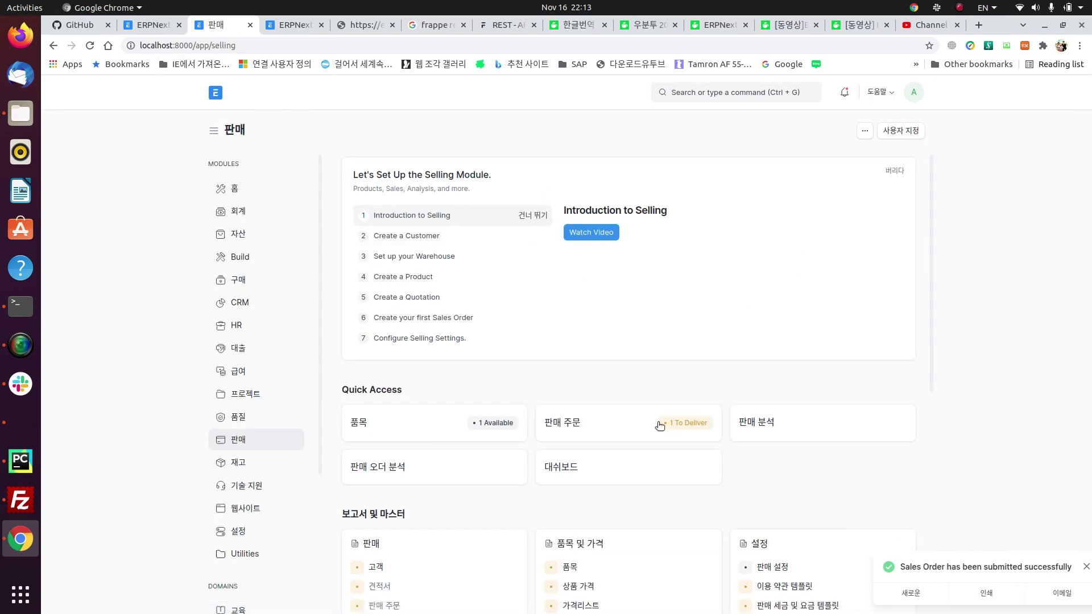
scroll(712, 483, down, 5)
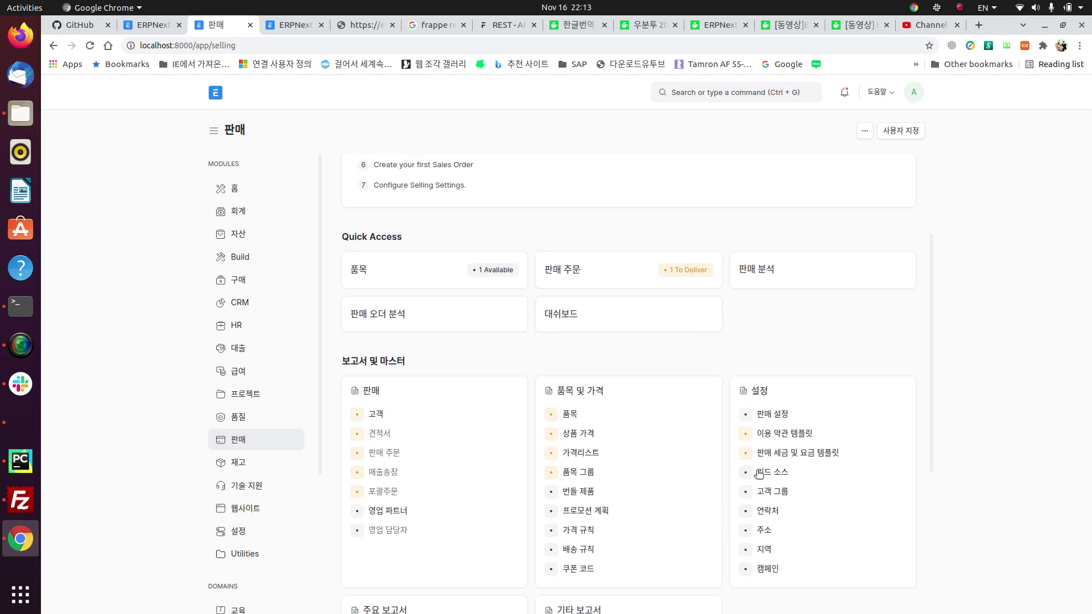
click(781, 415)
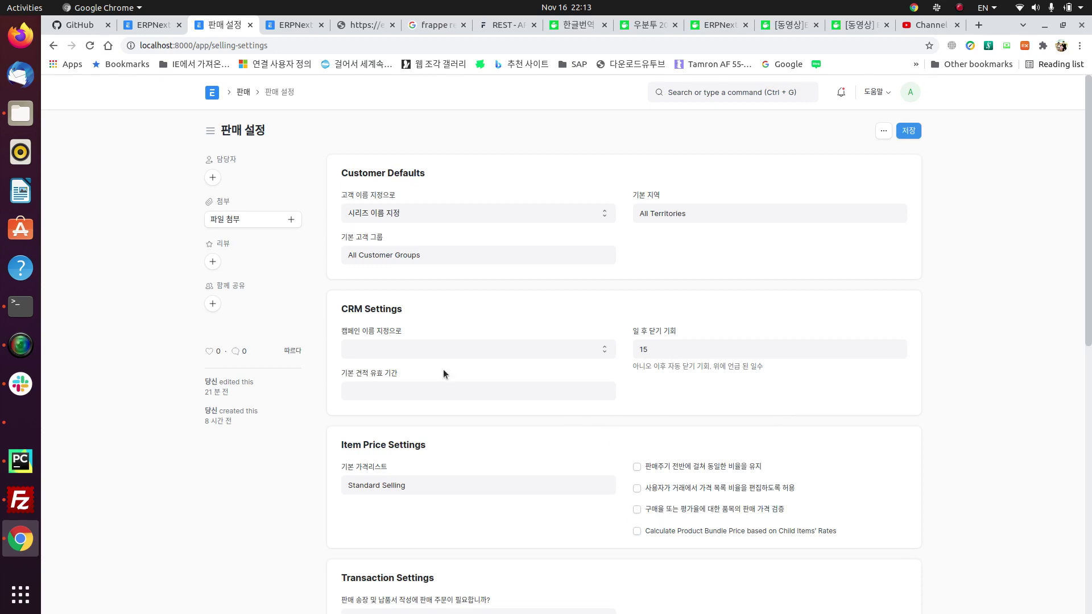
Step: Return home and browse the Stock (재고) workspace
click(217, 93)
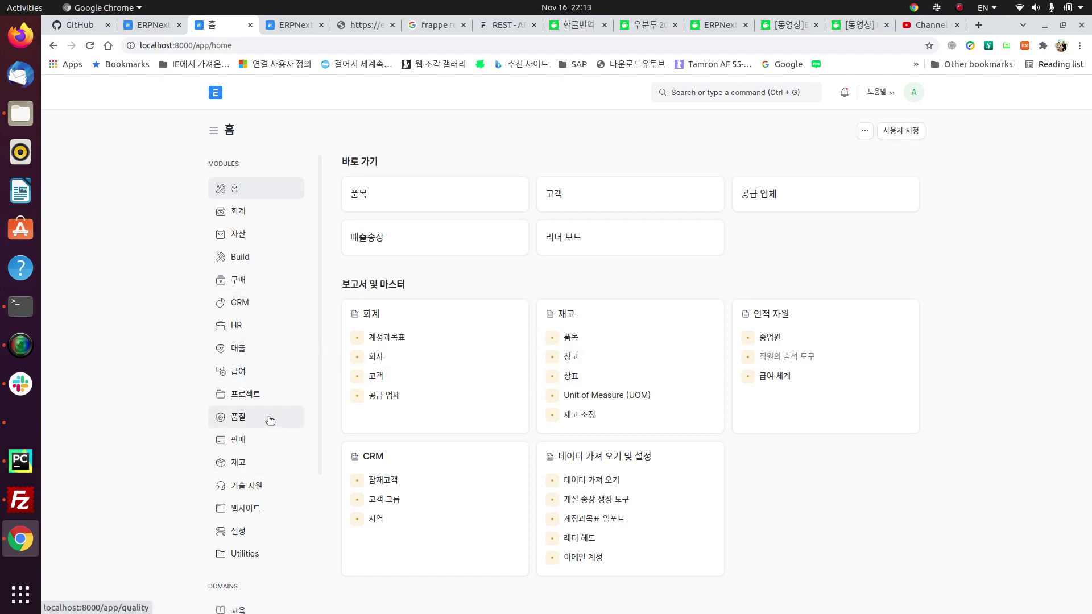
click(249, 462)
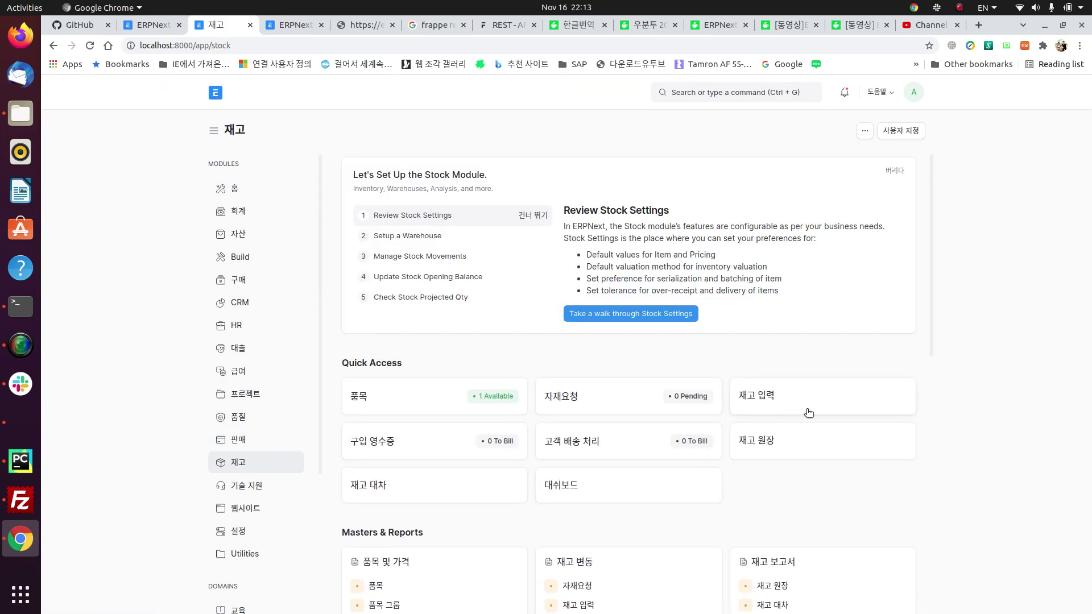
scroll(773, 479, down, 4)
scroll(613, 458, down, 5)
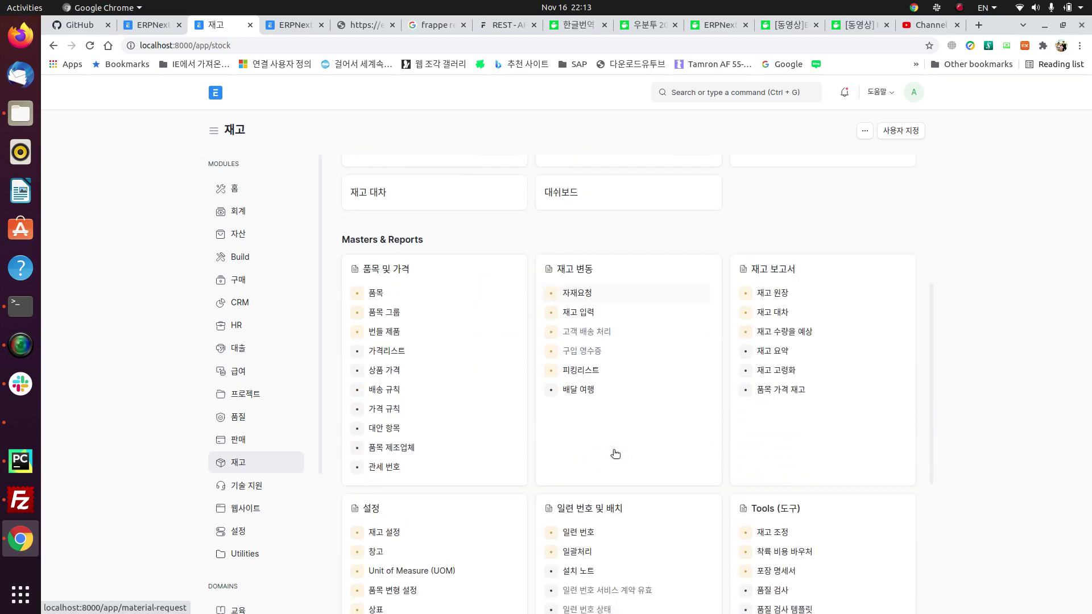
Step: Tick 음의 재고 허용 (allow negative stock) in Stock Settings and return home
click(384, 533)
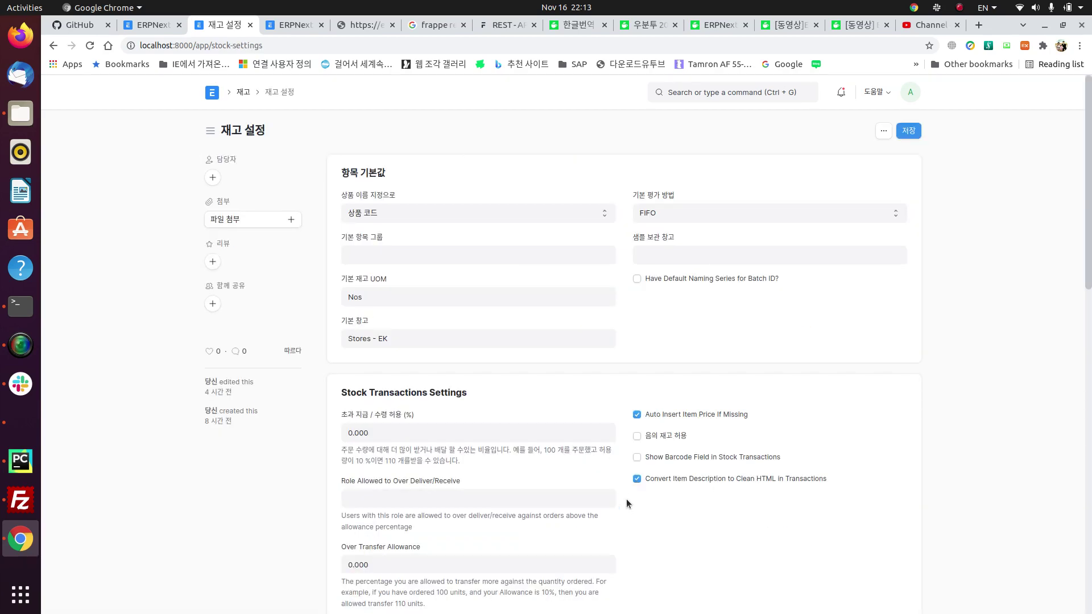
click(639, 436)
click(213, 96)
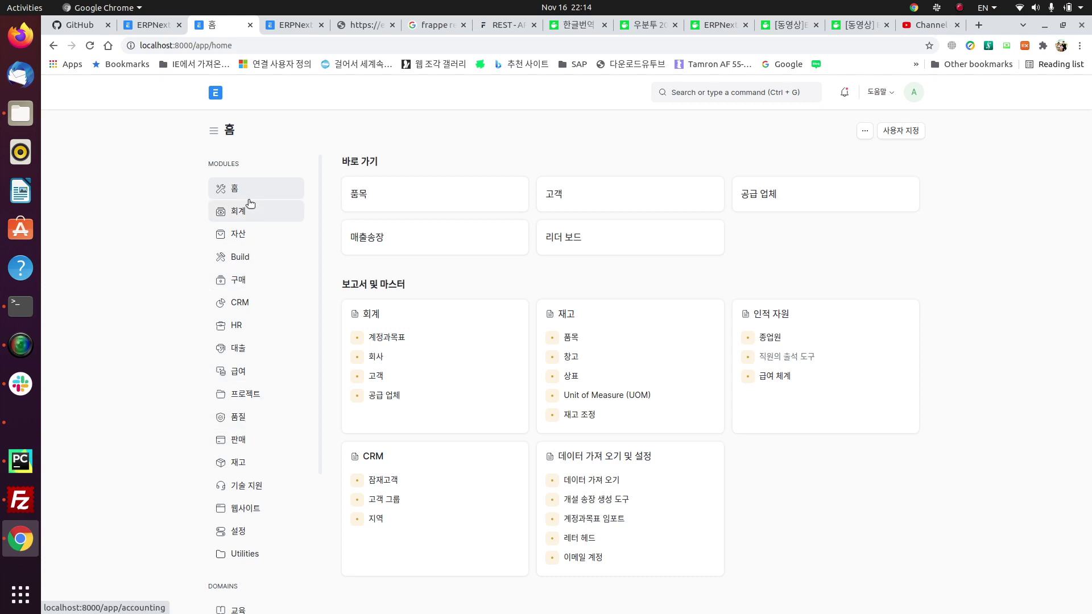
Step: Move from the Selling workspace to the Buying (구매) workspace
click(278, 440)
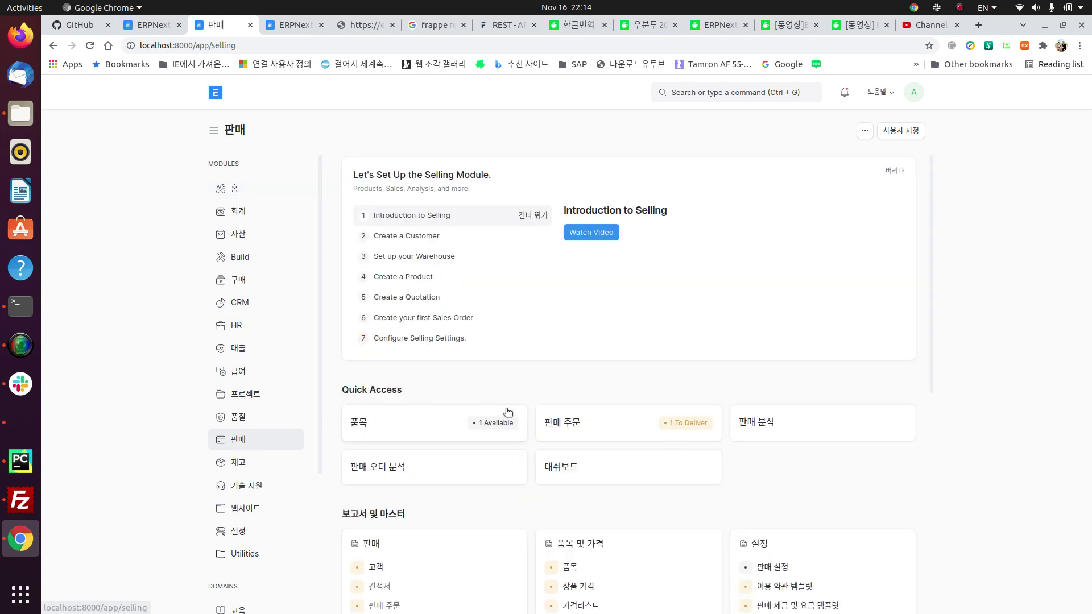
scroll(509, 388, down, 6)
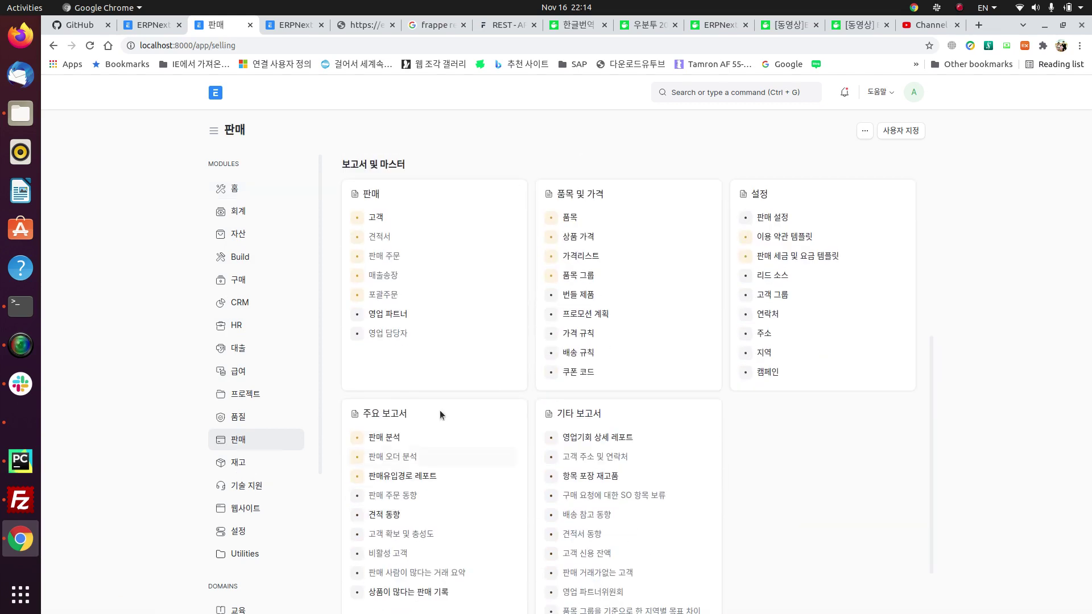
scroll(434, 333, up, 5)
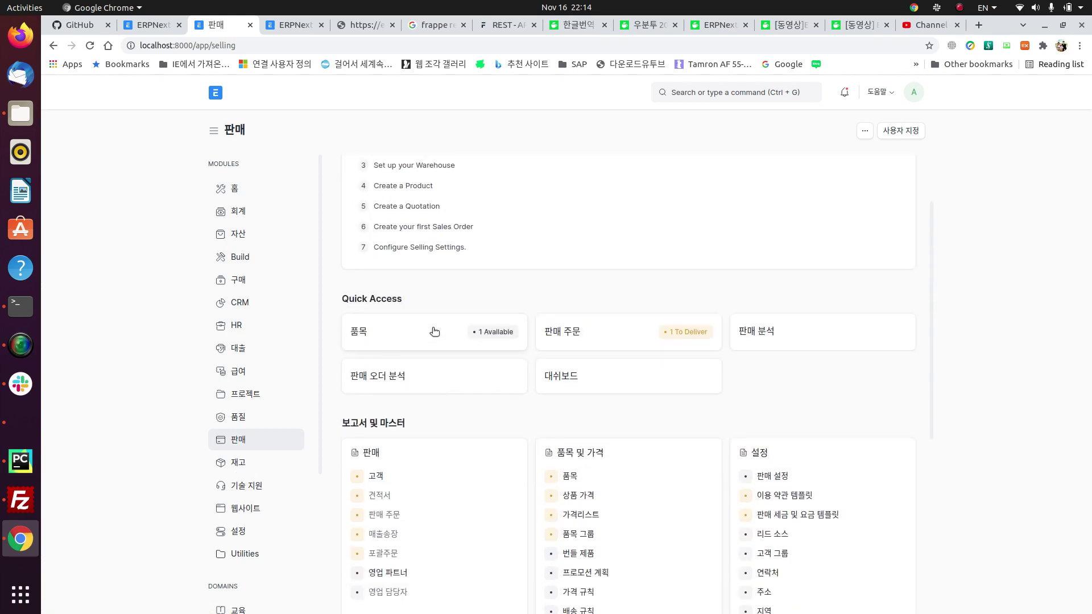
scroll(434, 332, up, 3)
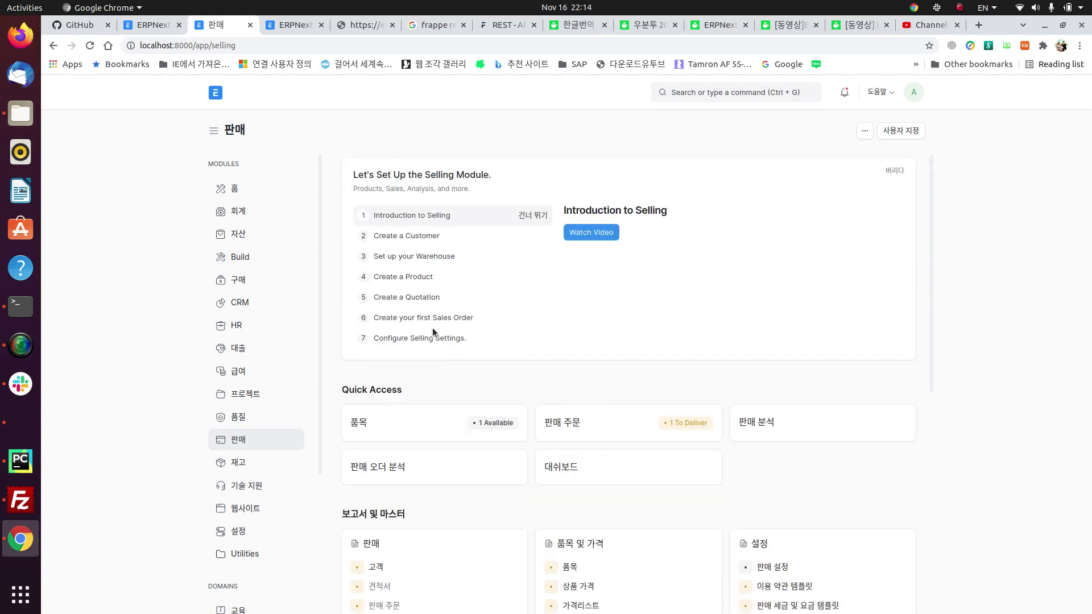
click(238, 282)
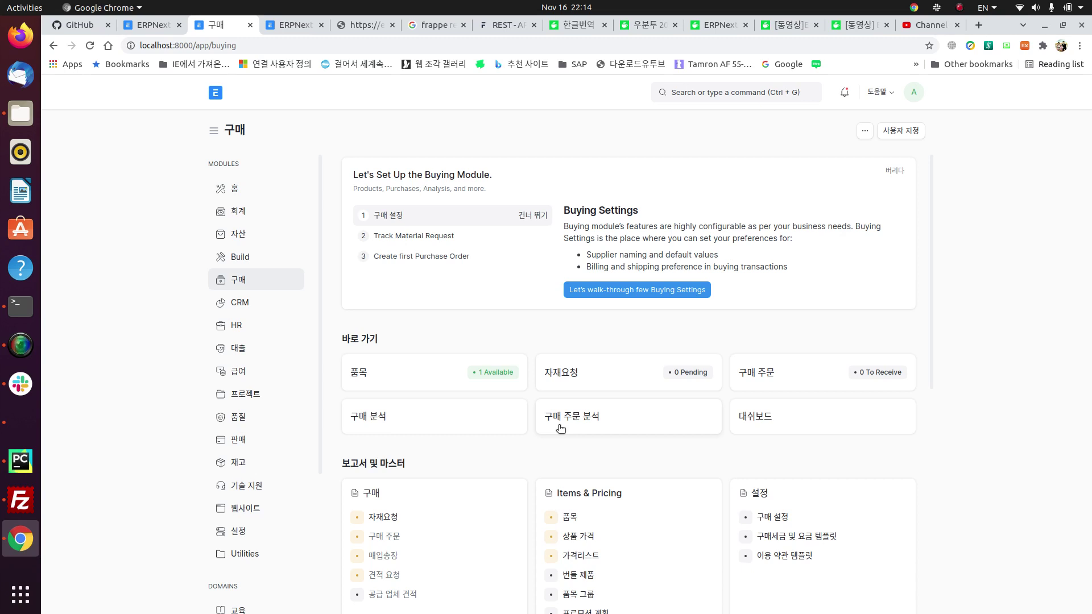
Step: Start a 구입 material request required by 17-11-2021 into Stores - EK
click(383, 517)
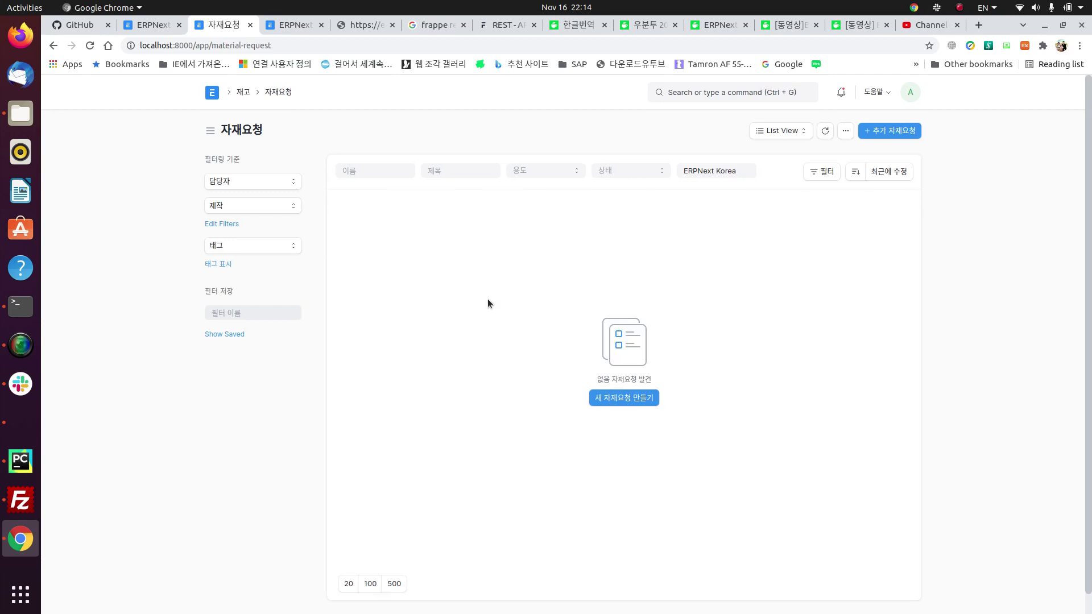
click(621, 401)
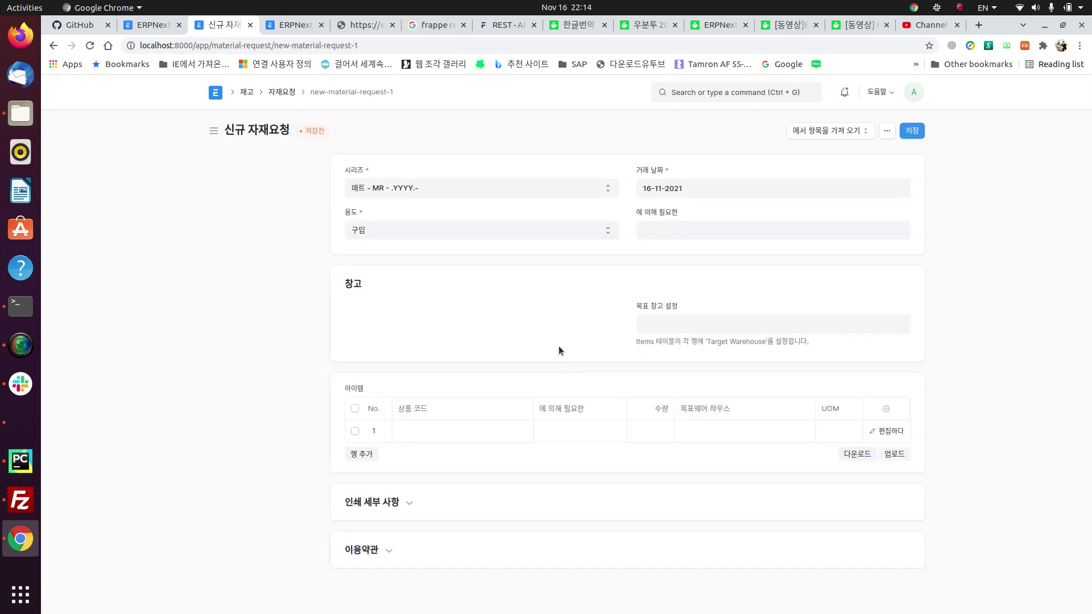
click(596, 228)
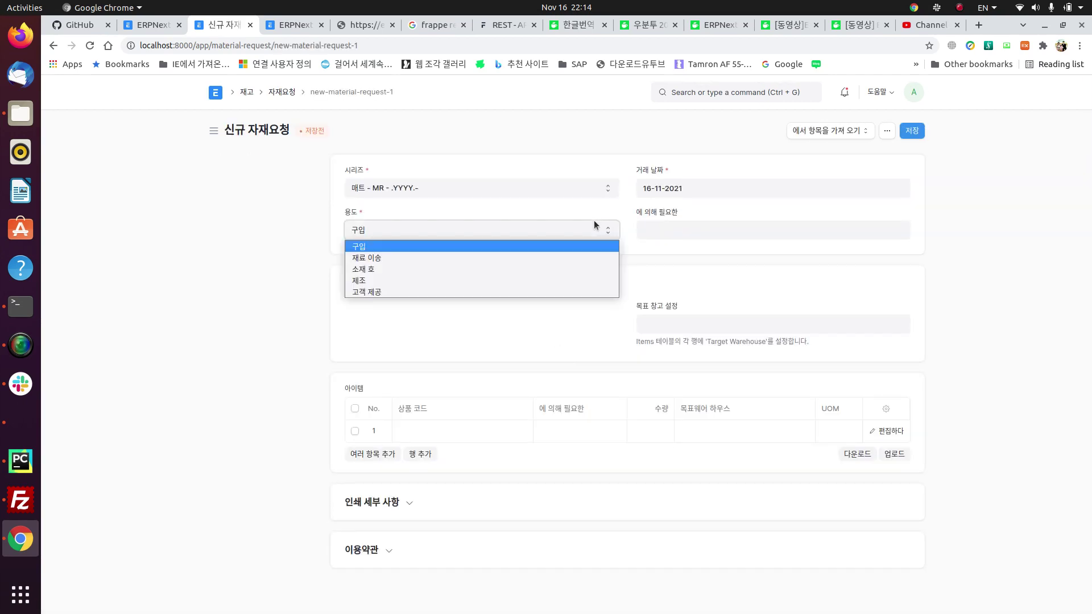
click(493, 243)
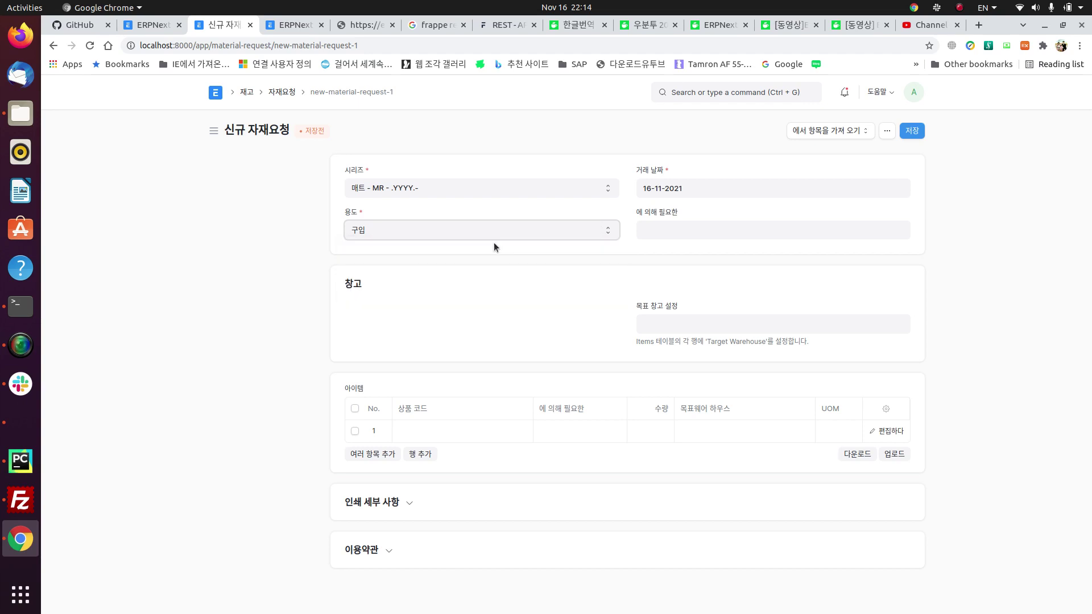
click(744, 231)
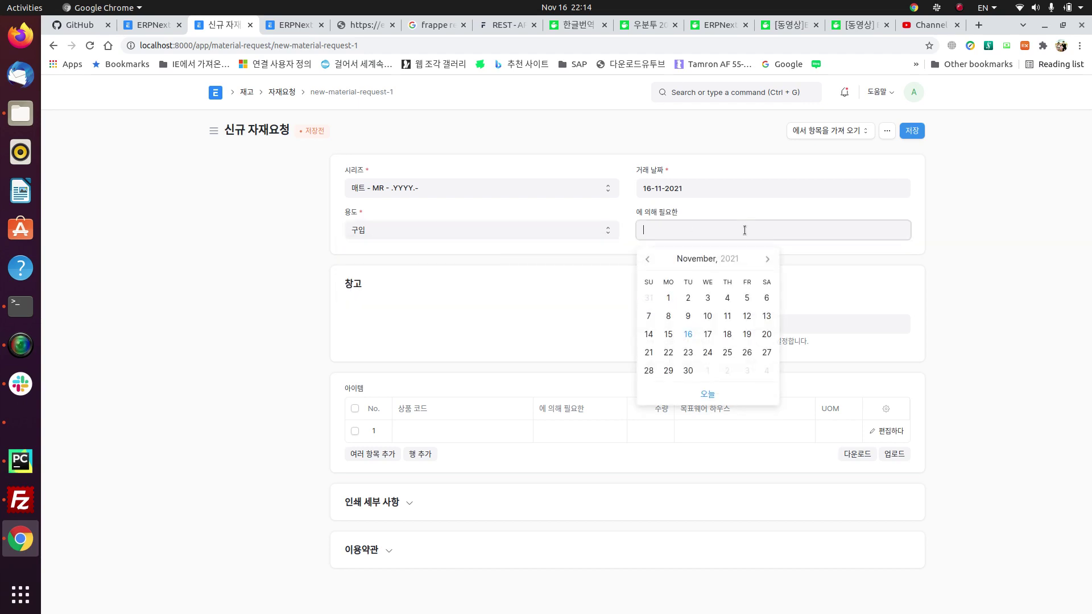
click(709, 335)
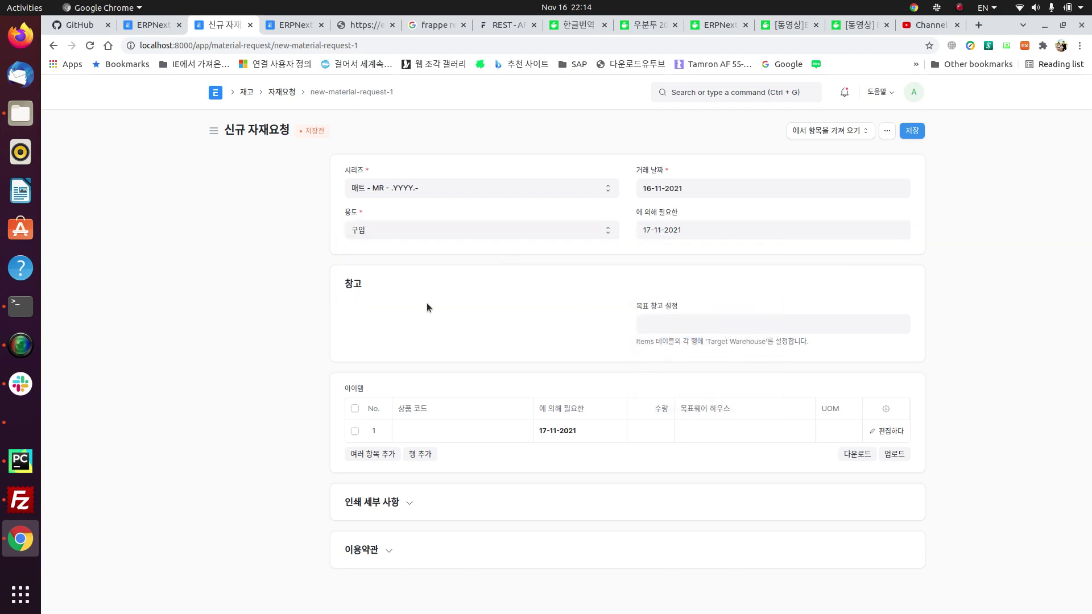
click(658, 316)
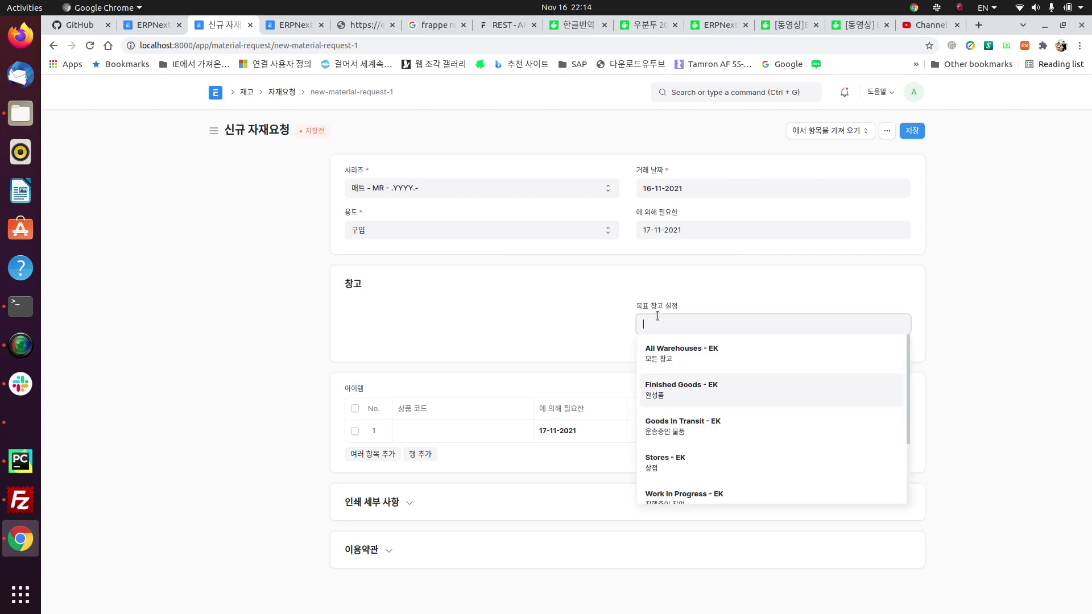
key(Down)
key(Down)
key(Down)
key(Up)
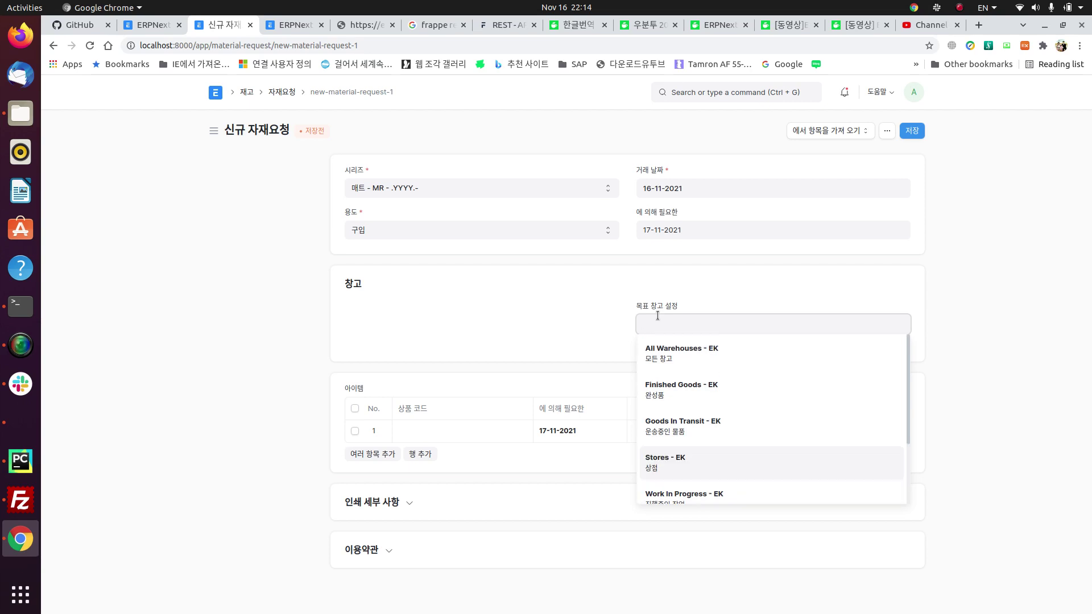
key(Return)
click(533, 343)
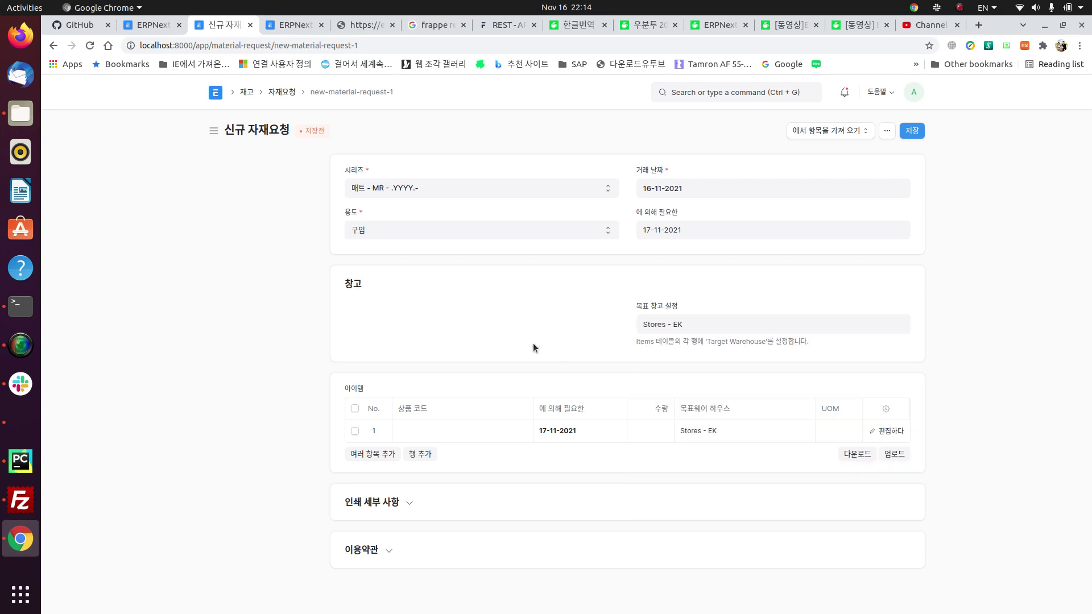
Step: Add item 100001 with quantity 15, then save and submit the request
click(436, 426)
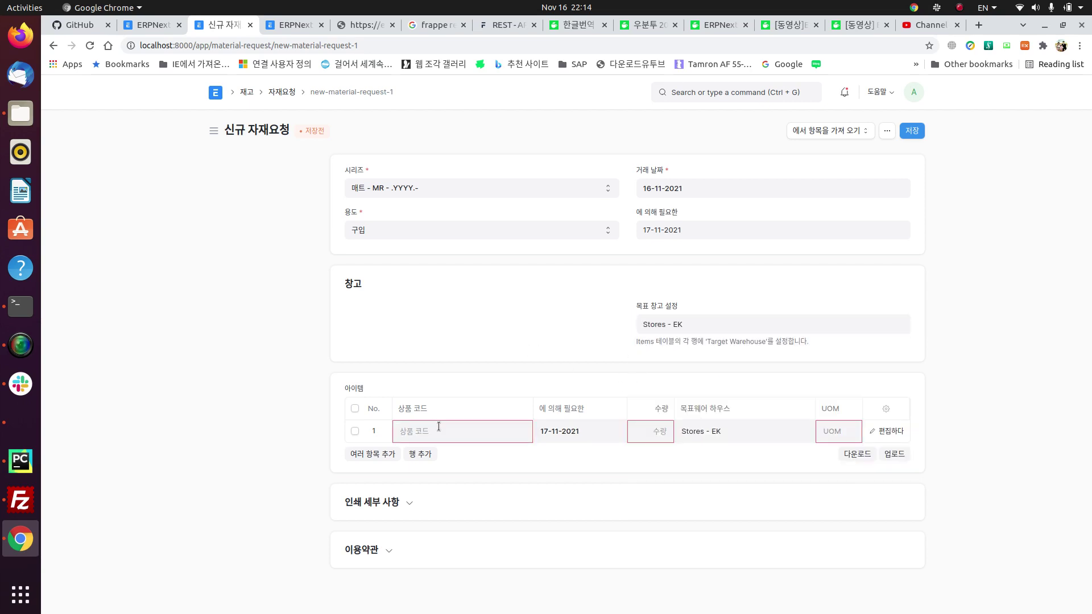
key(Return)
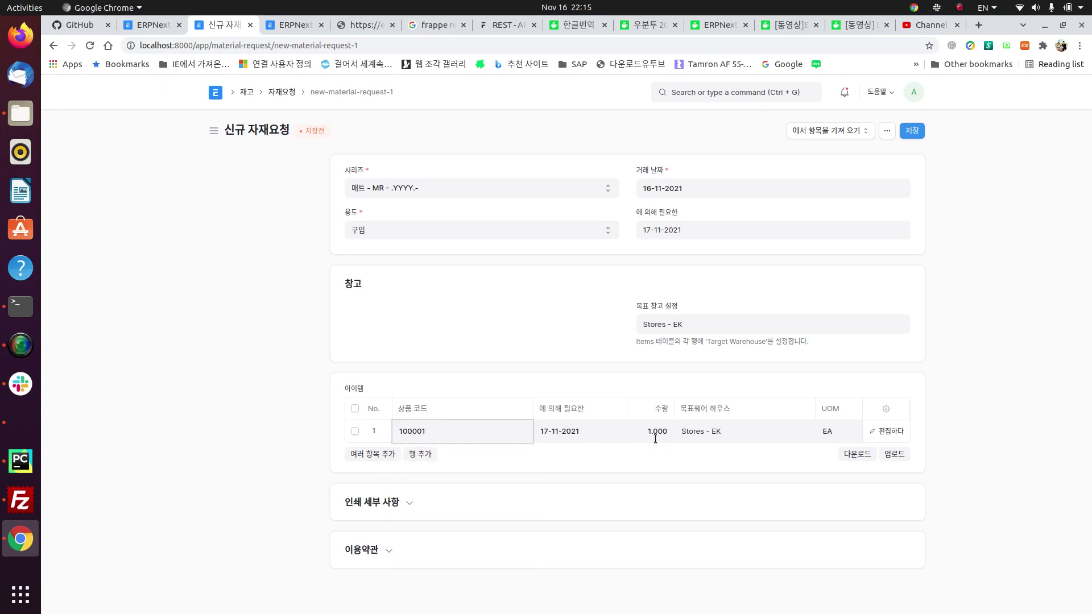
click(650, 433)
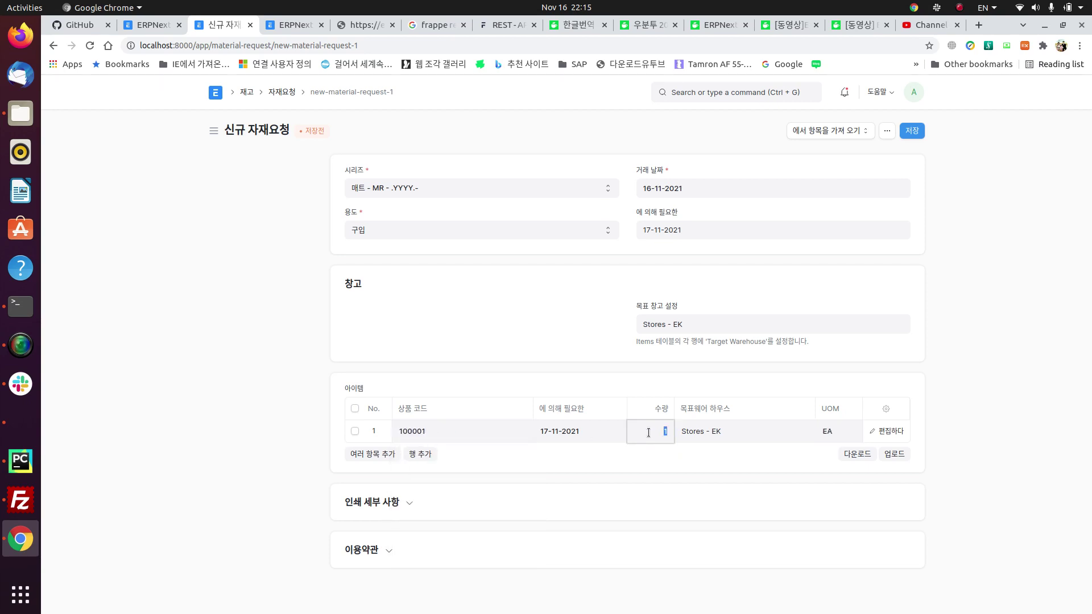
text(5)
click(722, 470)
click(913, 134)
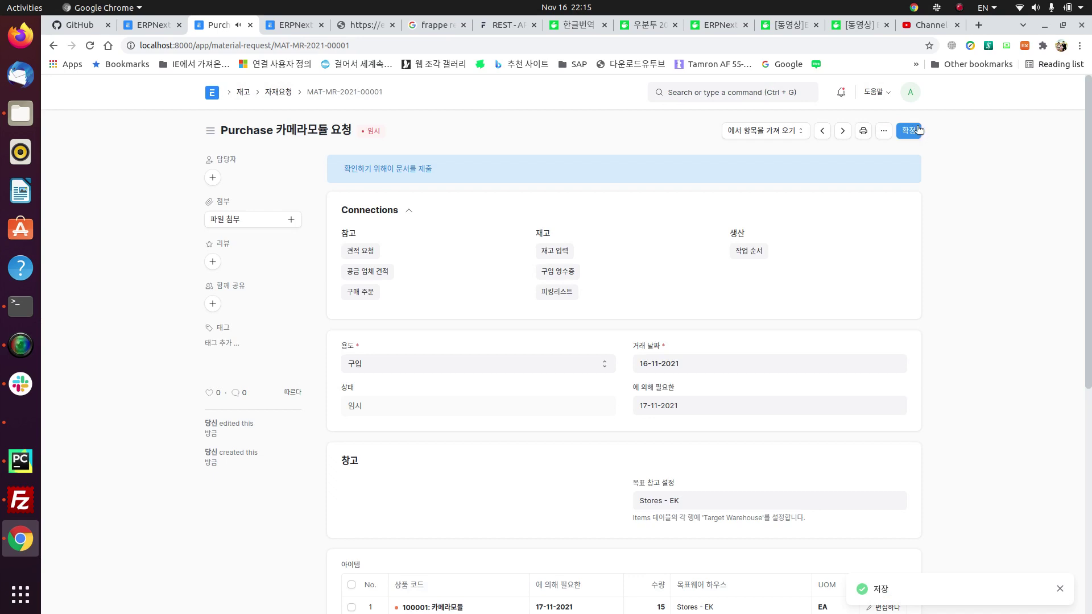
click(909, 130)
click(711, 179)
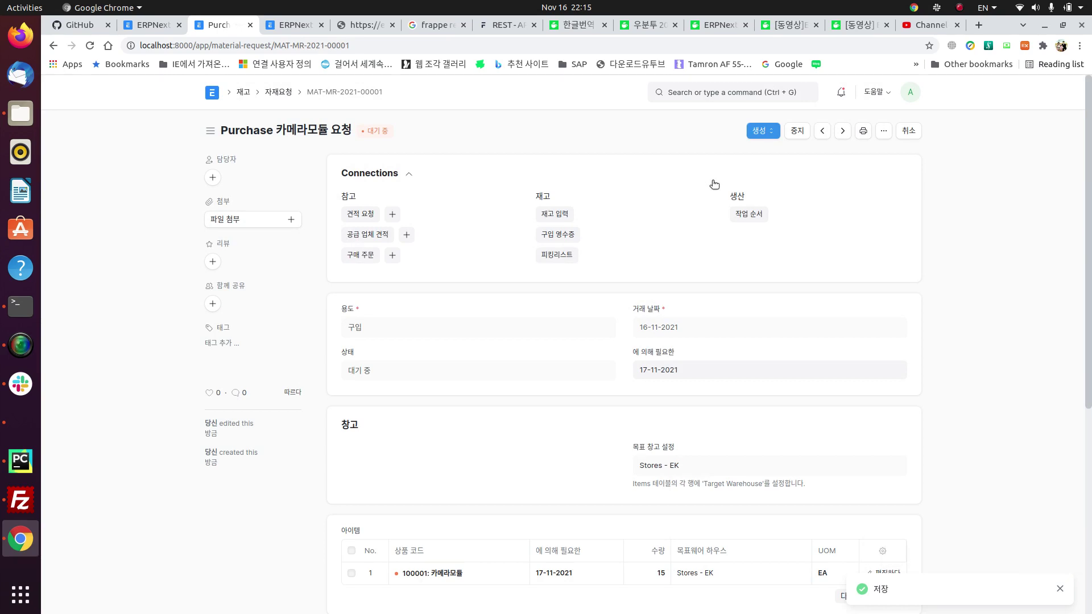
scroll(552, 383, down, 2)
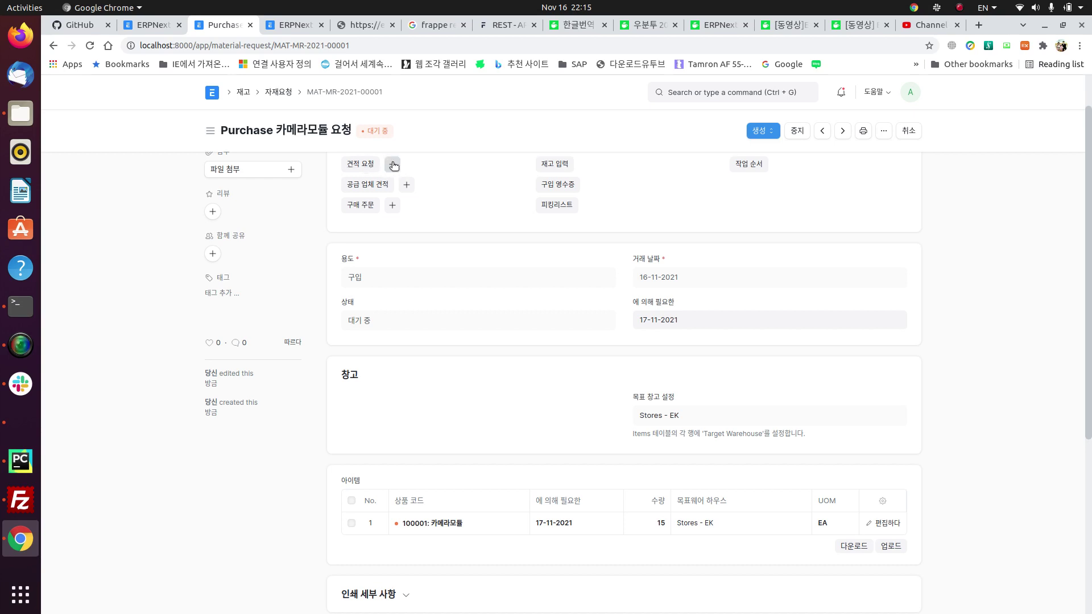
click(392, 164)
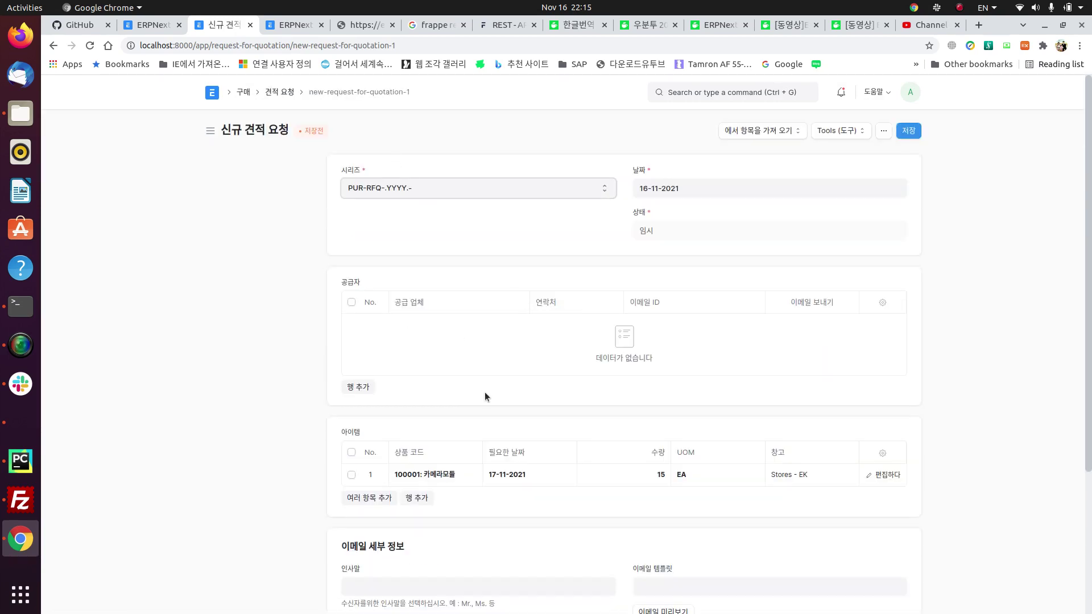
click(358, 387)
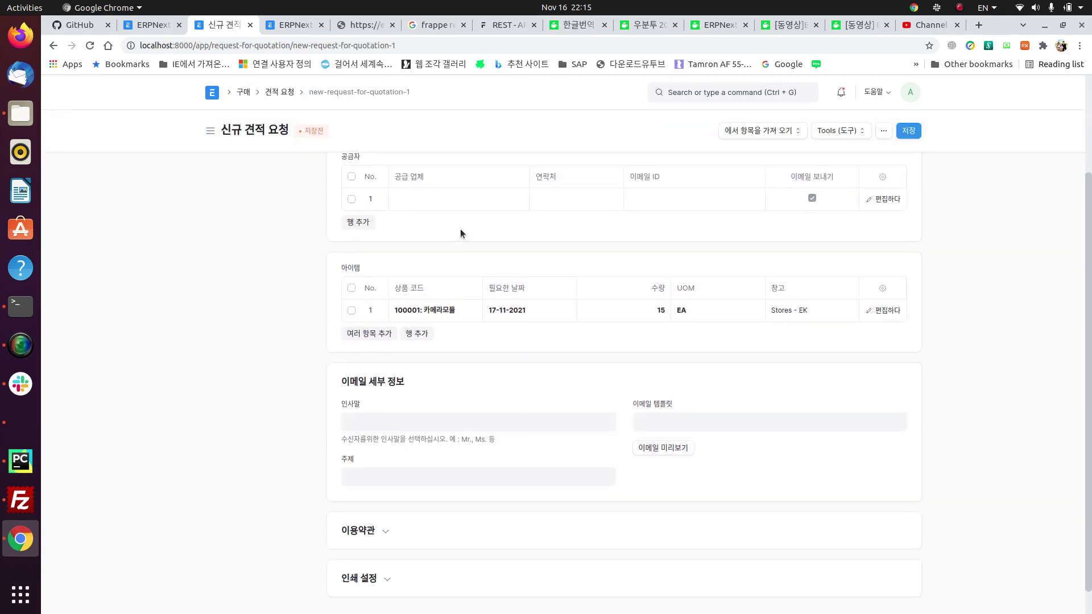
click(450, 203)
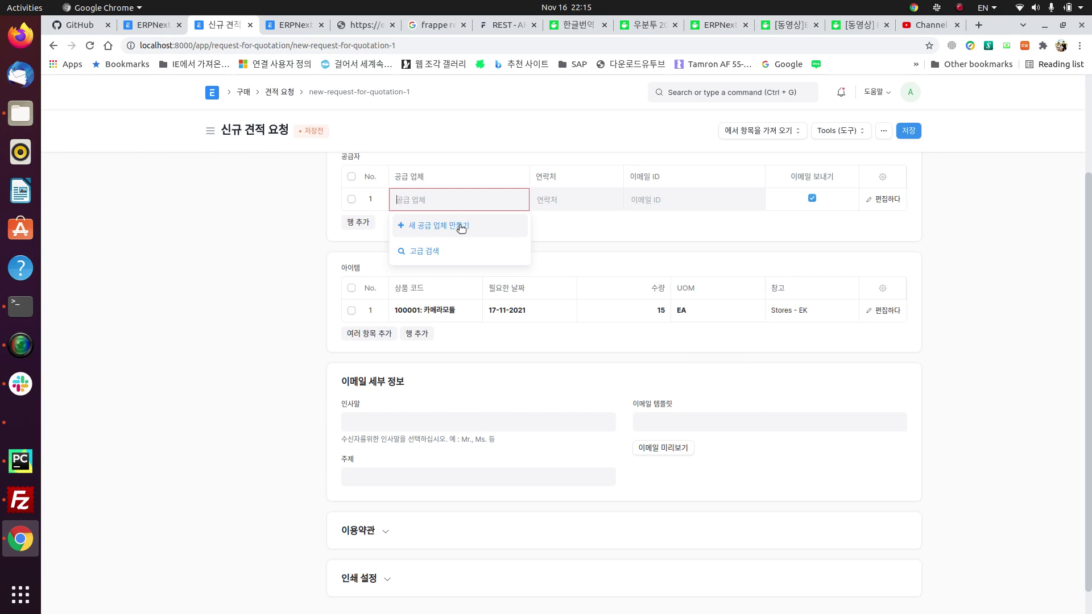
scroll(660, 219, up, 3)
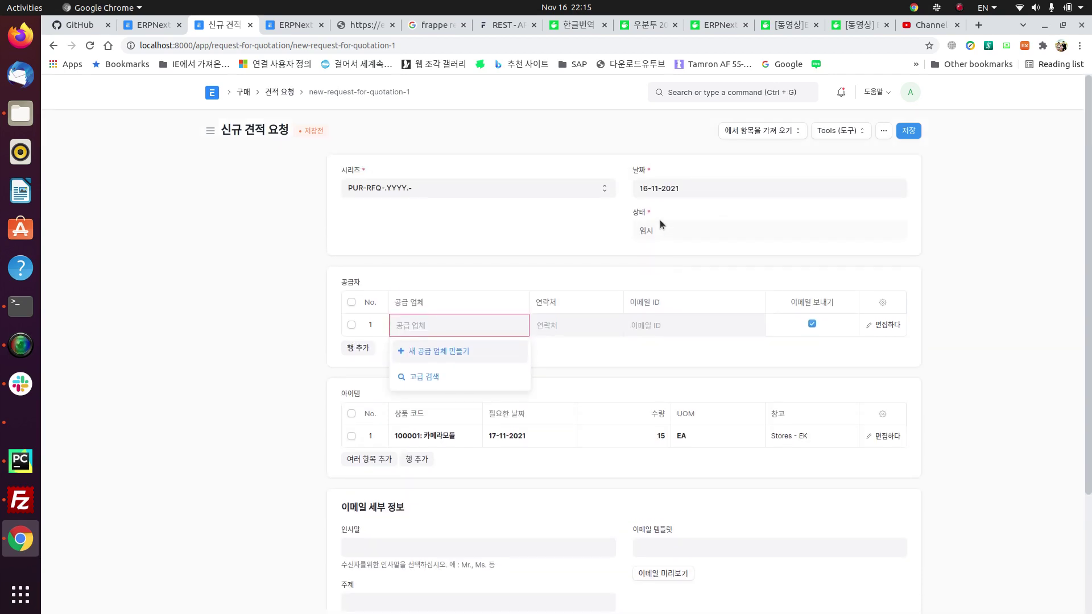
click(53, 45)
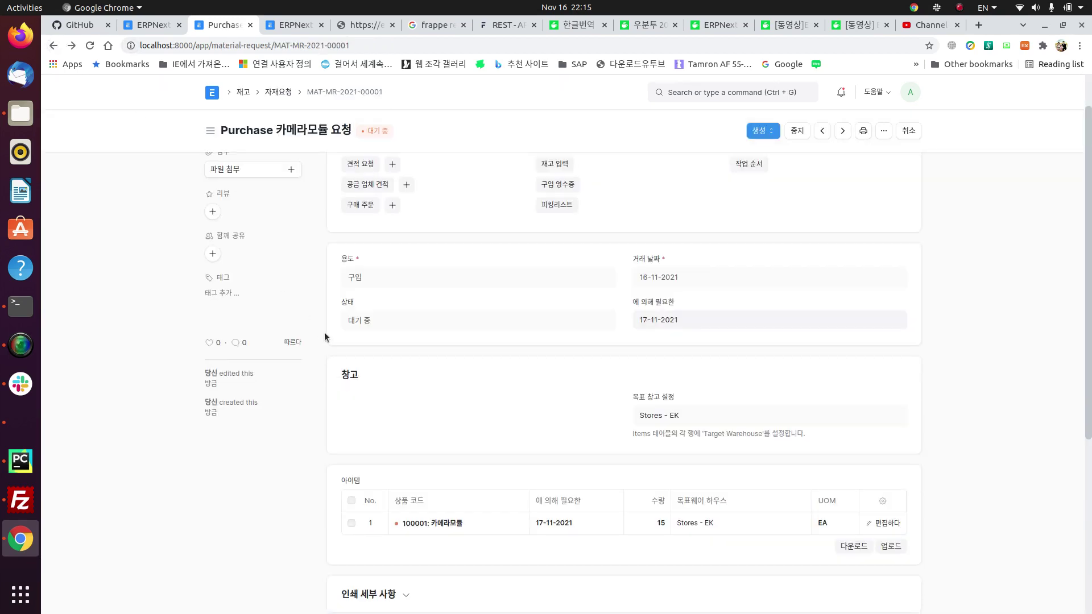
scroll(325, 337, up, 2)
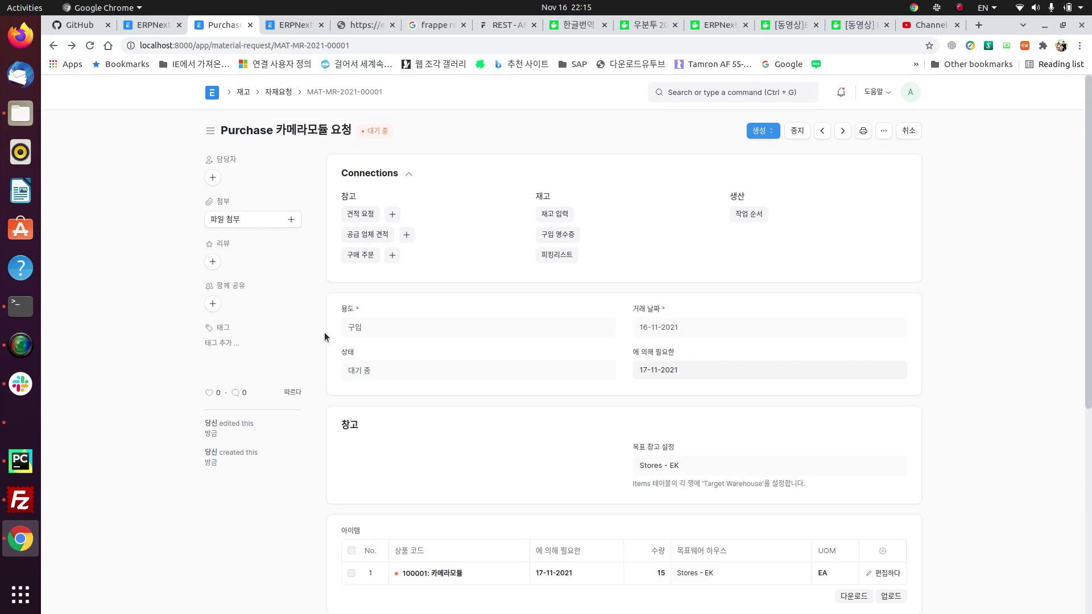
Step: Create supplier Sony Korea in the Raw Material group and generate the purchase order for it
click(392, 256)
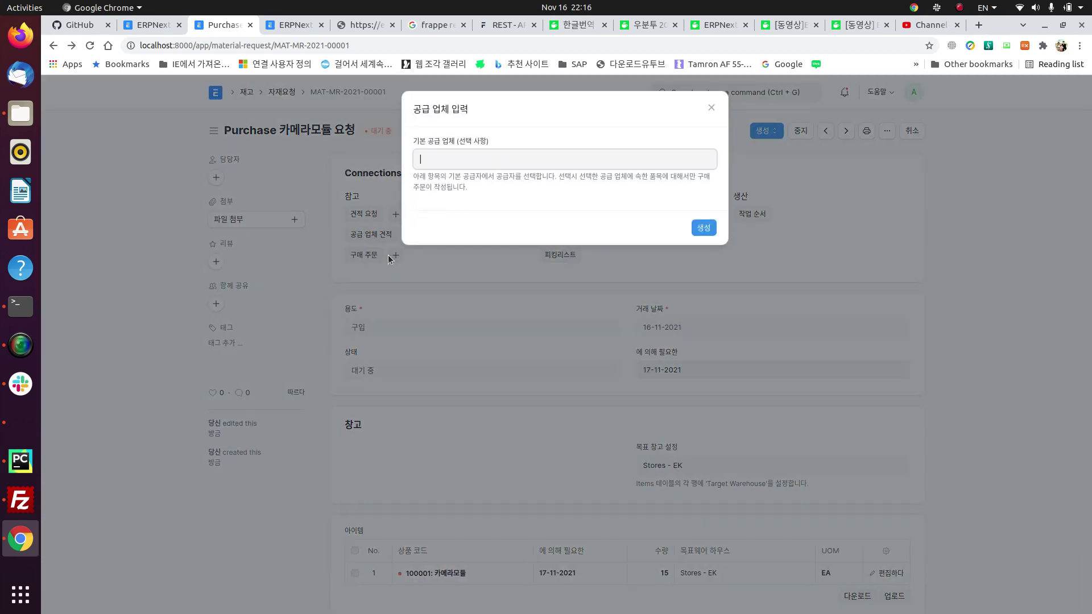
click(512, 166)
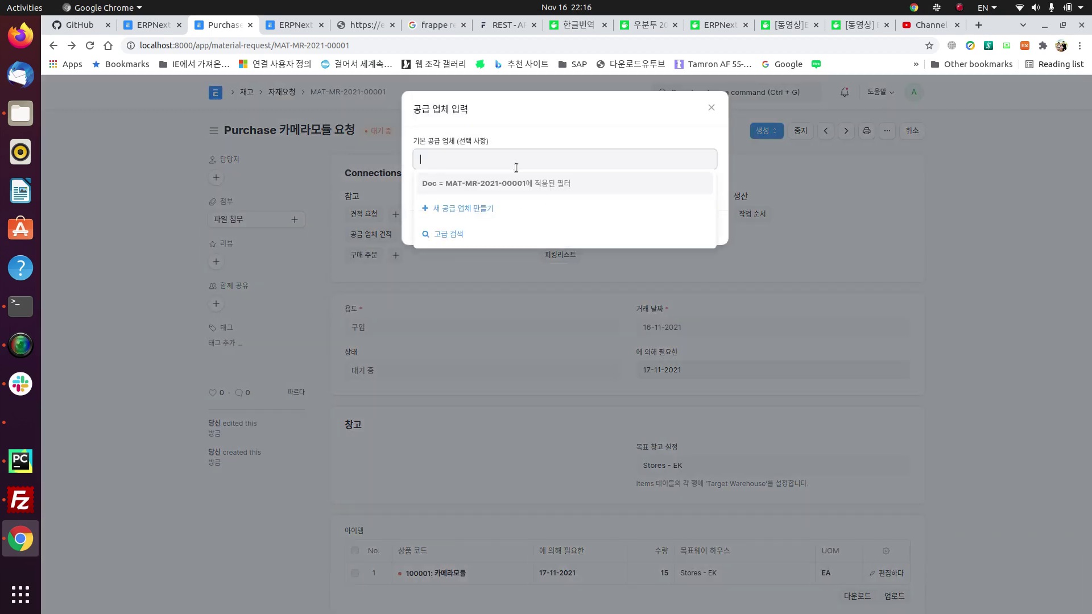
click(452, 208)
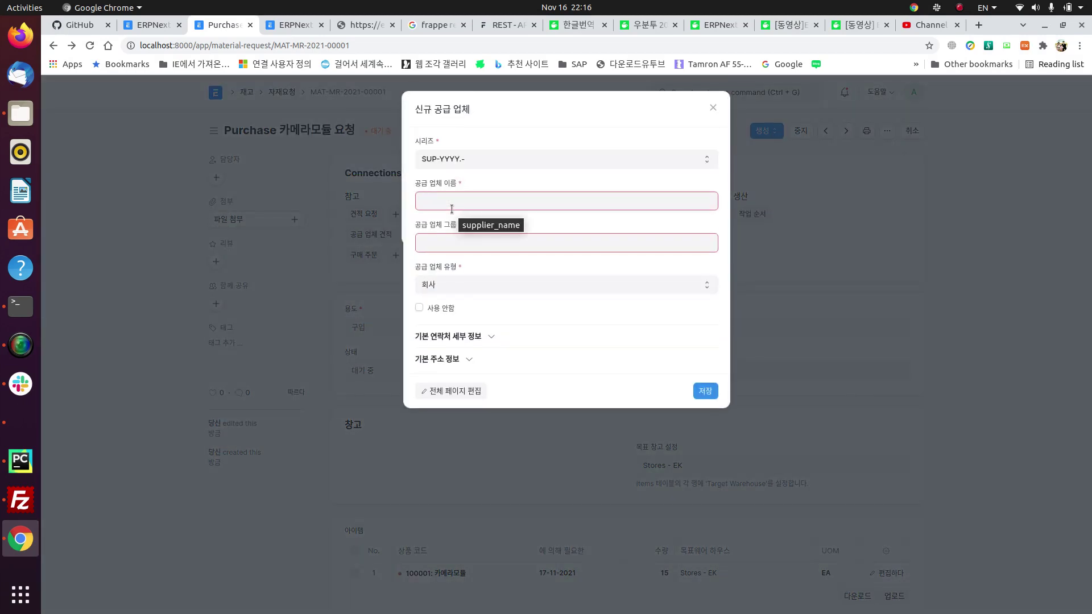
text(C)
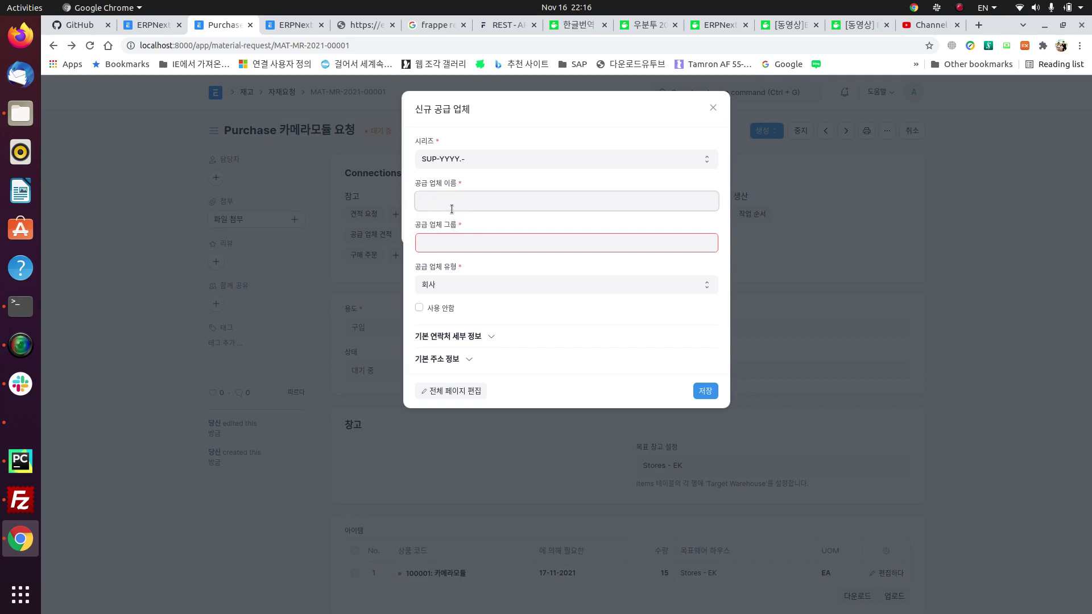
text(Sony Korea)
click(477, 237)
key(Down)
key(Down)
key(Down)
key(Down)
key(Down)
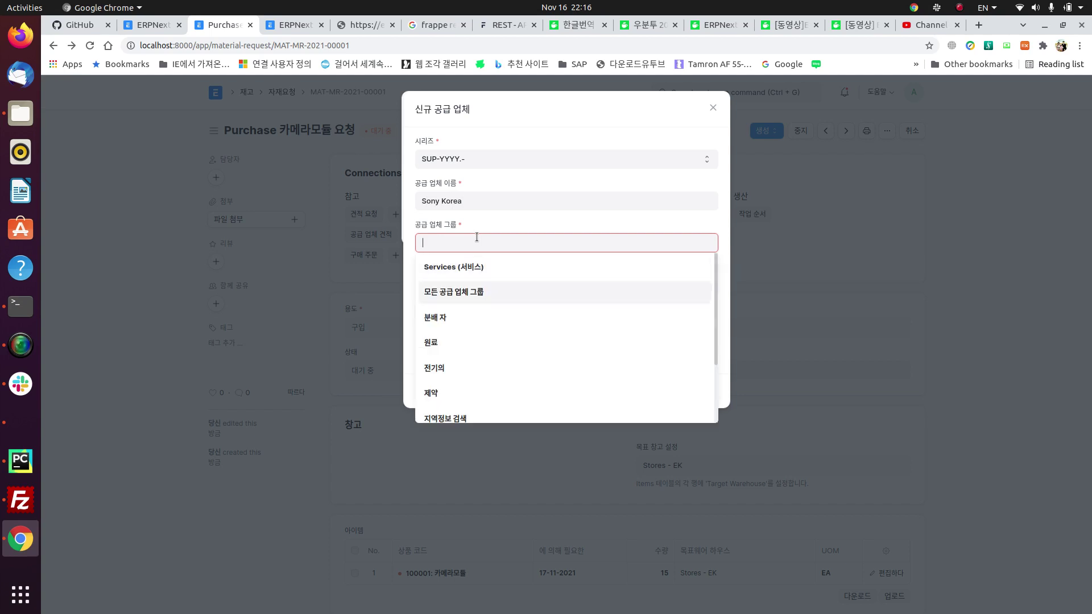
key(Up)
key(Up)
key(Return)
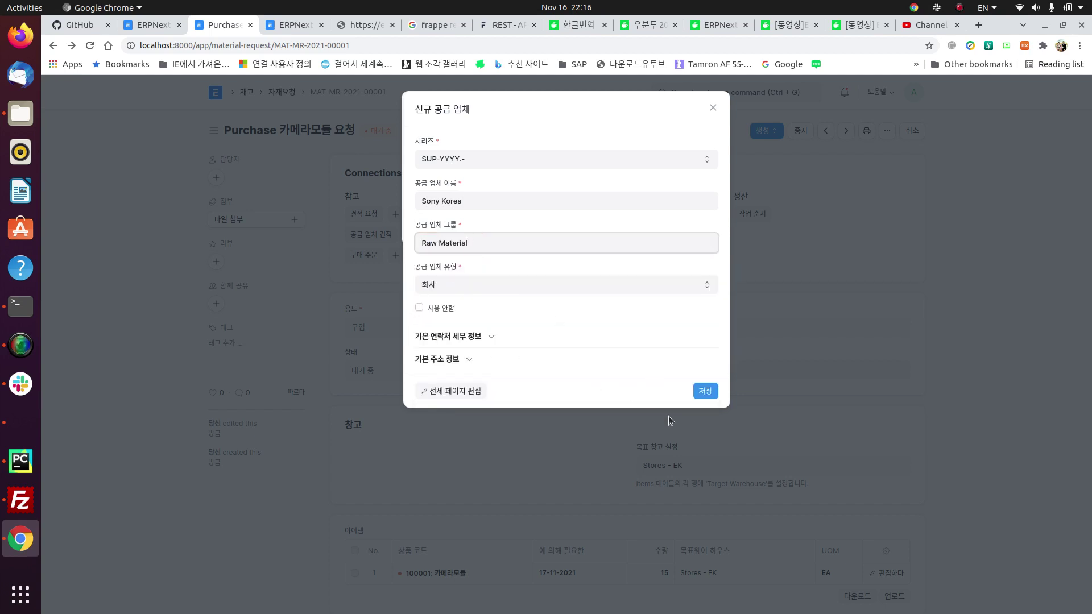
click(706, 391)
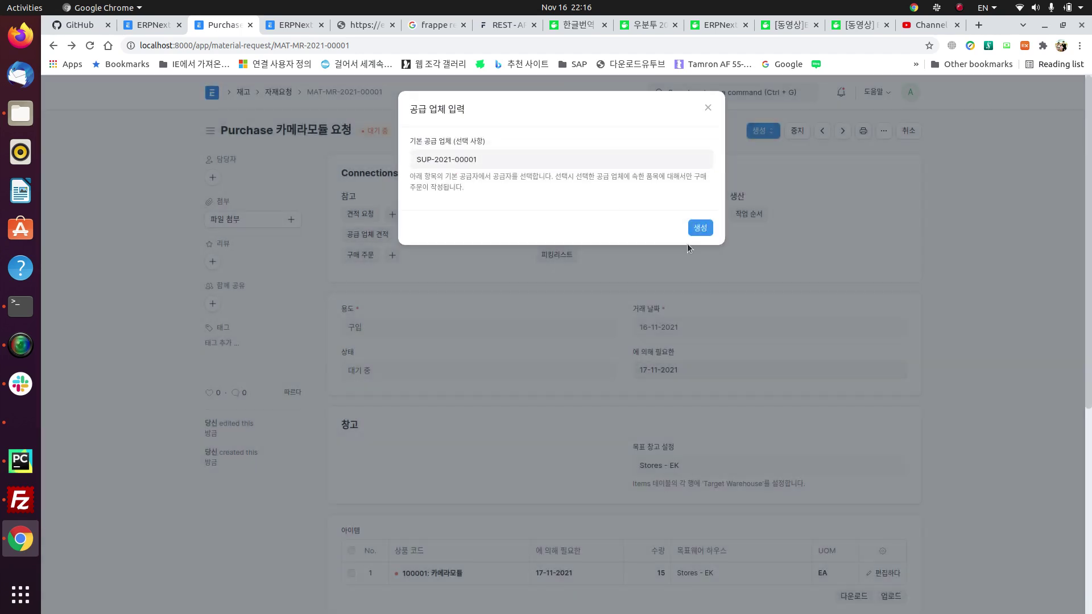
click(704, 227)
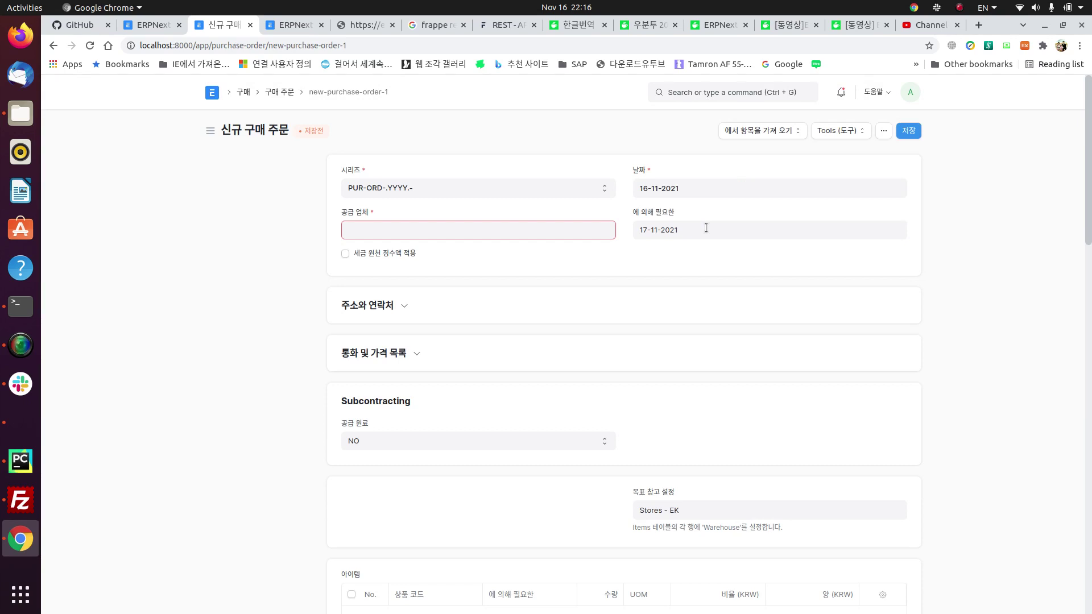
Step: Set the purchase order supplier to SUP-2021-00001 and add an empty item row
scroll(645, 433, down, 3)
scroll(645, 433, up, 3)
scroll(449, 408, down, 5)
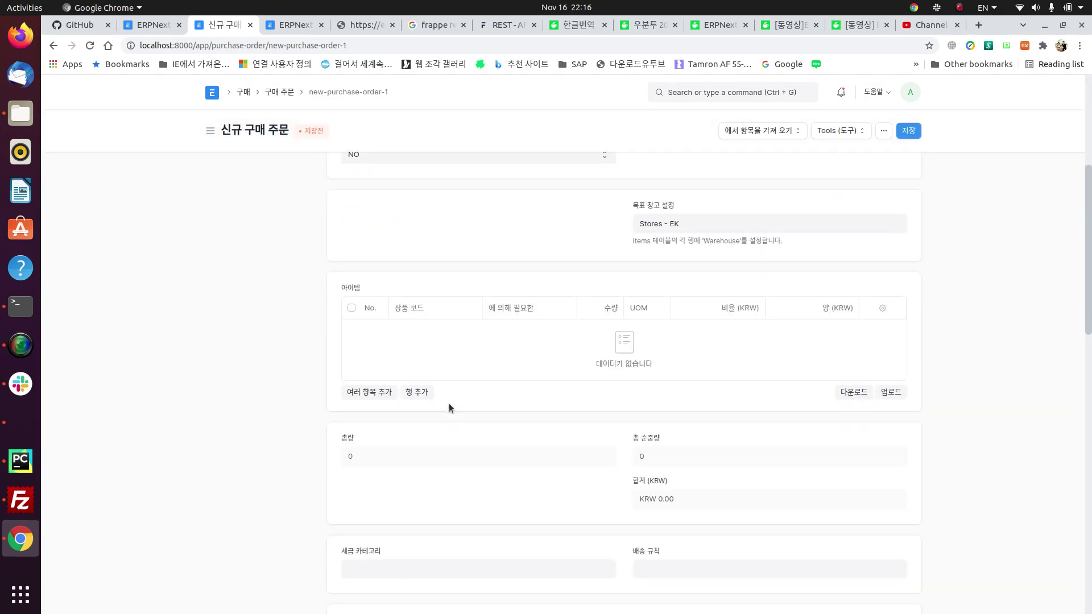
scroll(489, 285, up, 5)
click(419, 227)
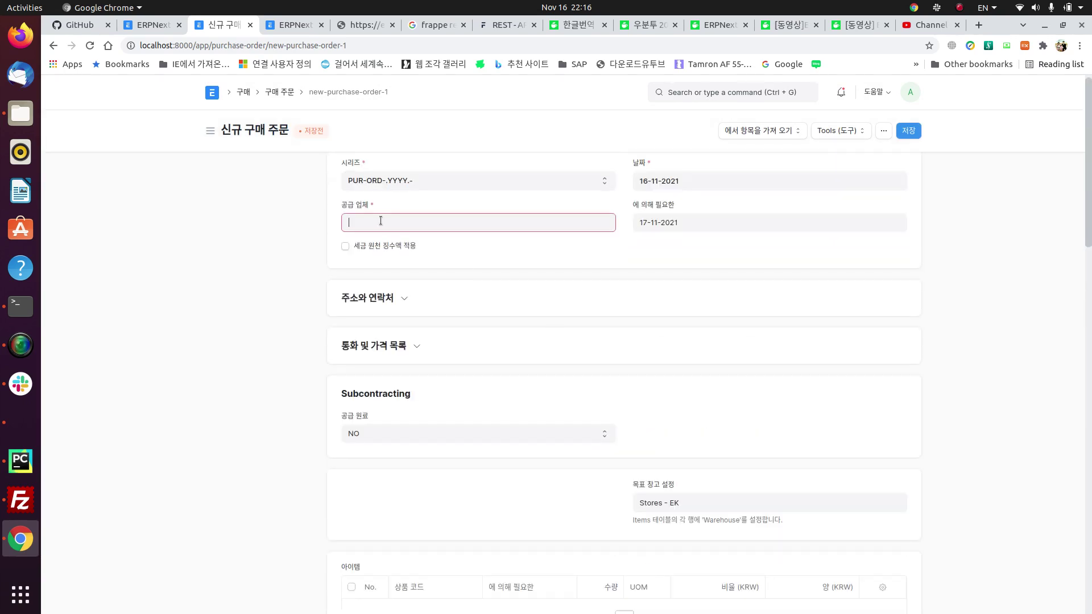
click(425, 249)
scroll(595, 322, down, 5)
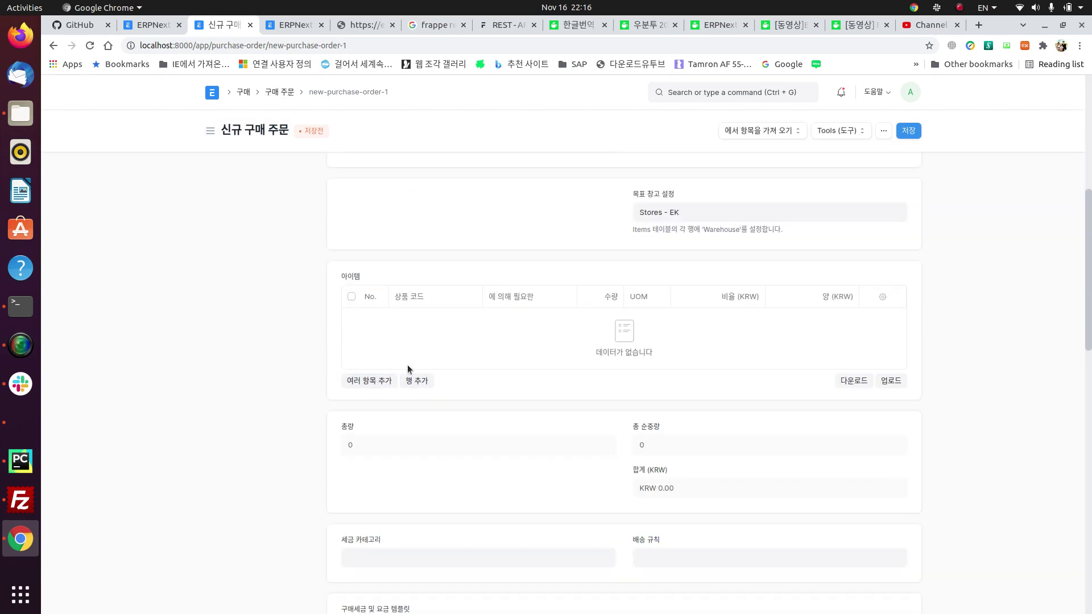
click(417, 381)
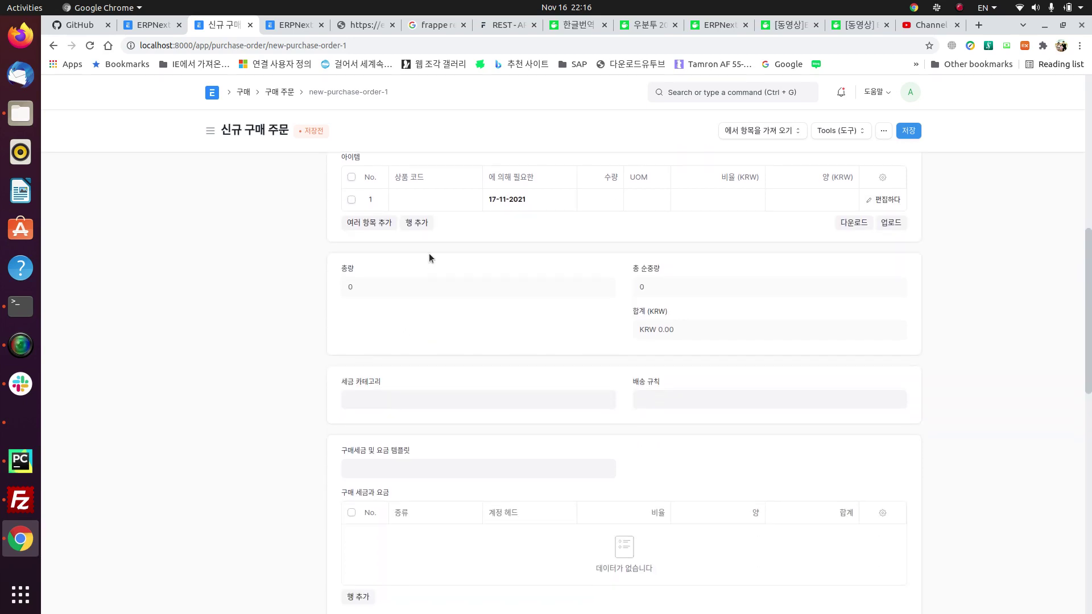
click(418, 203)
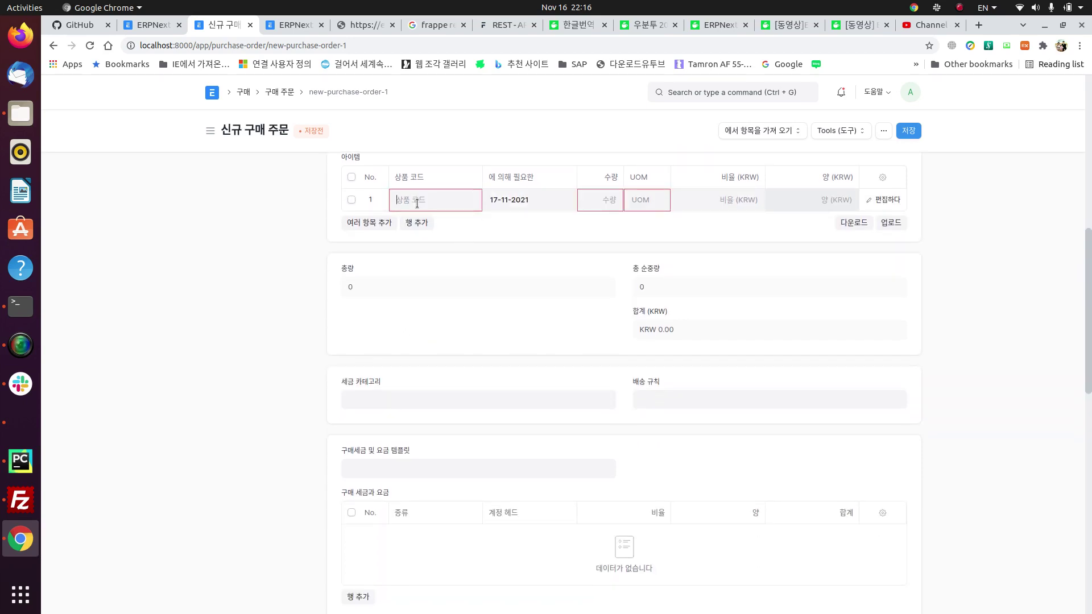
Step: Leave the unsaved order via the purchase order list, back to the material request
click(280, 92)
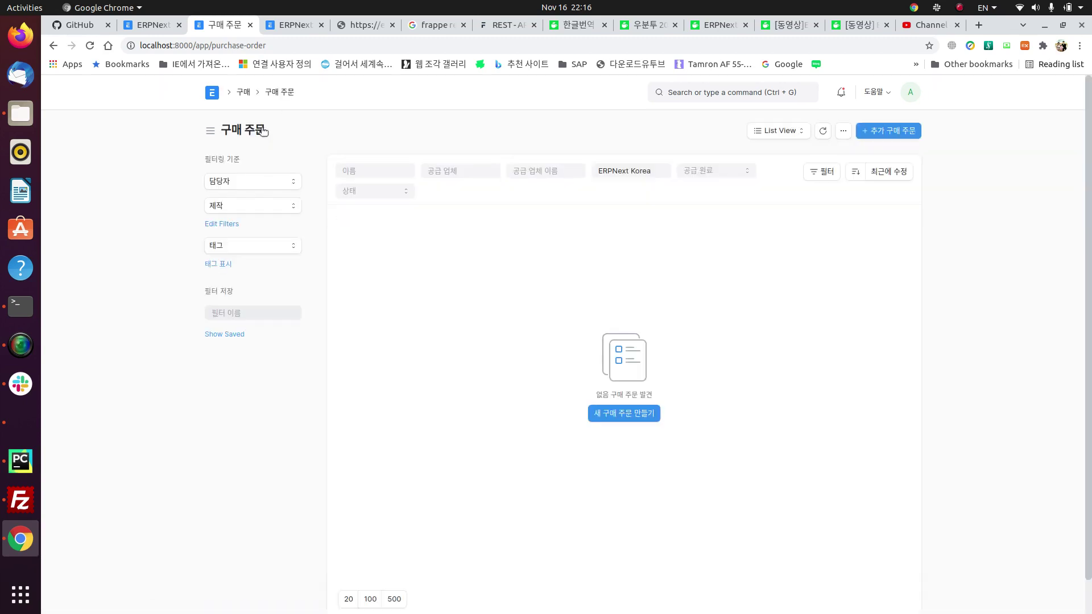
click(53, 45)
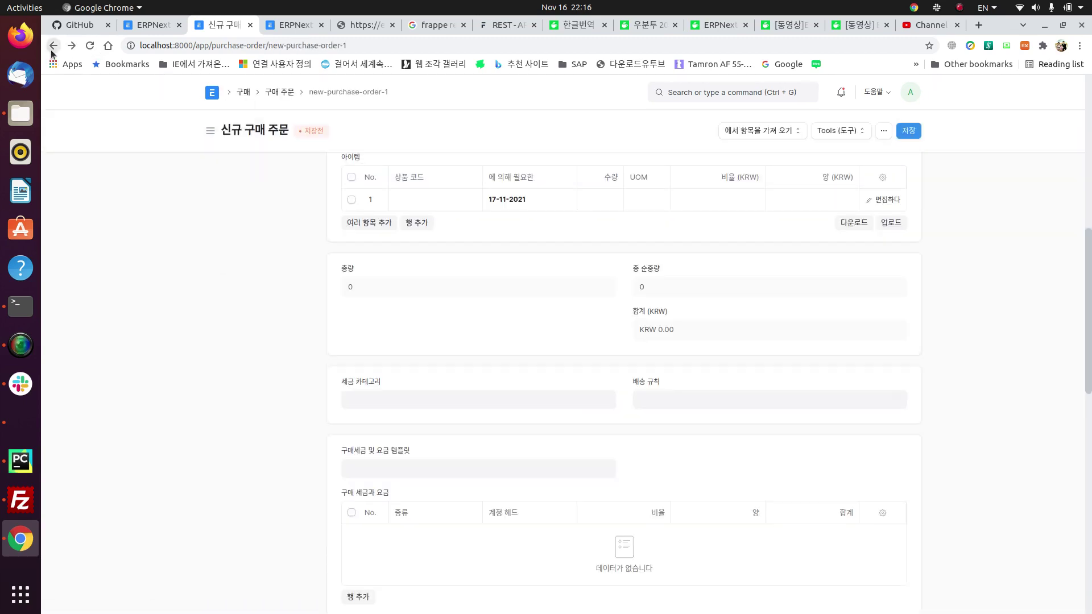
click(53, 45)
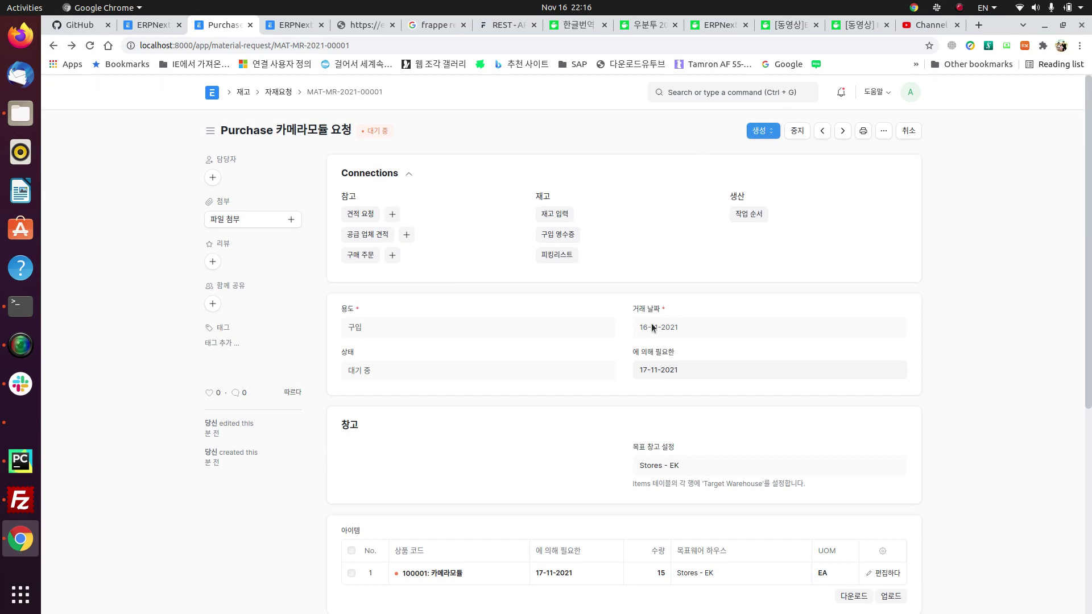
Step: Browse the supplier prompt for a new purchase order and close it unchosen
scroll(656, 463, down, 4)
scroll(573, 287, up, 4)
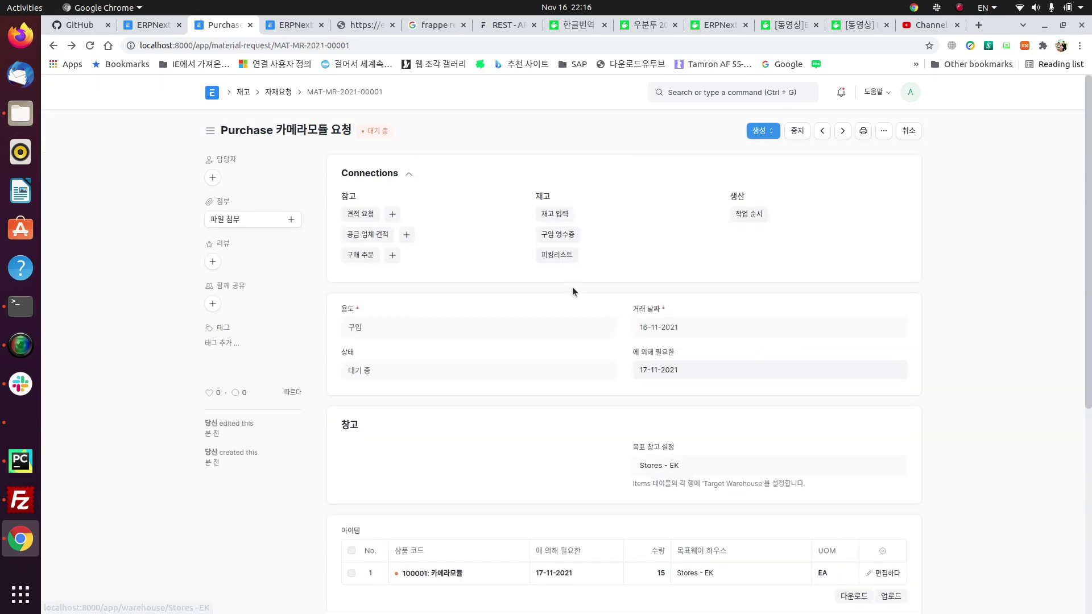
click(393, 255)
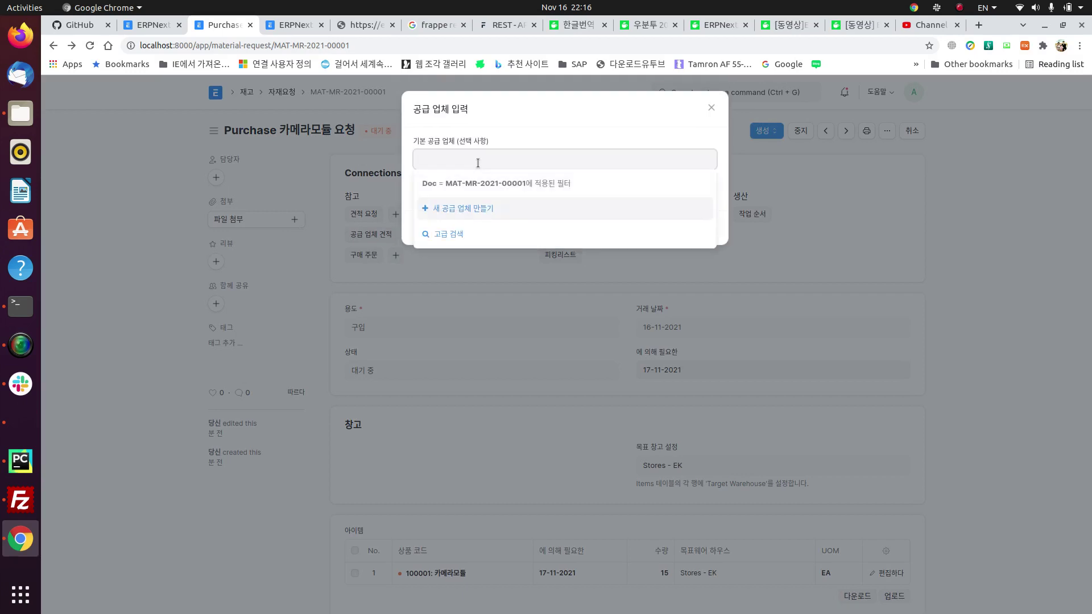
key(Down)
key(Down)
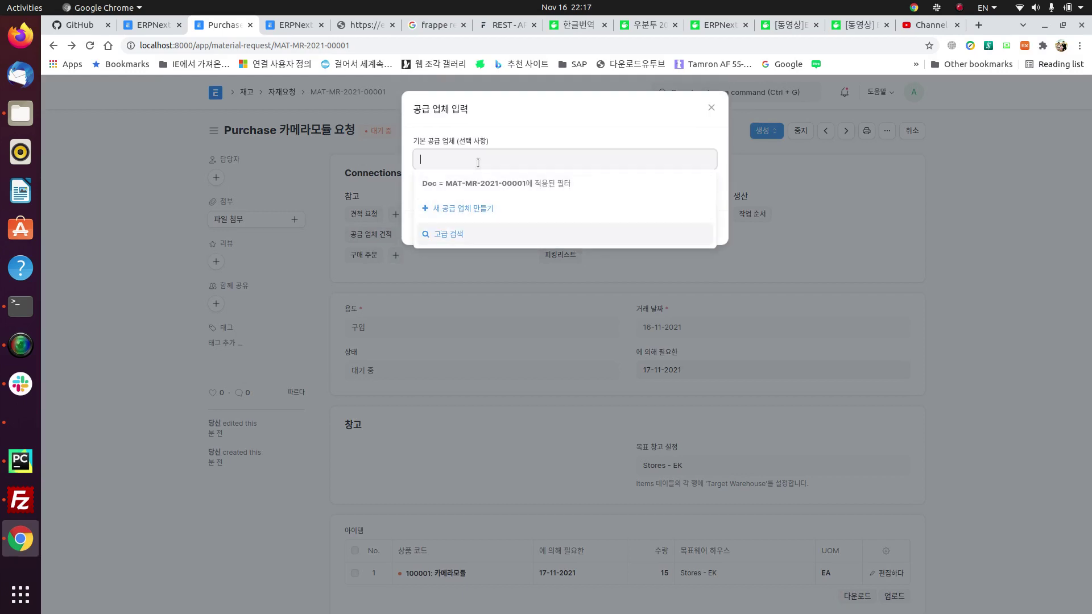
key(Up)
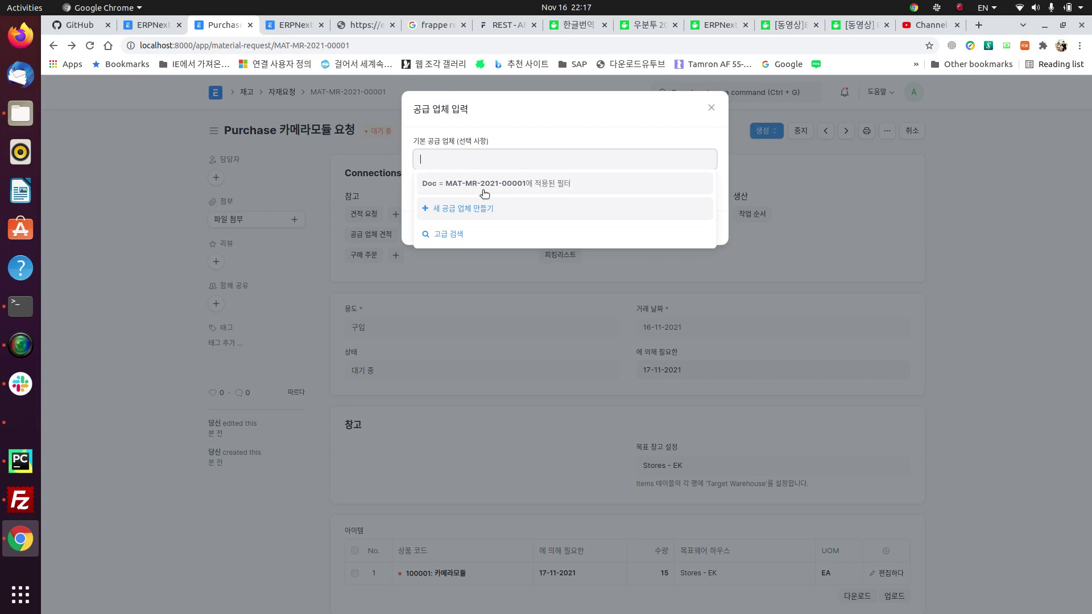
click(711, 108)
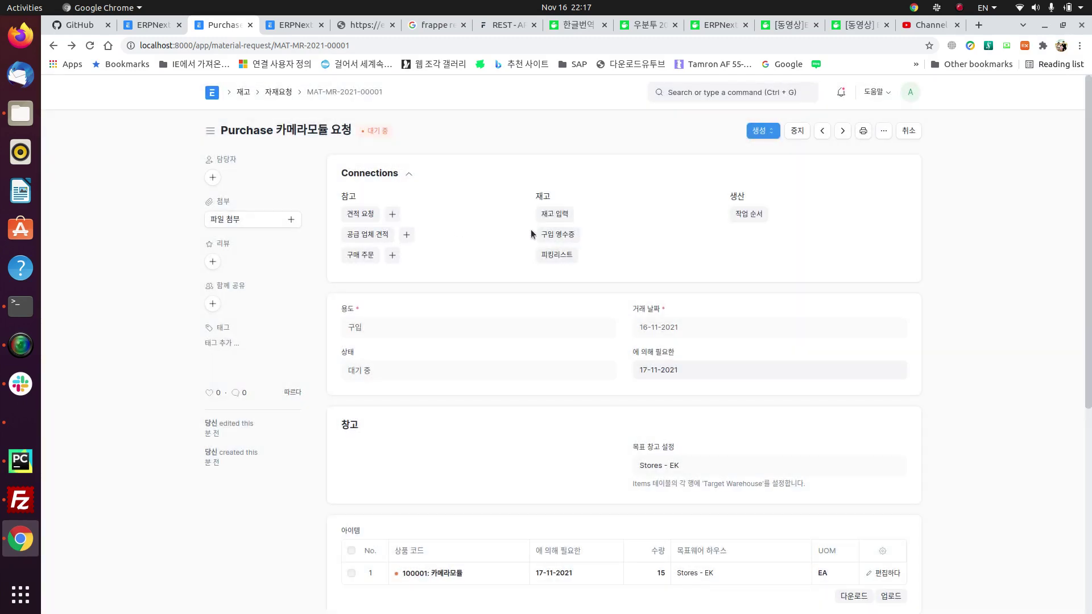
Step: Create a purchase order via 생성 > 구매 주문 with the supplier left empty
click(766, 134)
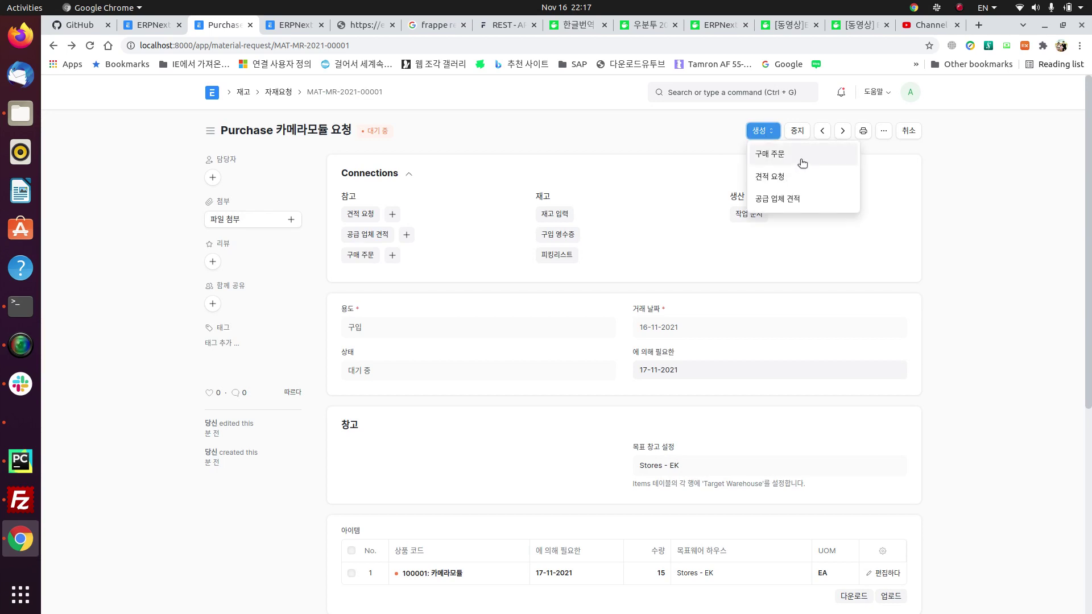
click(800, 159)
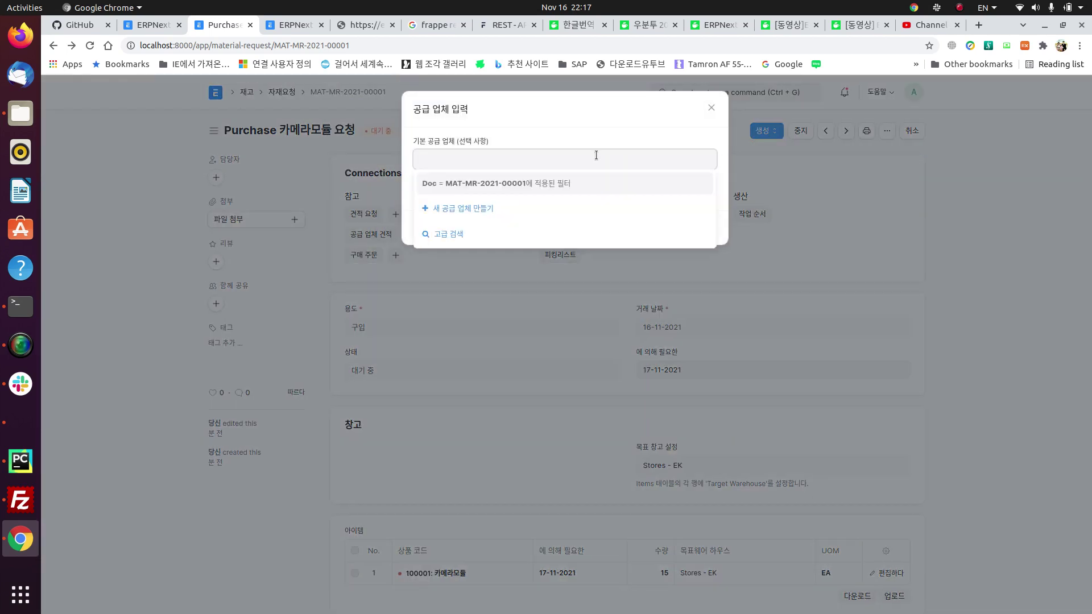
click(537, 135)
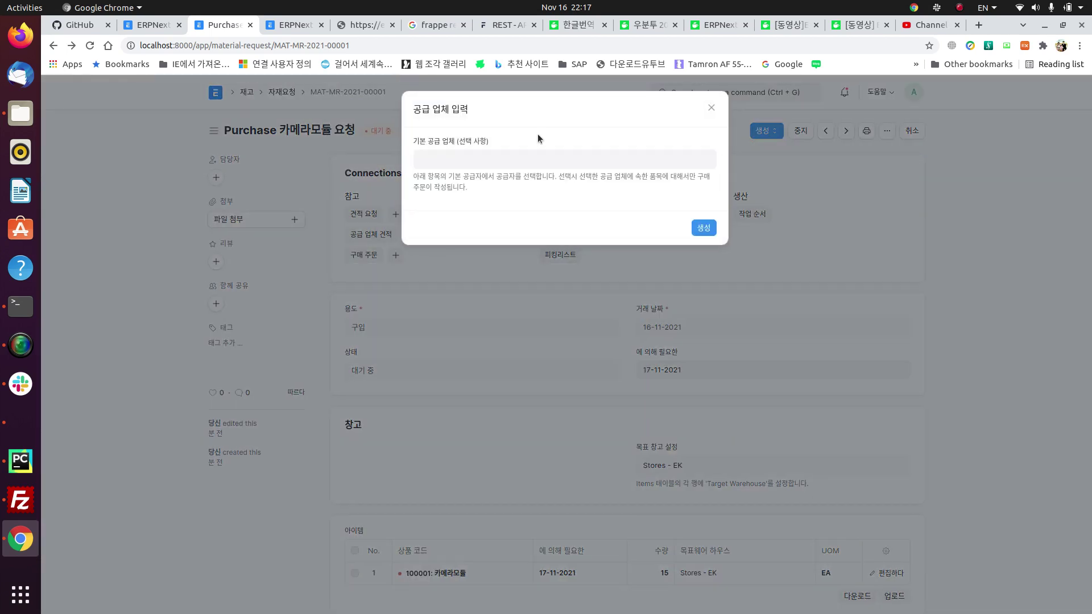
click(707, 227)
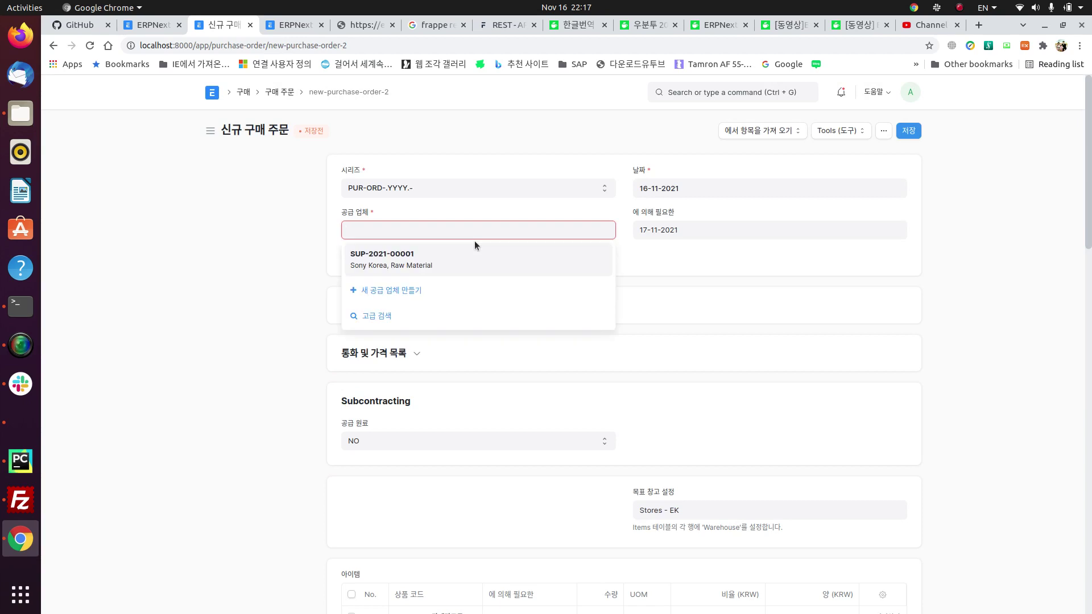
Step: Set the supplier to SUP-2021-00001 and check the Standard Buying price list
click(474, 248)
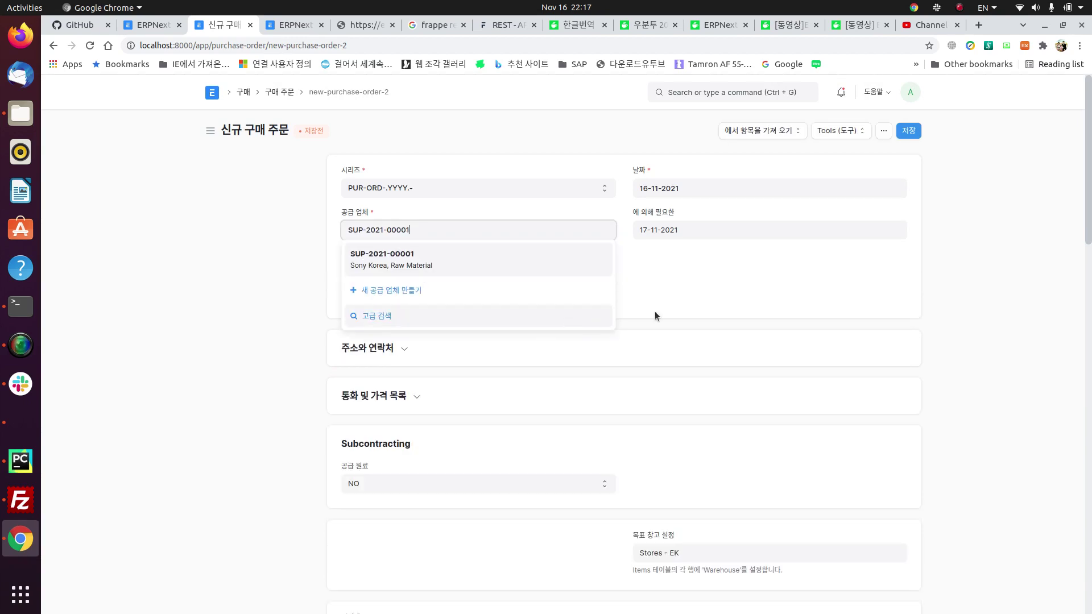
click(719, 286)
scroll(719, 284, down, 3)
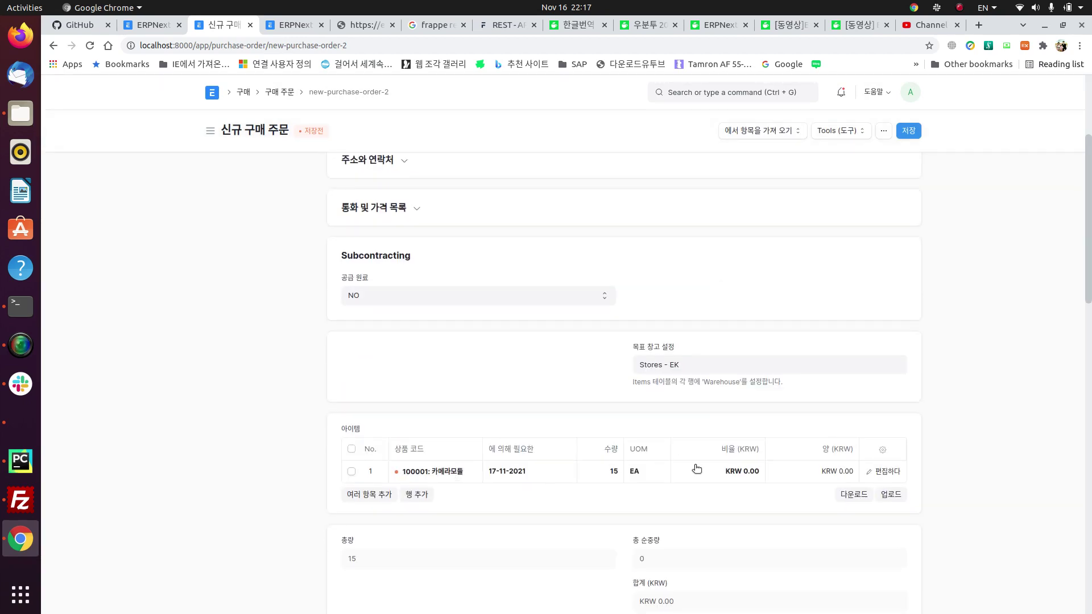
scroll(595, 370, up, 3)
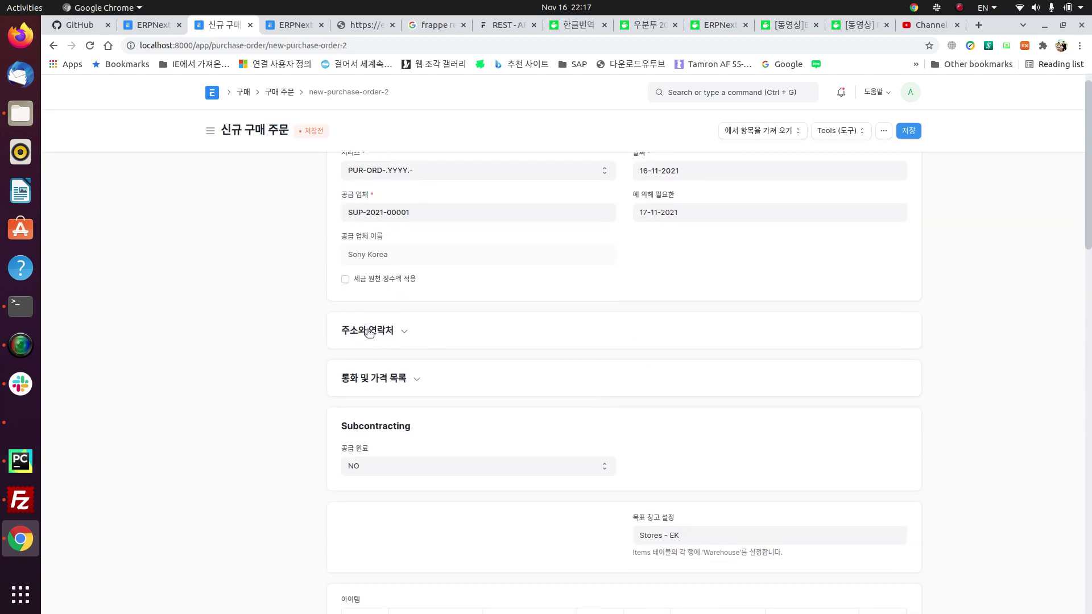
click(374, 333)
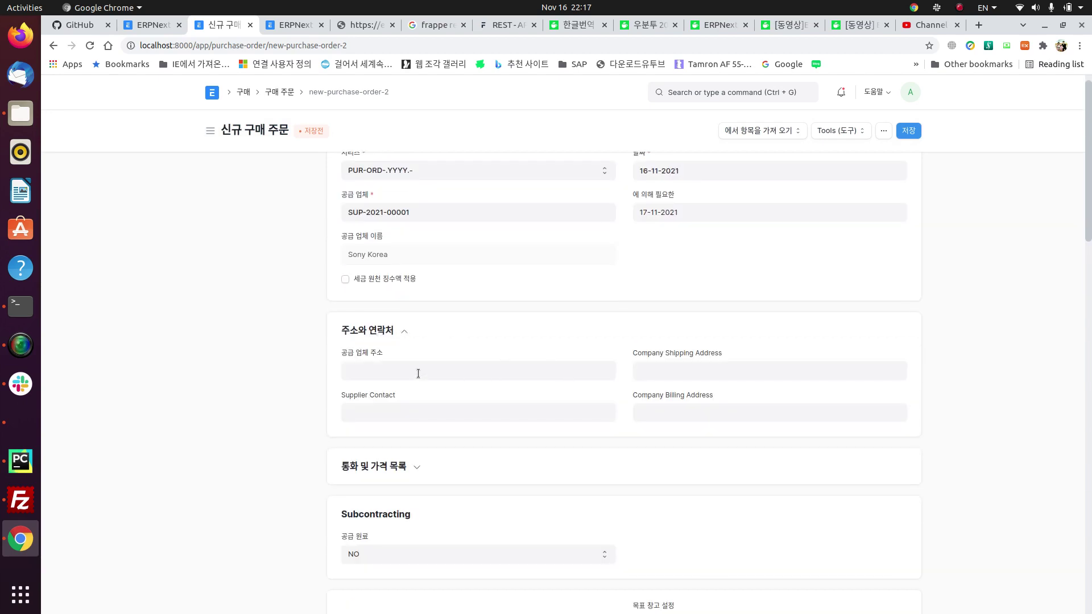
click(367, 333)
click(375, 372)
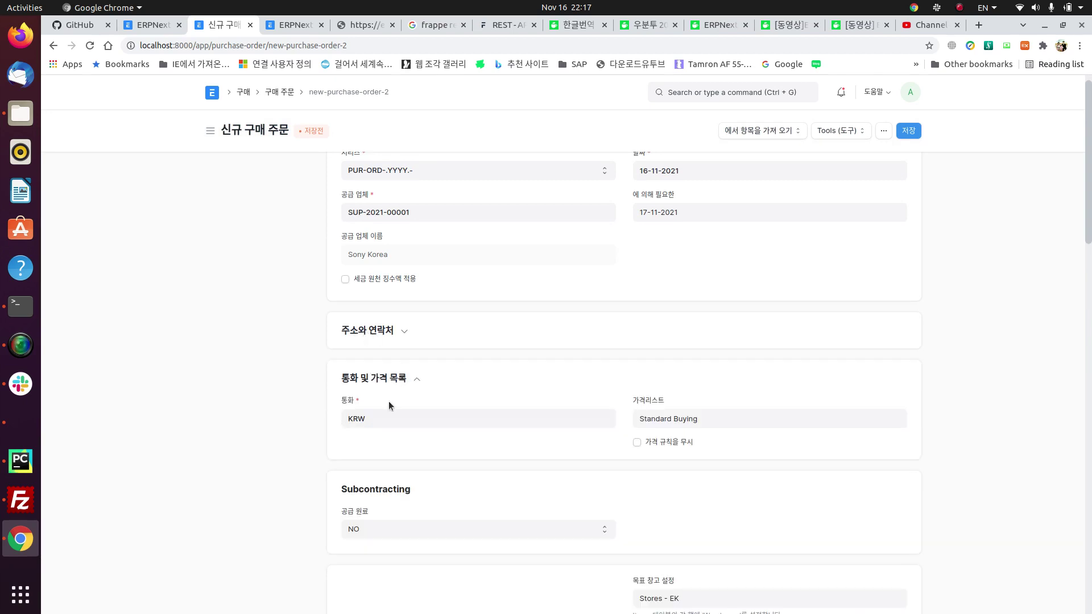
click(750, 418)
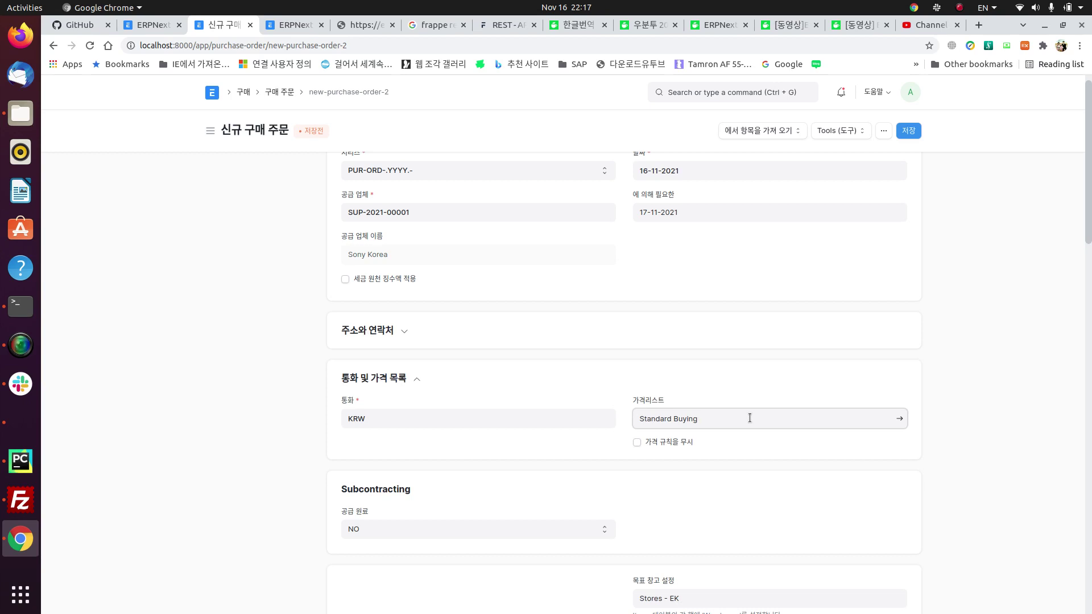
Step: Change the camera module item's rate to 9000, bringing the order to KRW 135,000
scroll(320, 380, down, 7)
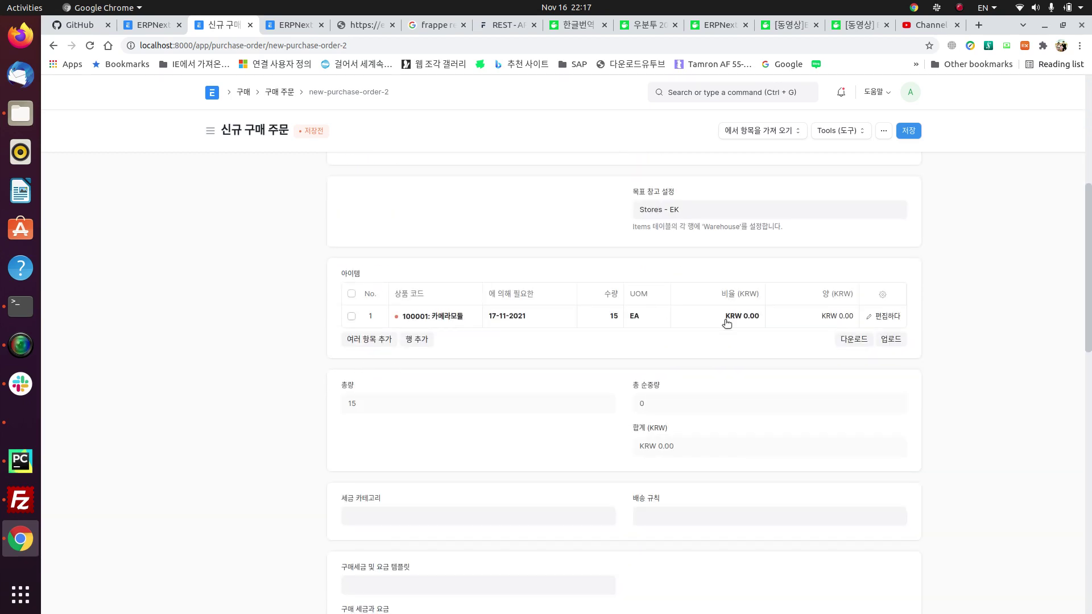
click(697, 320)
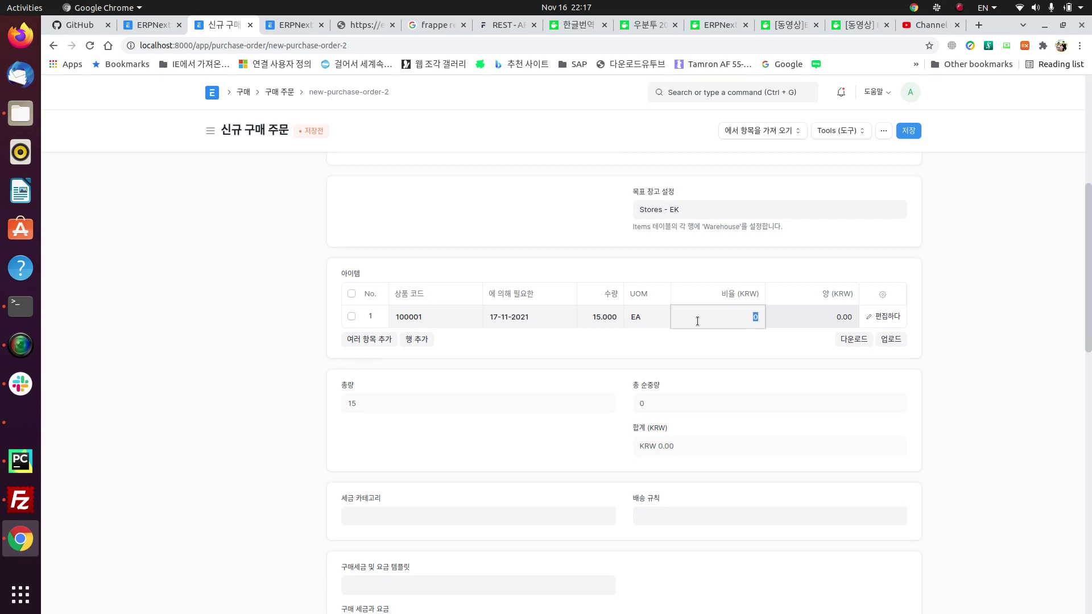
text(900)
text(000.00)
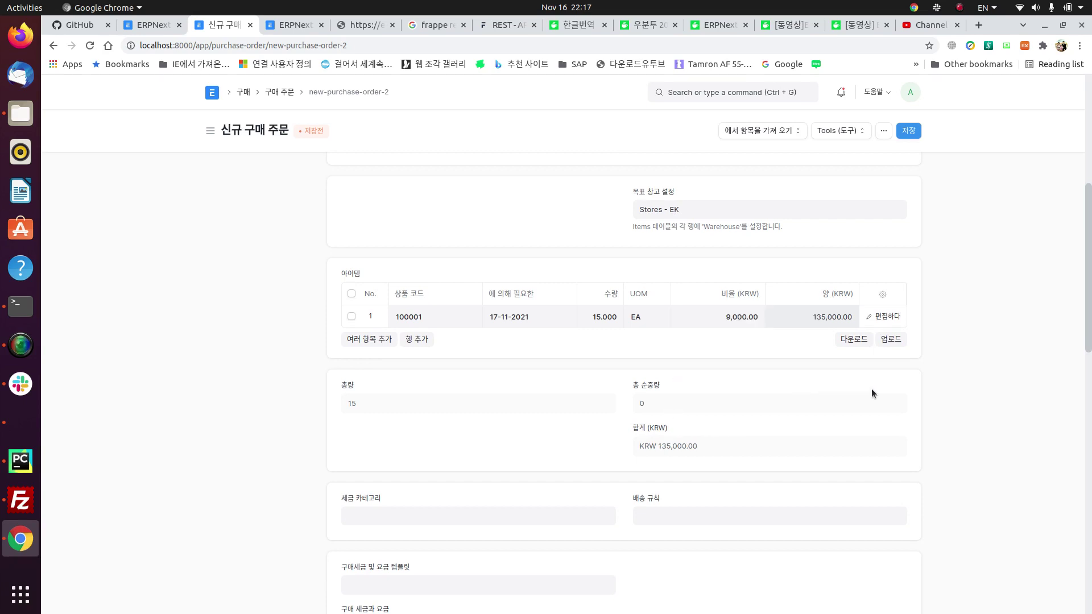
Step: Start a new purchase taxes and charges template from the order's tax template field
scroll(616, 346, down, 4)
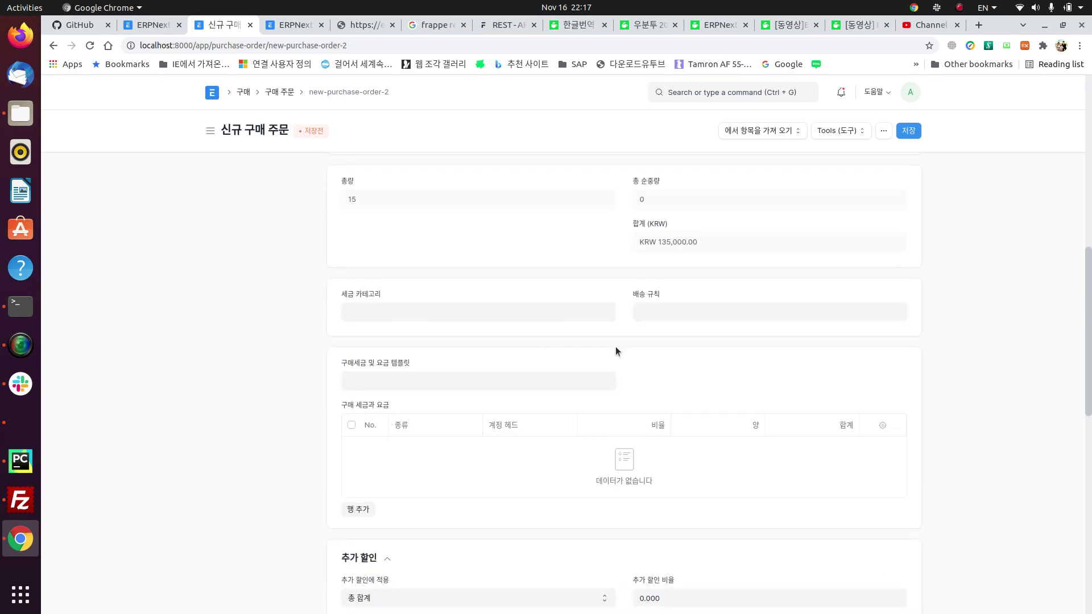
click(454, 317)
click(419, 378)
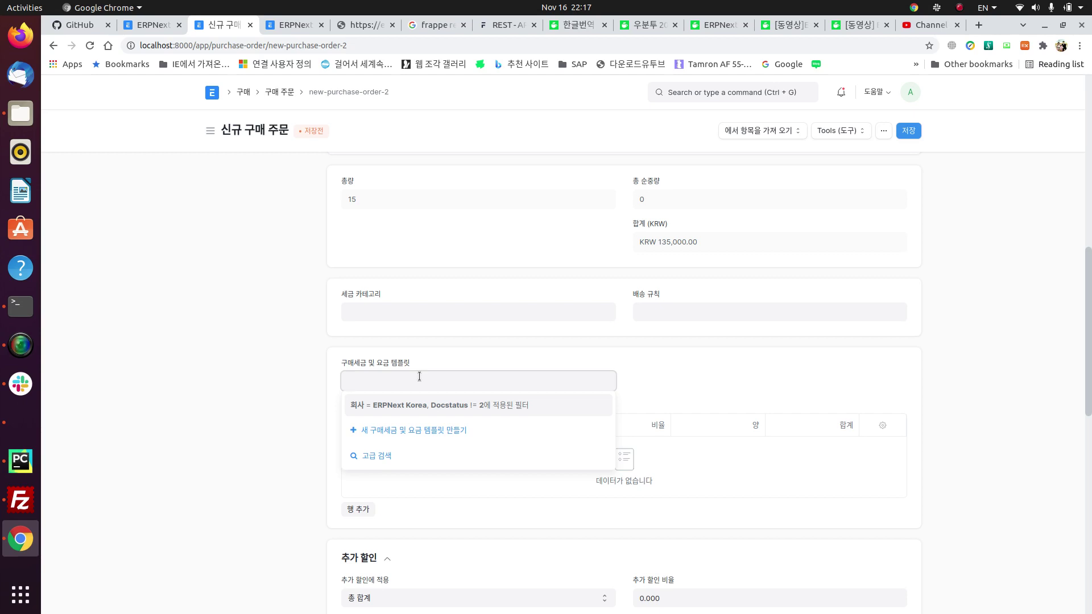
click(307, 365)
scroll(402, 451, down, 5)
scroll(403, 451, down, 6)
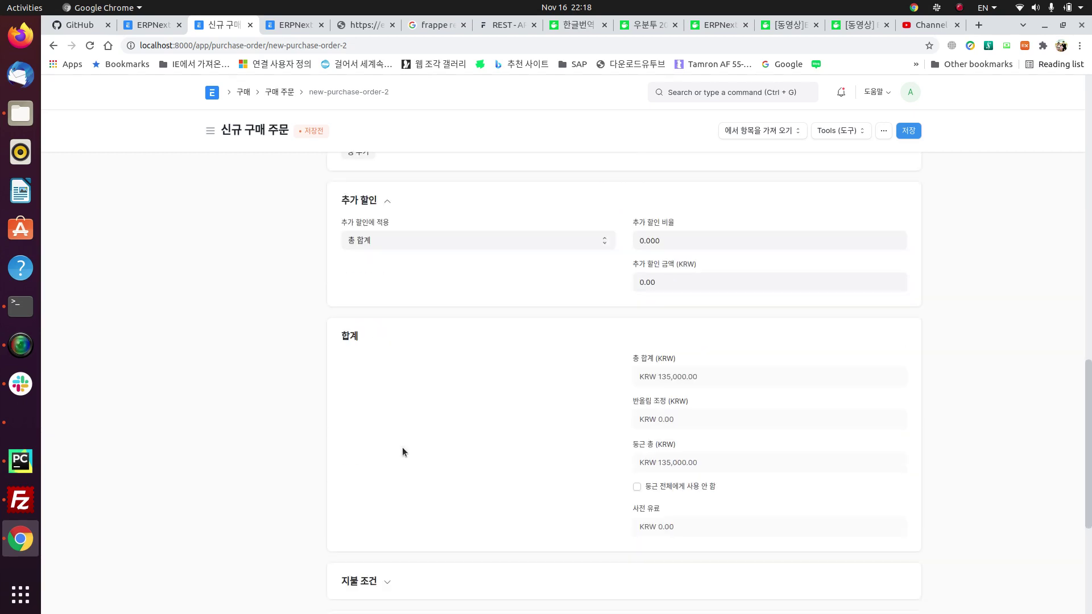
scroll(402, 451, down, 5)
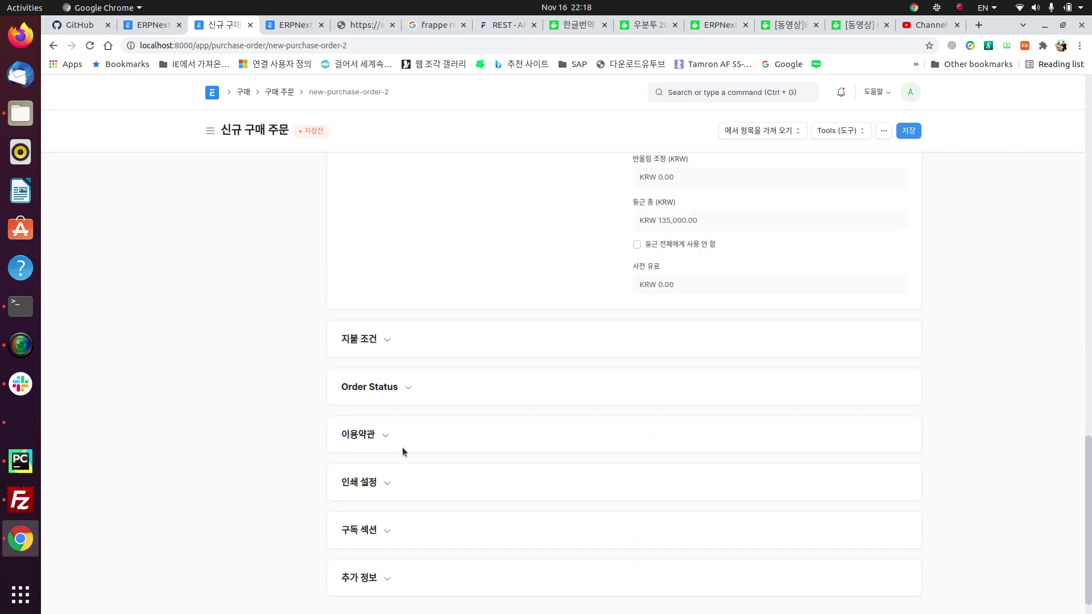
scroll(403, 451, up, 12)
scroll(402, 452, up, 3)
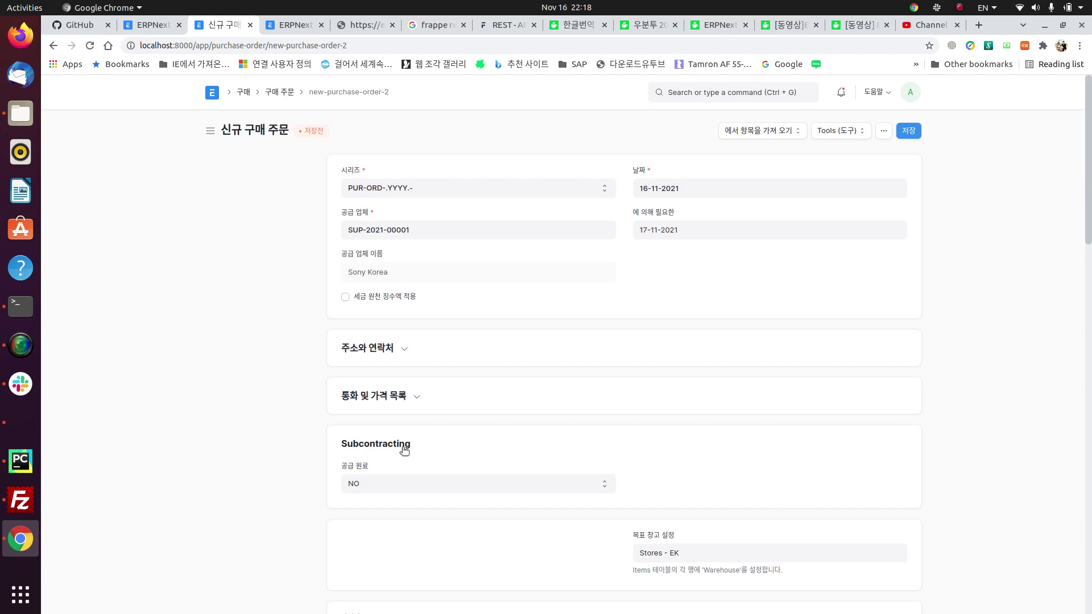
scroll(404, 451, down, 4)
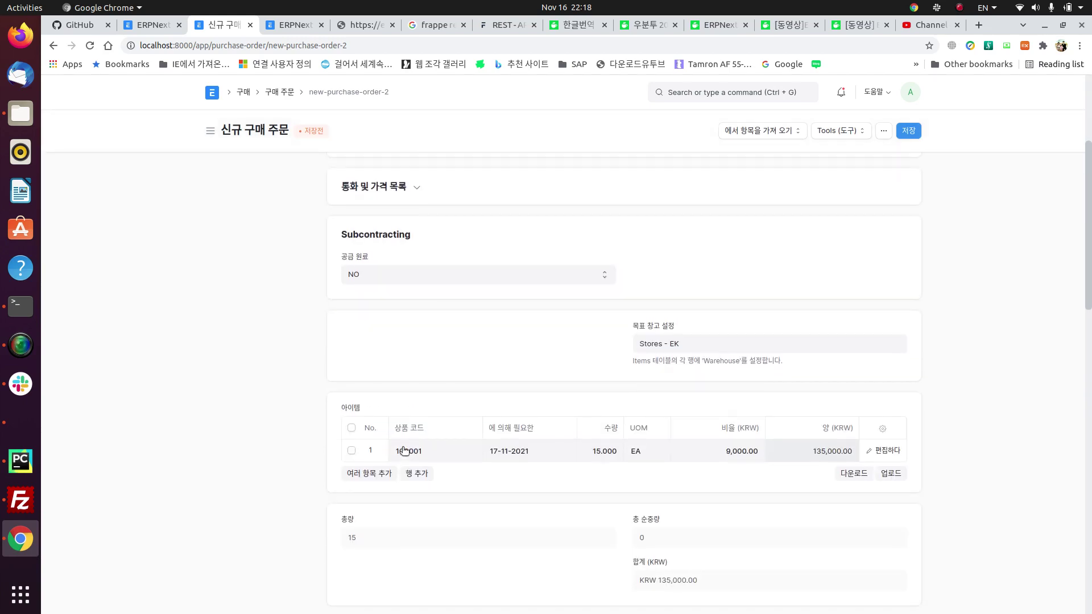
scroll(454, 261, down, 5)
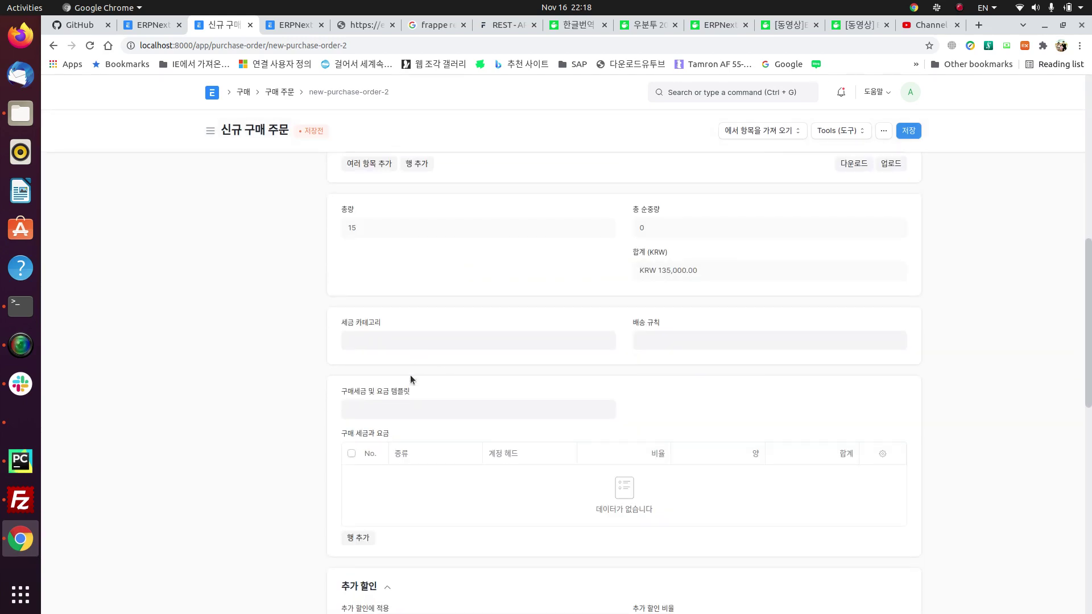
click(394, 407)
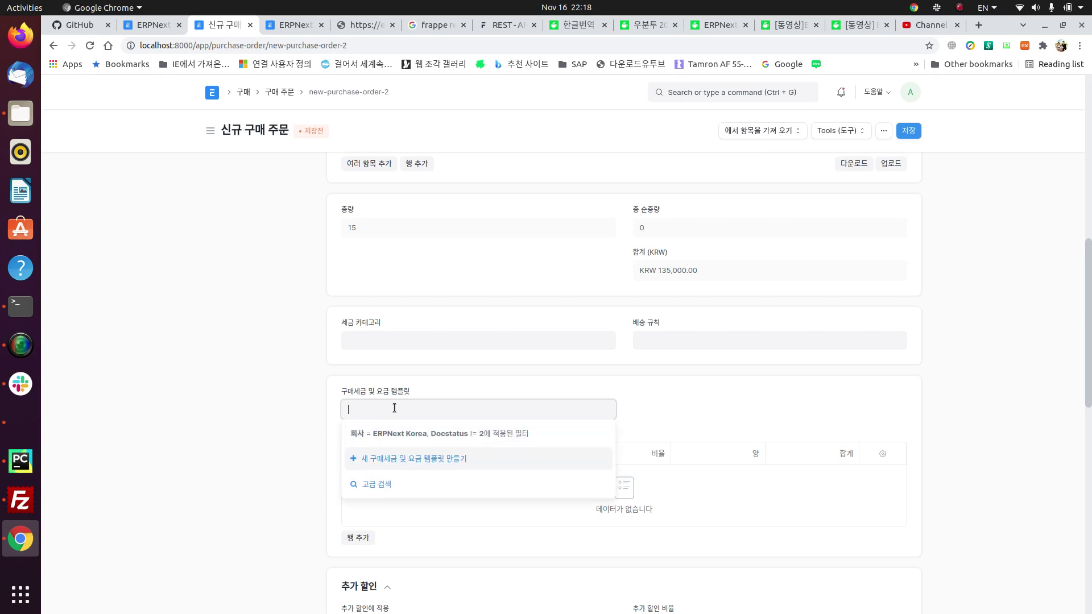
key(Return)
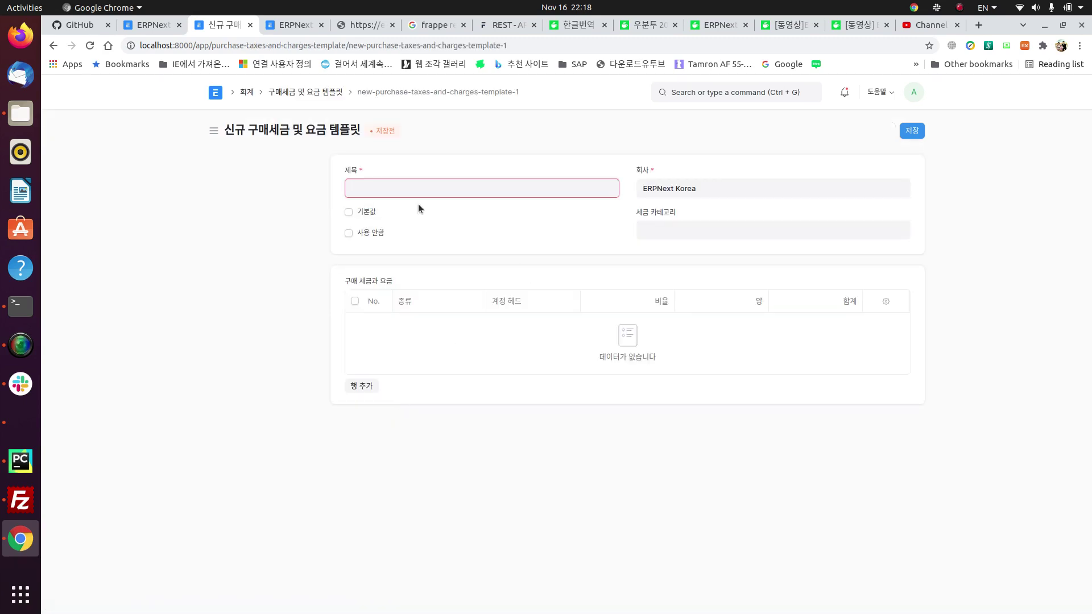
Step: Title the new tax template 매입부가세 and mark it as the default
text(a)
key(BackSpace)
key(Hangul)
text(ㅂ)
key(BackSpace)
text(매ㅂ)
text(입부가세)
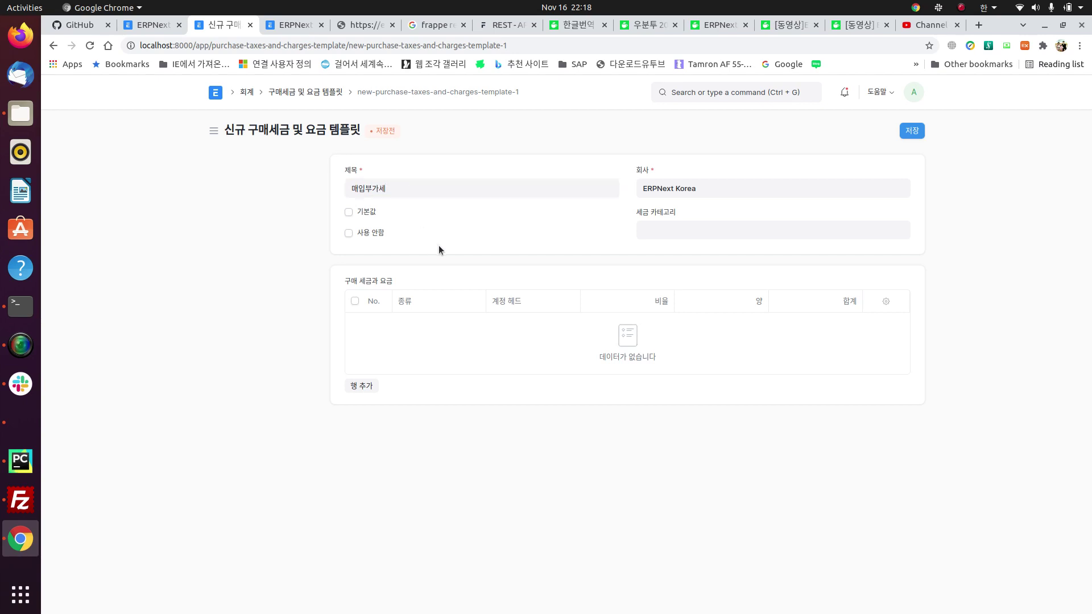
click(349, 212)
Step: Add a tax row and begin creating a new account for its account head
click(368, 383)
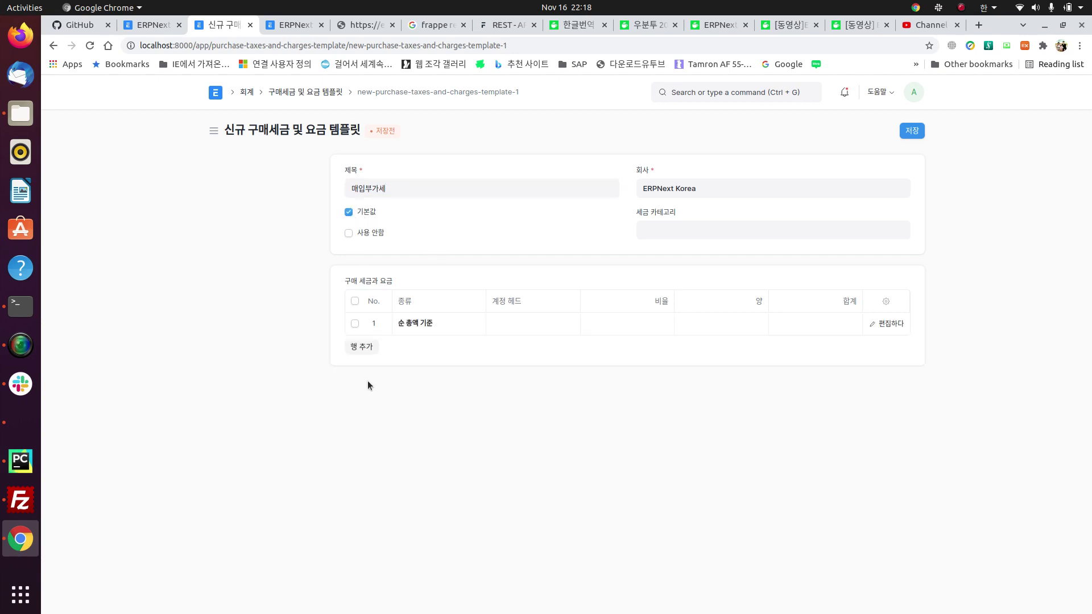
click(455, 327)
click(477, 325)
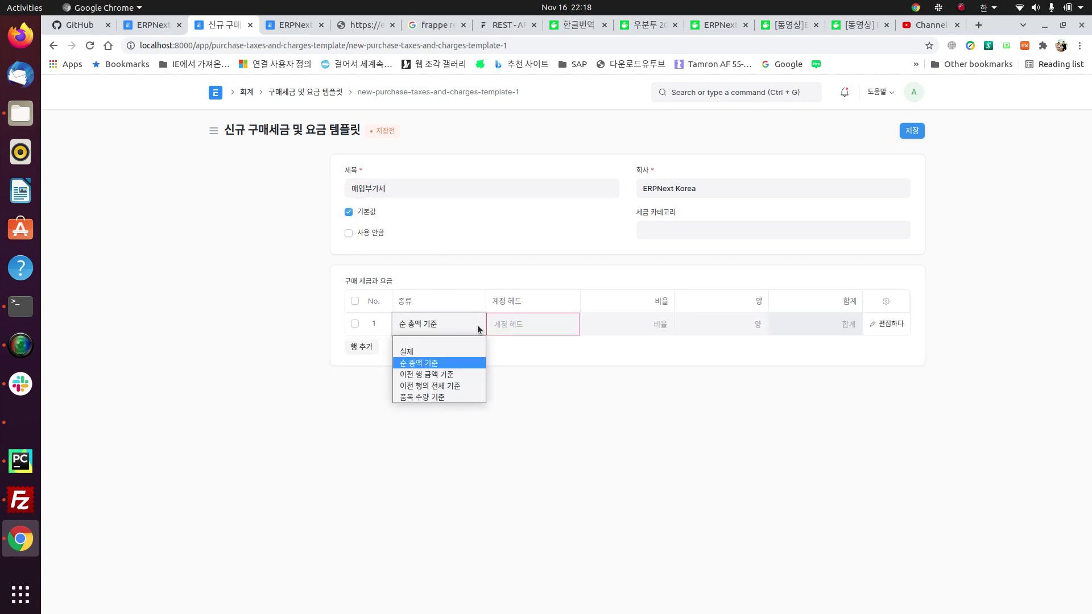
click(523, 324)
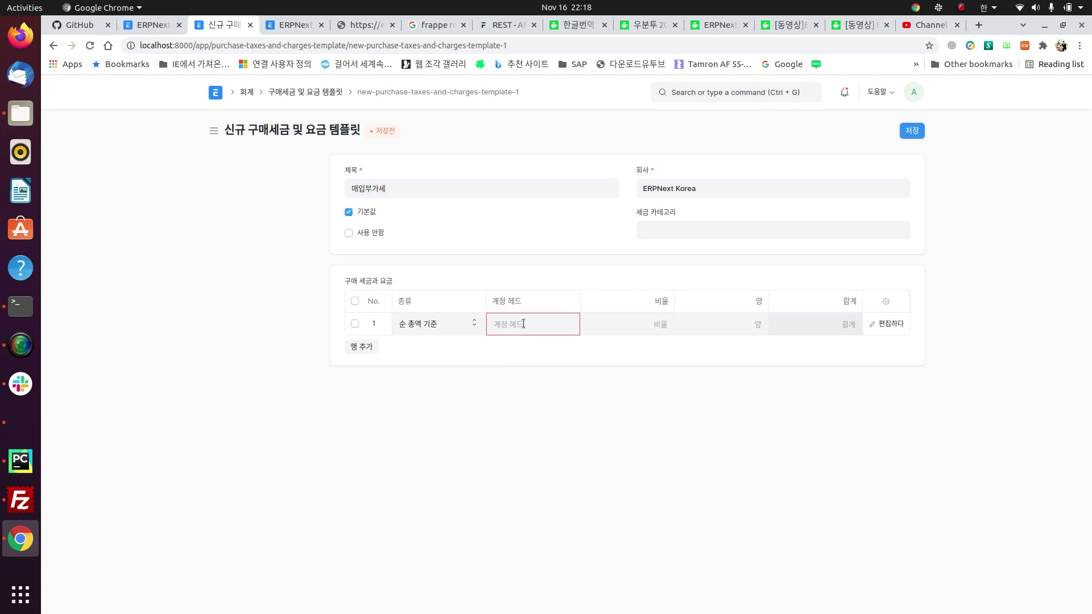
scroll(563, 430, down, 3)
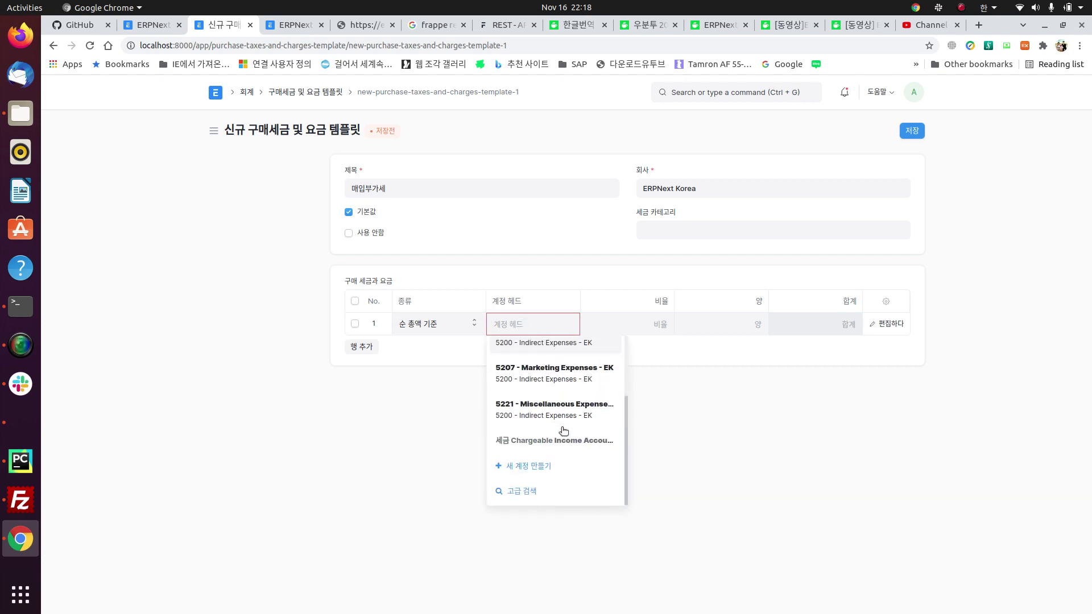
click(541, 467)
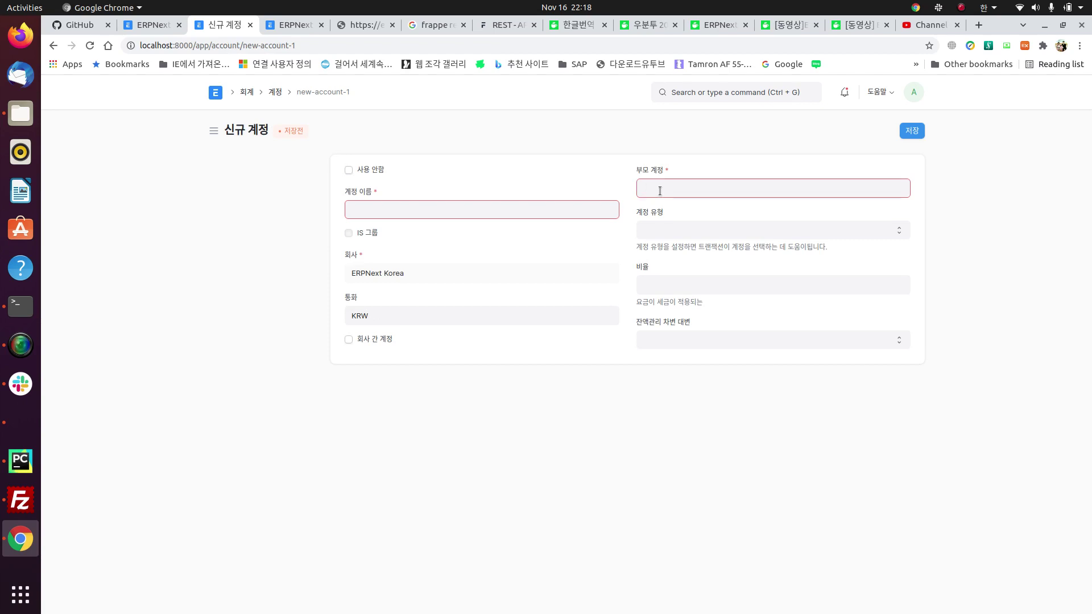
Step: Set the new account's parent account to 1500 - Tax Assets - EK
click(660, 191)
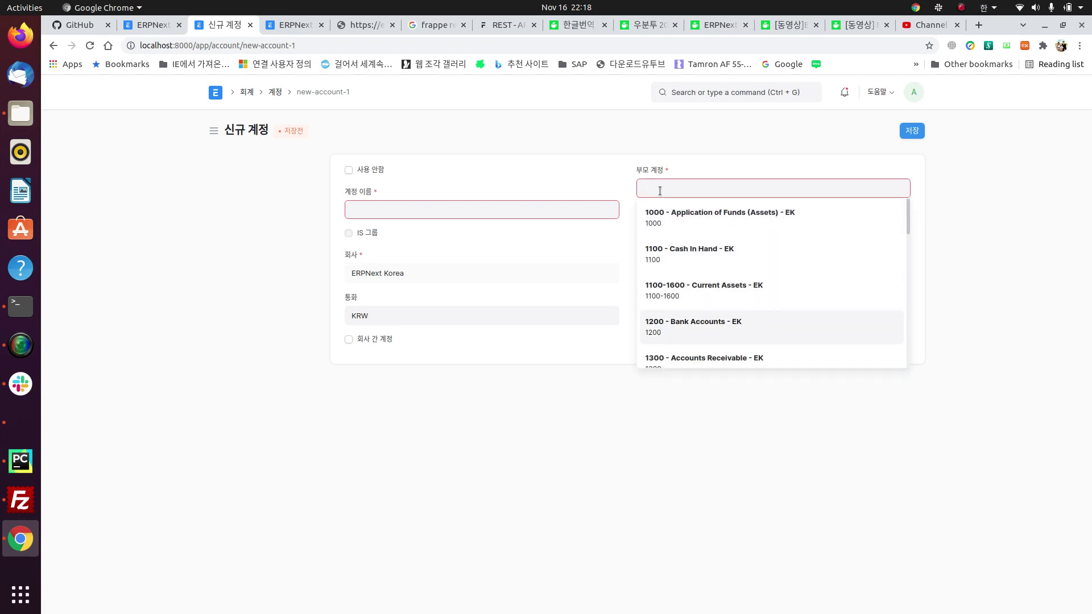
key(Down)
key(Down)
key(Down)
key(Down)
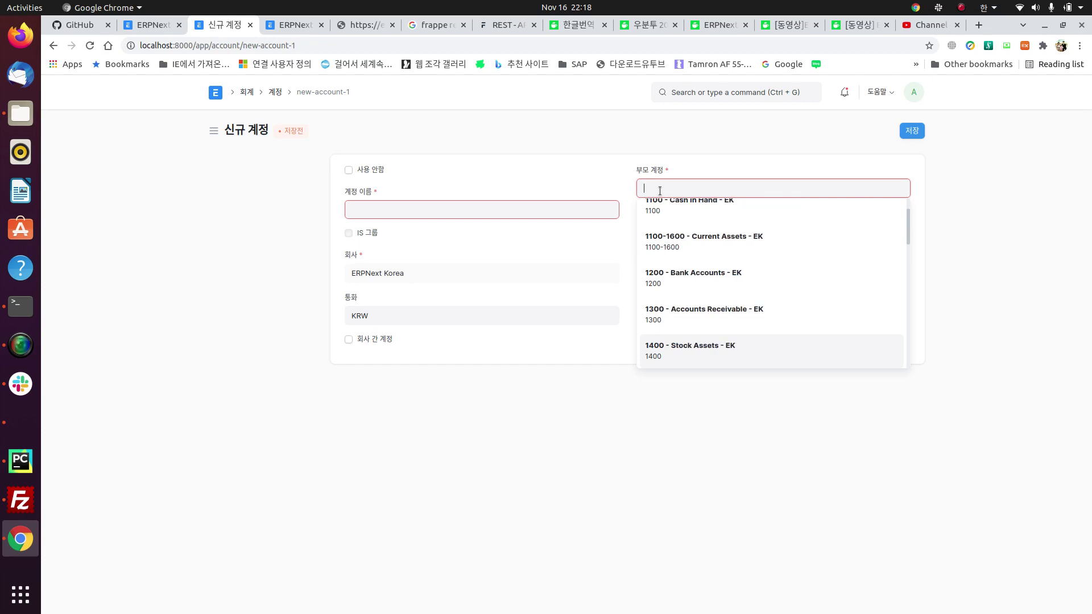
key(Down)
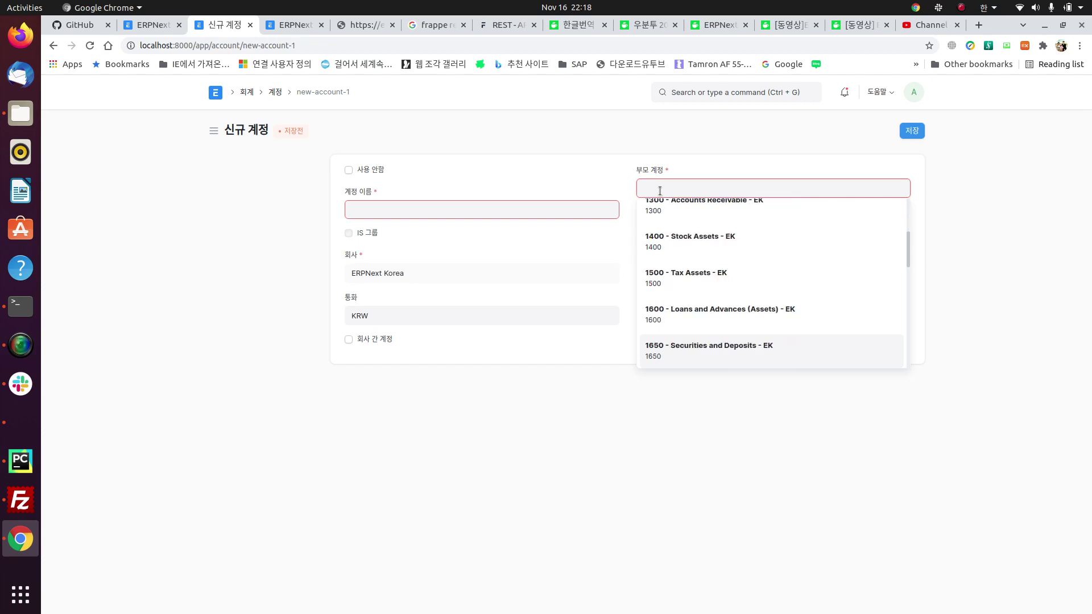
key(Down)
key(Down)
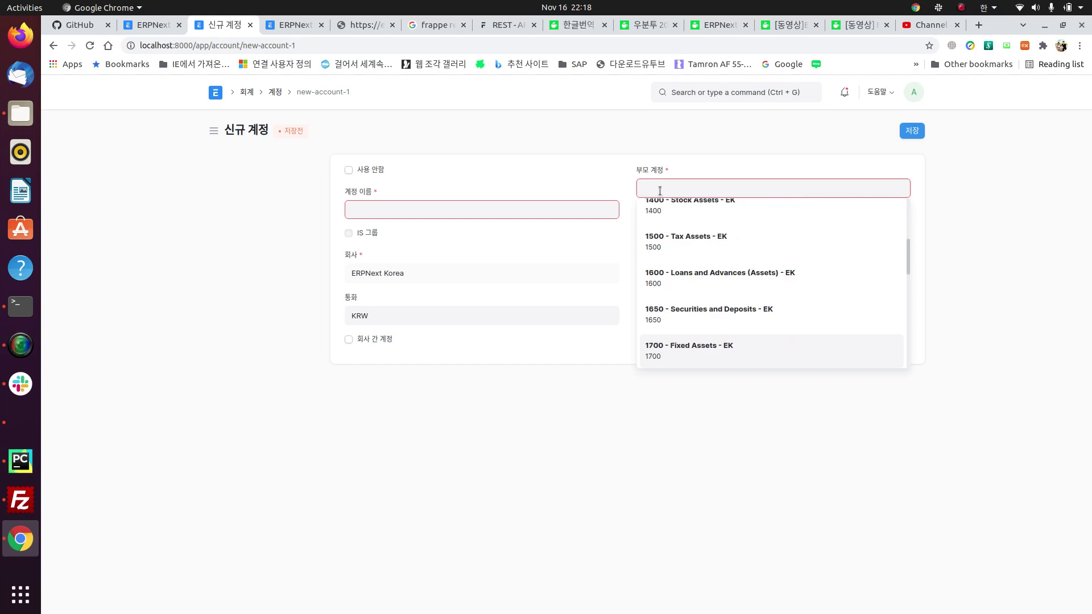
key(Down)
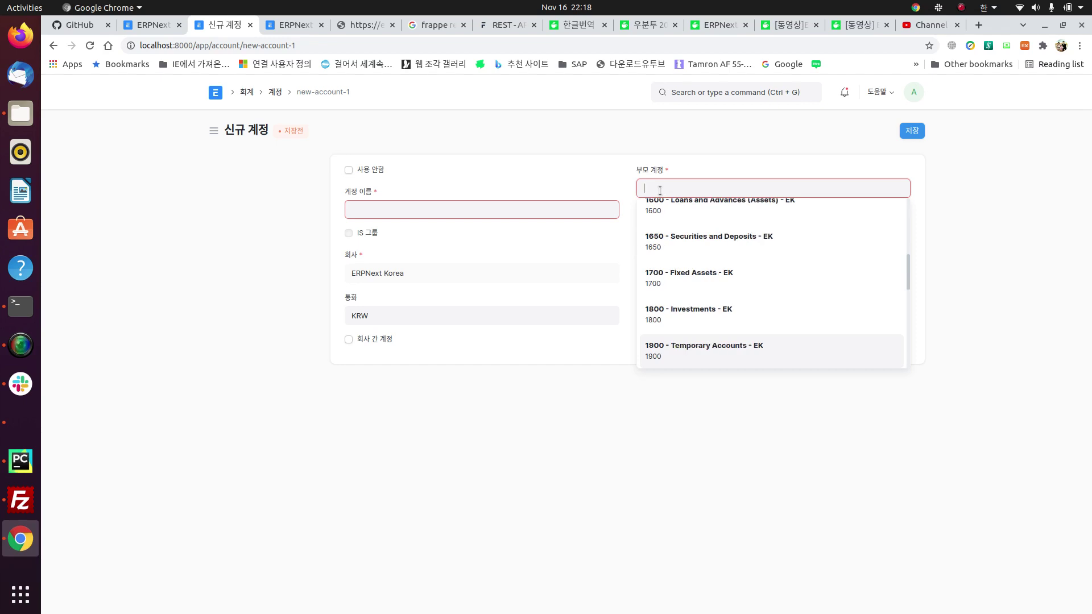
key(Down)
key(Down)
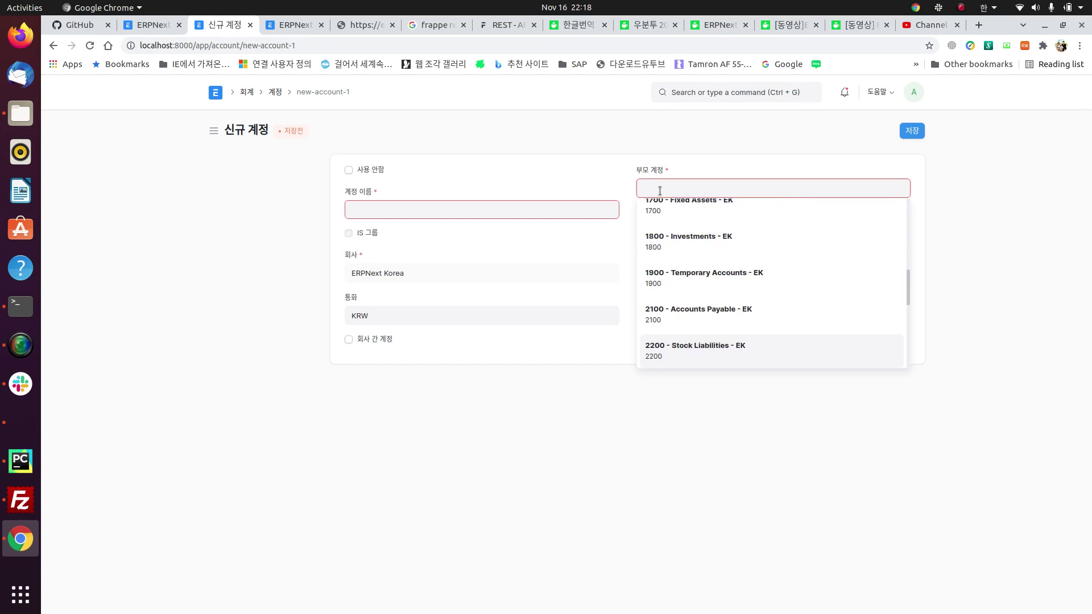
key(Up)
key(Up)
key(Up)
key(Up)
key(Up)
key(Up)
key(Up)
key(Up)
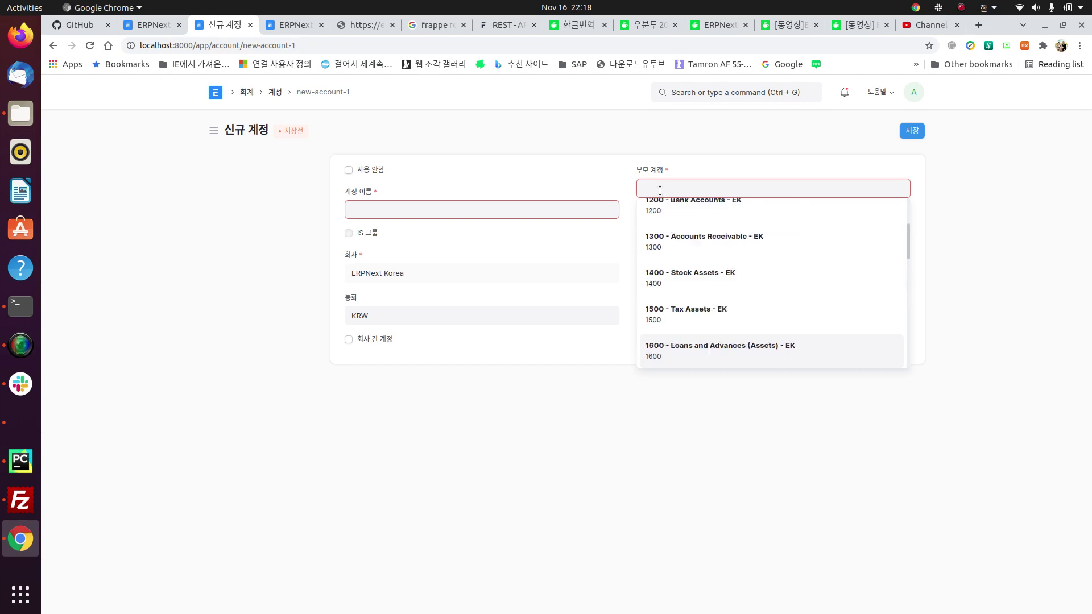
key(Up)
key(Up)
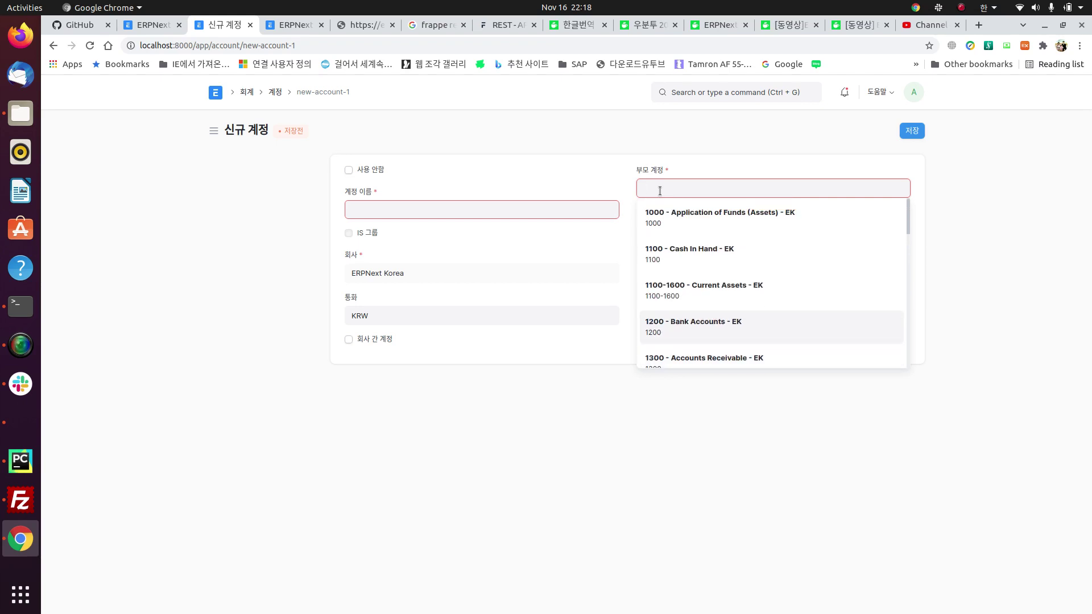
key(Down)
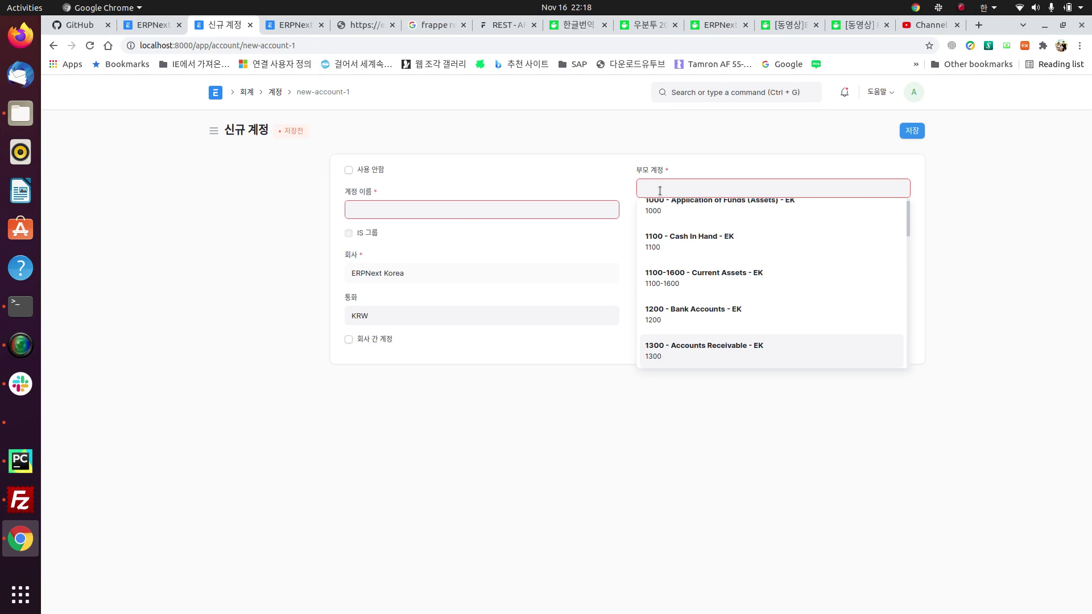
key(Up)
key(Down)
key(Down)
key(Down)
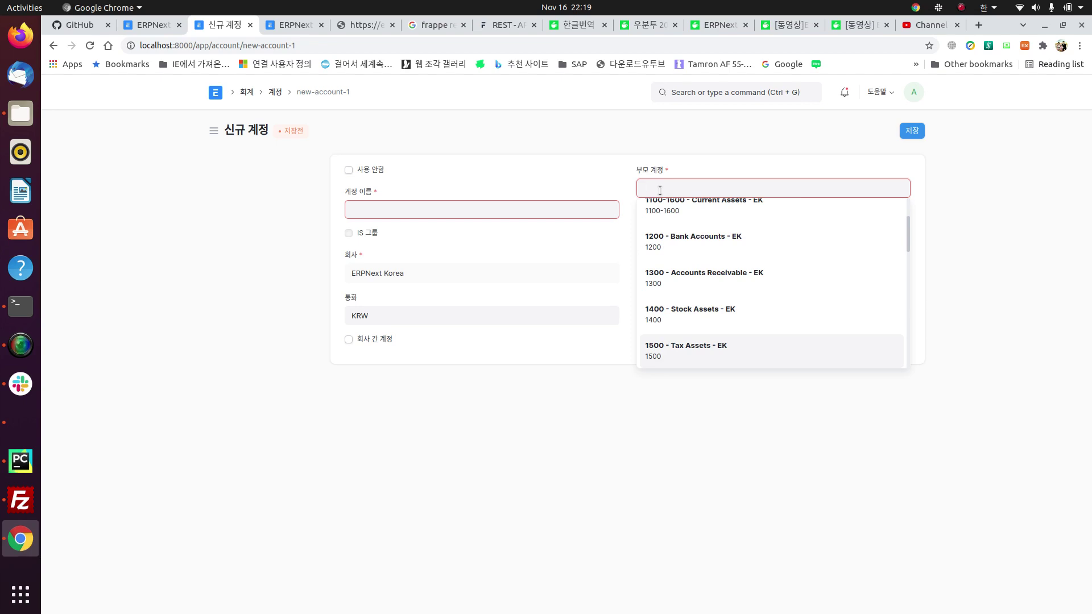
key(Return)
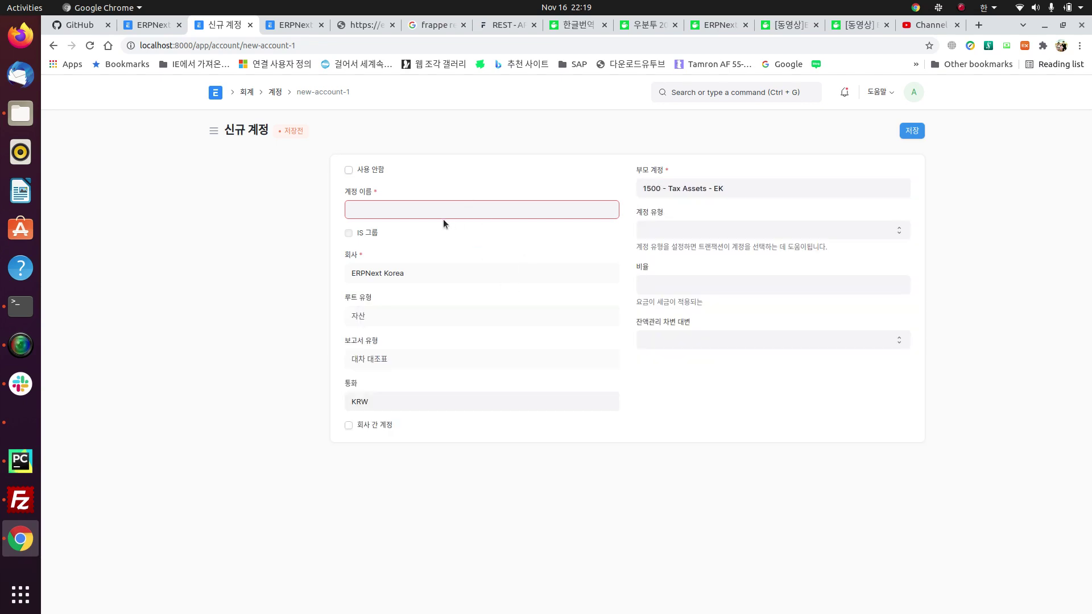
Step: Name the account 매입부가세, set type 세금 with rate 10, and save it
click(362, 206)
text(매입부가세)
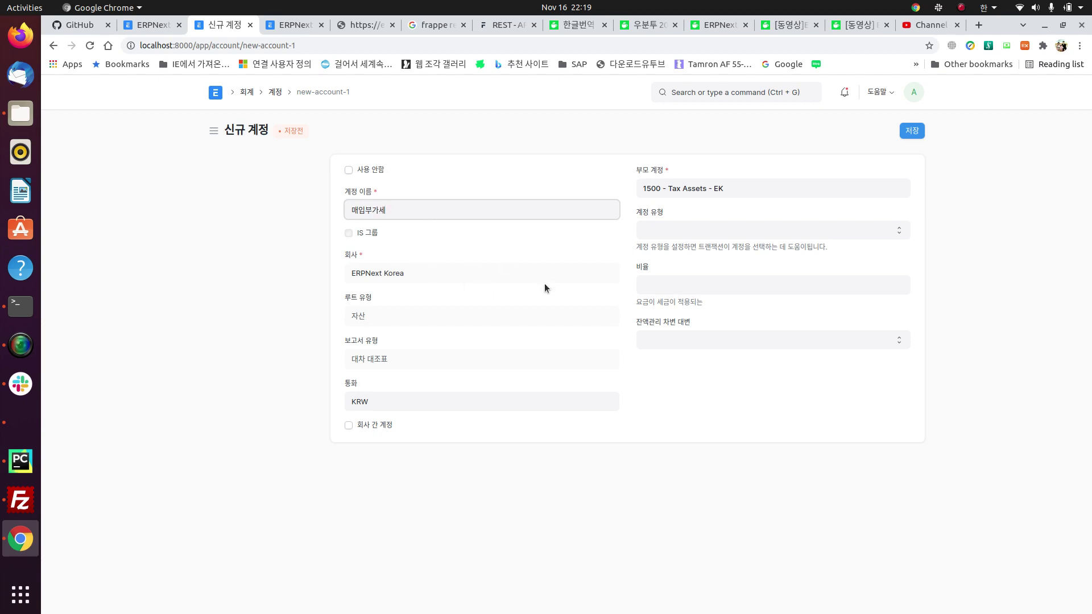
click(725, 226)
scroll(745, 350, down, 3)
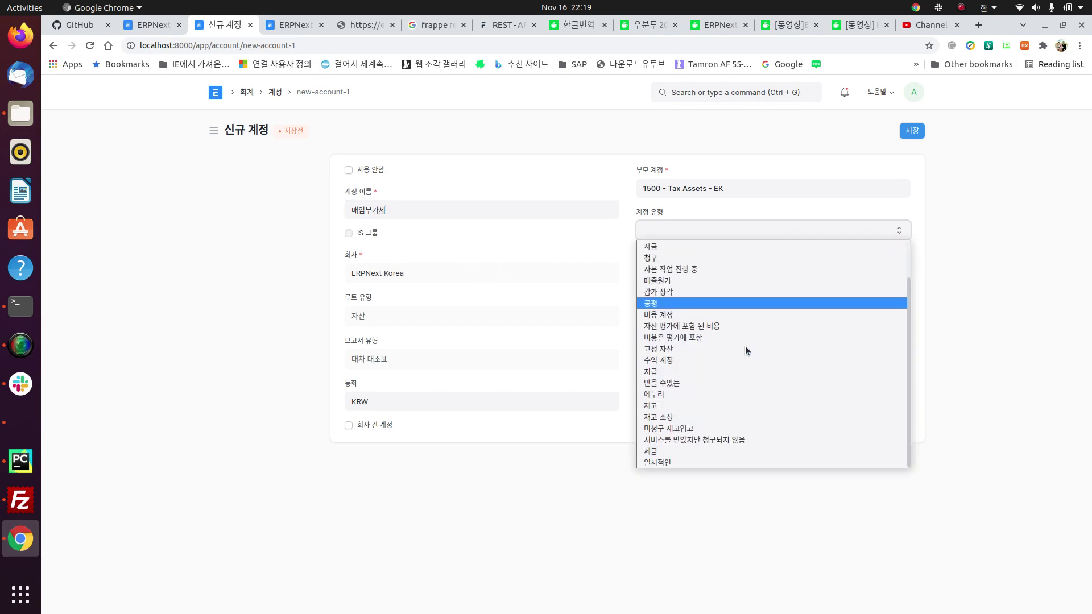
click(708, 449)
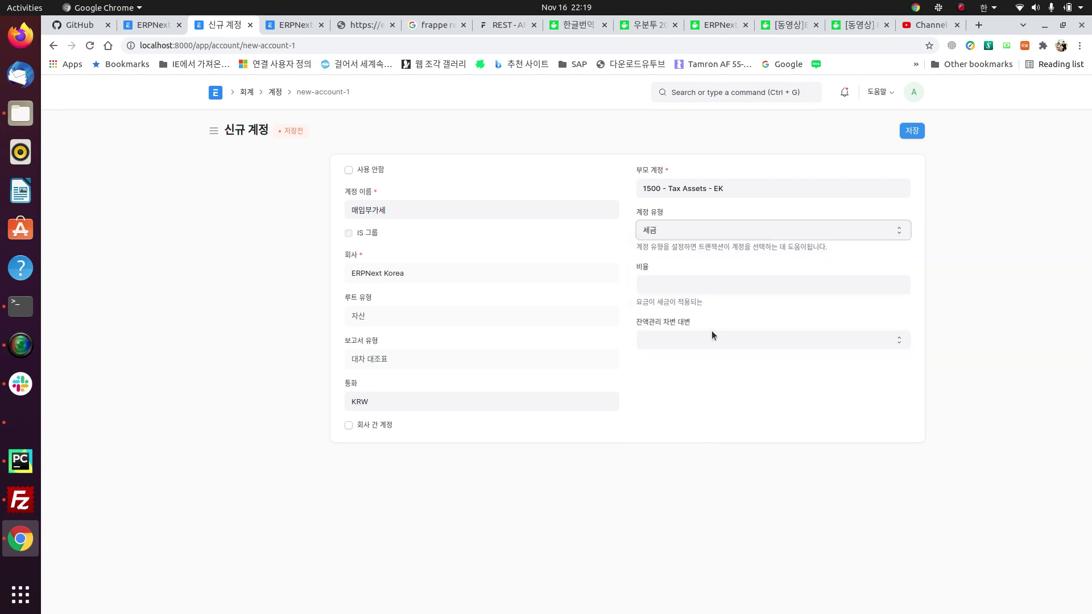
click(694, 287)
text(10)
click(786, 415)
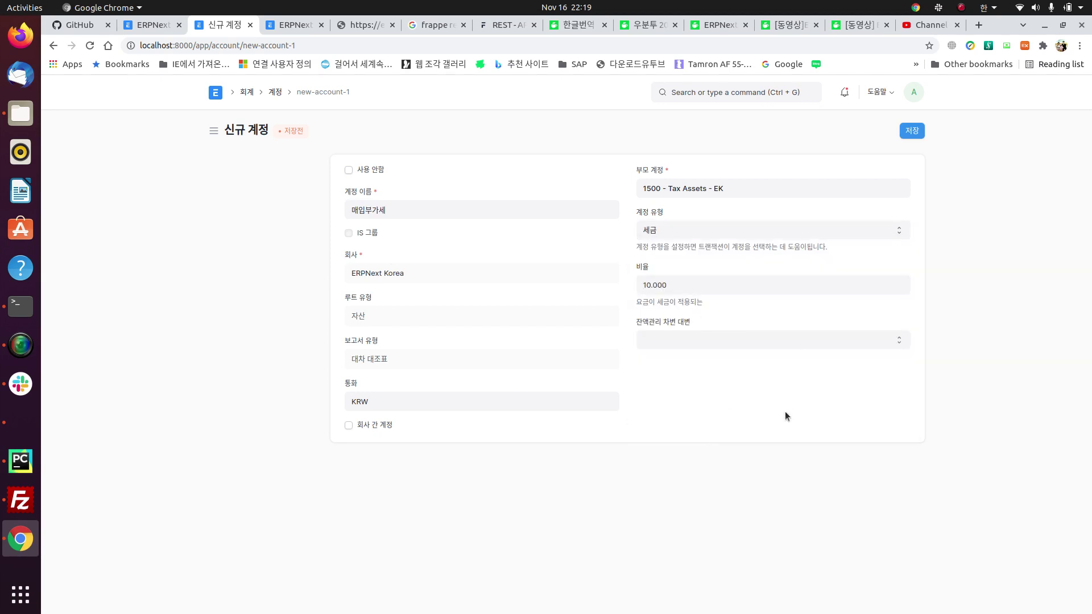
click(912, 130)
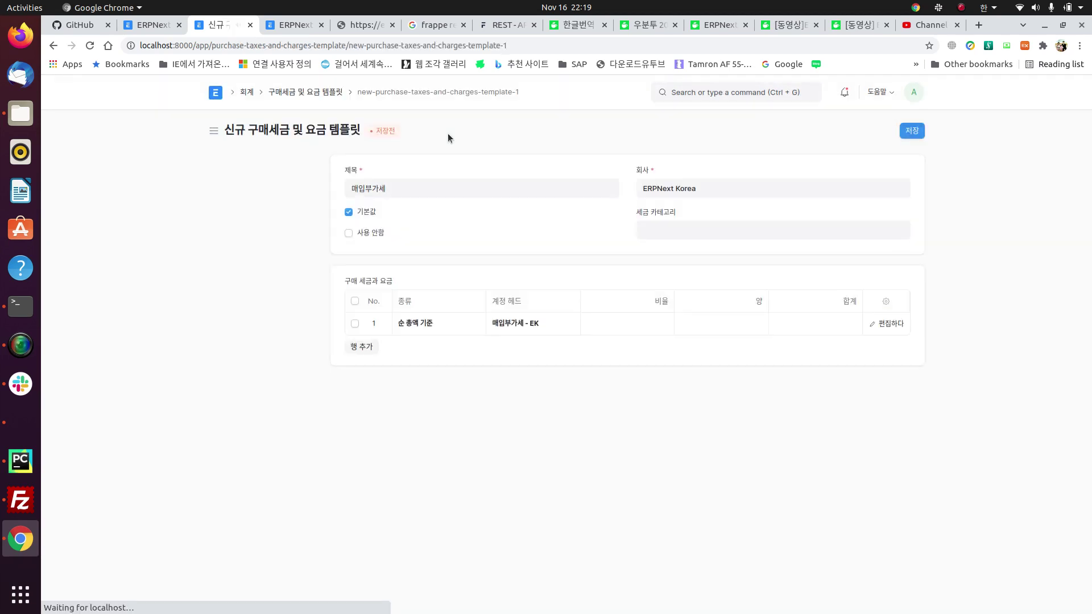
Step: Renumber the 매입부가세 - EK account to 1599 and save it
click(546, 329)
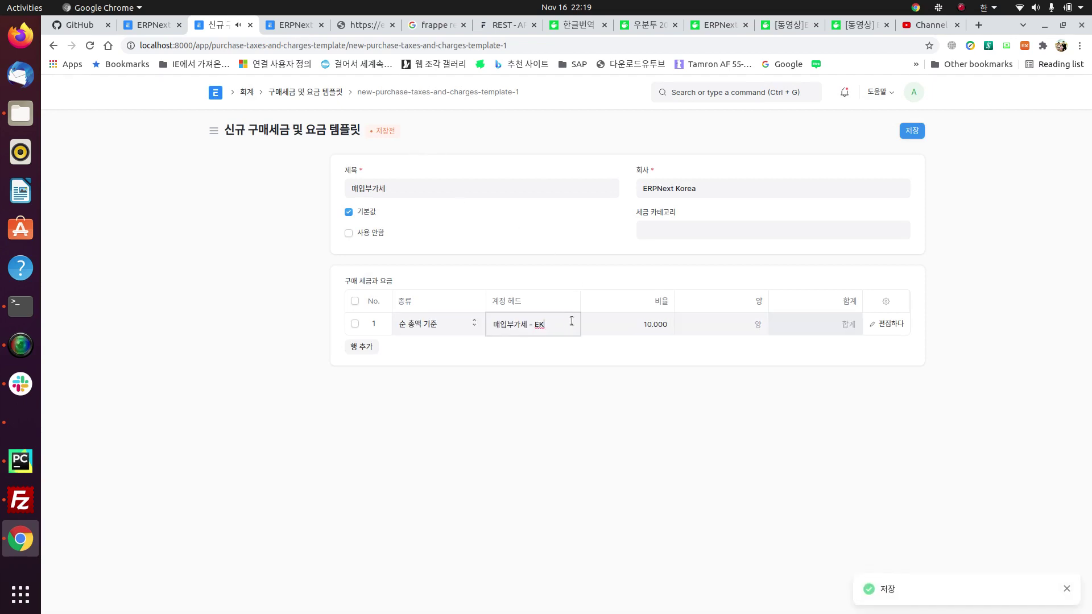
click(573, 327)
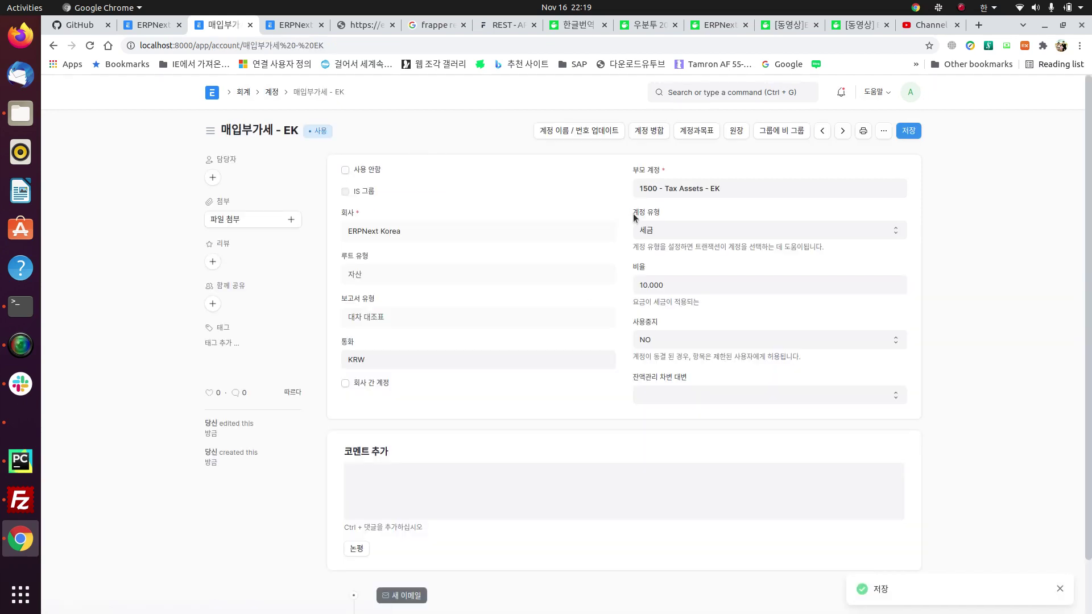
click(603, 137)
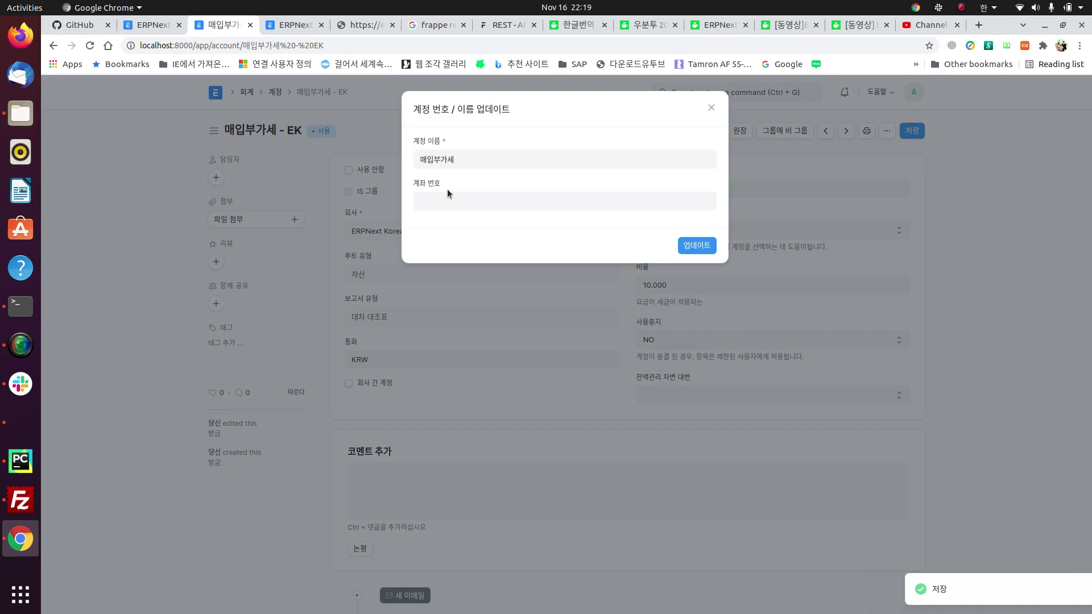
click(712, 108)
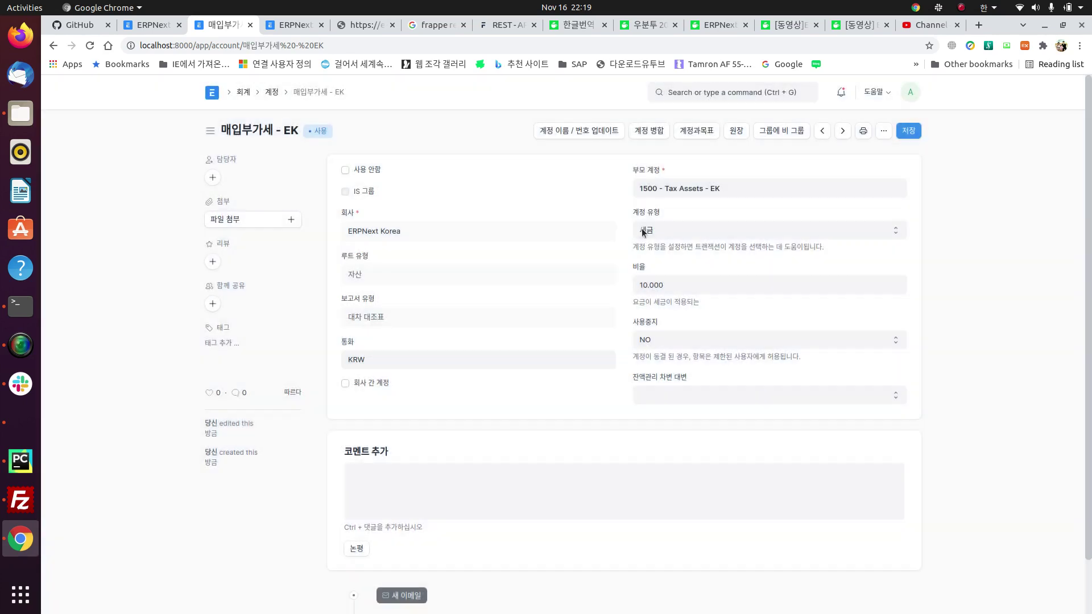
double_click(654, 188)
key(ctrl+c)
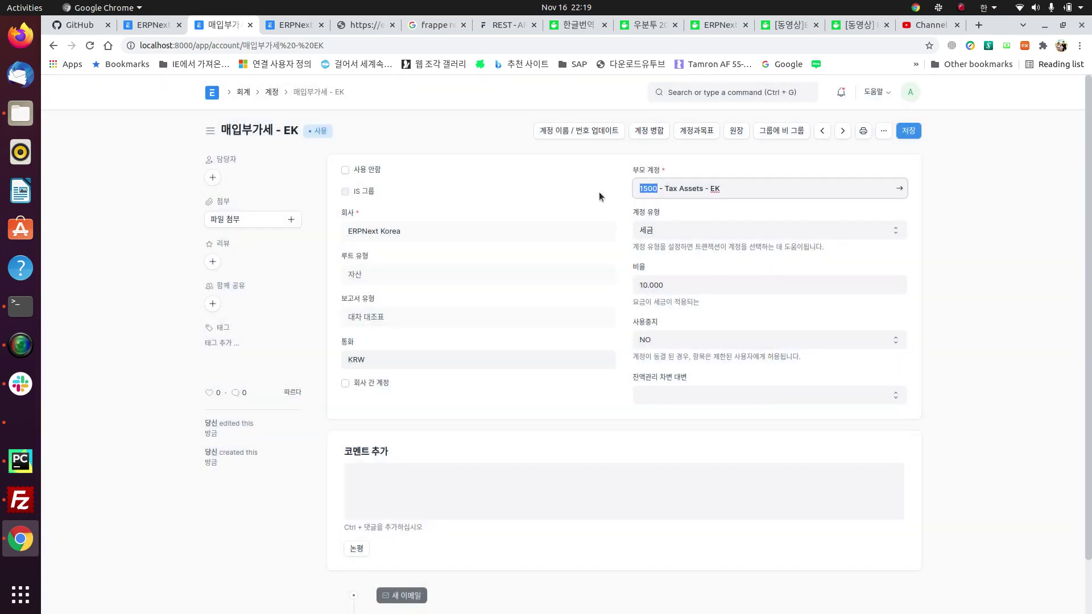
click(570, 131)
click(486, 203)
key(ctrl+v)
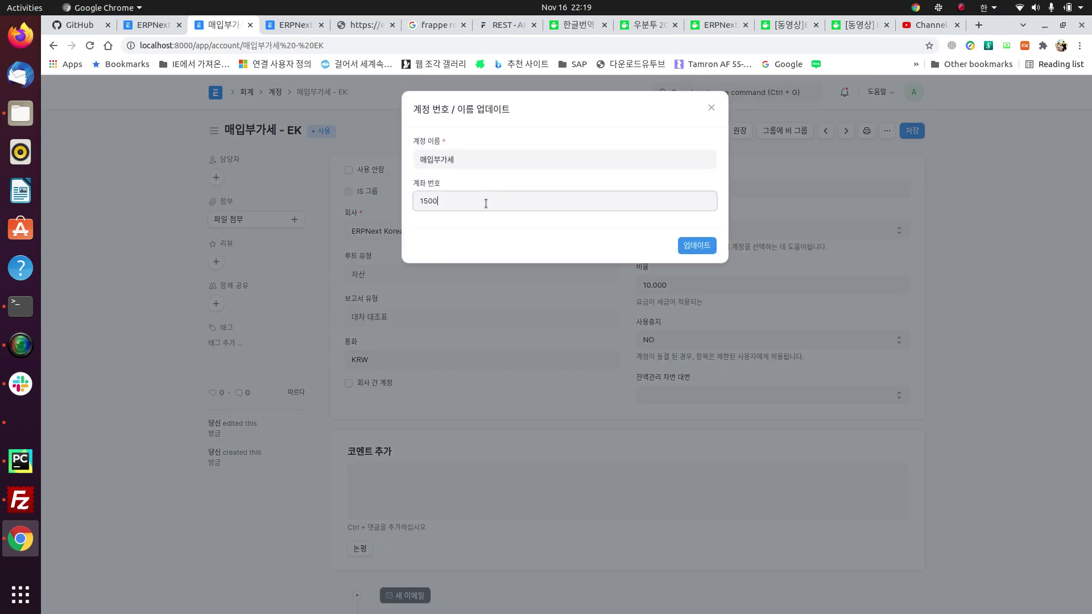
key(BackSpace)
key(BackSpace)
text(99)
click(691, 248)
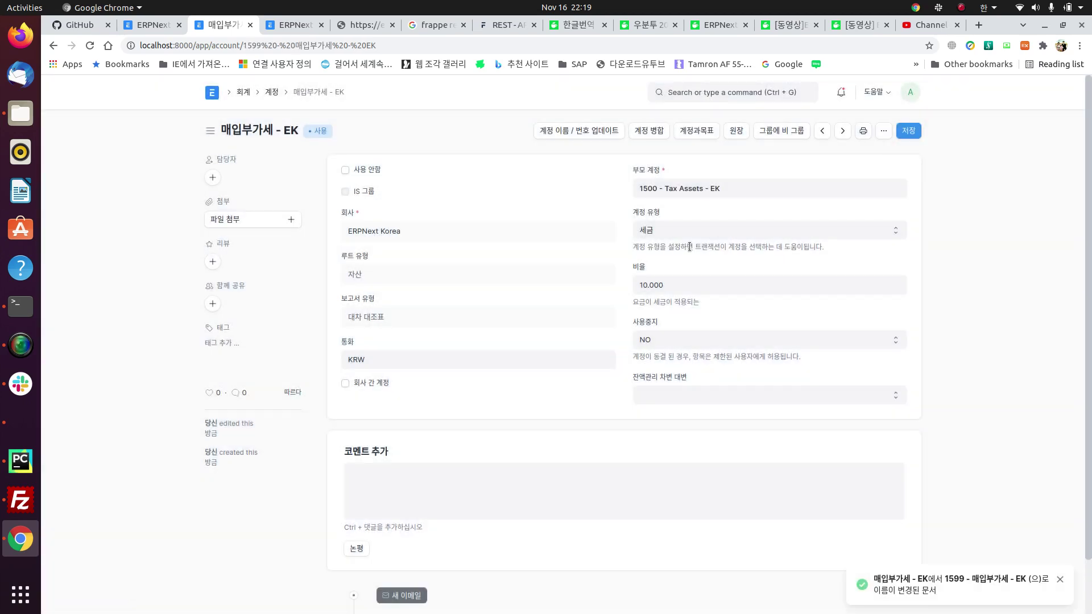
click(919, 132)
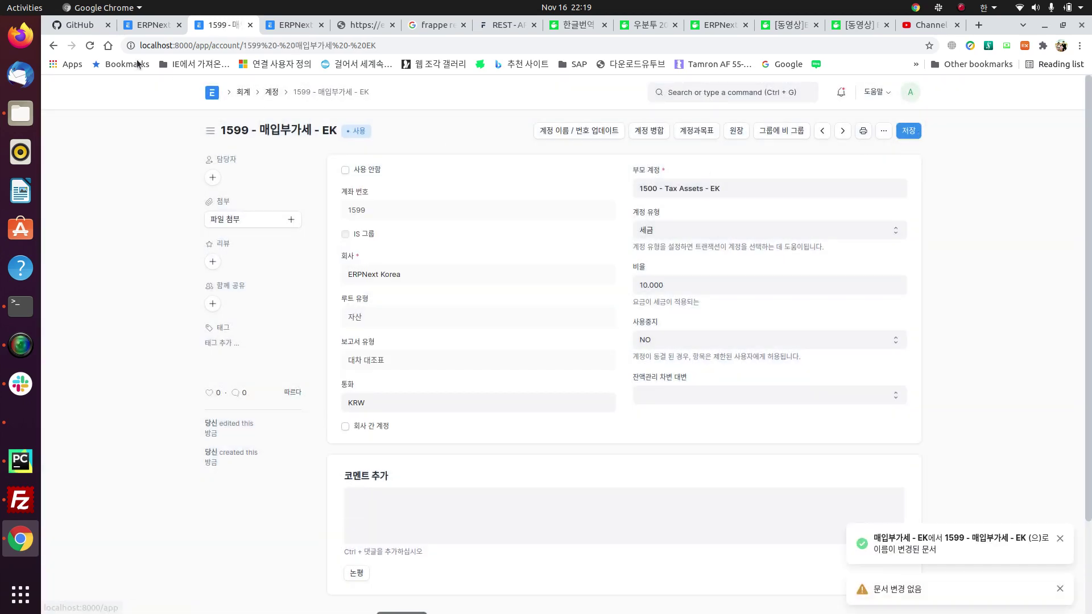
Step: Set the template's tax row head to 1599 - 매입부가세 - EK, save, and return to the order
click(52, 46)
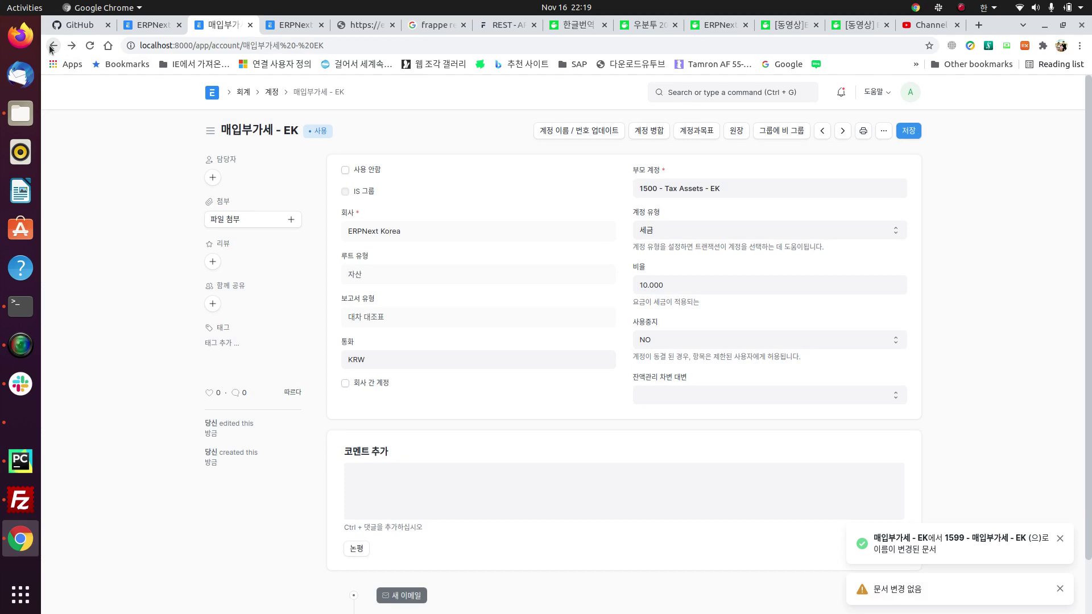
click(53, 46)
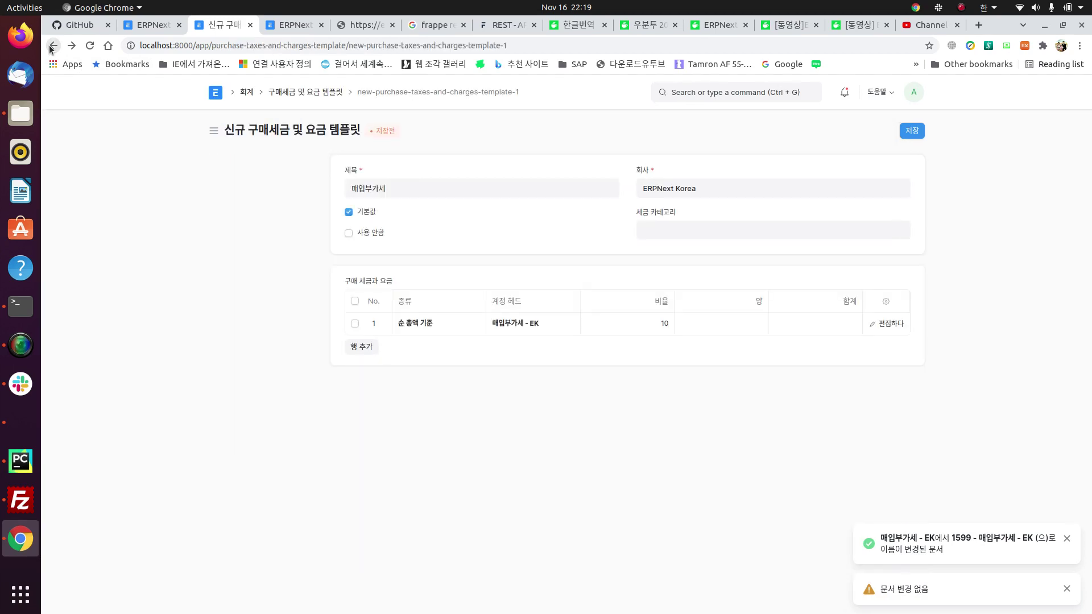
double_click(565, 327)
key(BackSpace)
key(BackSpace)
key(BackSpace)
key(BackSpace)
key(BackSpace)
key(BackSpace)
key(BackSpace)
key(BackSpace)
key(BackSpace)
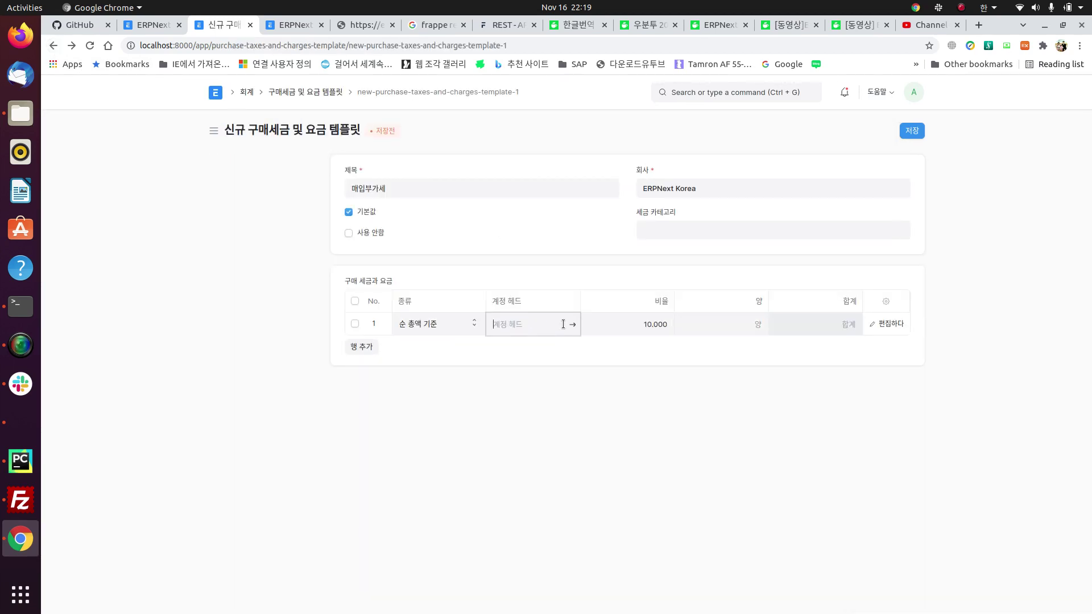
key(Return)
click(912, 131)
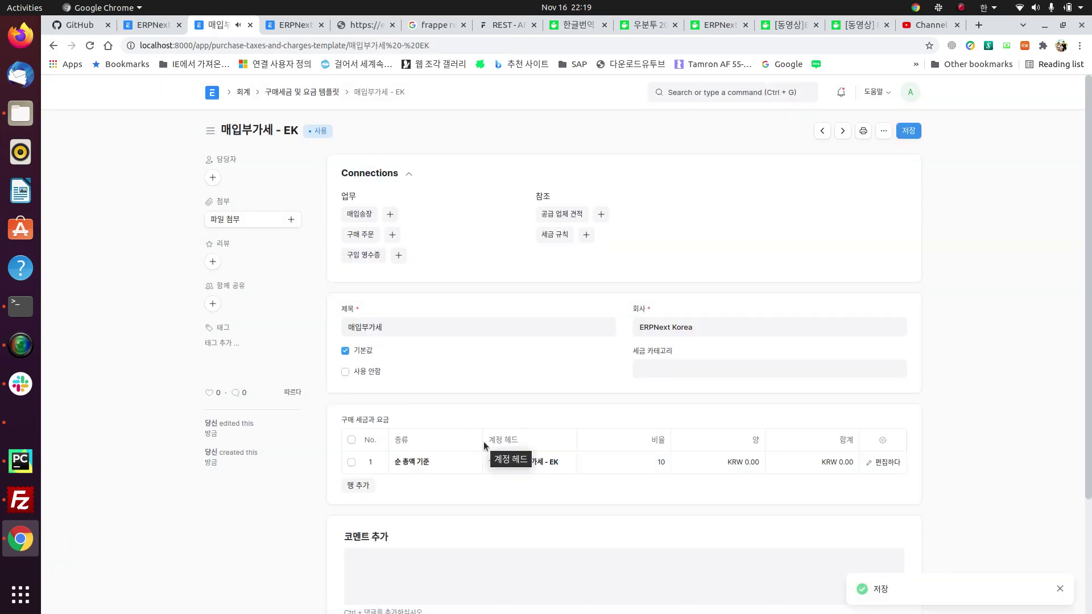
scroll(483, 445, down, 3)
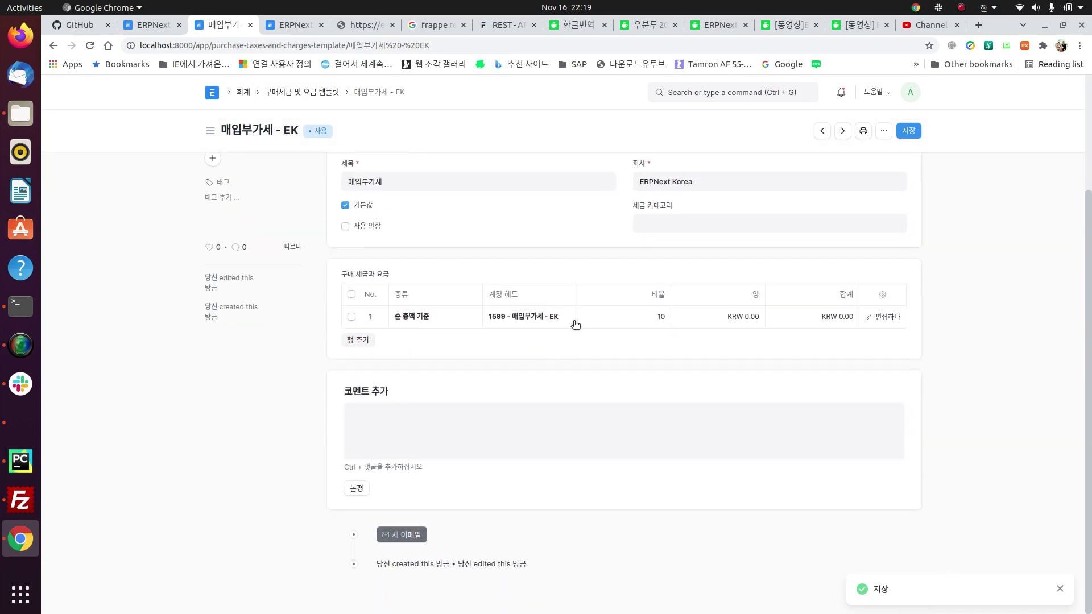
click(615, 322)
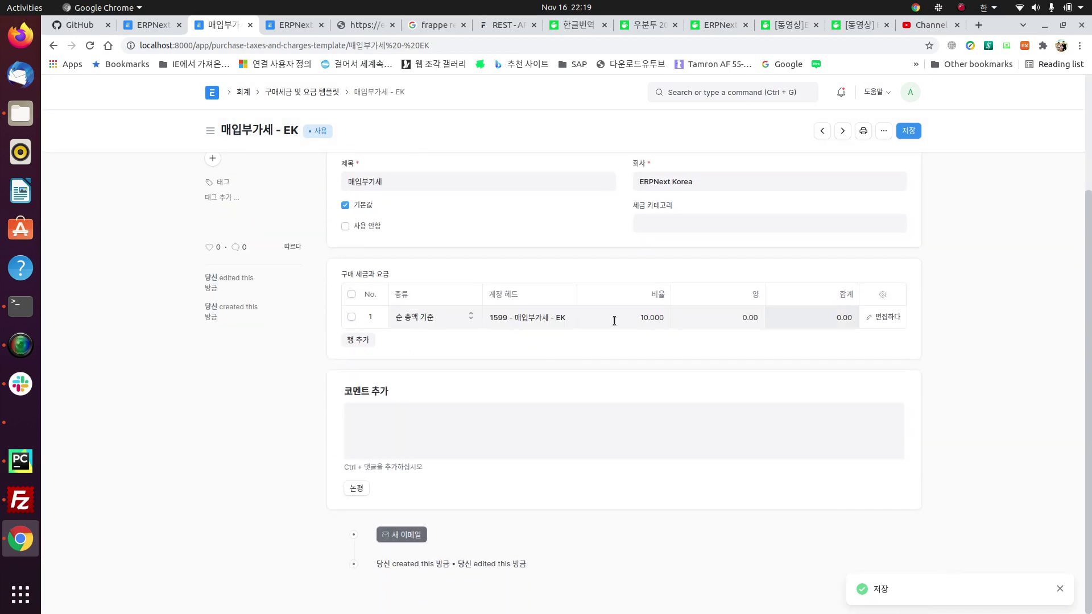
scroll(614, 325, up, 3)
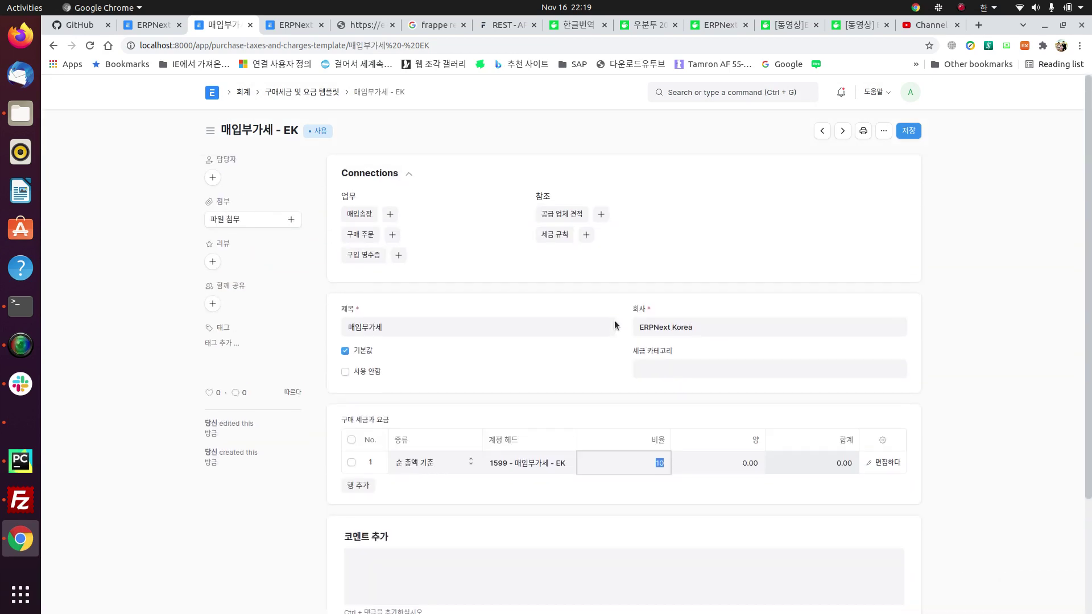
click(915, 132)
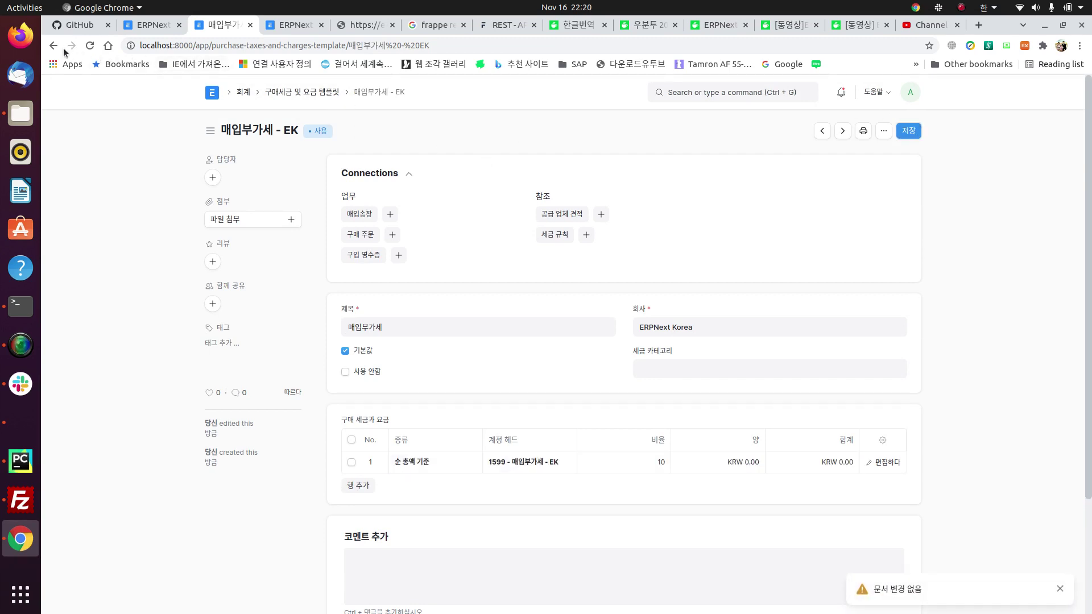
click(54, 45)
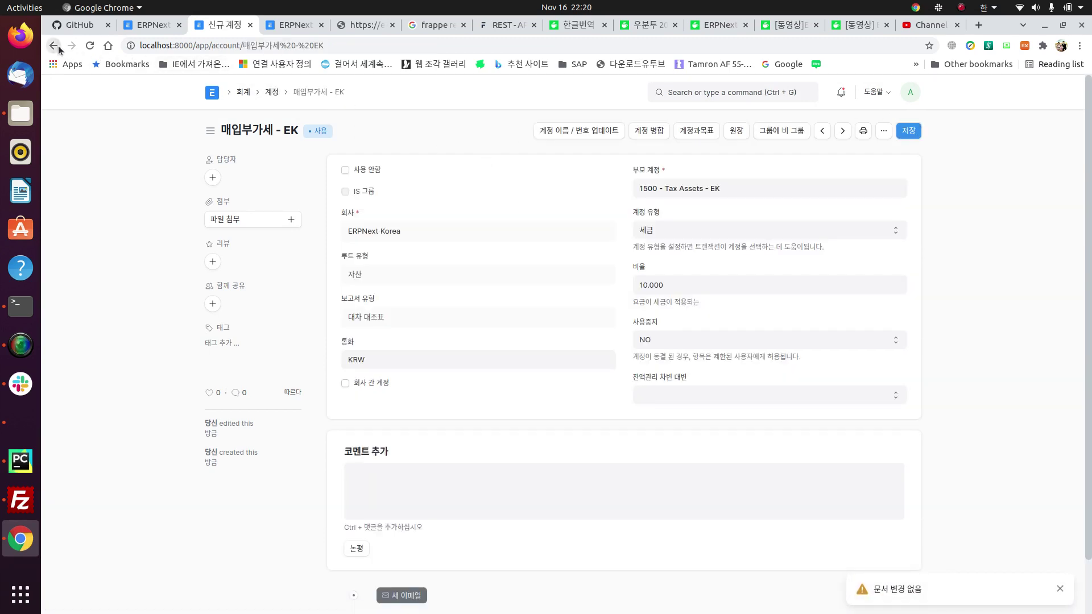
click(54, 46)
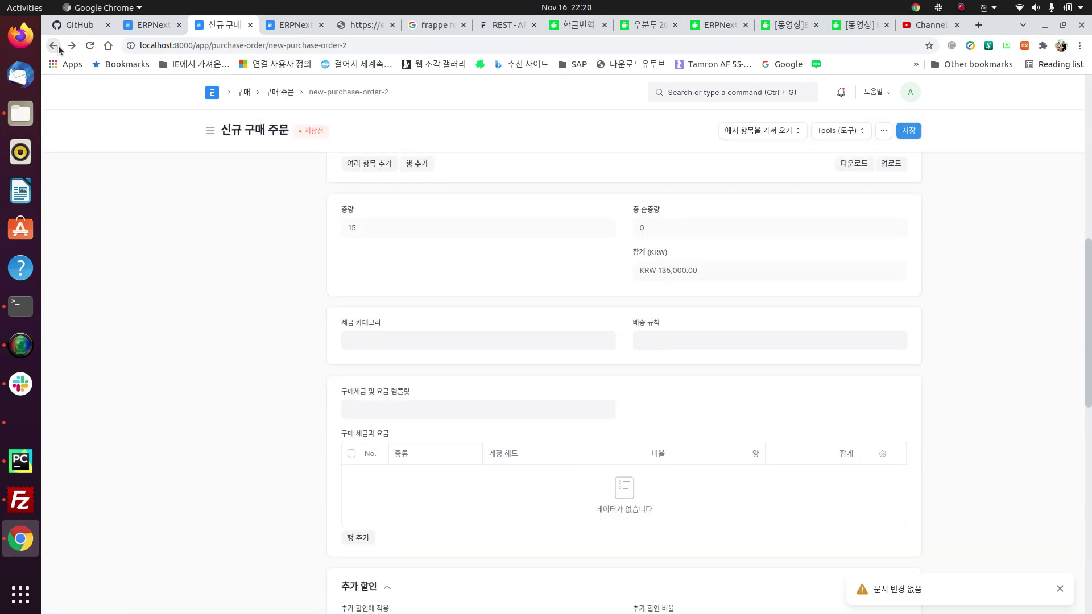
Step: Apply the 매입부가세 - EK template for a KRW 148,500 total and save the order as draft
click(424, 406)
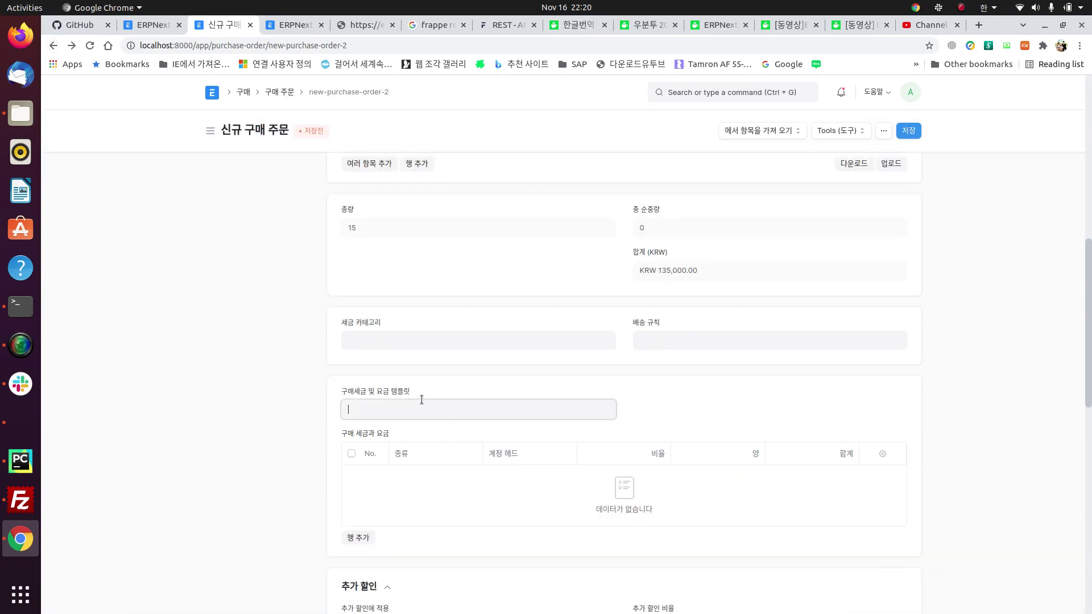
key(Return)
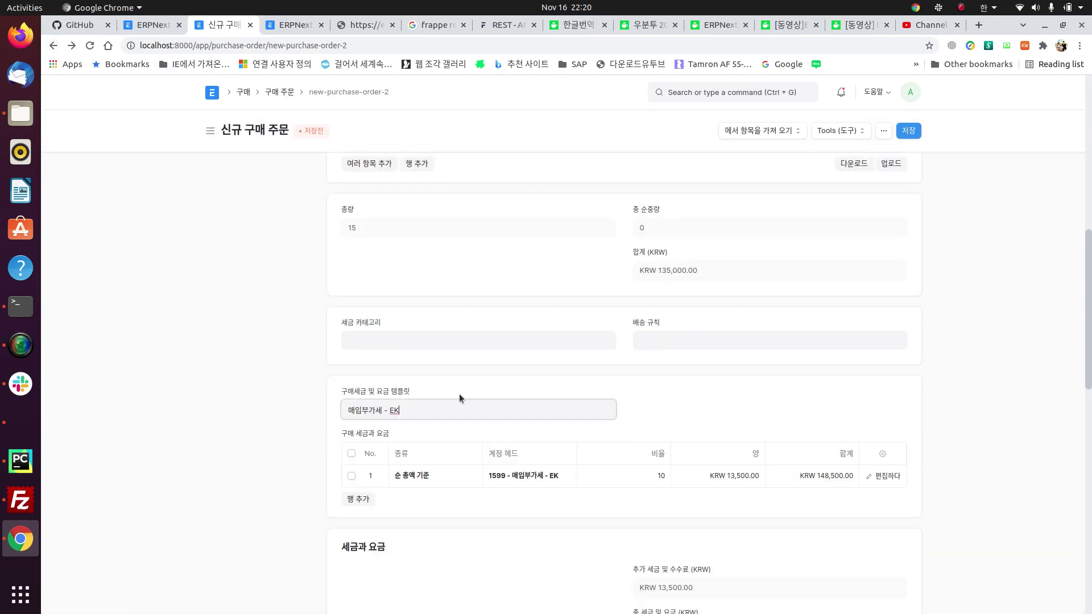
scroll(795, 420, down, 2)
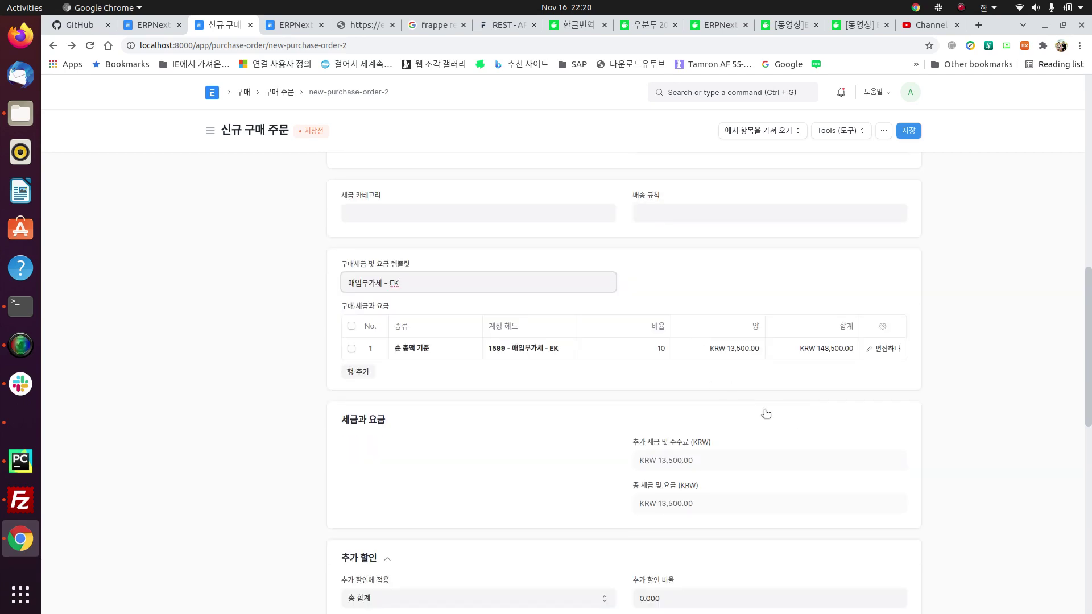
scroll(779, 423, down, 4)
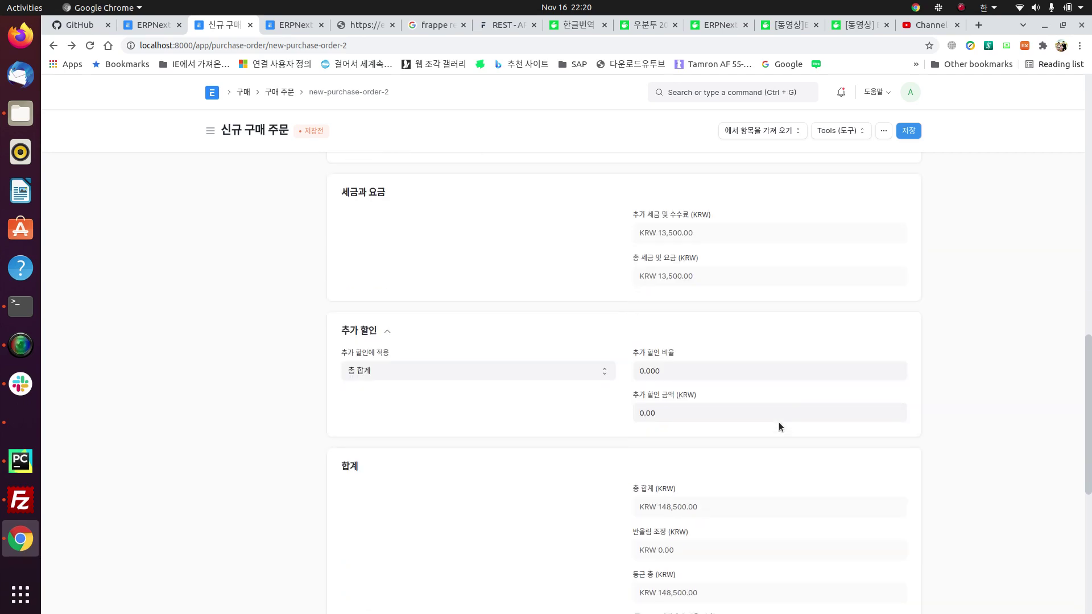
scroll(780, 424, down, 7)
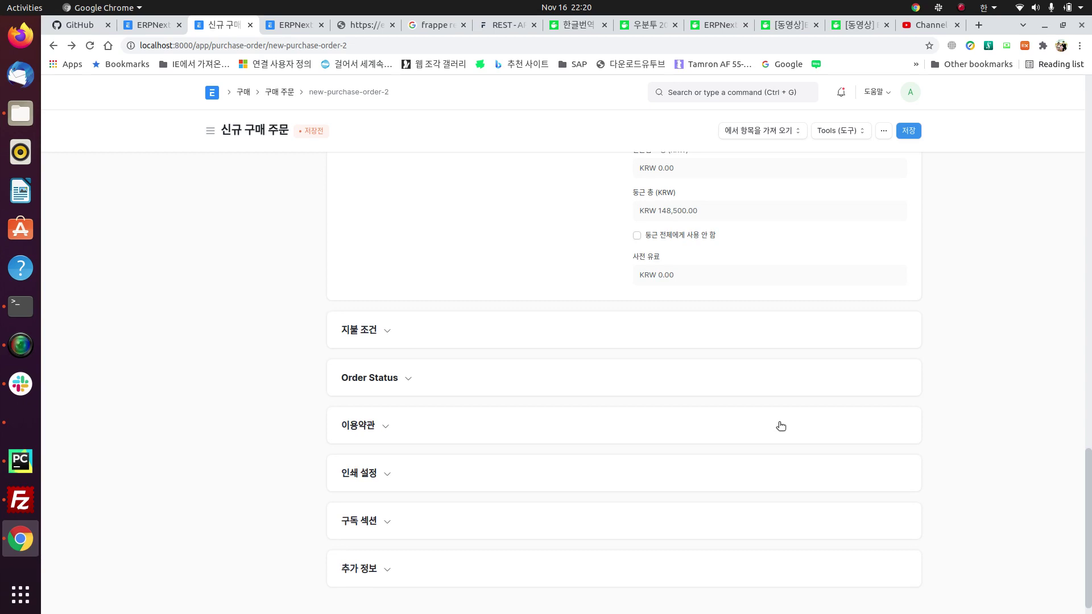
scroll(532, 427, up, 15)
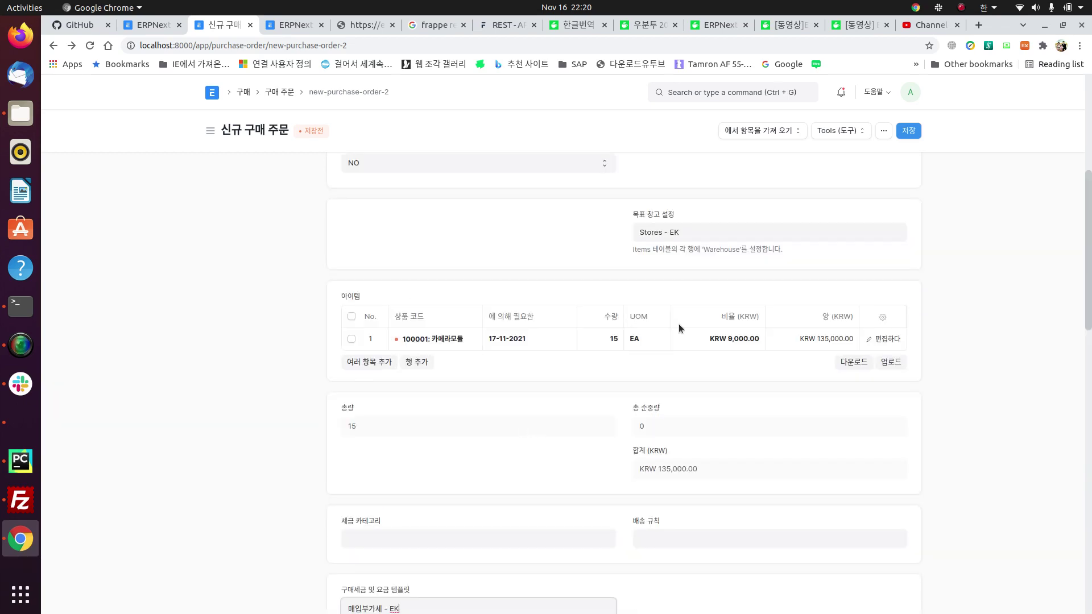
scroll(679, 328, up, 6)
click(916, 126)
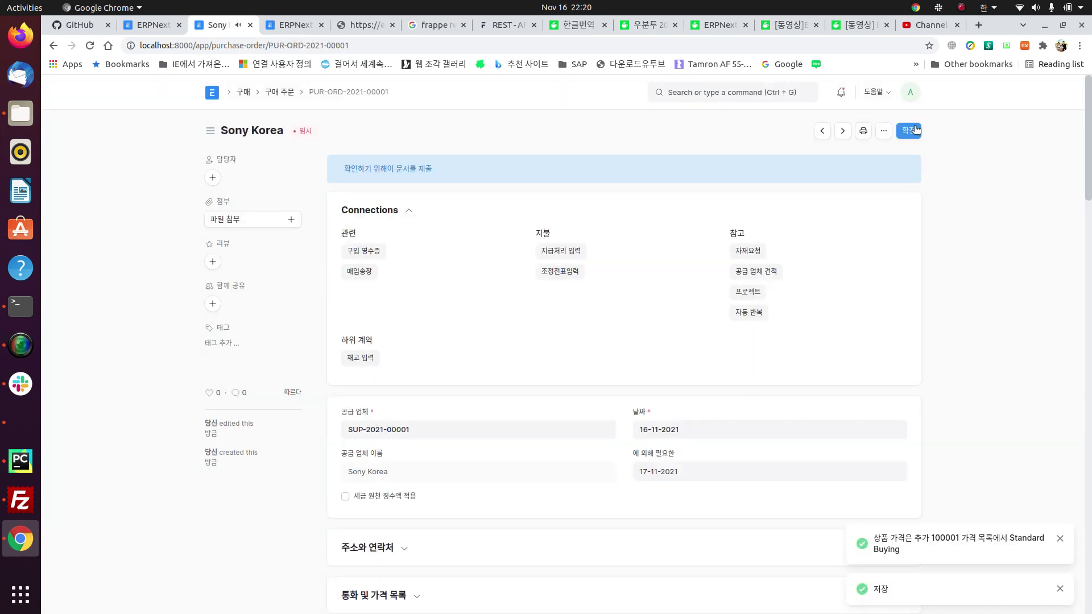
Step: Submit purchase order PUR-ORD-2021-00001, confirming with 예, then open the 생성 menu
click(917, 130)
click(708, 178)
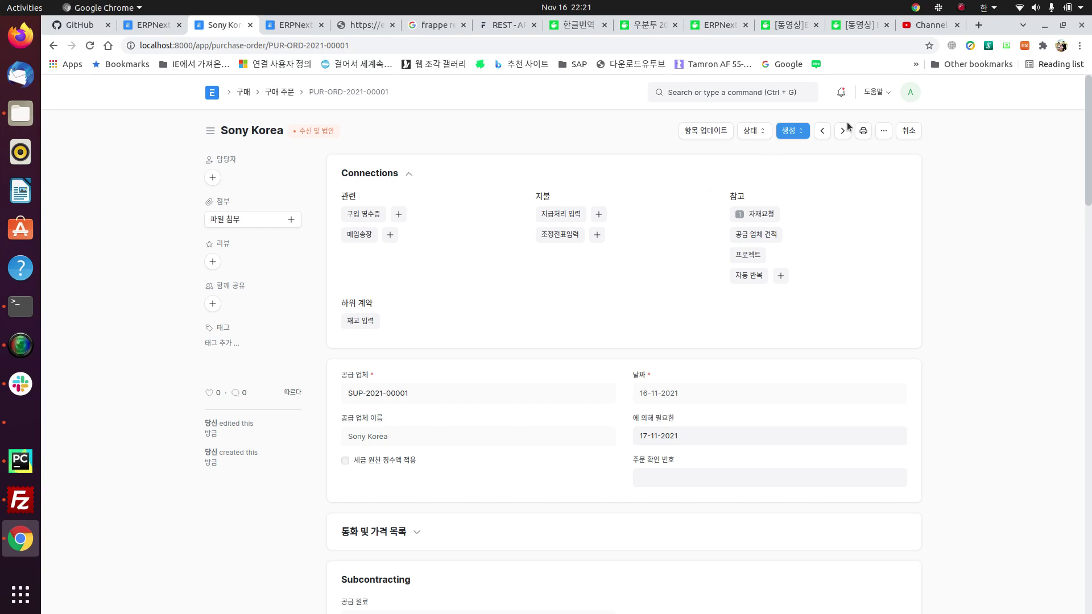
click(793, 131)
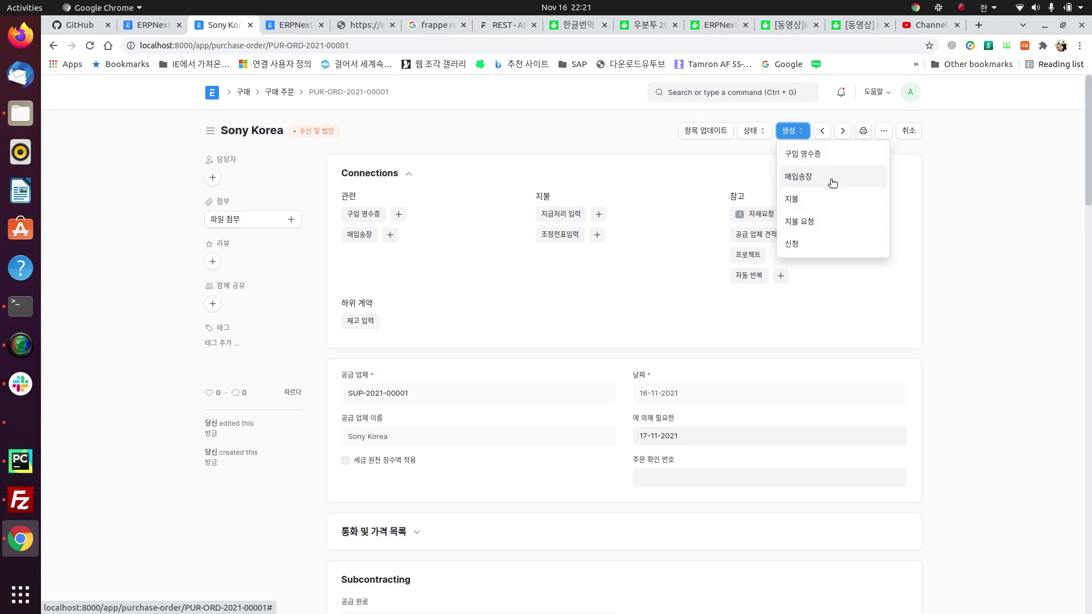
Step: Attempt to create an invoice and receipt, dismiss the unsaved-changes errors, and go to the order list
click(798, 179)
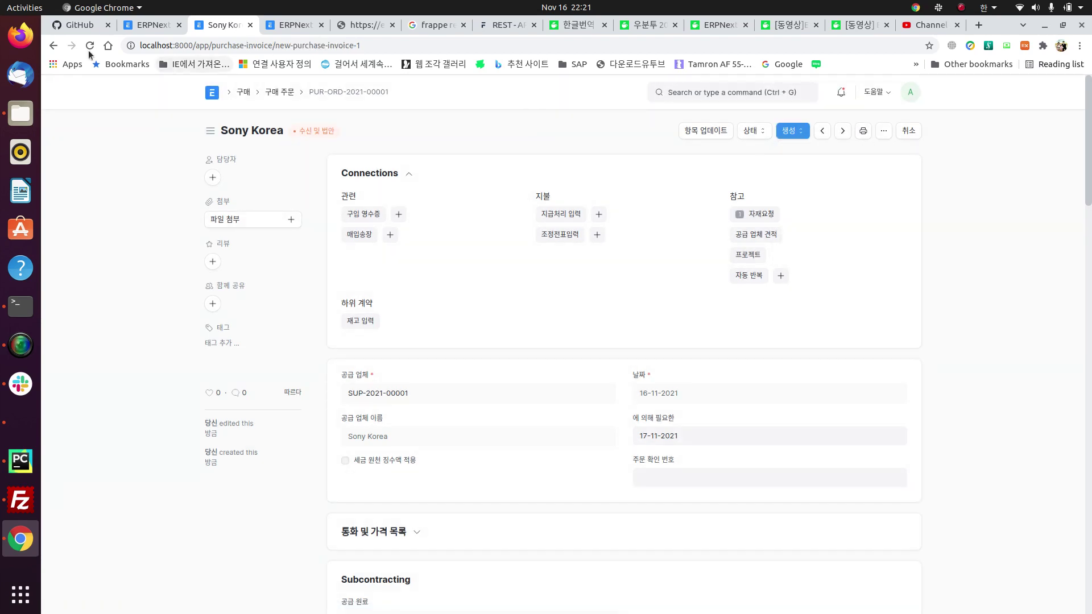
click(52, 45)
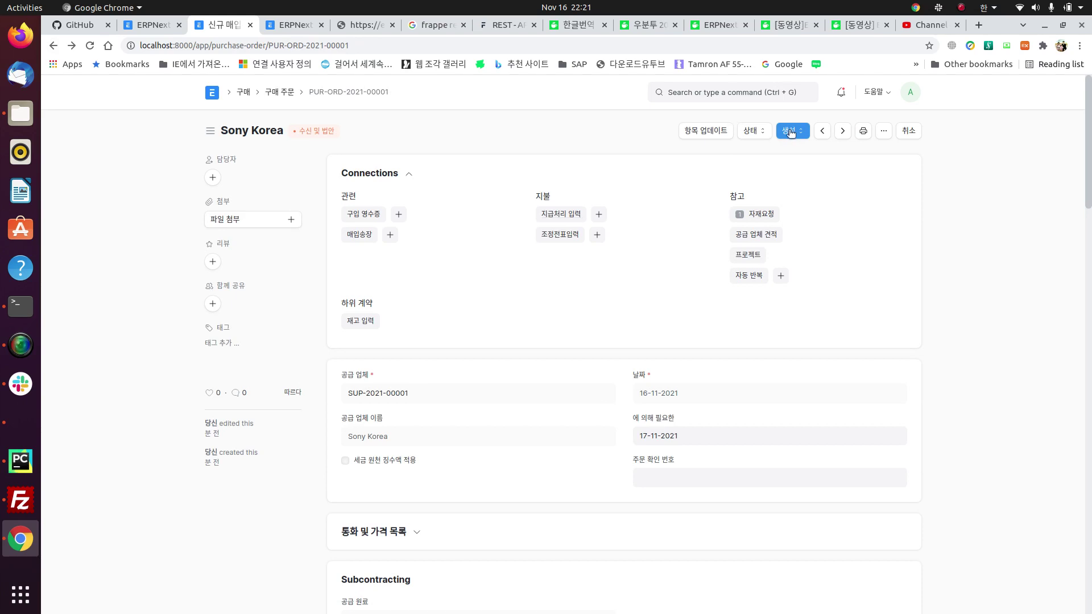
click(794, 131)
click(805, 159)
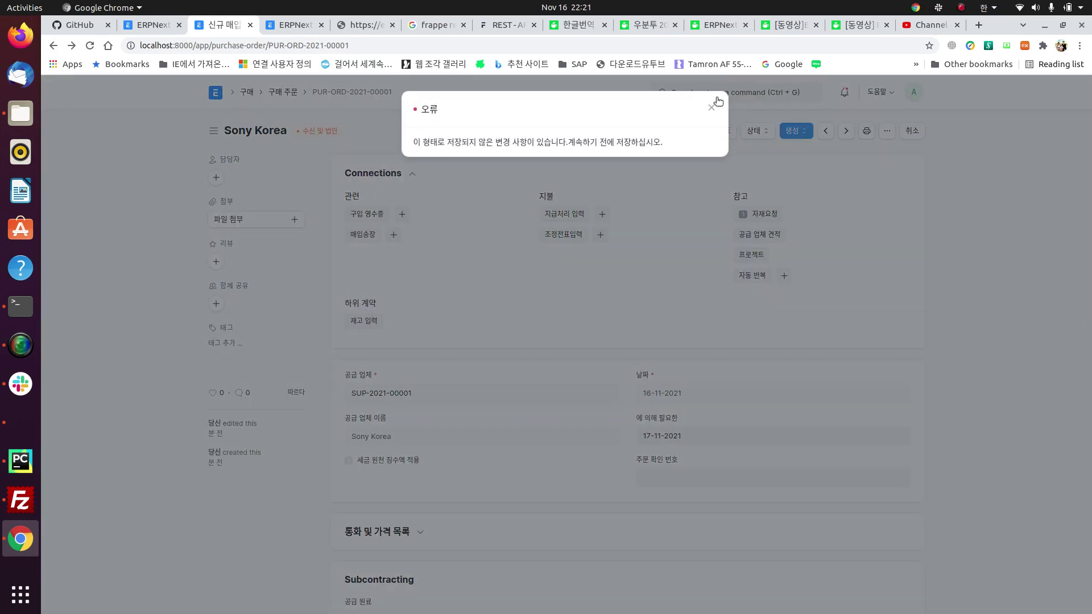
click(718, 102)
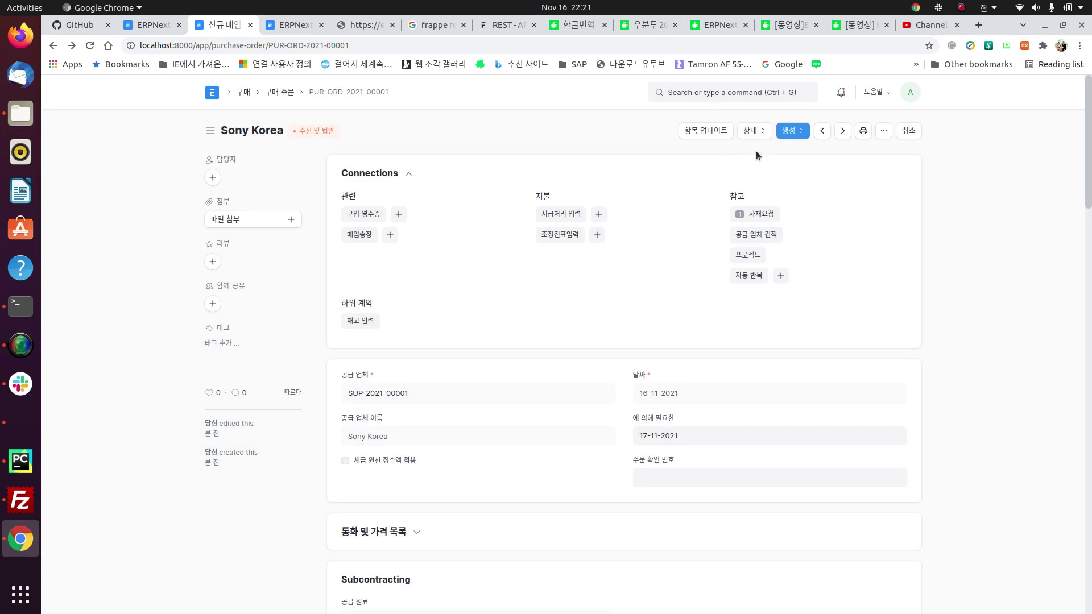
click(794, 131)
click(803, 156)
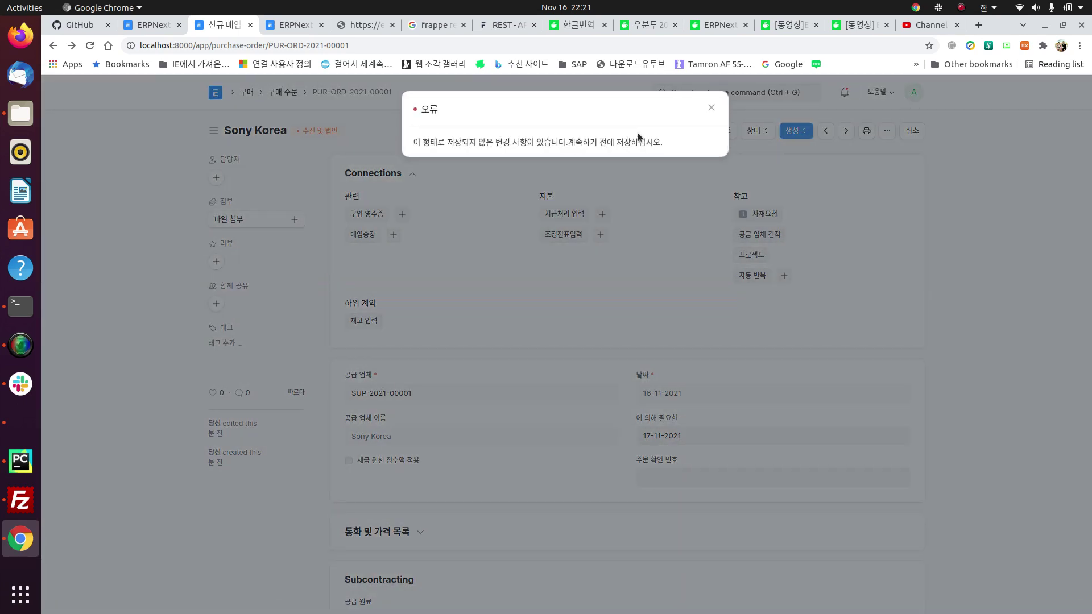
click(710, 108)
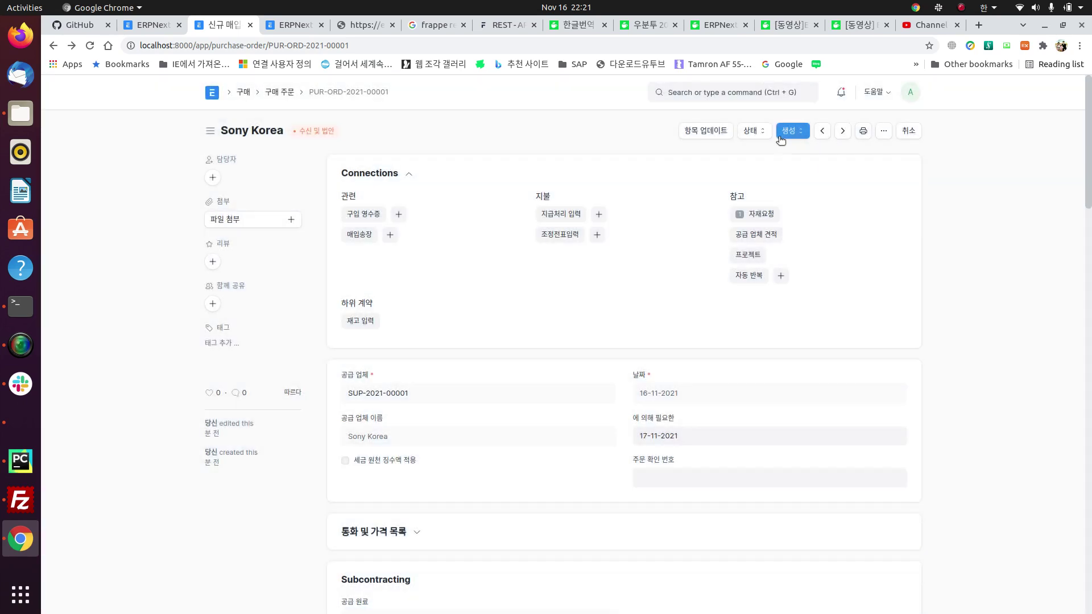
click(346, 91)
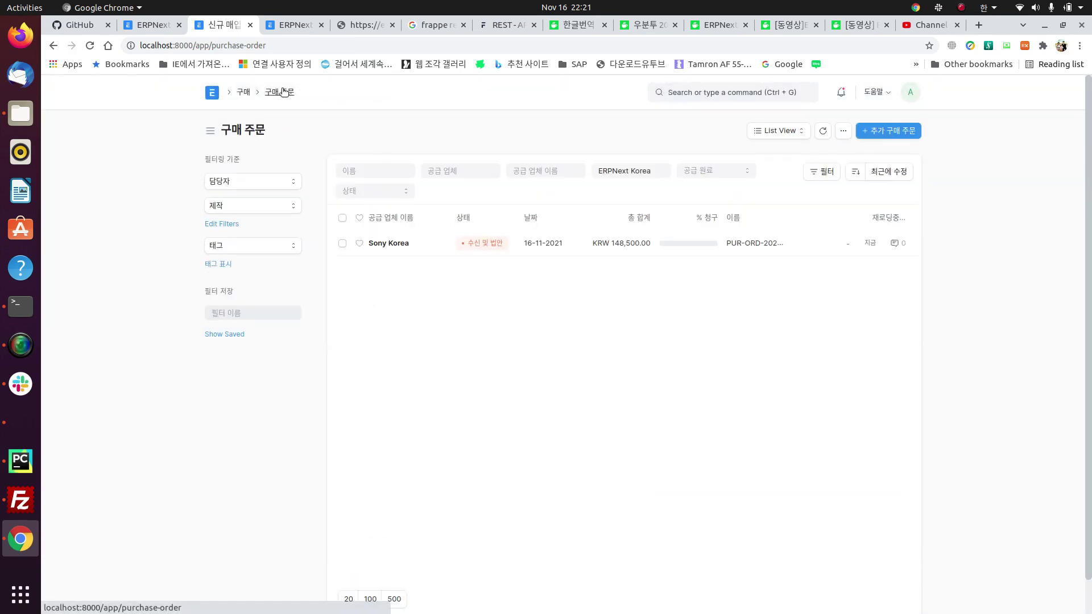
Step: Reopen the Sony Korea order and create a purchase receipt from its Connections section
middle_click(409, 246)
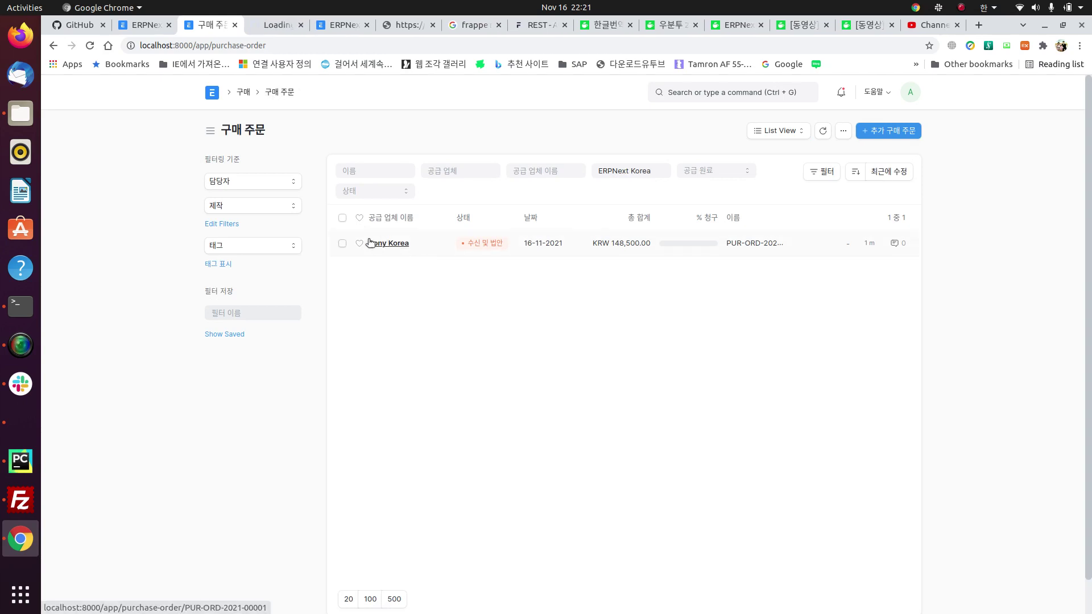
click(368, 244)
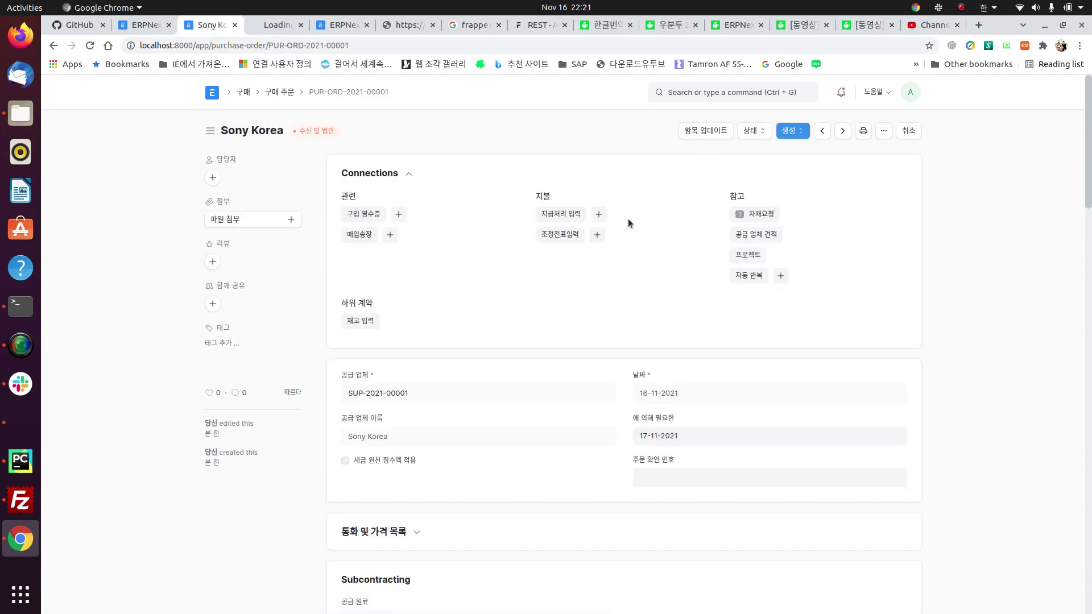
click(399, 216)
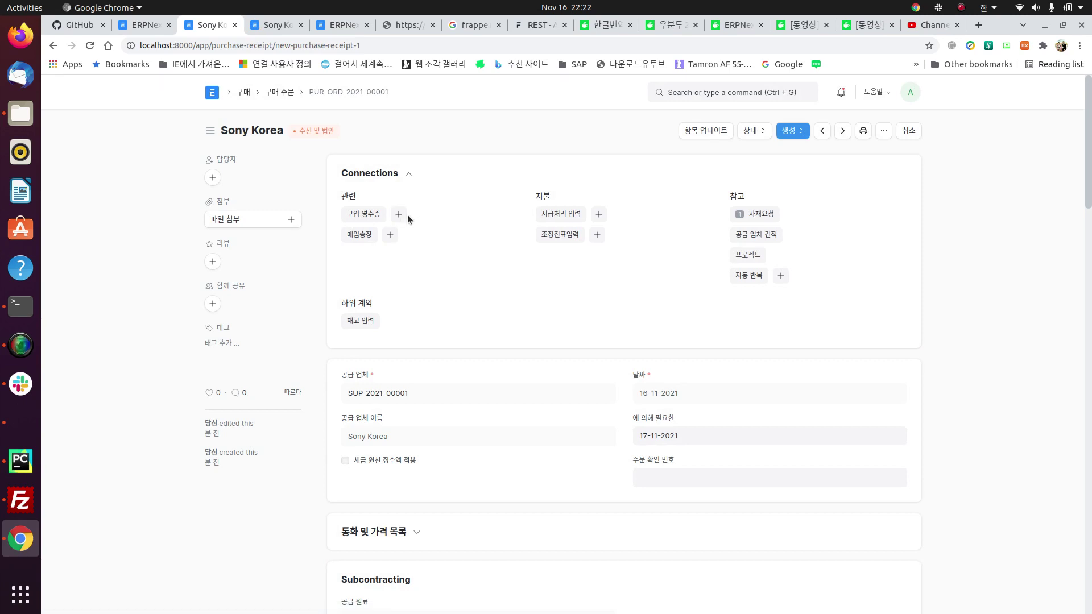
click(398, 217)
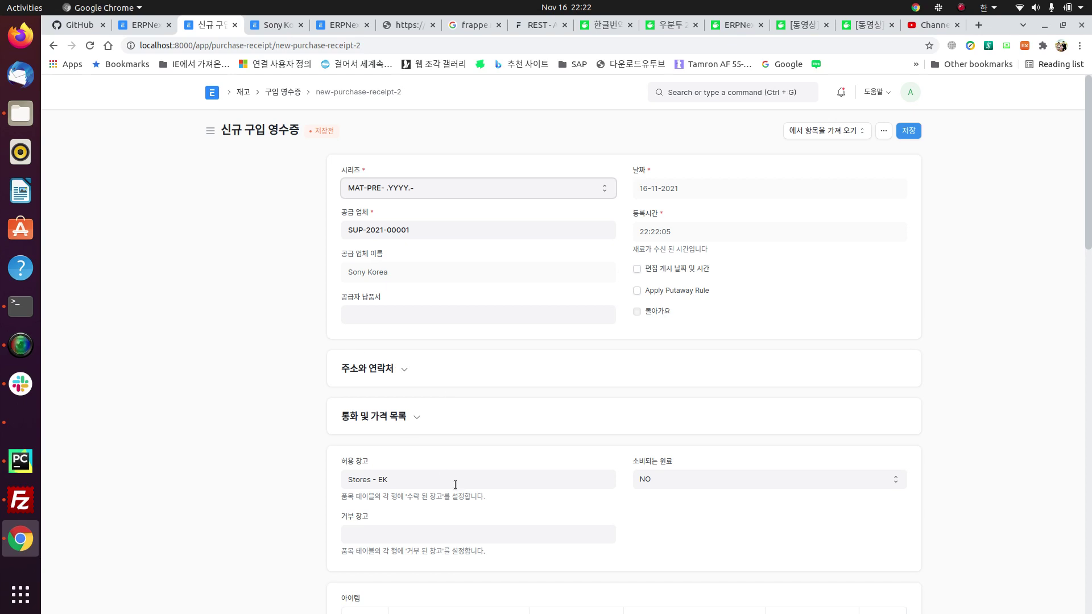
Step: Review the purchase receipt's items and taxes, then save it
scroll(454, 484, down, 3)
scroll(455, 485, down, 2)
scroll(453, 485, up, 3)
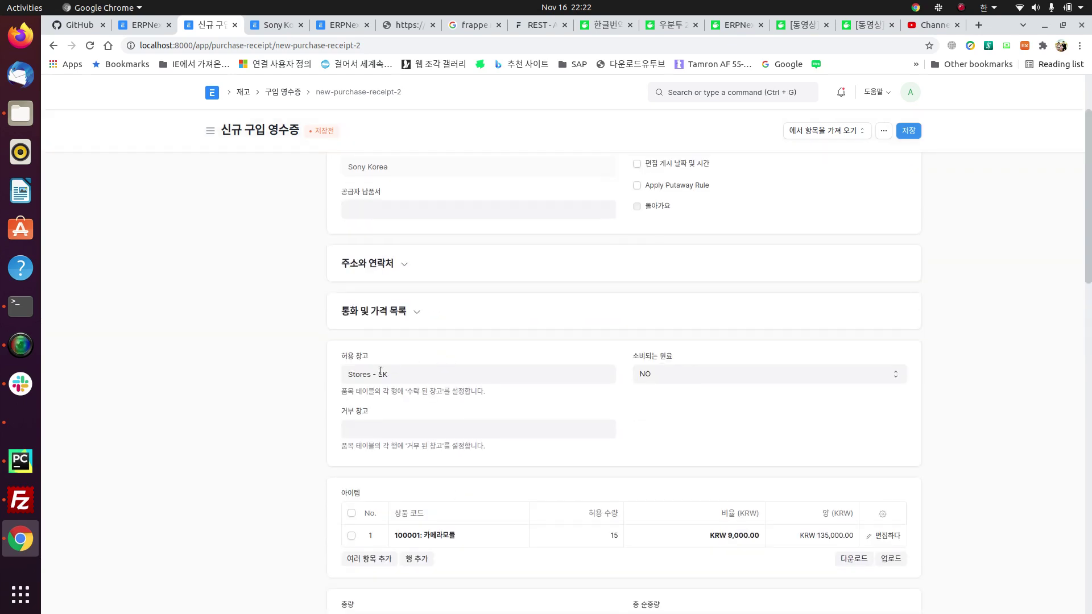
scroll(484, 462, down, 1)
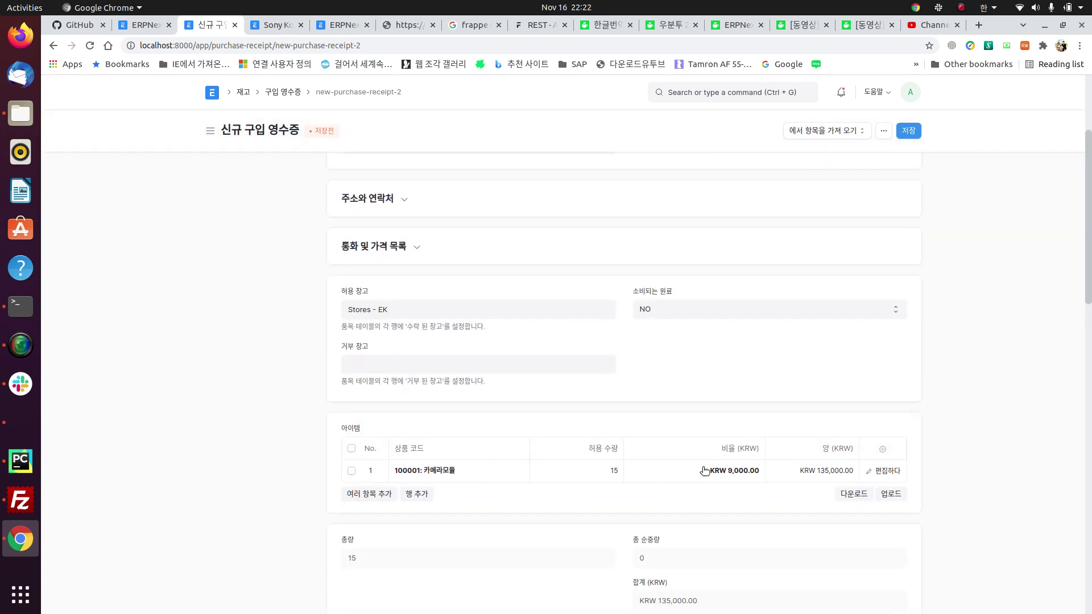
scroll(704, 470, down, 4)
scroll(793, 353, down, 2)
scroll(794, 349, down, 3)
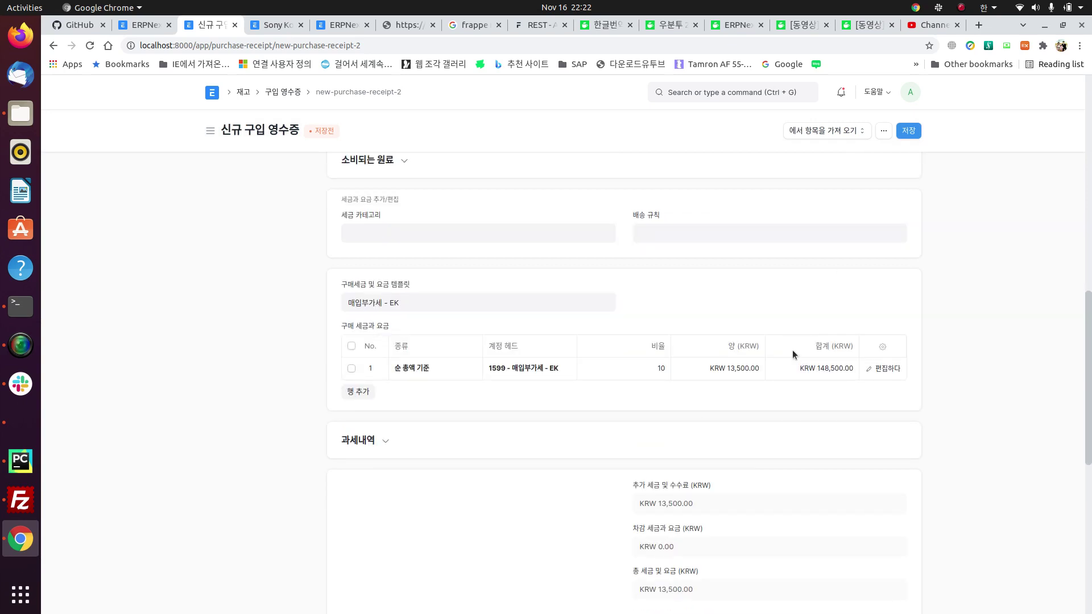
scroll(541, 414, down, 5)
scroll(565, 454, down, 3)
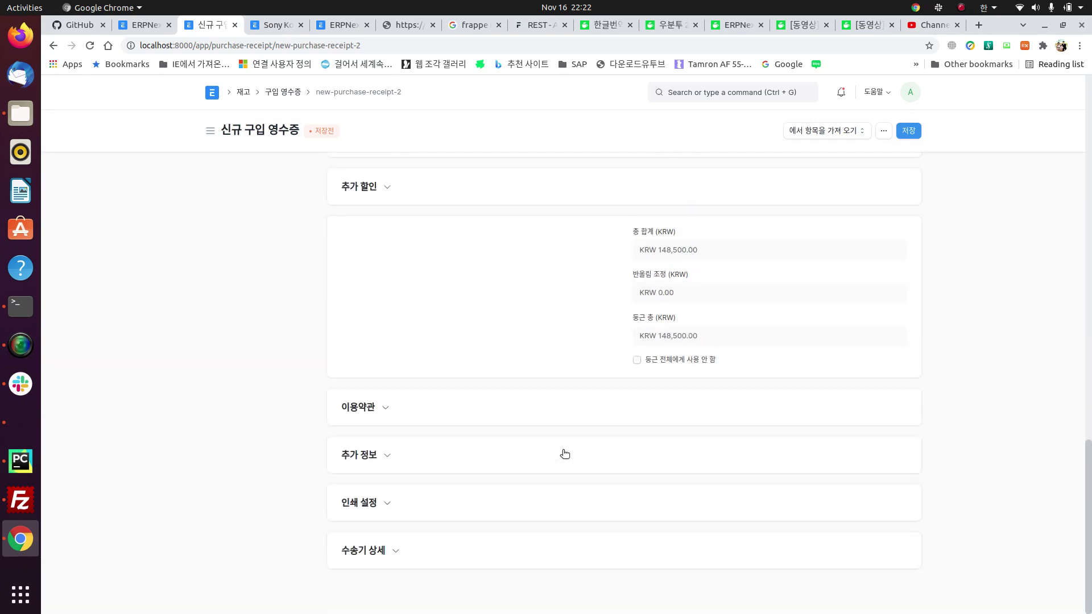
scroll(565, 454, up, 20)
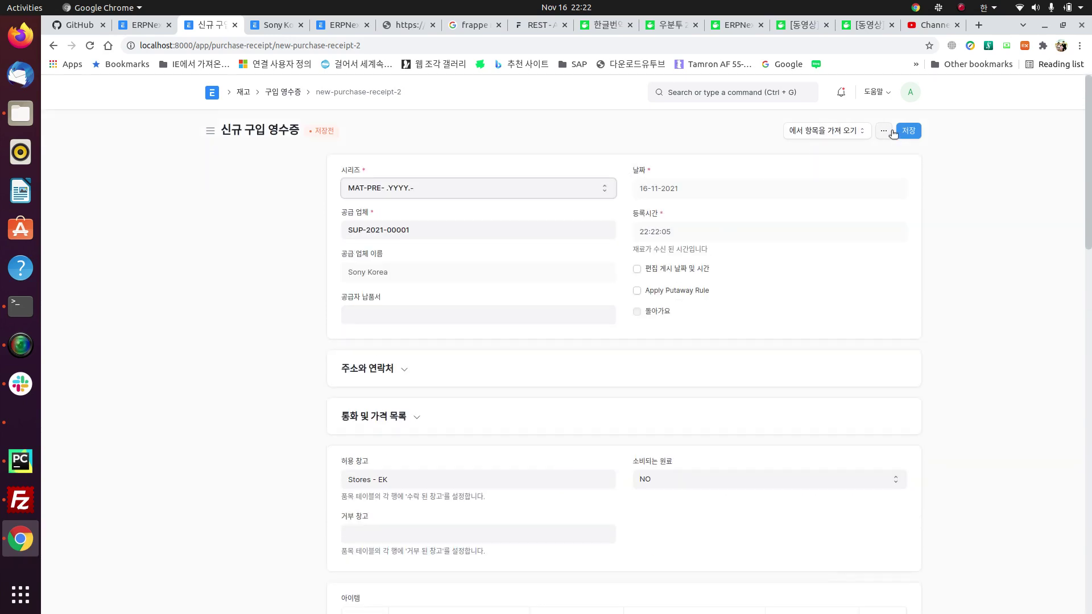
click(912, 131)
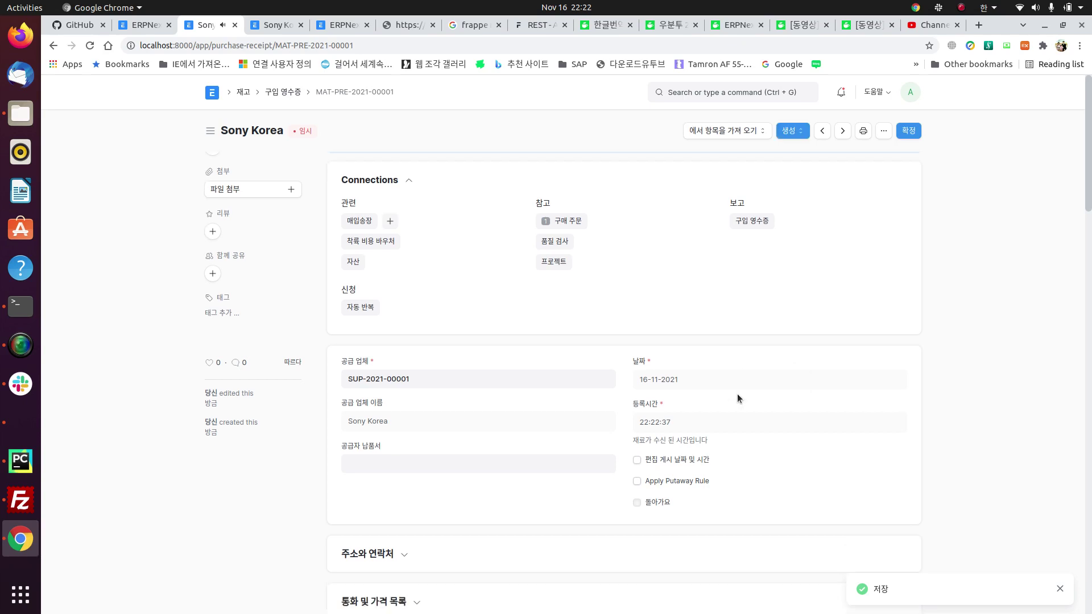
Step: Submit receipt MAT-PRE-2021-00001, receiving 15 camera modules into Stores - EK
scroll(737, 398, down, 5)
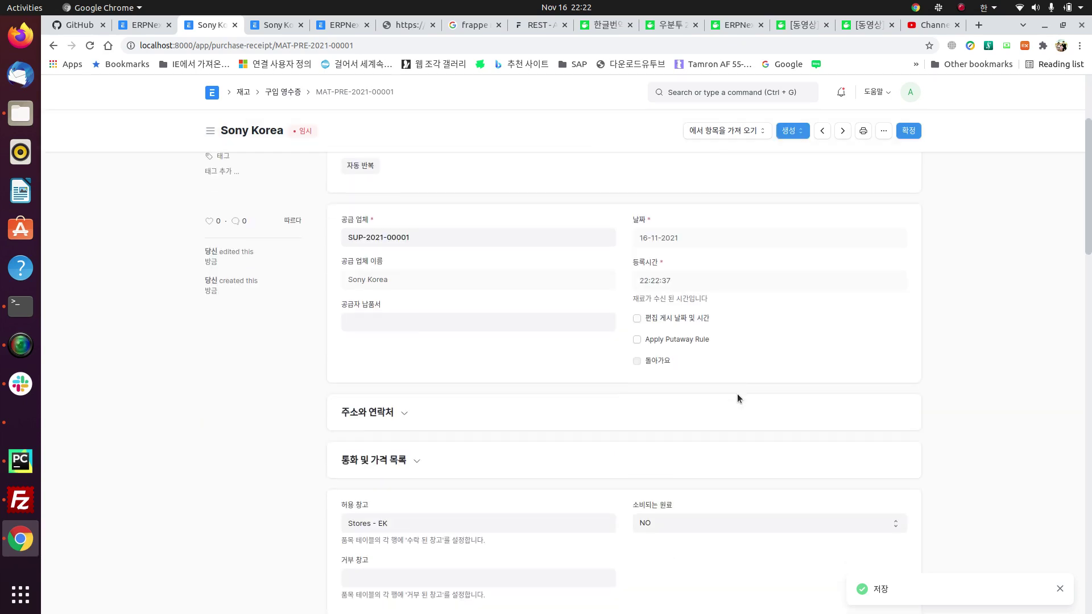
click(909, 130)
click(708, 180)
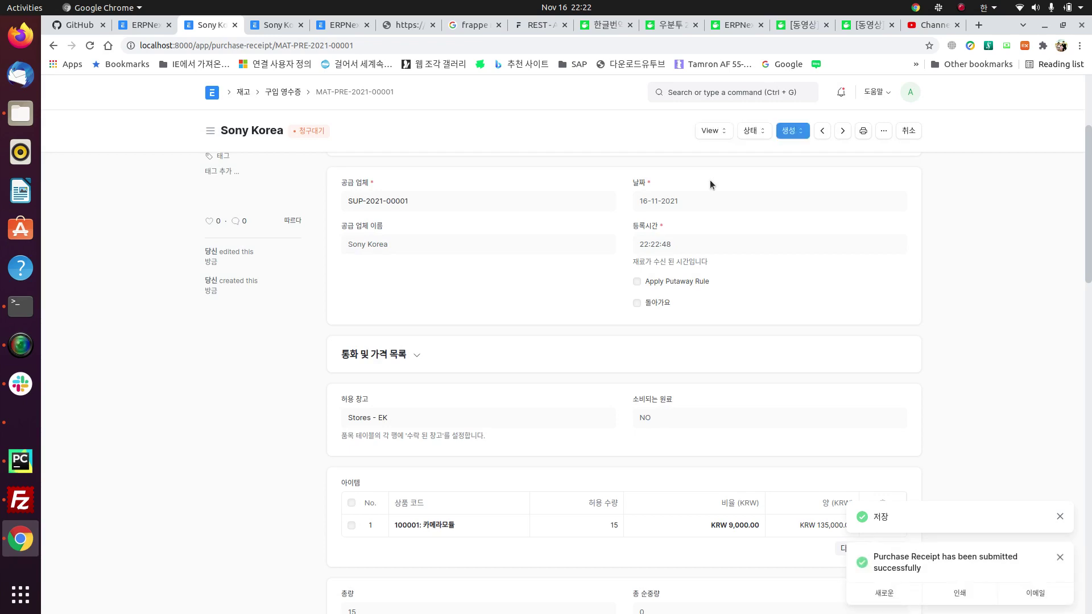
click(718, 131)
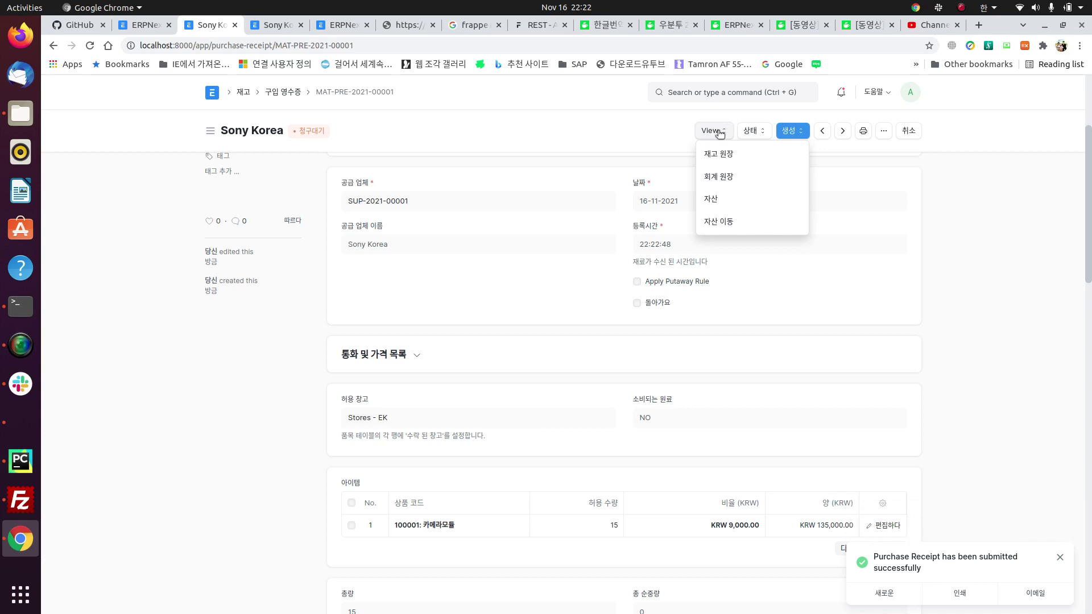
click(736, 177)
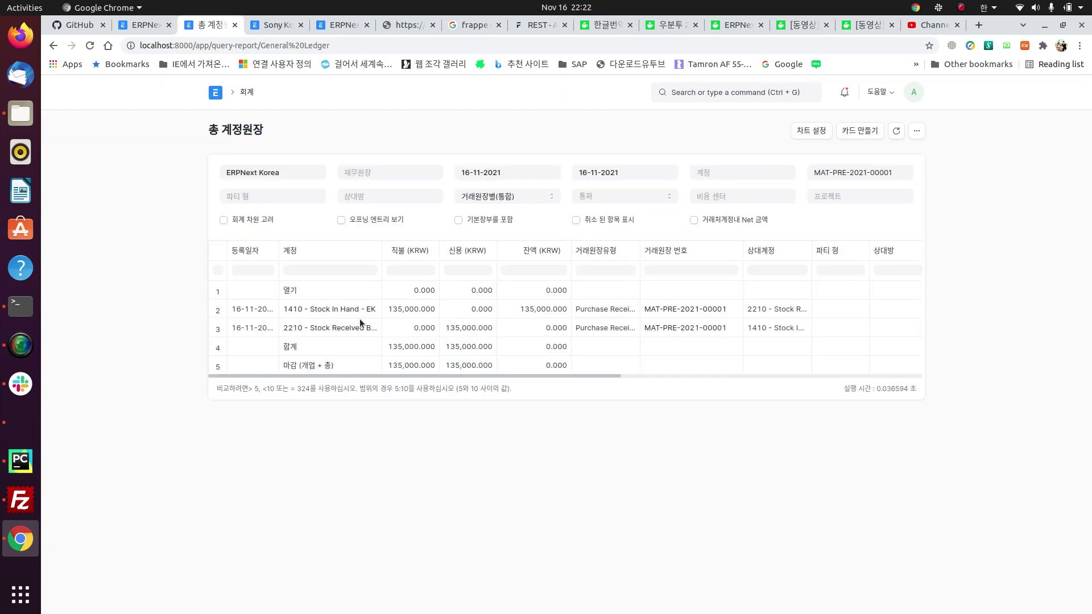
drag(380, 250, 462, 272)
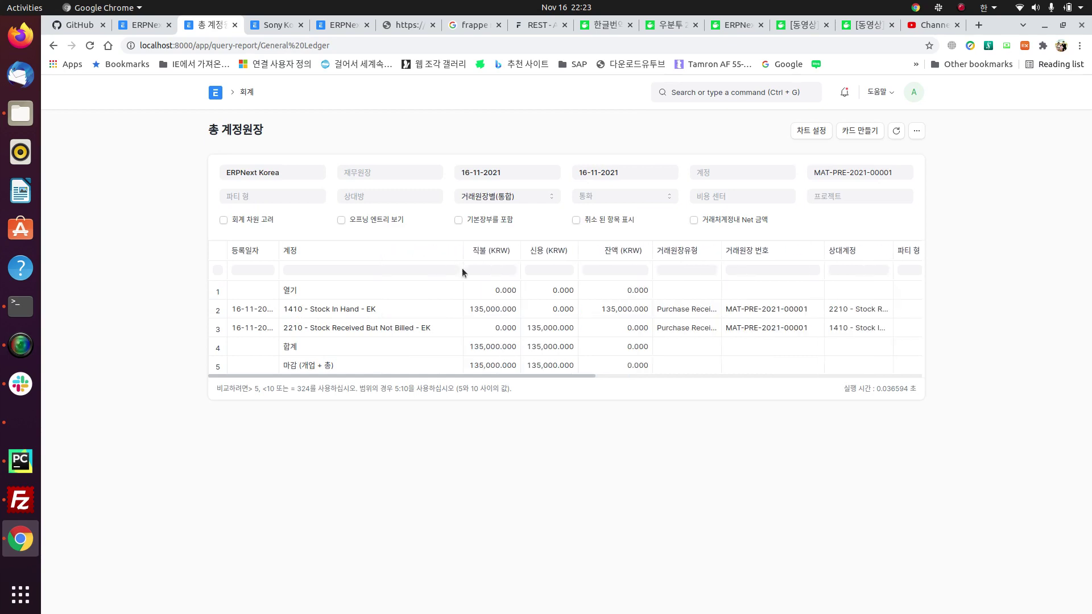
click(390, 309)
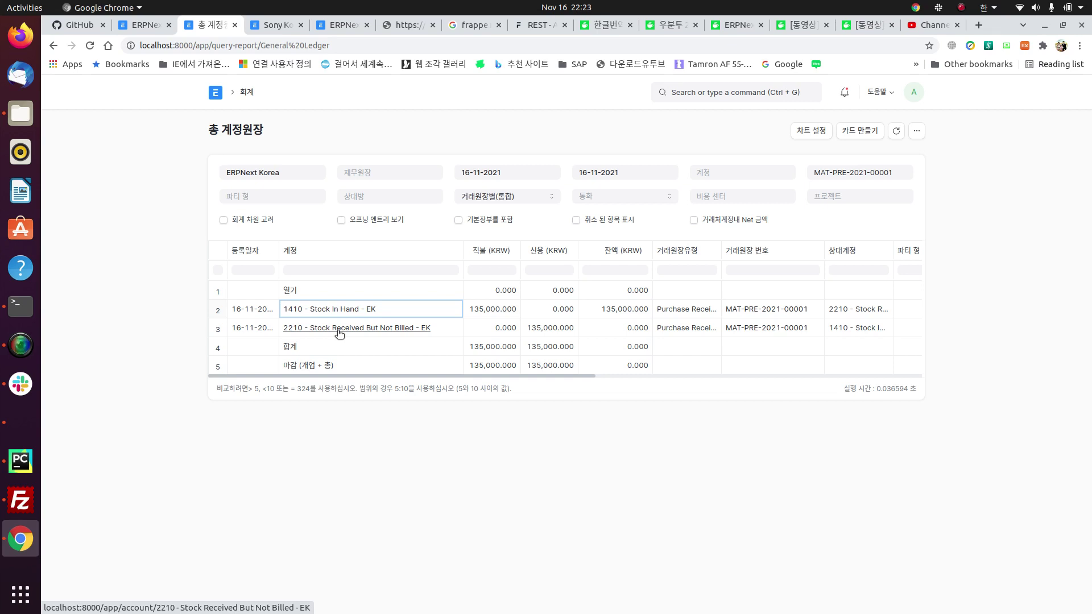
click(52, 45)
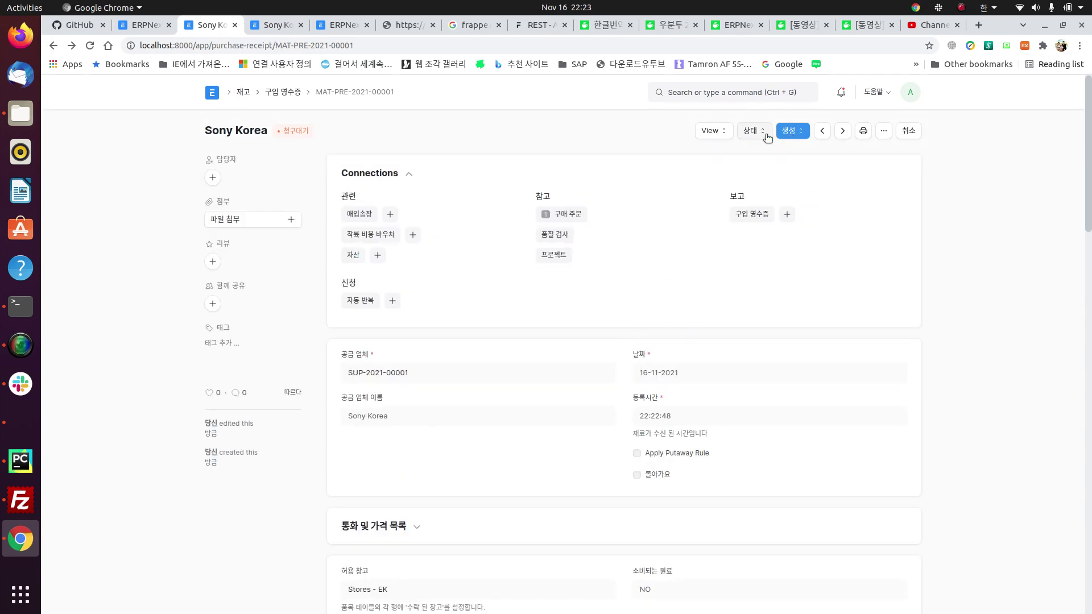
click(711, 132)
click(730, 160)
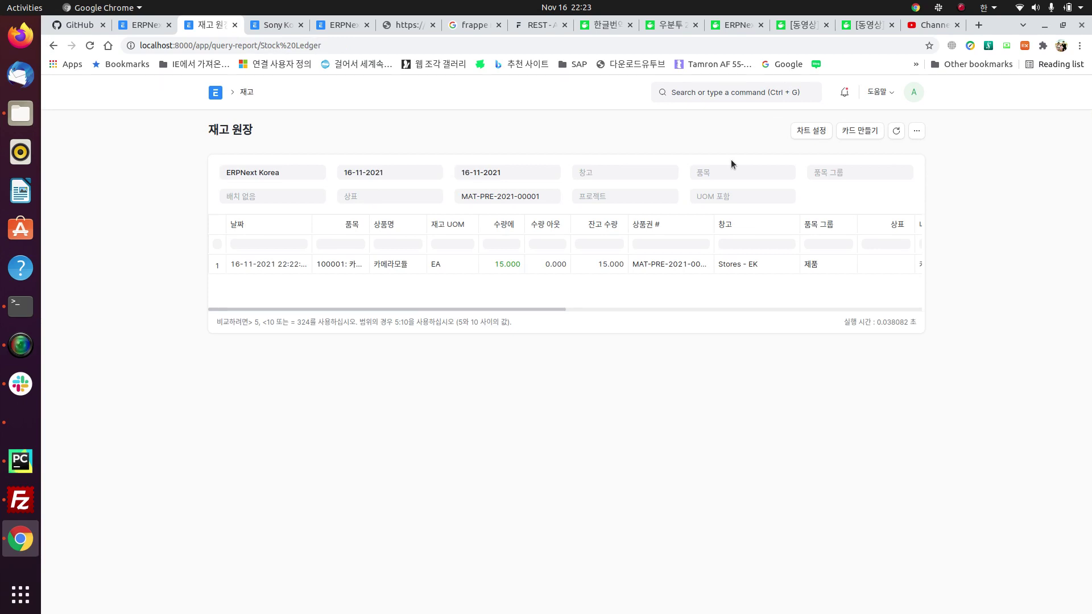
click(482, 265)
scroll(540, 262, right, 8)
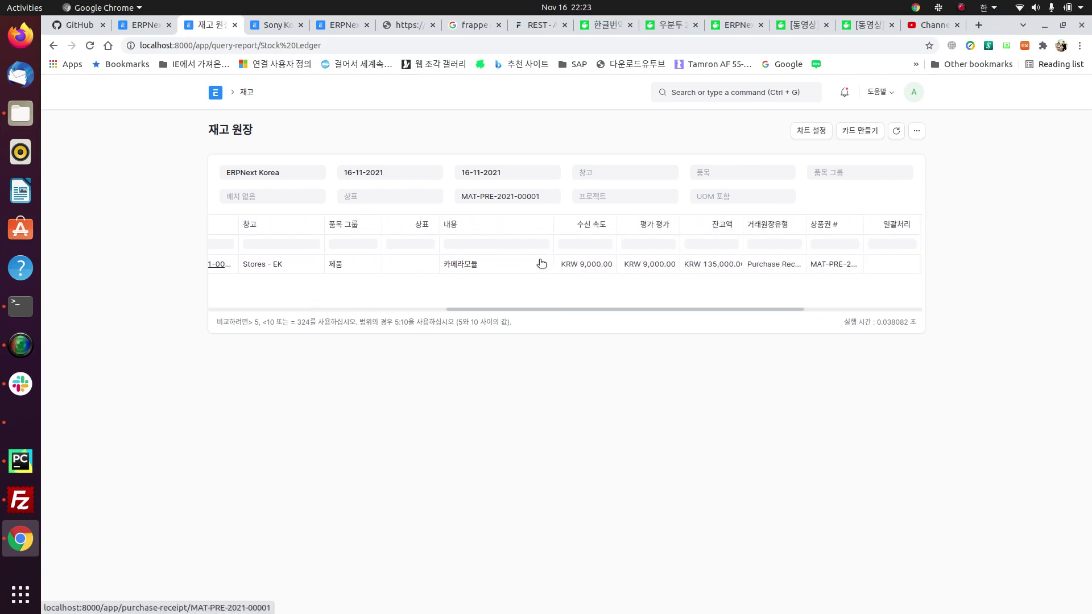
scroll(540, 262, left, 8)
click(539, 261)
click(53, 47)
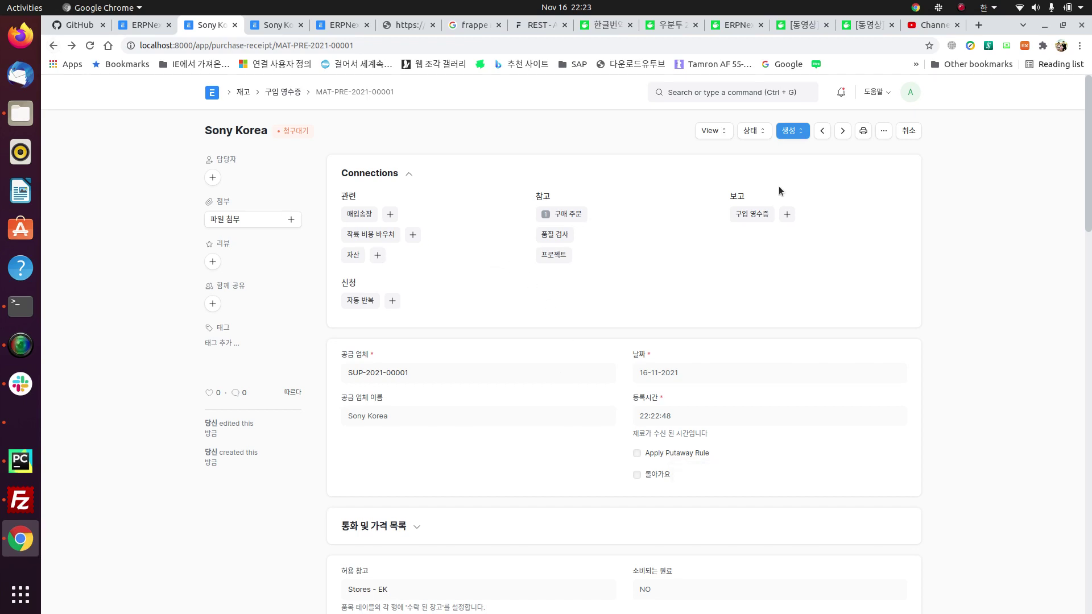
click(797, 133)
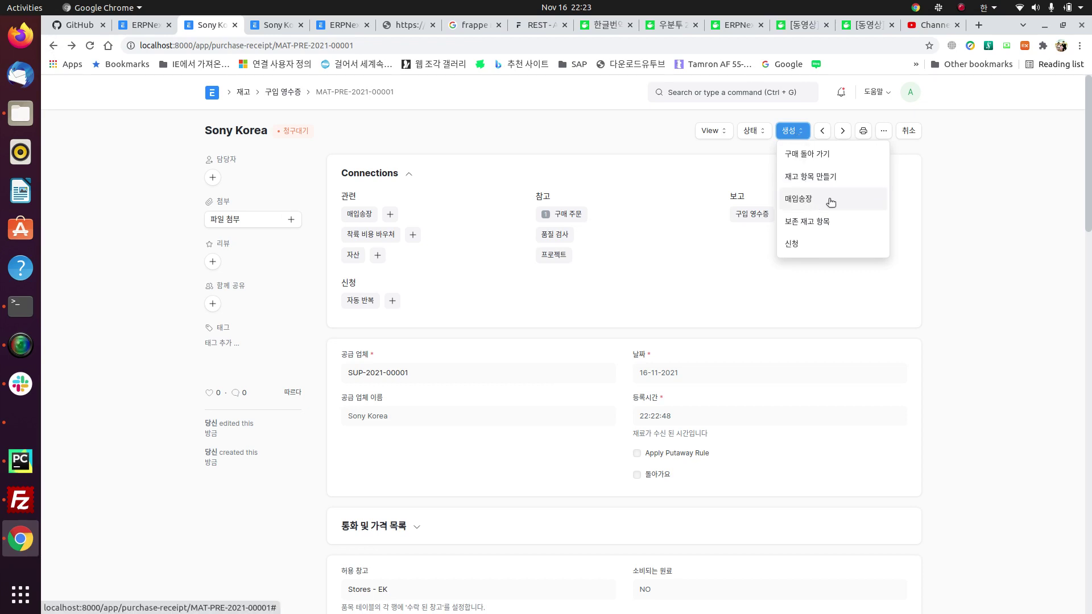
click(665, 190)
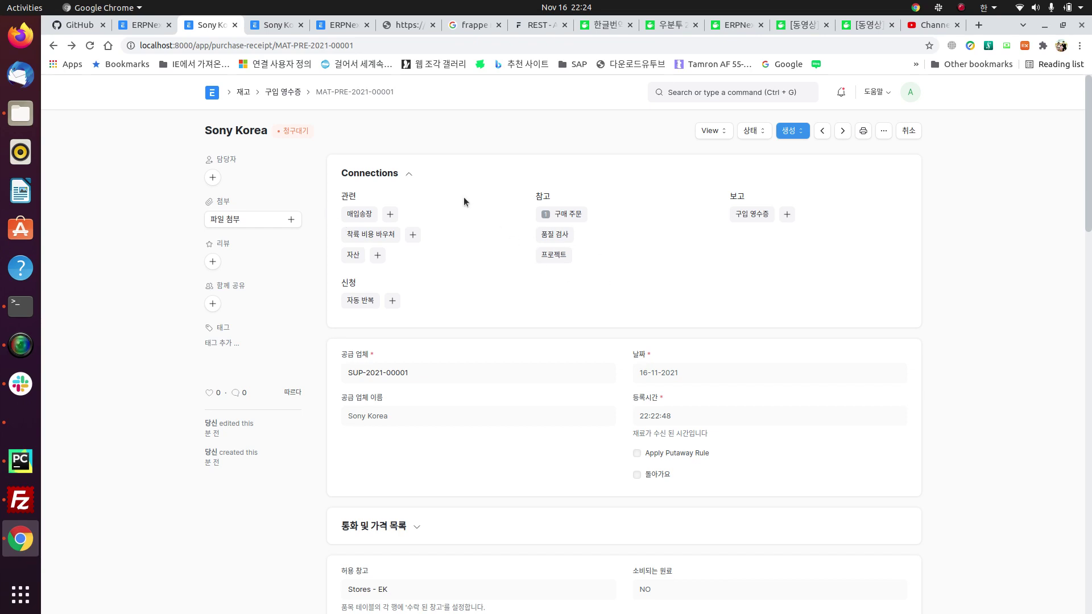
Step: Create a purchase invoice for Sony Korea from the receipt and review its details
click(392, 219)
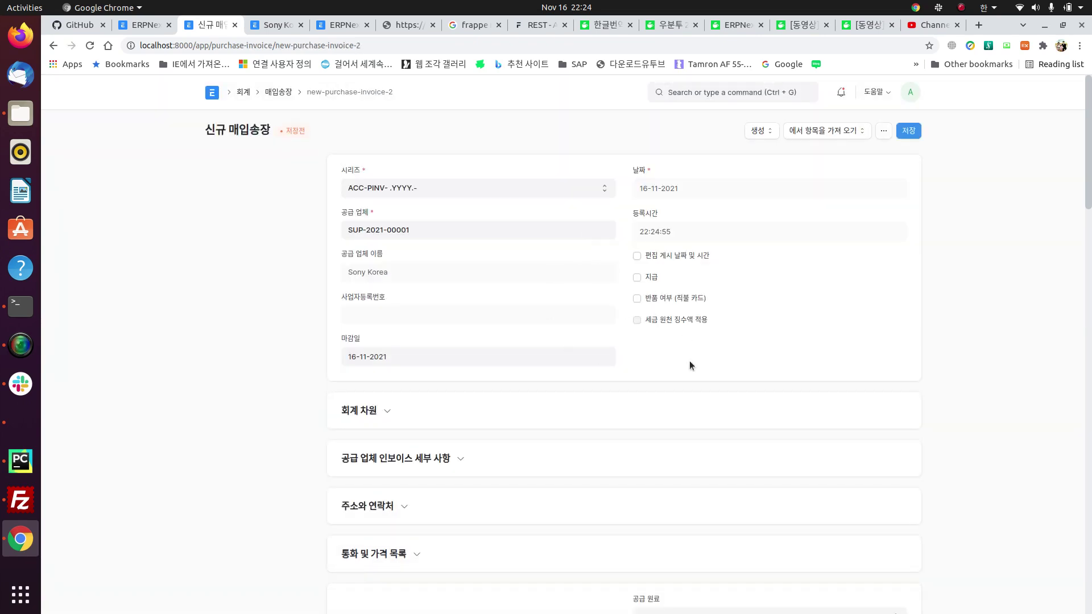
scroll(470, 310, down, 2)
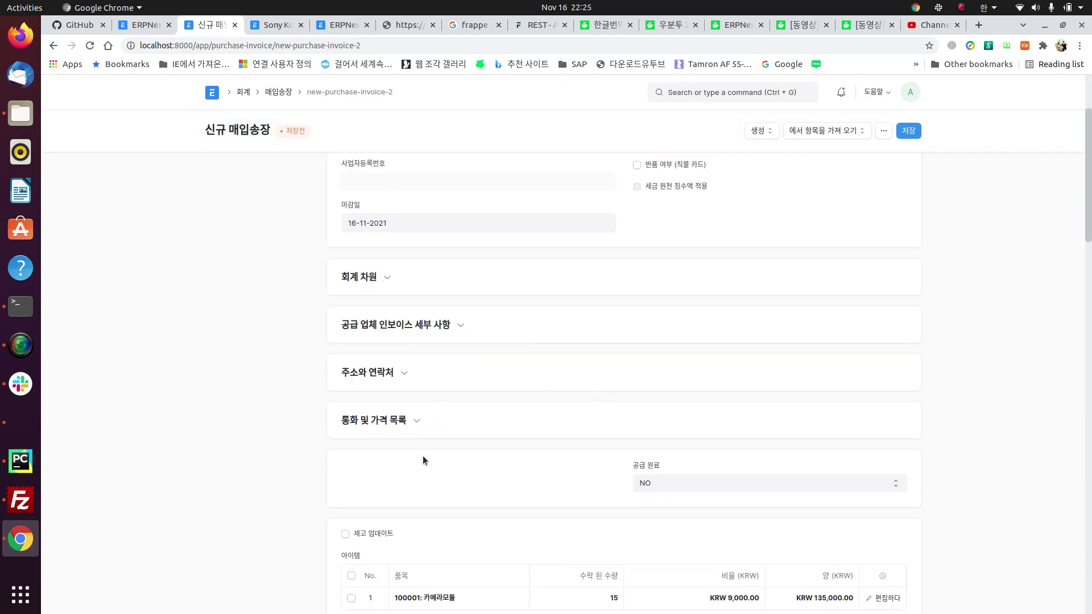
scroll(422, 456, down, 3)
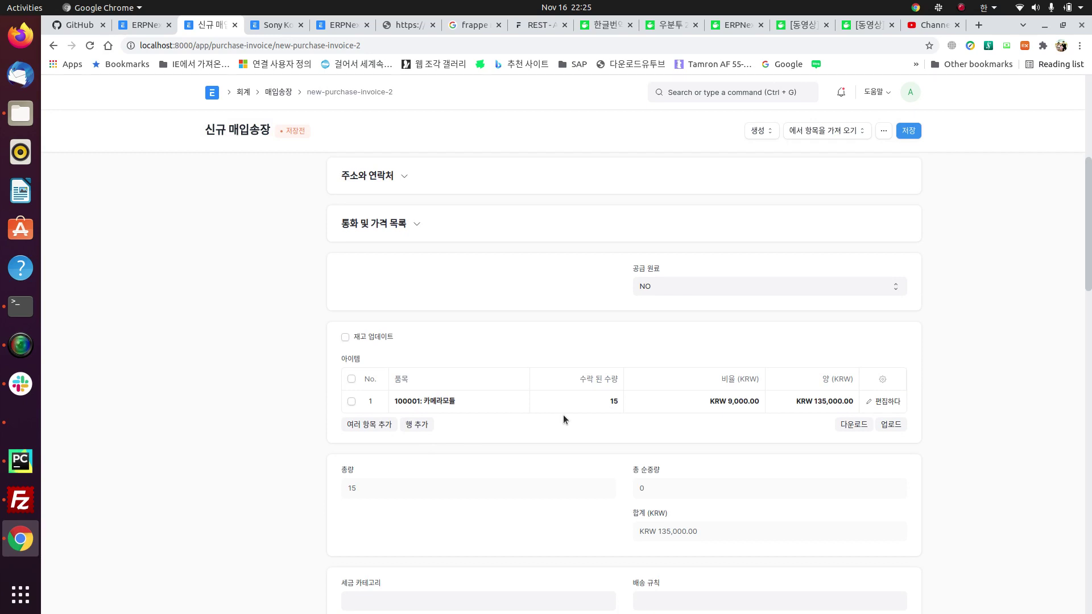
Step: Save and submit the purchase invoice, then show its general ledger
click(910, 133)
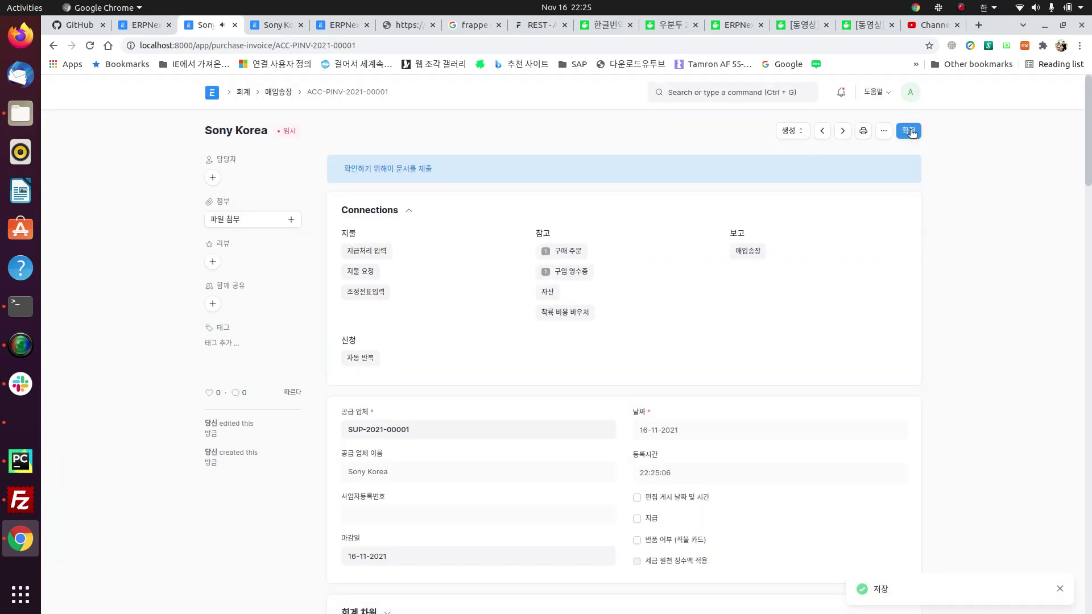
click(910, 131)
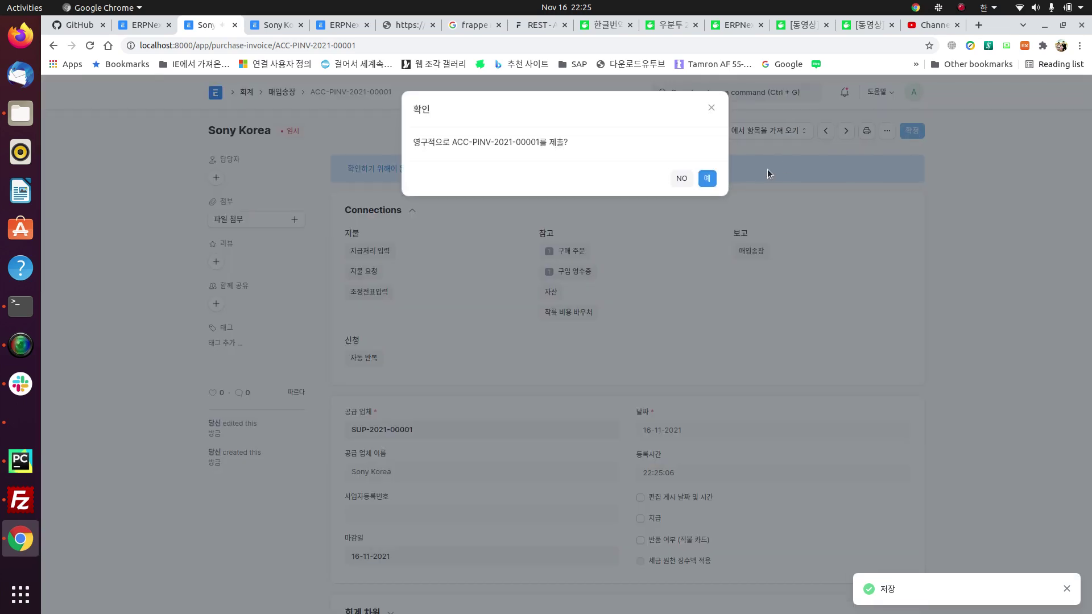
click(708, 179)
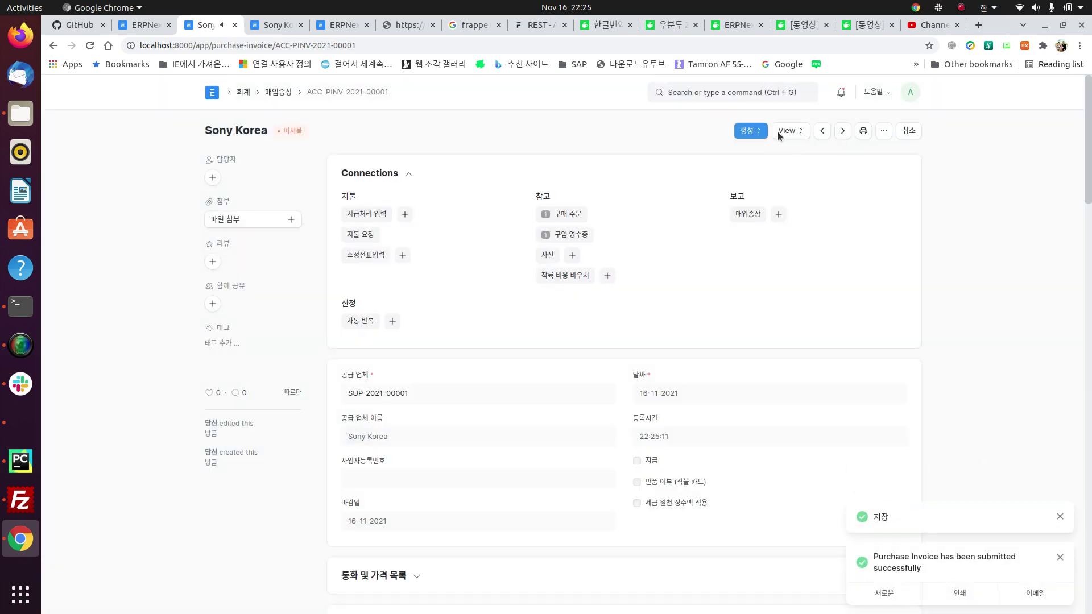
click(787, 130)
click(800, 161)
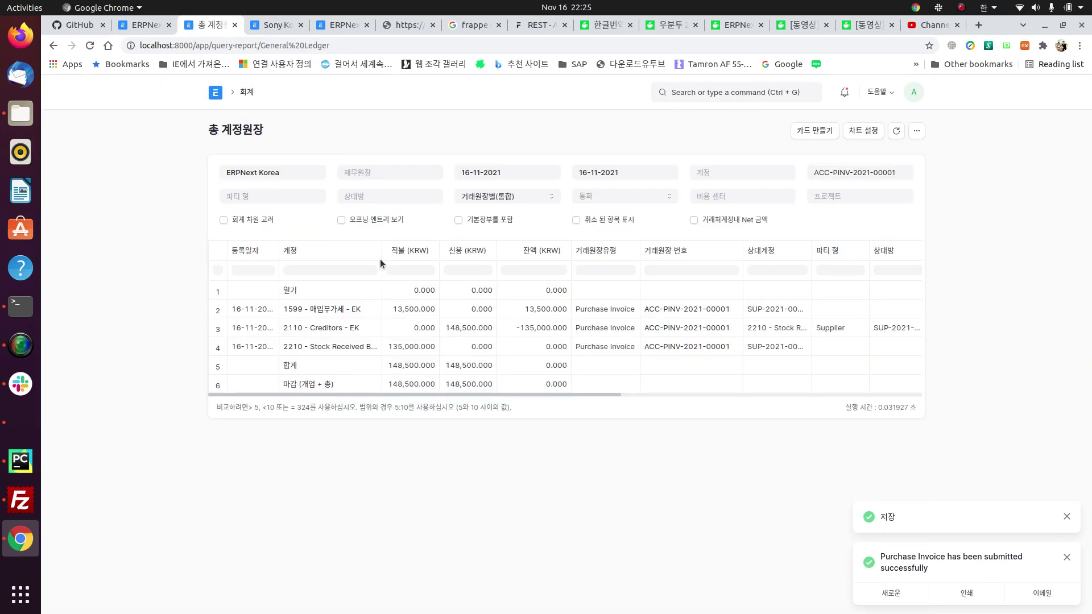
Step: Widen the account column, inspect the Creditors, 매입부가세 and Stock Received entries, then reopen ACC-PINV-2021-00001
drag(450, 250, 502, 251)
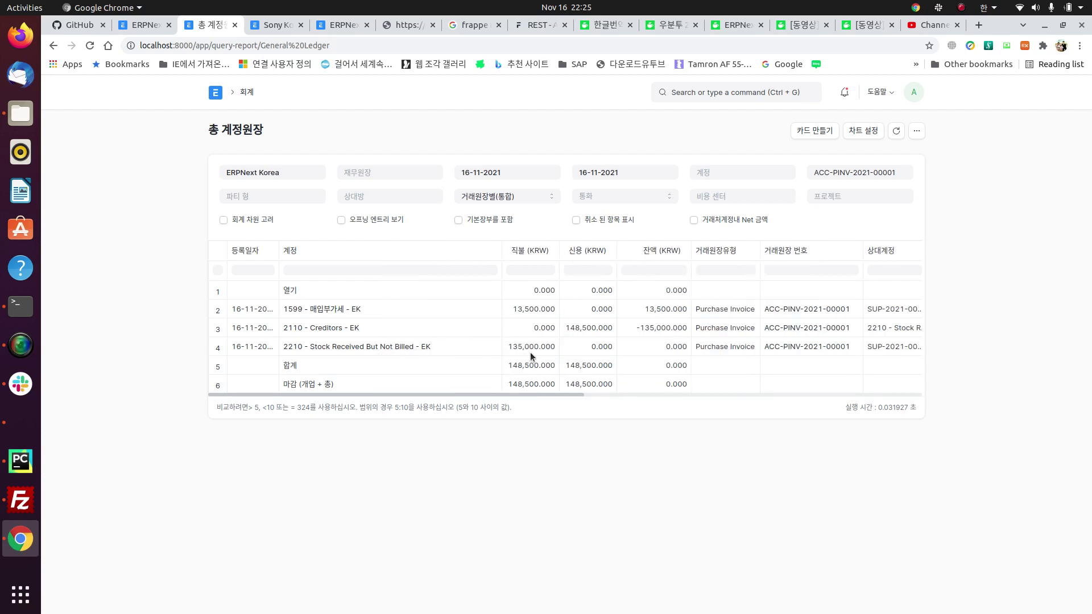
click(432, 332)
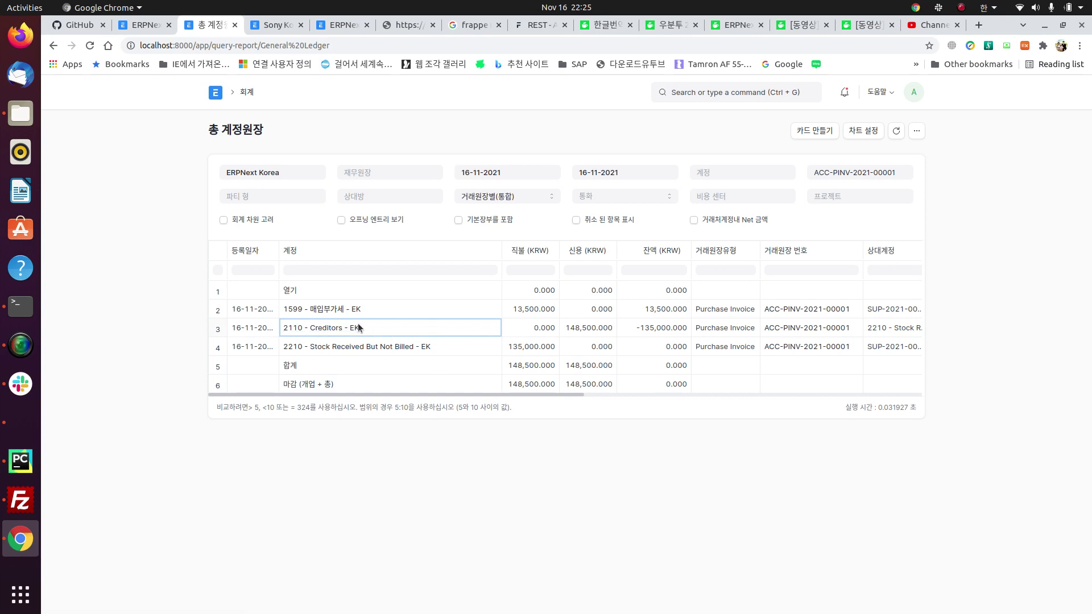
click(452, 311)
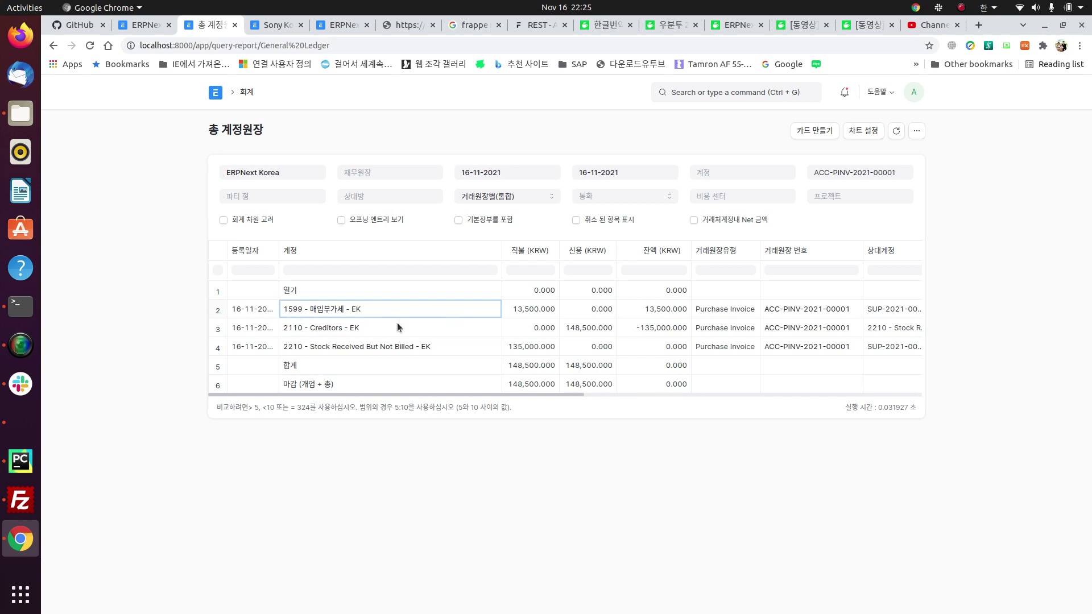
click(397, 324)
click(429, 312)
click(425, 323)
click(459, 347)
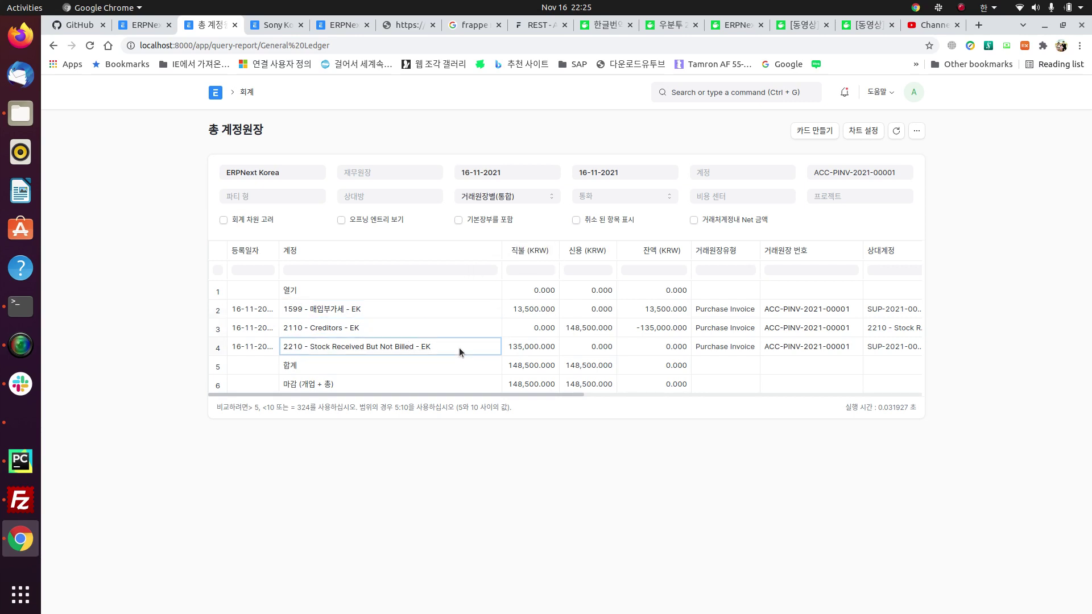
click(429, 332)
click(436, 305)
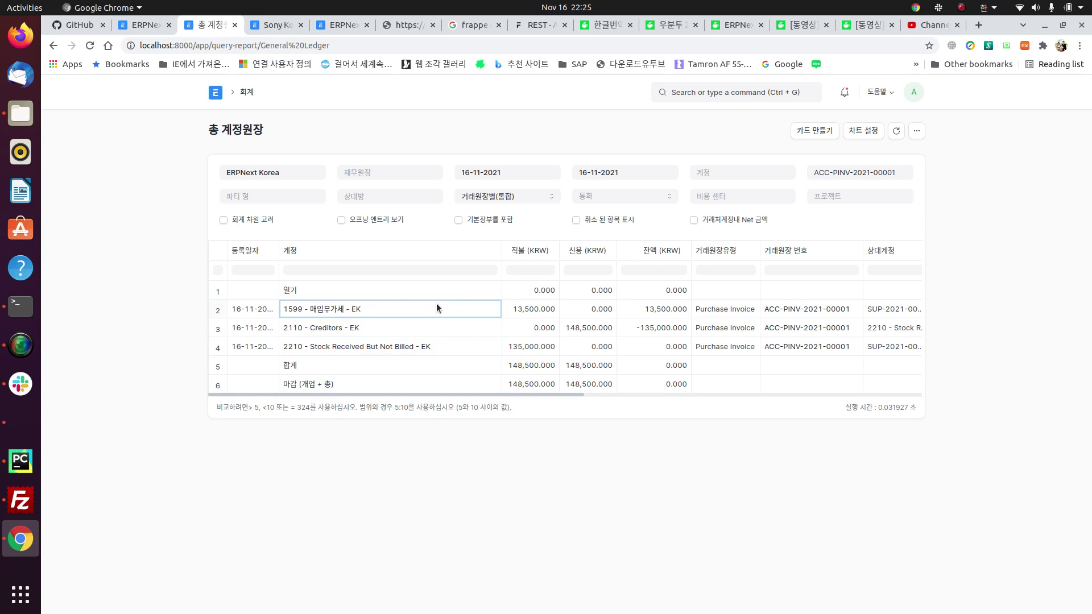
scroll(583, 316, right, 6)
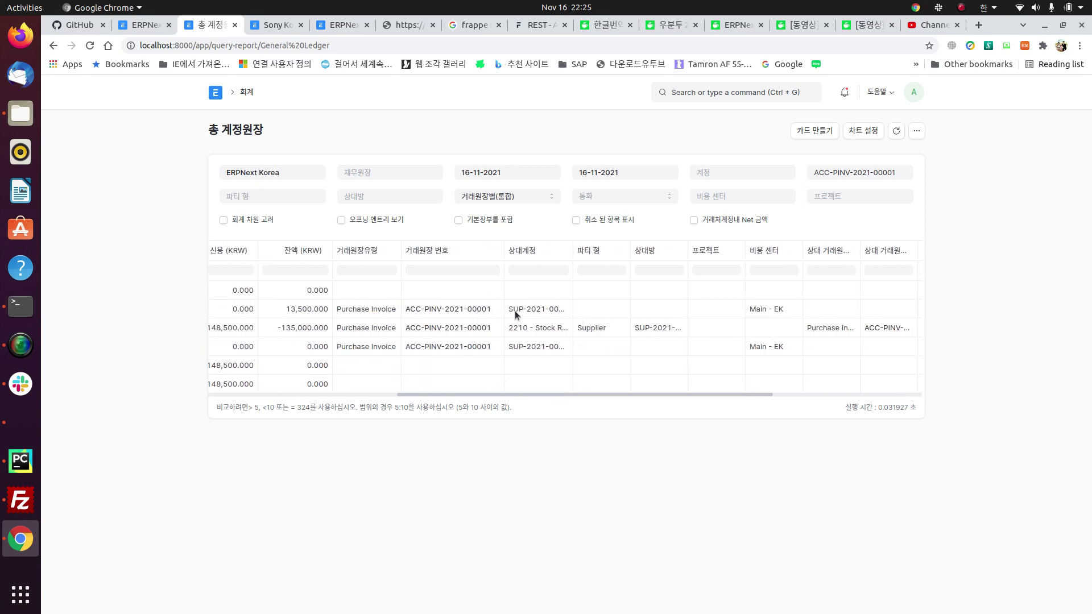
click(462, 315)
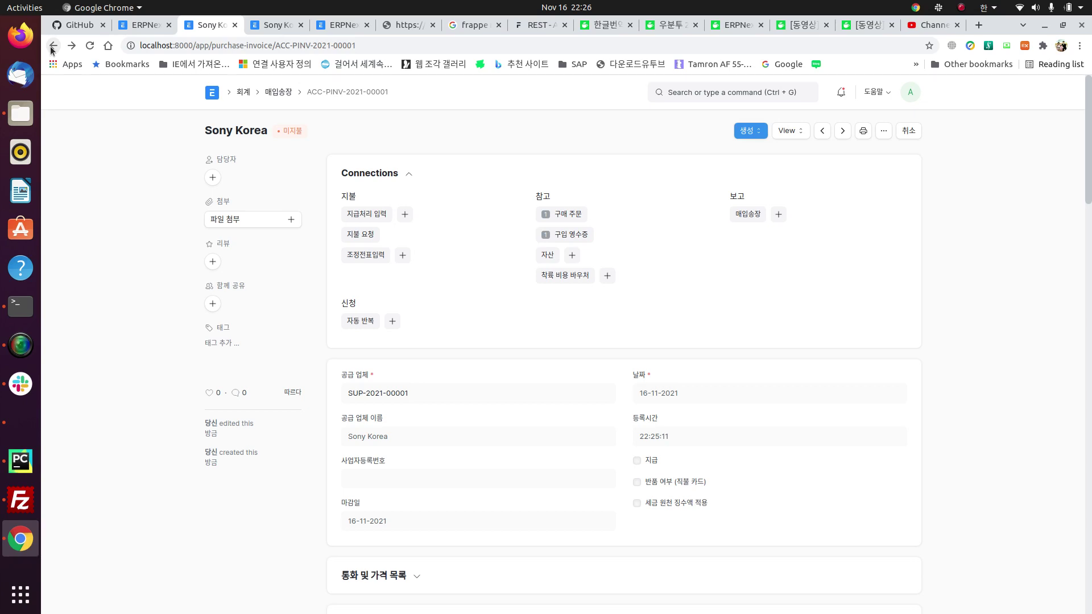
click(747, 132)
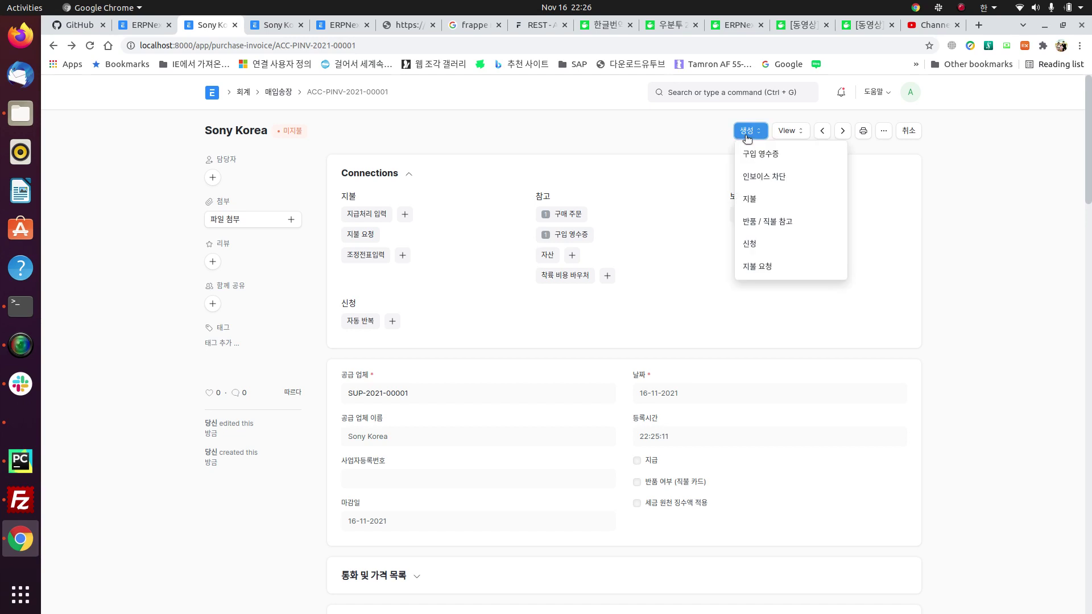
click(791, 203)
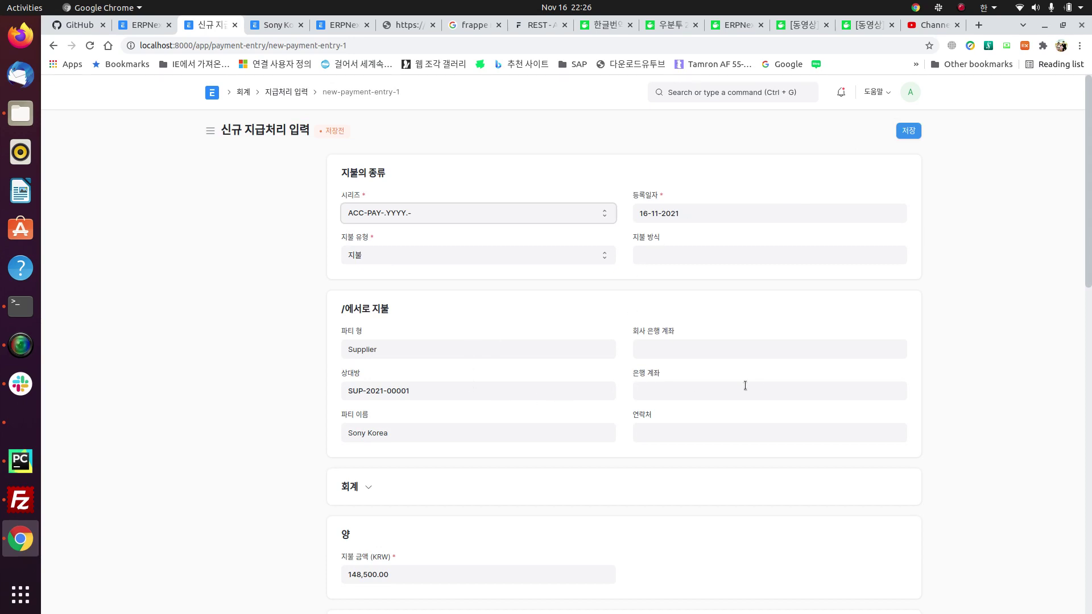
click(707, 396)
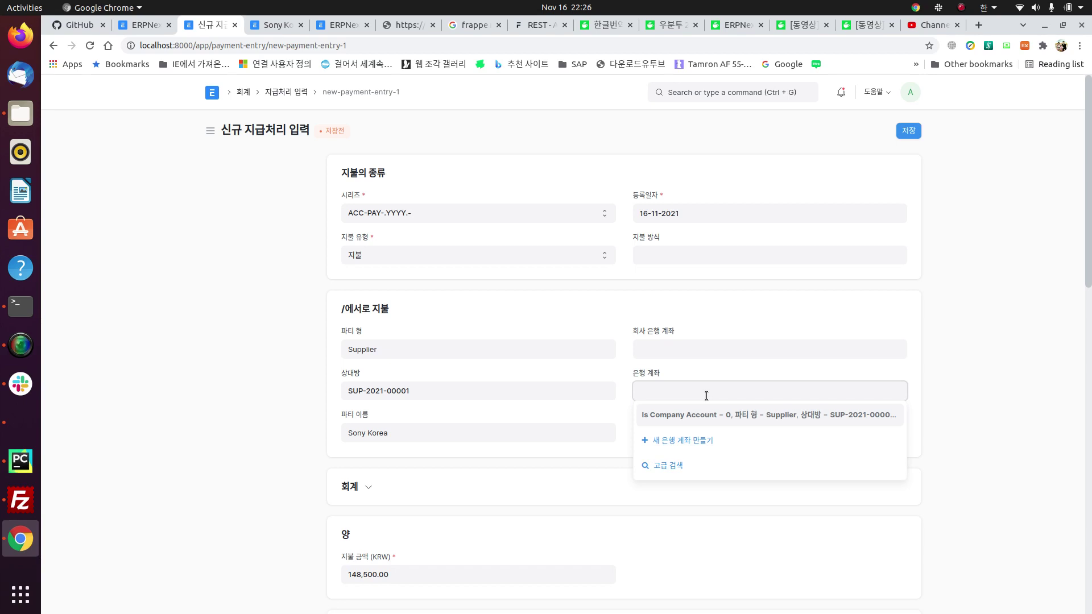
click(559, 329)
scroll(559, 329, down, 3)
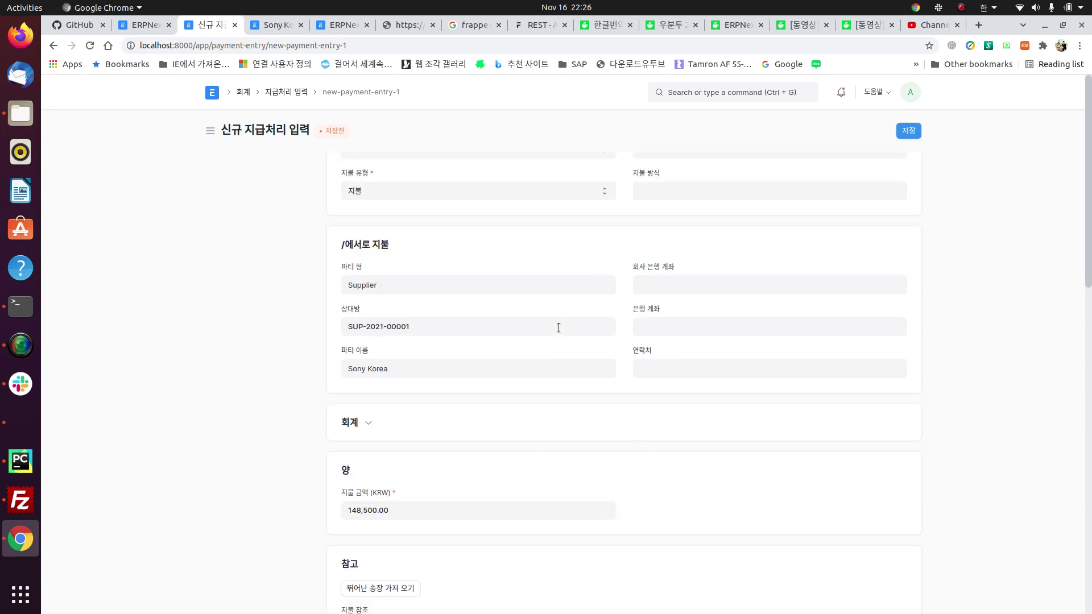
click(55, 43)
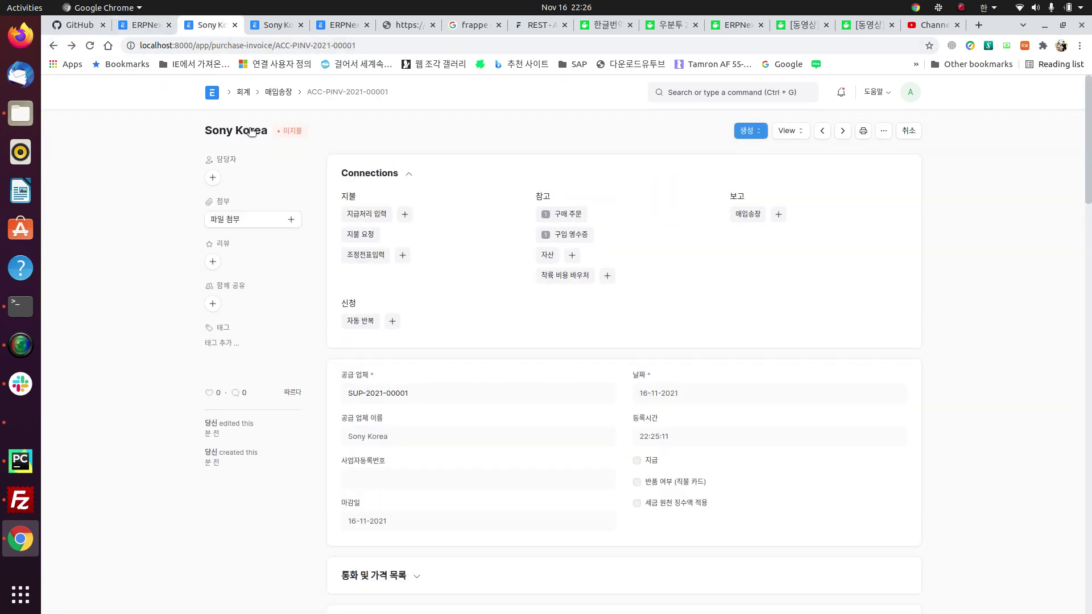
Step: Return to the ERPNext Home workspace via the logo
click(212, 92)
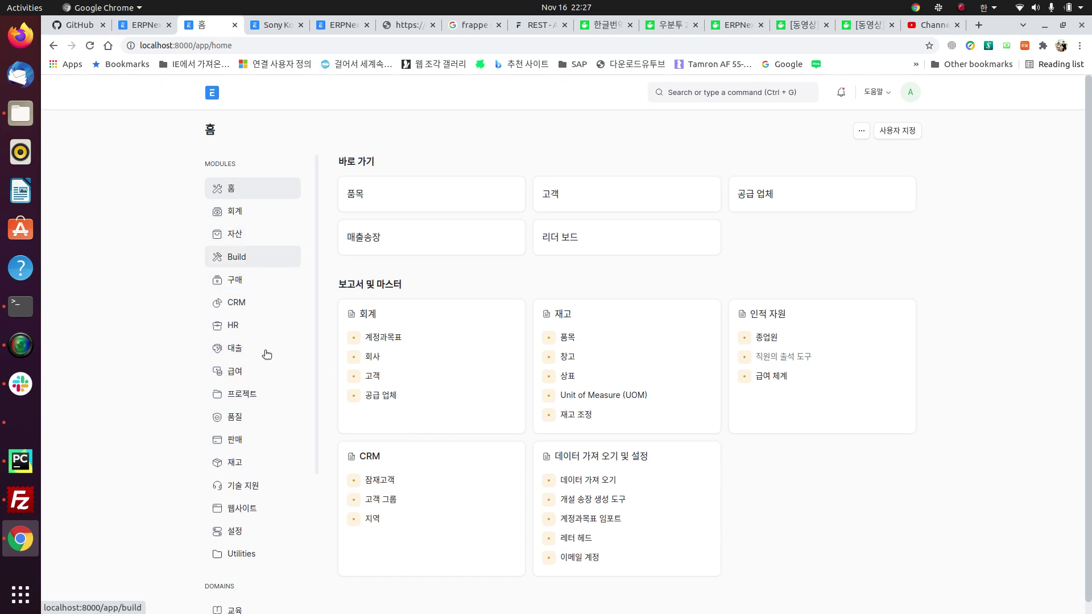
Step: Open the Sales Order list from Selling, check delivery and billing status filters, and open the 삼성전자 order
click(249, 441)
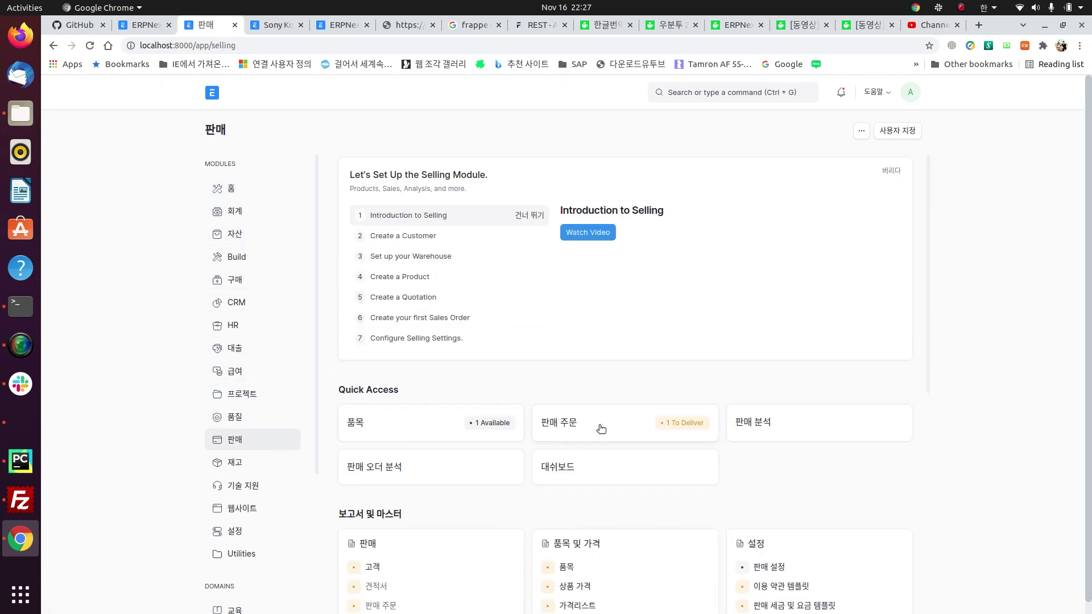
click(564, 424)
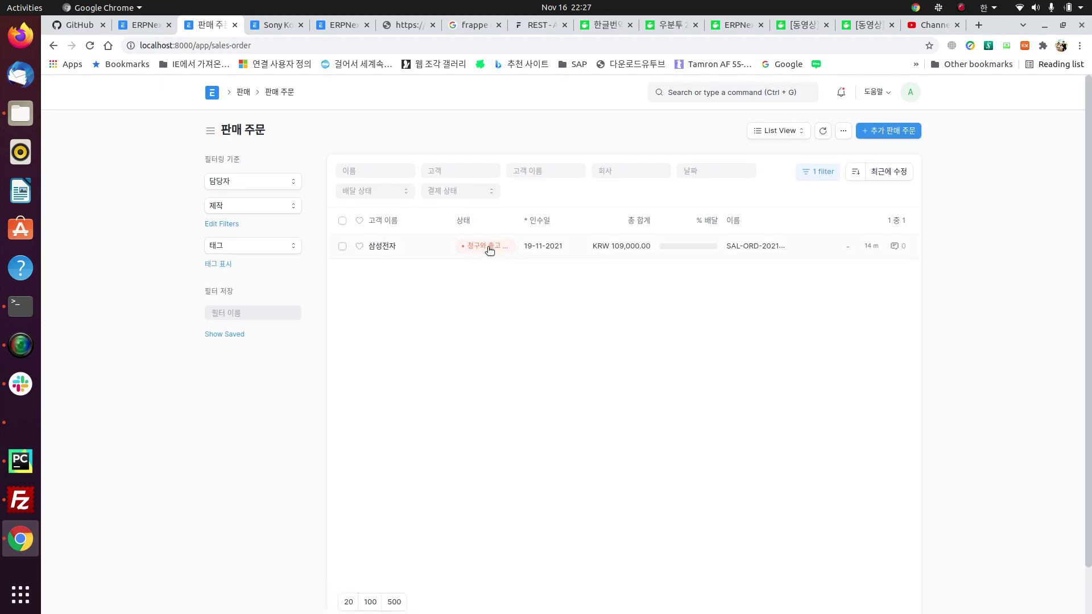
click(376, 190)
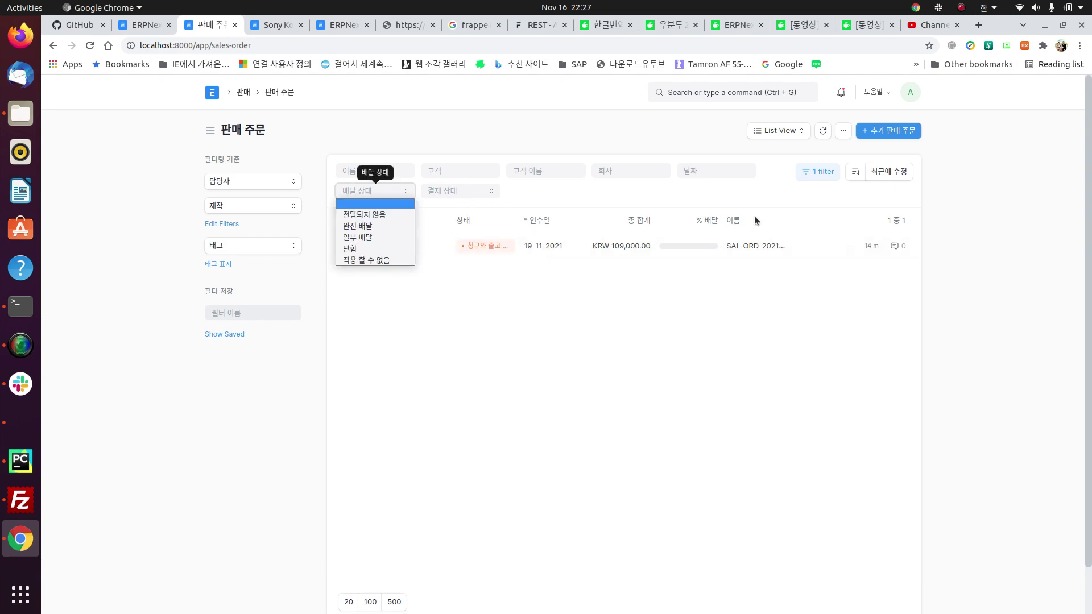
click(706, 198)
click(492, 193)
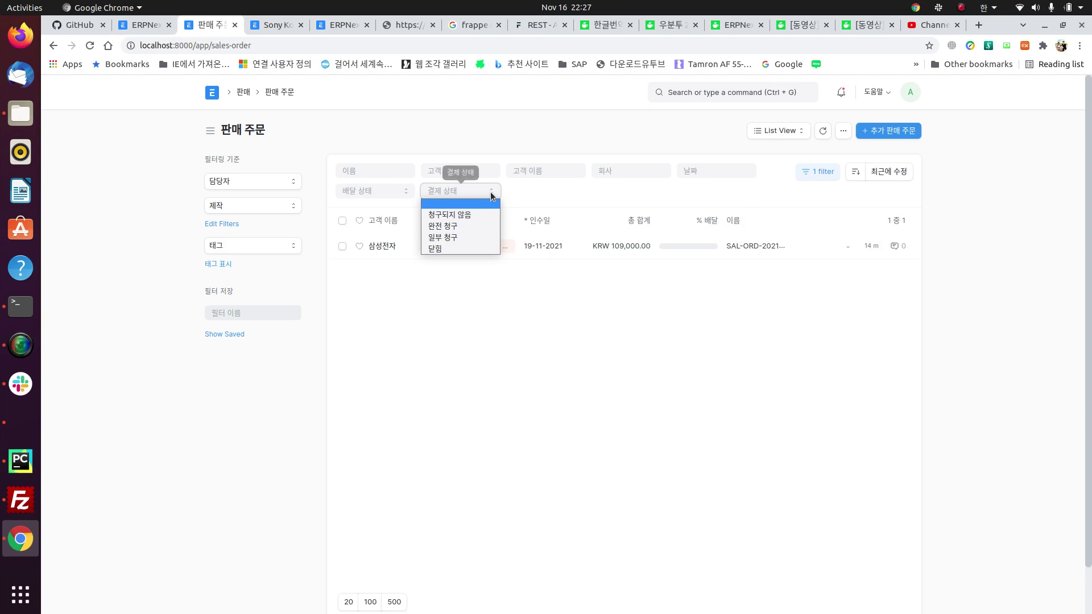
click(551, 200)
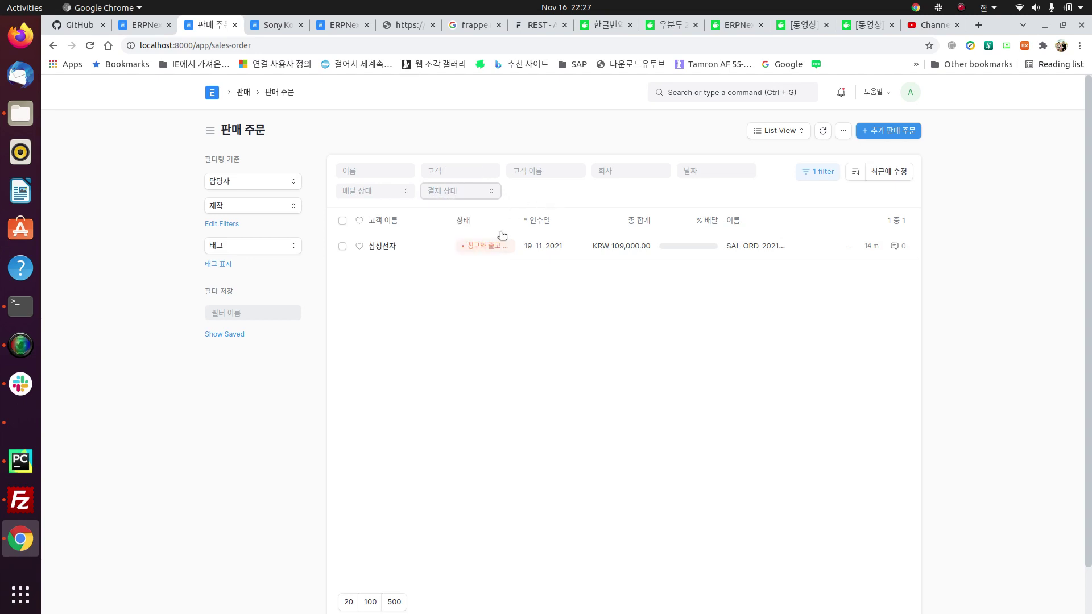
click(385, 246)
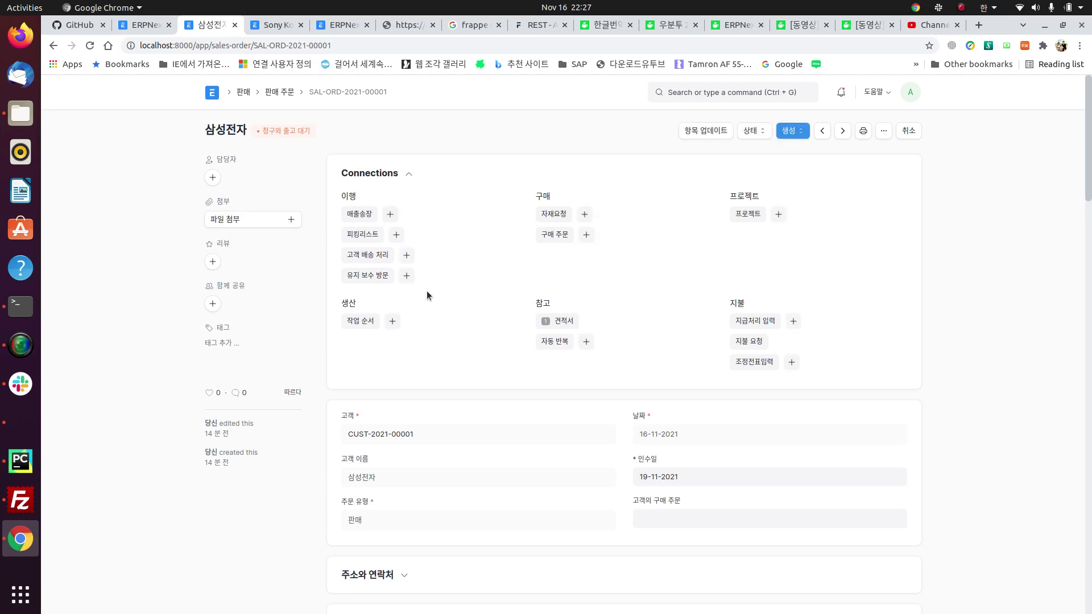
Step: Create a delivery note from the 삼성전자 sales order and review its contents
click(406, 257)
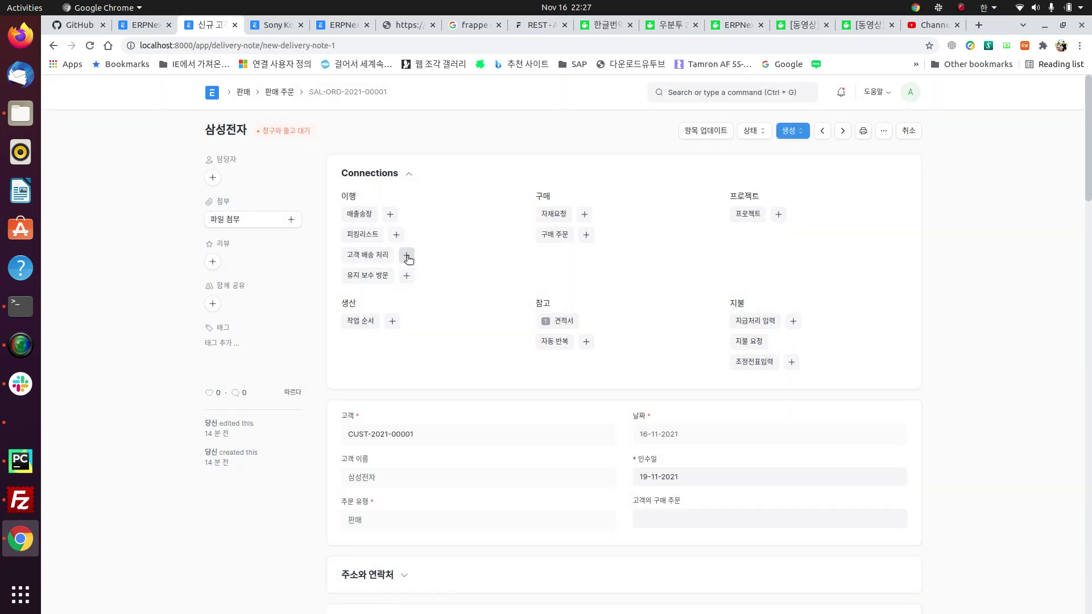
scroll(567, 377, down, 3)
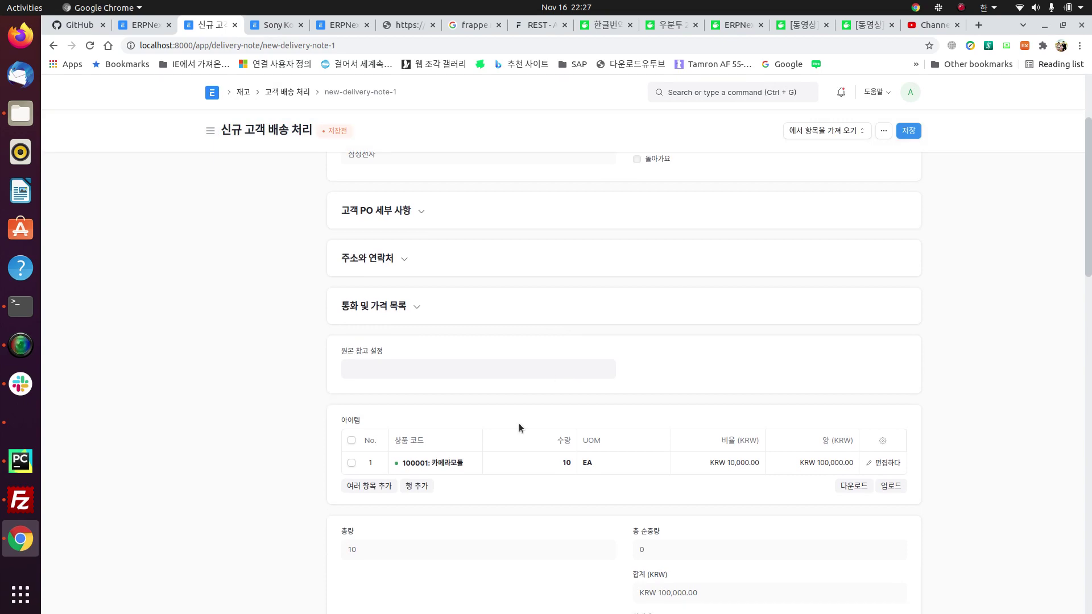
scroll(654, 444, down, 9)
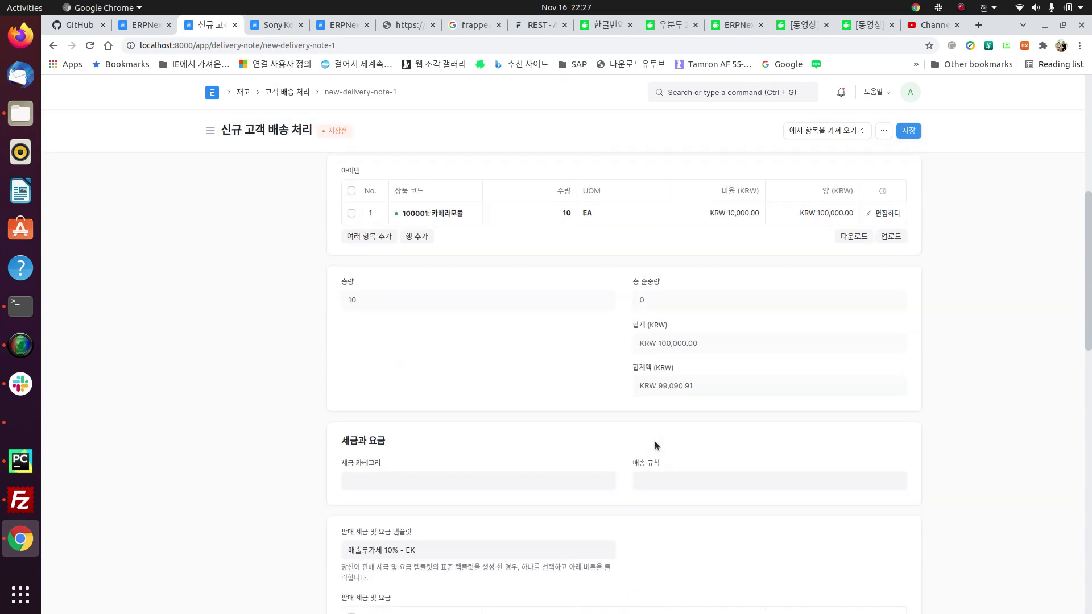
scroll(654, 442, up, 12)
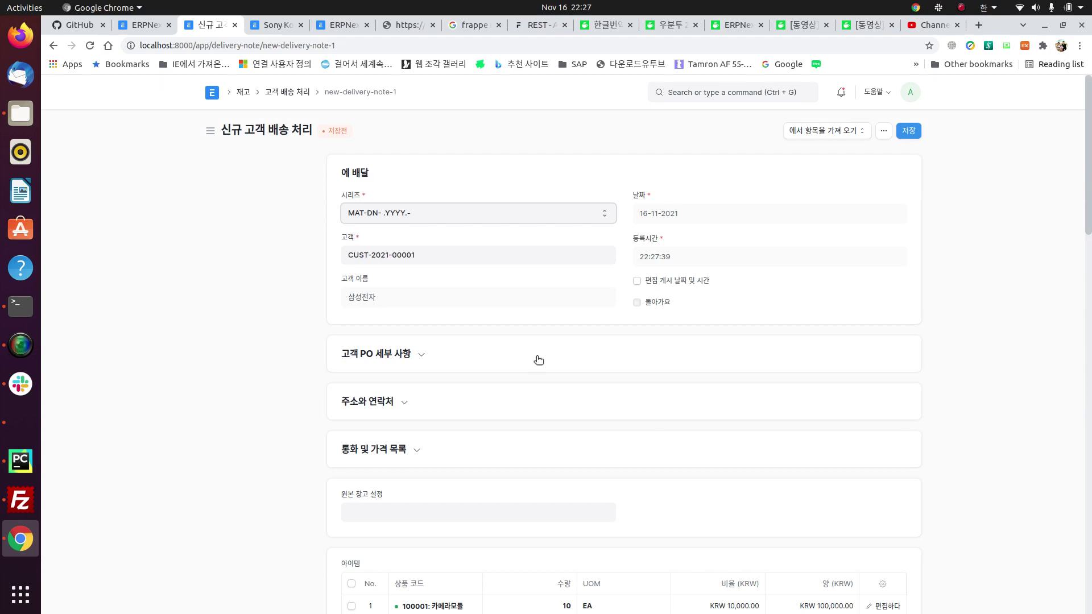
scroll(539, 359, down, 3)
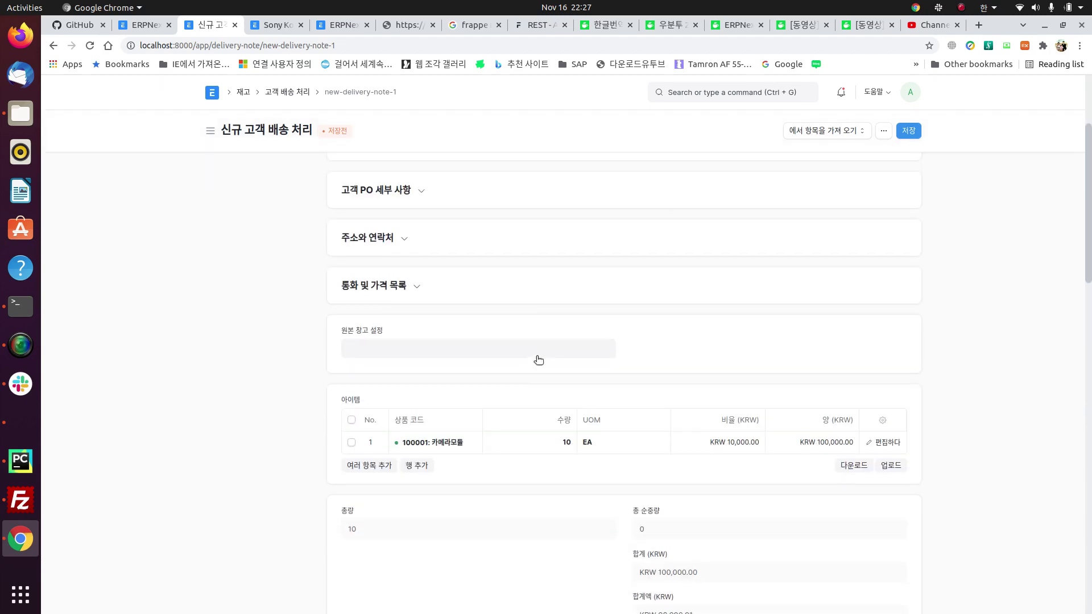
Step: Save and submit delivery note MAT-DN-2021-00001 for 10 EA of 카메라모듈
click(913, 135)
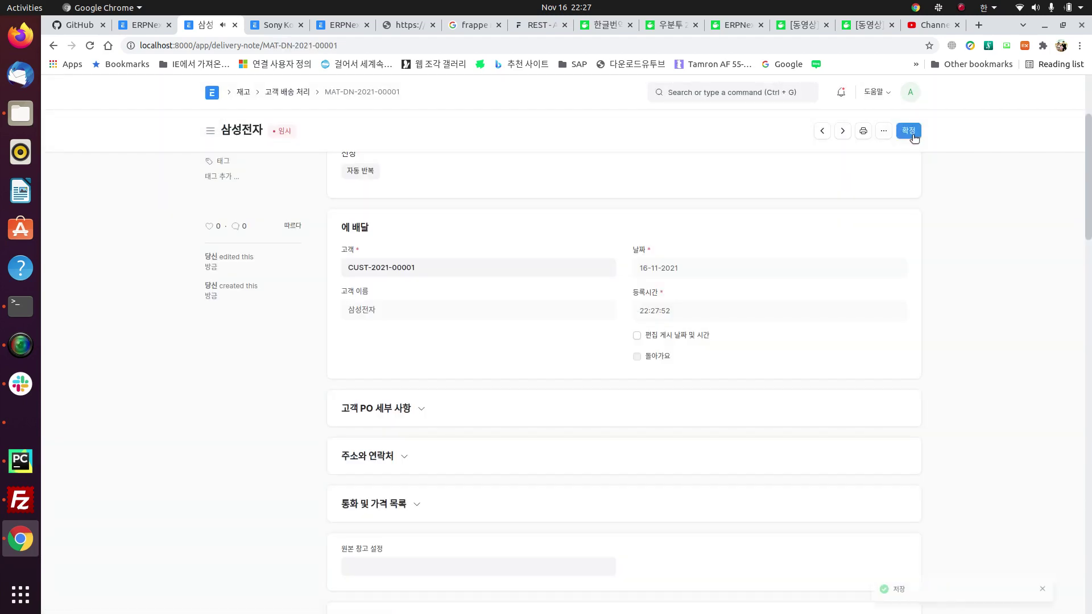
scroll(776, 357, down, 3)
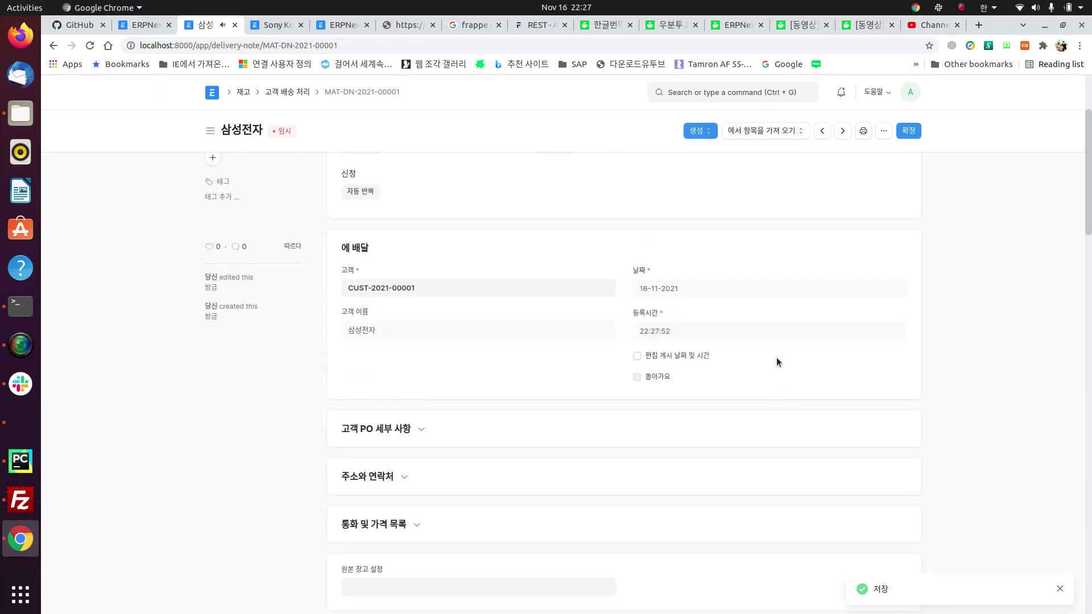
scroll(790, 350, down, 5)
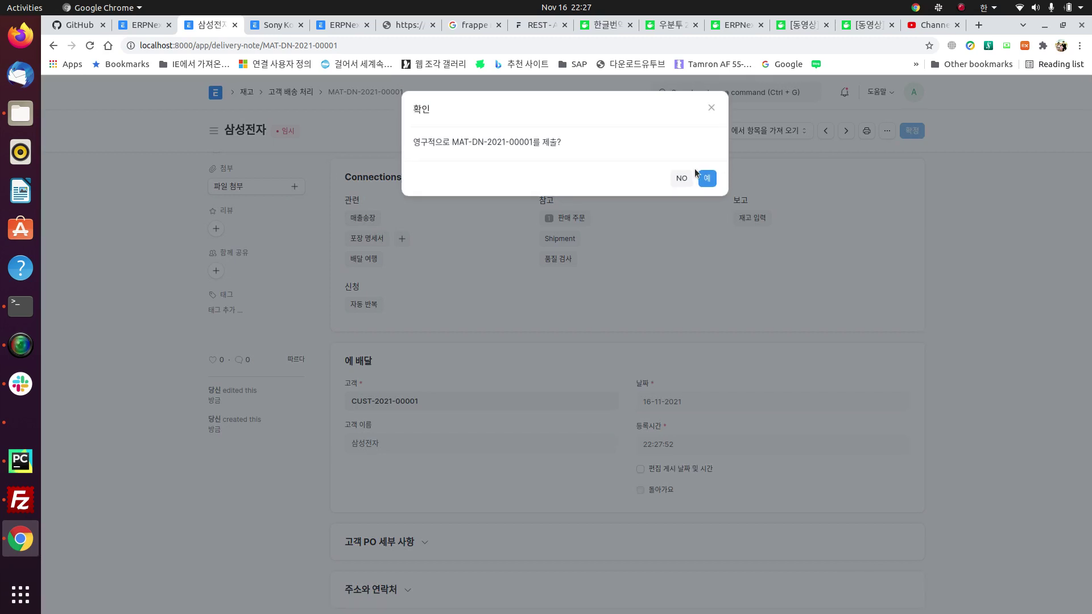
click(709, 179)
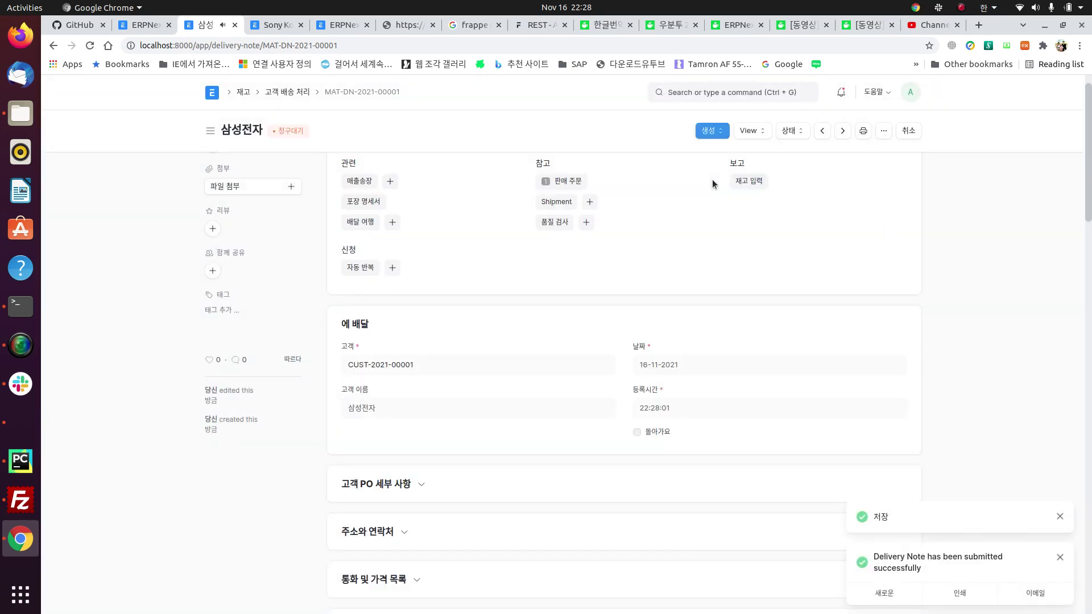
Step: Check the delivery note's general ledger 90,000 debit entry, then go to the Stock workspace
click(740, 135)
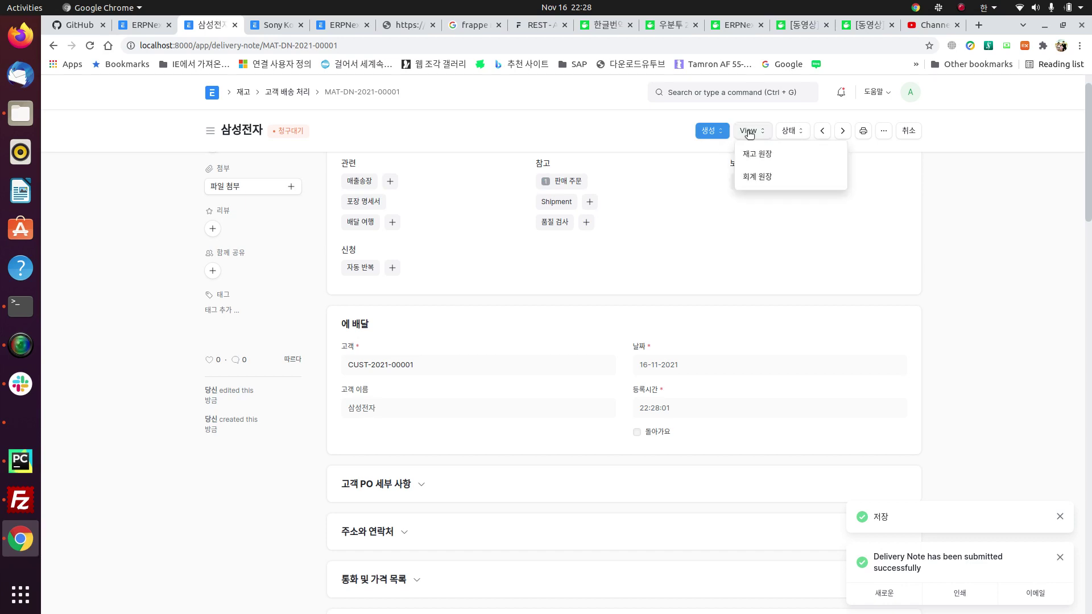
click(772, 177)
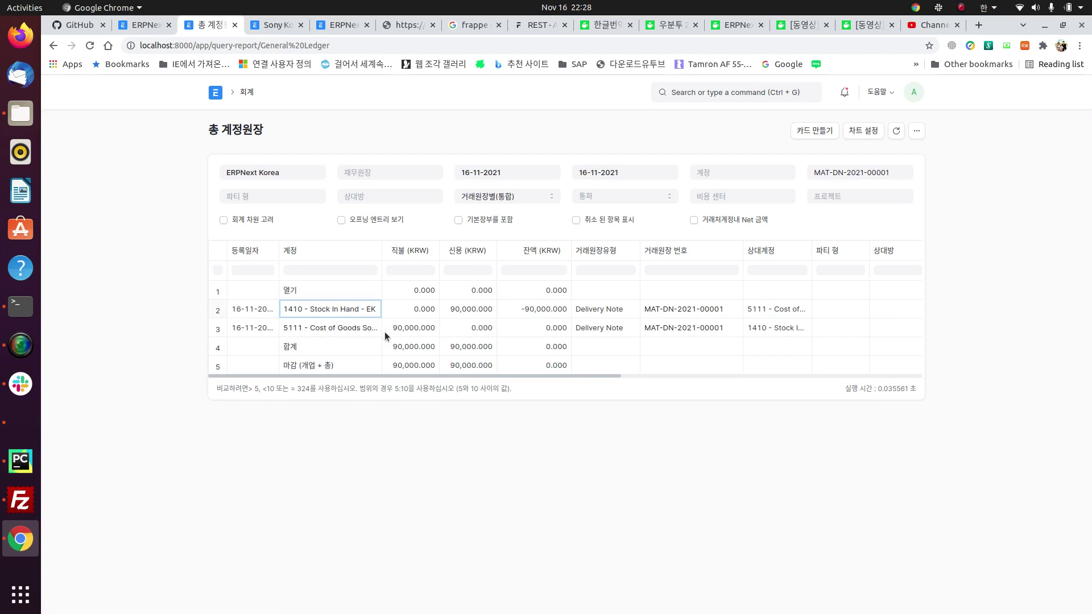
click(412, 331)
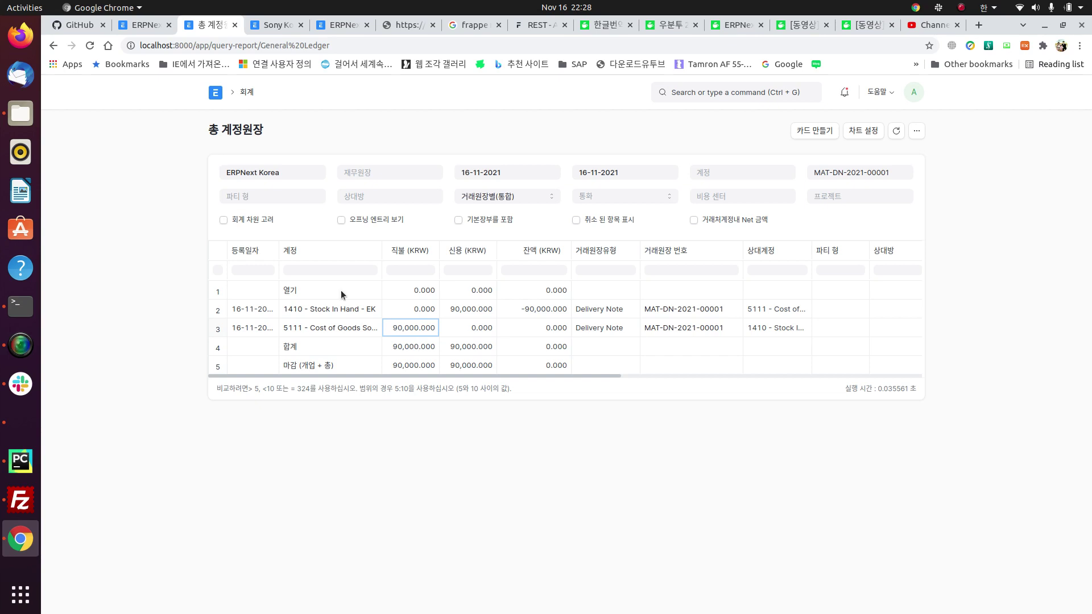
click(54, 48)
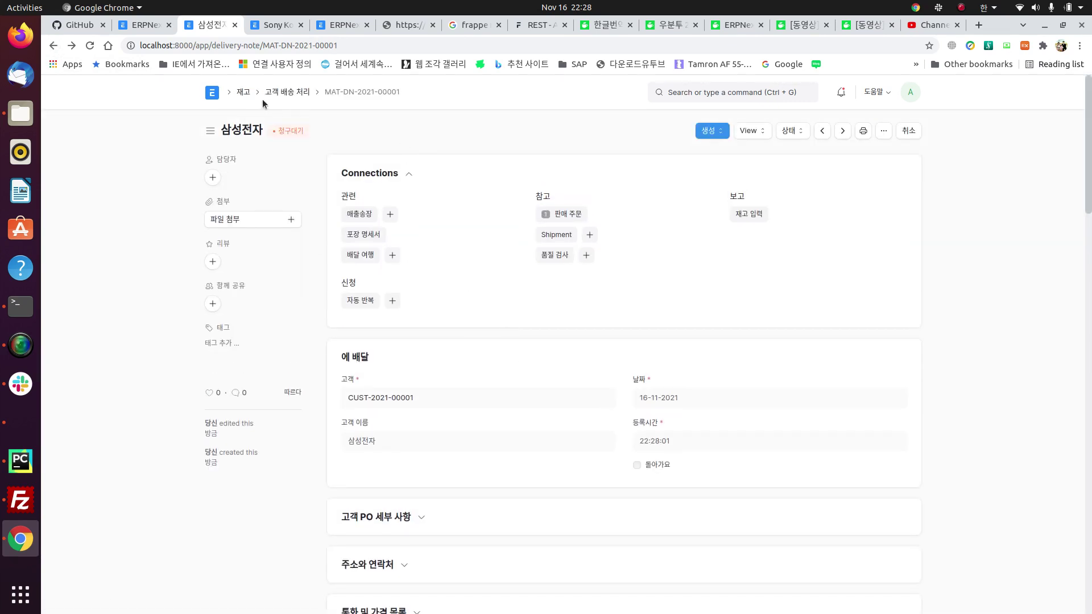
click(242, 92)
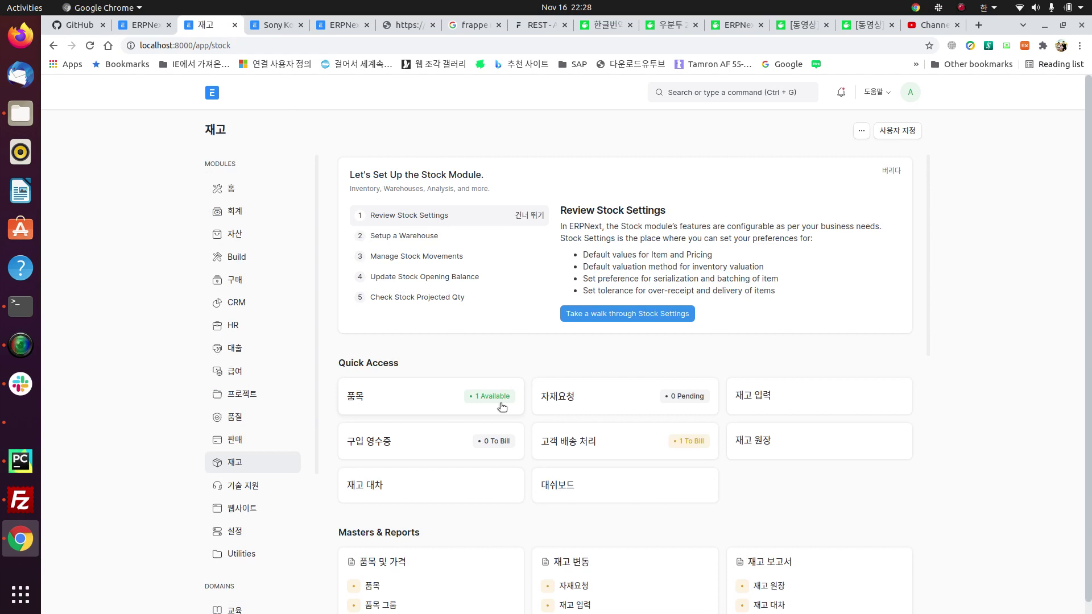
scroll(612, 490, down, 2)
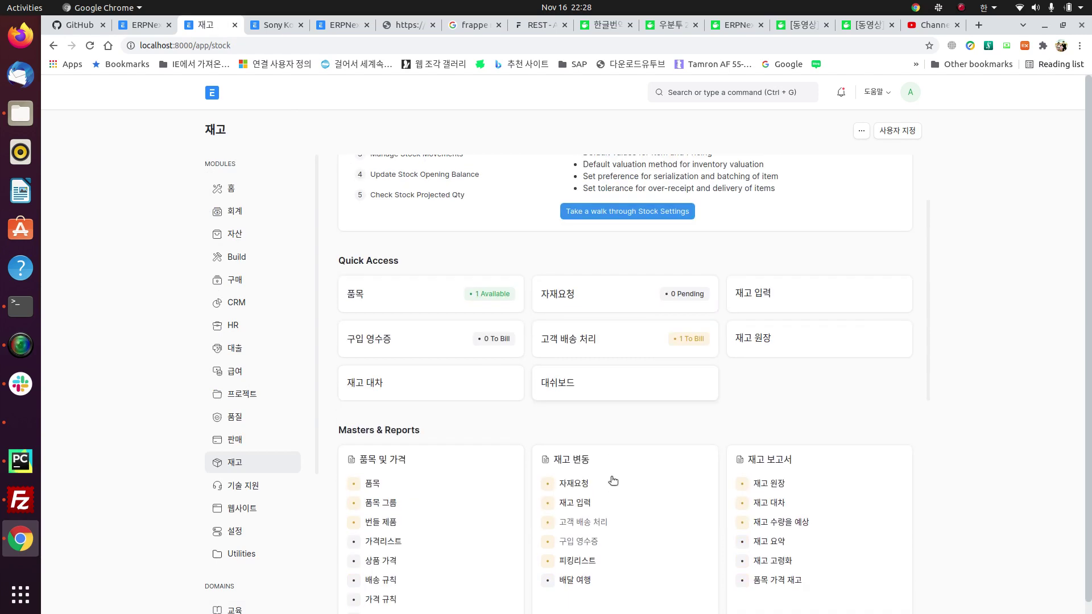
click(378, 385)
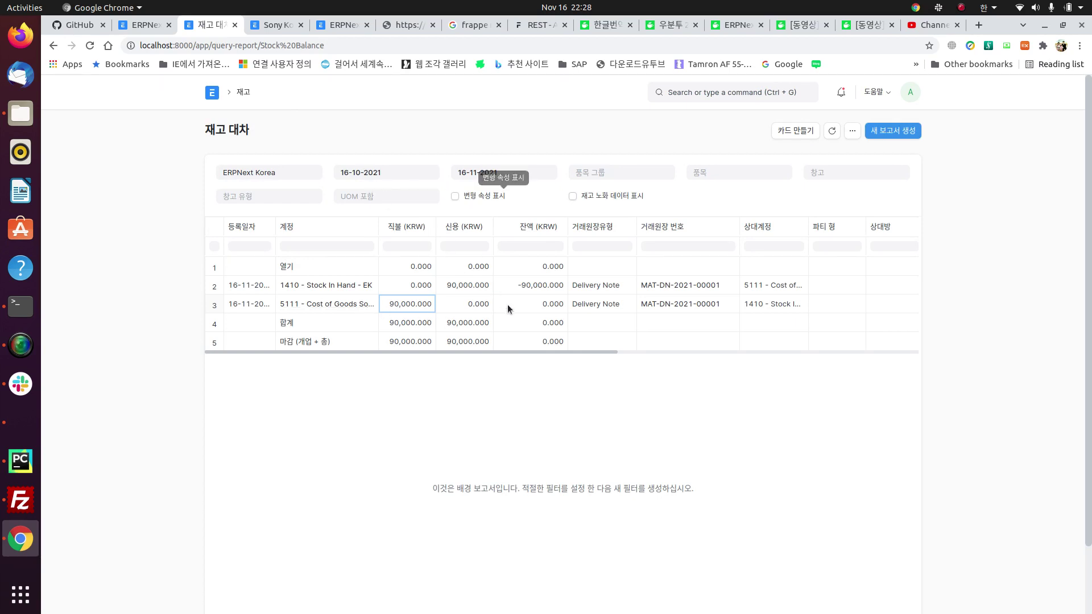
click(455, 306)
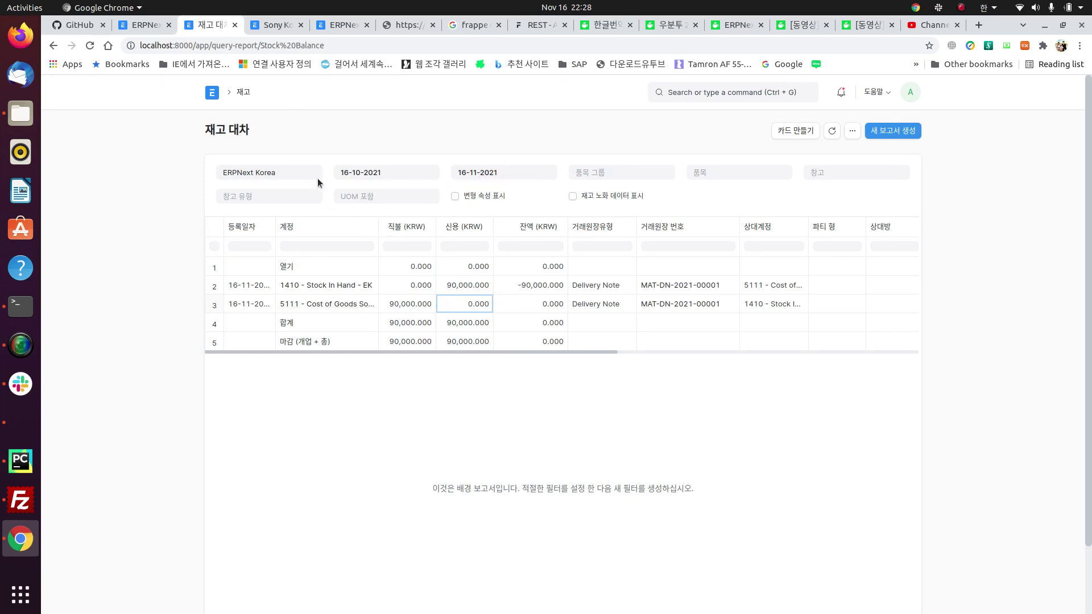
click(837, 134)
click(53, 45)
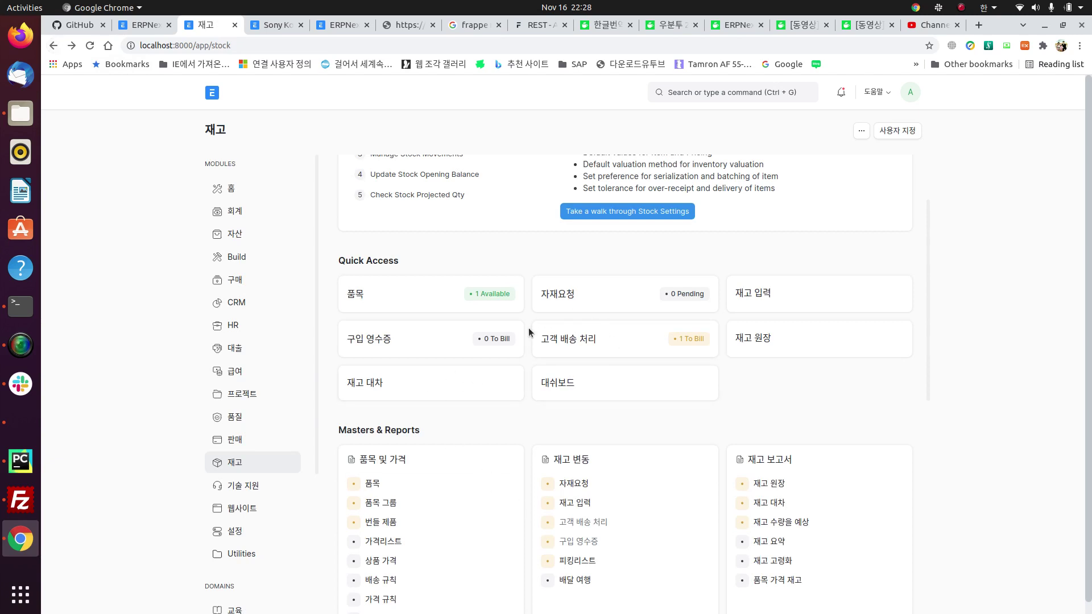
Step: Open item 100001 카메라모듈 and check its stock level of 5 in Stores - EK
click(359, 297)
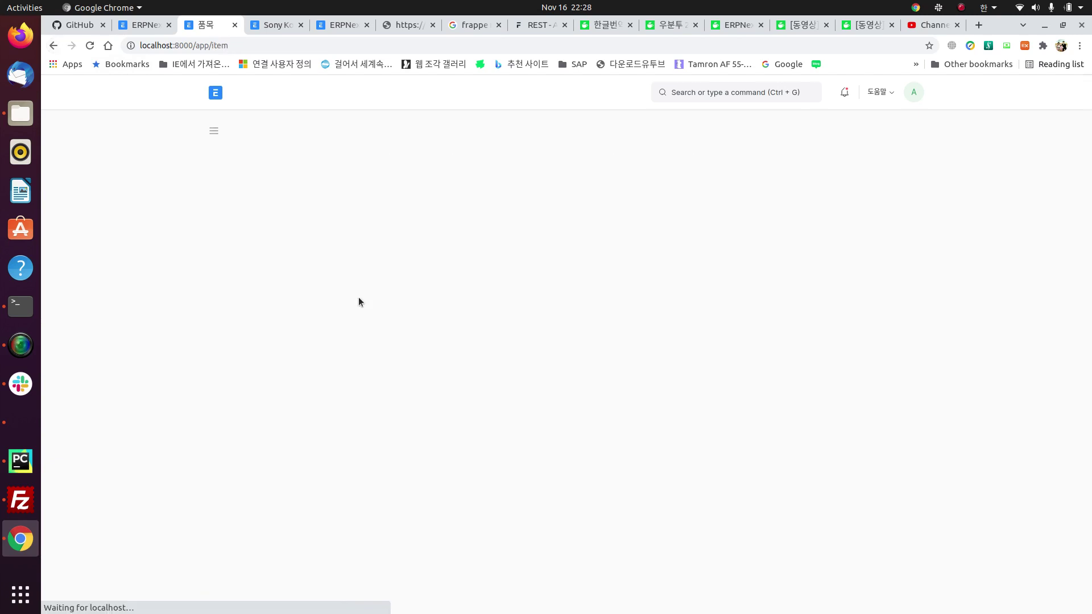
click(377, 231)
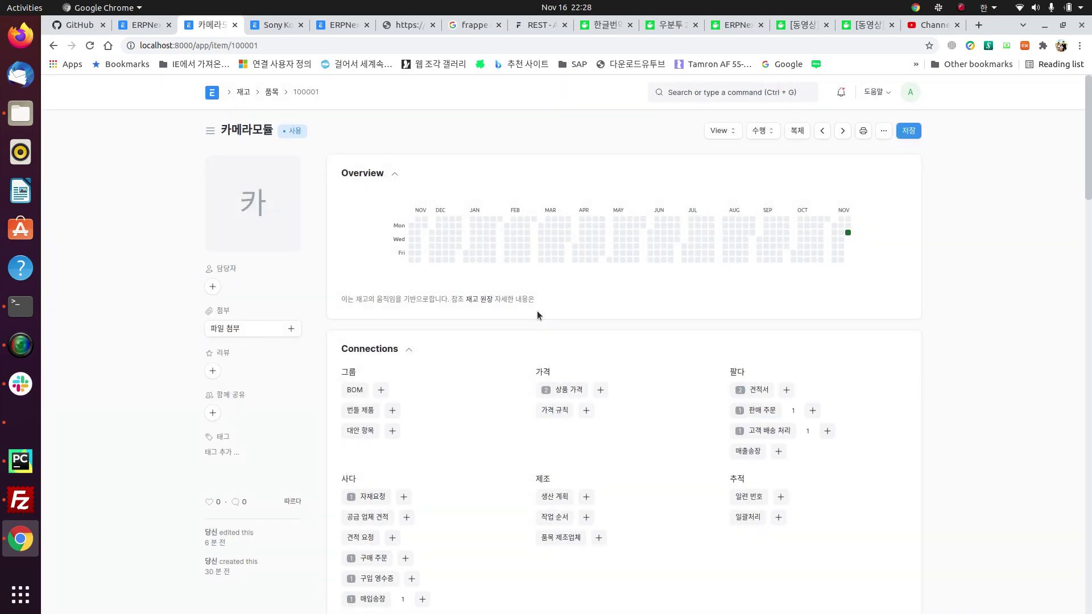
mouse_move(848, 234)
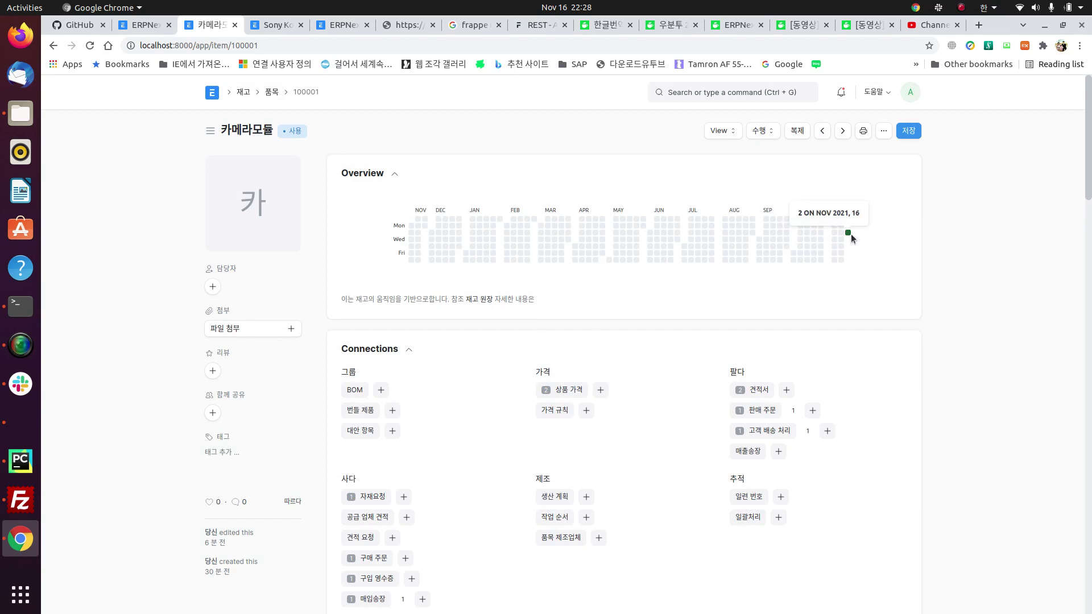
scroll(575, 378, down, 6)
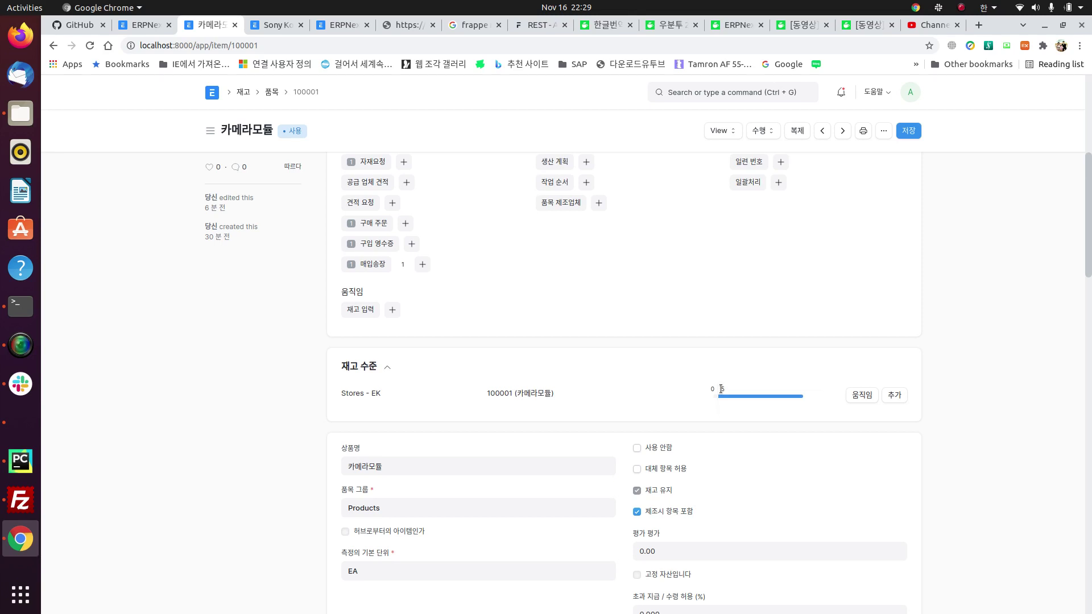
mouse_move(721, 389)
Step: Go back to delivery note MAT-DN-2021-00001 and create a new sales invoice from it
click(54, 46)
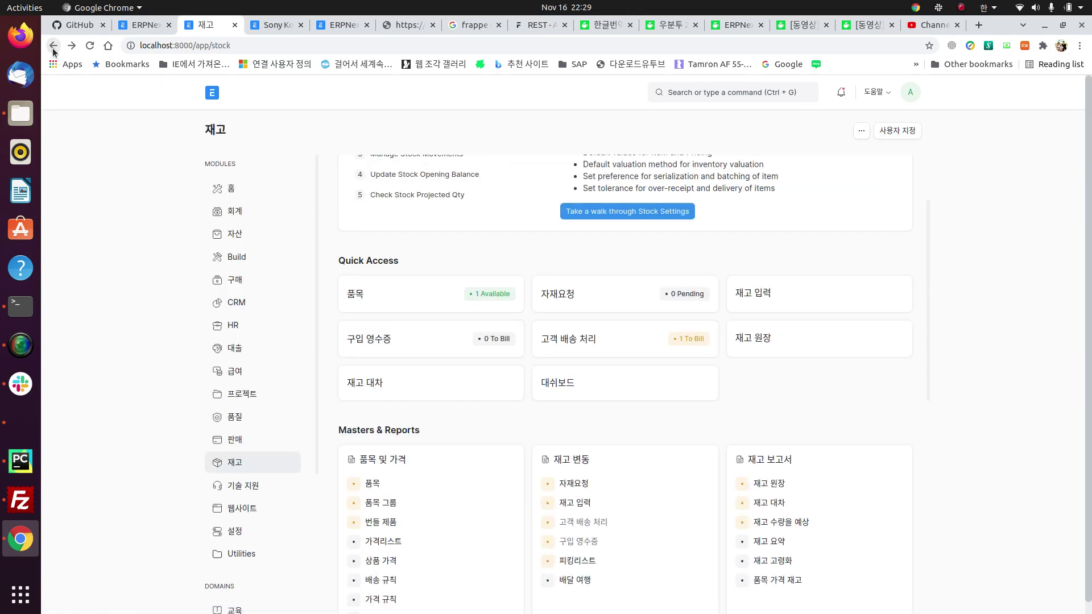
click(53, 47)
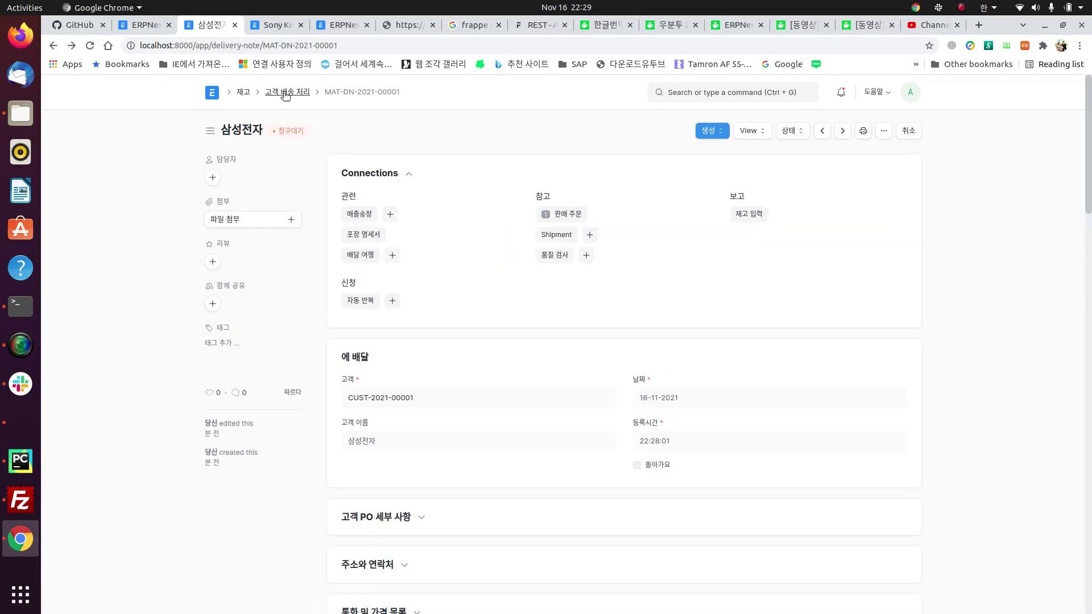
click(71, 46)
click(390, 217)
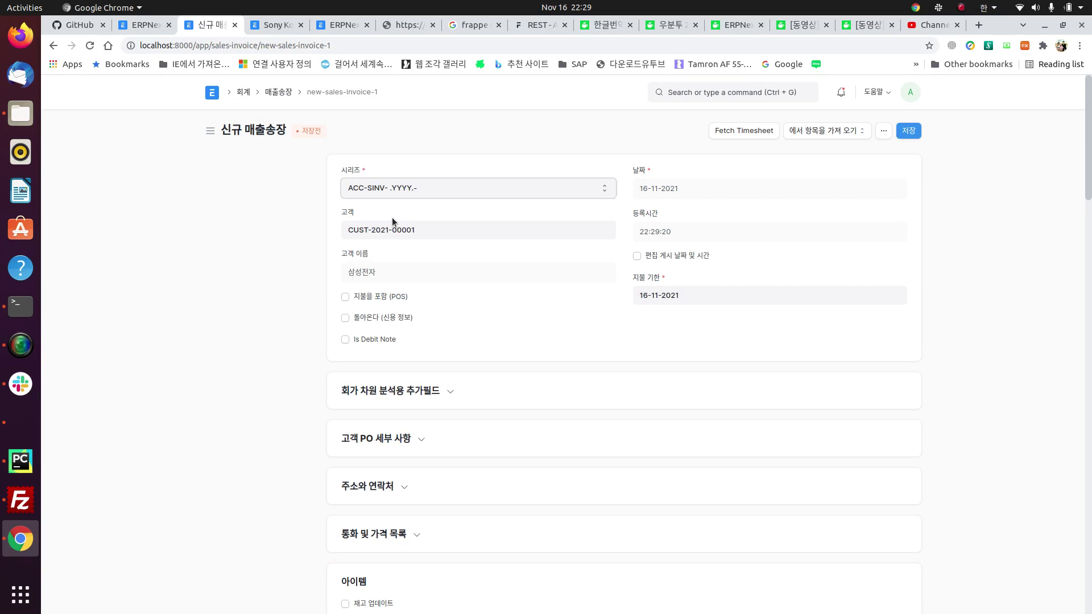
Step: Open the invoice's first item row, 10 × 100001 카메라모듈 at KRW 10,000, for editing
scroll(419, 429, down, 5)
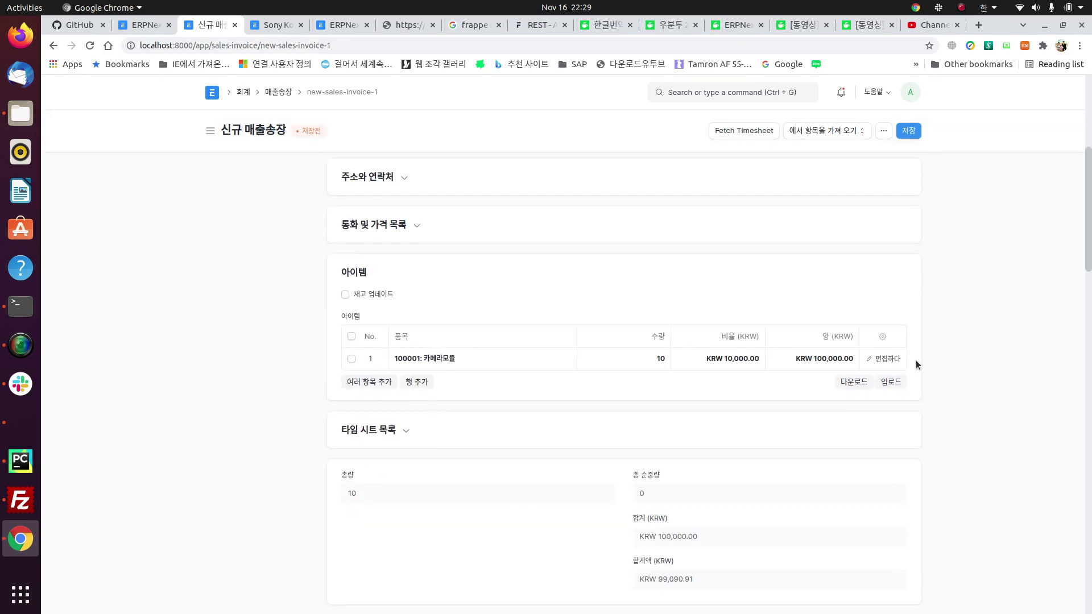
click(881, 359)
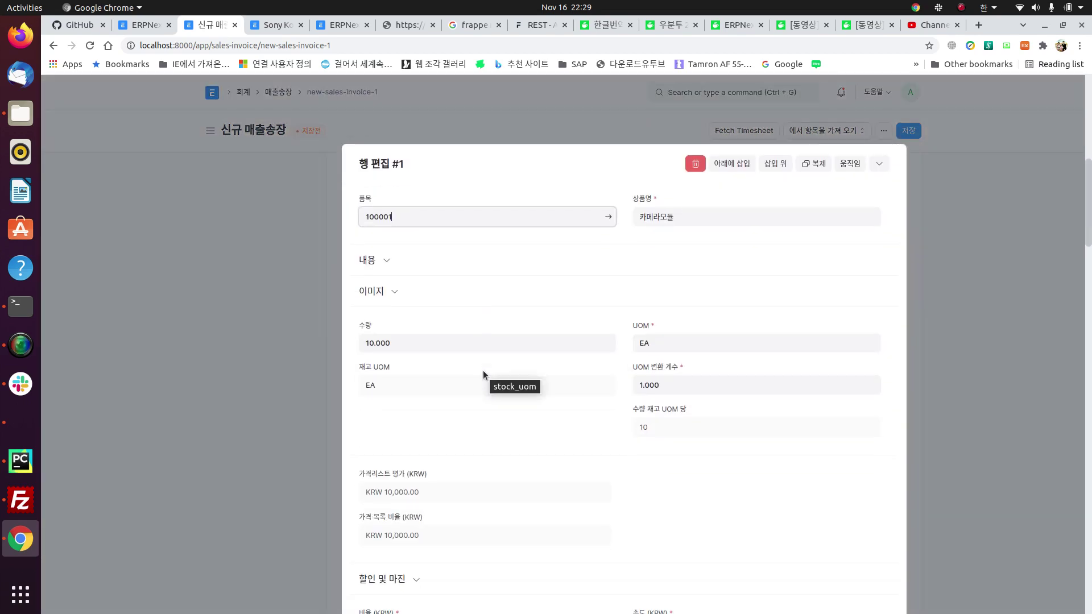
scroll(483, 370, down, 4)
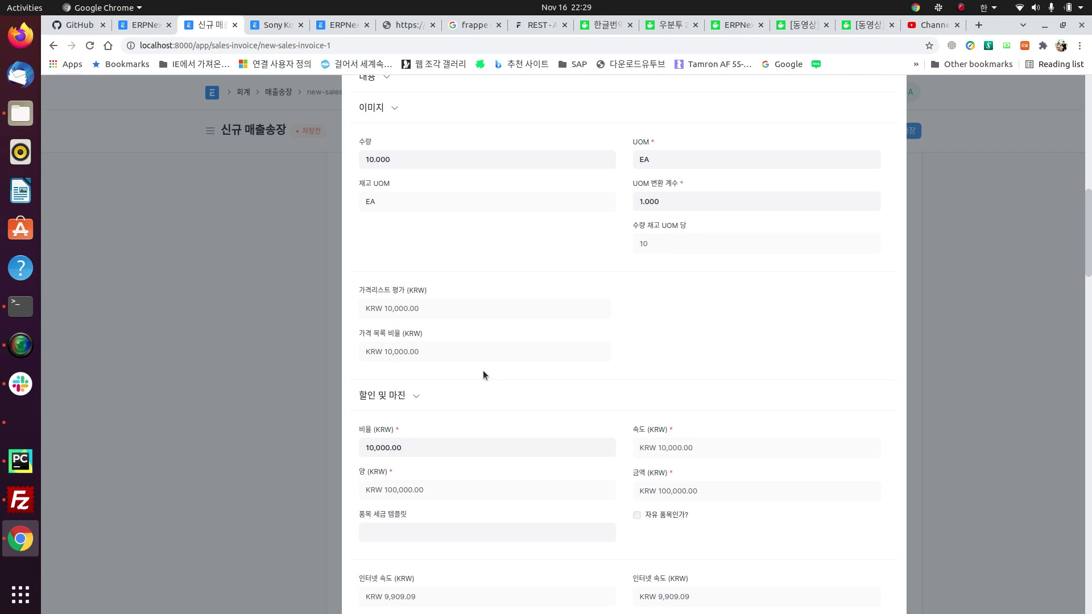
scroll(488, 427, down, 1)
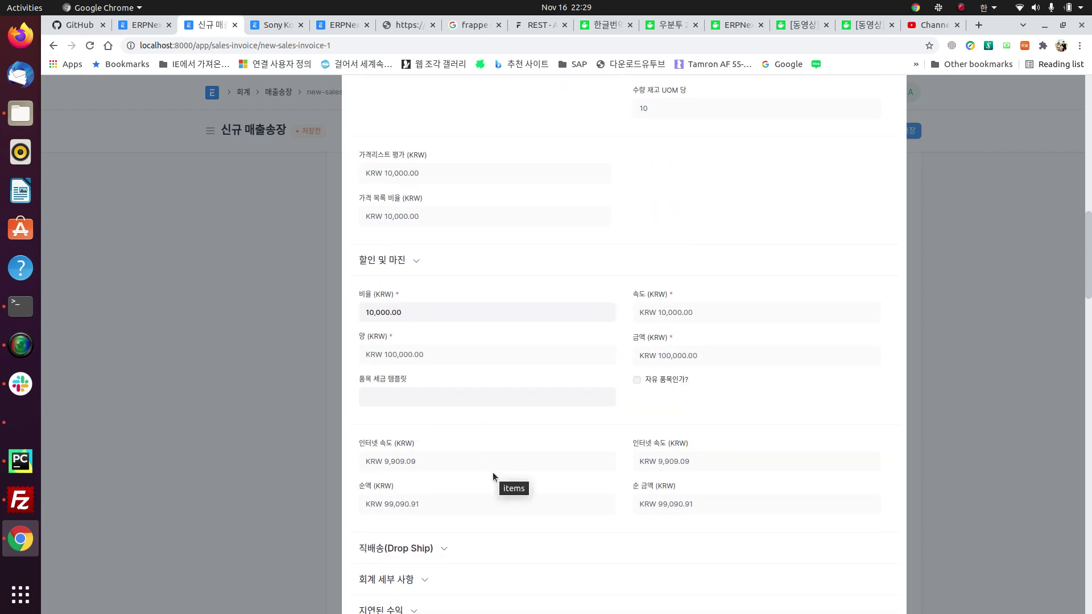
scroll(521, 410, up, 1)
scroll(521, 410, down, 5)
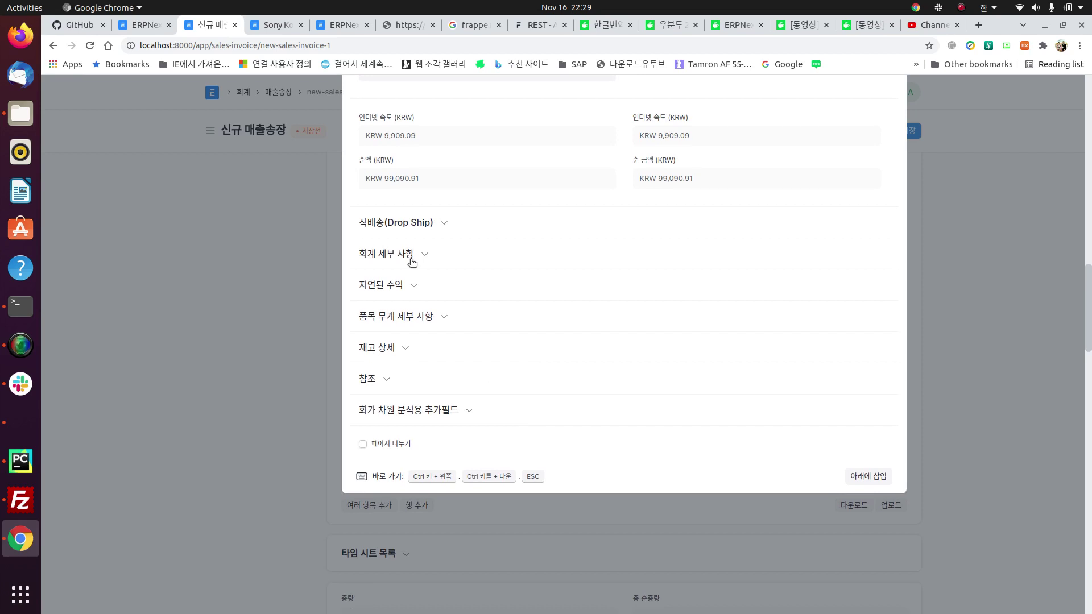
Step: Expand accounting, drop ship, deferred revenue, weight and reference sections, confirming links to SAL-ORD-2021-00001 and MAT-DN-2021-00001
click(420, 255)
click(436, 223)
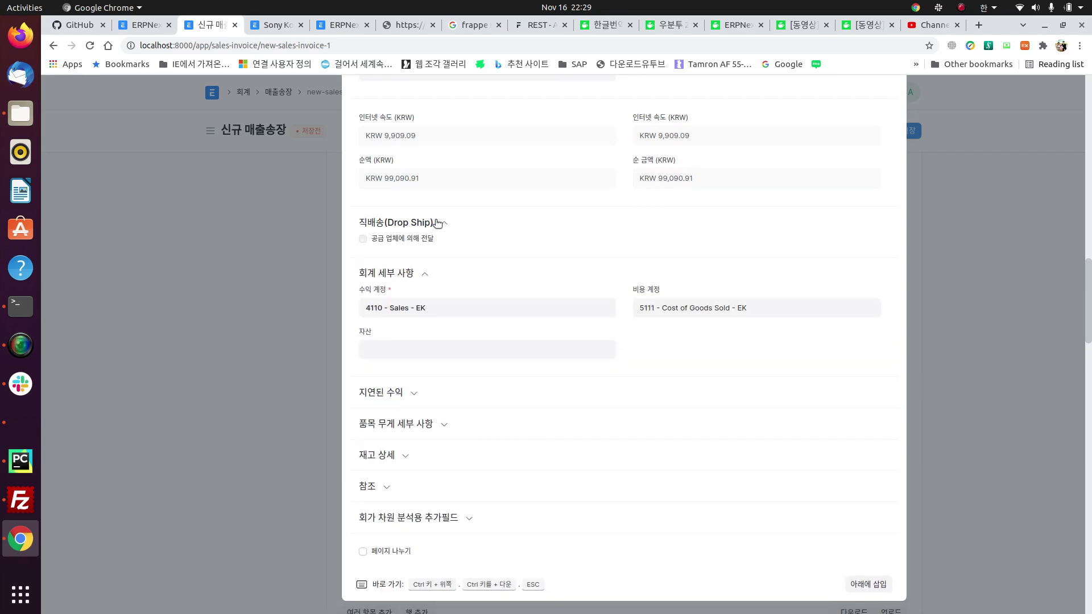
click(401, 391)
scroll(402, 393, down, 3)
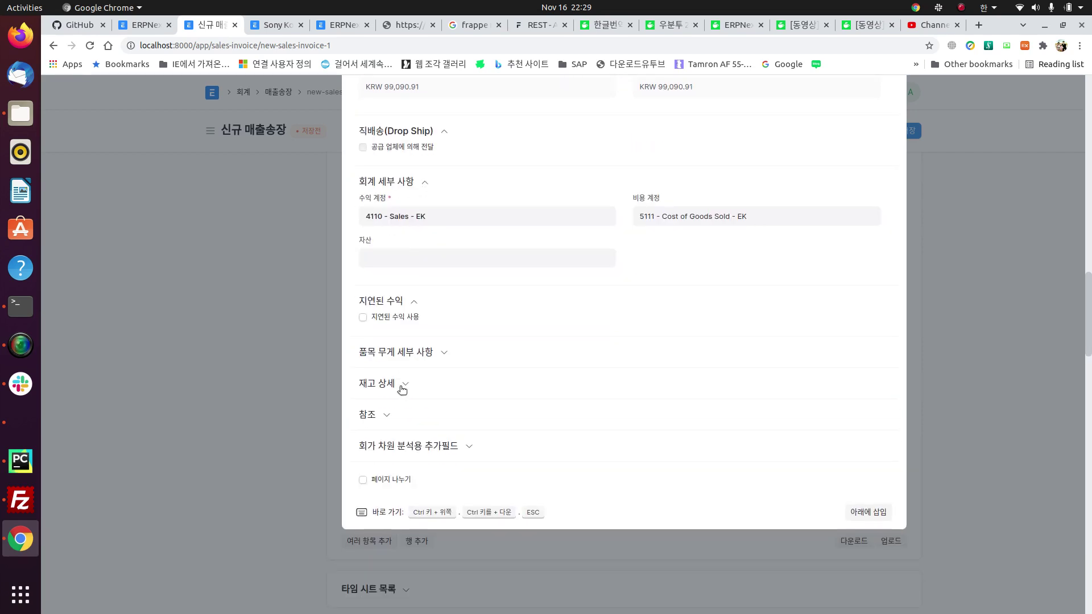
click(403, 354)
click(378, 505)
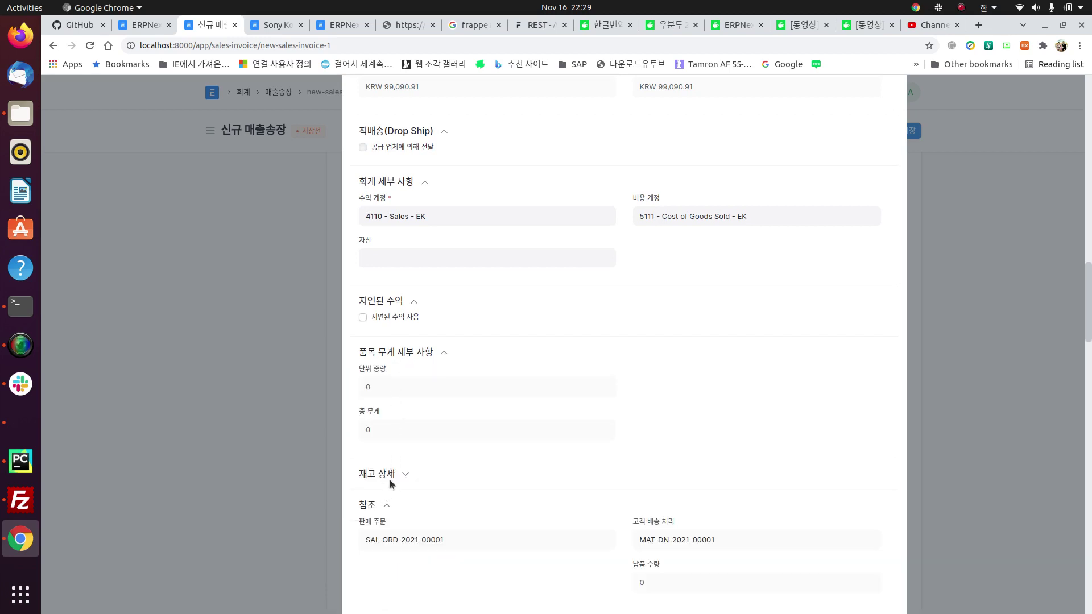
scroll(512, 532, down, 2)
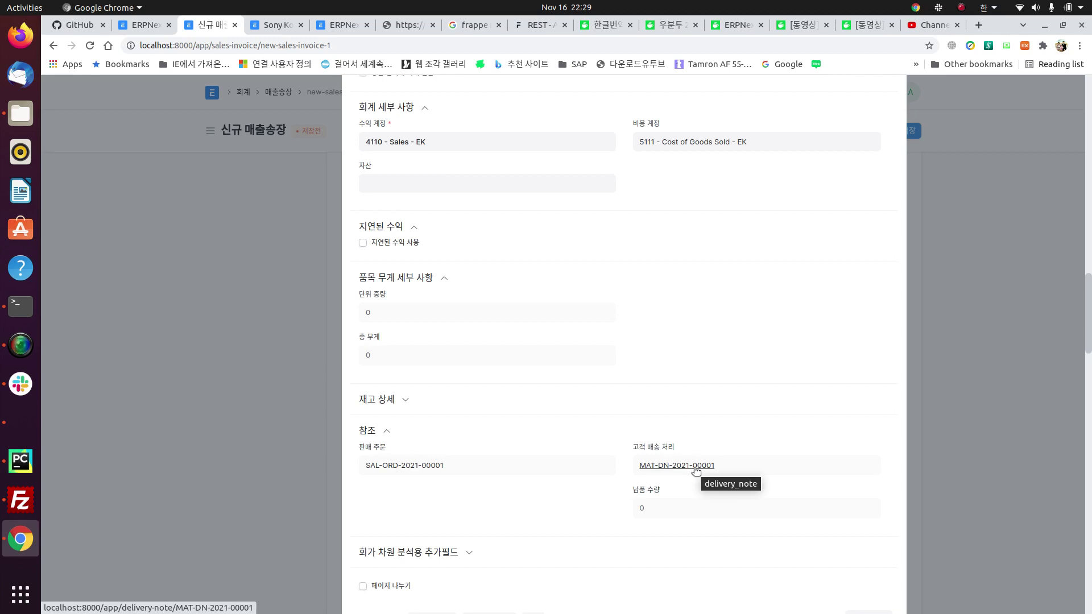
scroll(275, 345, up, 15)
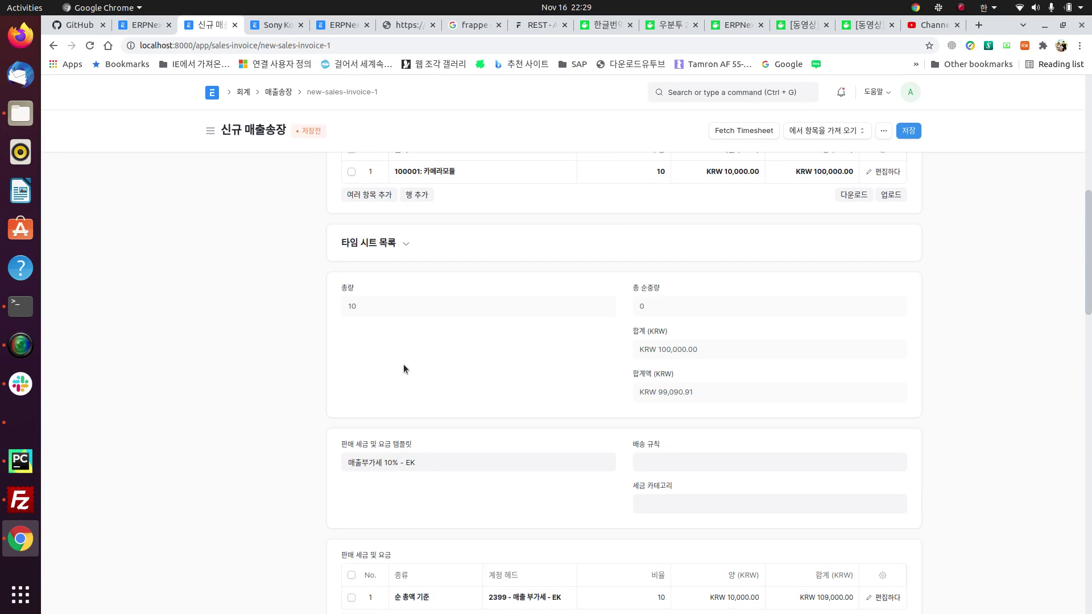
scroll(404, 369, down, 8)
scroll(404, 368, up, 10)
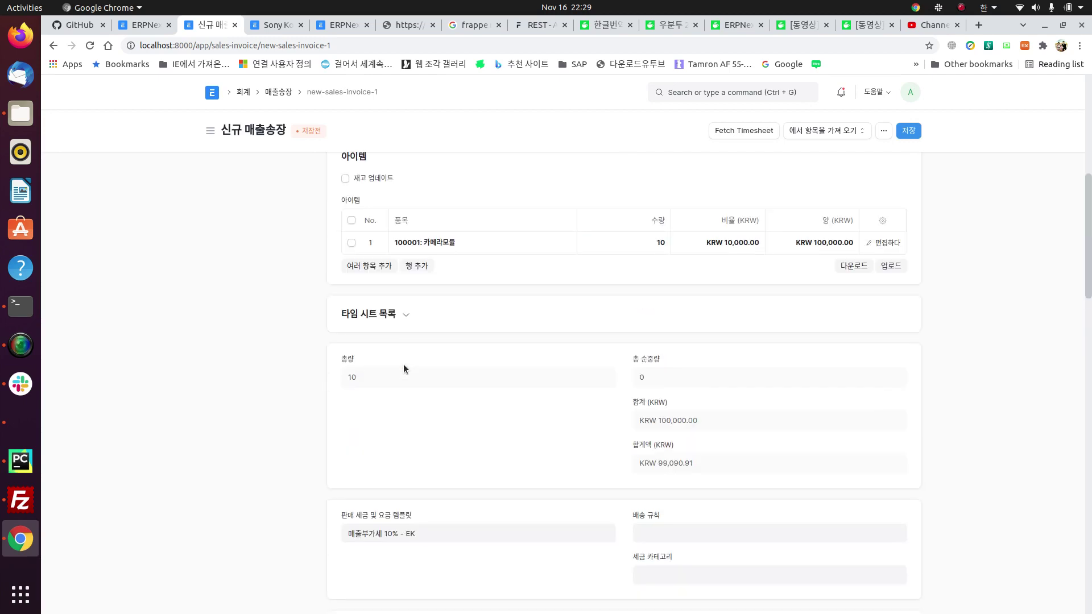
scroll(404, 368, up, 7)
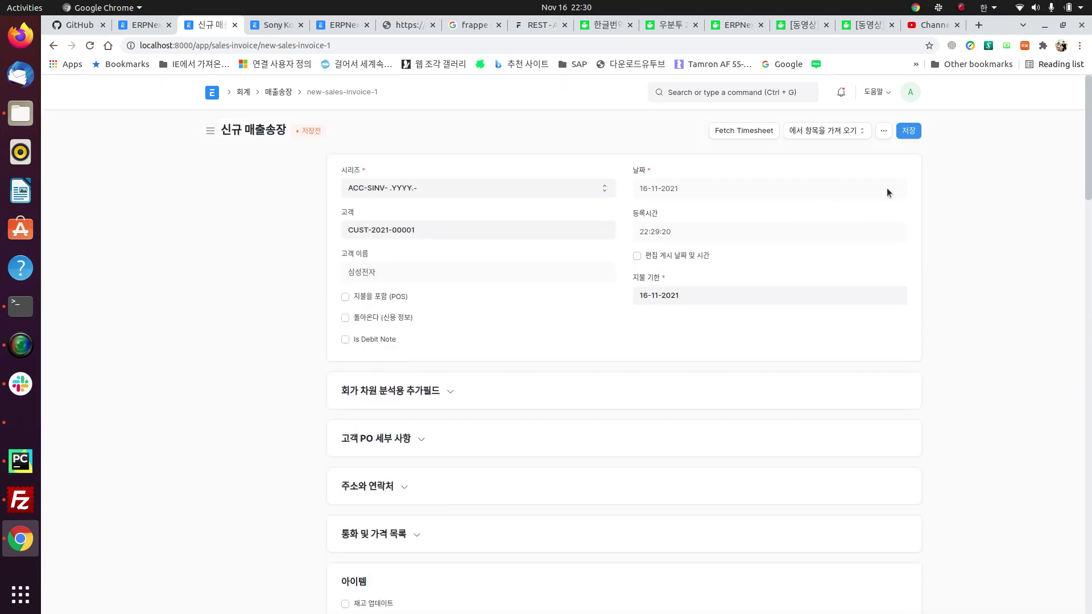
Step: Save and submit the 삼성전자 sales invoice ACC-SINV-2021-00001, then list its reports
click(910, 131)
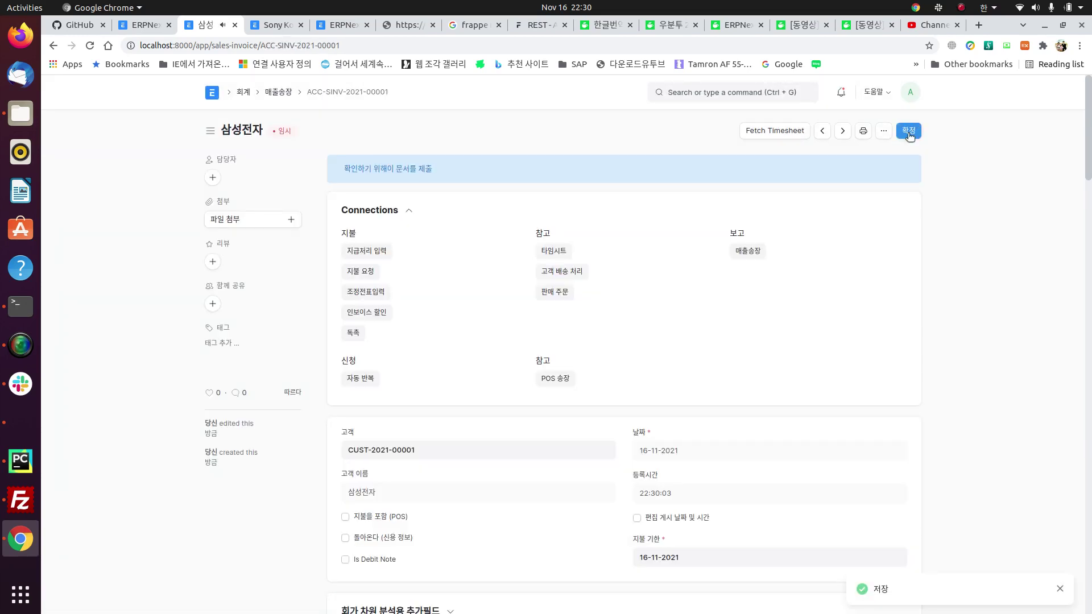
click(908, 132)
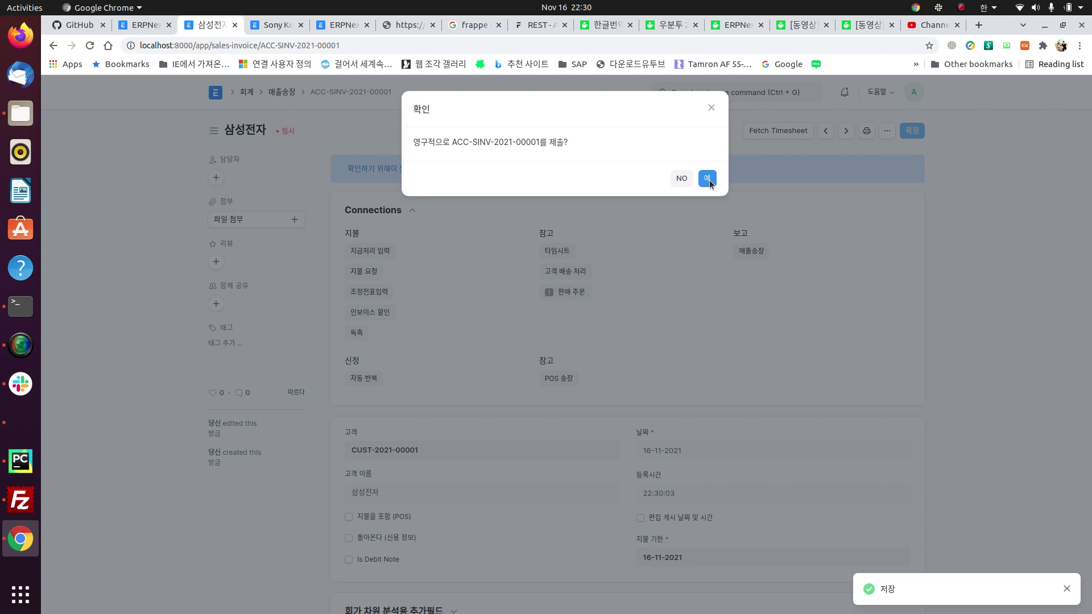
click(707, 179)
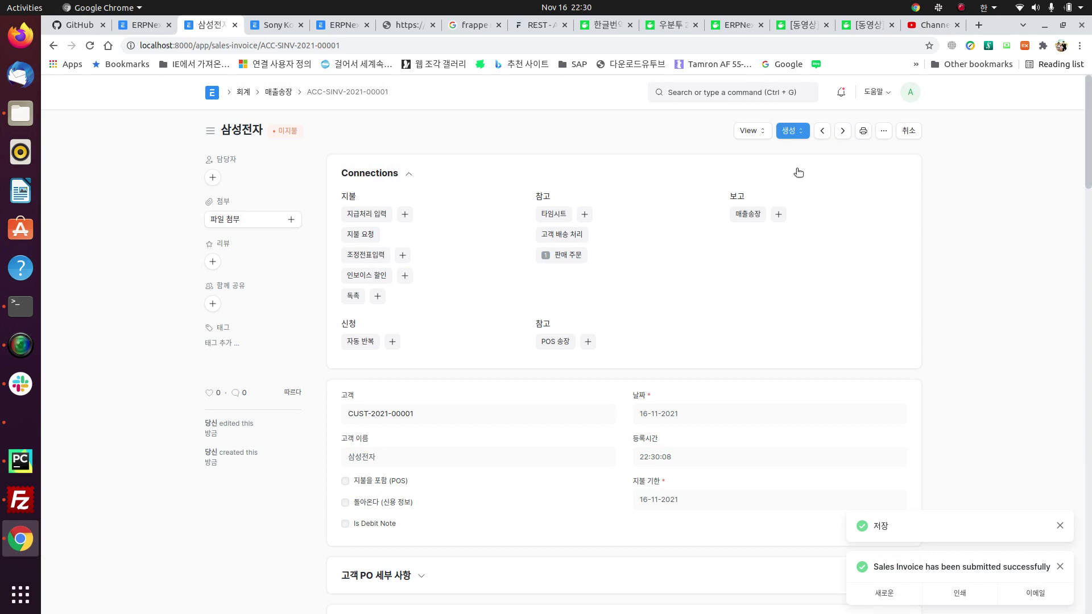
click(748, 134)
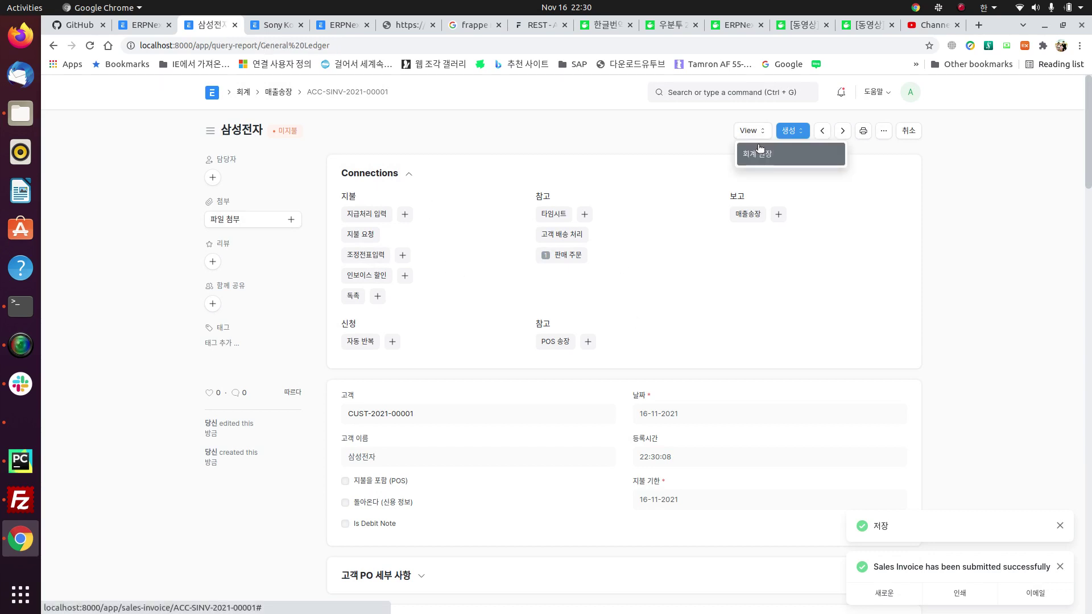
Step: Open the 회계 원장 (General Ledger) report for the Samsung sales invoice
click(757, 149)
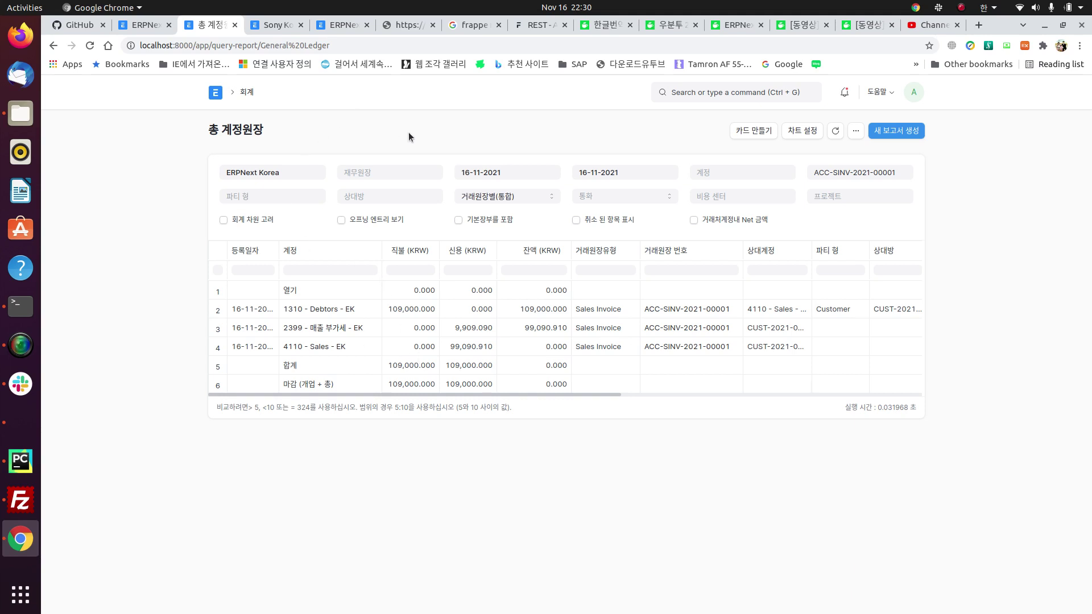
Step: Return to the ERPNext Home workspace
click(217, 93)
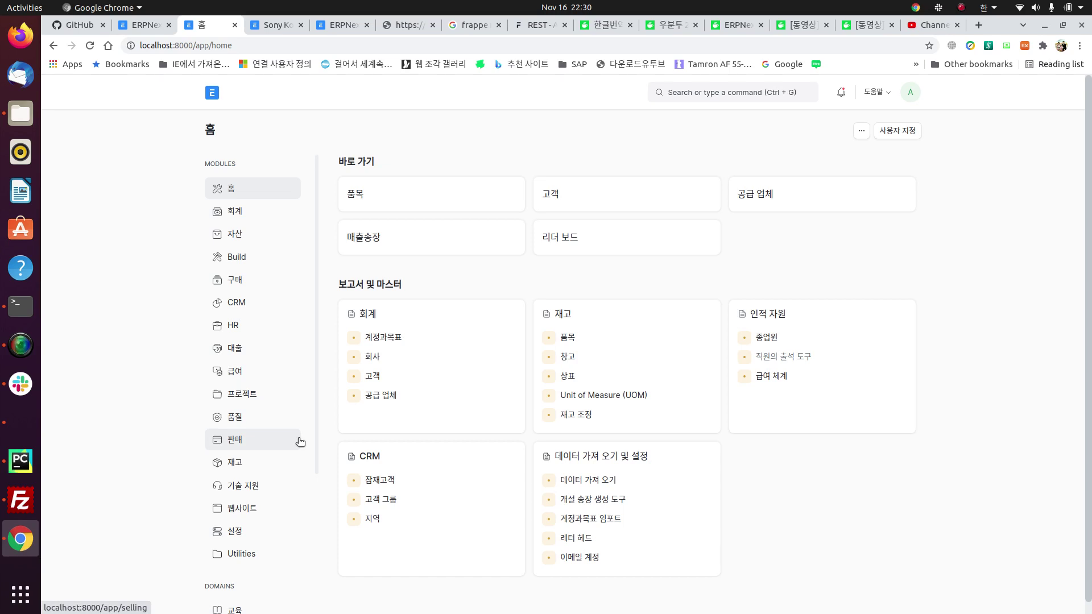
Step: From the Buying module's 가격리스트, open Standard Buying and list its item prices
click(241, 281)
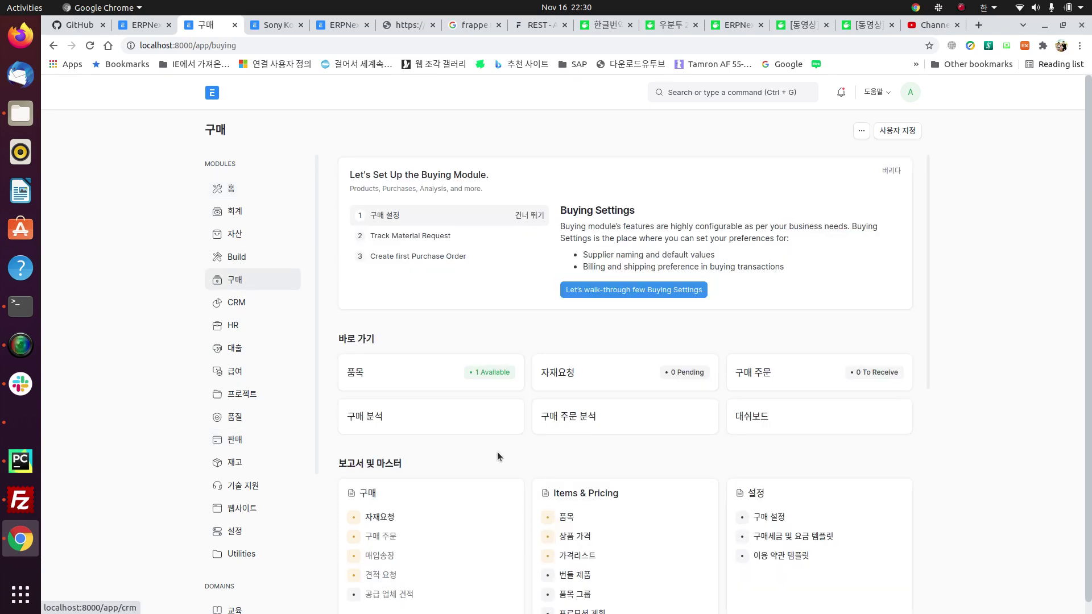
scroll(568, 430, down, 5)
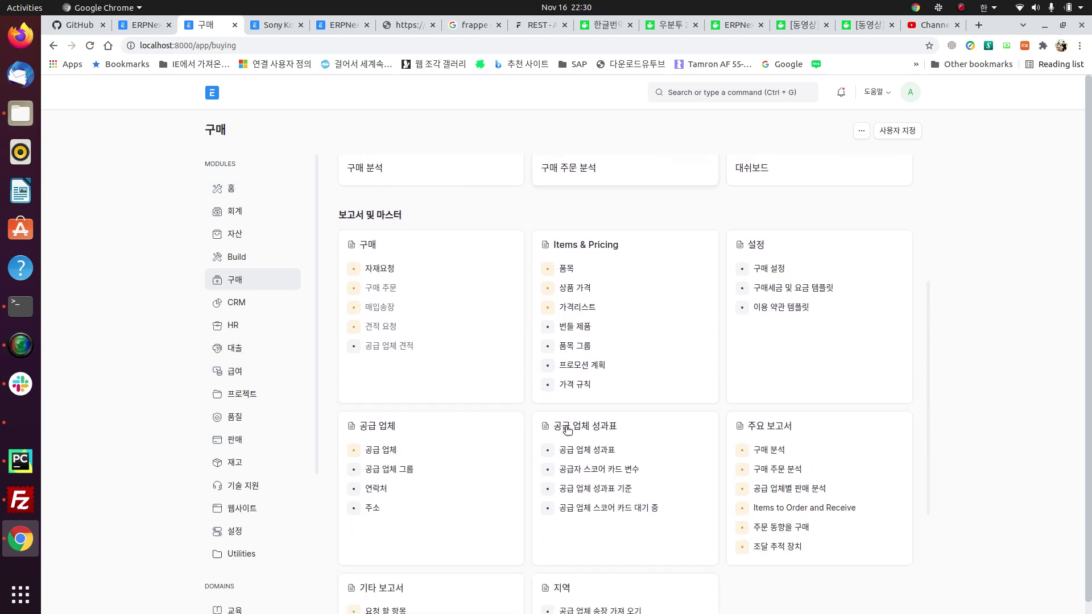
click(574, 309)
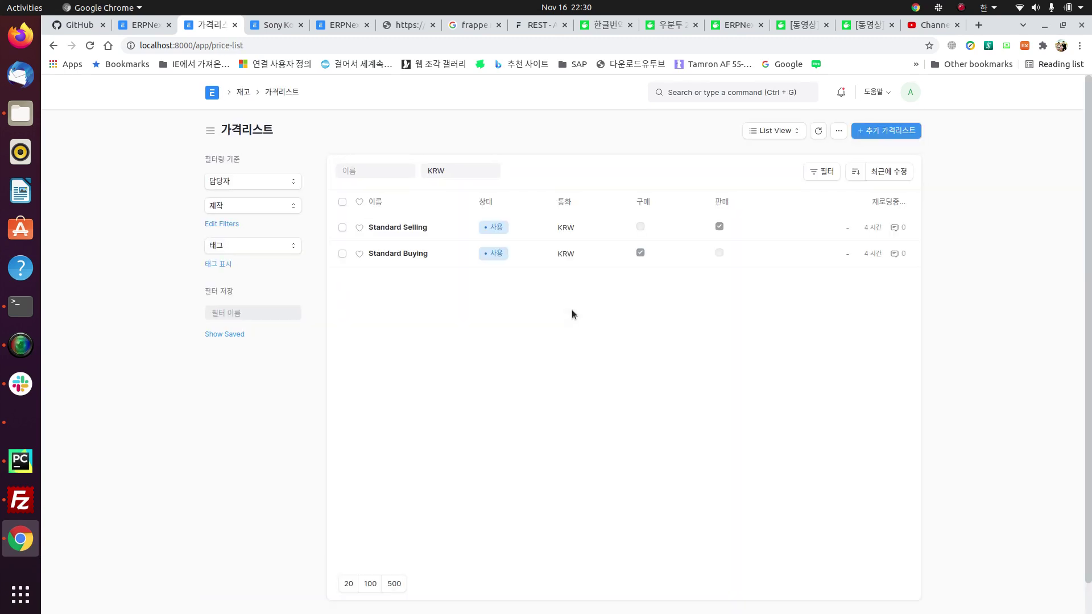
click(407, 254)
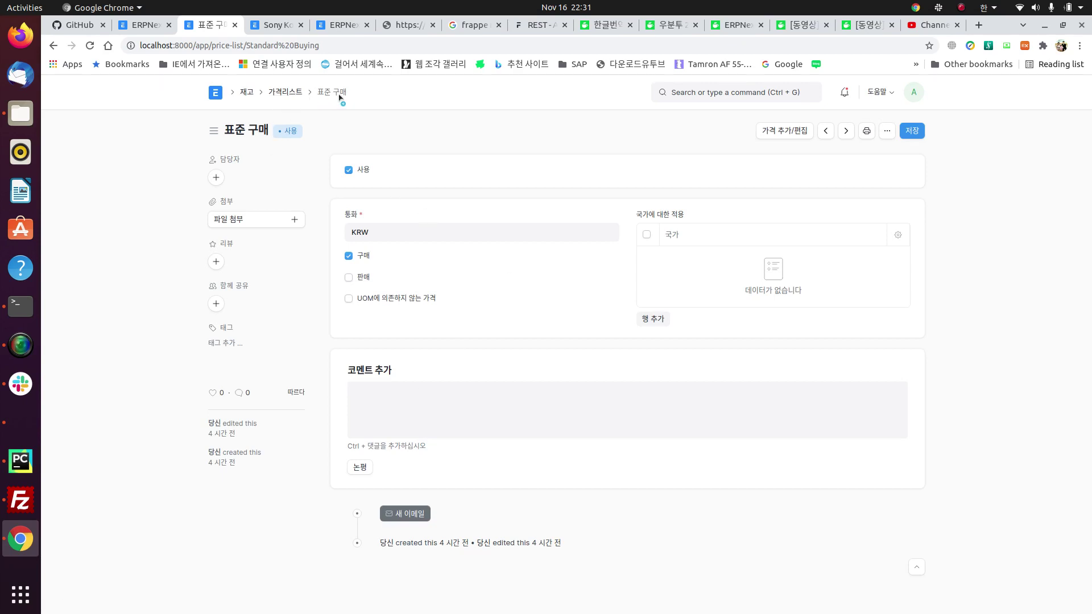
click(769, 130)
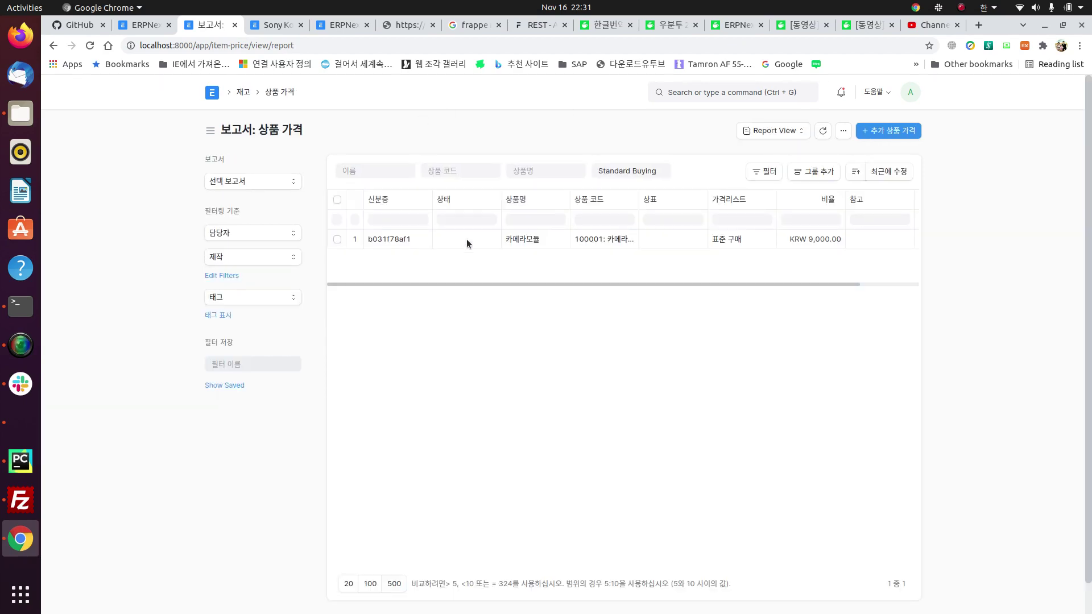
Step: Clear the Standard Buying filter to show 카메라모듈 at KRW 10,000 selling and KRW 9,000 buying
click(465, 239)
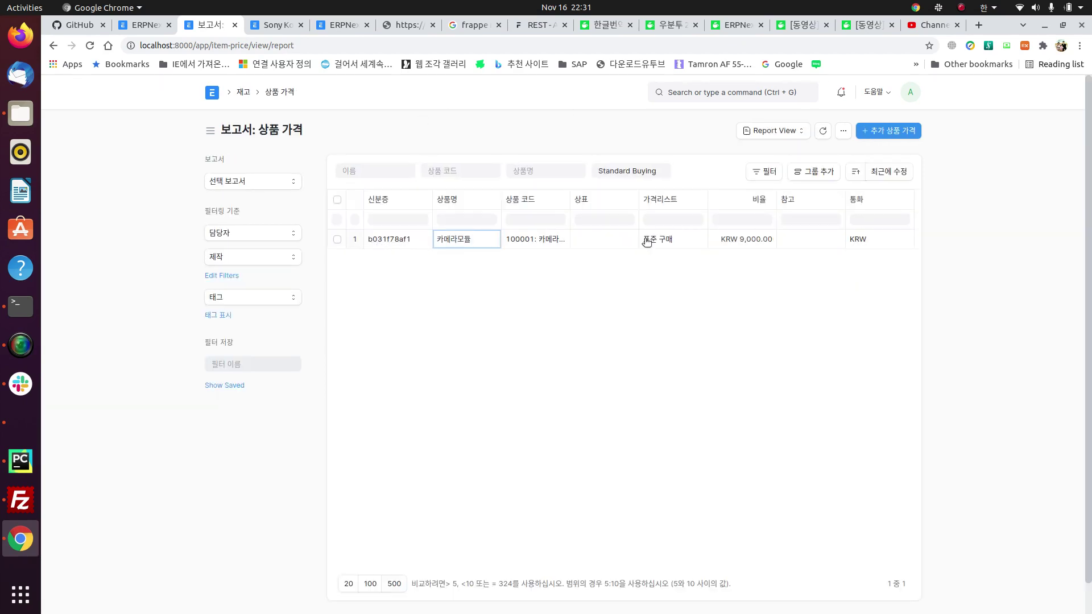
click(725, 241)
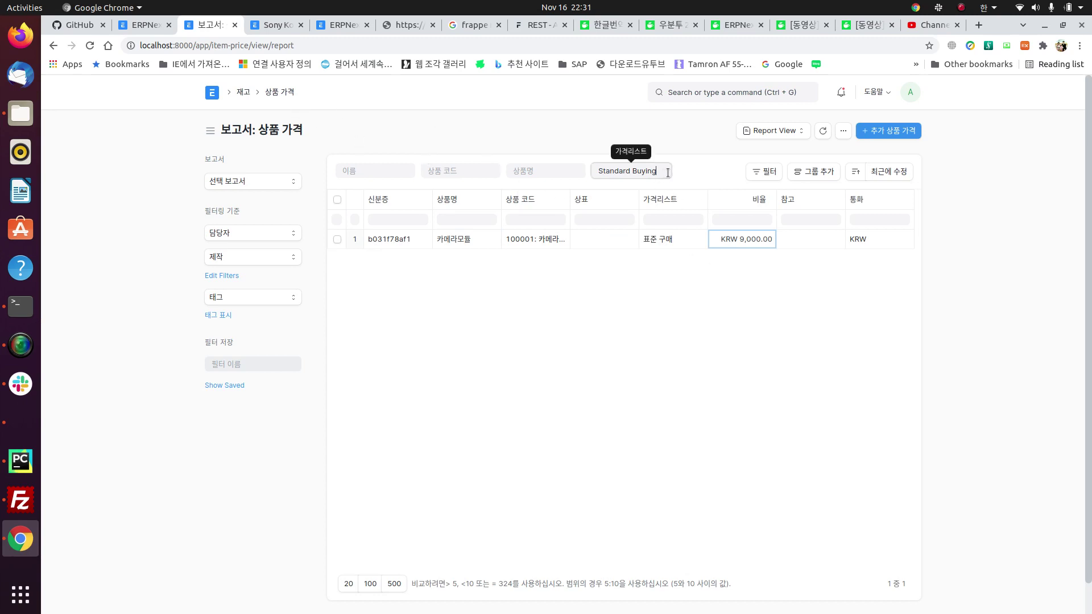
drag(667, 170, 539, 159)
key(BackSpace)
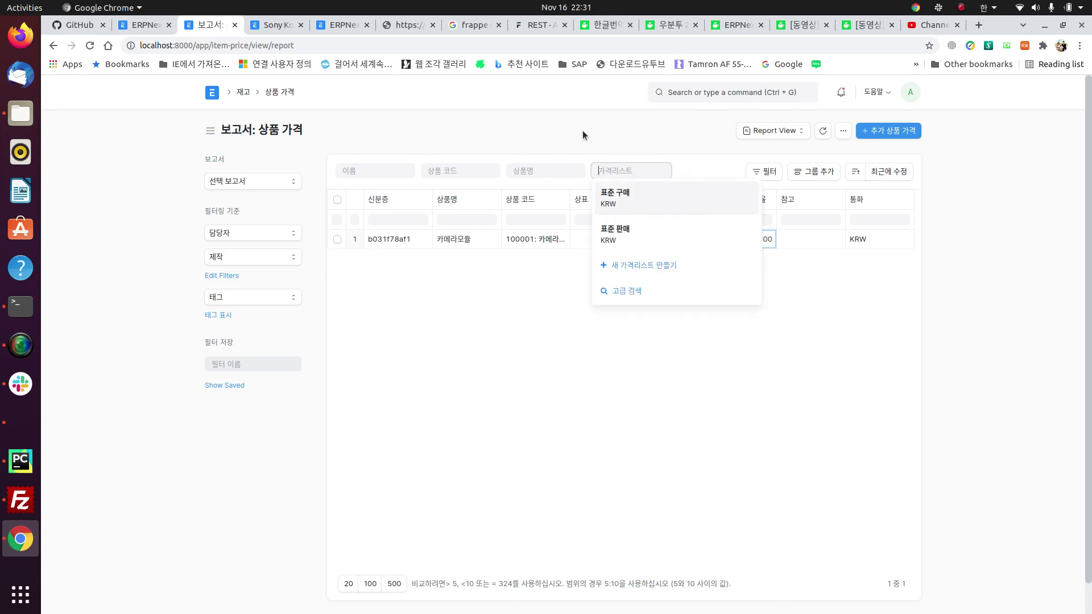
click(584, 293)
click(741, 265)
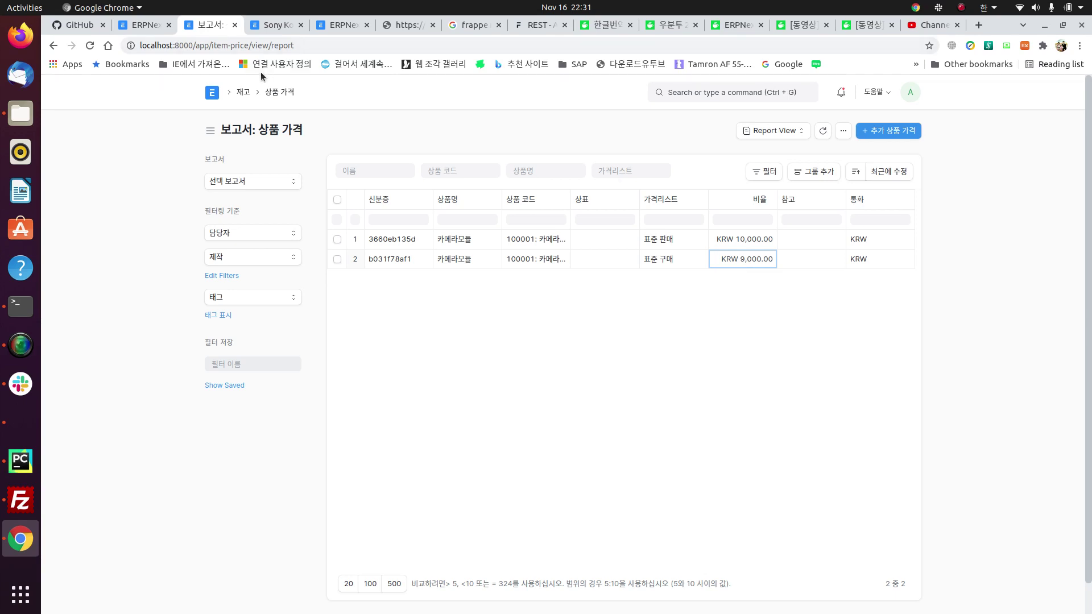
Step: Go back to the Stock workspace through the 재고 breadcrumb link
click(243, 92)
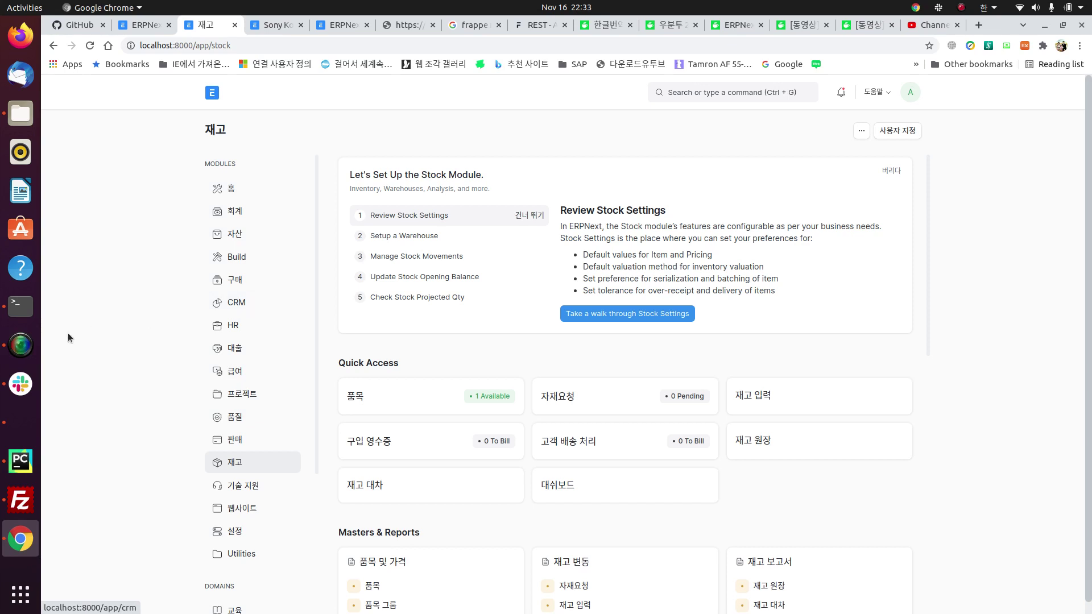
click(21, 345)
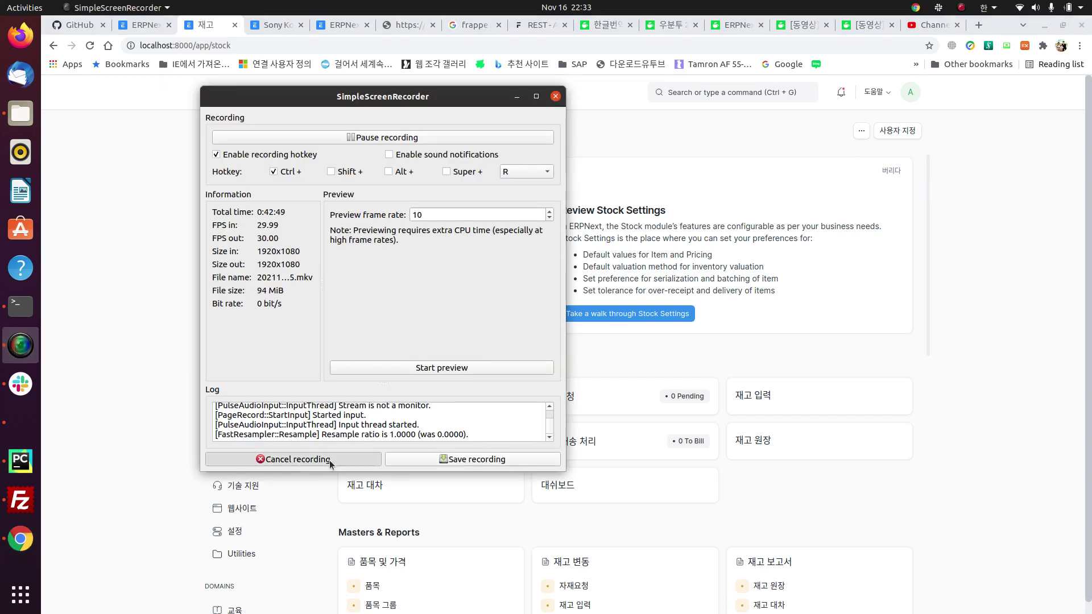